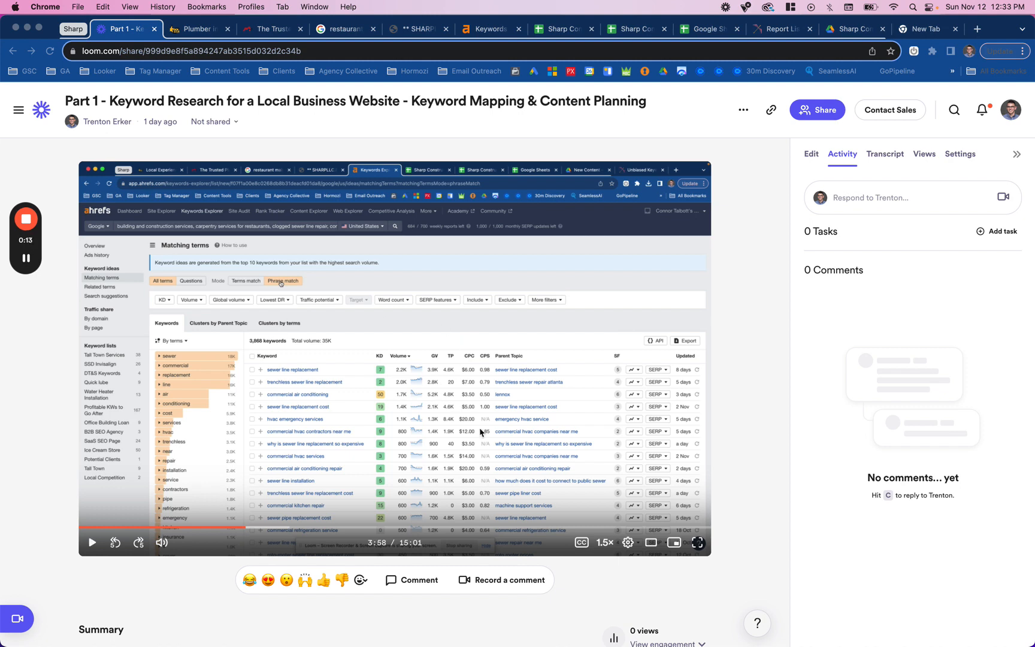
Download the Excel file of the "service page kw map" report from the Sharp Construction project in Keyword Cupid.
click(772, 31)
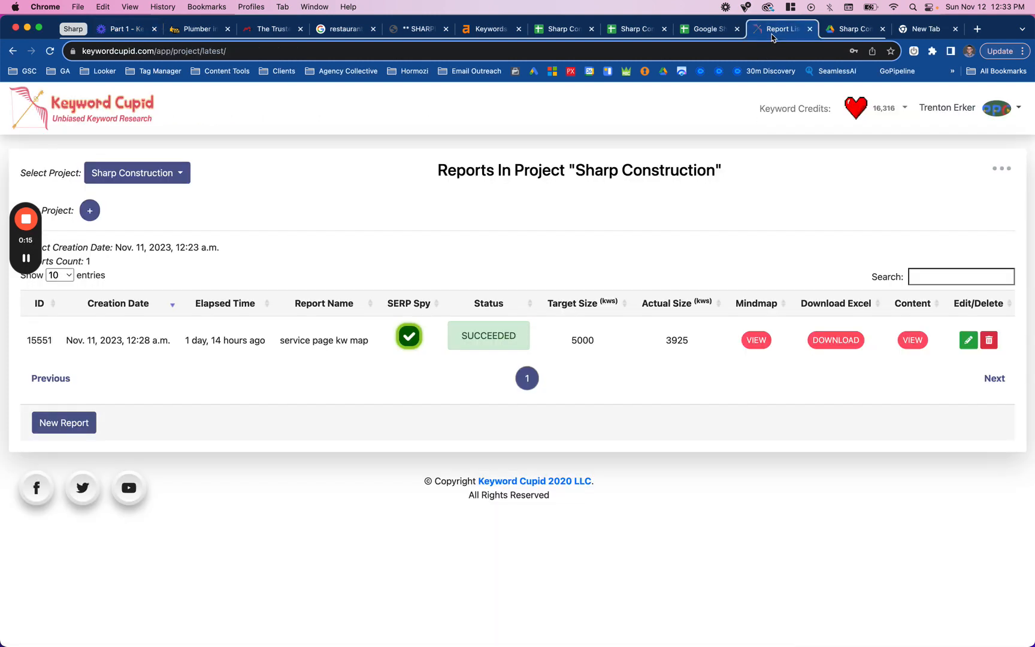
click(836, 340)
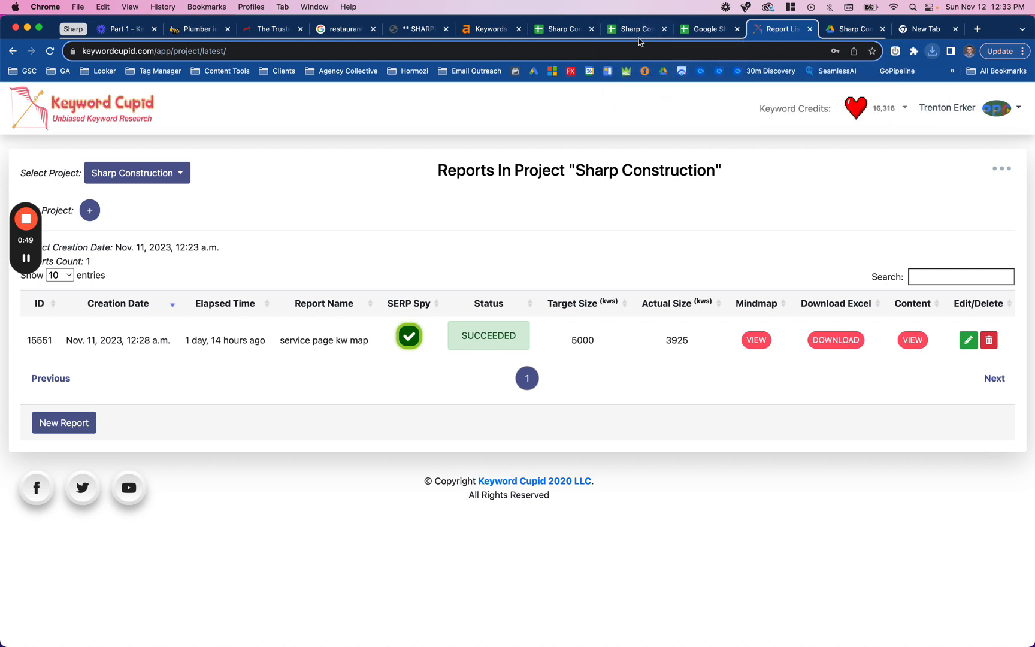
Clear the category list in A1:A5 of the Keyword Map sheet in the Sharp Construction-Website Structure & KW Map spreadsheet.
click(638, 33)
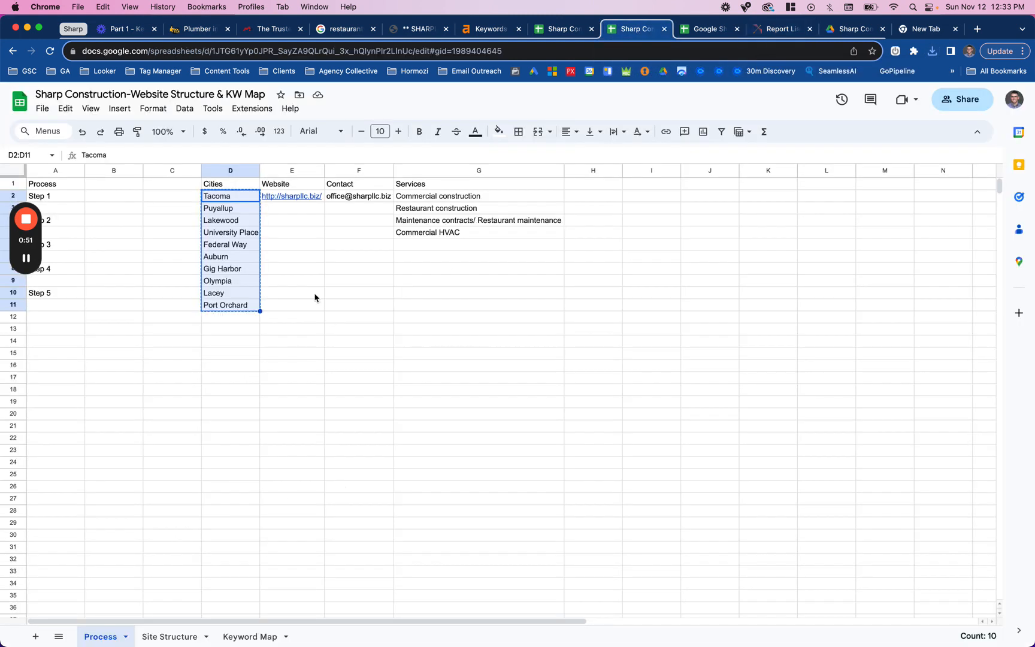
click(249, 638)
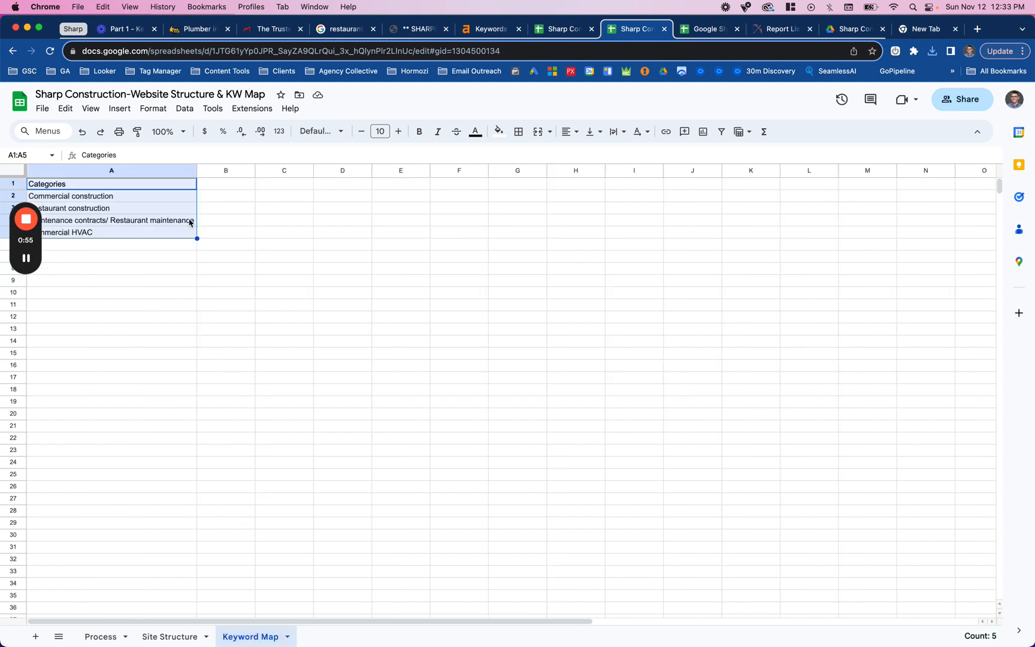
key(Delete)
Import "service page kw map - Keyword Cupid.xlsx" from Downloads into the spreadsheet, using Insert new sheet(s) as the import location.
click(42, 108)
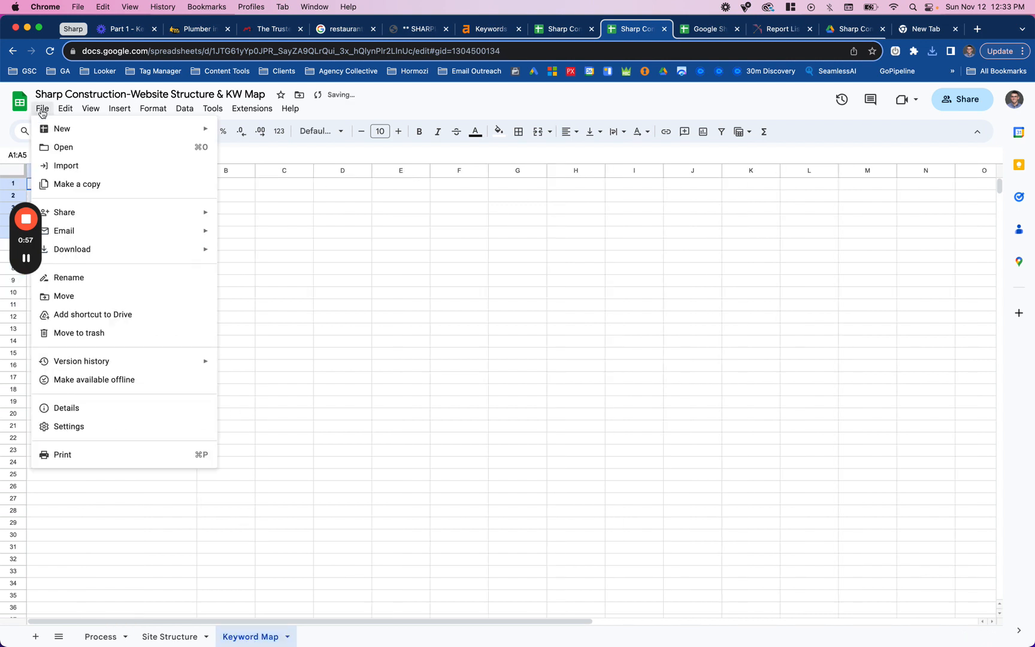
click(63, 164)
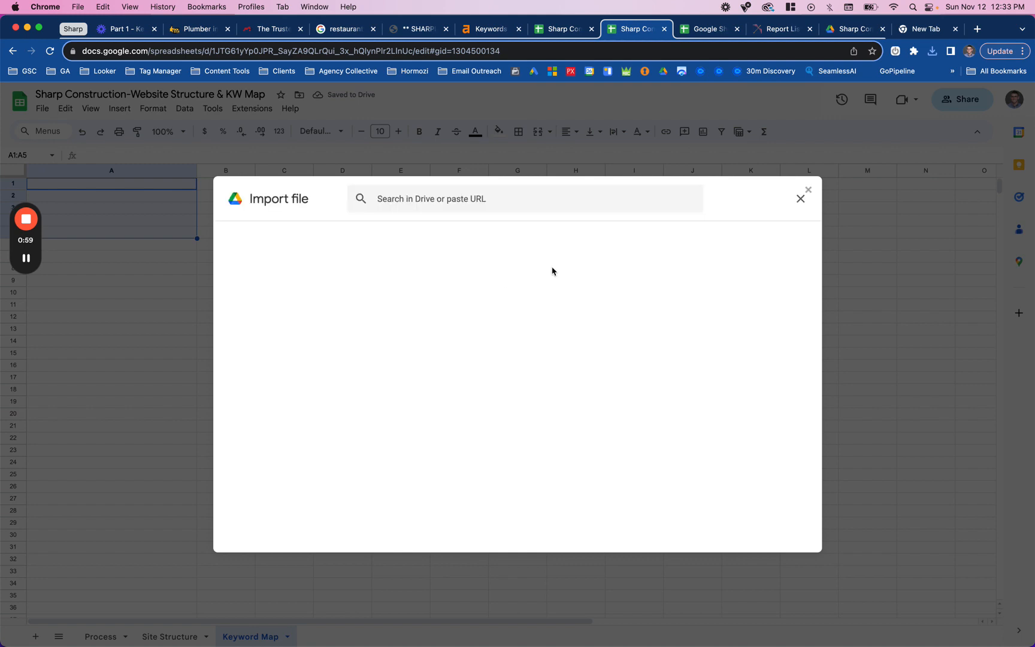
click(496, 241)
click(501, 443)
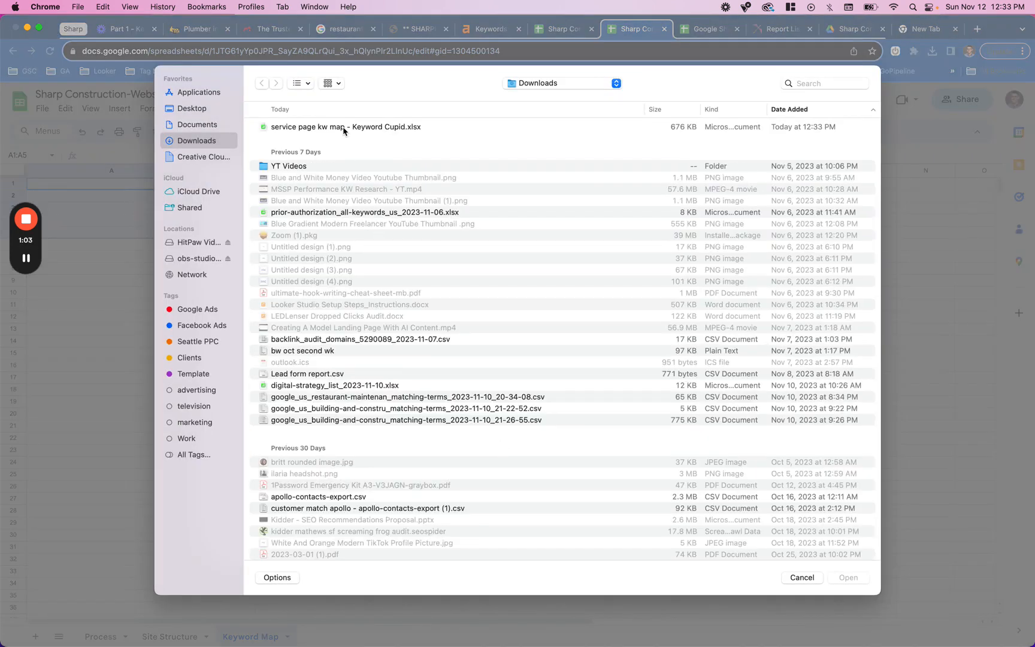
double_click(343, 127)
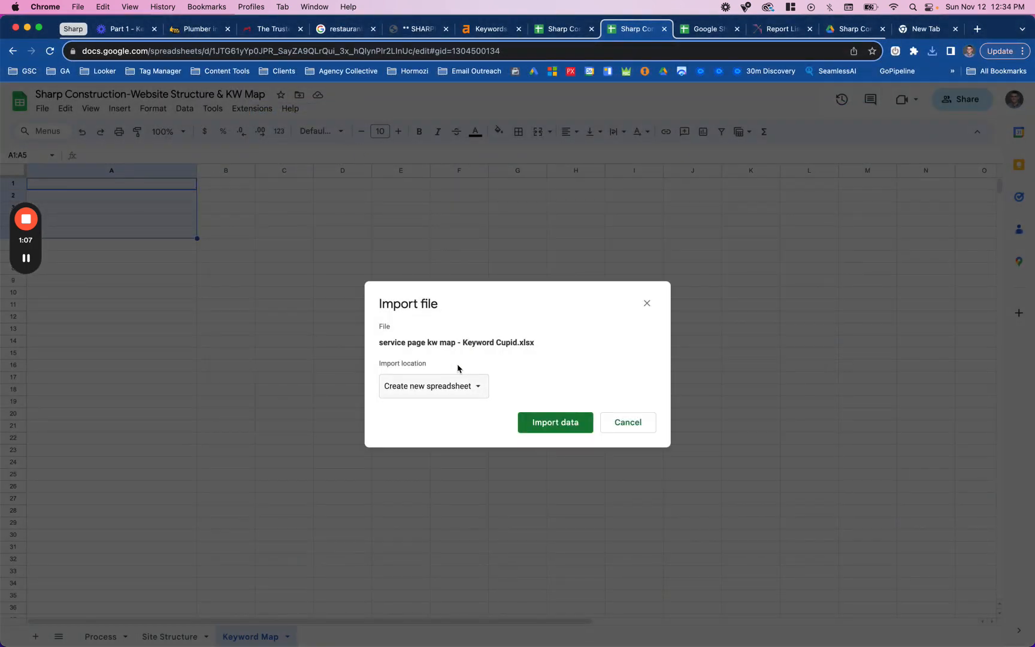
click(453, 386)
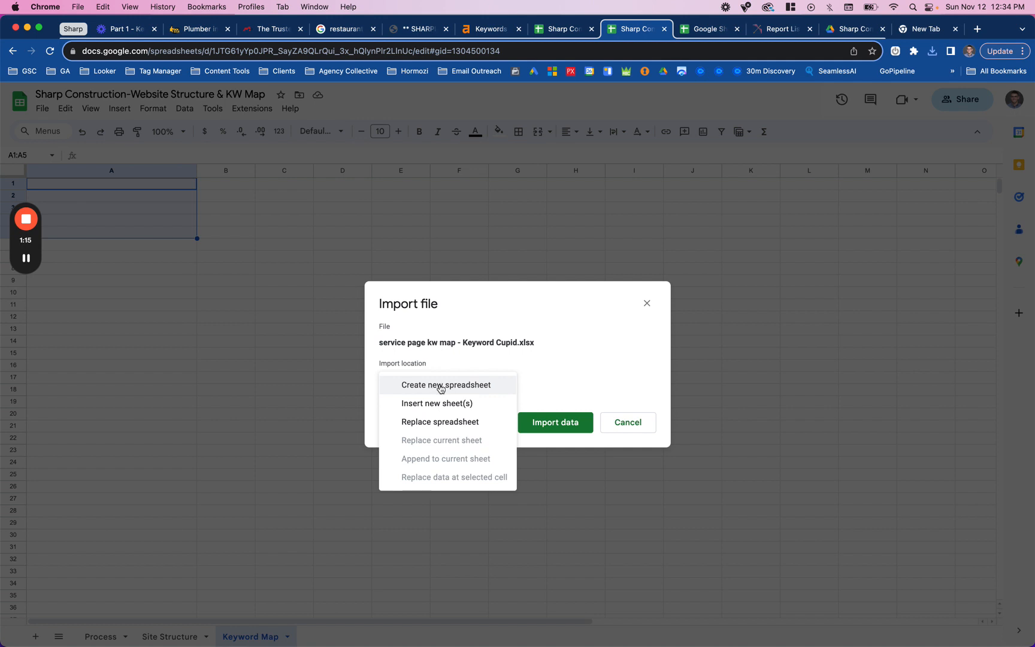
click(480, 404)
click(552, 464)
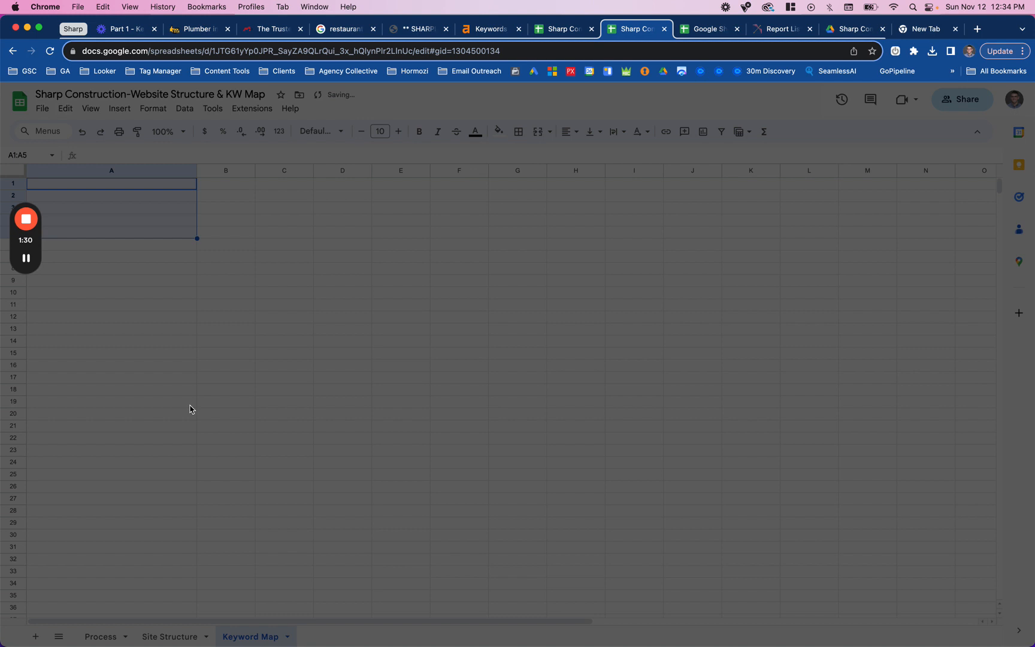
mouse_move(26, 263)
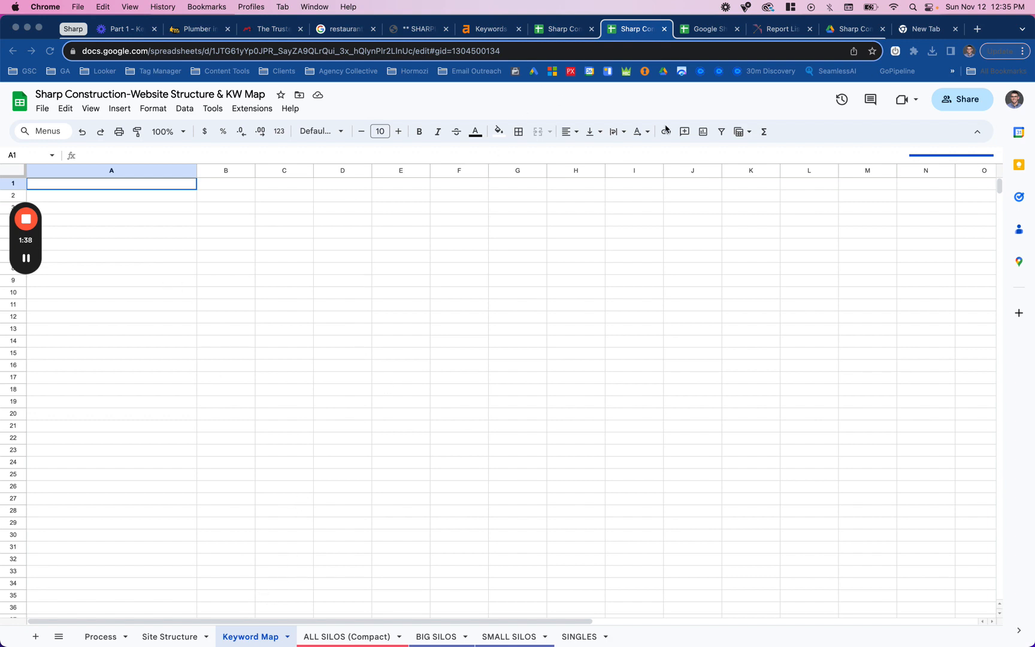
Examine the page themes and supporting keywords on the imported ALL SILOS (Compact), BIG SILOS, SMALL SILOS and SINGLES sheets.
click(776, 30)
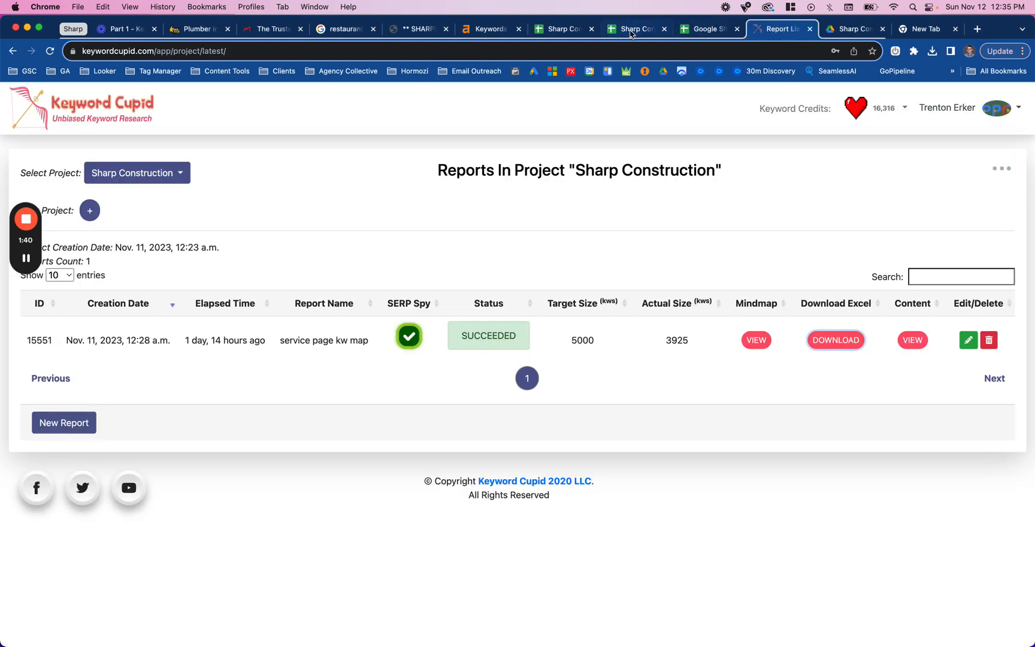
click(633, 31)
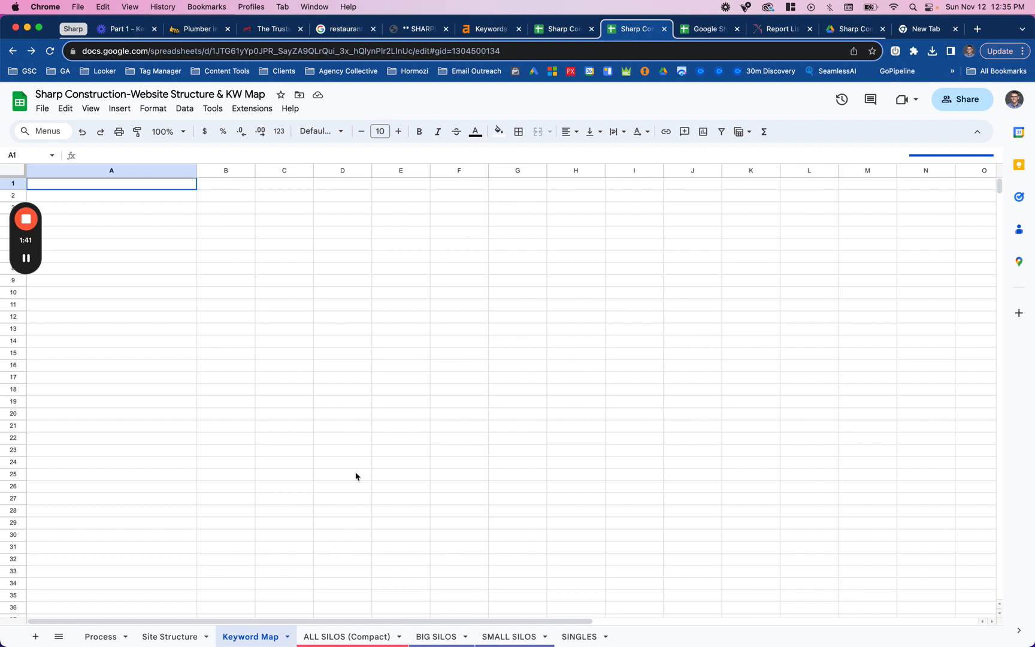
click(335, 636)
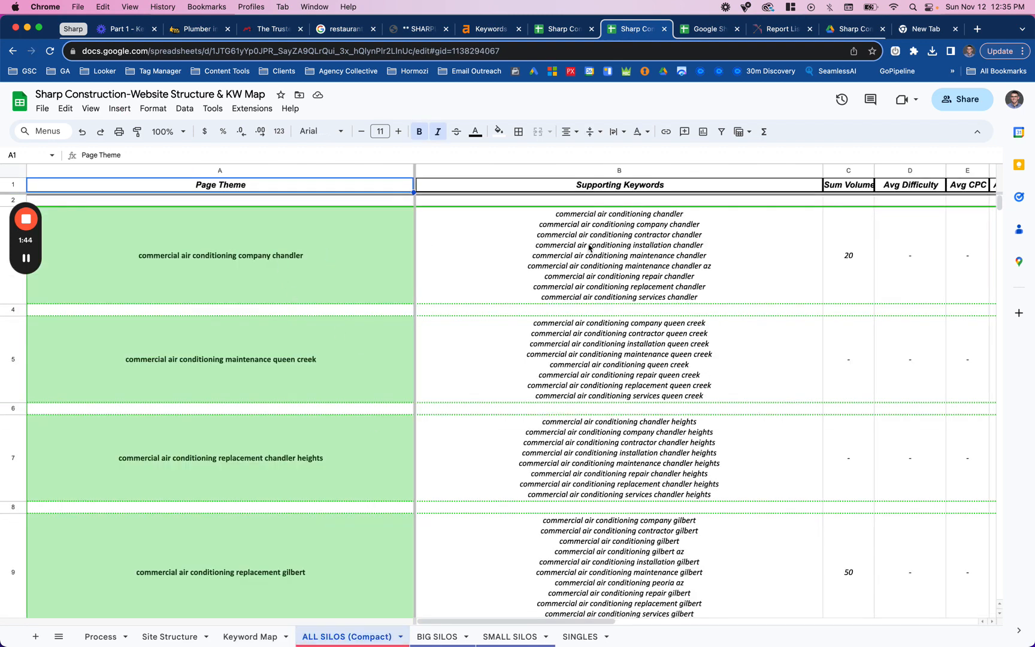
click(438, 637)
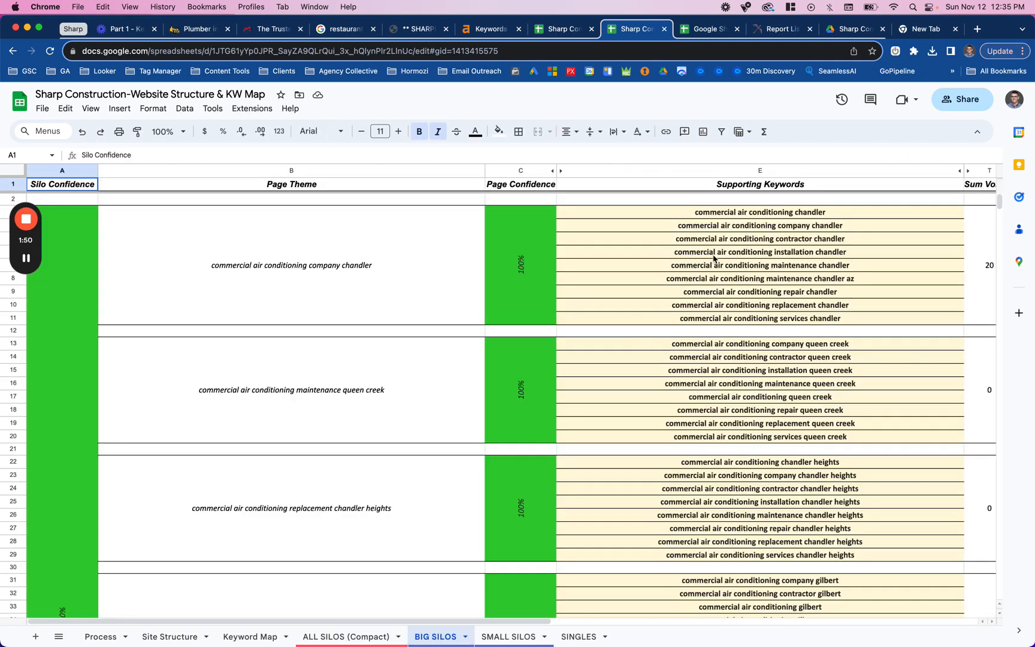
drag(710, 216, 707, 317)
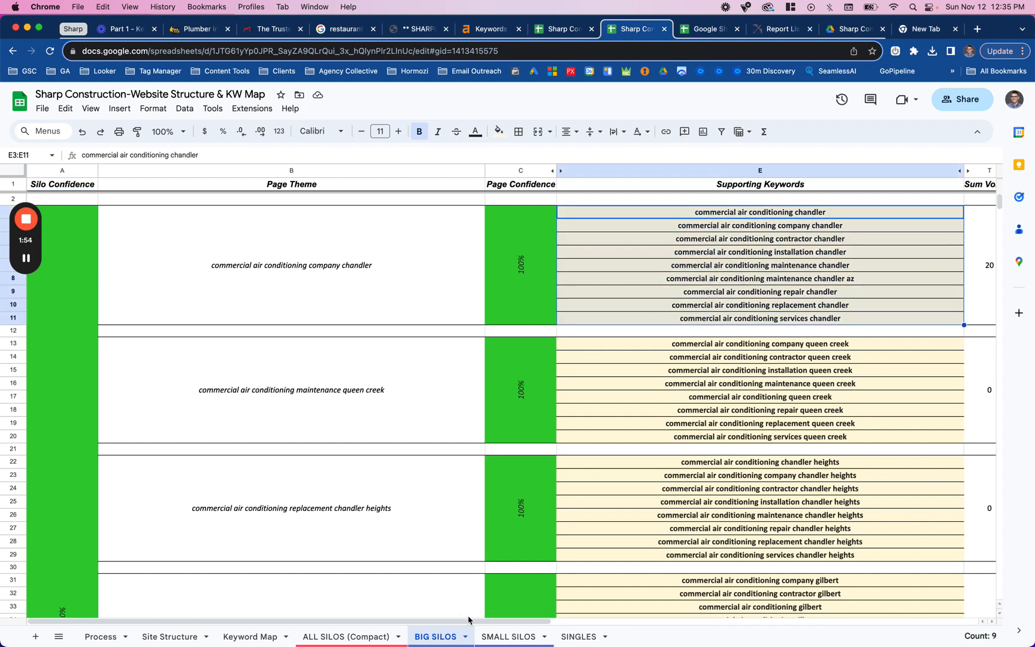
click(494, 636)
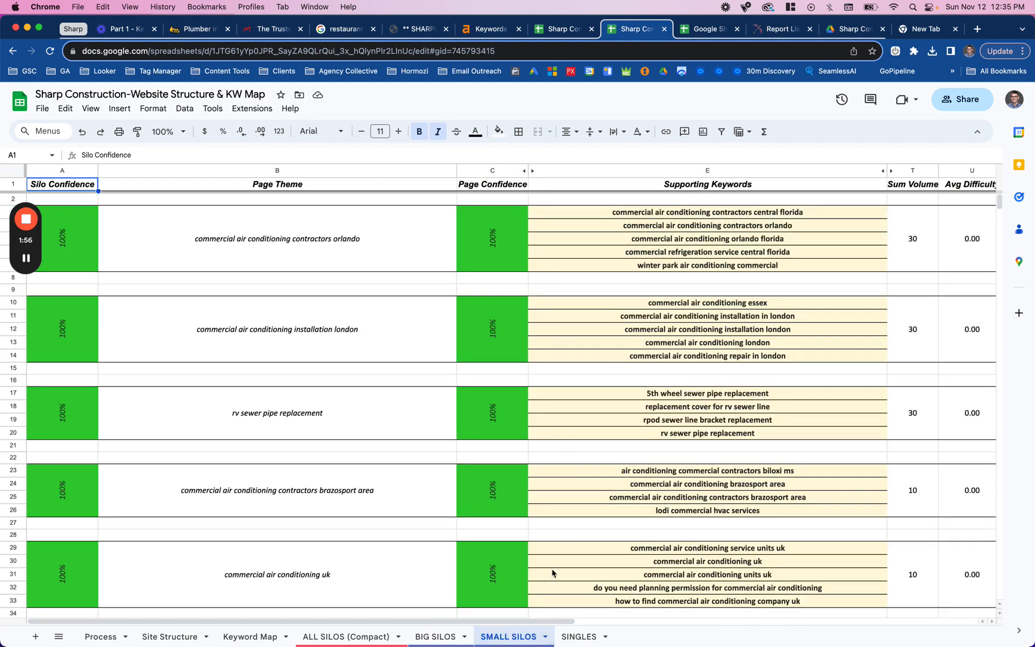
click(579, 636)
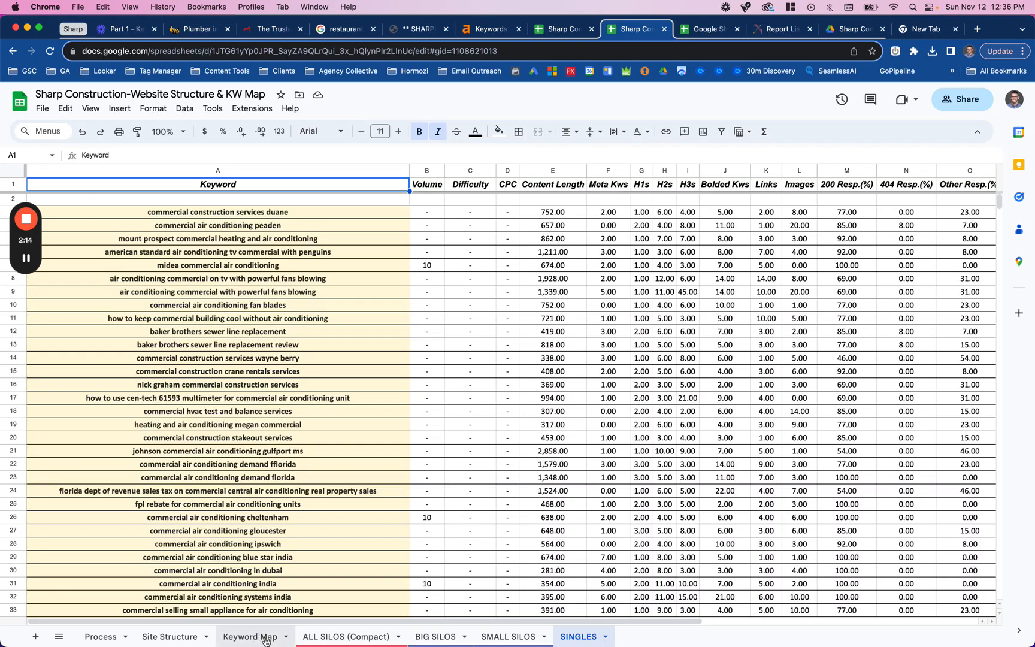
Delete the BIG SILOS, SMALL SILOS and SINGLES sheets from the spreadsheet.
click(434, 637)
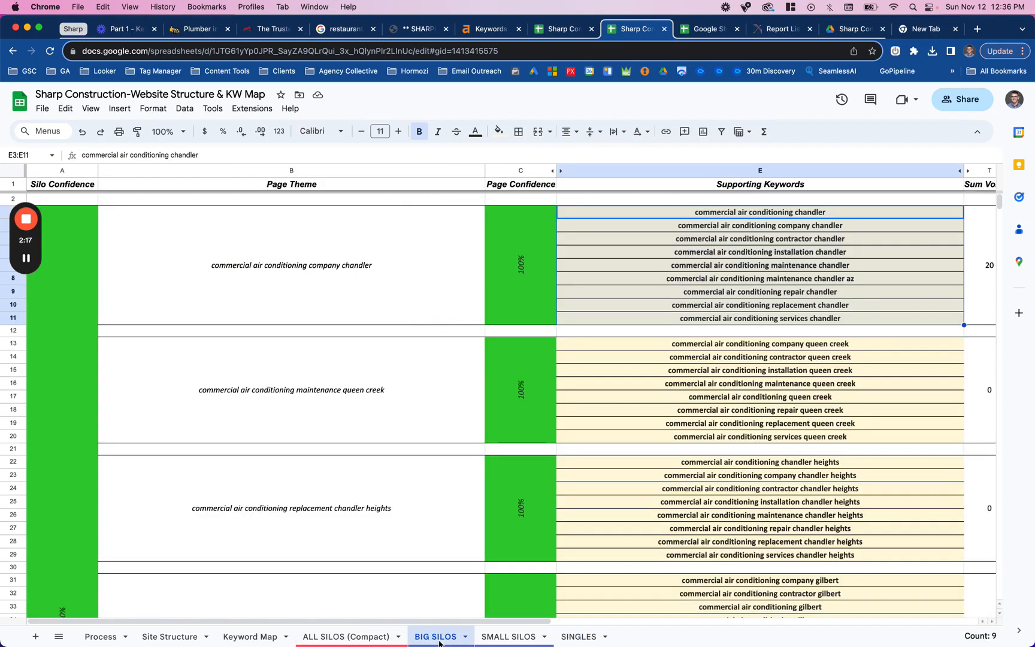
right_click(438, 640)
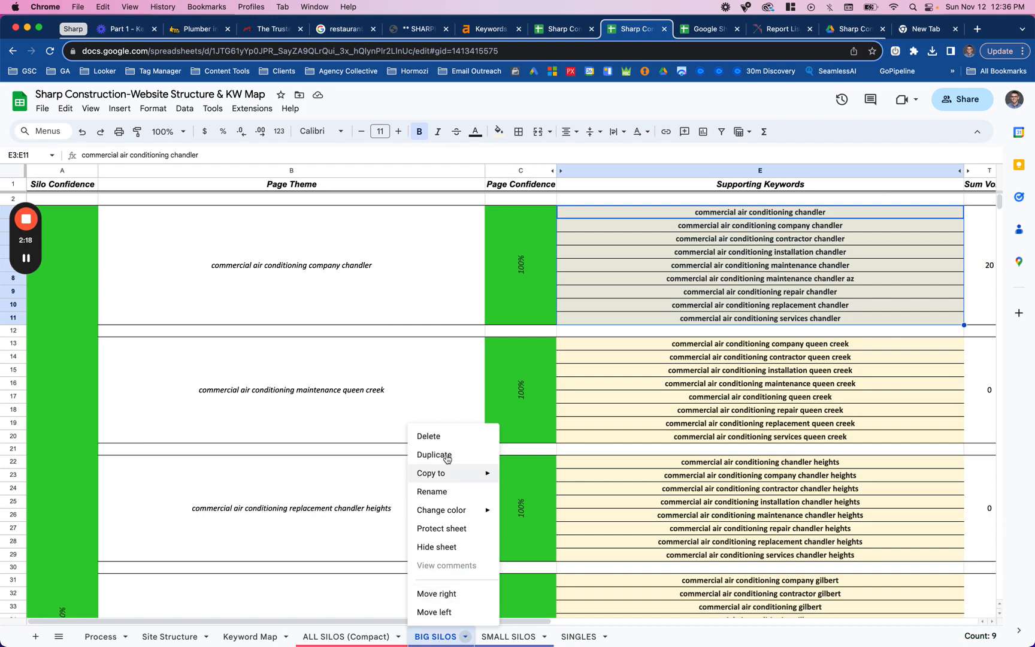
click(447, 435)
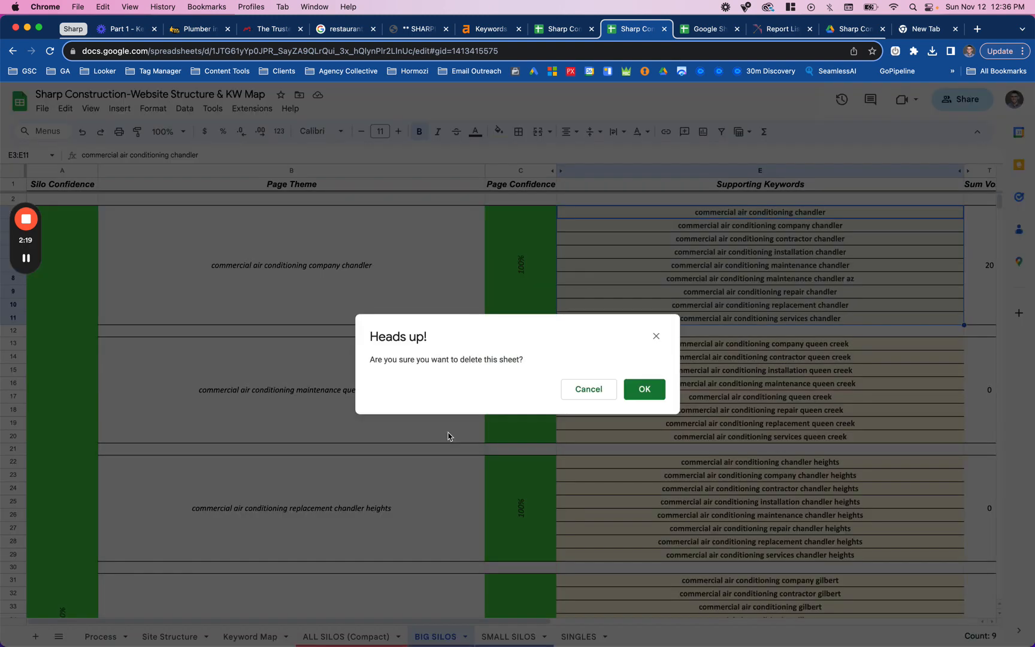
click(646, 388)
click(447, 636)
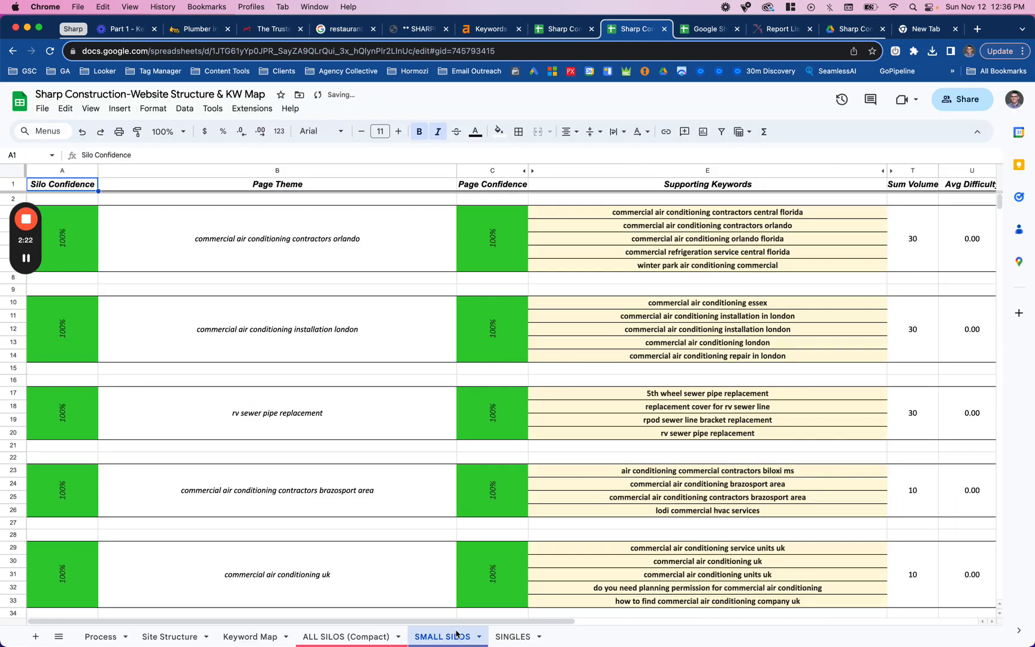
right_click(446, 636)
click(450, 436)
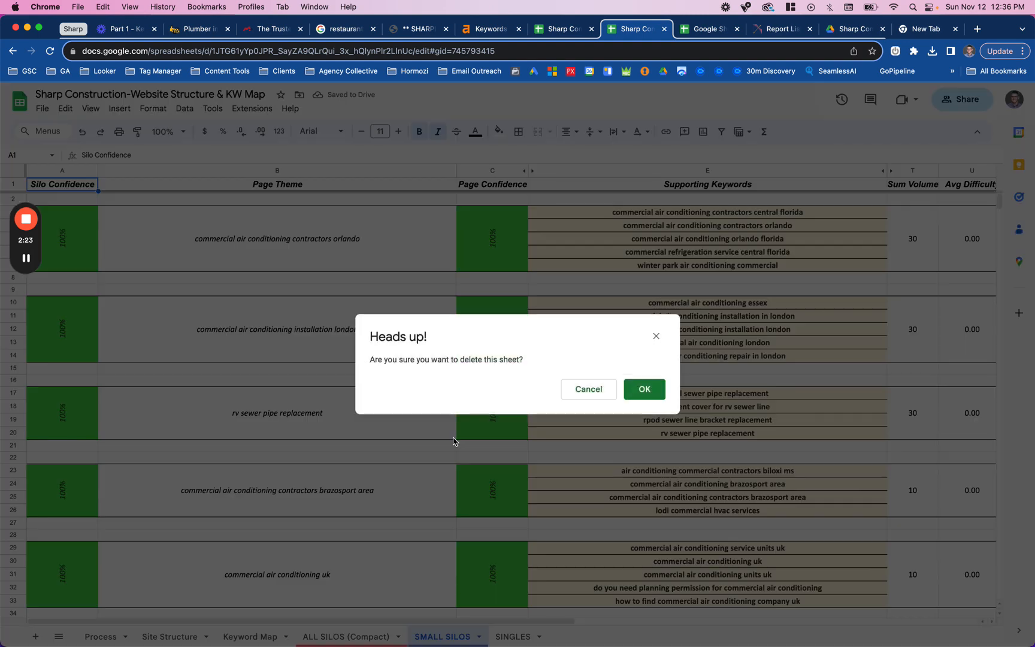
click(646, 396)
right_click(436, 637)
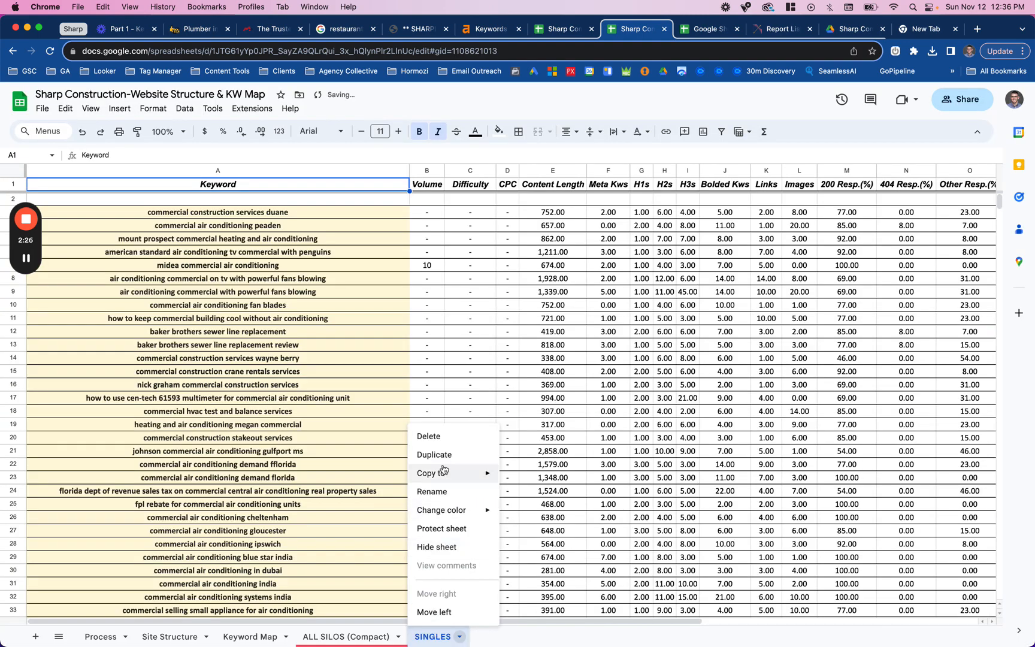
click(434, 436)
click(643, 396)
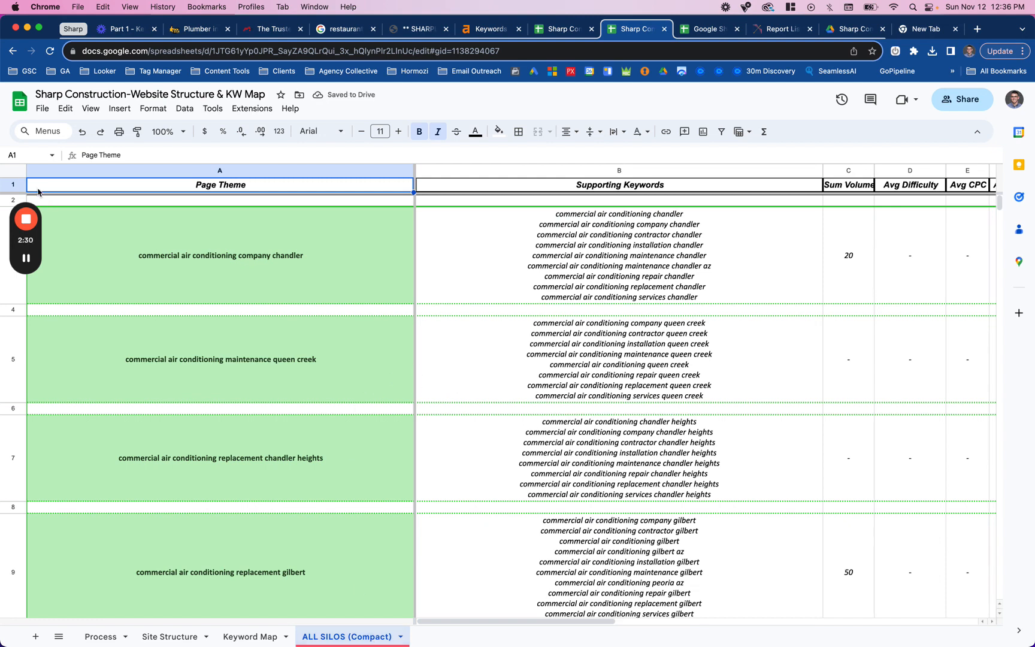
click(14, 171)
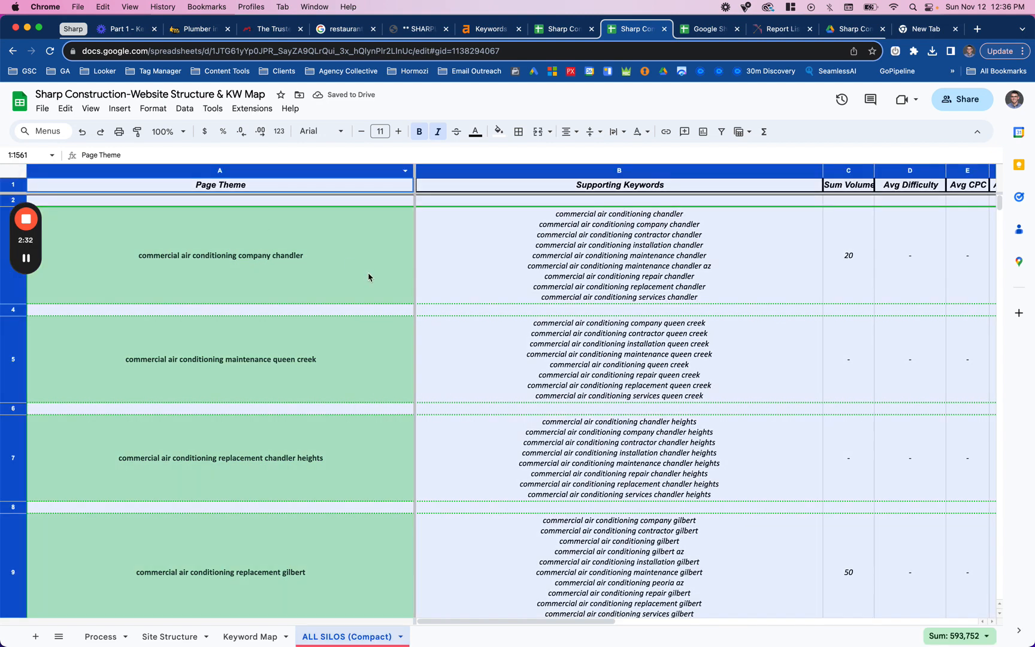
click(326, 380)
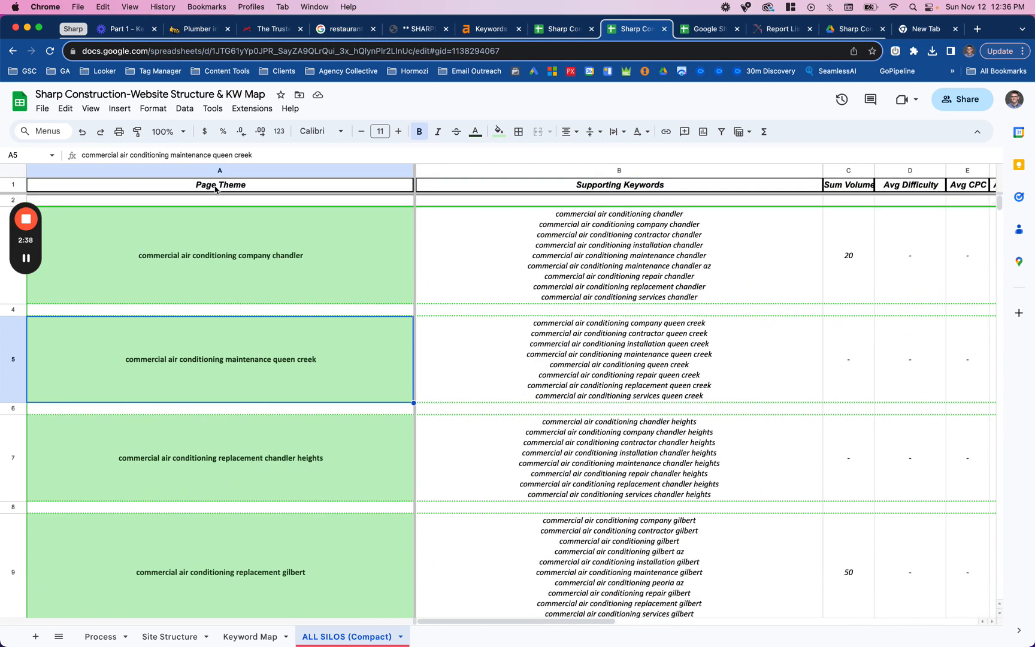
click(91, 109)
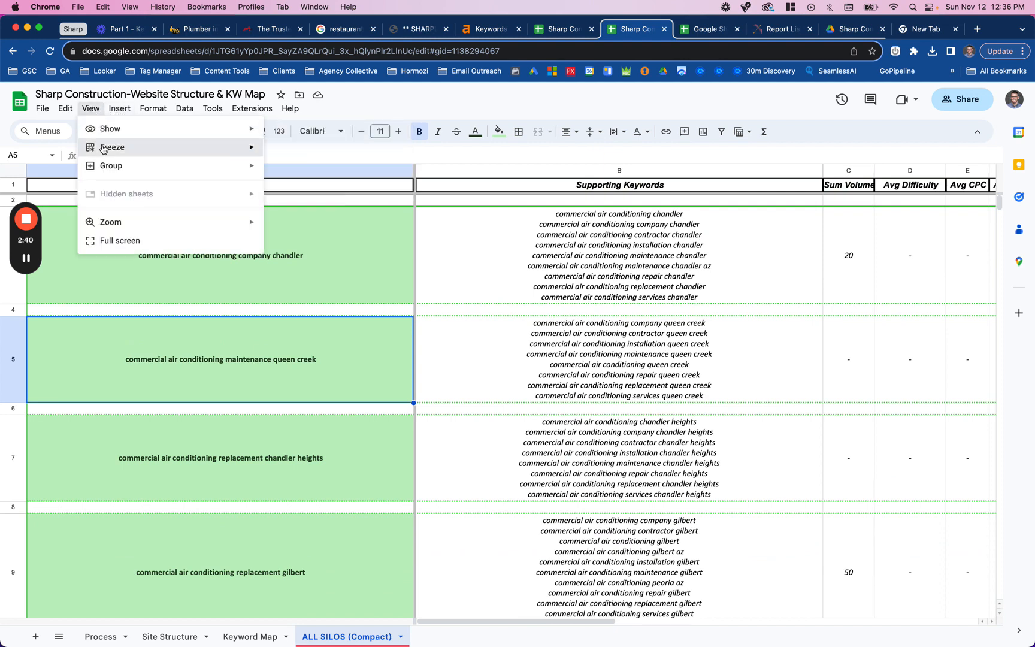
mouse_move(110, 147)
click(555, 299)
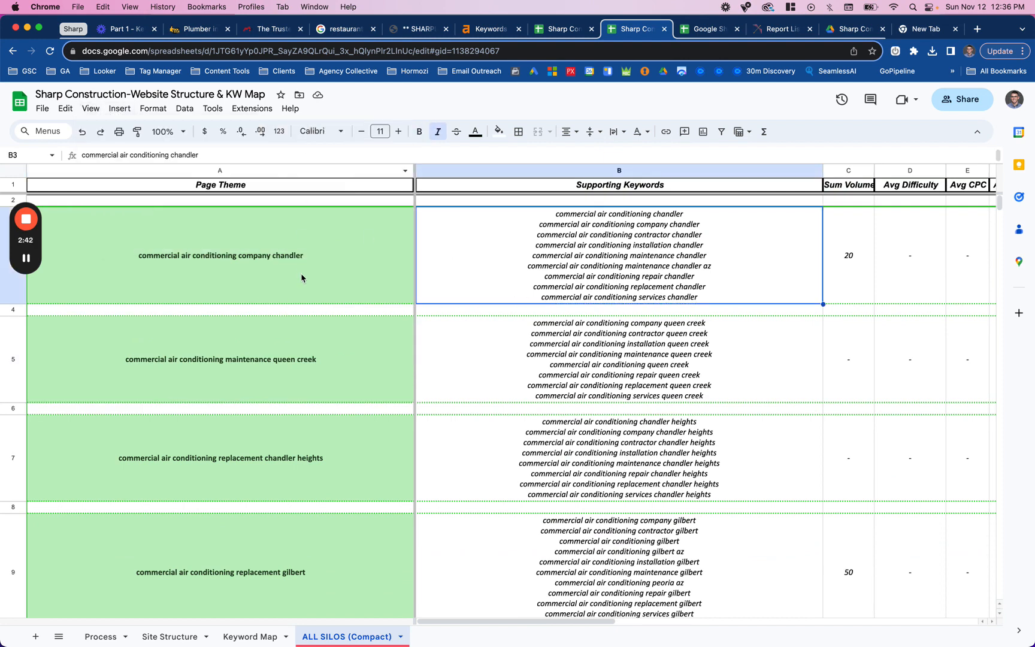
Add a filter to the Page Theme column of ALL SILOS (Compact) and show only the rows with blank values.
click(342, 170)
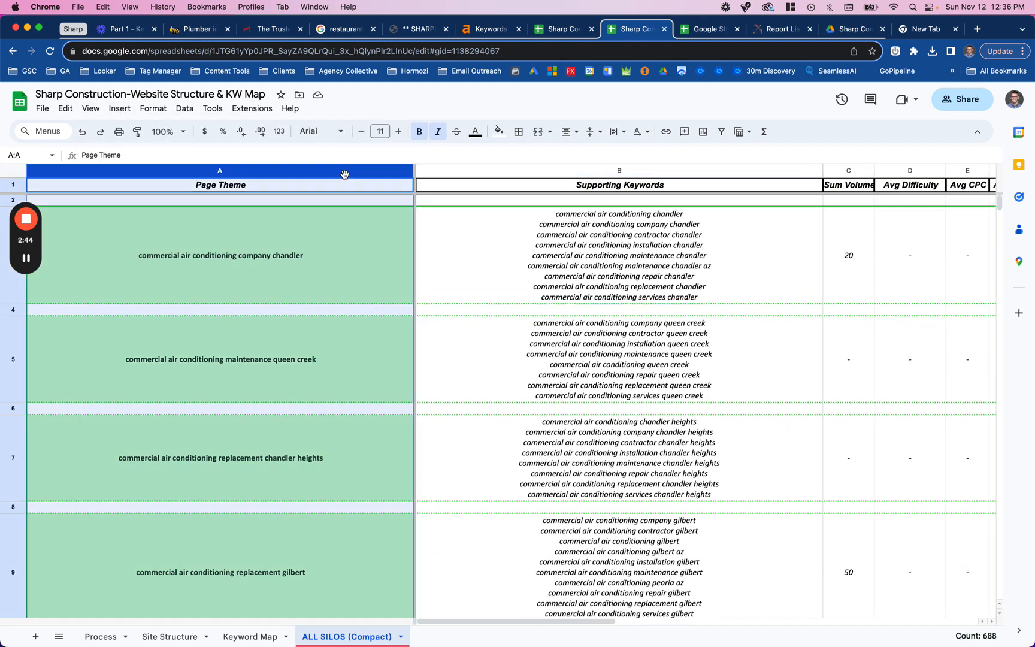
click(722, 131)
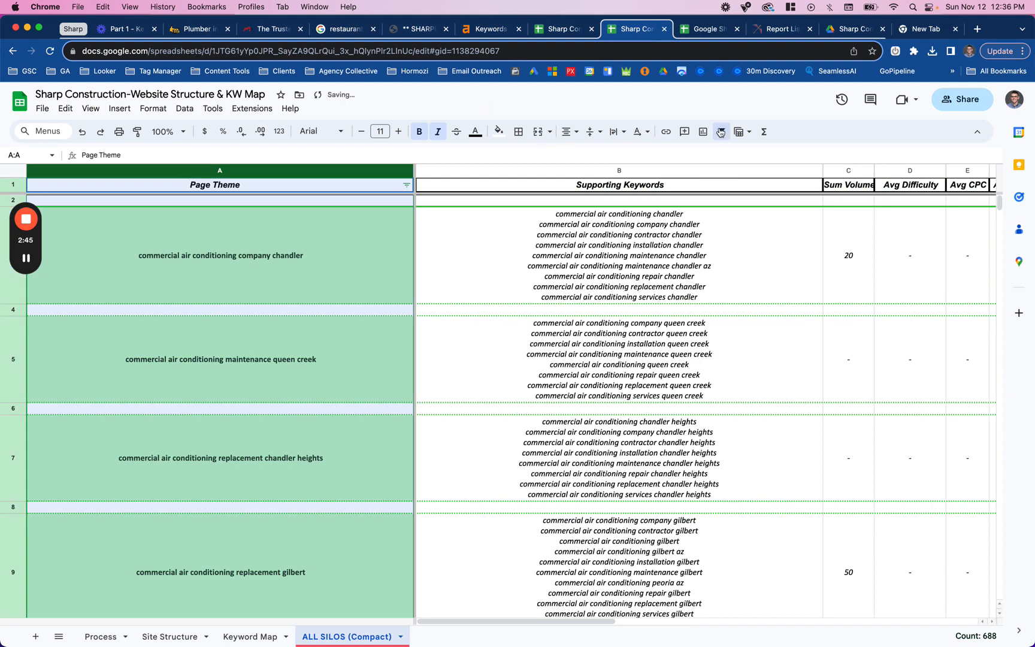
click(407, 185)
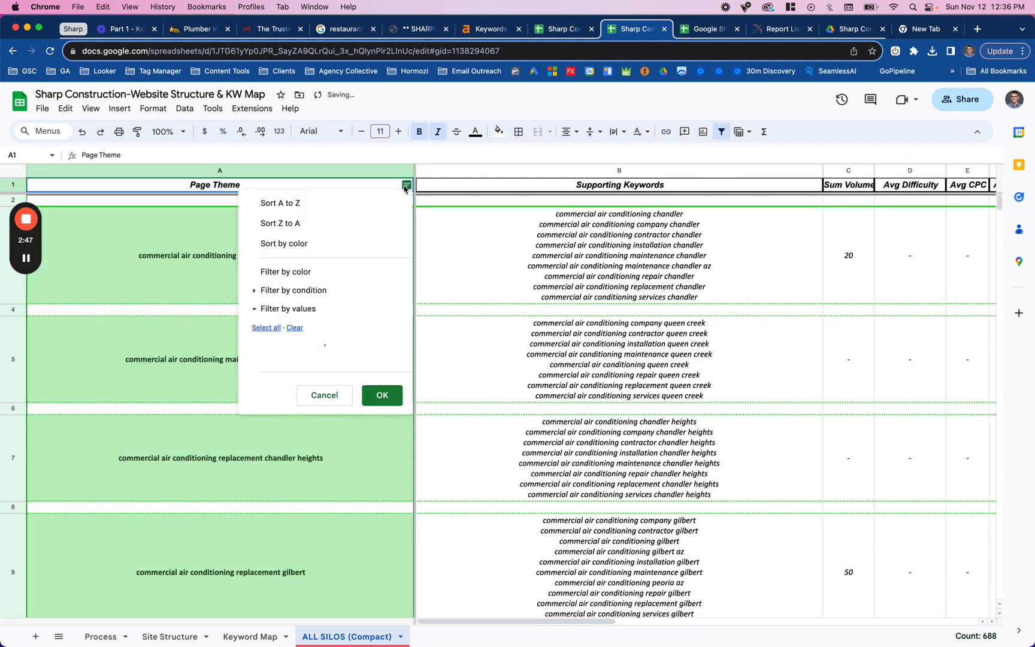
click(294, 328)
click(295, 376)
click(381, 471)
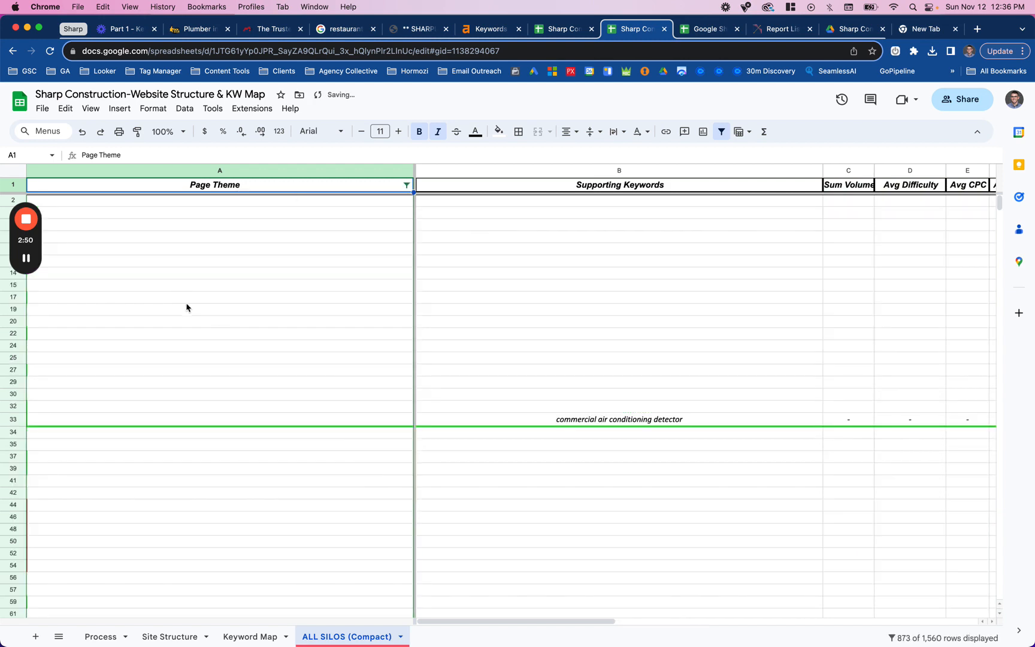
Delete all the filtered rows with a blank Page Theme below the header row.
click(9, 200)
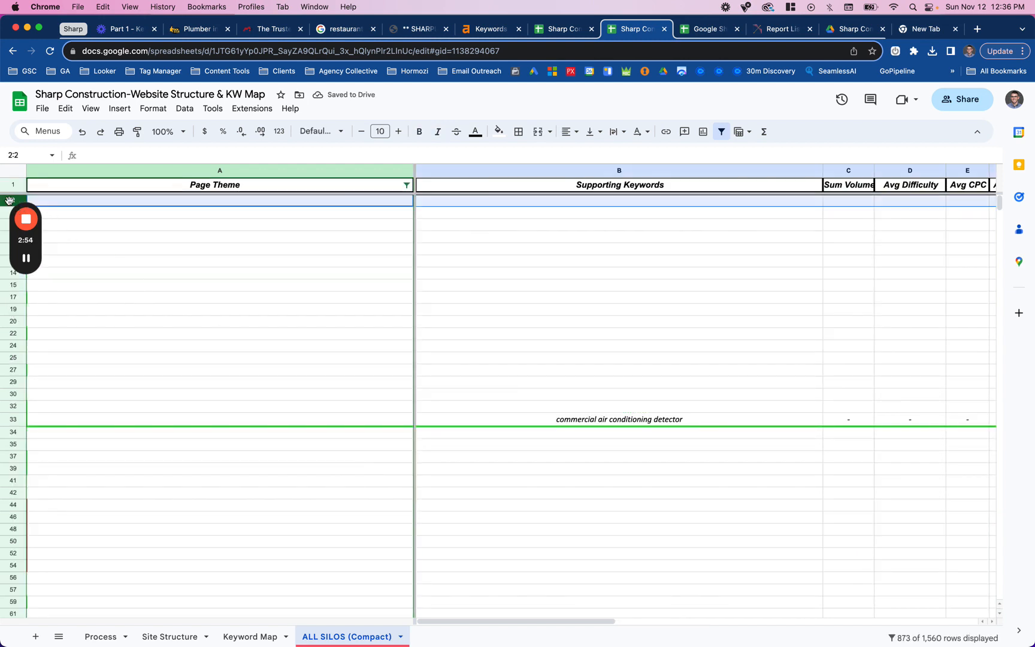
key(super+shift+Down)
right_click(10, 200)
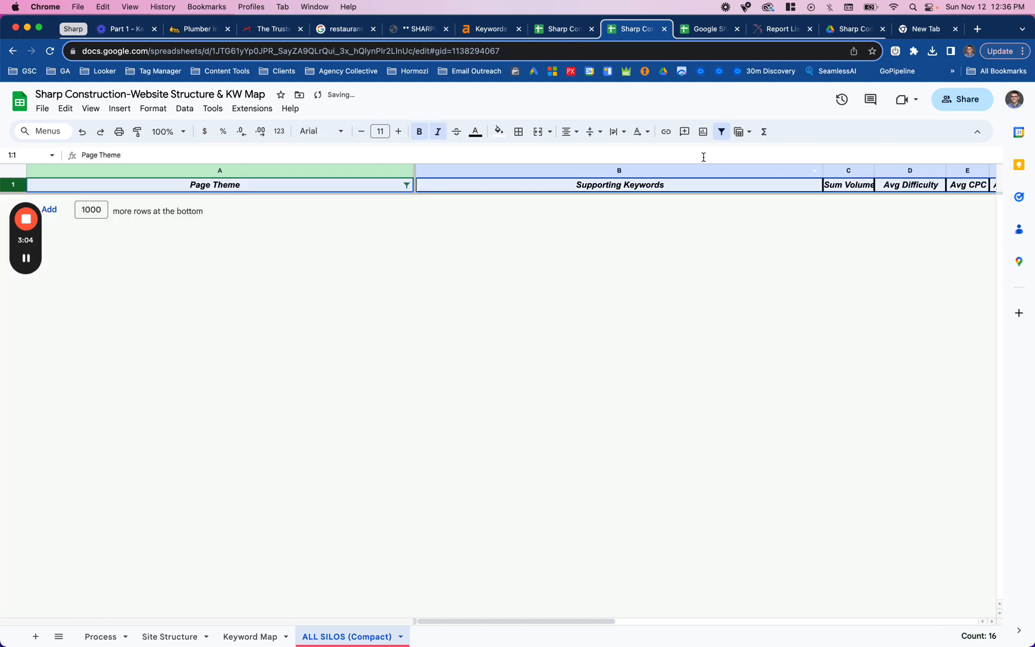
Remove the filter from ALL SILOS (Compact) and look through the remaining page theme rows.
click(720, 133)
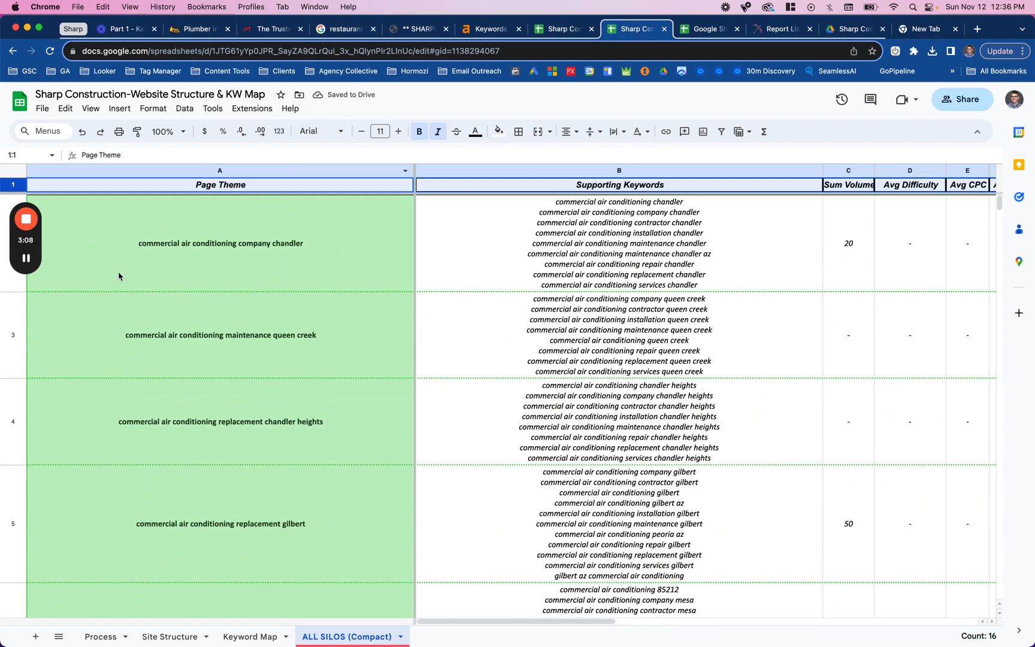
click(3, 276)
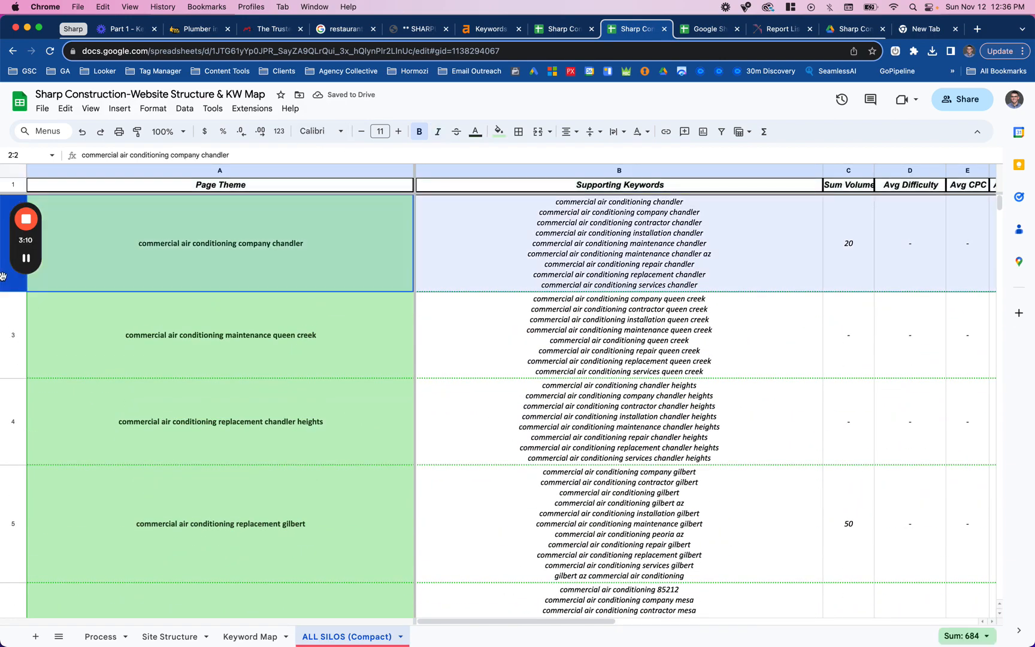
key(super+shift+Down)
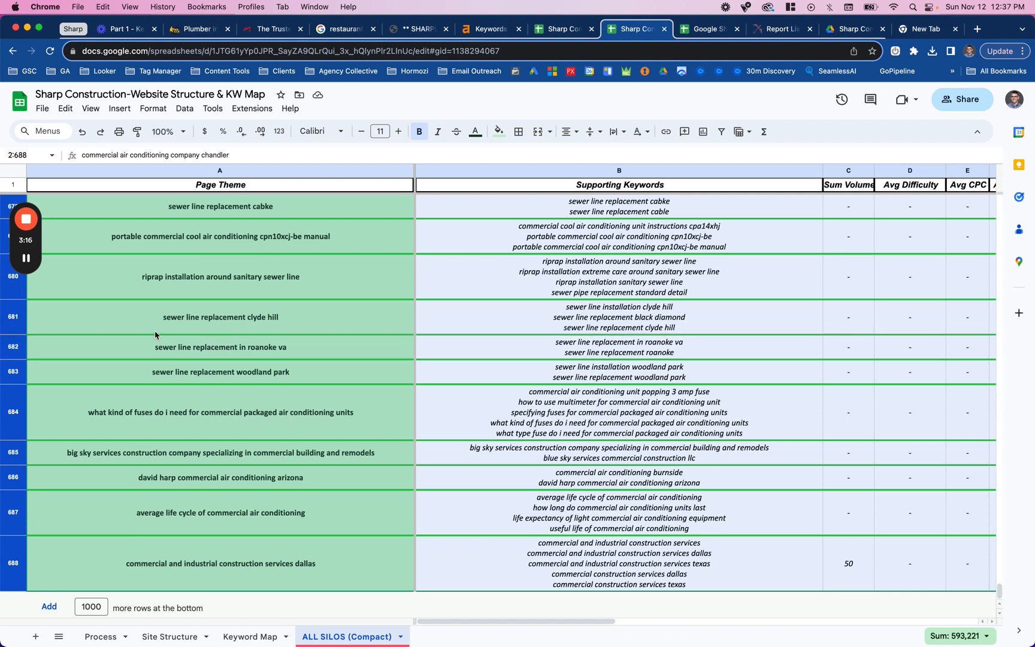
scroll(155, 334, up, 1)
scroll(147, 339, up, 20)
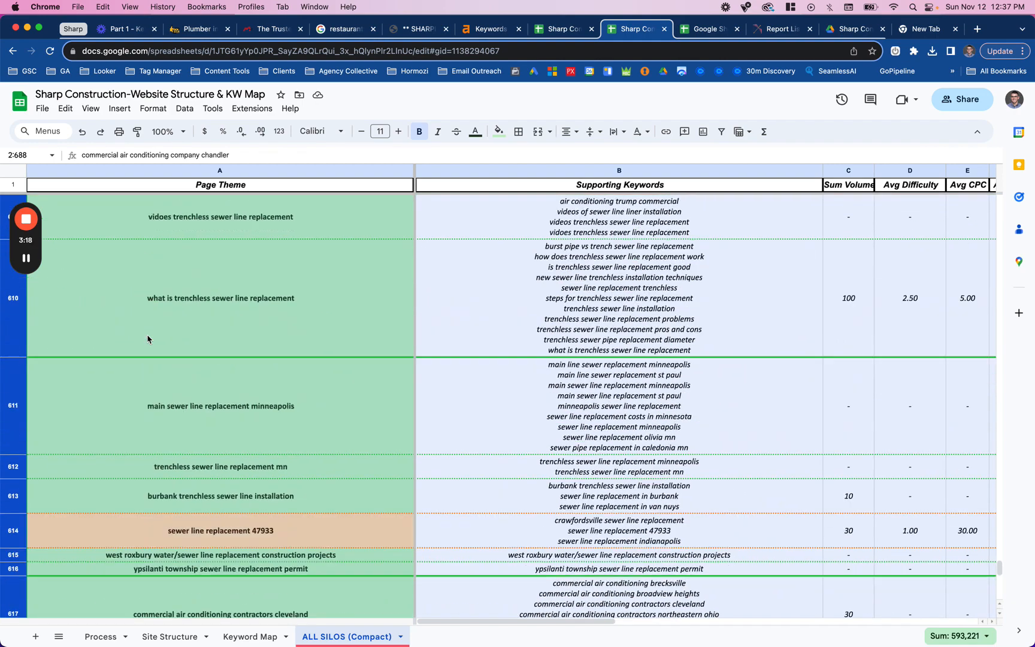
scroll(148, 339, up, 5)
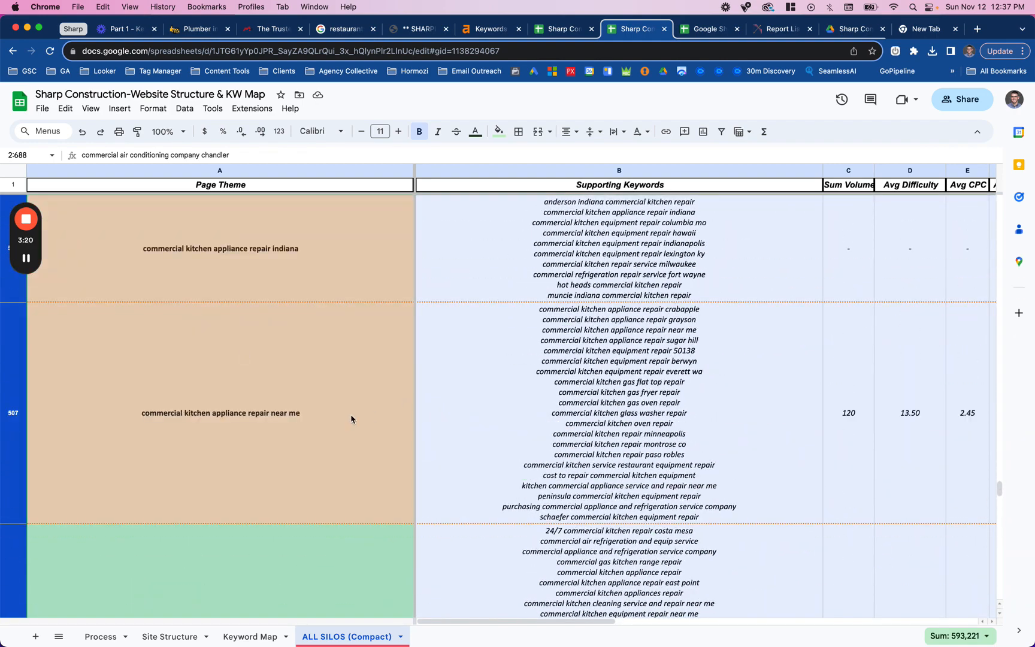
click(330, 419)
key(super+Up)
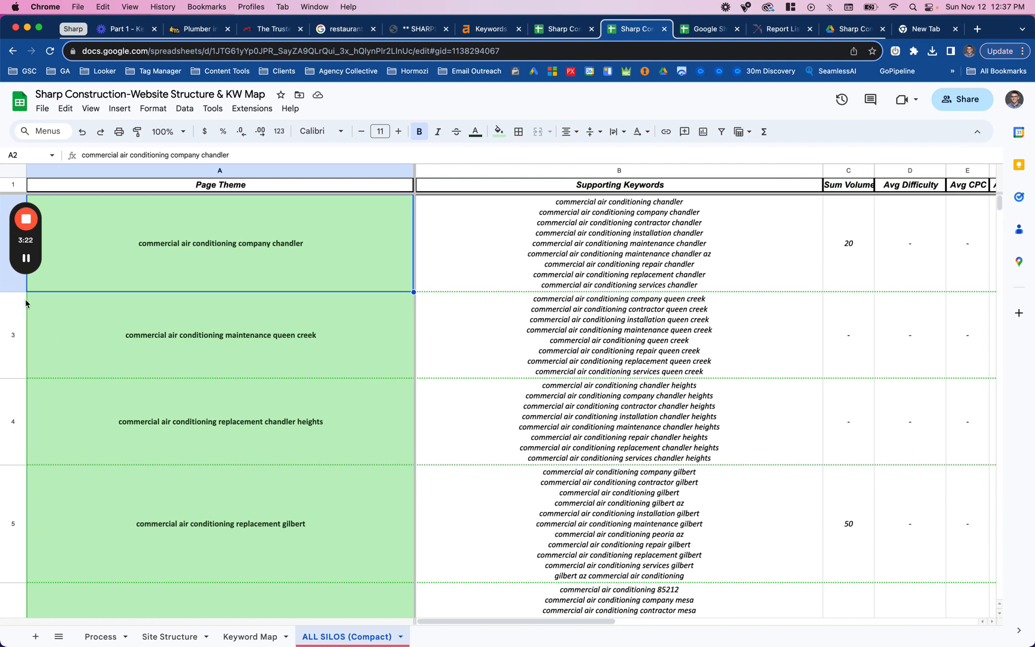
Shrink rows 2 to 688 to one uniform height of about three lines of text.
click(13, 282)
key(super+shift+Down)
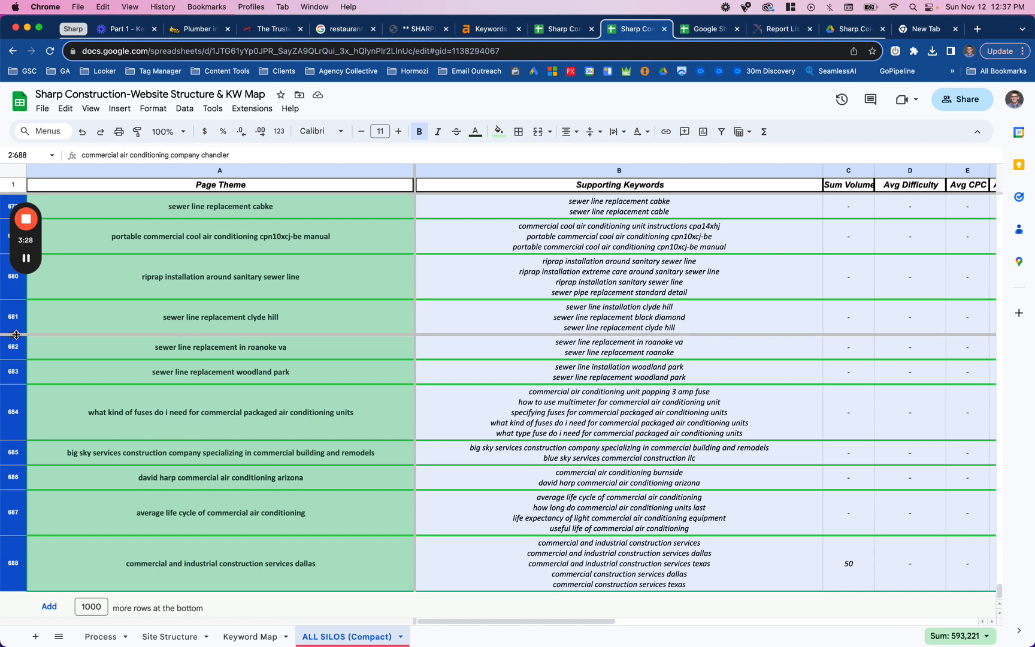
mouse_move(16, 334)
mouse_down()
mouse_move(16, 321)
mouse_move(15, 337)
mouse_up()
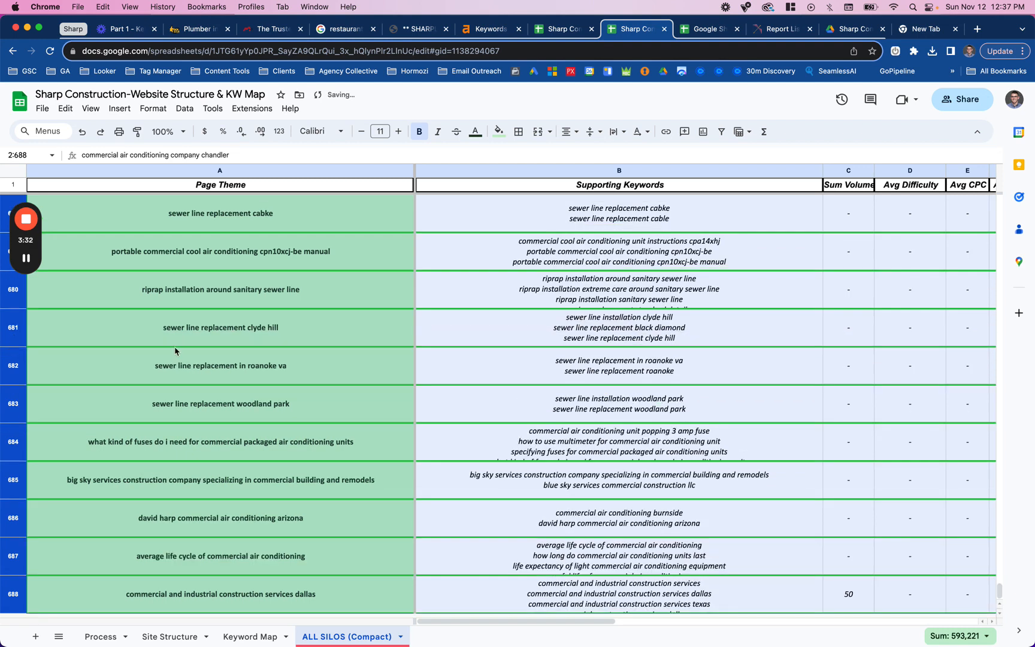
scroll(175, 346, up, 15)
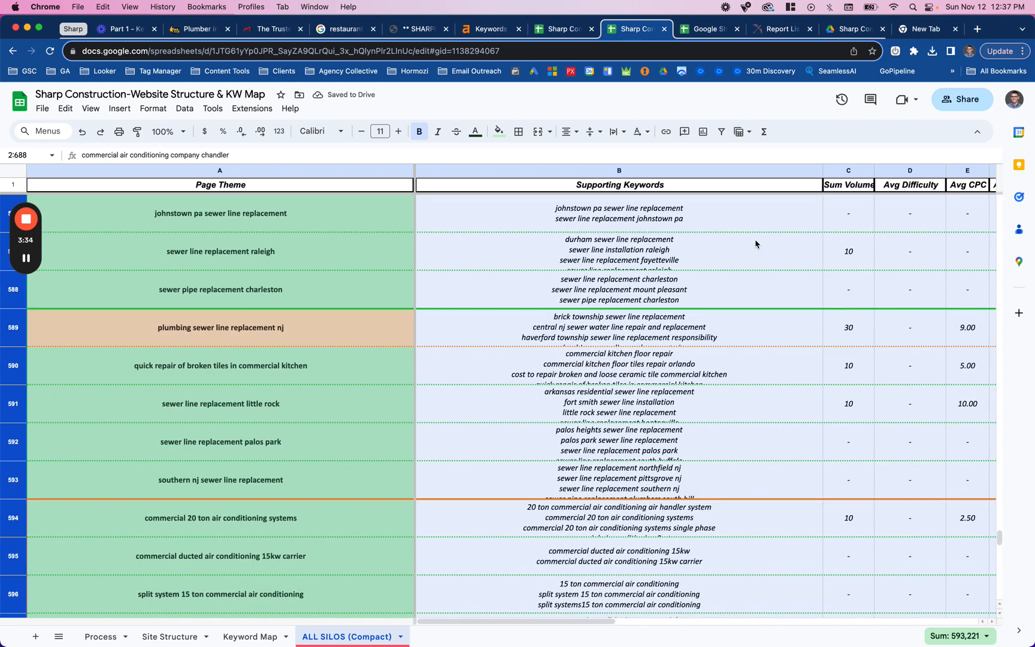
Narrow the Page Theme column to about 40% and the Supporting Keywords column to about two thirds of their widths.
click(714, 238)
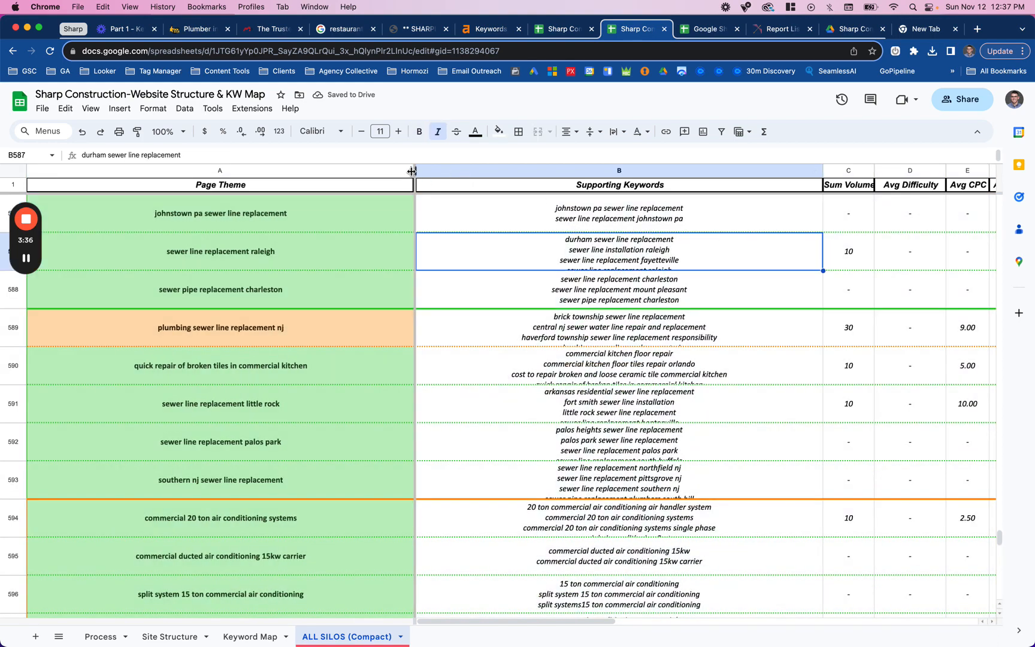
drag(412, 171, 173, 171)
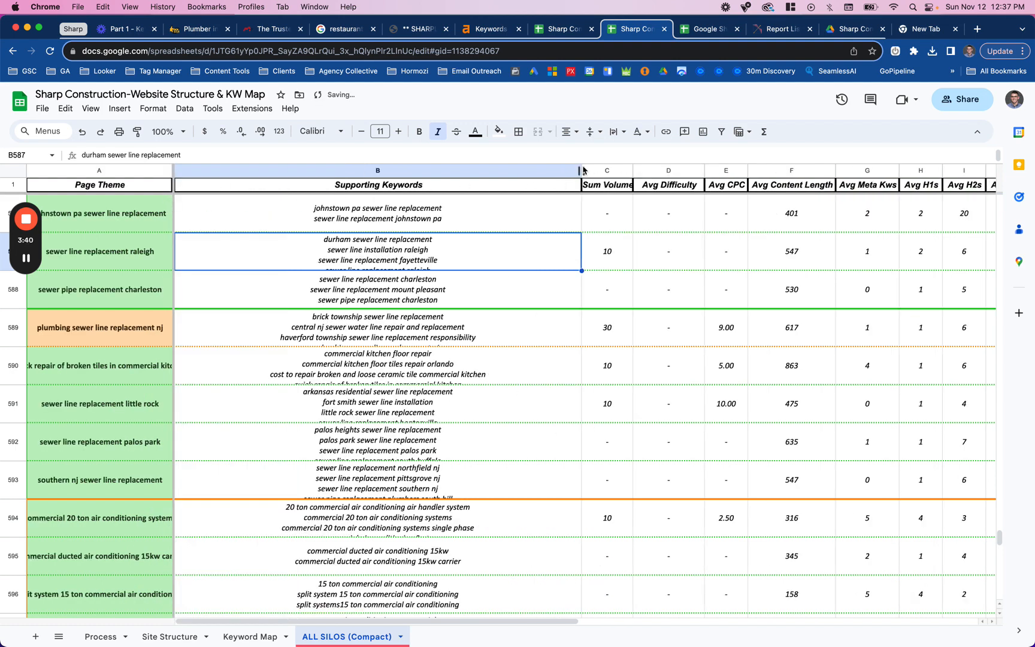
drag(582, 171, 441, 170)
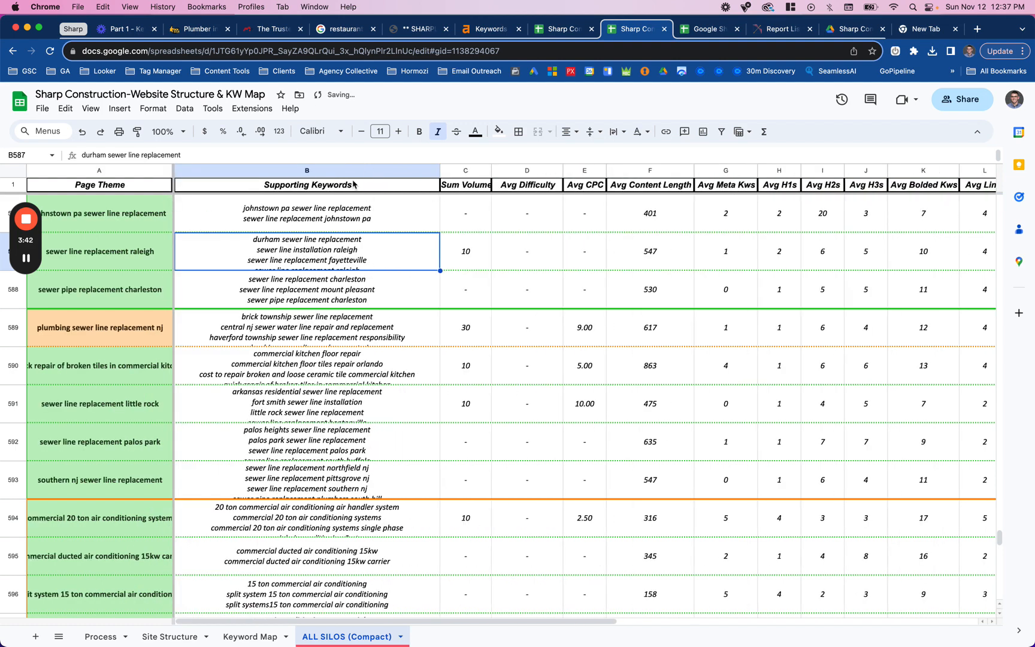
Left-align the contents of the Page Theme and Supporting Keywords columns.
click(307, 171)
shift+click(108, 173)
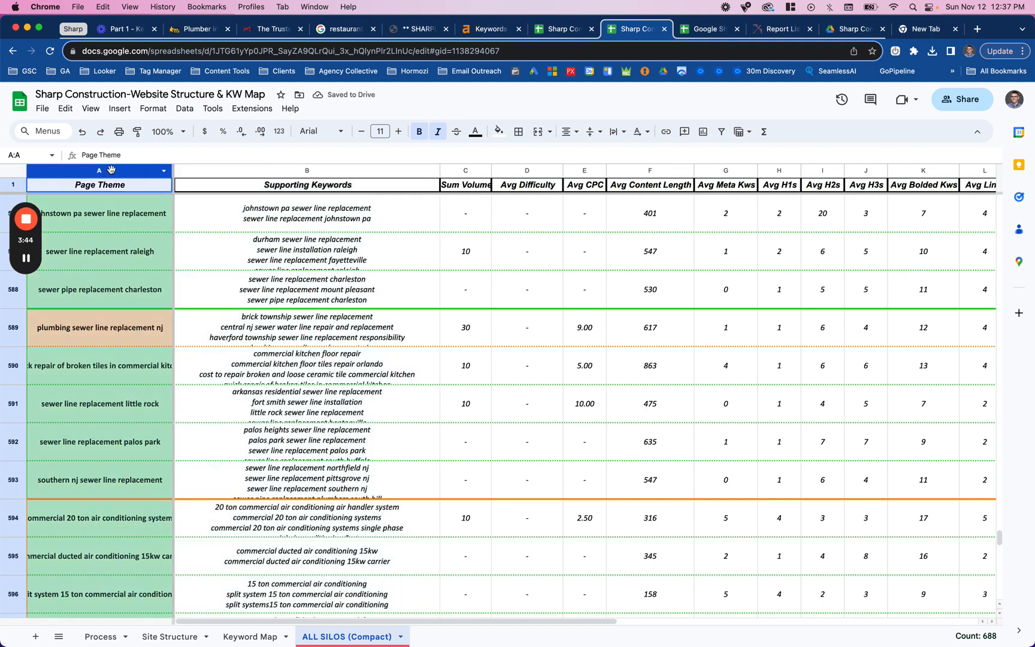
click(568, 131)
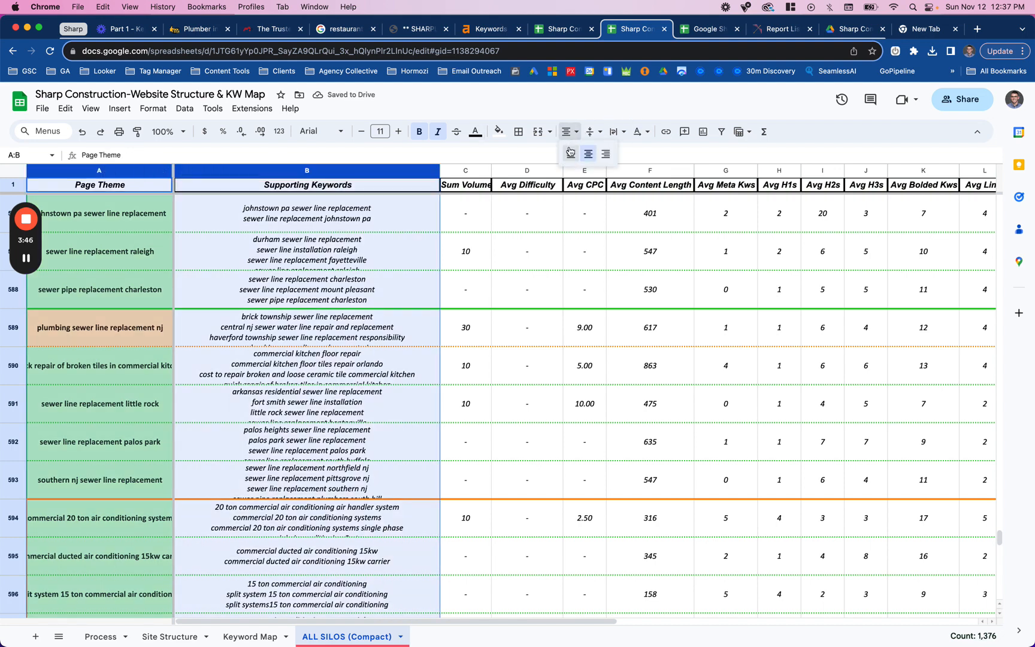
click(571, 154)
Center the Page Theme and Supporting Keywords header cells A1:B1.
click(165, 190)
drag(164, 190, 300, 186)
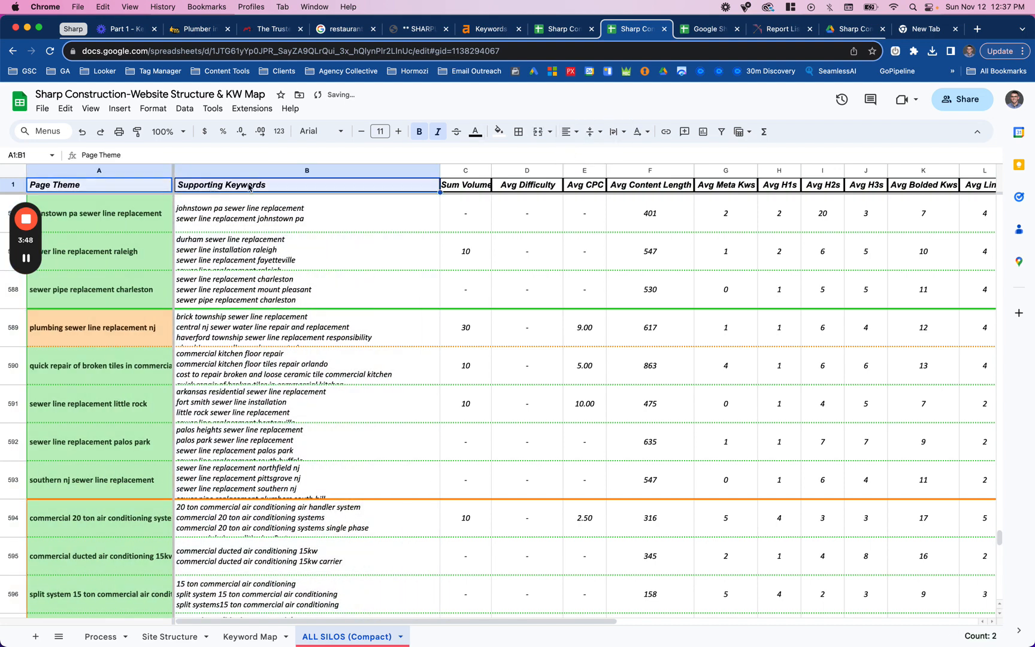
click(568, 131)
click(588, 154)
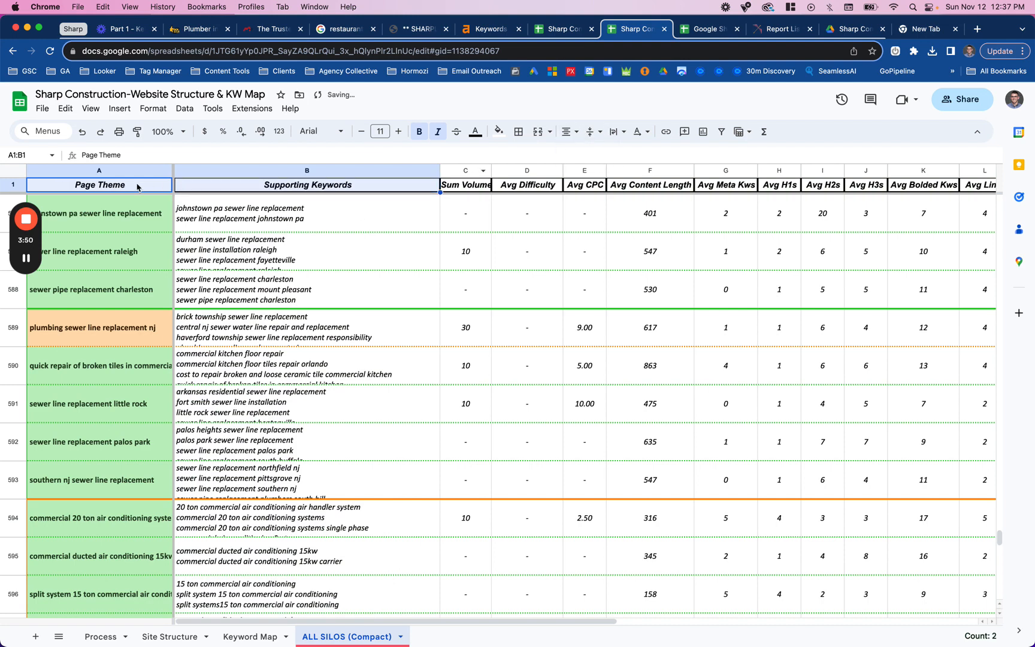
Break the Page Theme header in A1 onto two lines.
double_click(100, 184)
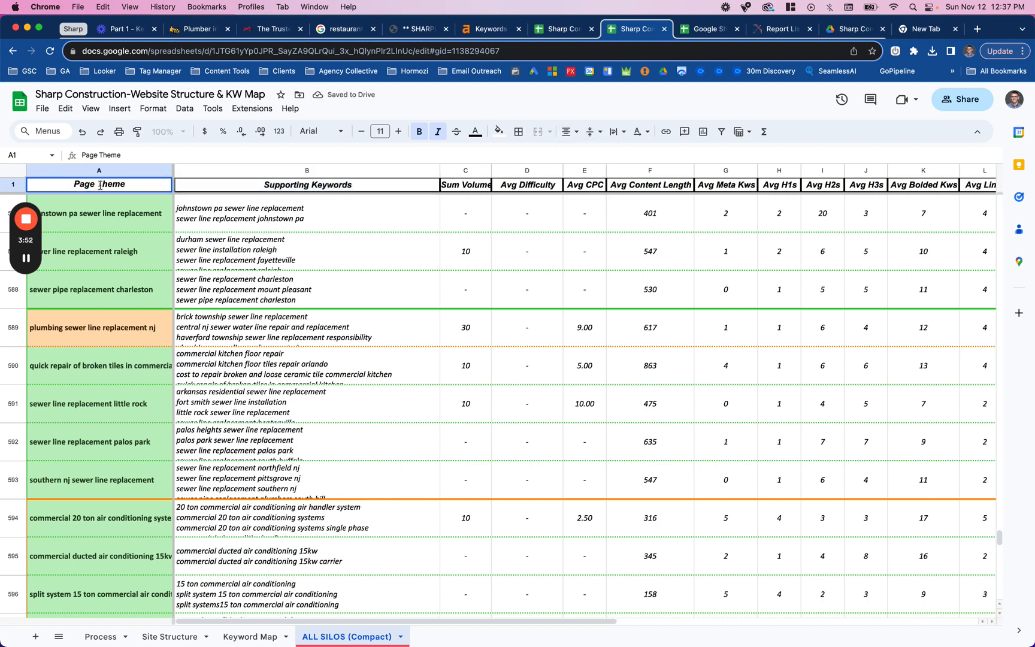
key(alt+Return)
click(303, 186)
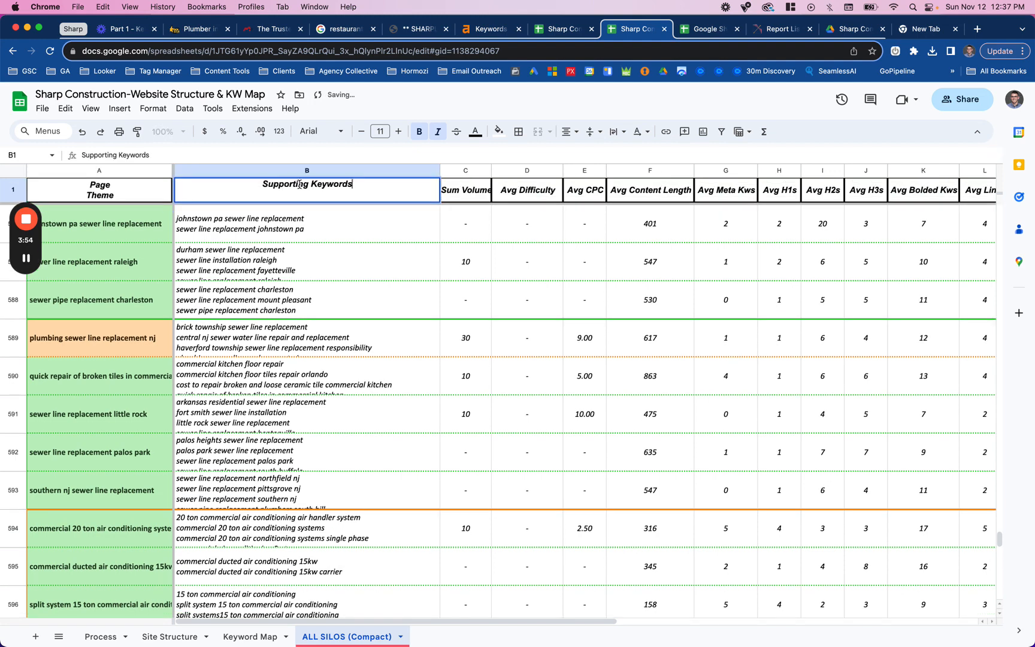
Rename the Supporting Keywords header in B1 to Potential Keywords, broken onto two lines.
triple_click(312, 185)
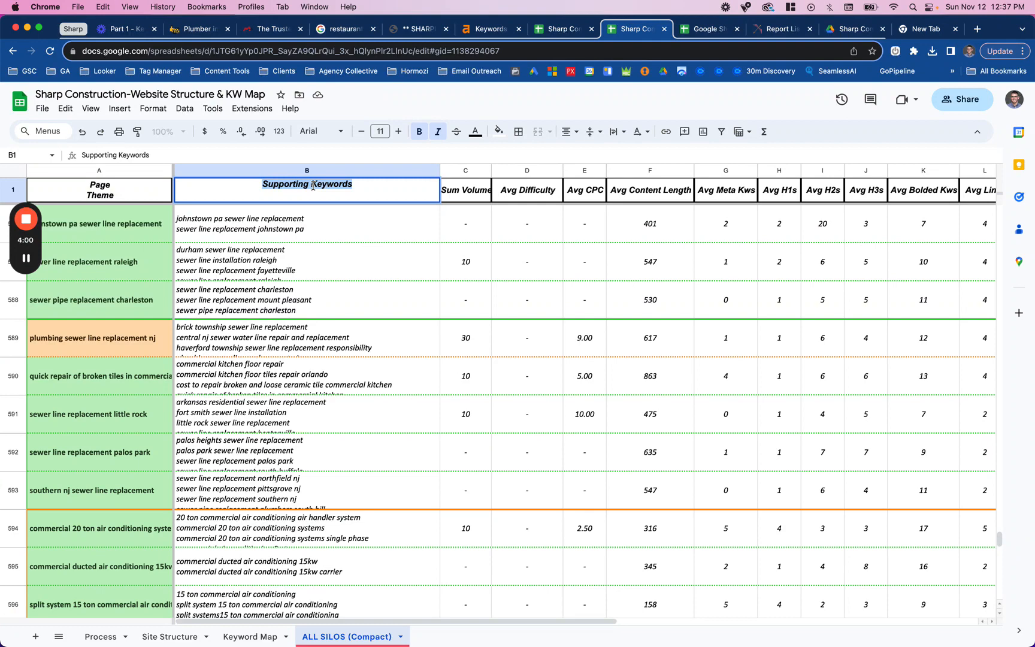
text(Potential)
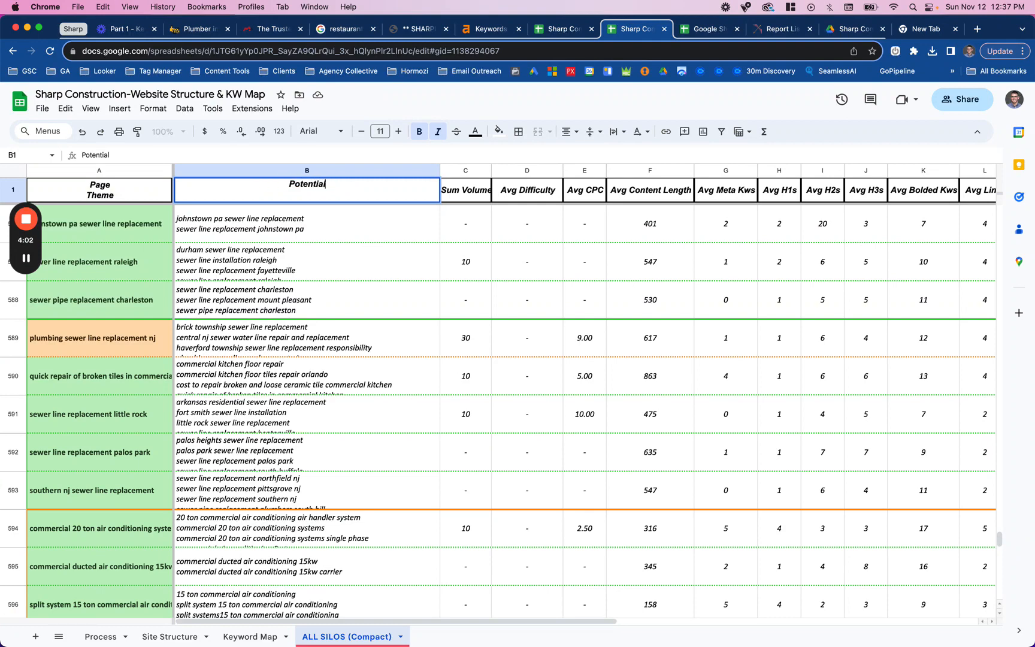
text( Keywords)
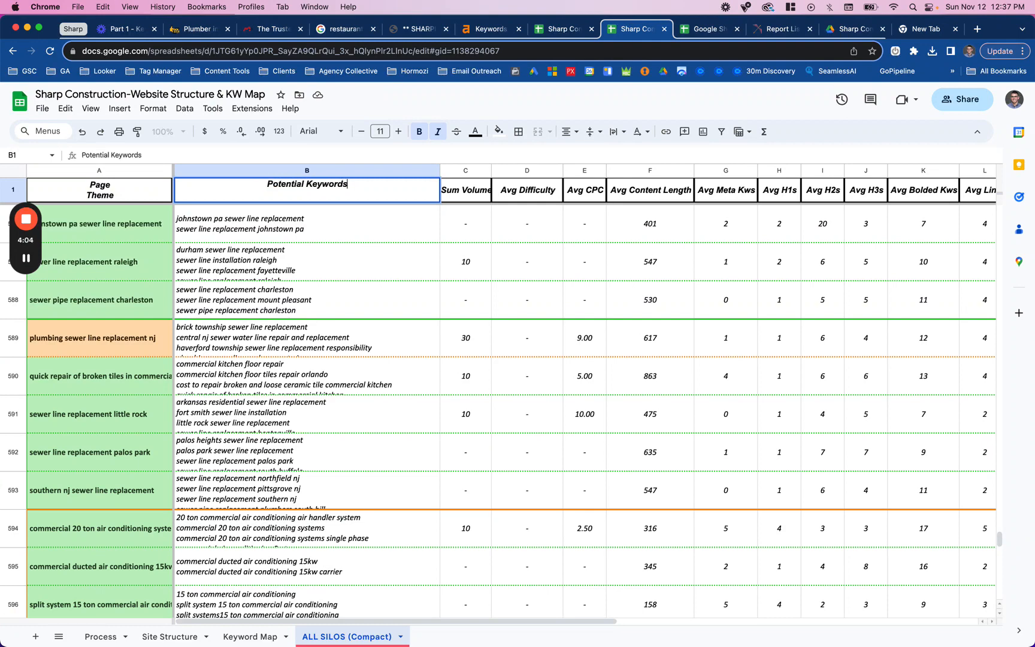
key(Return)
click(308, 197)
click(308, 186)
key(alt+Return)
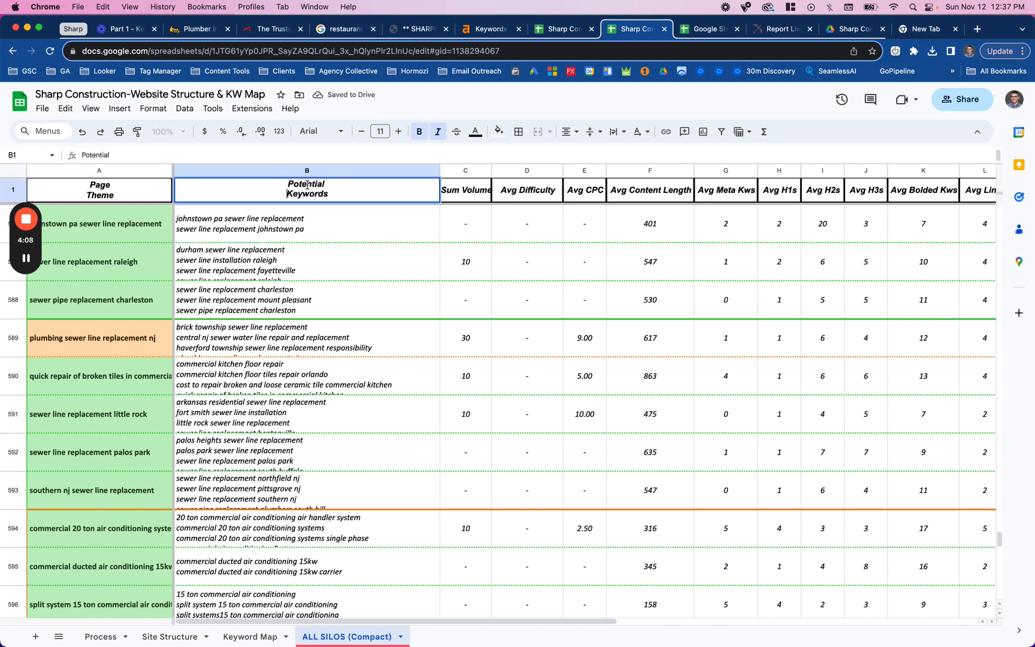
click(327, 228)
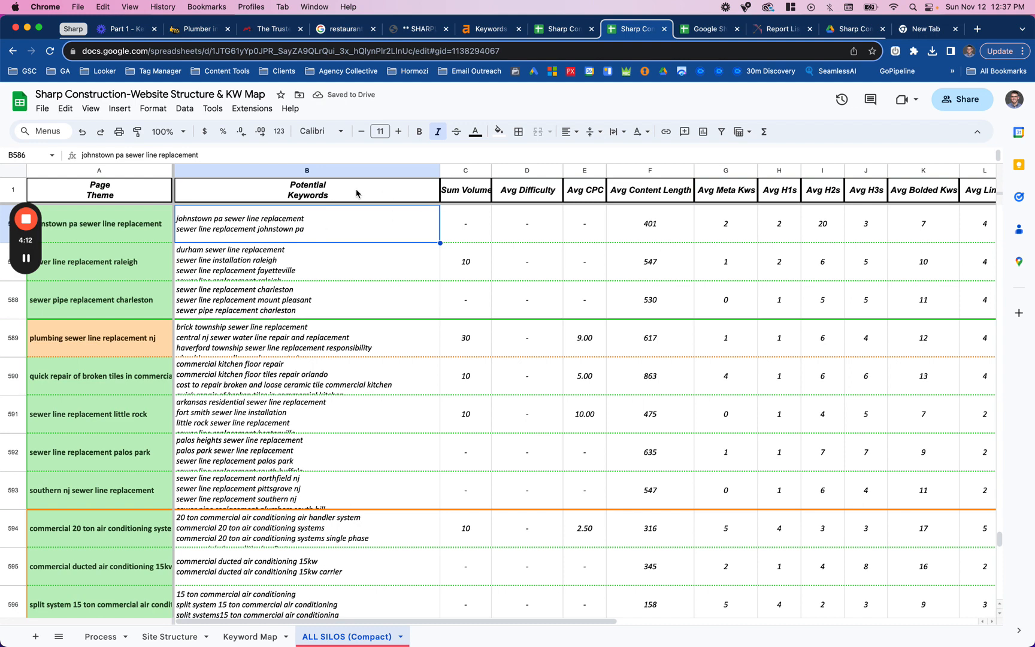
Shorten the Sum Volume header in C1 to Sum Vol, broken onto two lines.
double_click(462, 188)
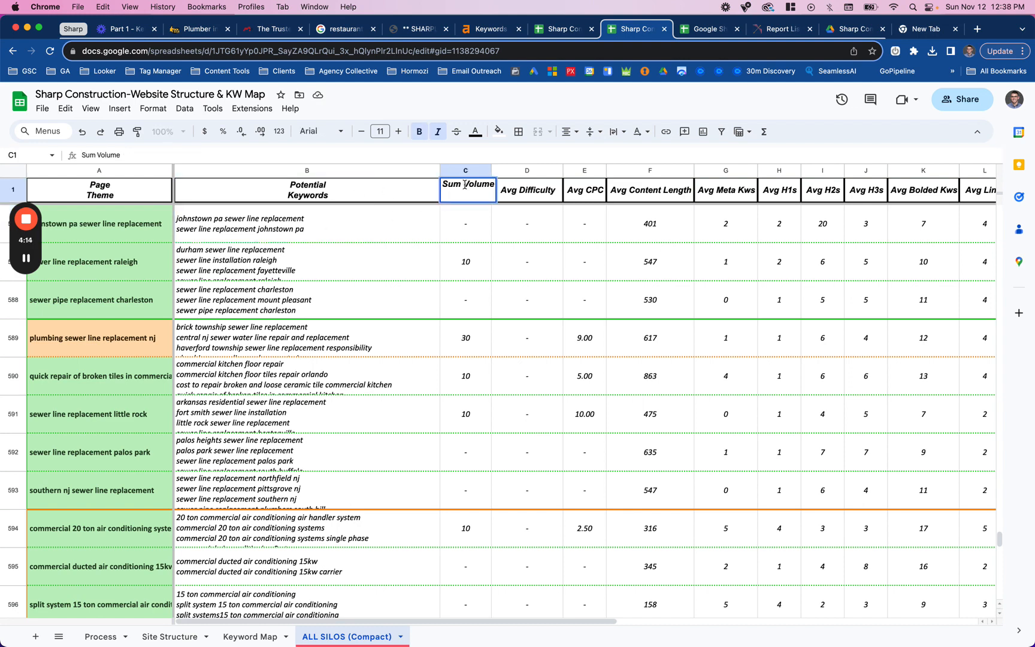
key(alt+Return)
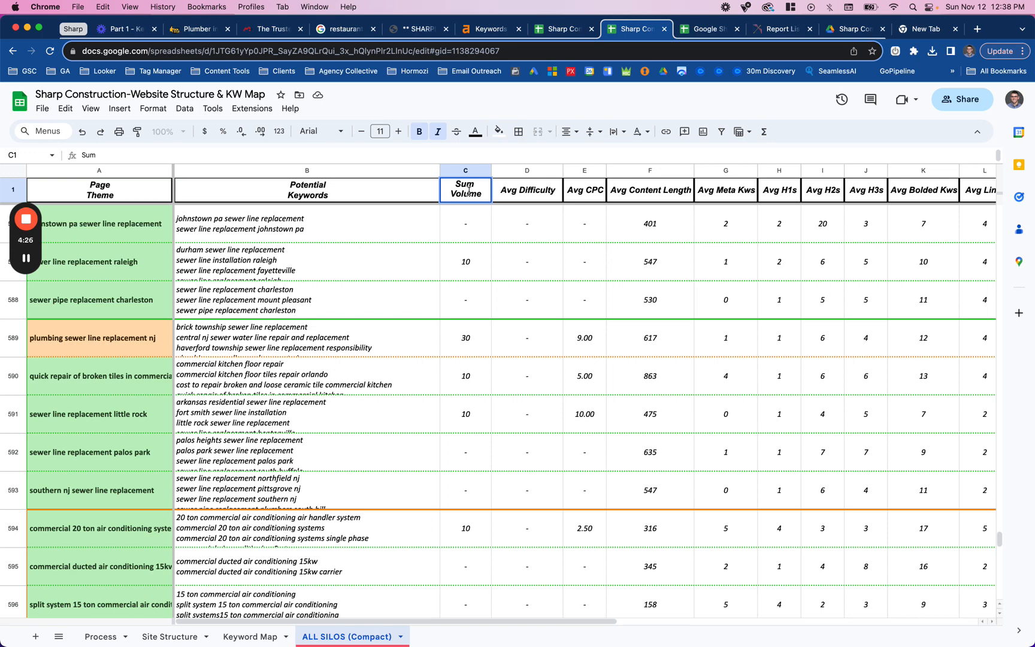
drag(482, 194, 465, 197)
key(BackSpace)
key(Return)
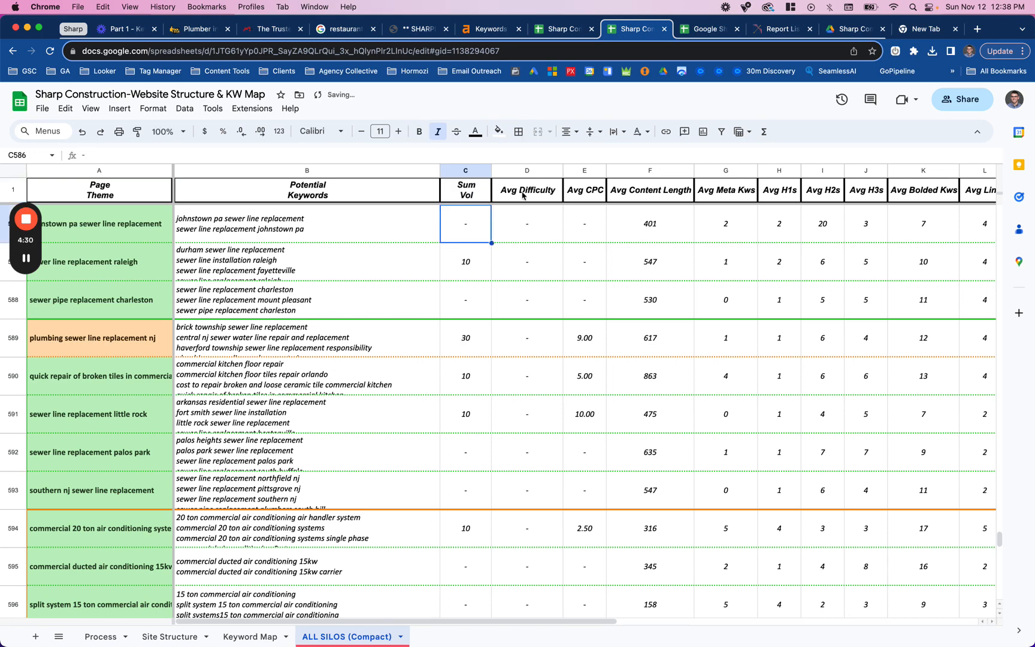
double_click(524, 196)
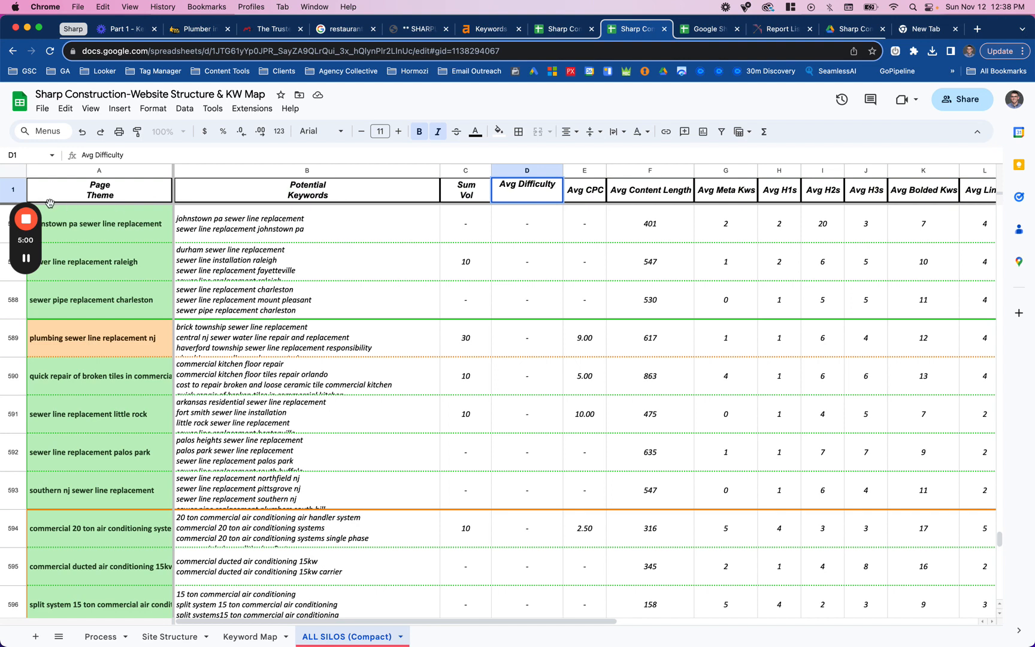
click(78, 224)
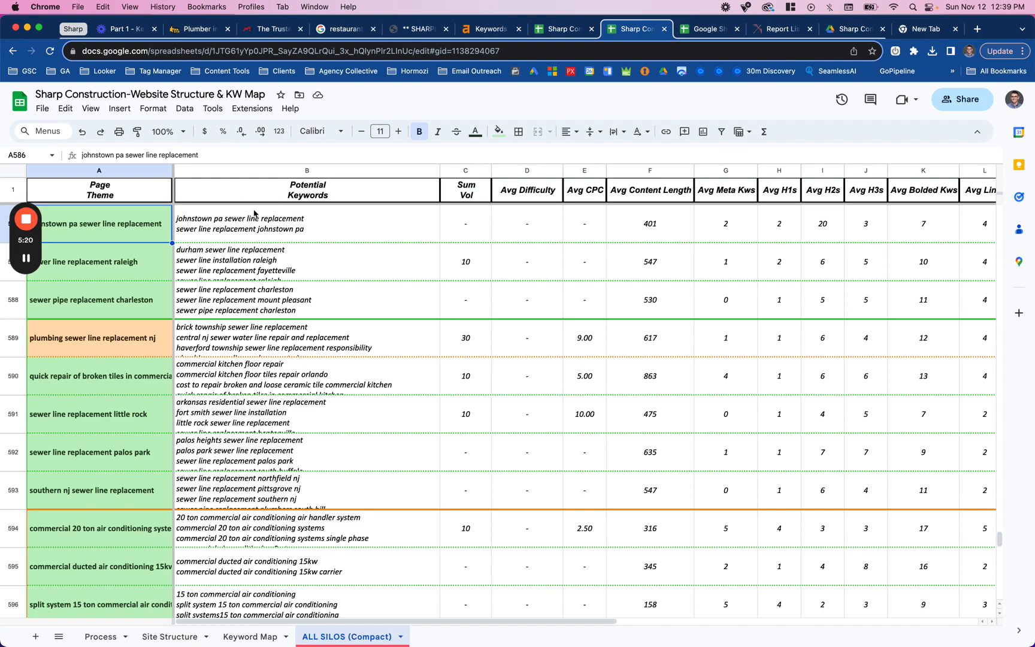
Narrow the Potential Keywords column to just over half its width and the Sum Vol column to about half.
scroll(315, 226, up, 20)
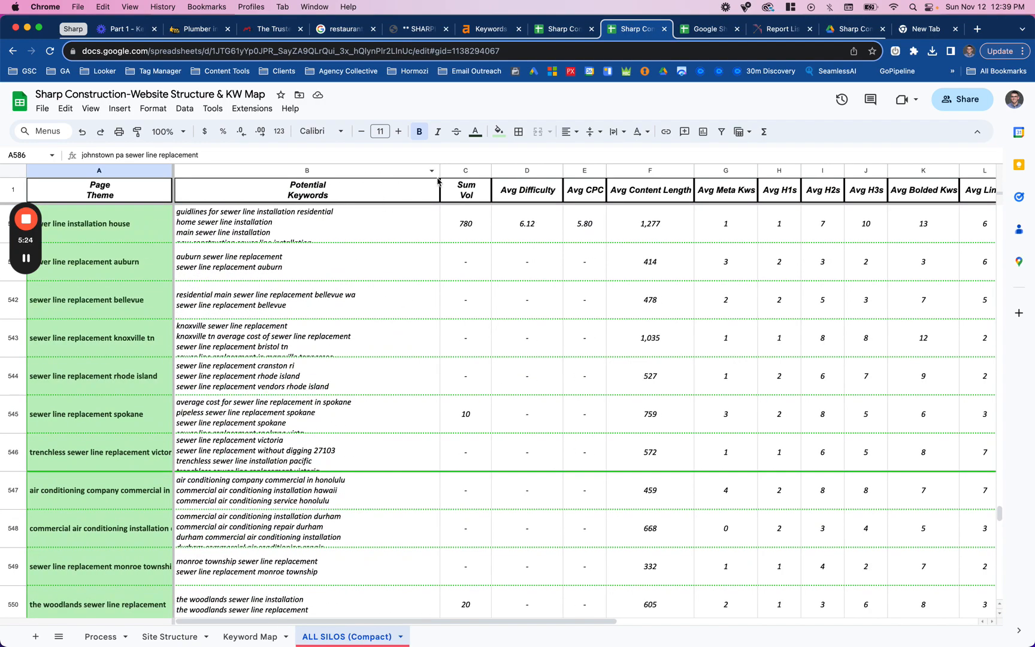
drag(439, 171, 328, 174)
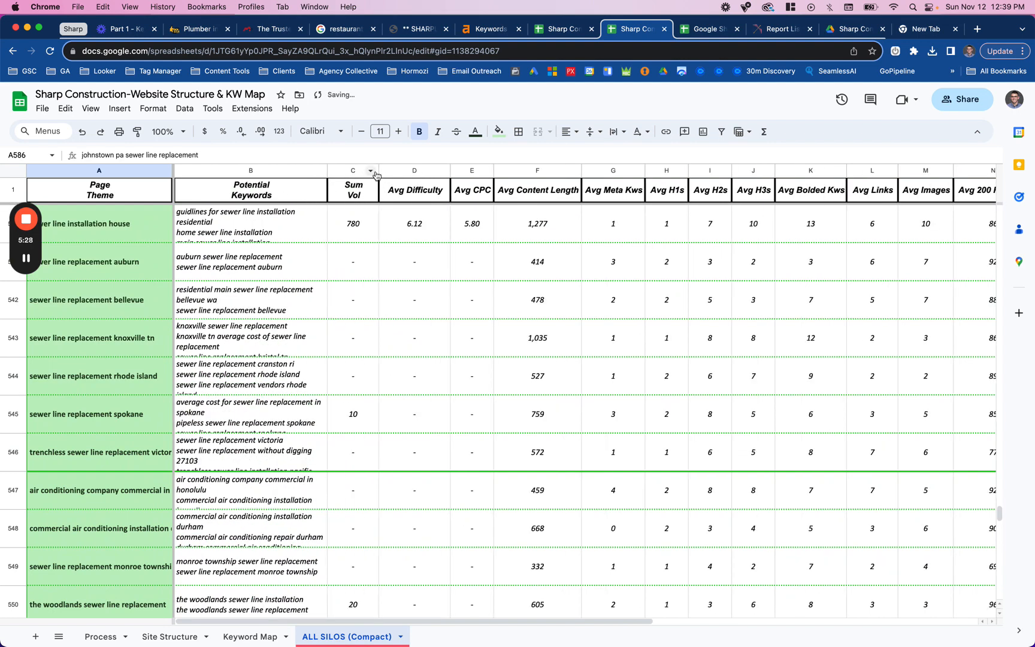
drag(378, 171, 352, 171)
Remove the word Sum and the line break from the C1 header, leaving only Vol.
click(339, 184)
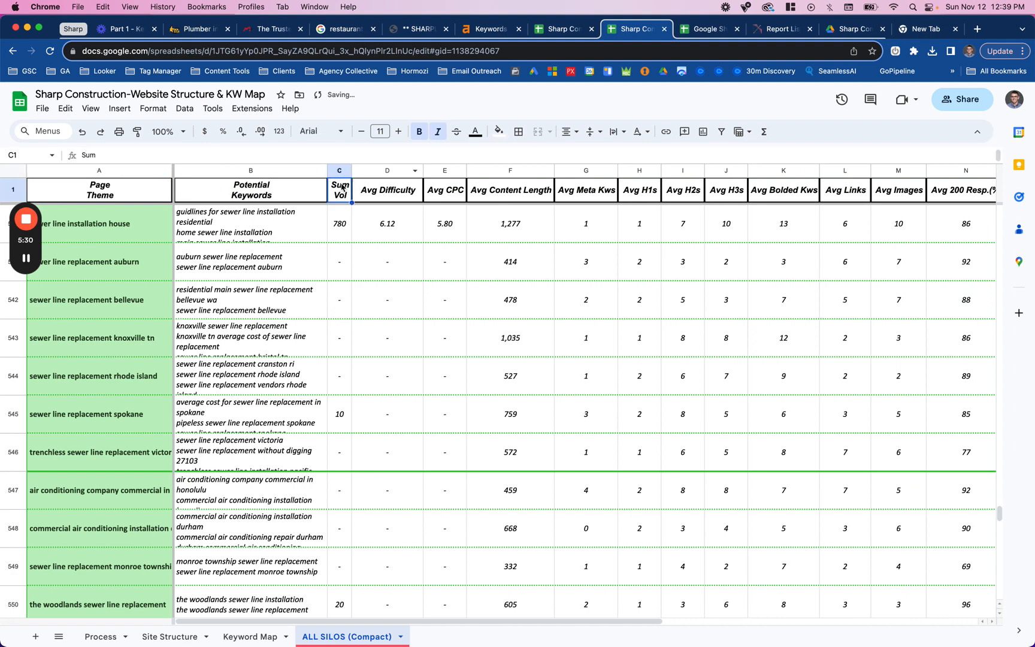
double_click(339, 184)
key(BackSpace)
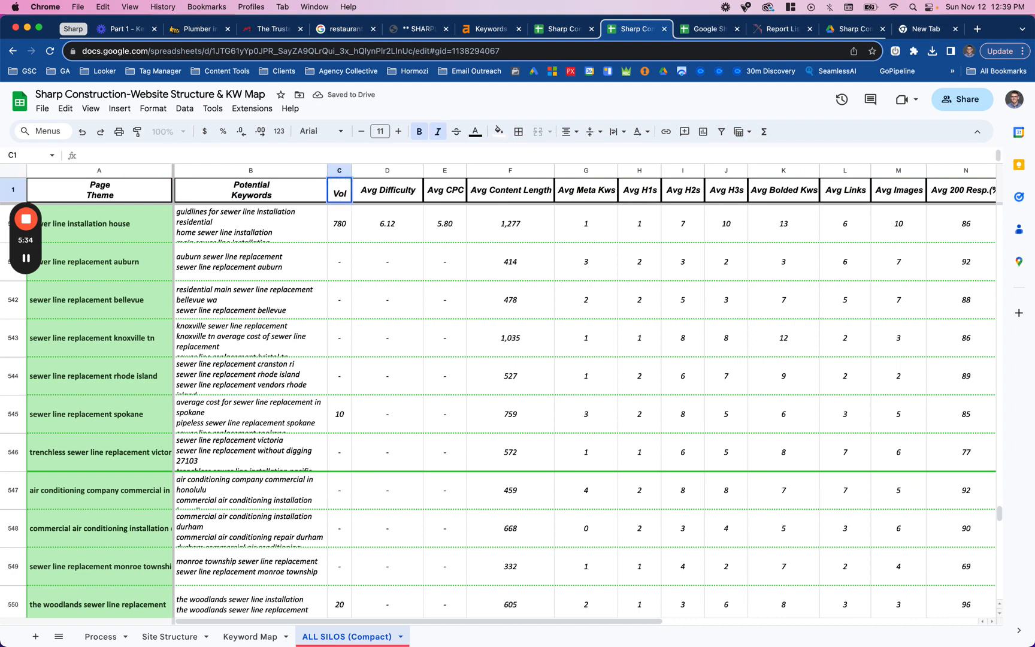
key(Delete)
Break the Avg Difficulty header onto two lines and narrow its column to fit the word Difficulty.
click(380, 186)
double_click(380, 185)
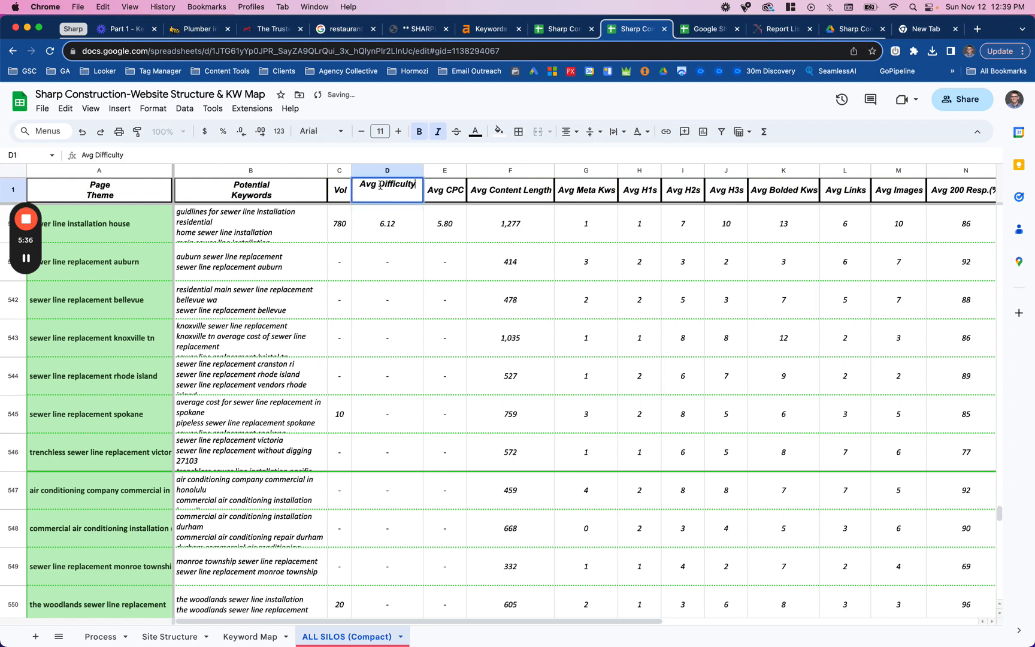
key(alt+Return)
click(397, 255)
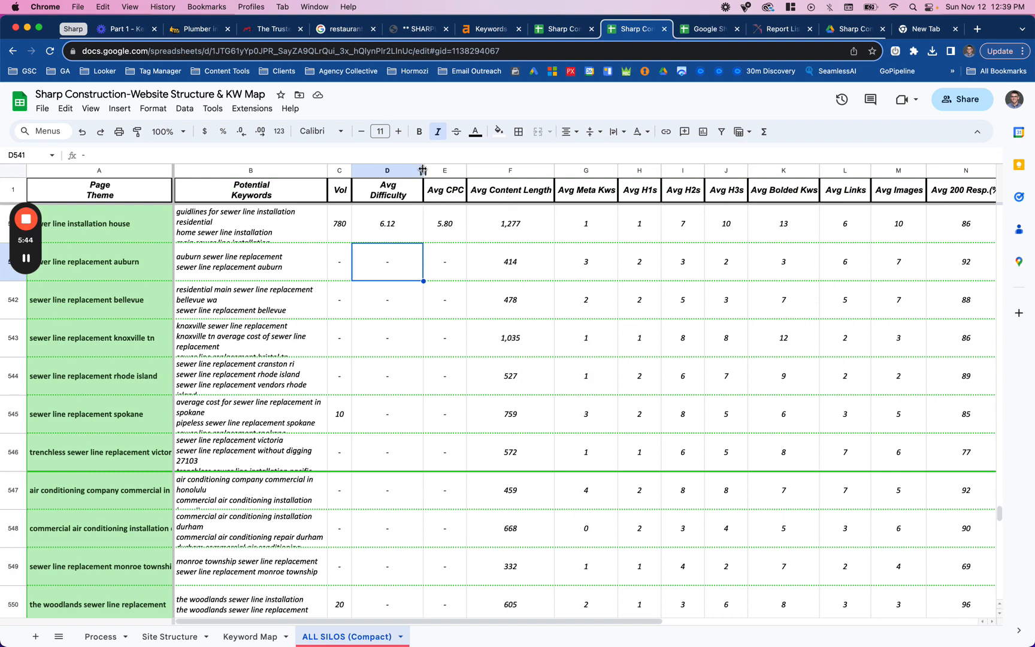
drag(423, 171, 393, 170)
Break the Avg CPC and Avg Content Length headers onto two lines after the word Avg.
click(418, 189)
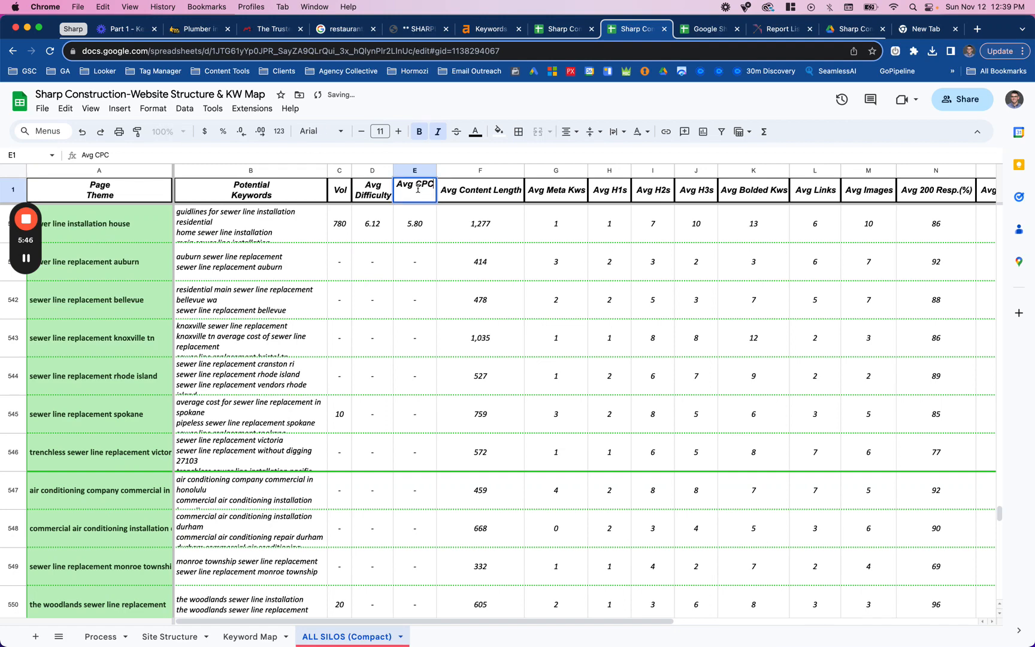
key(Escape)
click(418, 240)
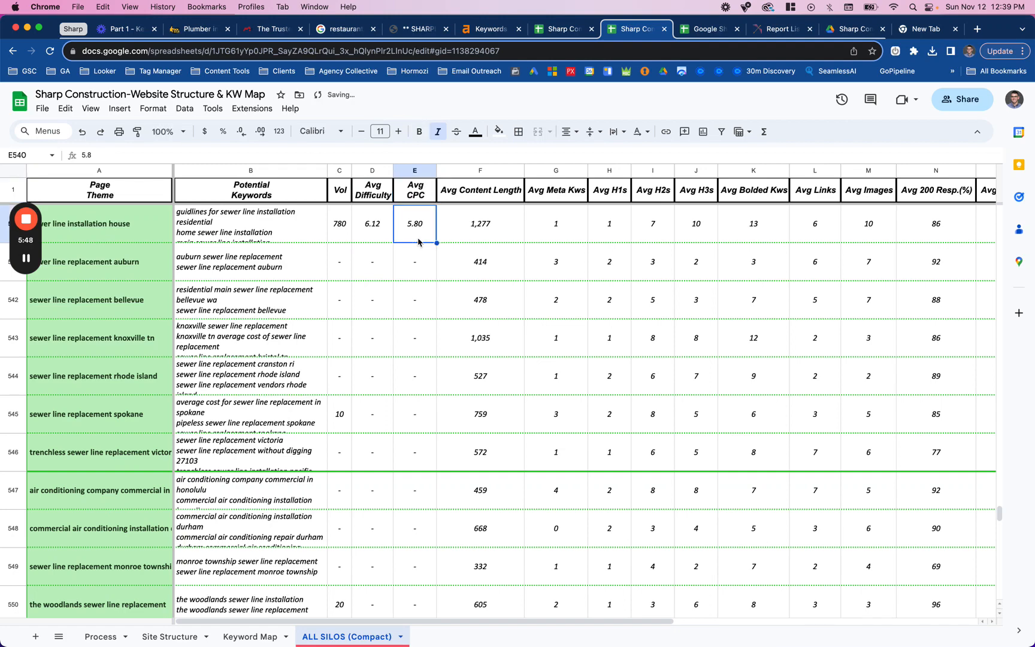
double_click(472, 190)
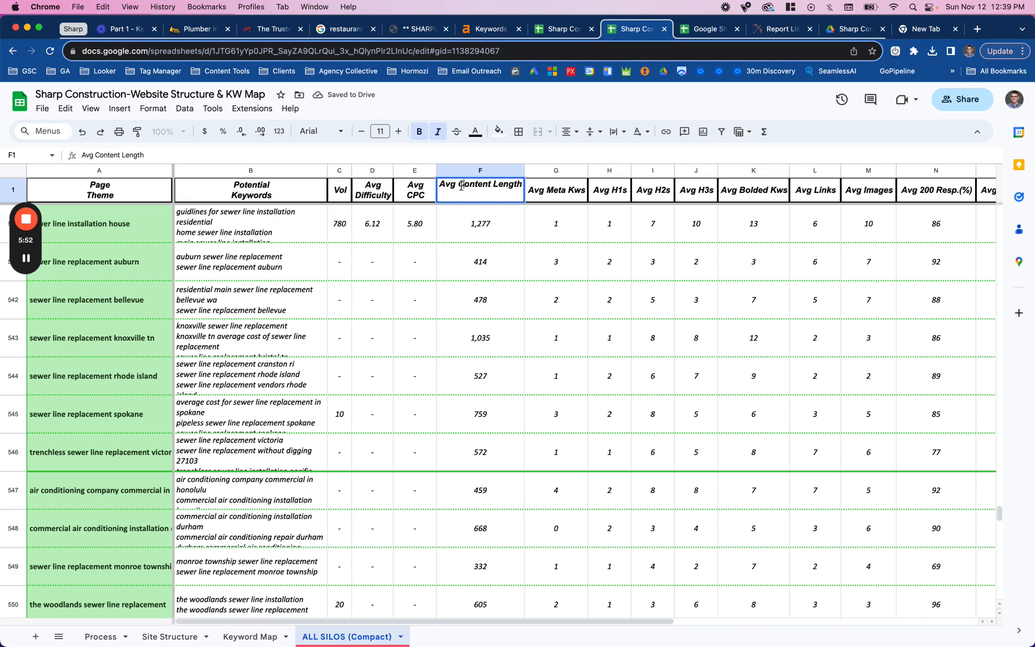
click(462, 186)
key(alt+Return)
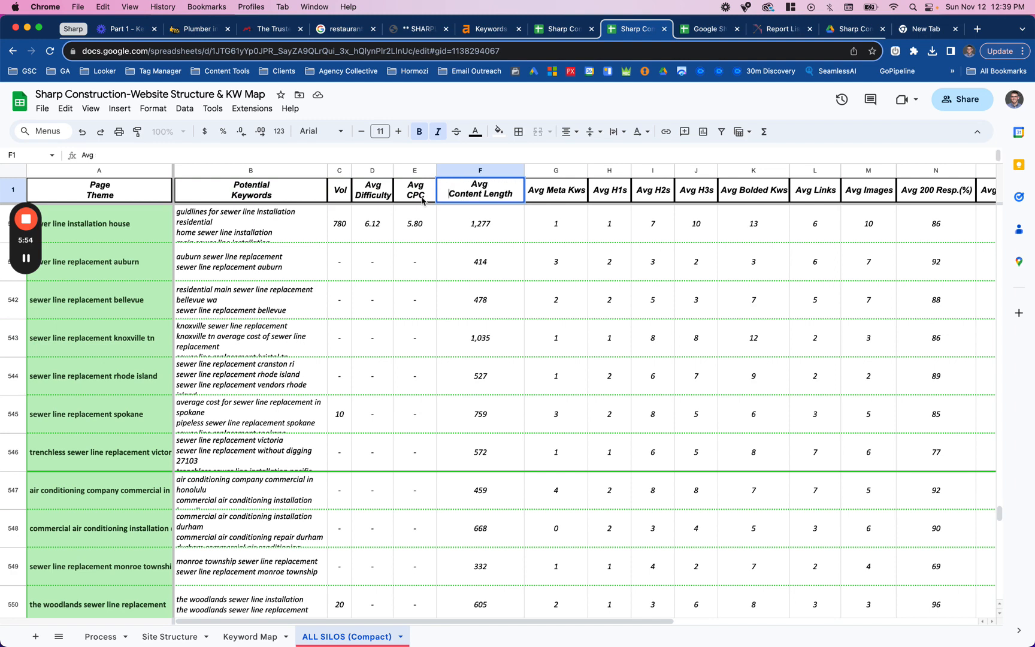
click(422, 216)
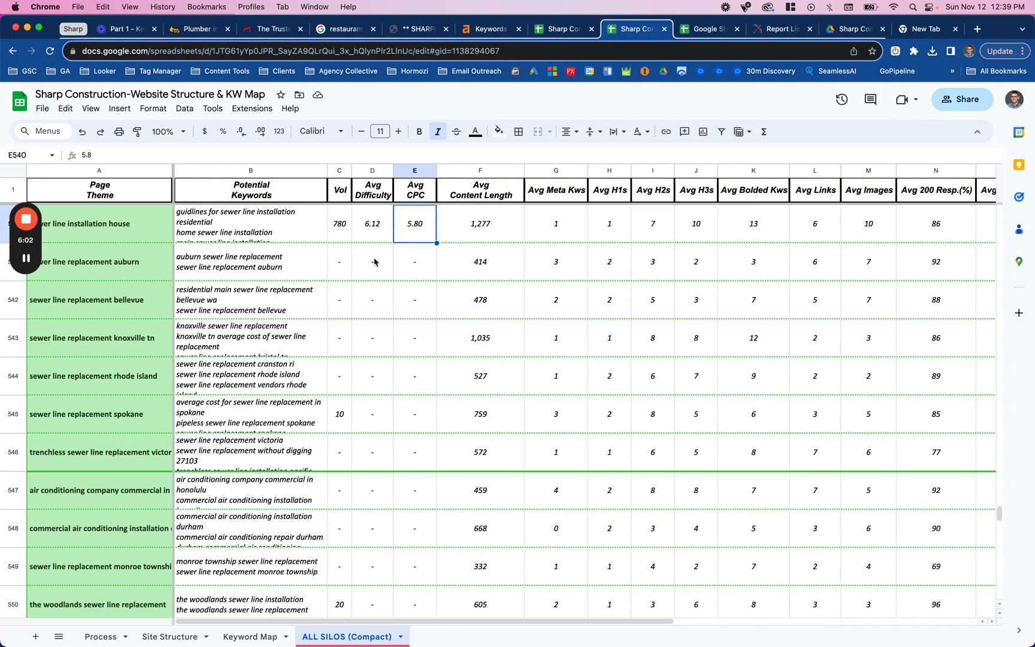
Compare the volume, difficulty and CPC values of the lateral line sewer replacement and sewer line installation contractors rows.
scroll(375, 455, down, 5)
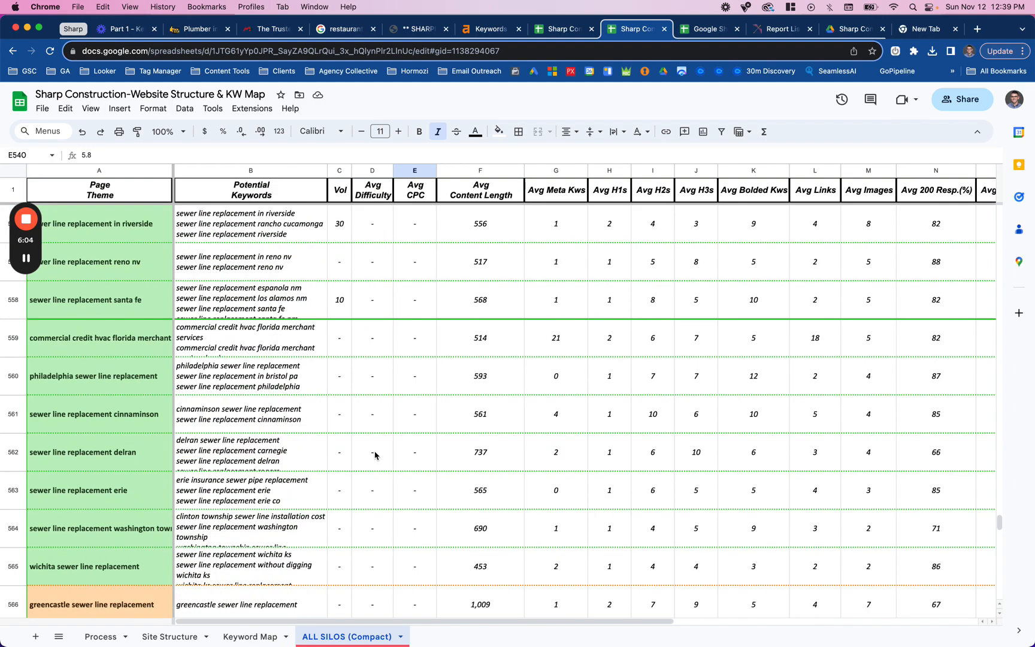
scroll(375, 455, up, 4)
scroll(375, 455, down, 1)
scroll(375, 455, up, 4)
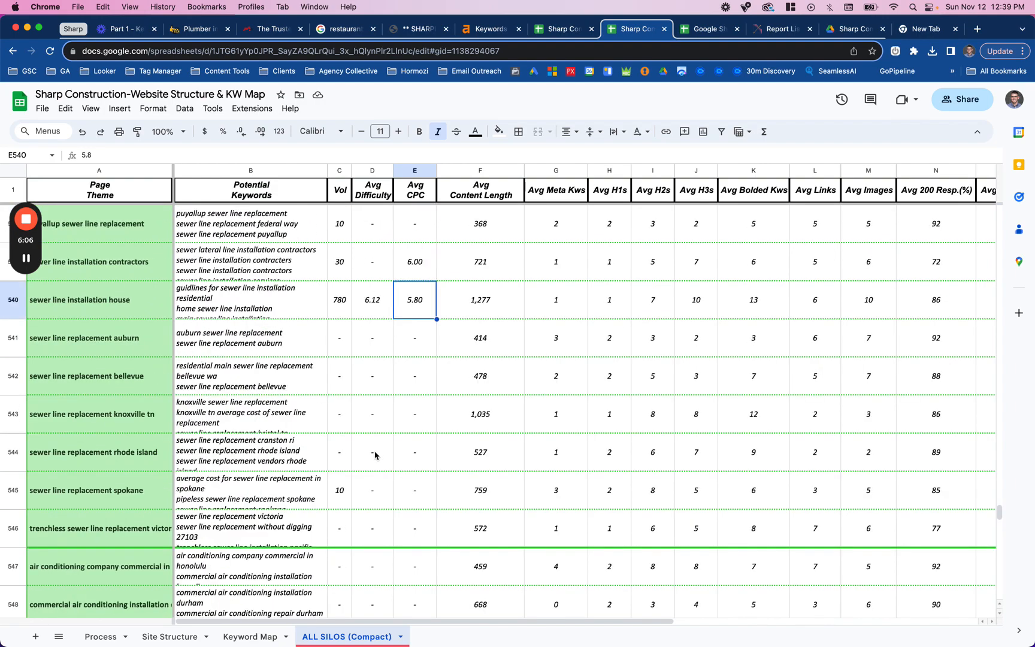
scroll(375, 455, up, 2)
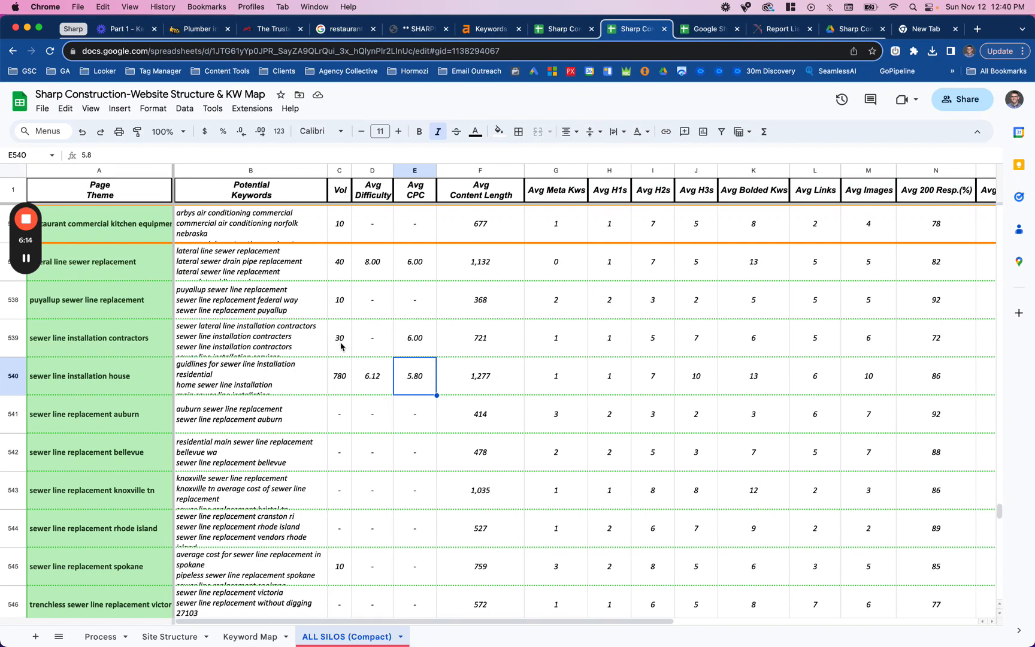
click(322, 347)
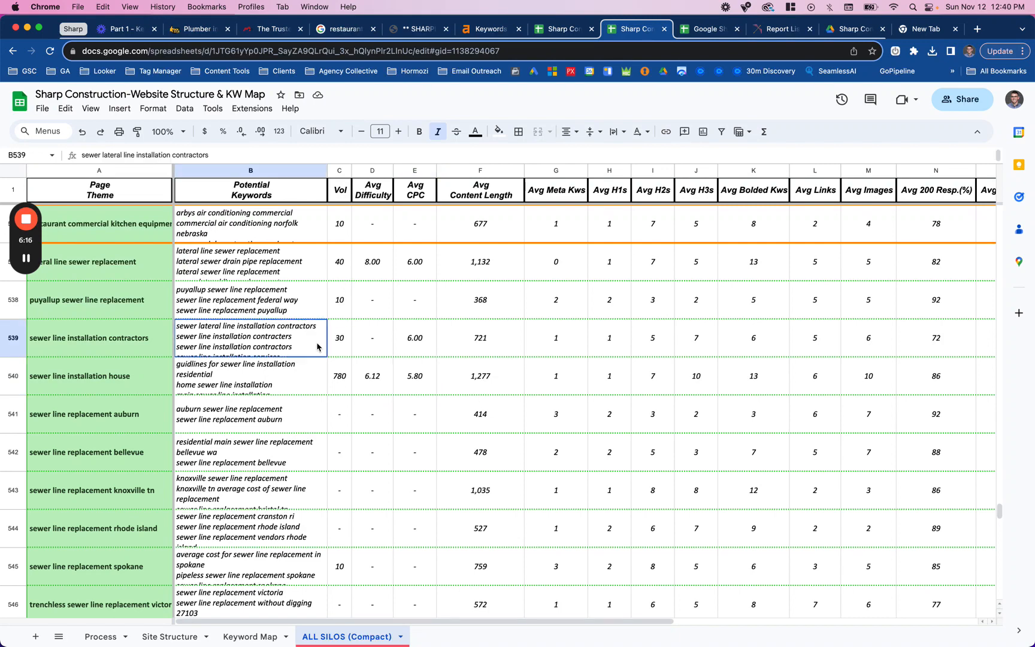
click(331, 342)
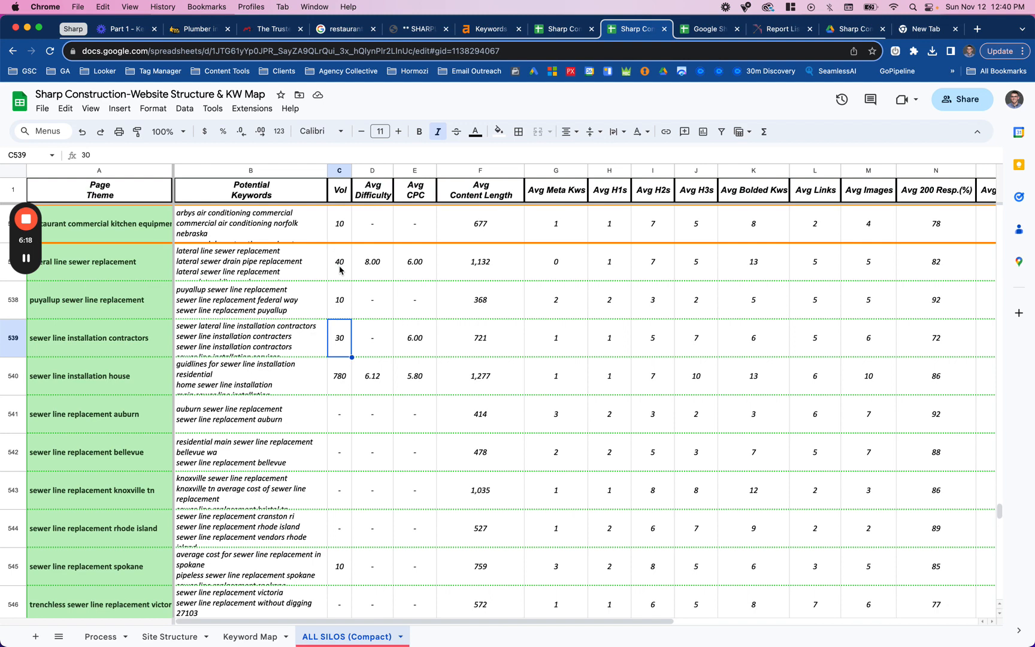
click(339, 267)
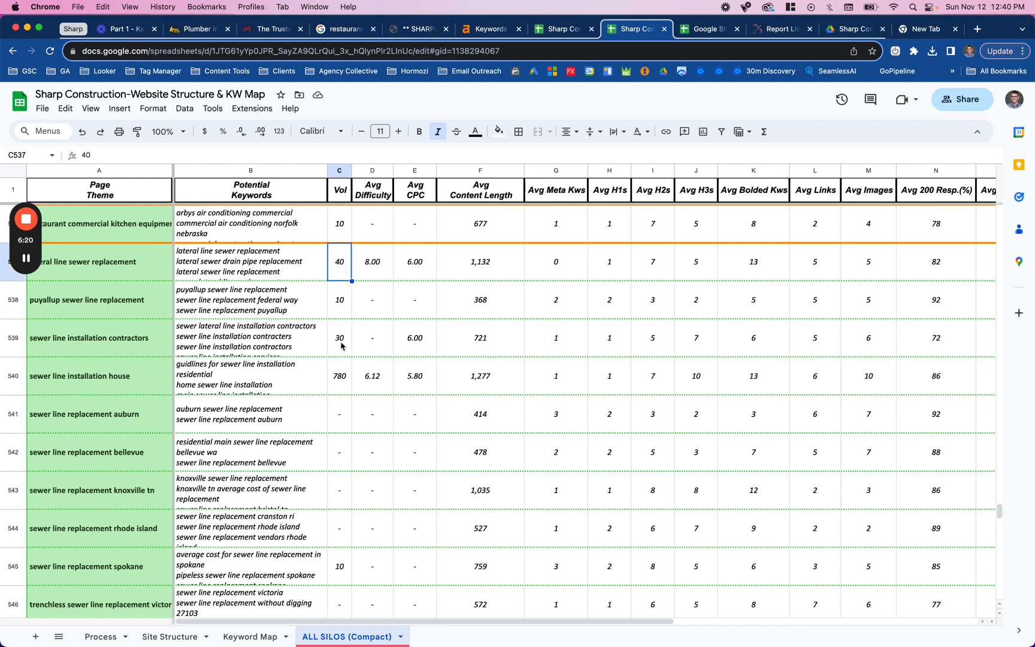
click(381, 264)
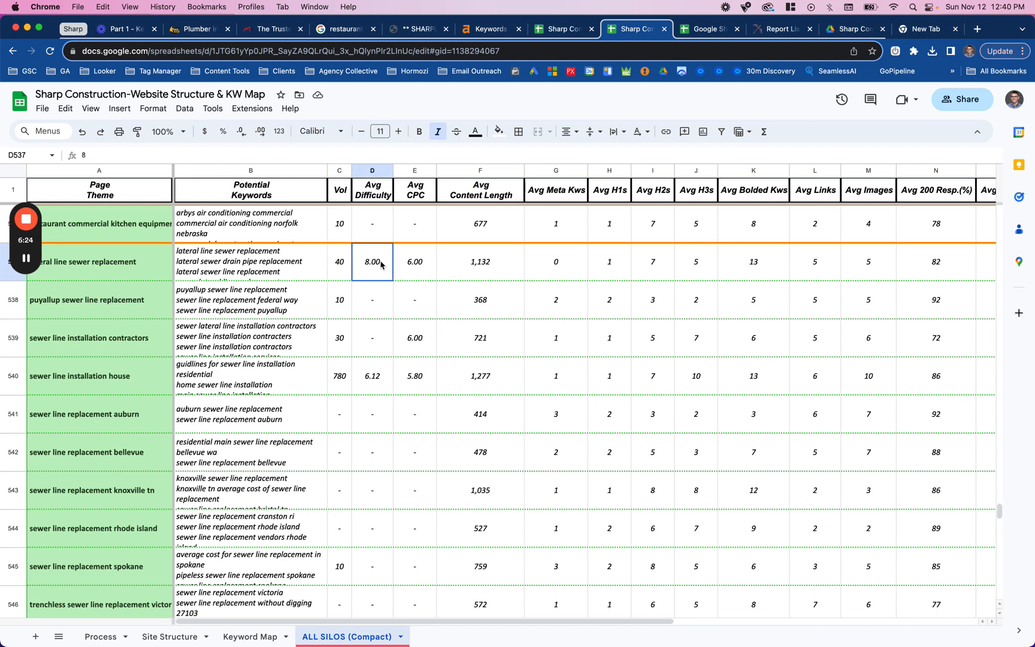
click(370, 338)
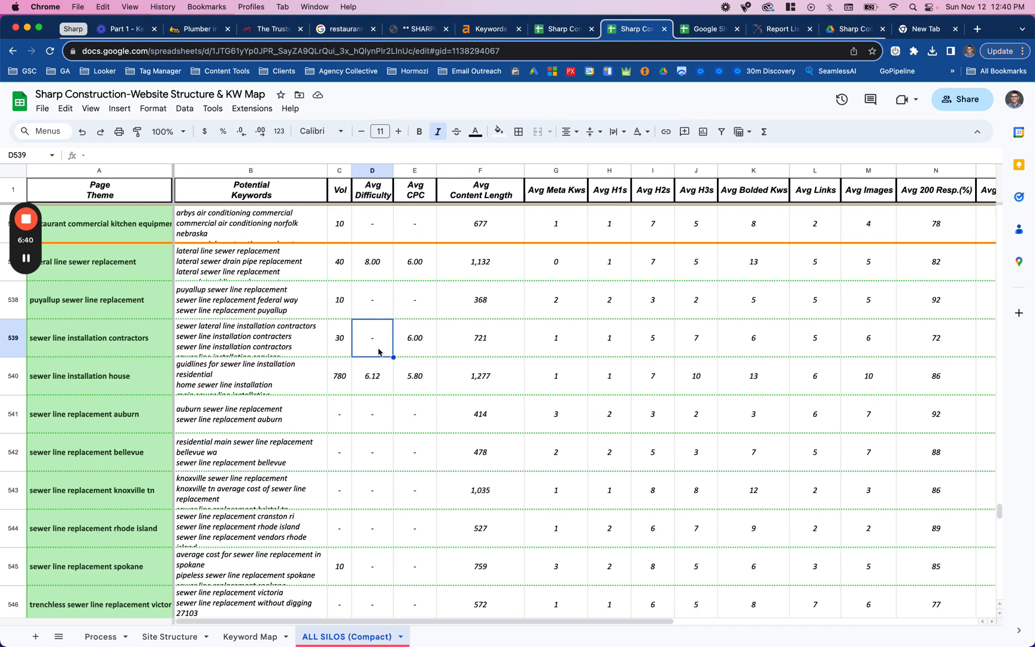
click(416, 342)
click(408, 268)
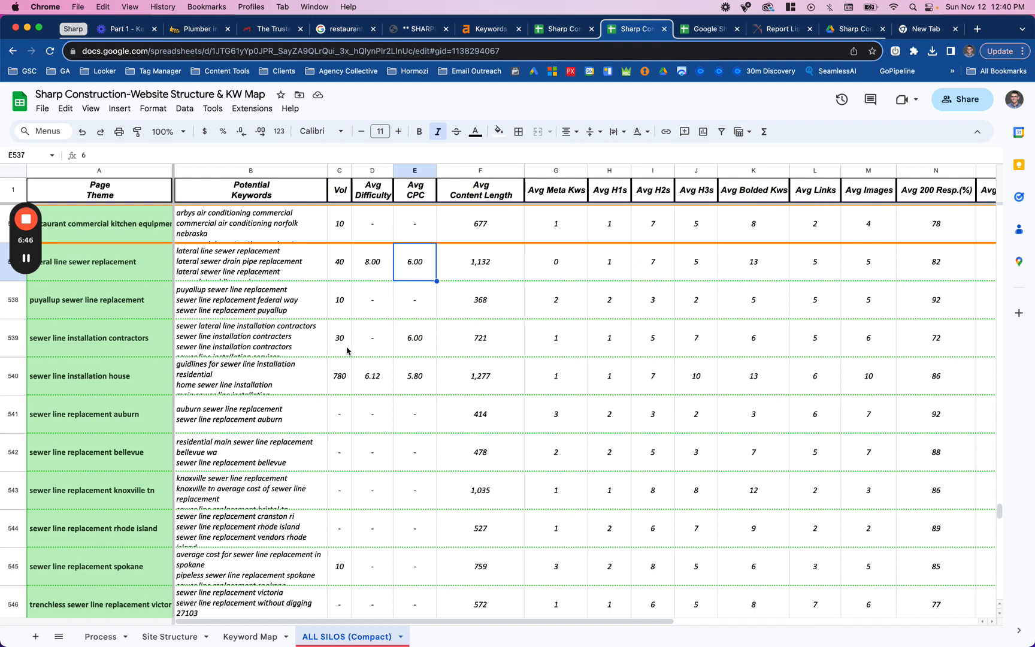
drag(404, 351, 342, 350)
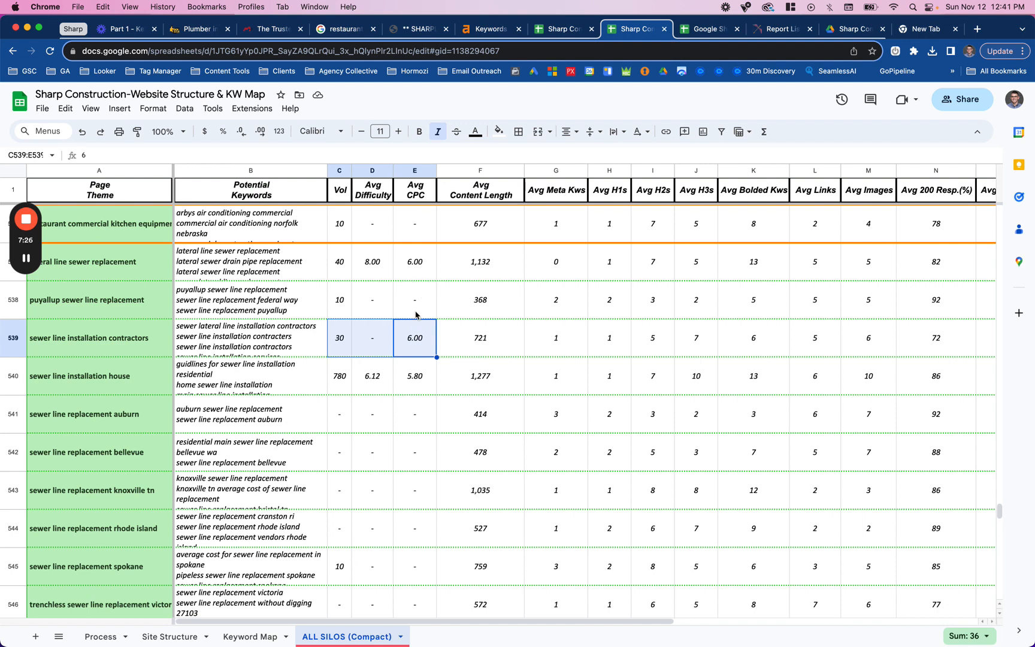
click(414, 277)
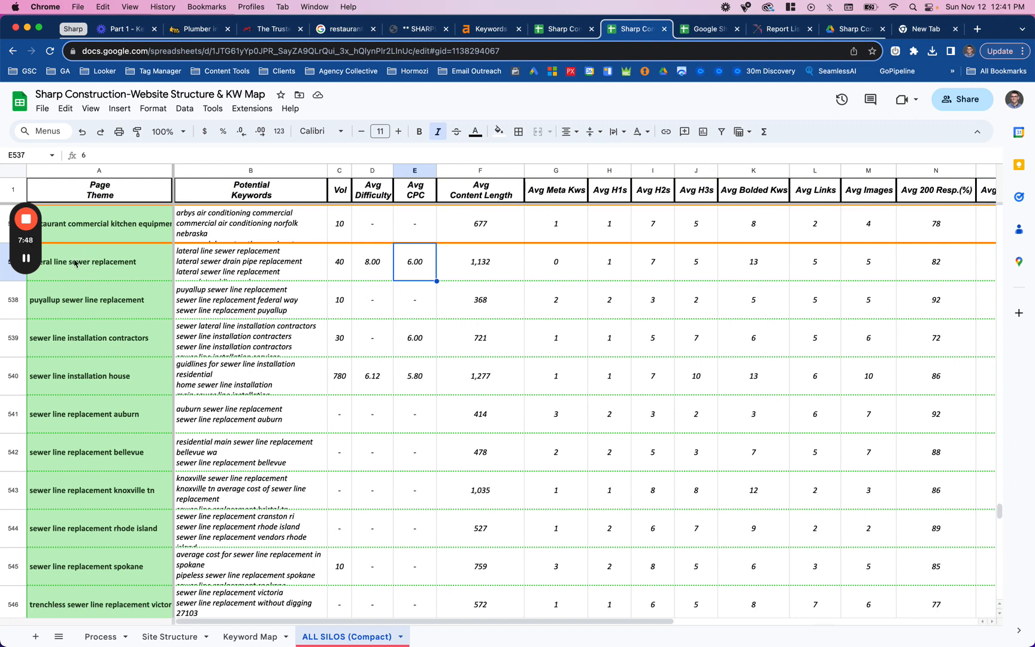
Delete the Avg Meta Kws column.
mouse_move(27, 261)
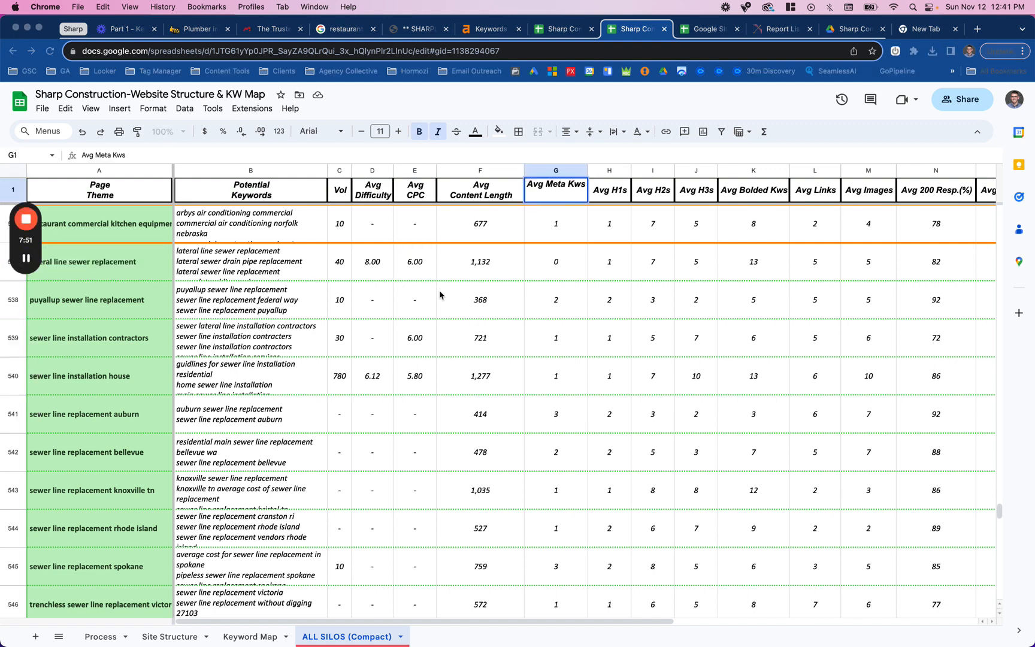
click(569, 291)
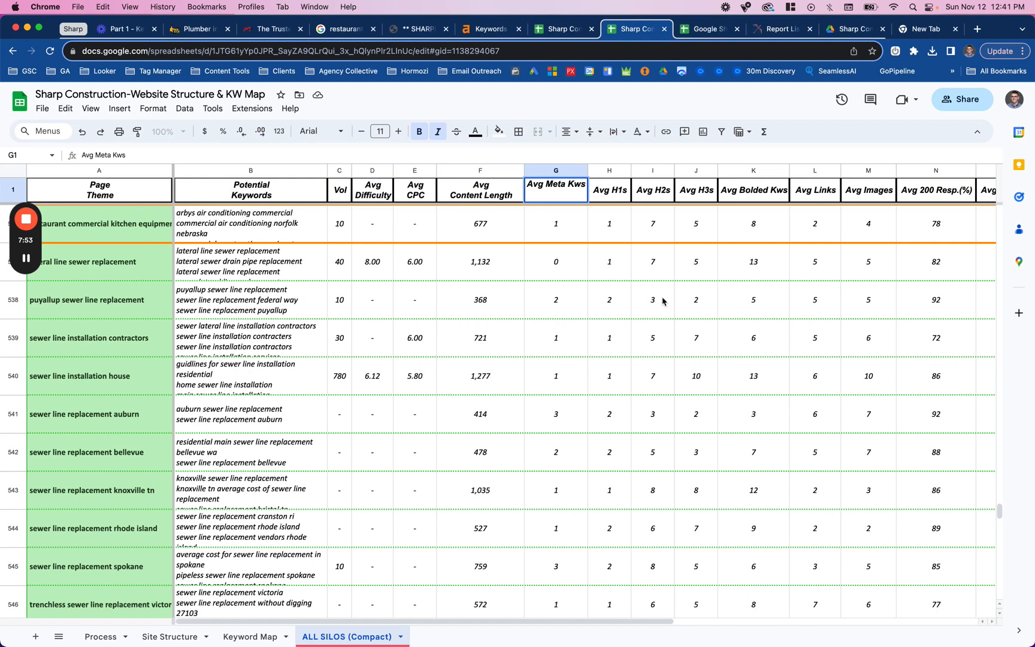
right_click(566, 171)
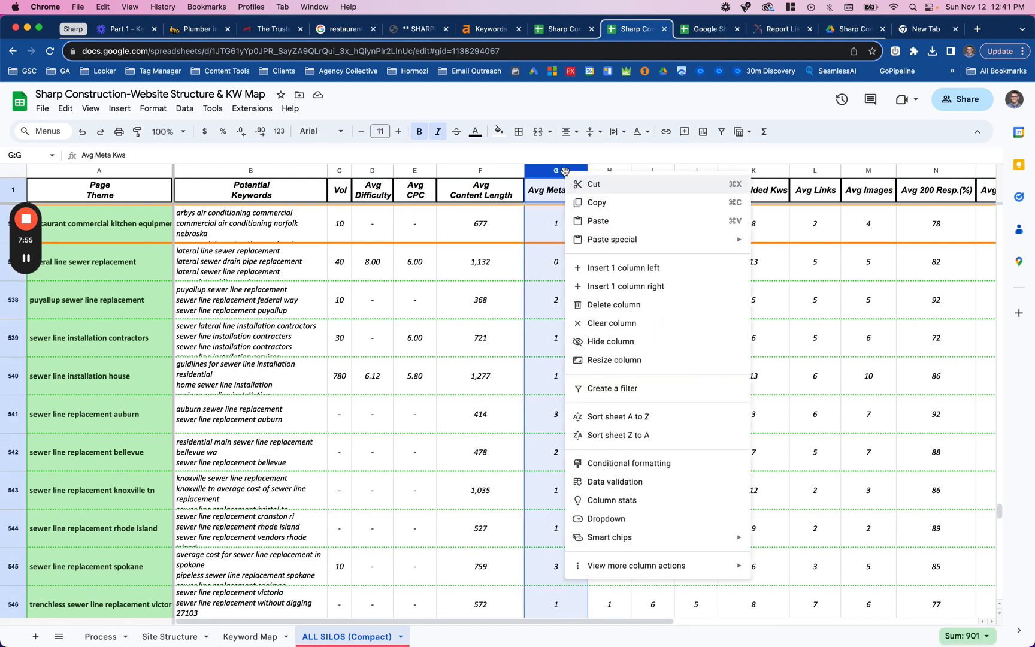
click(607, 304)
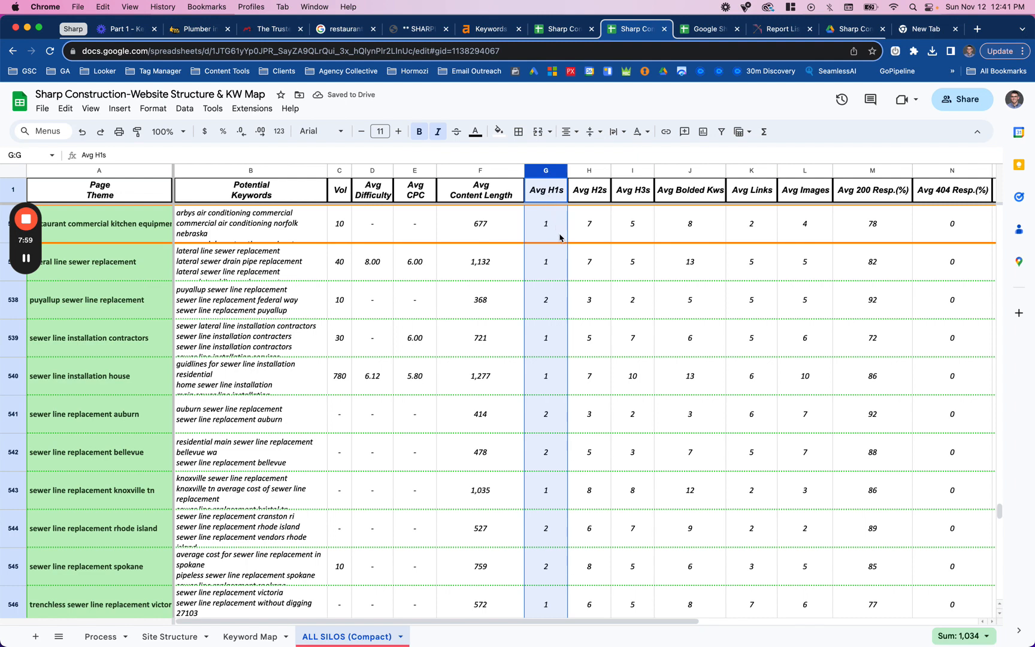
Break the Avg H1s and Avg H2s headers onto two lines after the word Avg.
double_click(549, 194)
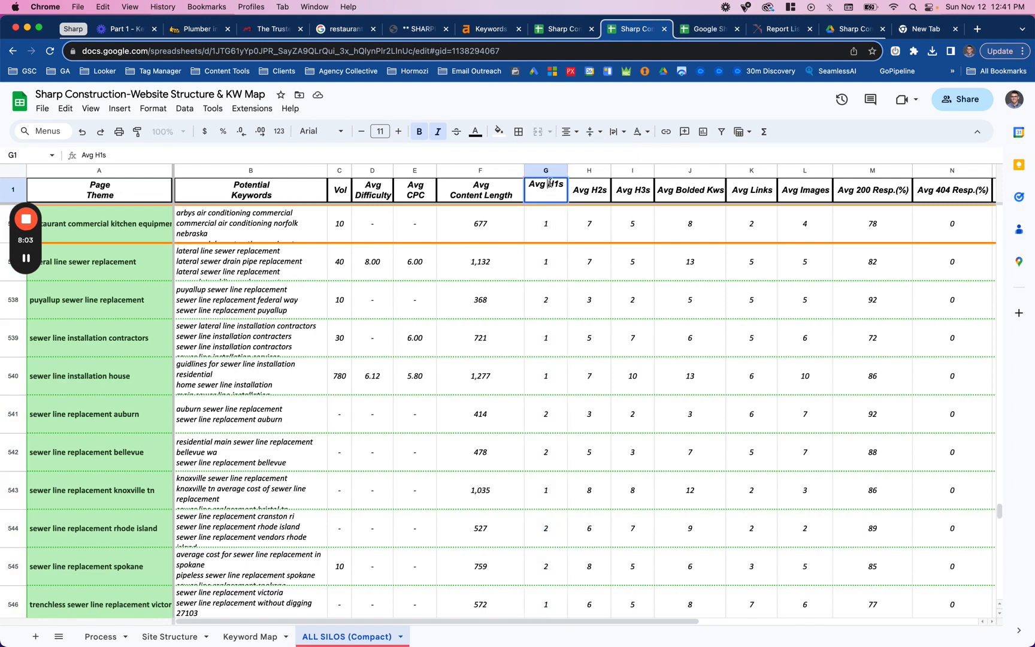
click(556, 278)
scroll(556, 280, up, 2)
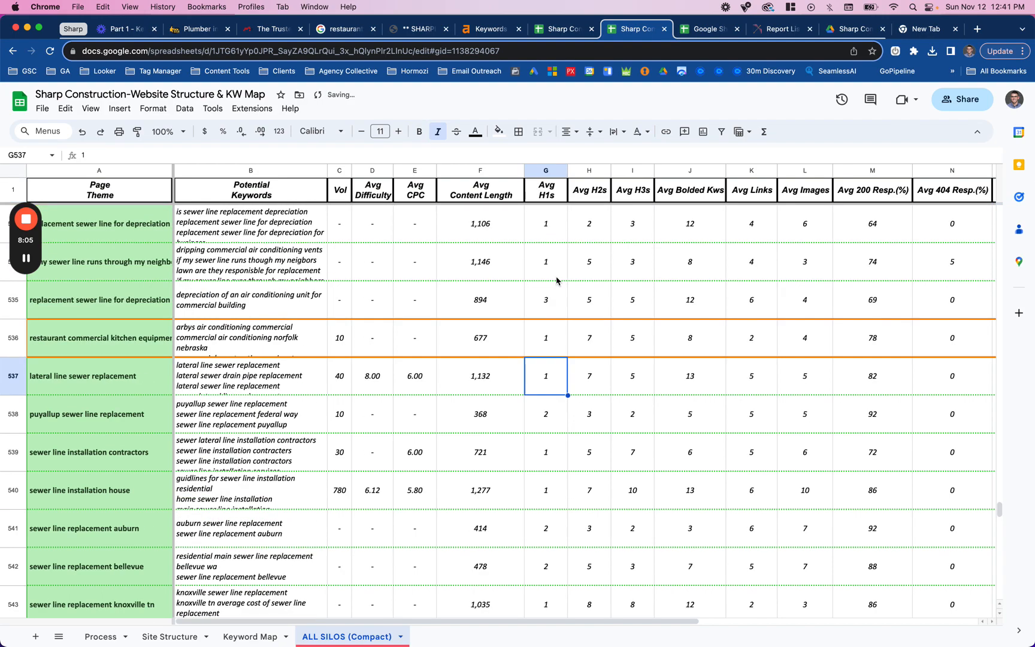
scroll(555, 280, up, 10)
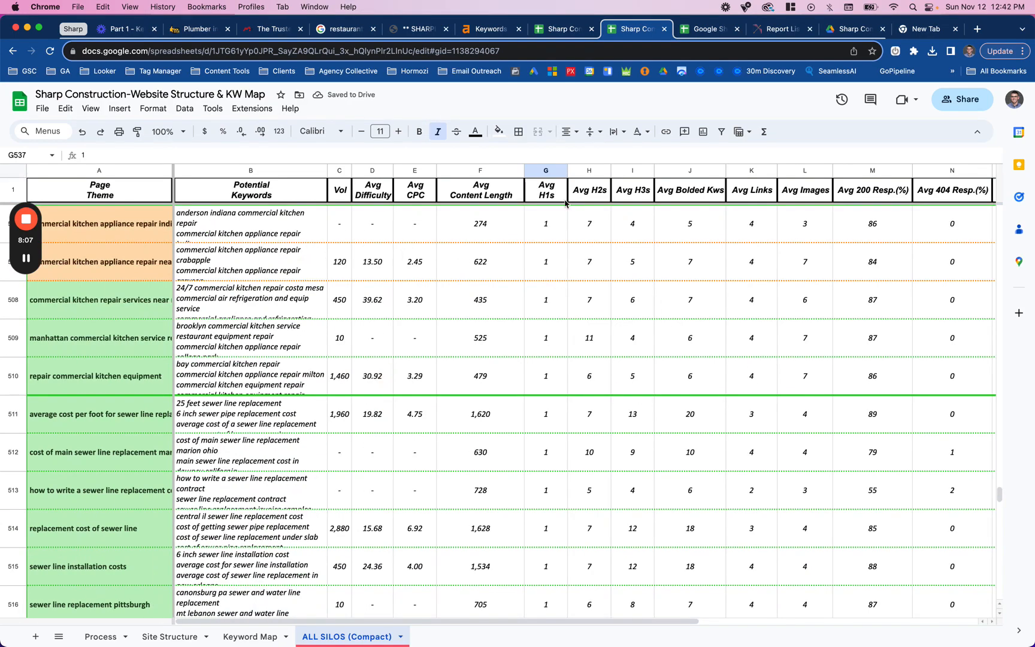
double_click(591, 187)
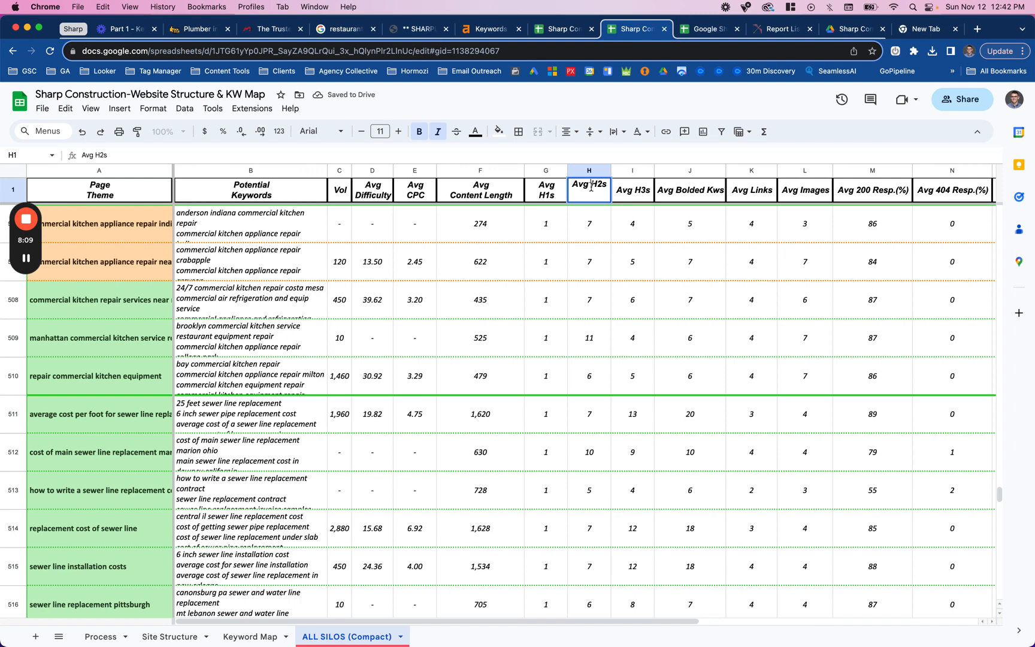
click(593, 255)
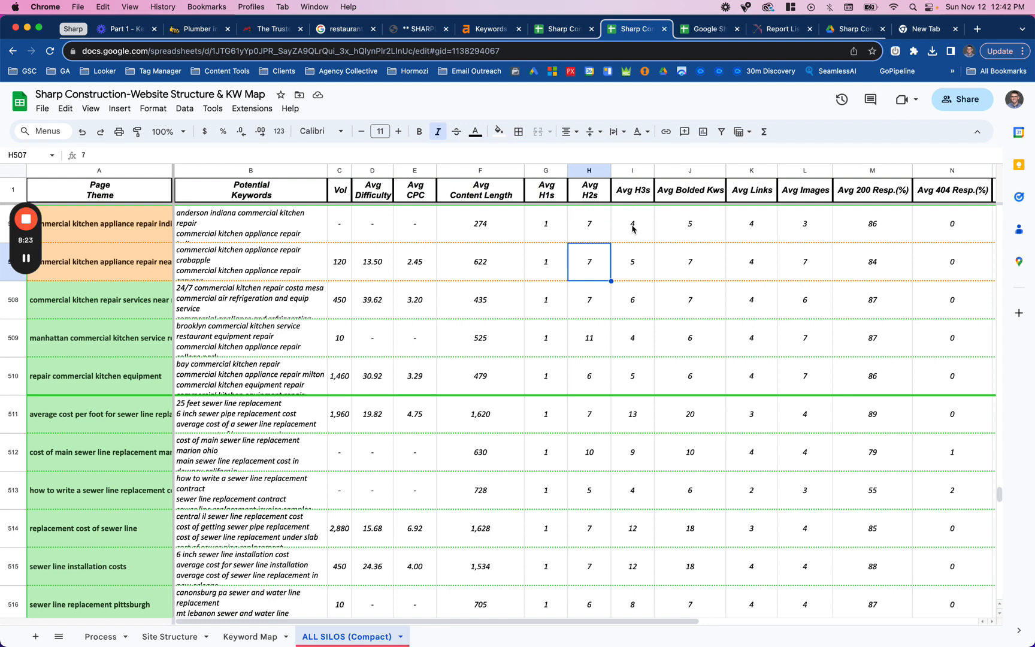
Break the Avg Bolded Kws and Avg Links headers onto two lines after the word Avg.
click(689, 173)
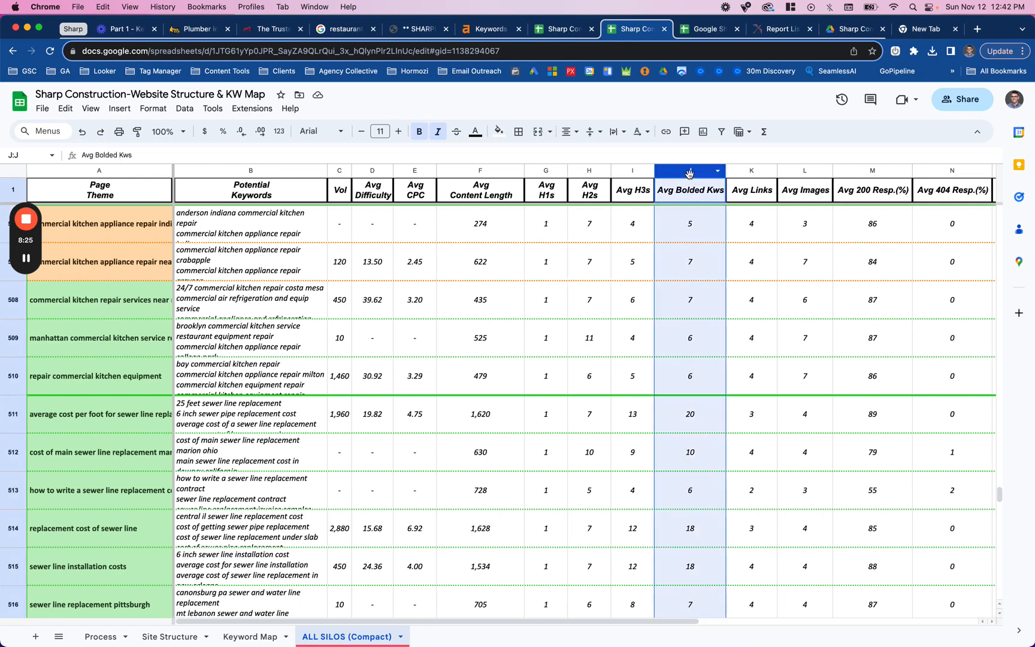
click(683, 199)
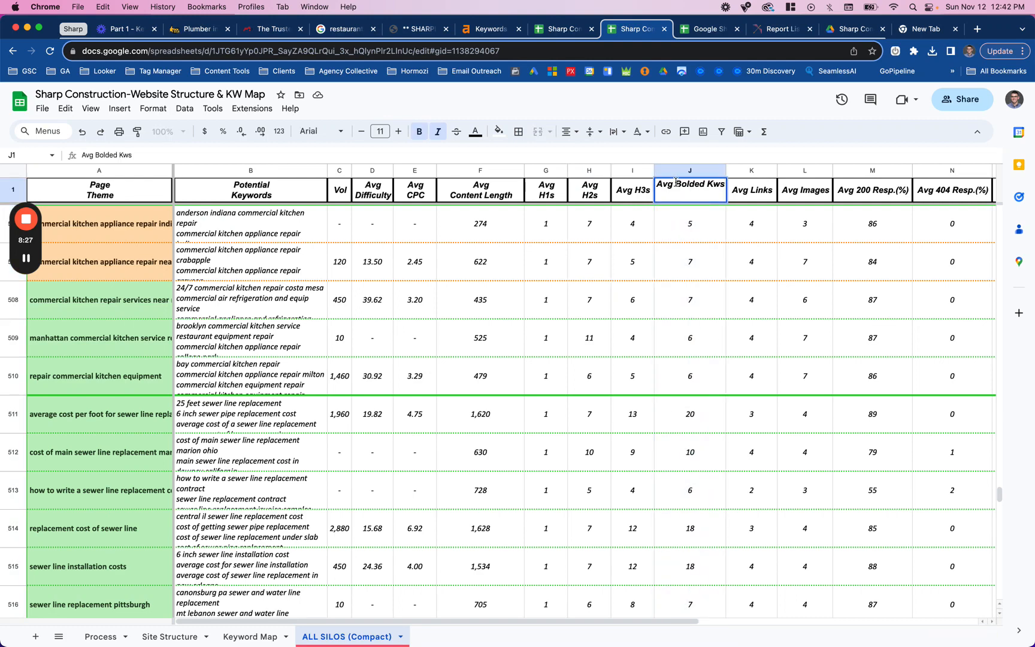
key(alt+Return)
click(692, 238)
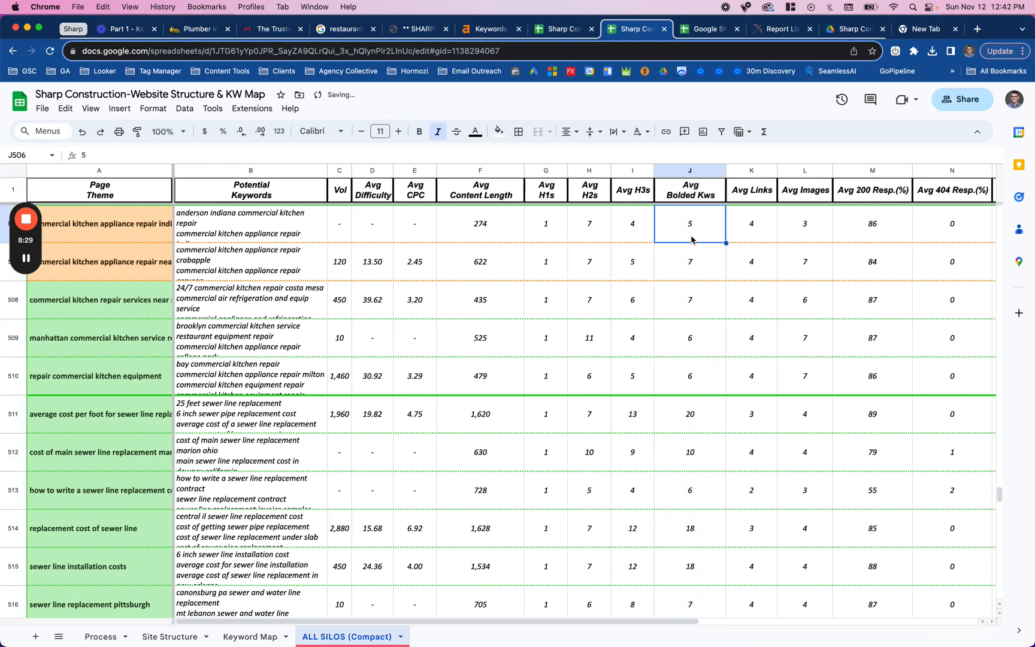
double_click(752, 188)
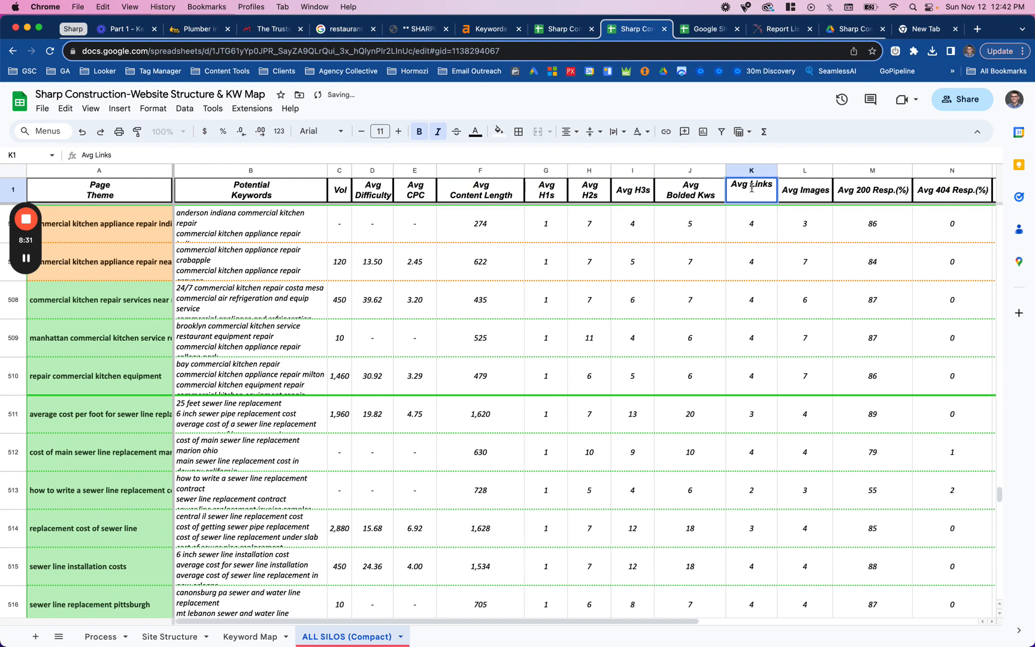
key(BackSpace)
key(alt+Return)
Break the Avg Images and Avg 200 Resp.(%) headers onto two lines after the word Avg.
click(800, 191)
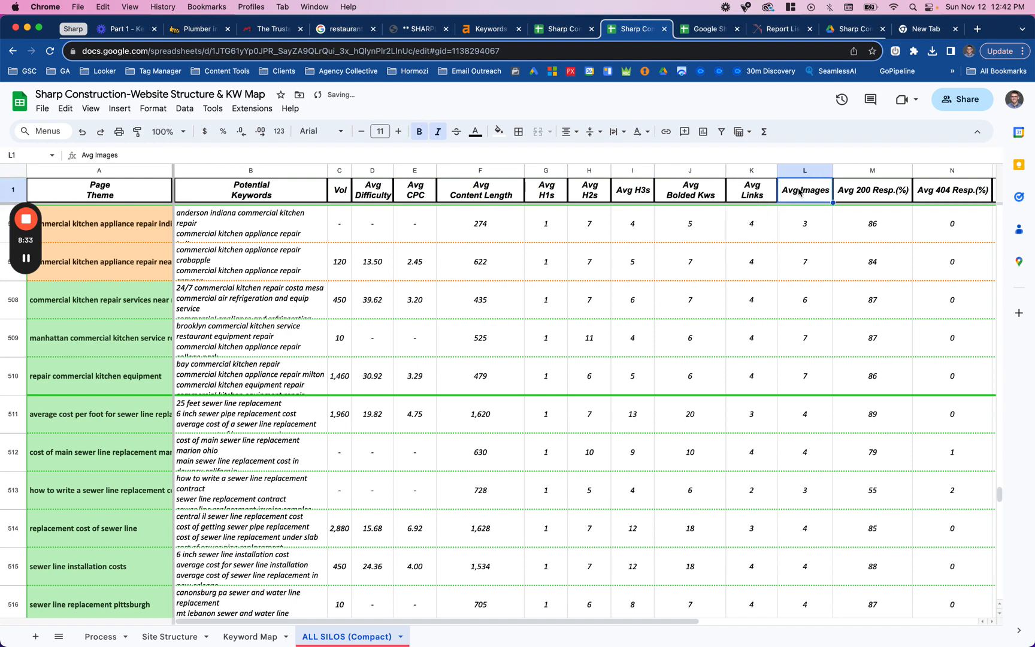
double_click(799, 191)
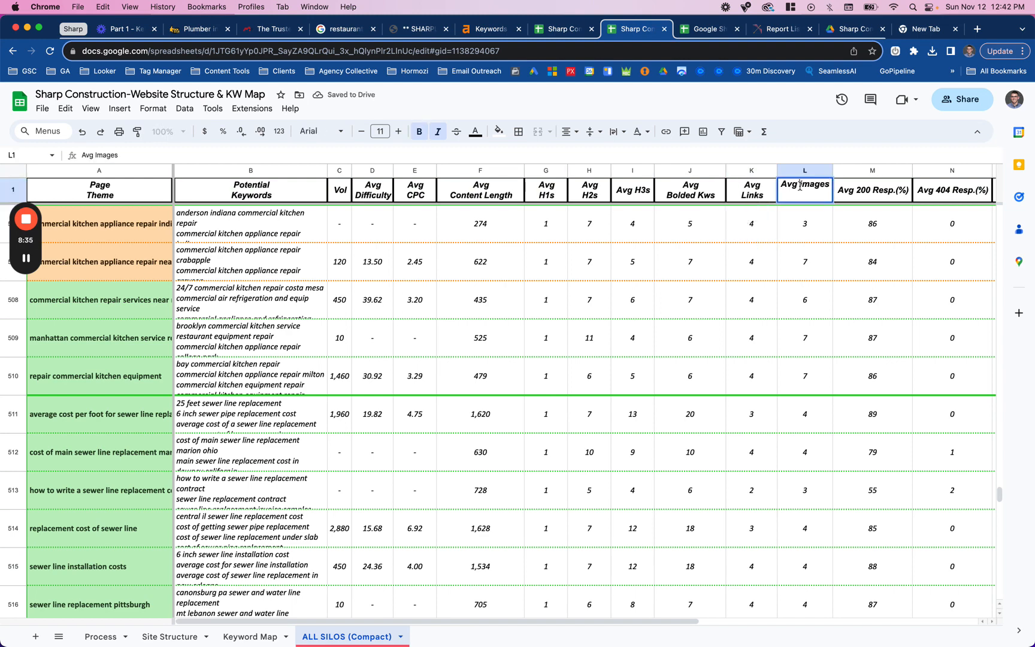
key(BackSpace)
key(alt+Return)
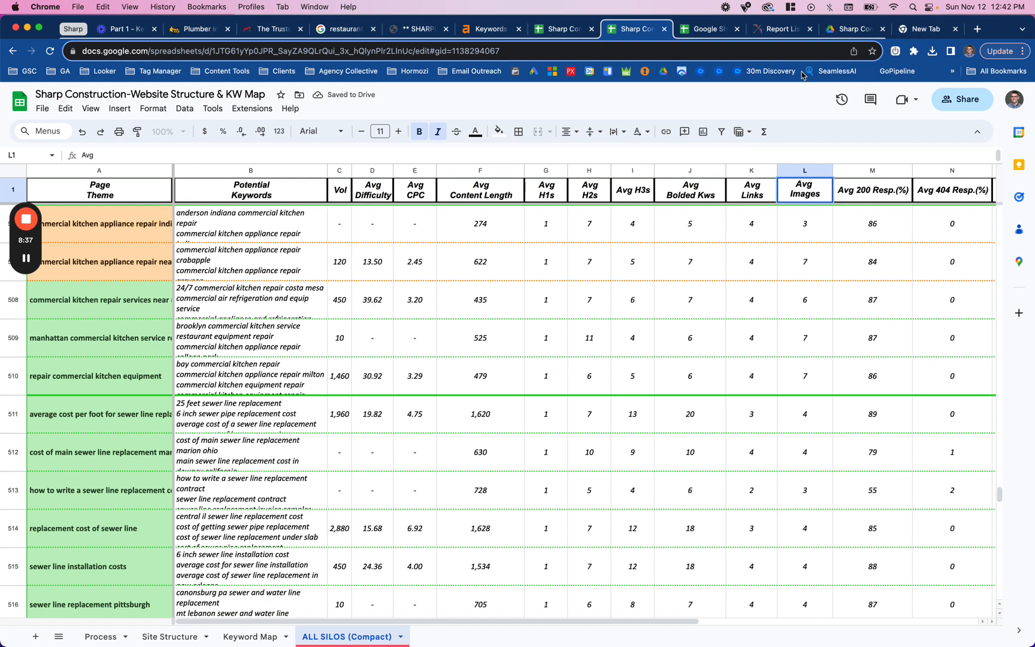
click(860, 196)
double_click(858, 188)
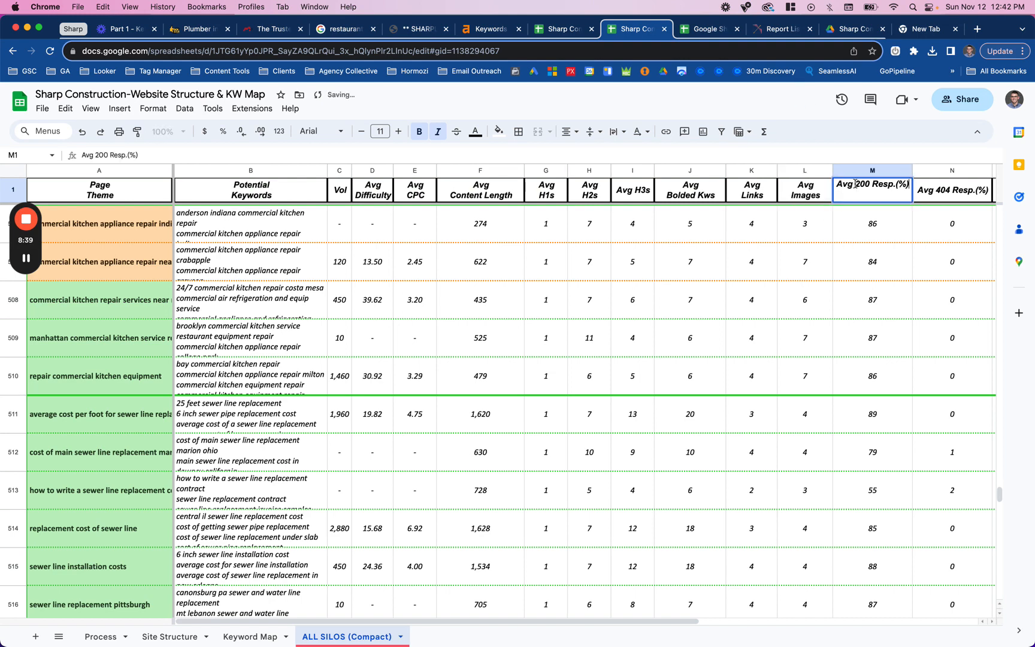
key(BackSpace)
key(alt+Return)
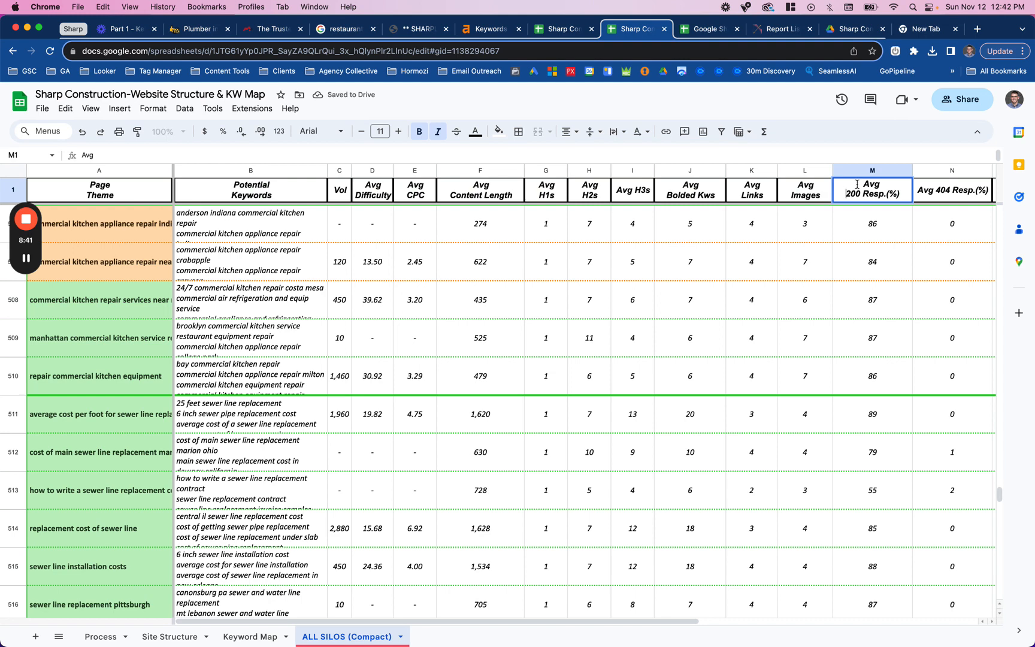
click(860, 233)
scroll(860, 234, right, 5)
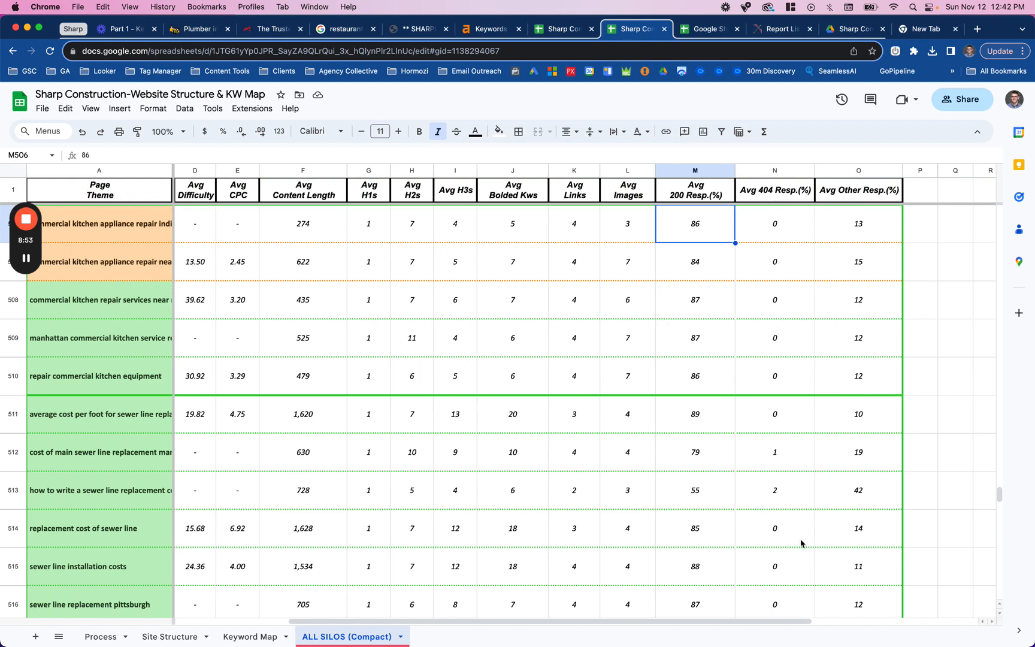
Examine the Avg 200, 404 and Other response percentage columns across the silo rows, including the sewer line replacement contract row.
scroll(791, 563, down, 2)
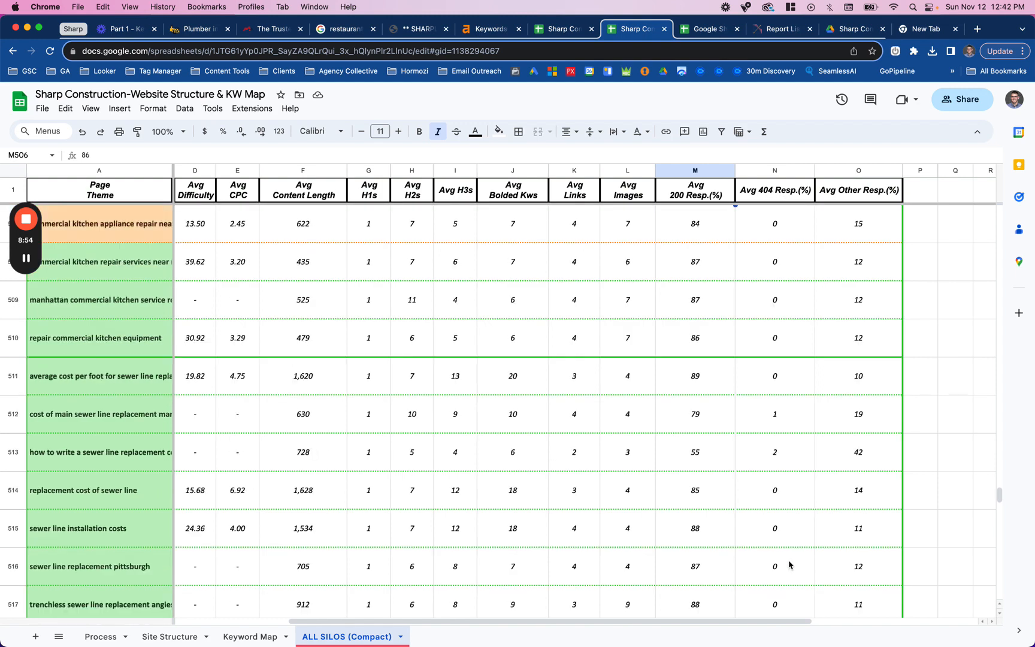
click(781, 424)
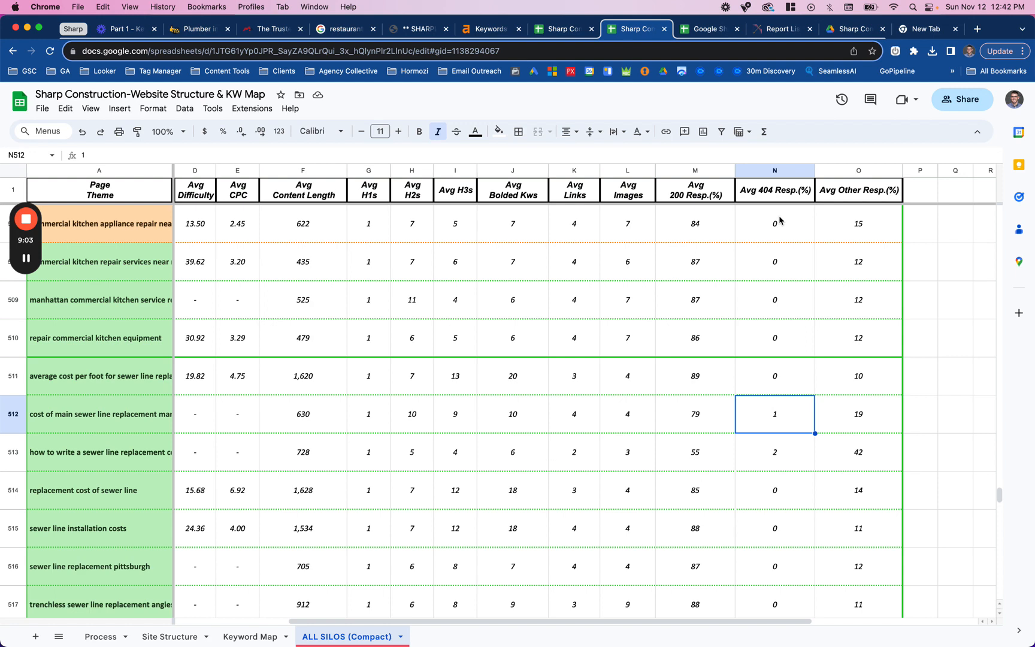
click(768, 453)
click(122, 456)
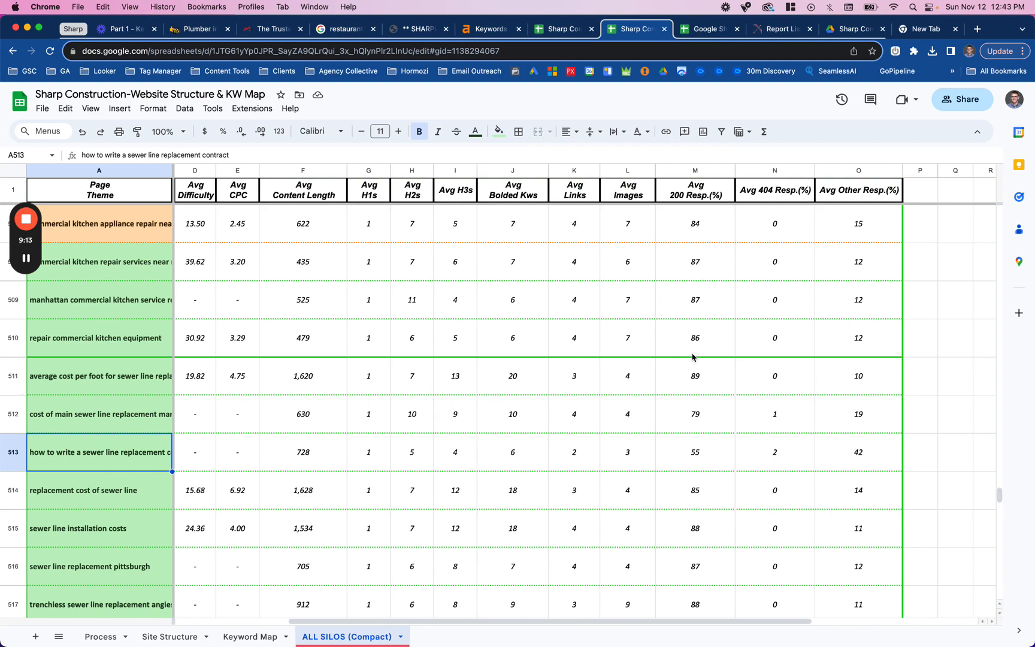
scroll(692, 358, up, 10)
scroll(692, 357, up, 2)
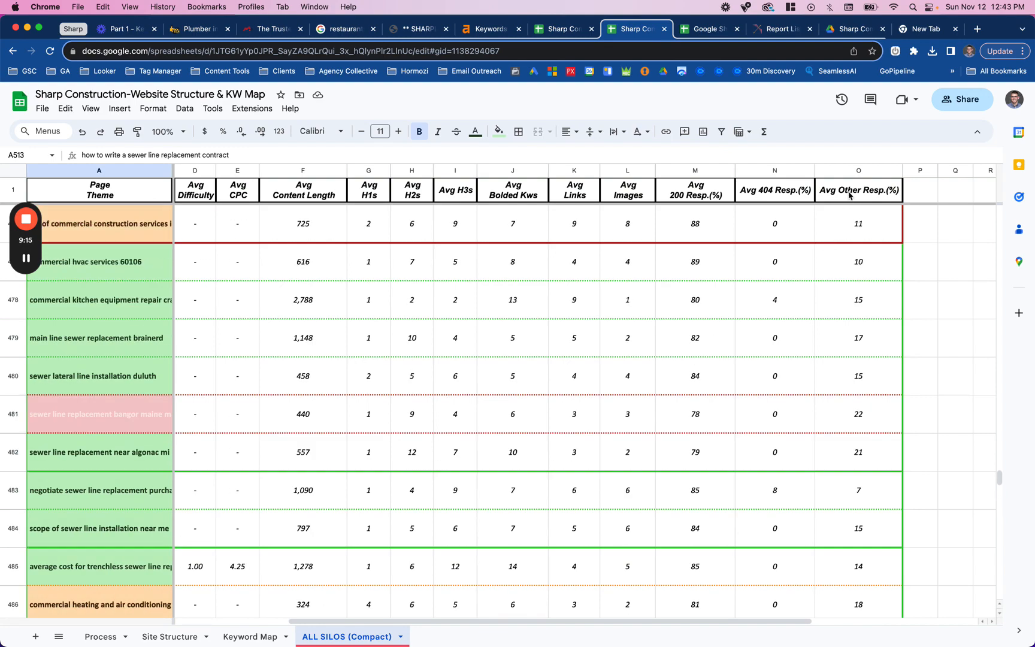
scroll(858, 221, up, 1)
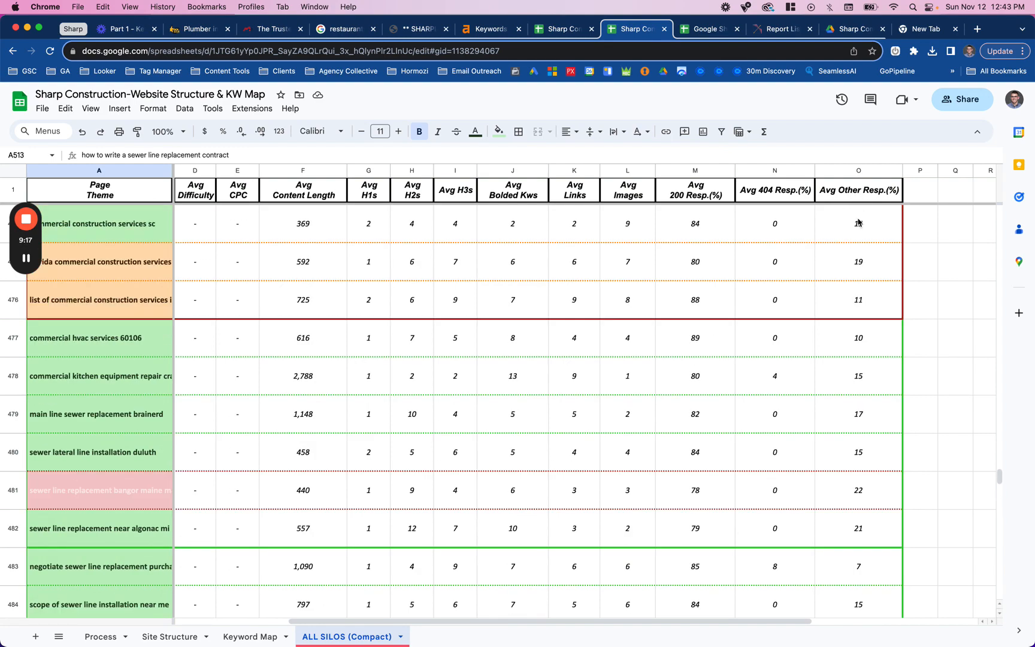
scroll(862, 248, up, 1)
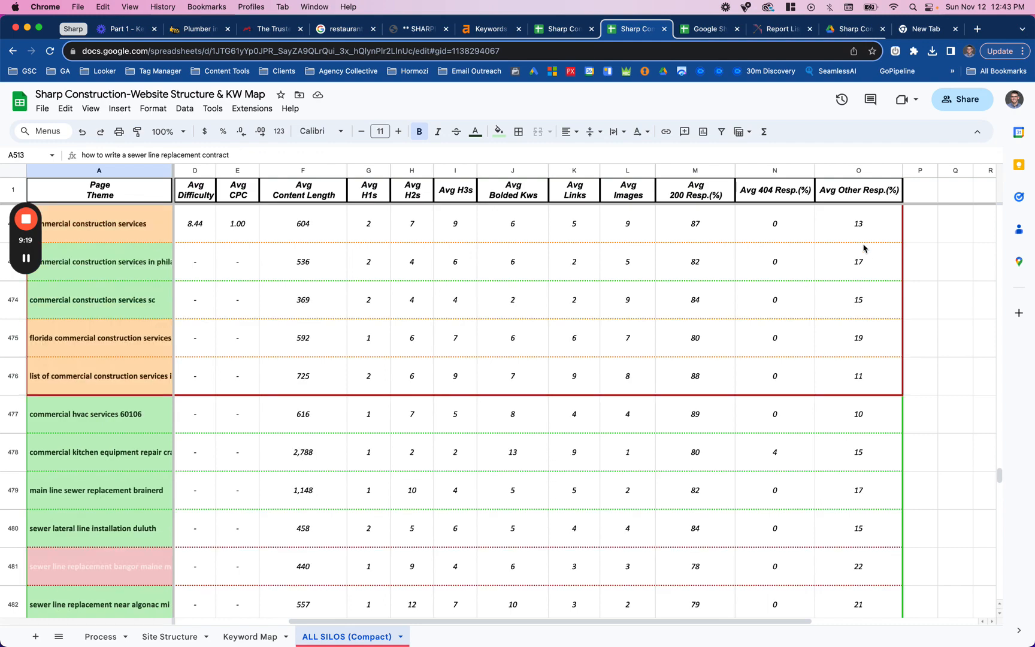
scroll(863, 247, up, 3)
scroll(856, 239, down, 2)
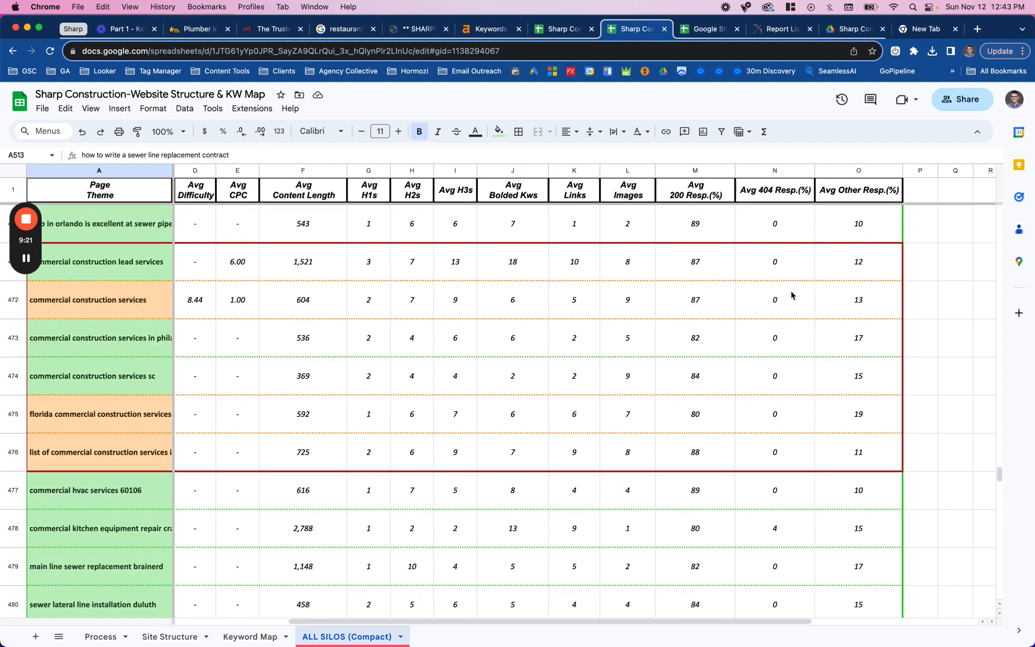
scroll(438, 354, left, 3)
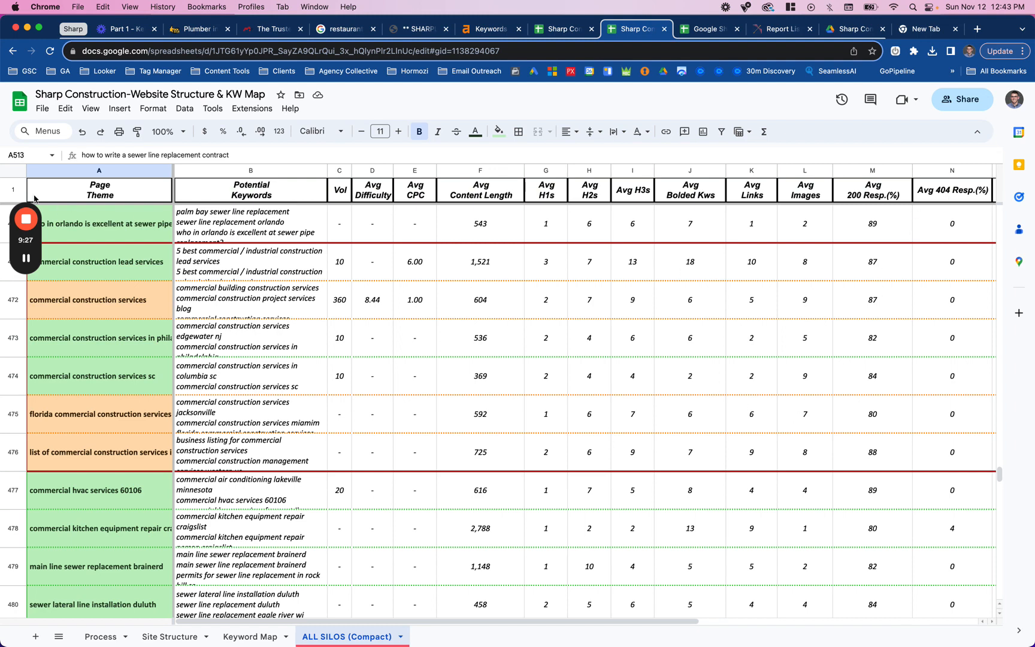
click(18, 171)
click(153, 109)
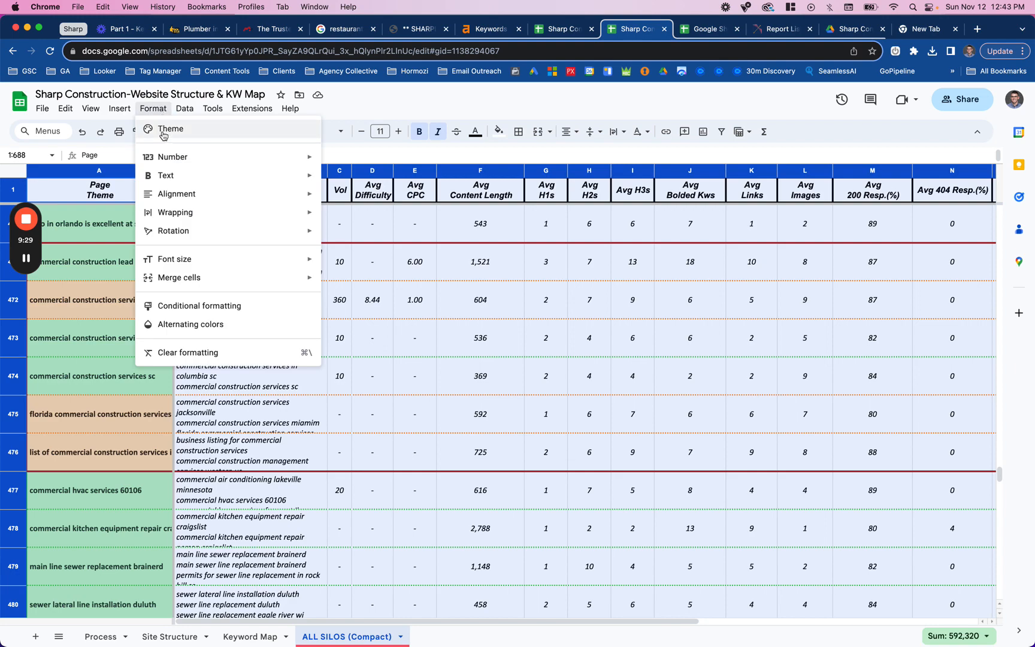
click(848, 374)
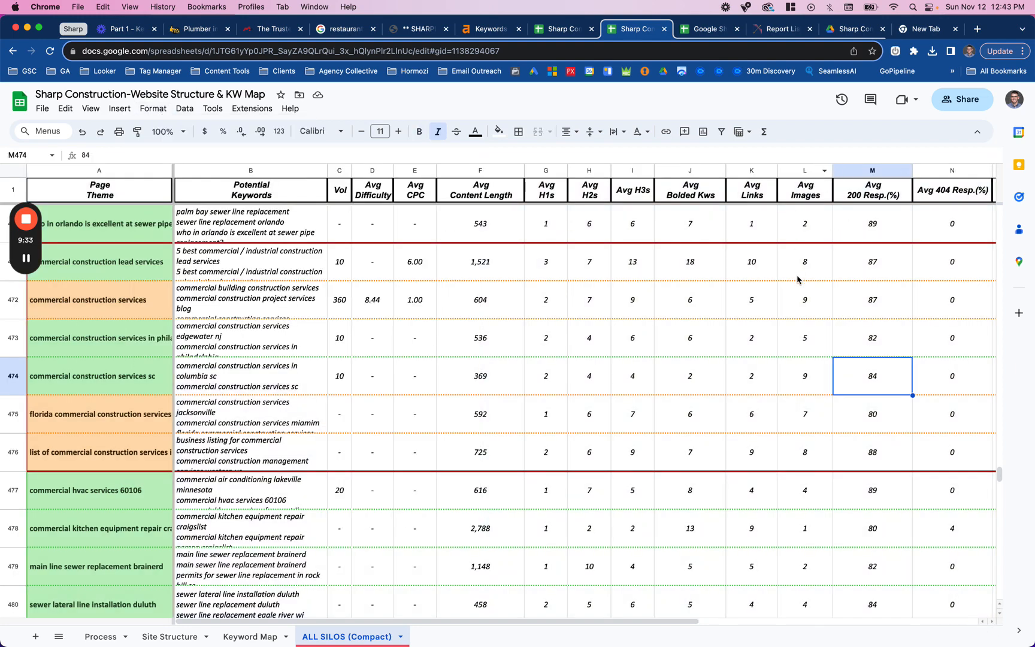
Clear the contents of the Avg 200 Resp.(%), Avg 404 Resp.(%) and Avg Other Resp.(%) columns.
scroll(800, 294, up, 3)
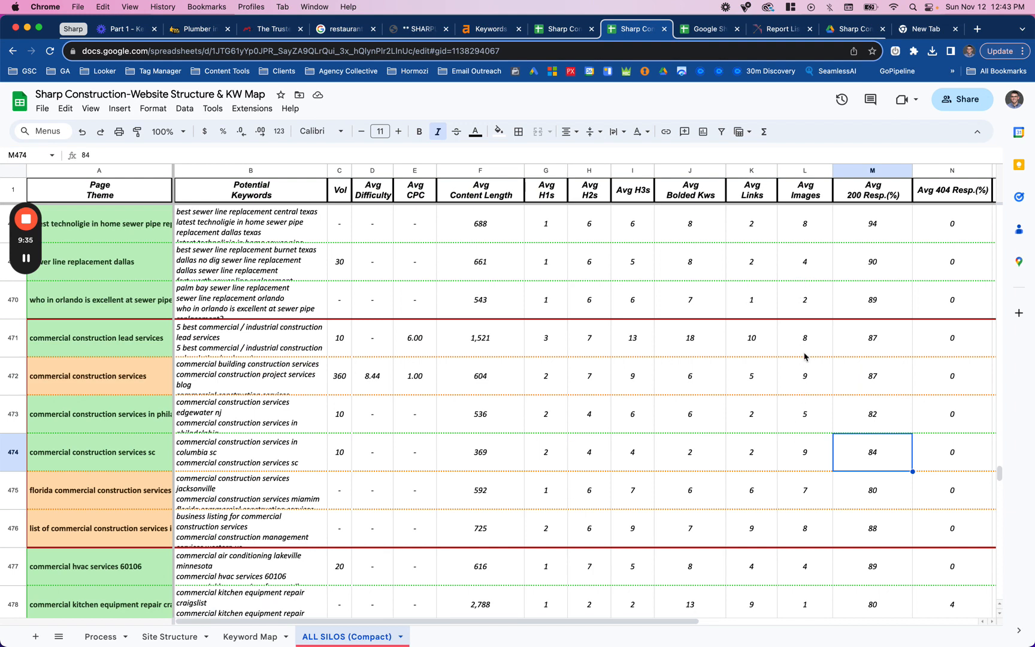
scroll(804, 267, up, 3)
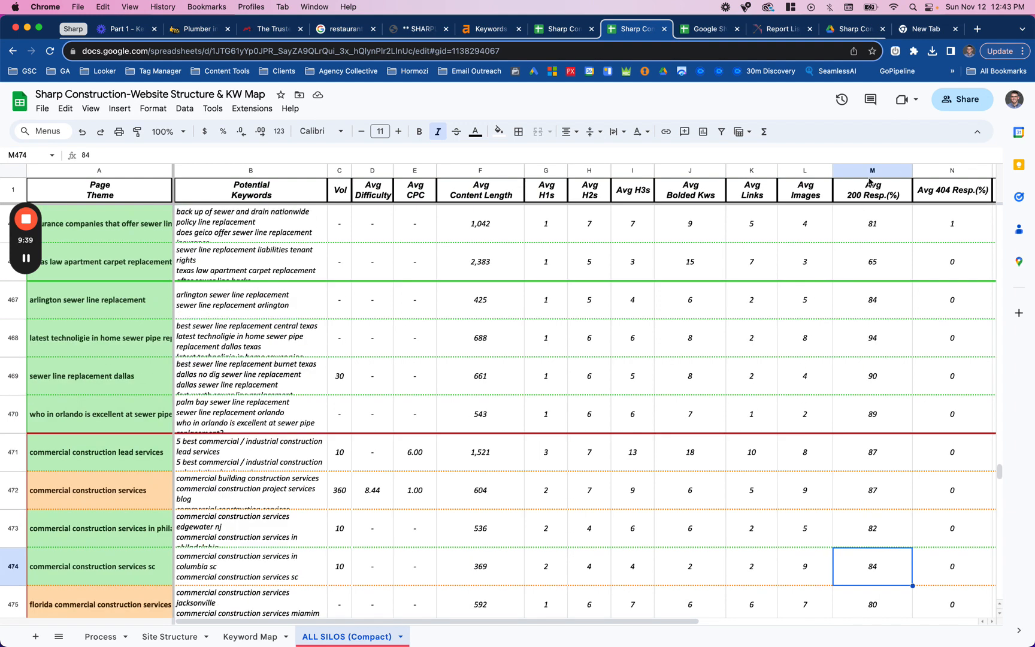
drag(870, 171, 1031, 177)
scroll(808, 194, right, 5)
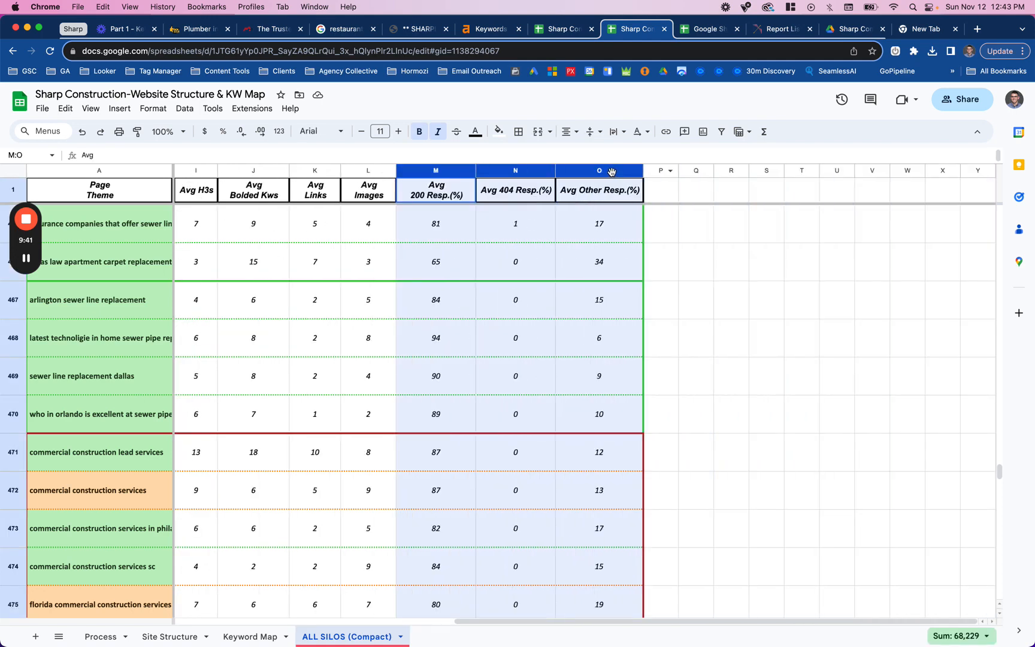
key(Delete)
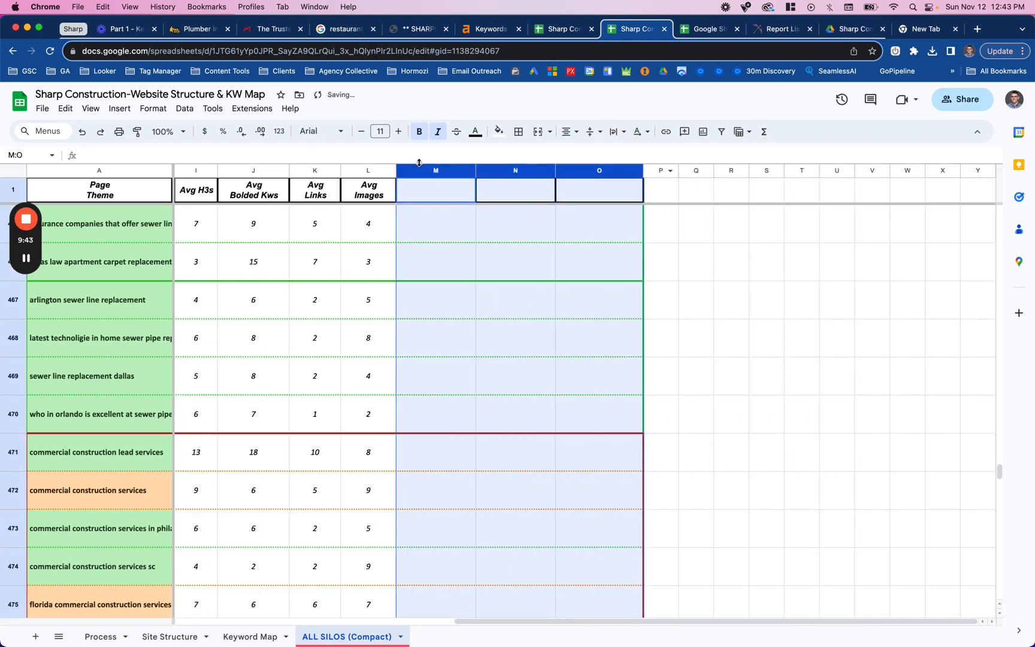
click(427, 211)
click(431, 171)
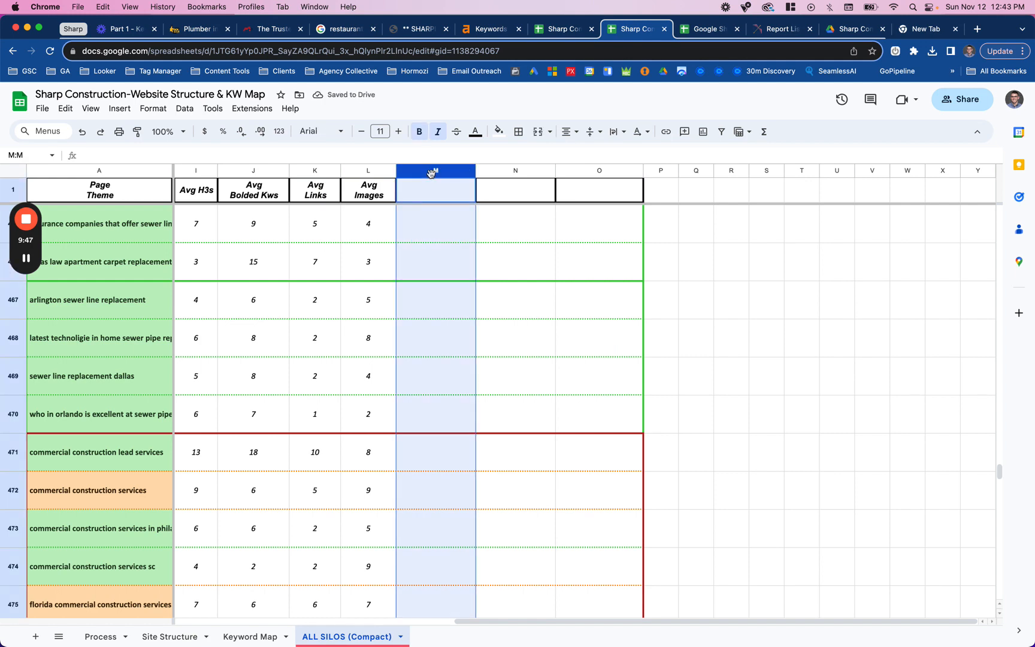
scroll(434, 292, left, 5)
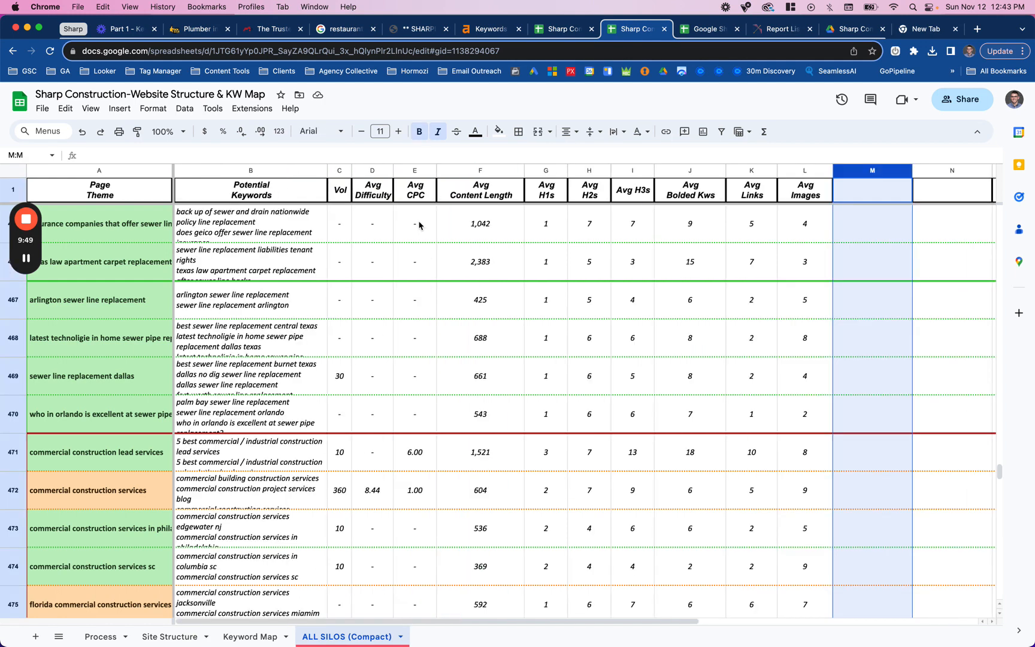
right_click(819, 170)
key(Escape)
click(774, 230)
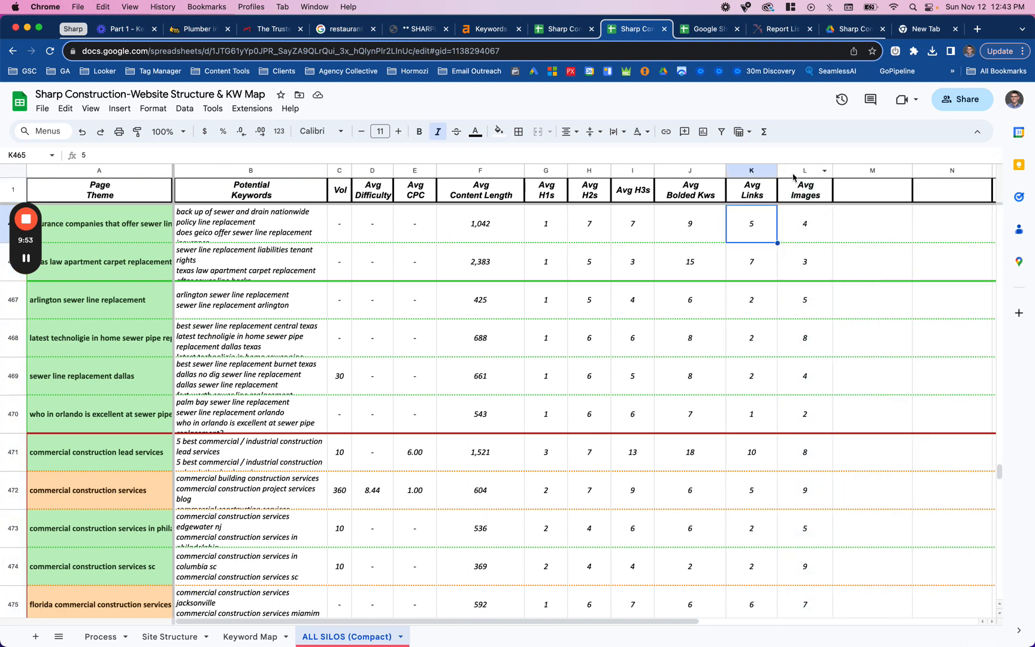
Narrow the columns from Vol through Avg Images to one uniform width.
drag(792, 173, 689, 171)
click(339, 171)
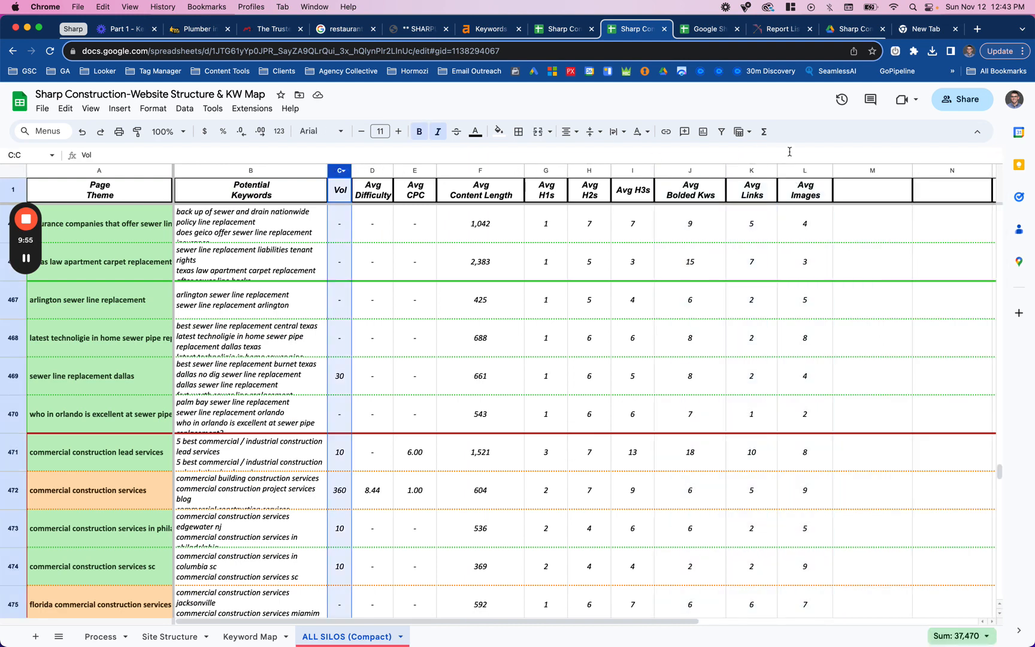
shift+click(802, 173)
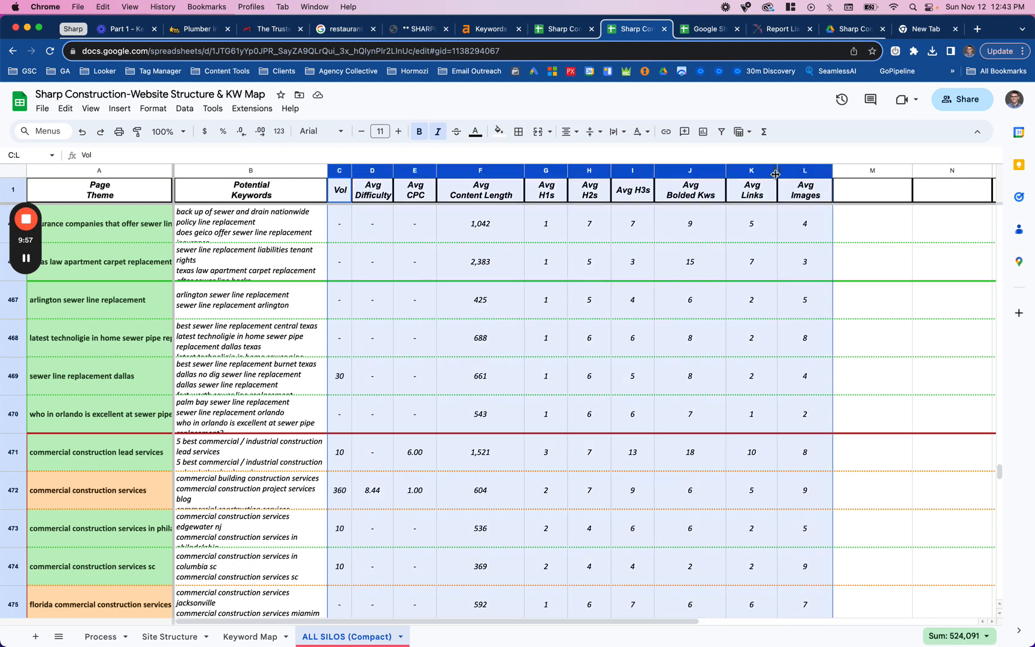
double_click(777, 171)
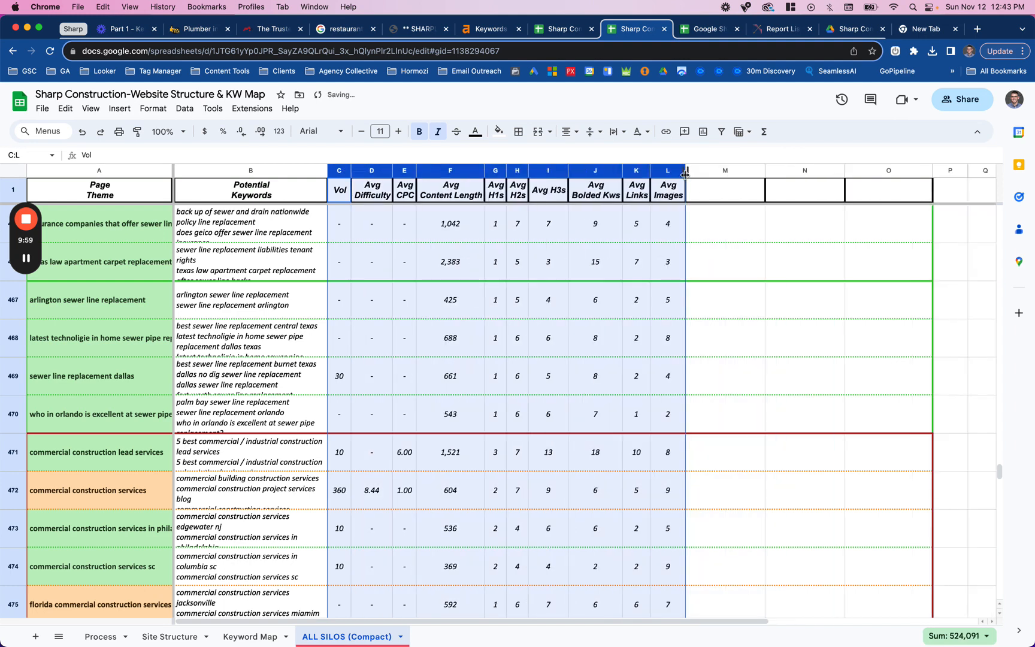
drag(685, 172, 689, 173)
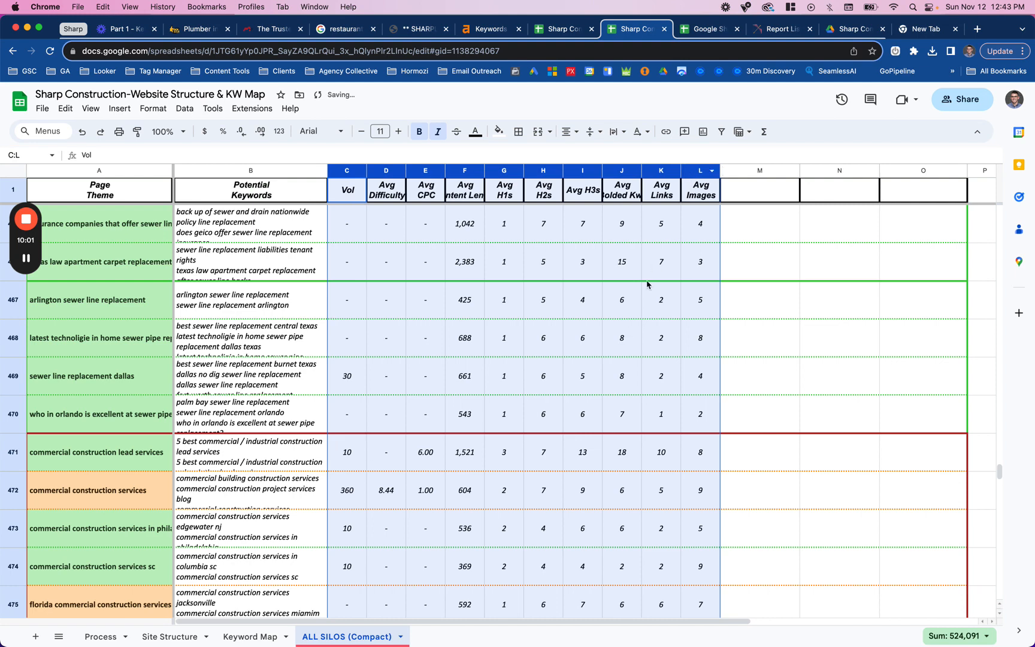
click(647, 304)
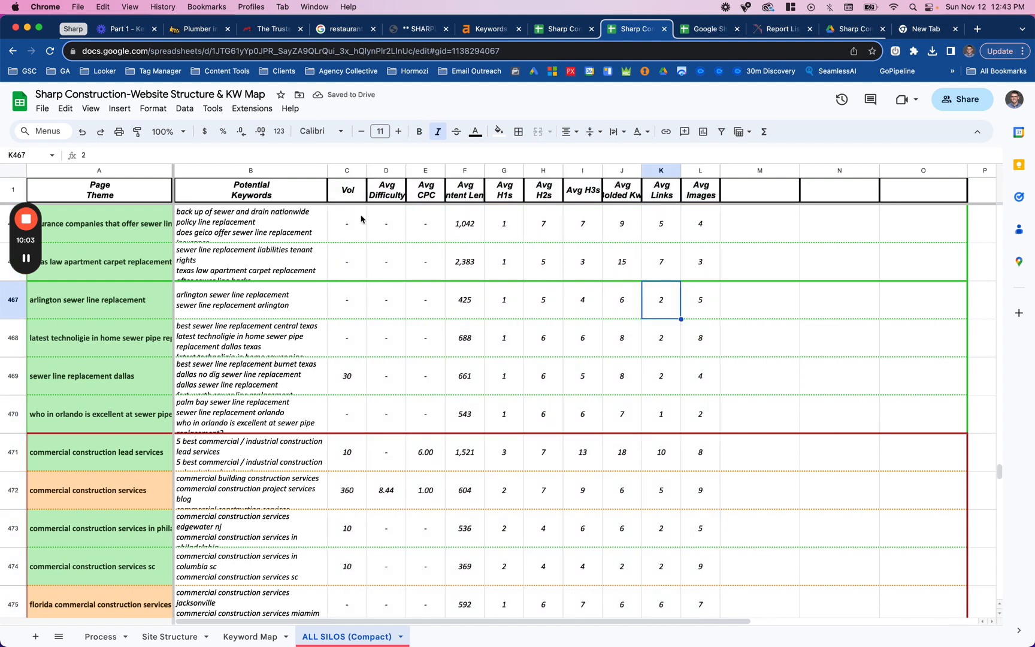
Shorten the Avg Difficulty header to Avg Diff.
double_click(391, 195)
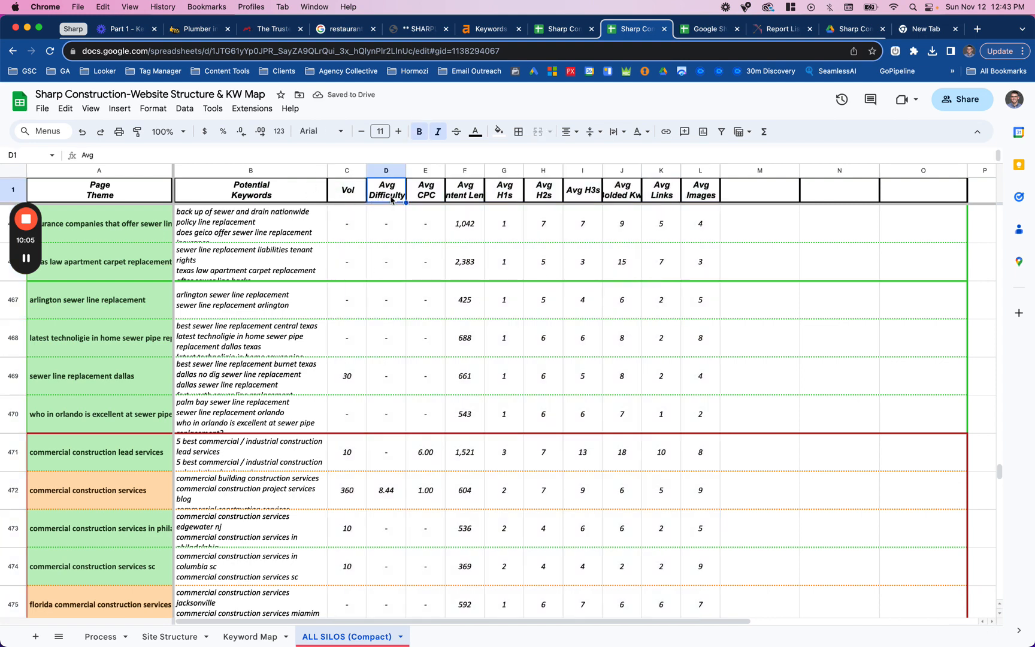
double_click(391, 195)
text(Diff)
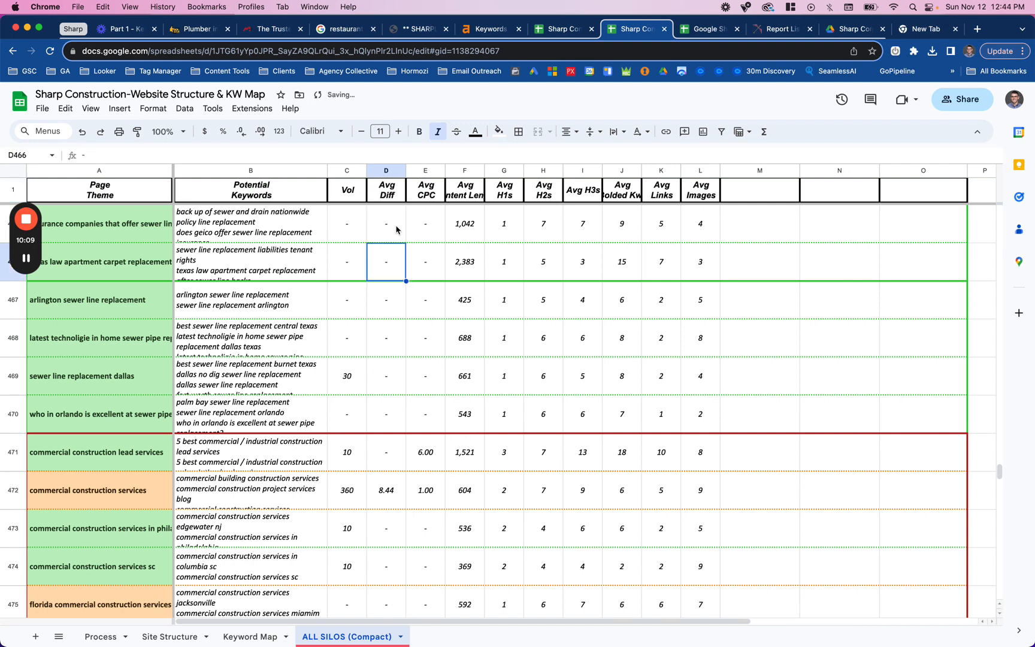
Change the header of column D to Avg KD, keeping Avg on the first line.
click(388, 198)
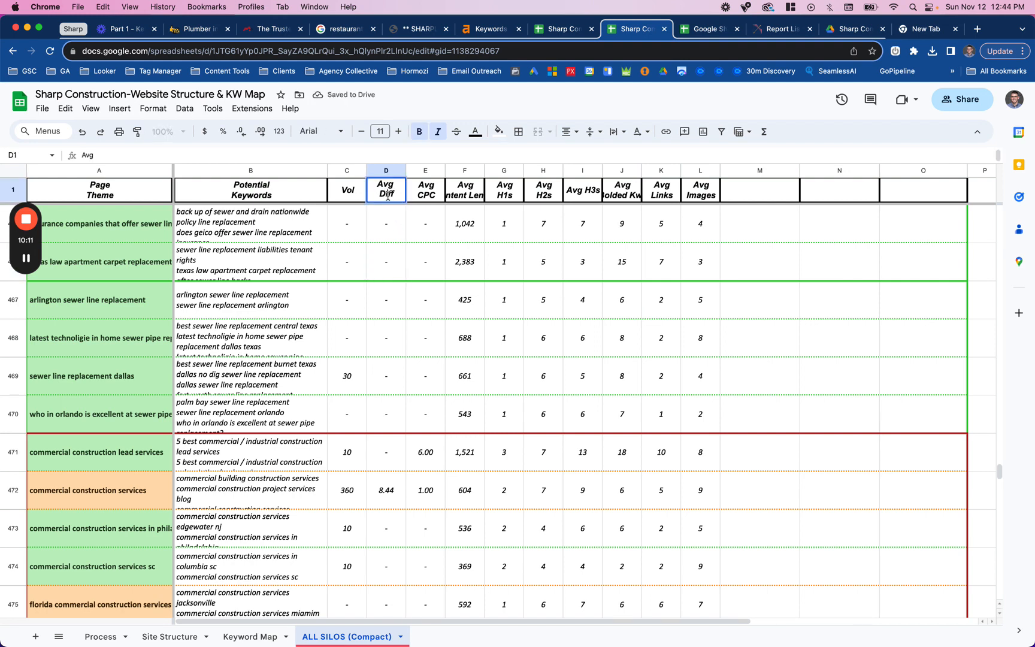
double_click(388, 193)
text(KD)
click(388, 254)
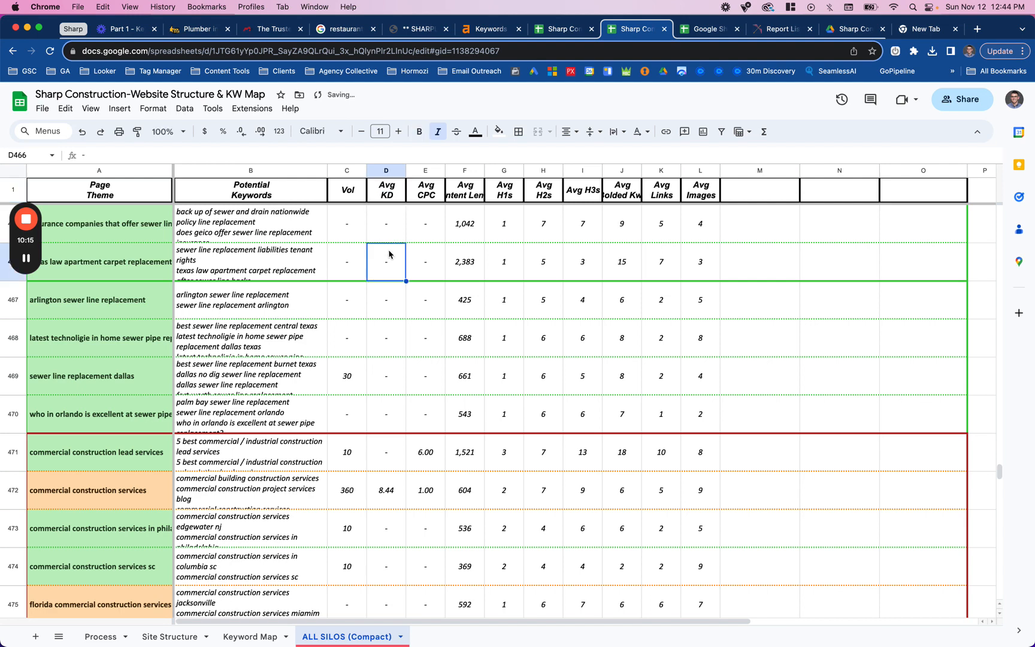
Insert two new columns before the Page Theme column.
click(12, 175)
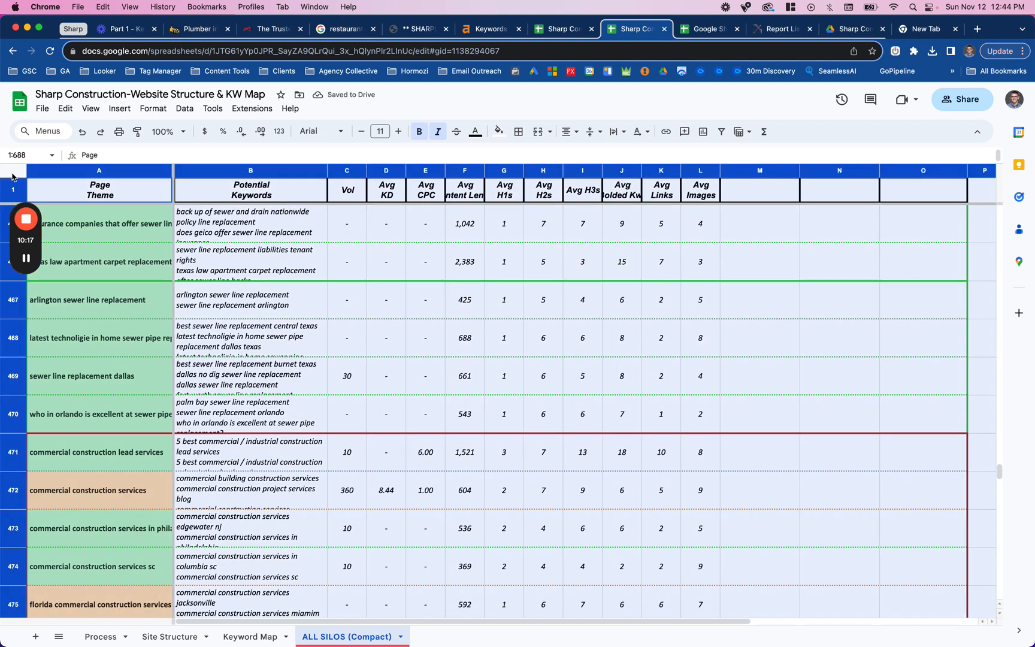
click(209, 208)
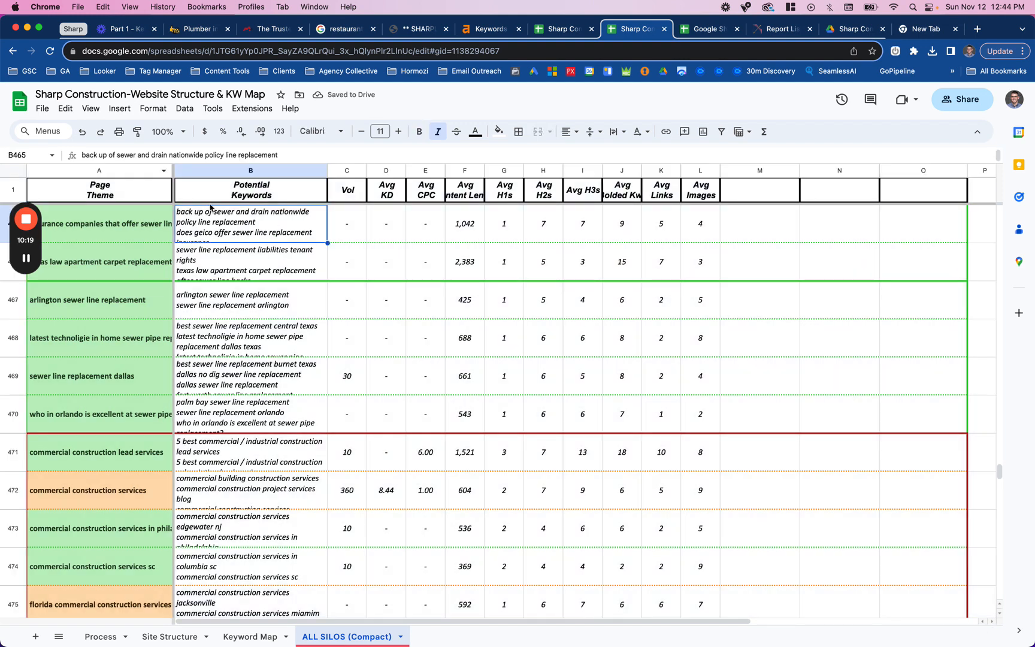
click(220, 175)
shift+click(133, 173)
right_click(133, 172)
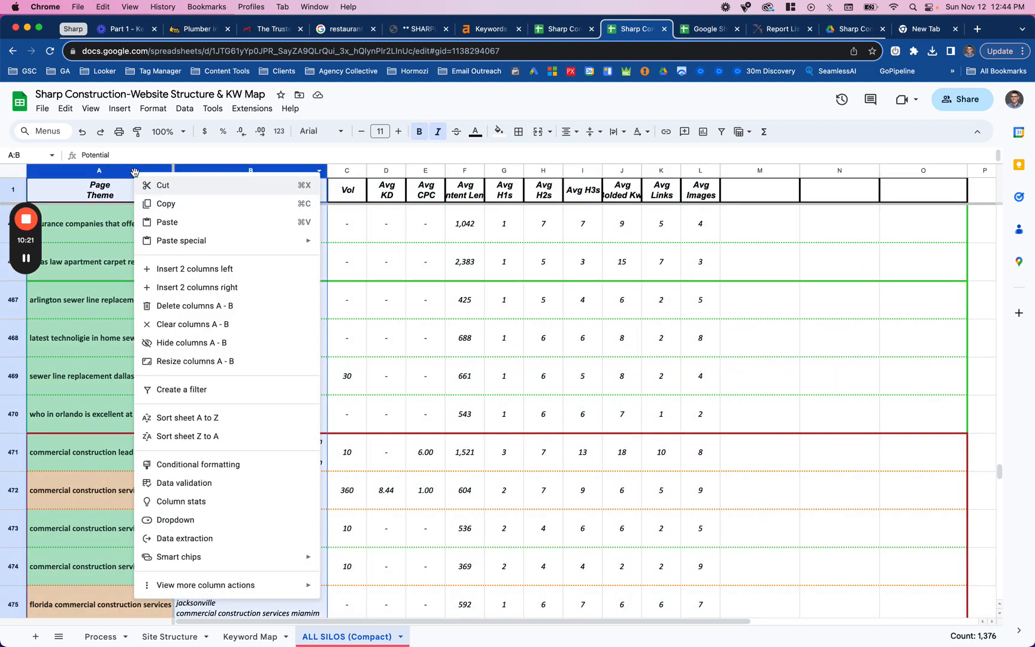
click(165, 268)
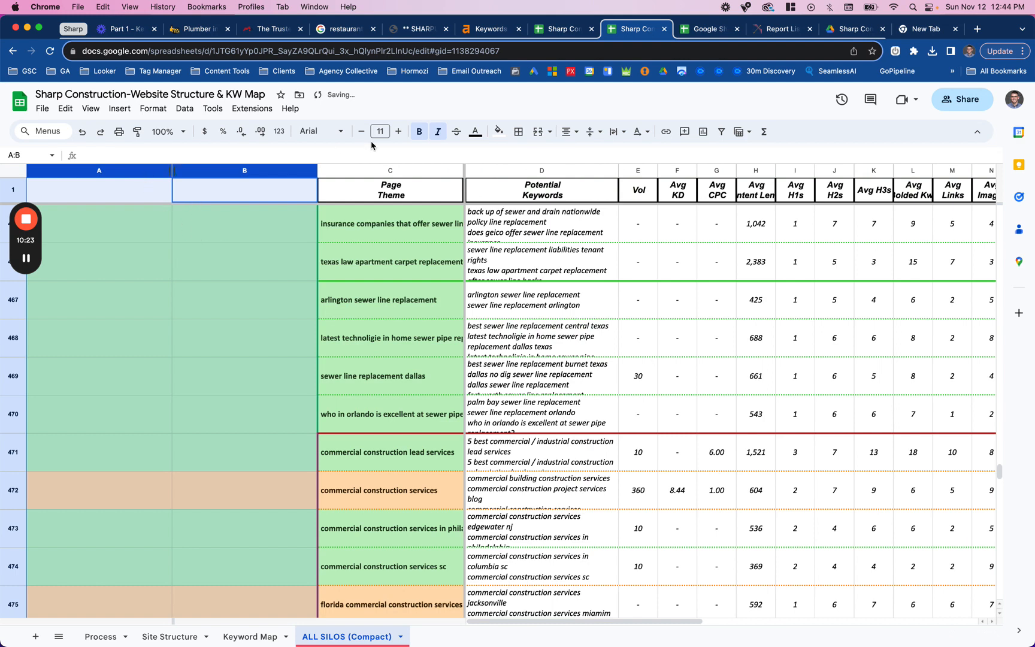
Remove the inherited fill color from the two new blank columns A and B.
click(499, 132)
click(511, 152)
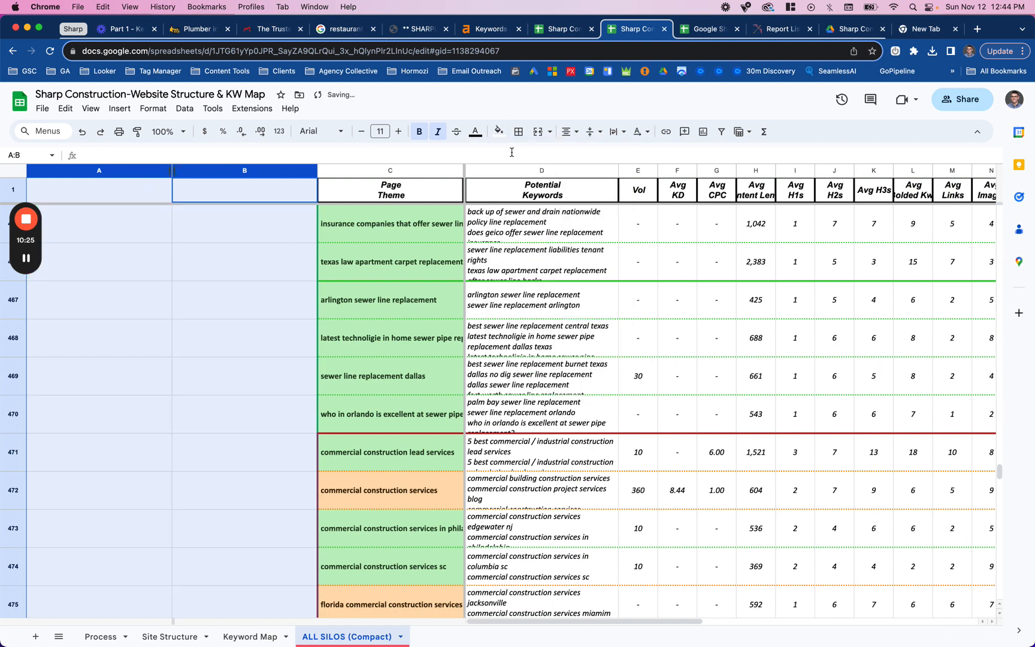
click(196, 270)
Enter Status as the header of column A.
click(122, 199)
text(Status)
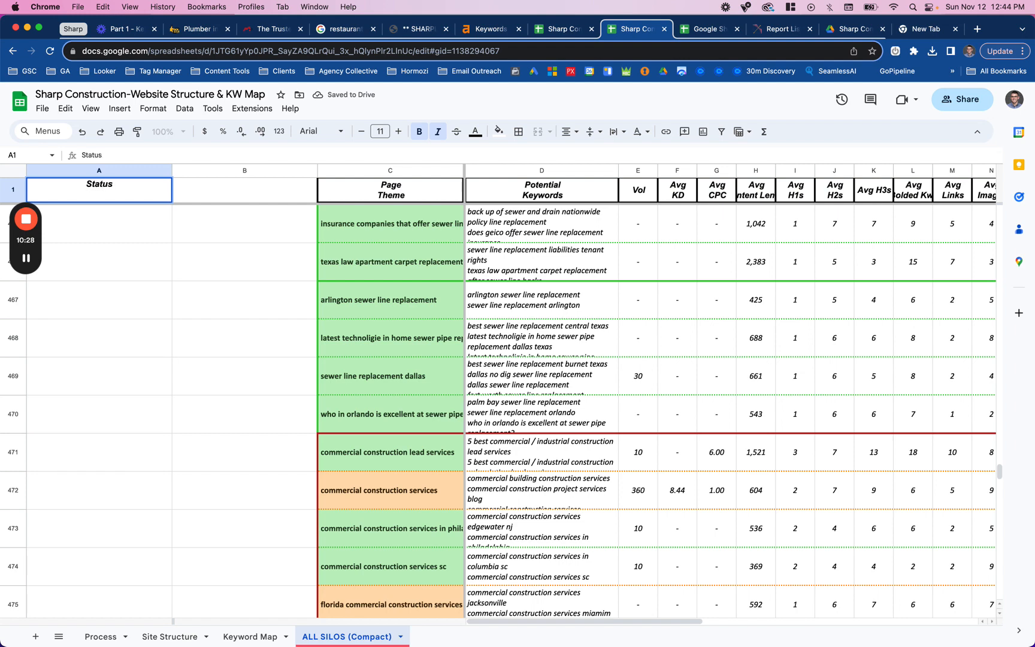
key(Return)
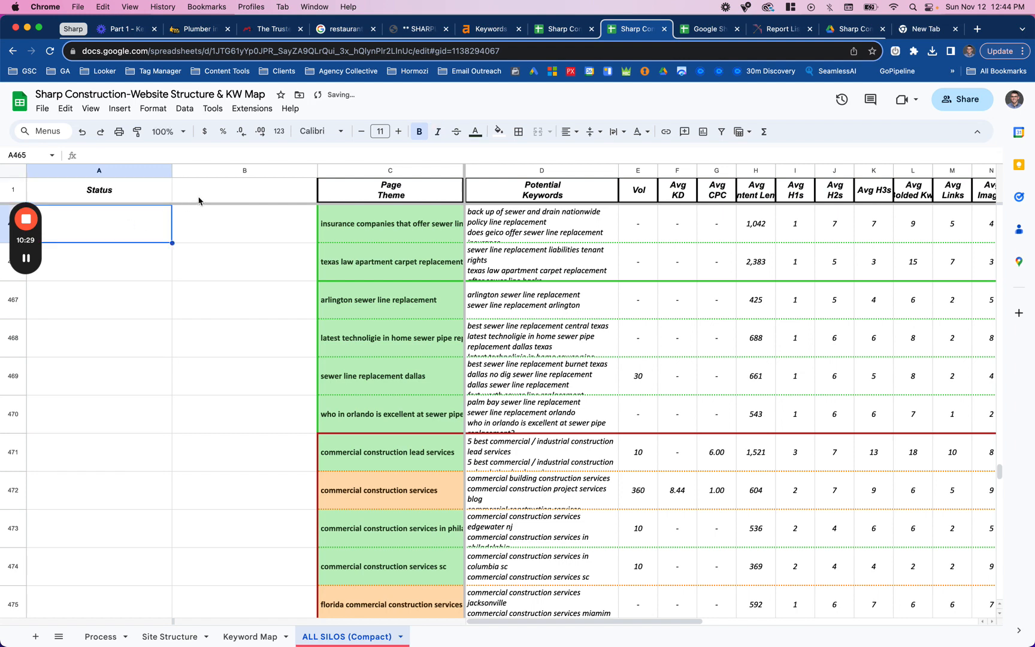
Set the header of column A to Month and the header of column B to Status.
click(199, 201)
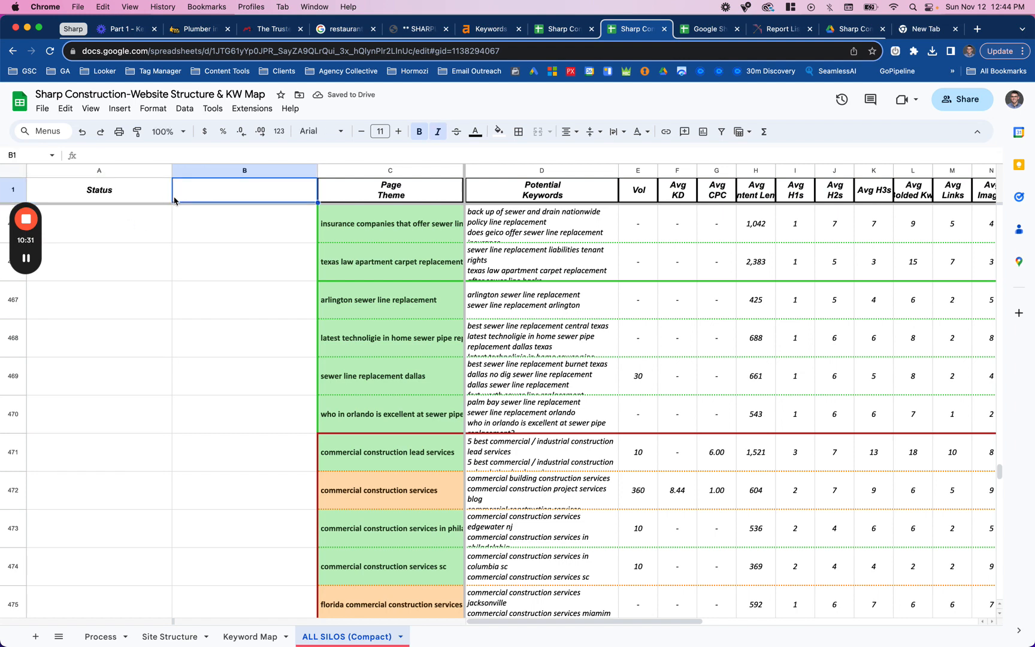
click(150, 191)
text(Month)
key(Tab)
text(Status)
click(151, 264)
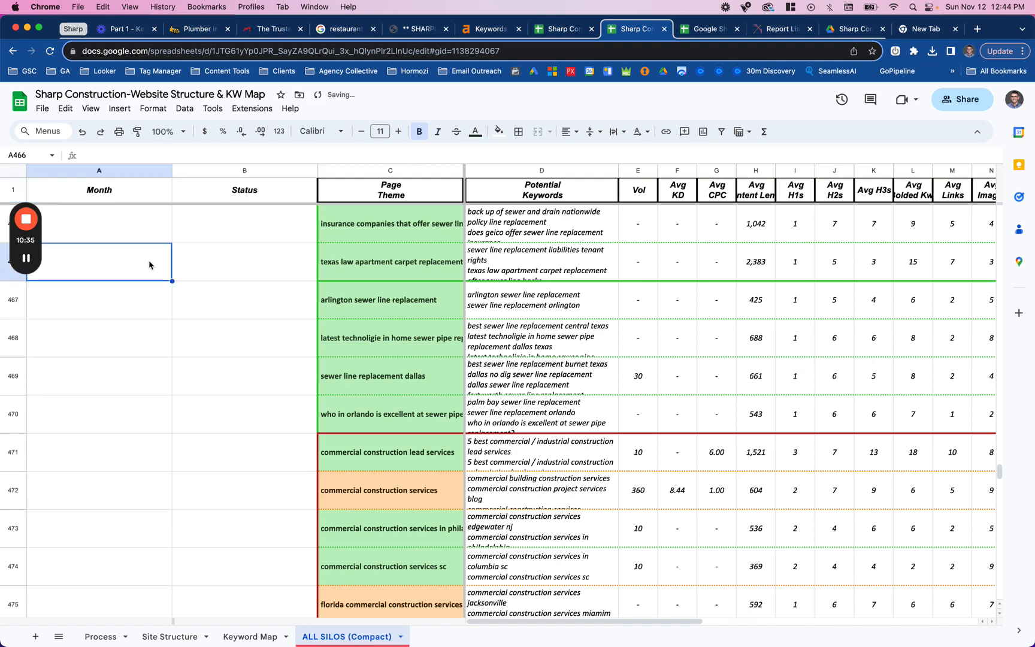
Insert a new column directly after the Status column and enter Writer as its header.
click(261, 173)
right_click(260, 172)
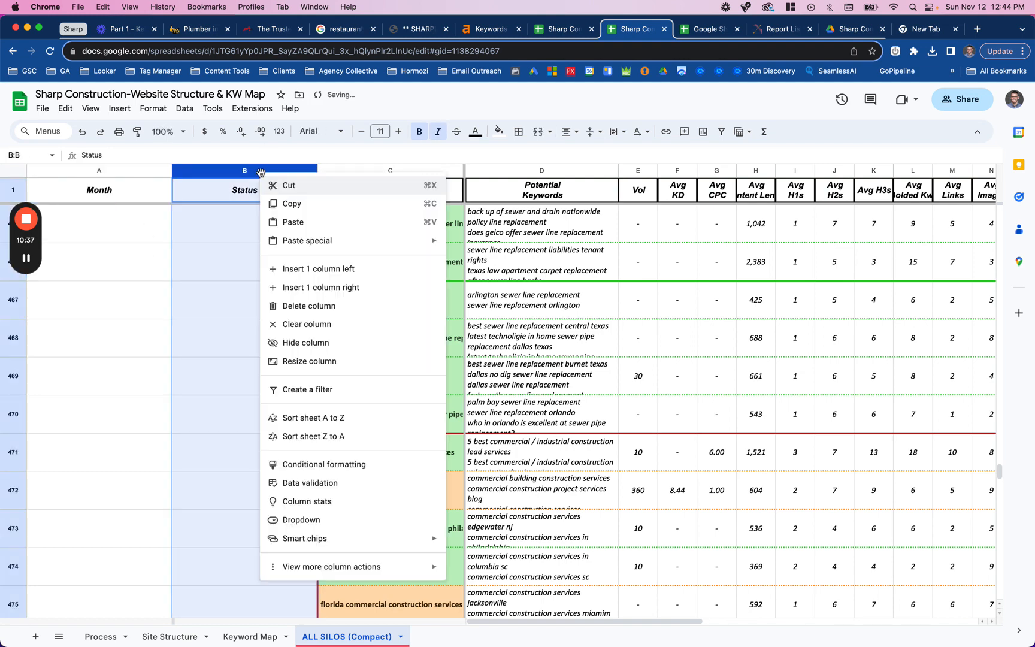
click(335, 287)
click(350, 198)
text(Writer)
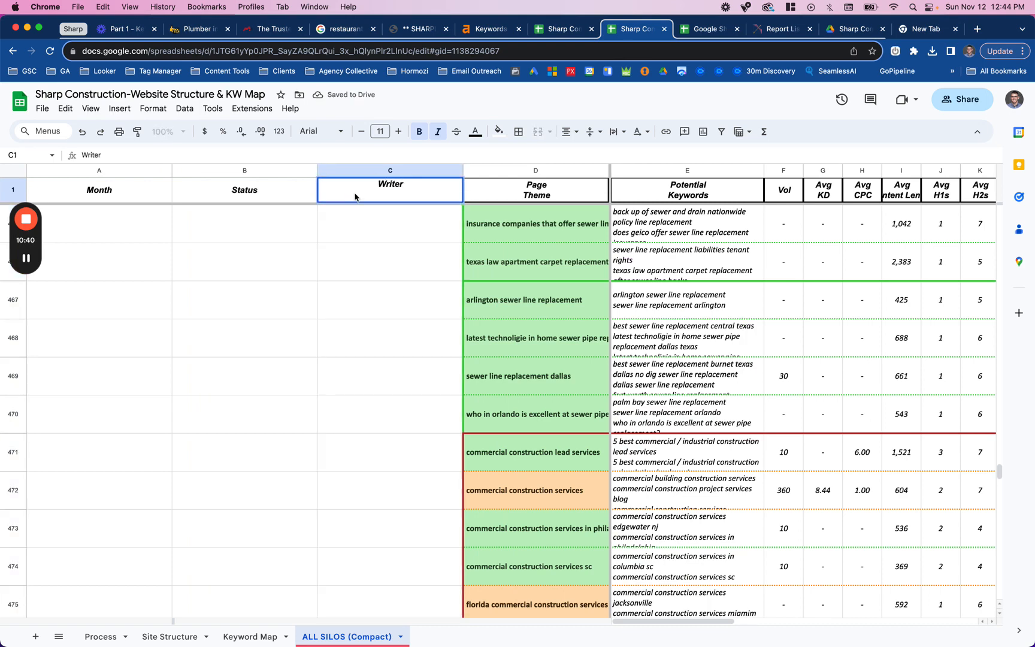
Insert another blank column directly after column C, before the Page Theme column.
click(390, 170)
right_click(390, 170)
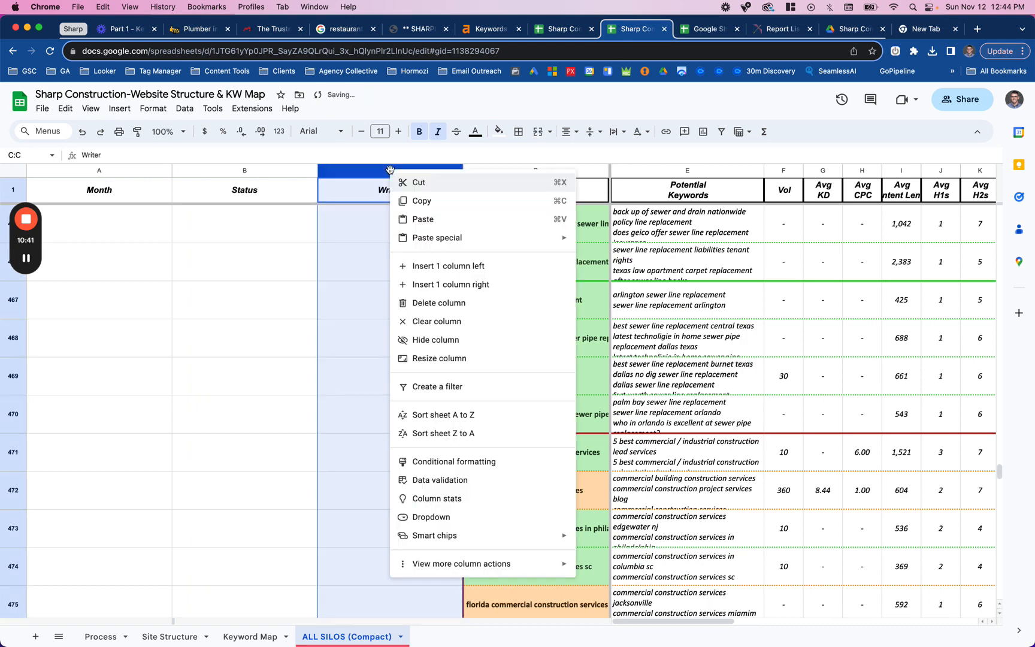
click(448, 290)
click(490, 199)
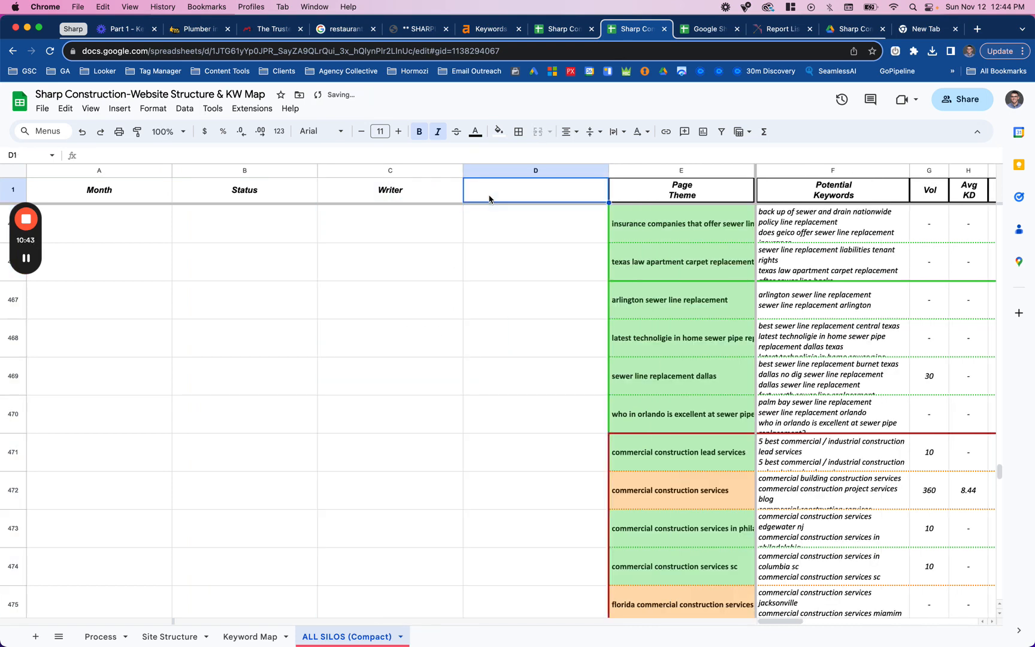
Change the header of column C to Outline Writer on two lines and set the header of column D to Writer.
click(441, 196)
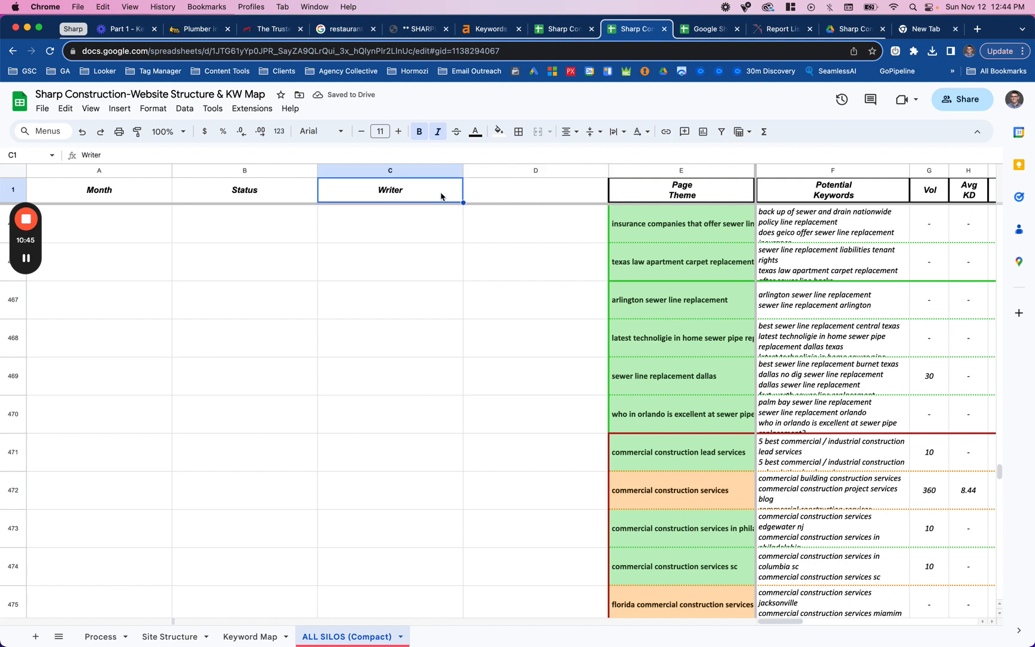
text(Outline)
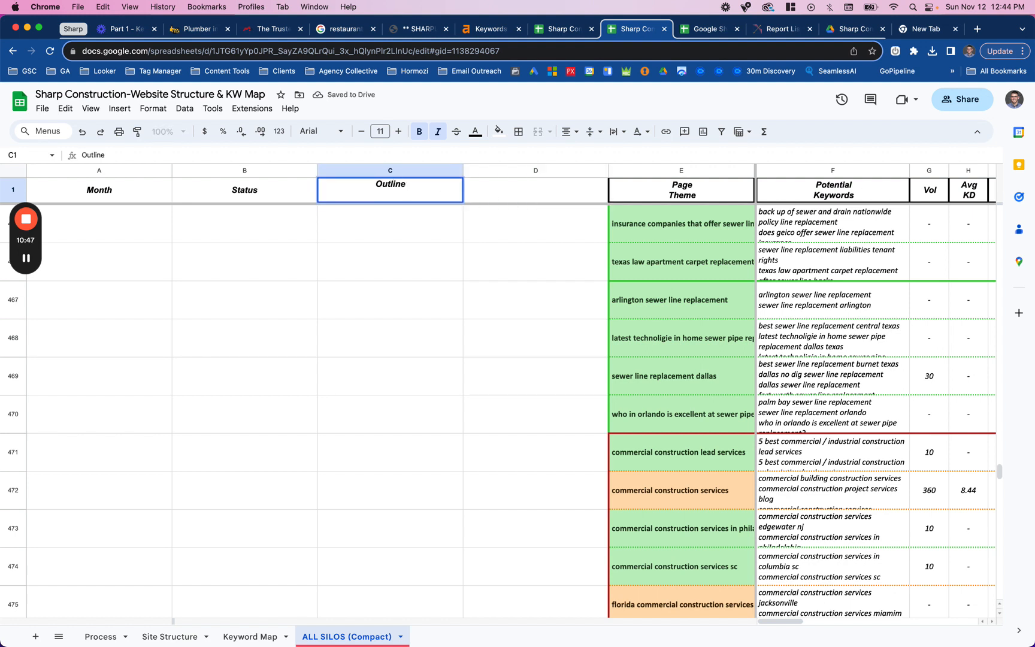
key(alt+Return)
text(Writer)
click(527, 190)
text(Writer)
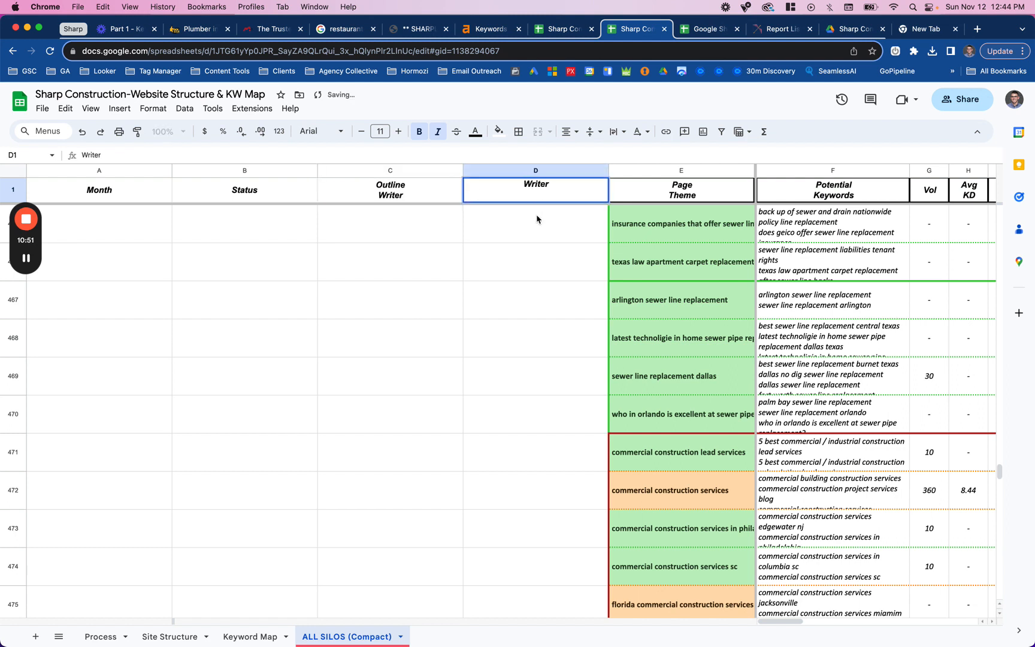
key(Return)
Insert a new column after the Writer column and enter Editor as its header.
click(540, 170)
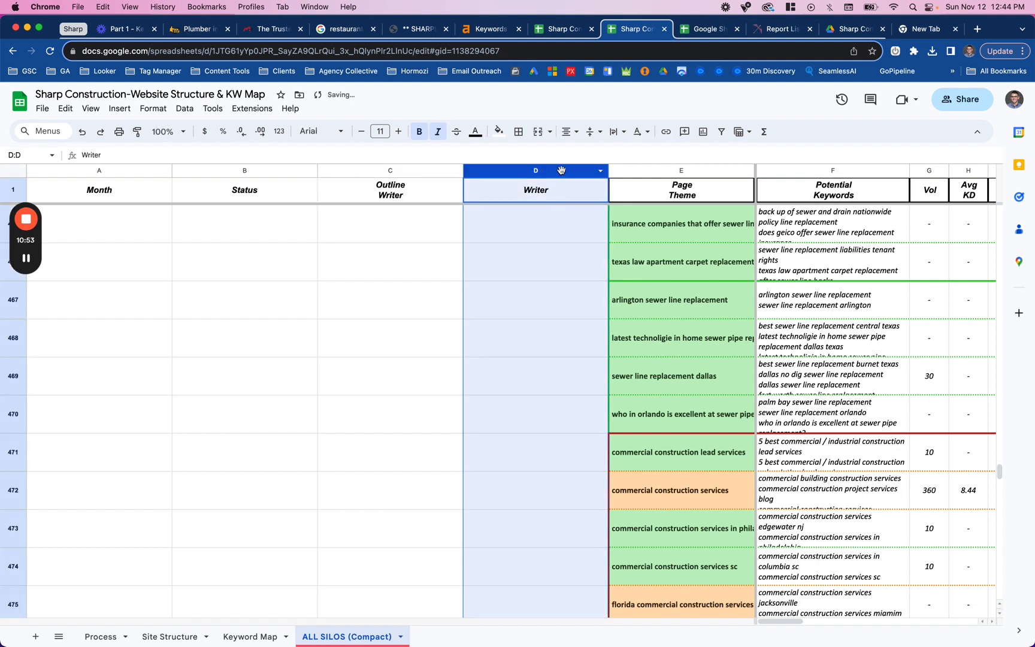
right_click(561, 170)
click(607, 285)
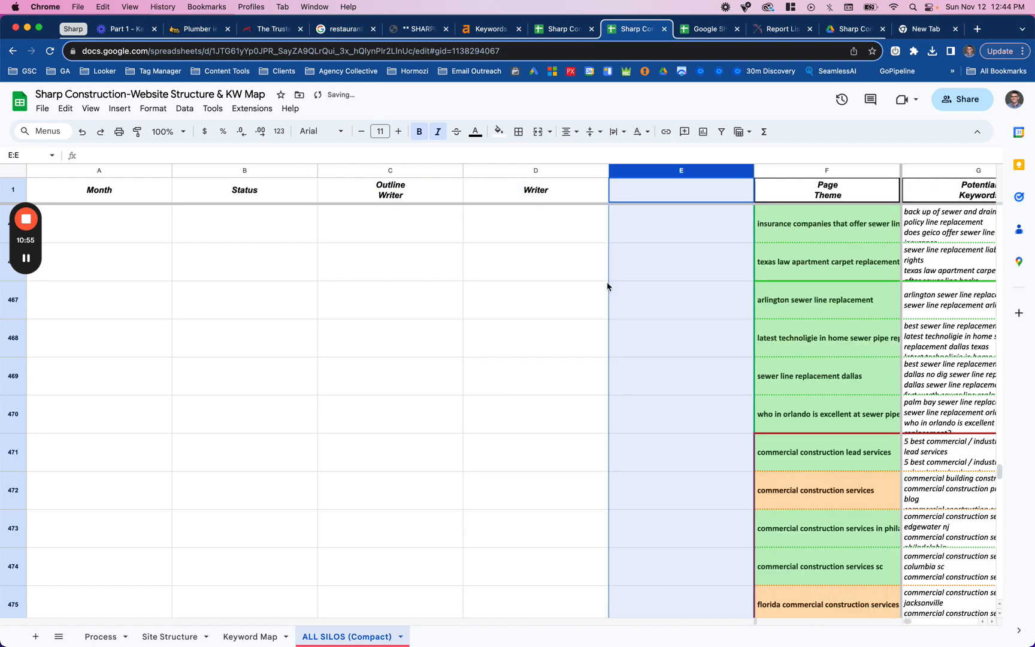
text(Editor)
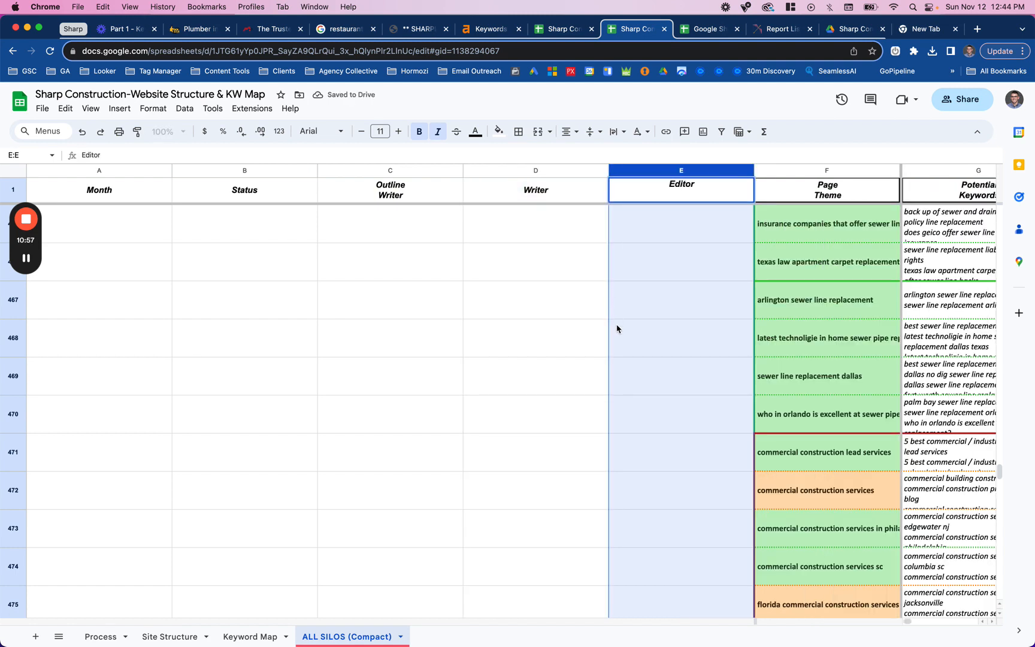
click(667, 256)
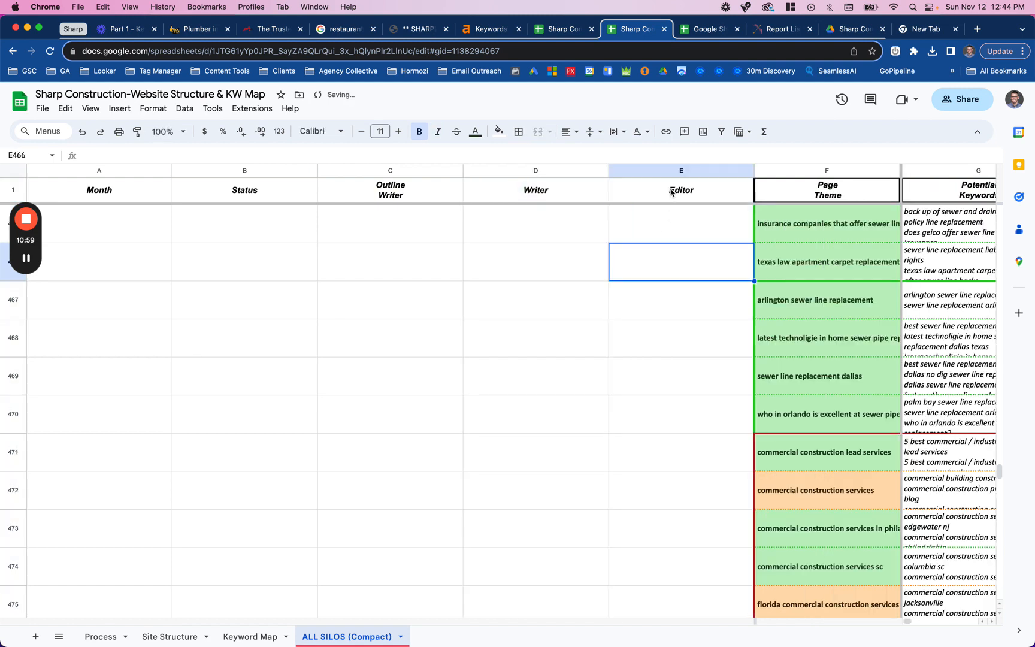
Insert a new column after the Editor column and enter Publisher as its header.
click(666, 171)
right_click(654, 170)
click(690, 285)
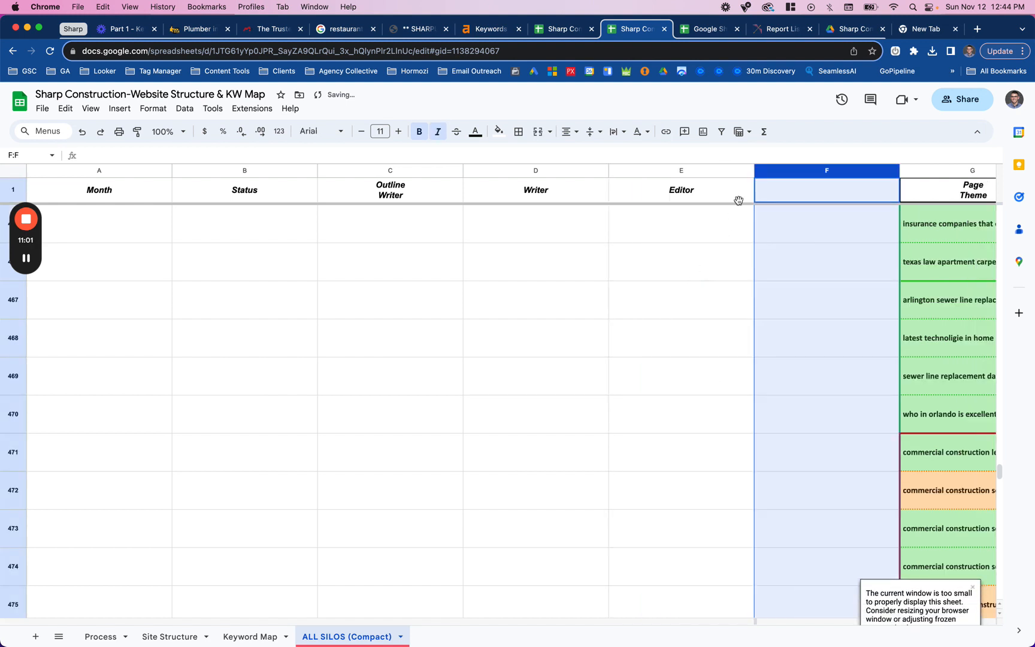
click(775, 191)
text(Publisher)
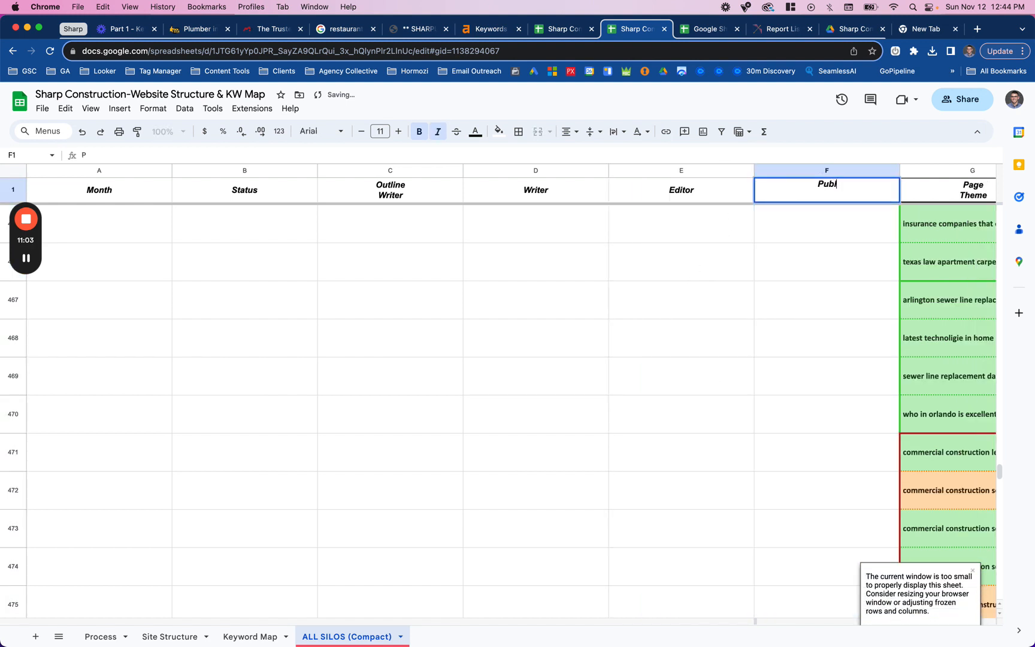
click(751, 278)
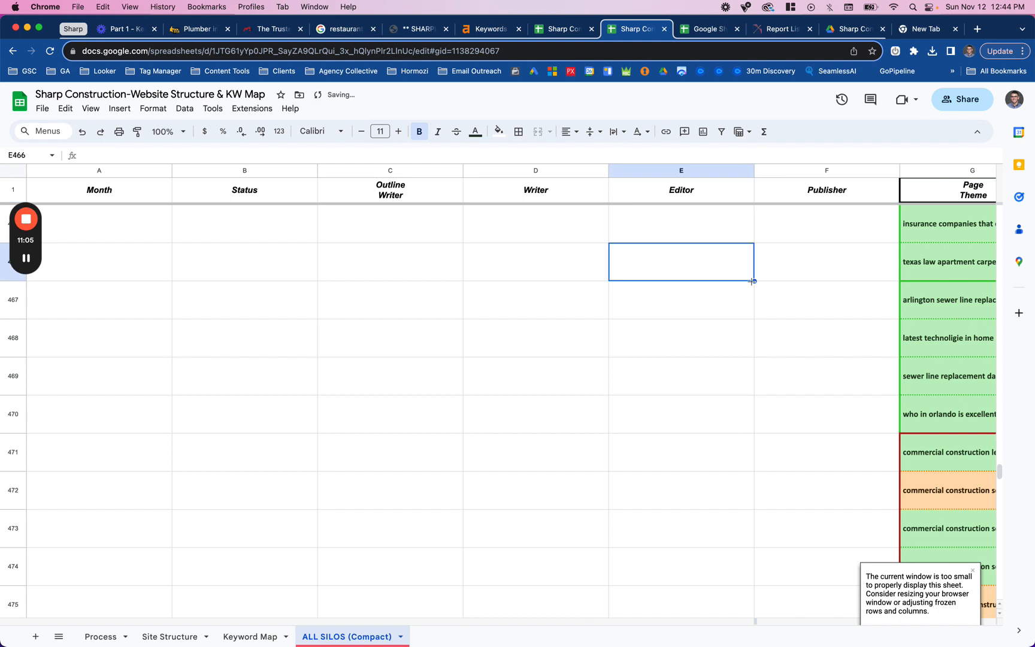
Insert a new column before Outline Writer and set its header to Task Owner on two lines.
click(390, 171)
right_click(391, 172)
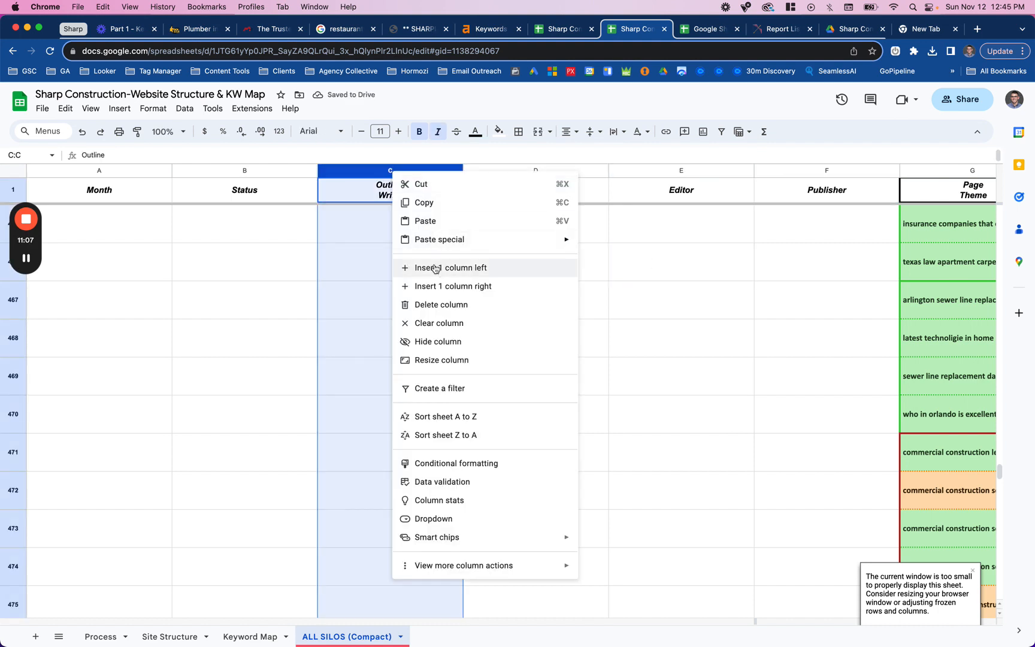
click(435, 274)
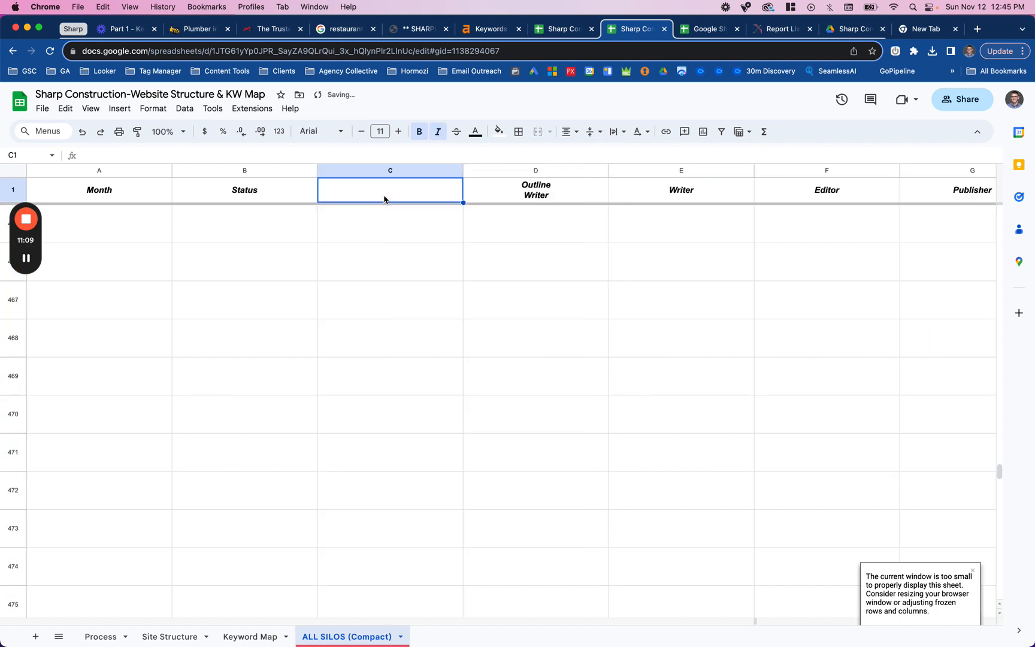
text(Task)
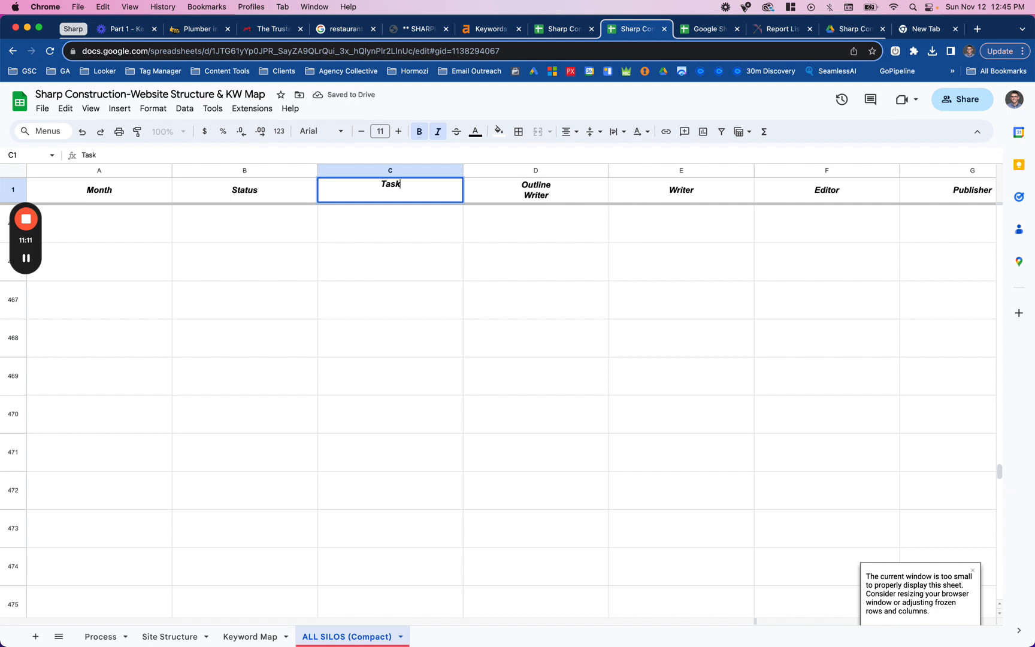
key(alt+Return)
text(Owner)
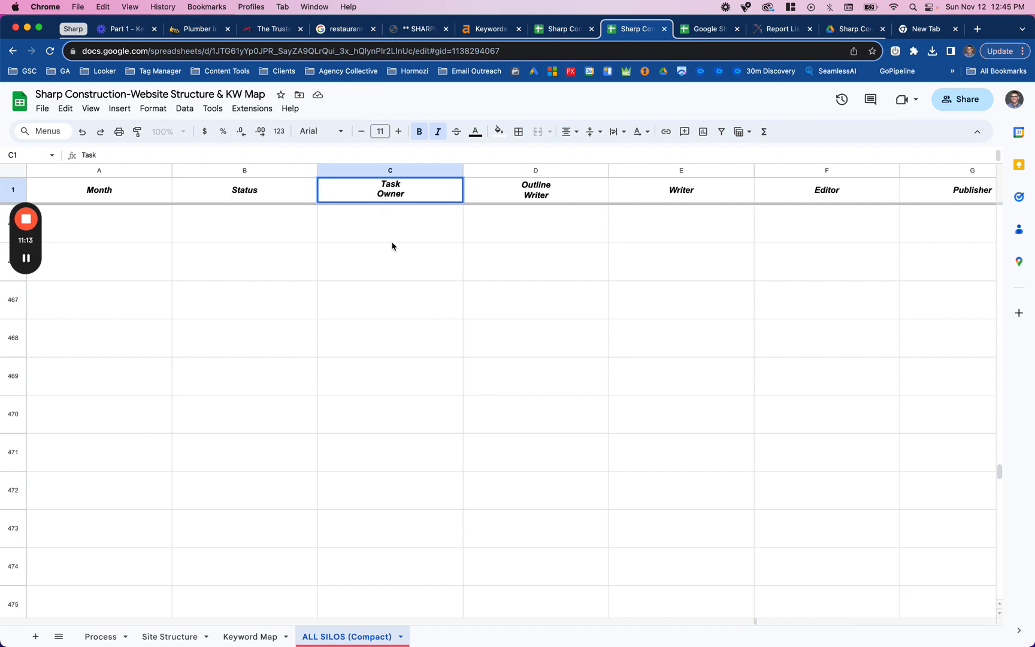
click(405, 218)
click(516, 225)
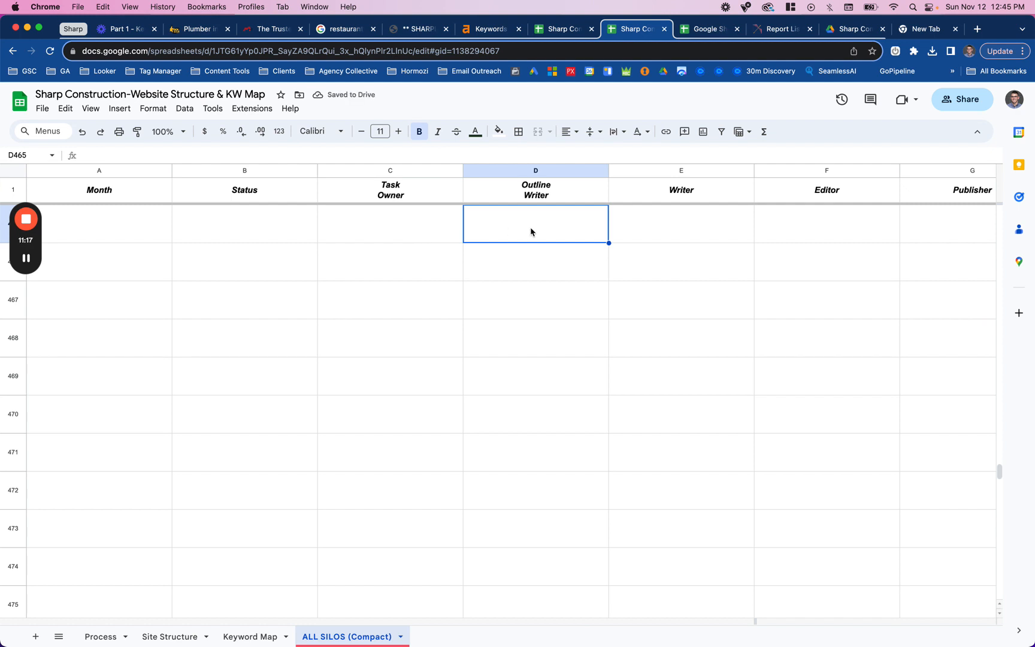
click(690, 219)
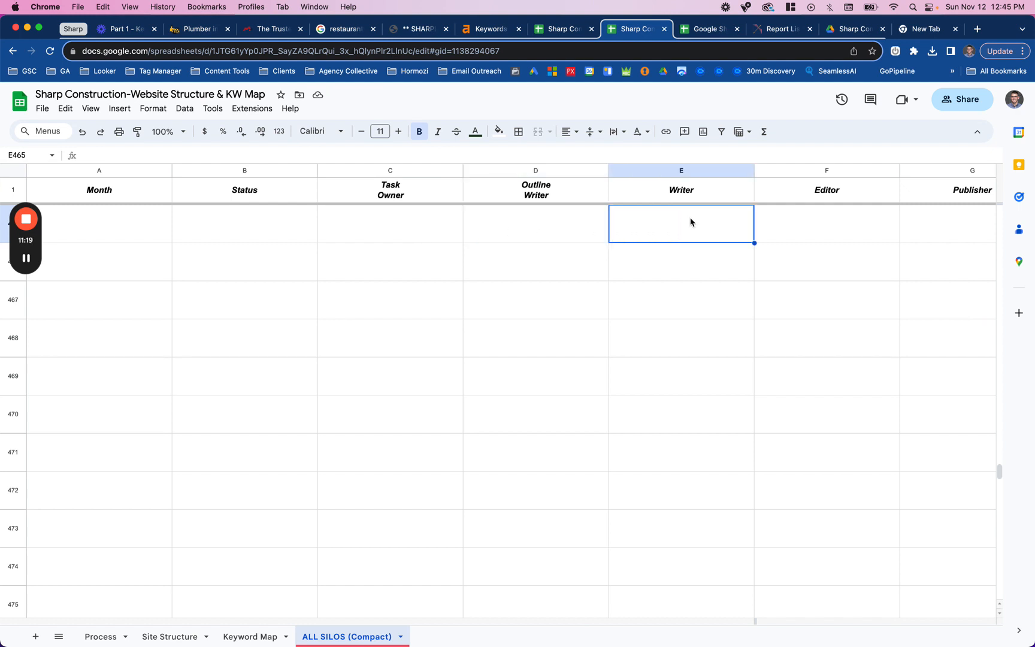
click(390, 226)
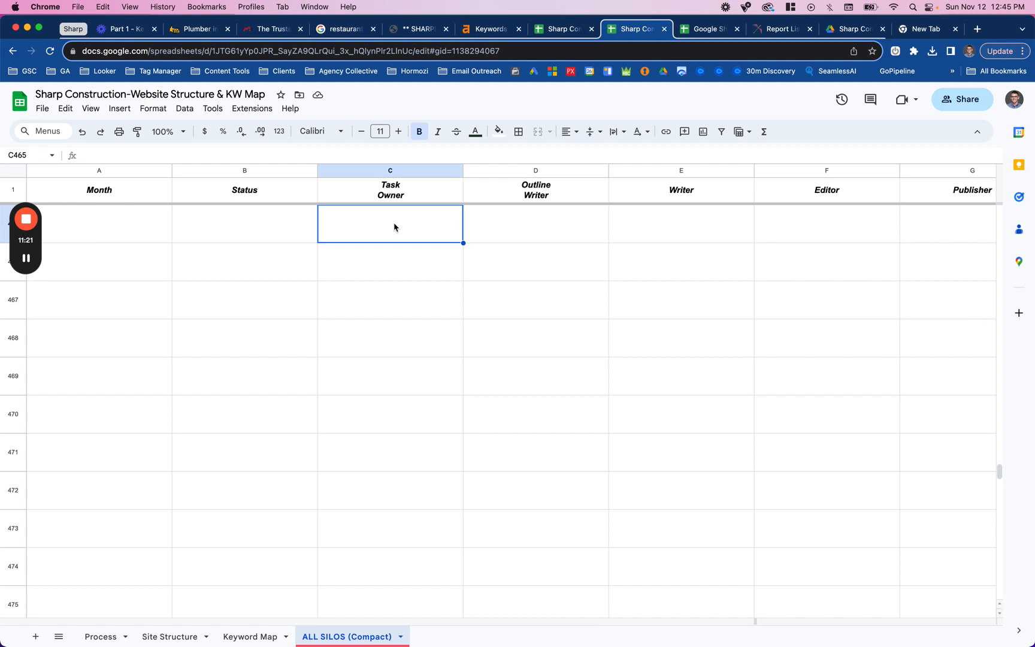
click(666, 224)
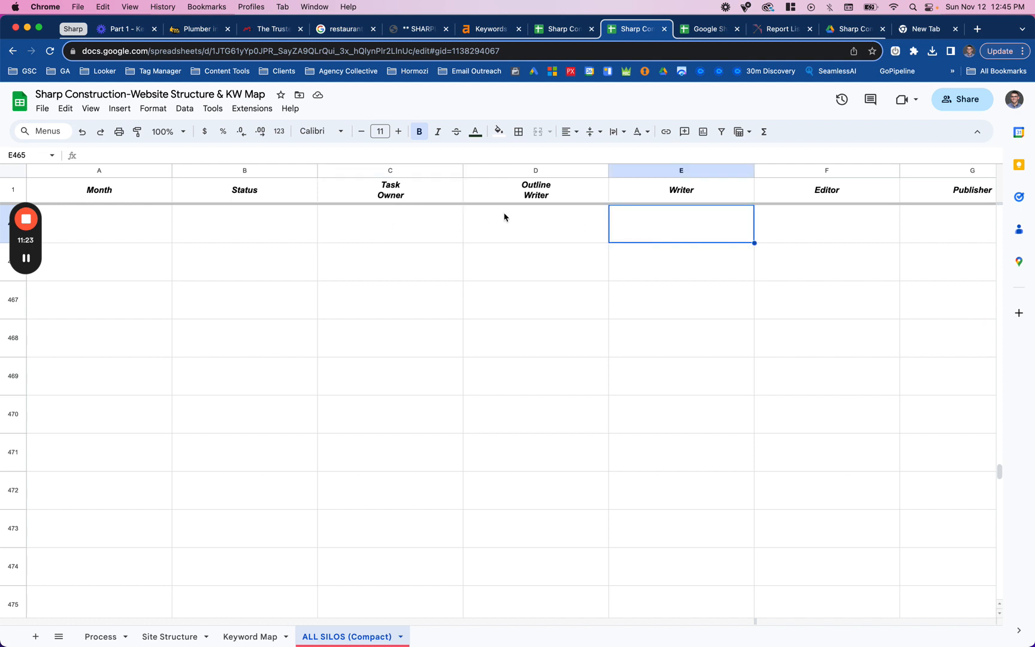
click(389, 212)
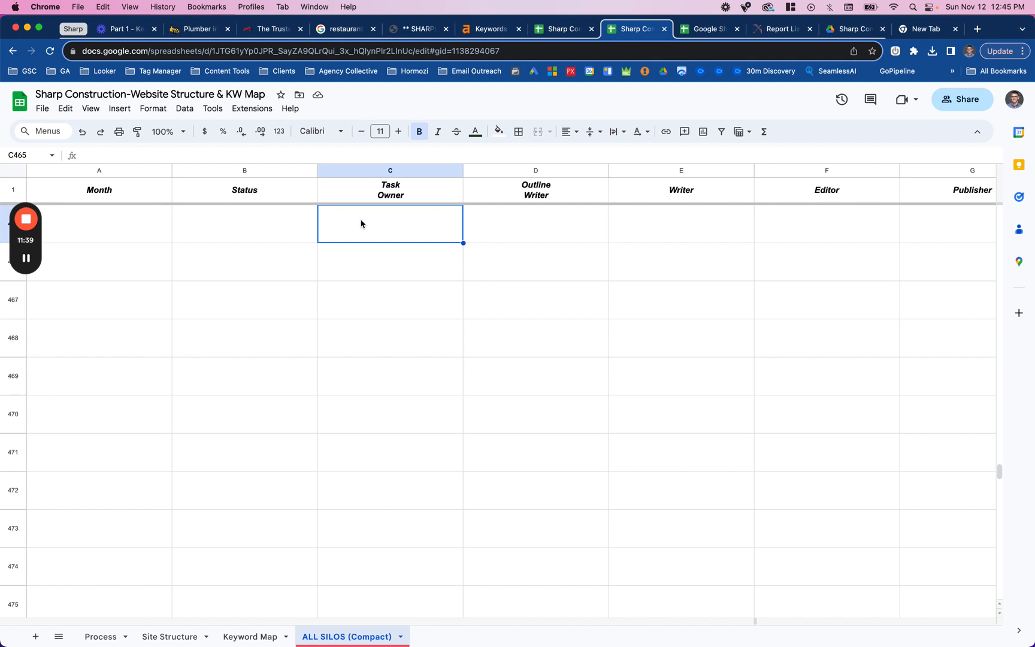
click(81, 175)
key(shift+Right)
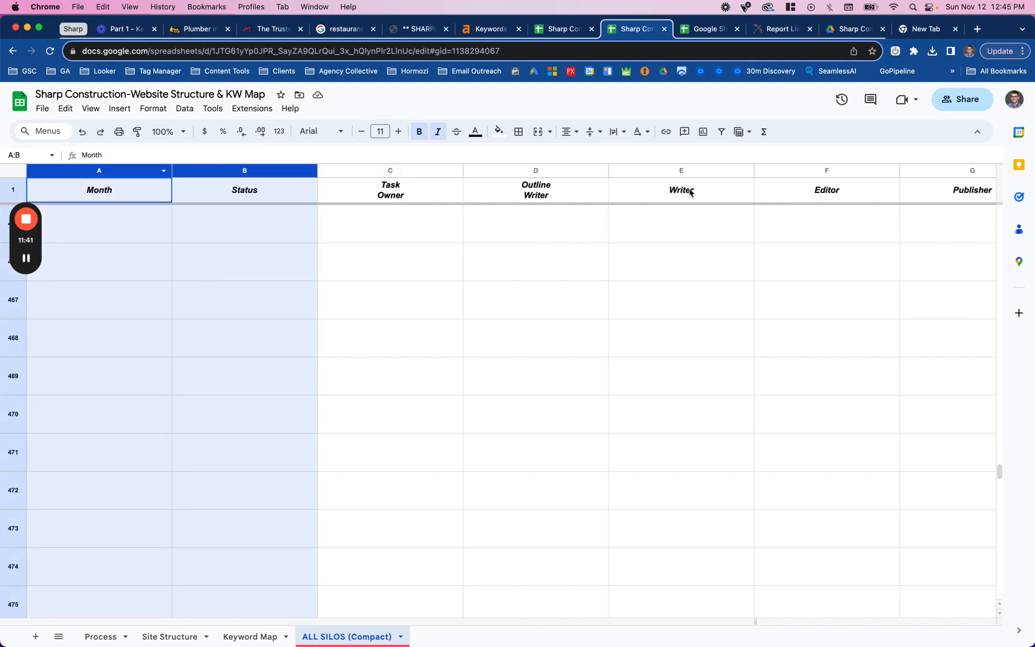
click(892, 213)
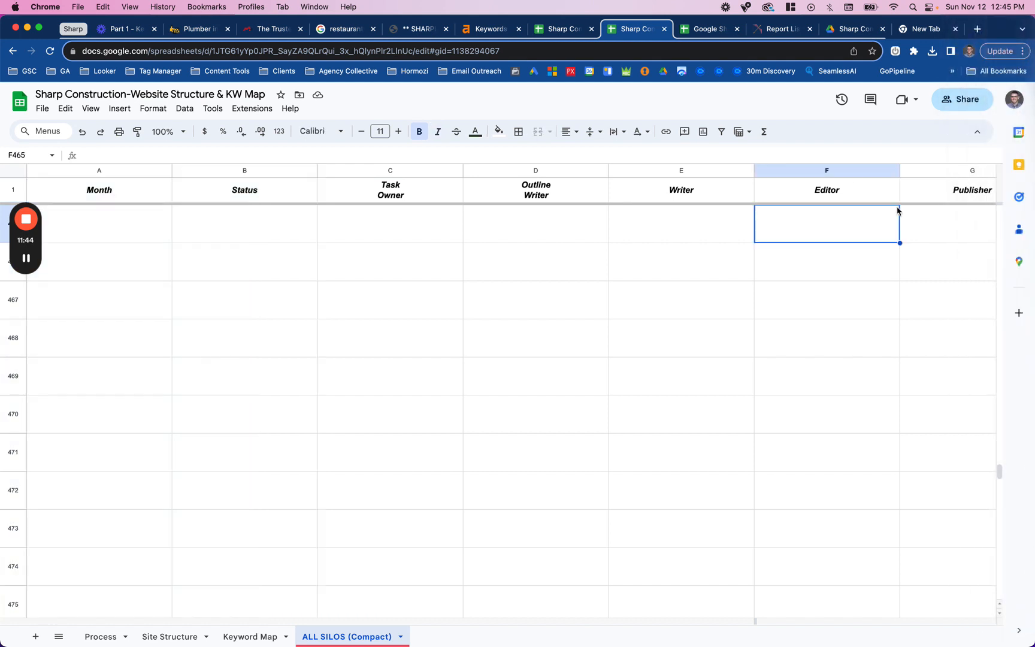
click(882, 270)
scroll(882, 271, up, 1)
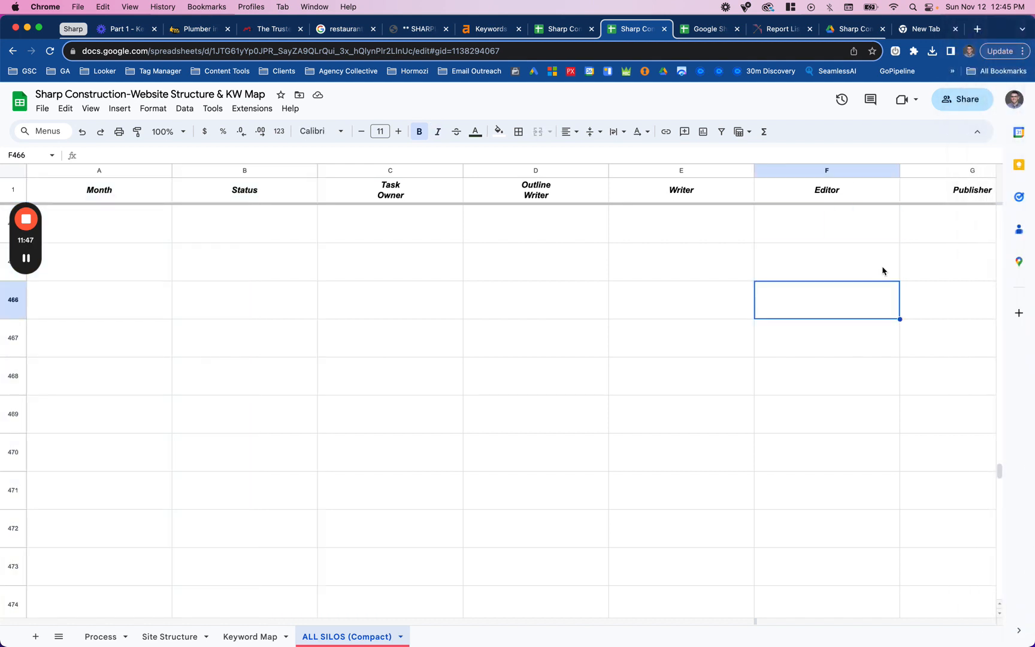
right_click(478, 223)
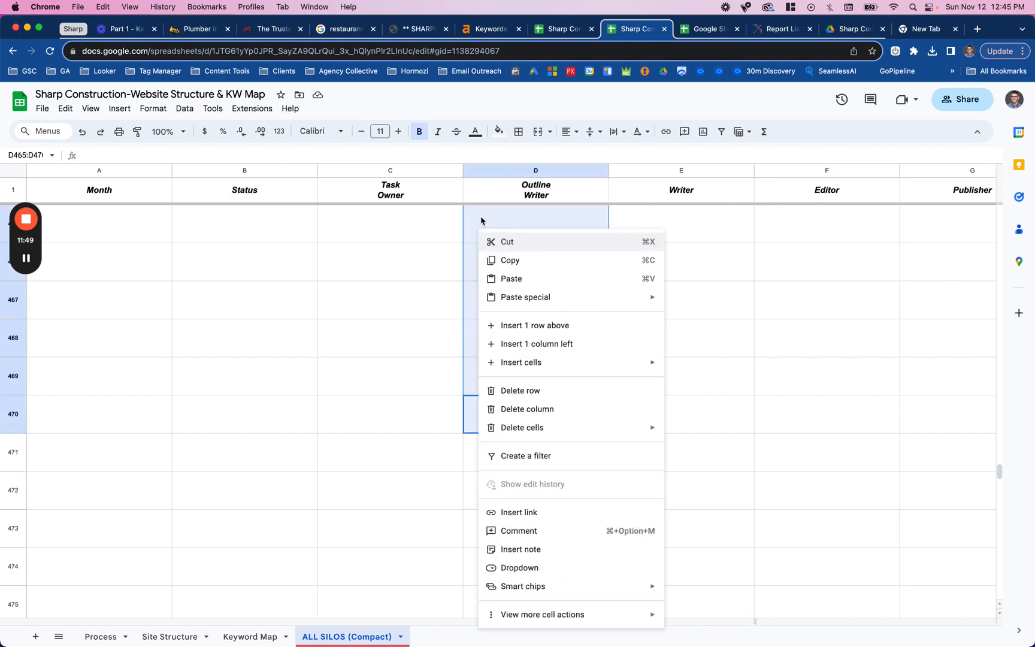
click(370, 308)
Fit the widths of columns A through G, Month to Publisher, to their header text.
scroll(370, 308, up, 10)
scroll(370, 309, up, 8)
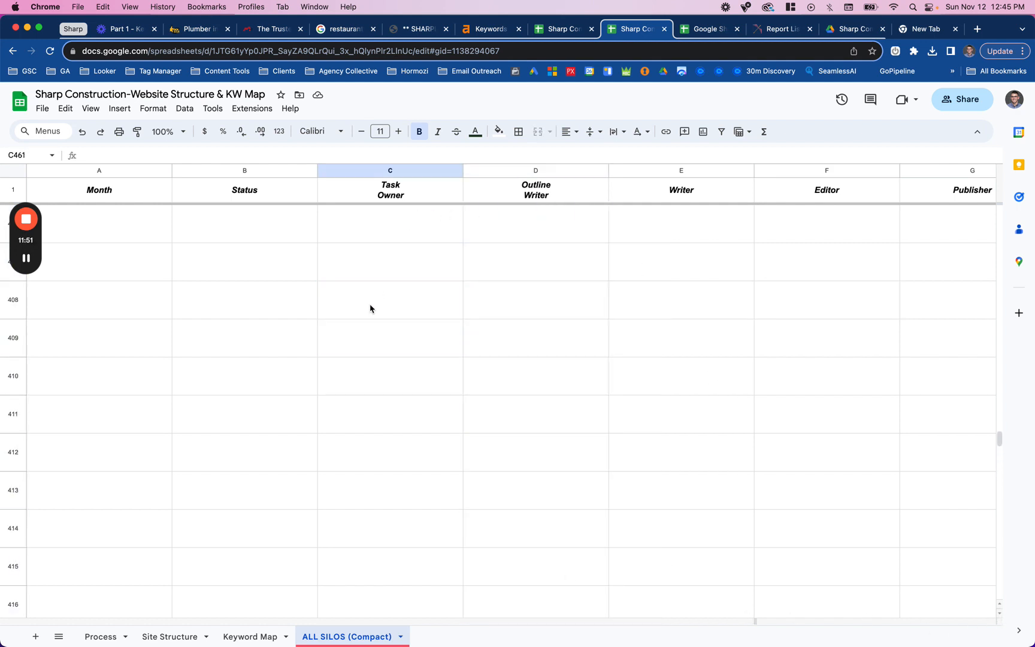
click(370, 309)
key(ctrl+Up)
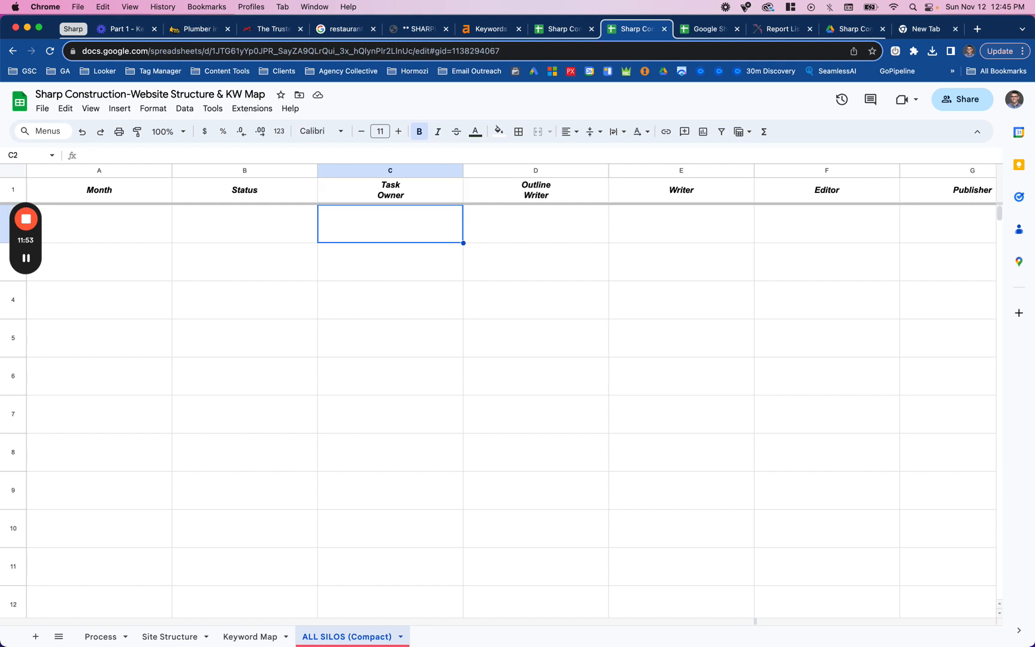
click(941, 169)
key(super+shift+Left)
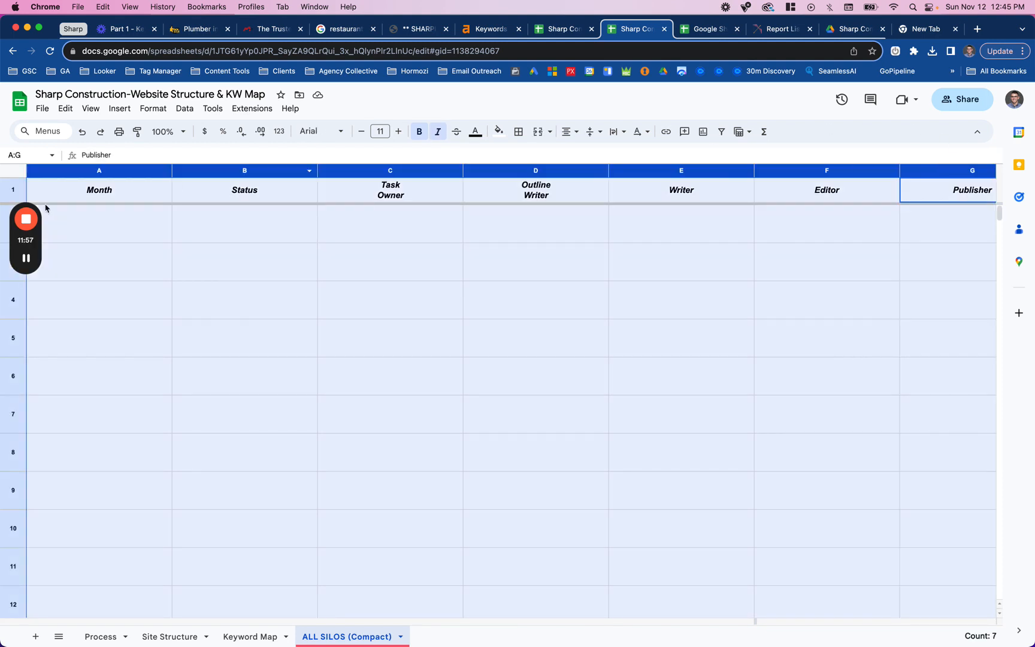
double_click(170, 172)
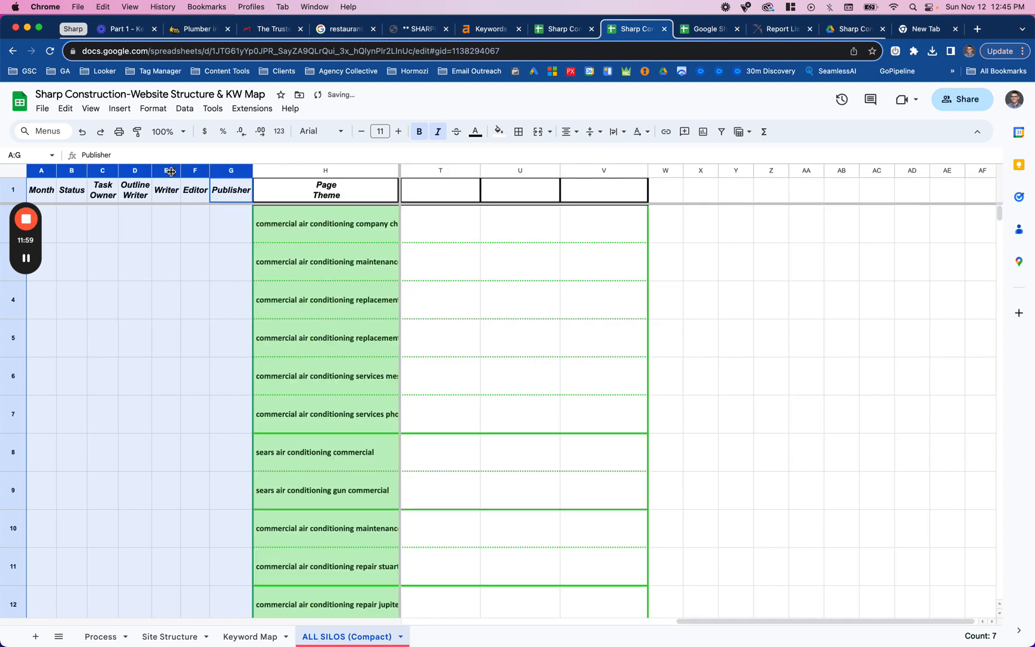
click(232, 225)
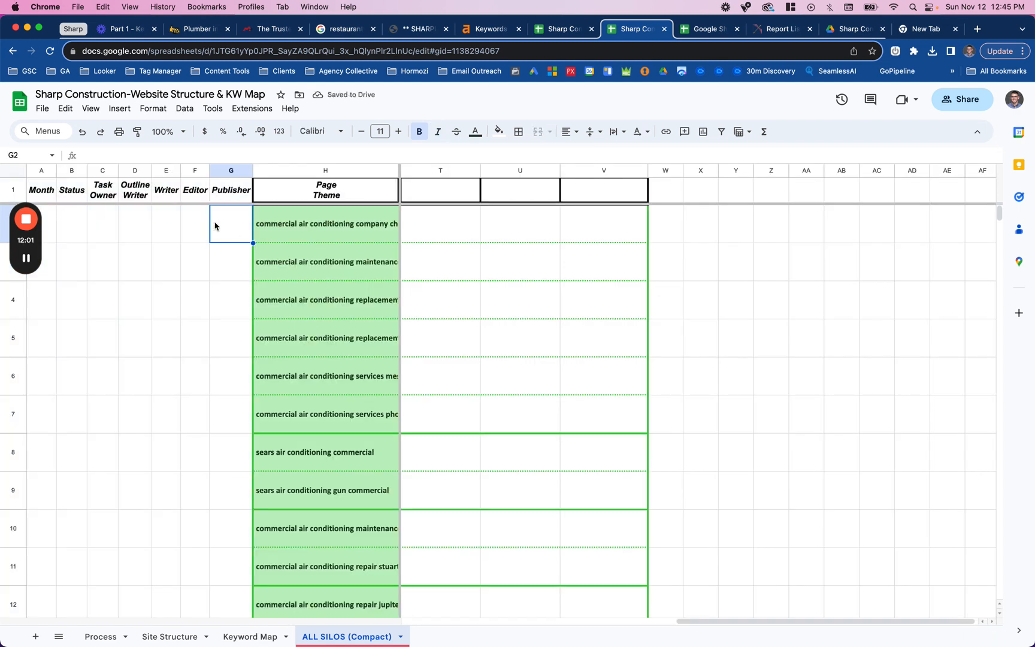
Insert a blank column between the Publisher and Page Theme columns.
click(231, 171)
right_click(232, 172)
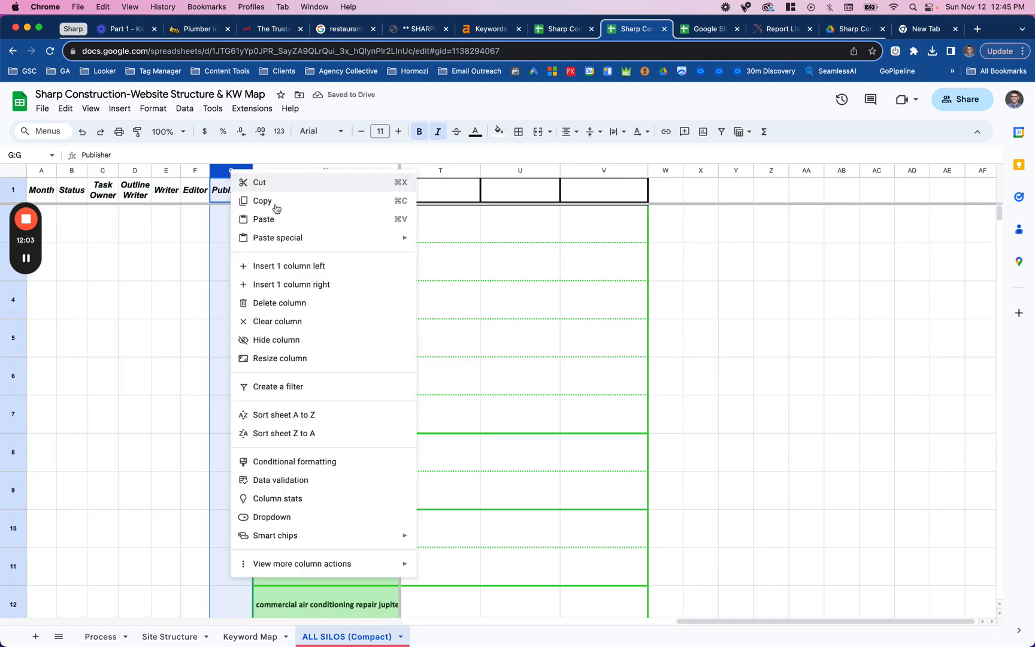
click(280, 285)
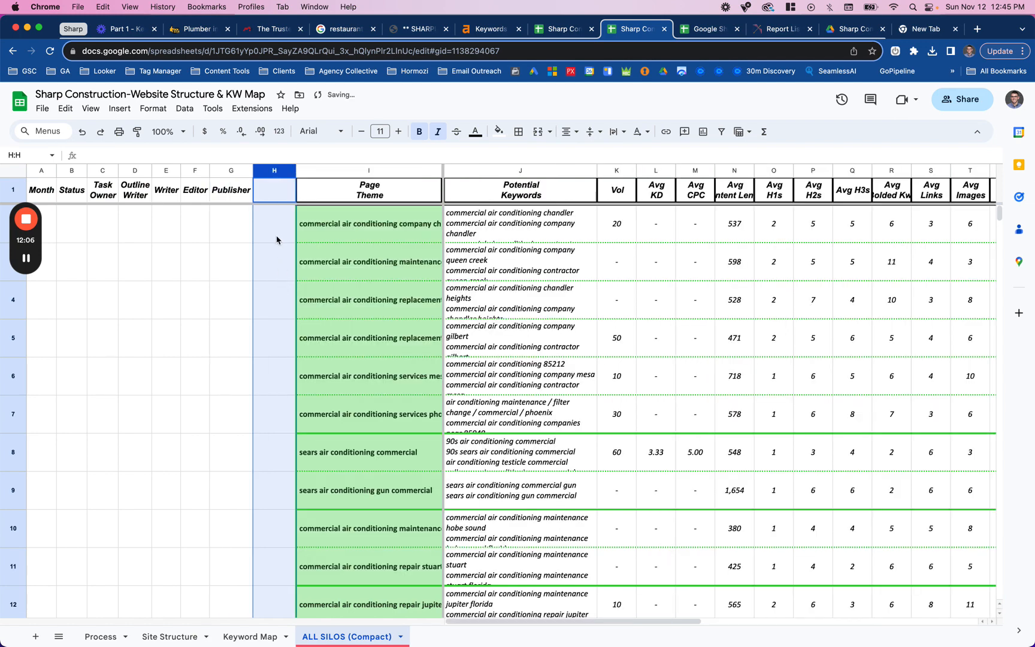
Insert three blank columns after the Publisher column, ahead of Page Theme.
click(166, 171)
shift+click(216, 171)
right_click(216, 171)
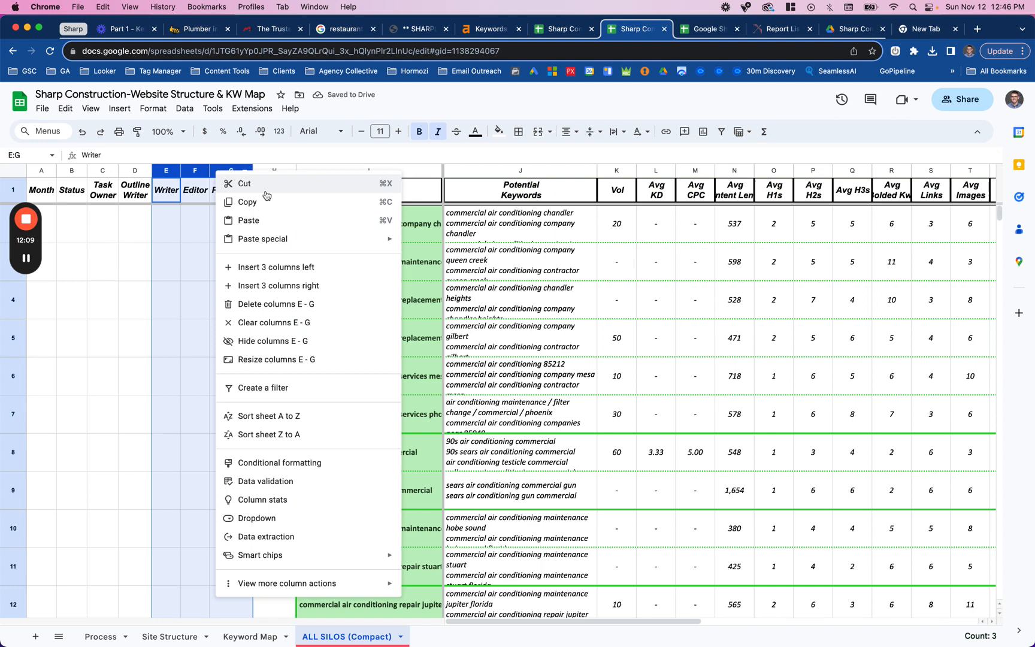
click(275, 276)
Enter the two-line headers Outline Link in H1 and Doc Link in I1.
click(277, 196)
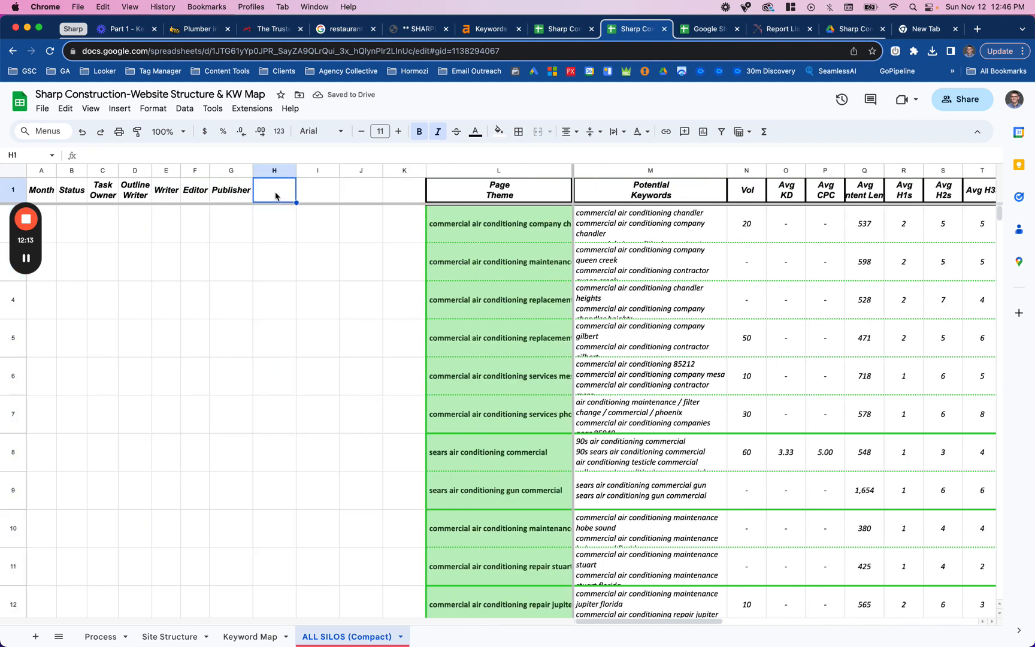
text(Outline)
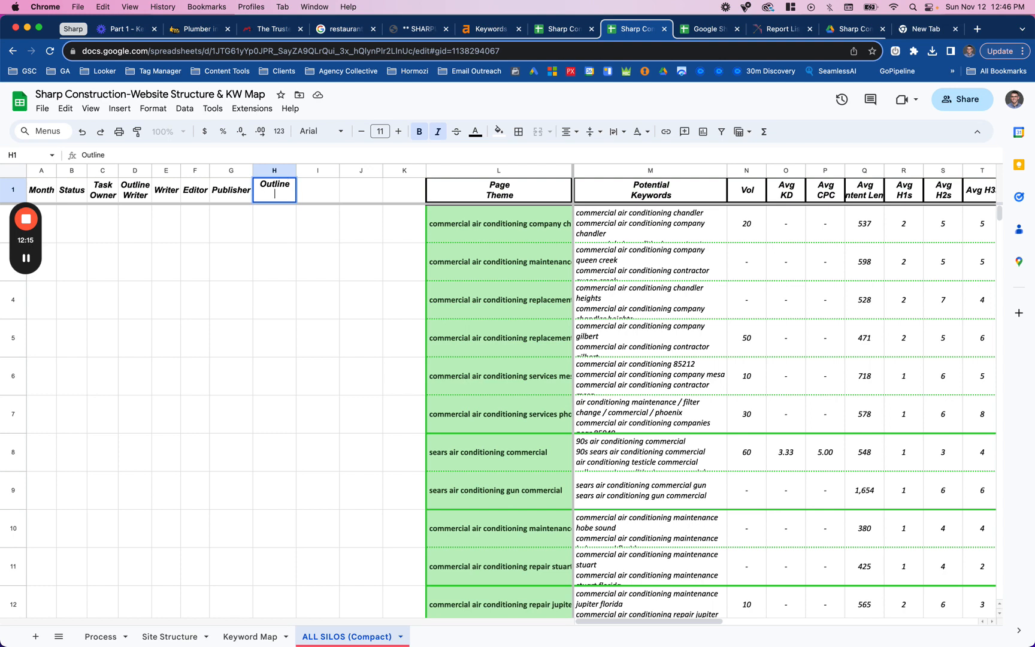
text( Link)
click(289, 234)
click(325, 189)
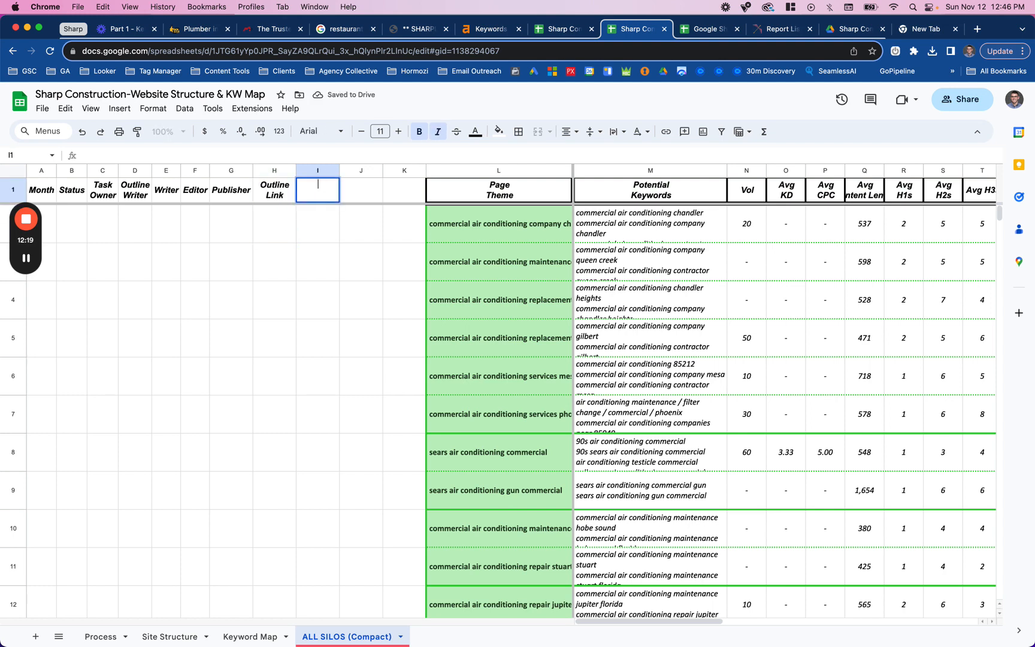
text(Doc Link)
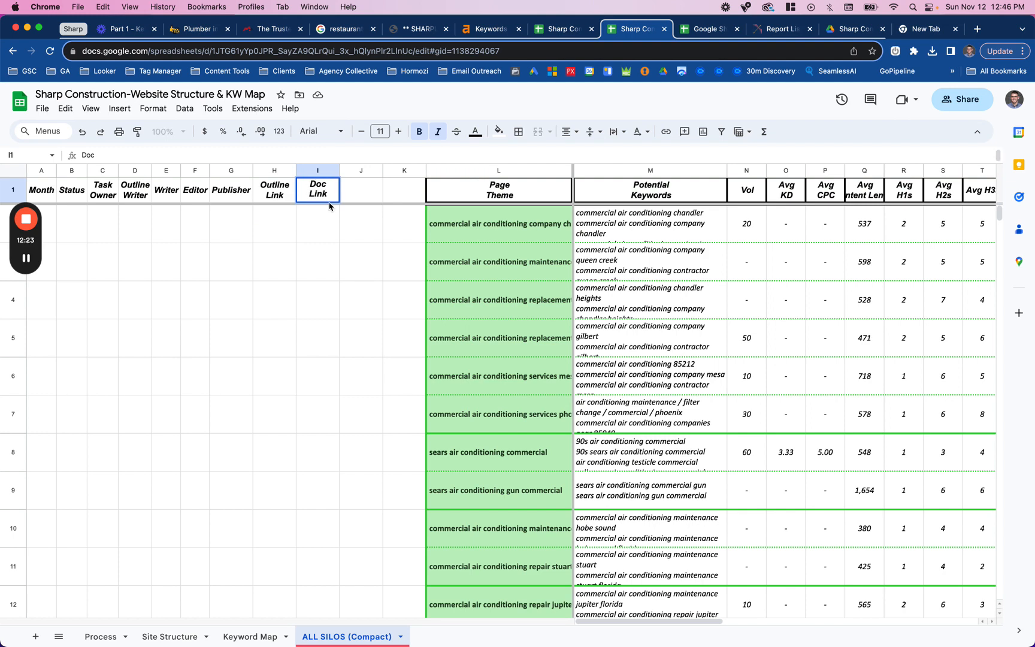
Enter the two-line header Live URL in J1 and the header Folder in K1.
click(361, 193)
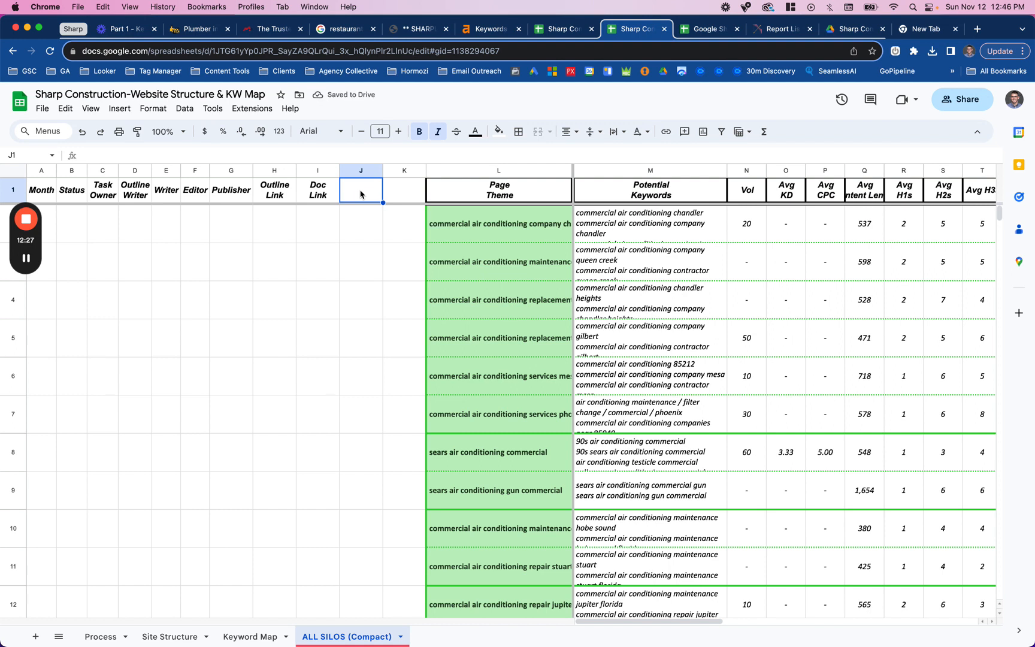
text(Live URL)
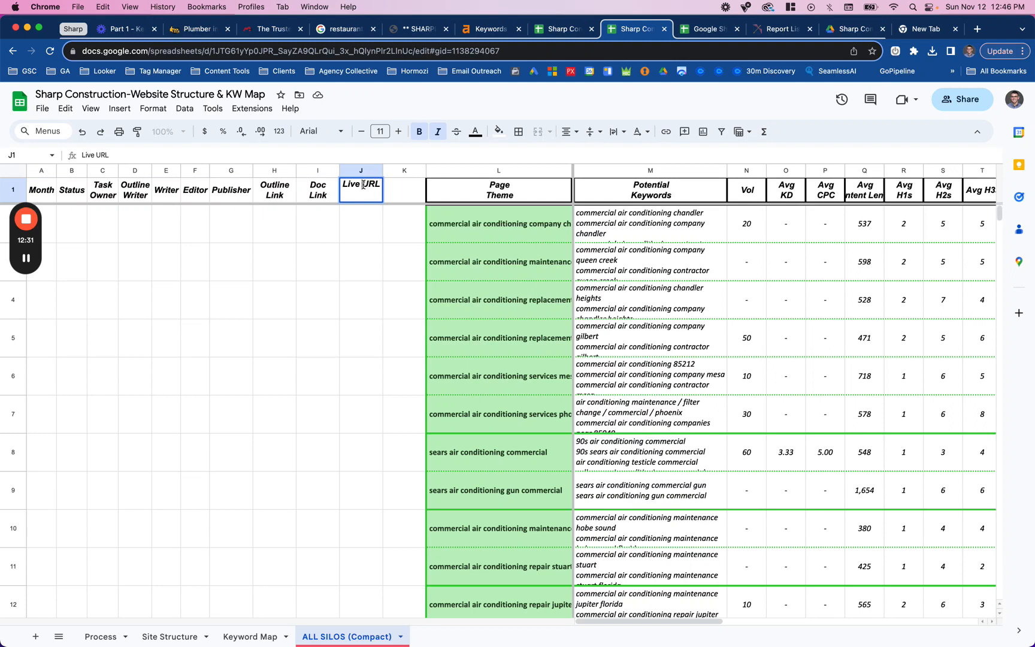
key(Return)
click(407, 196)
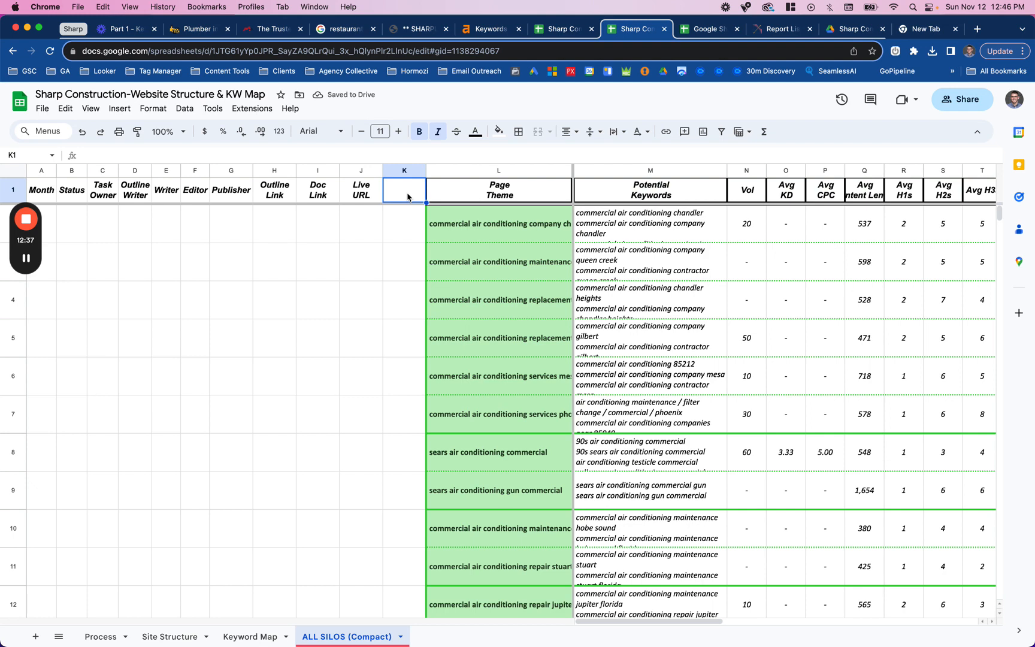
text(Folder)
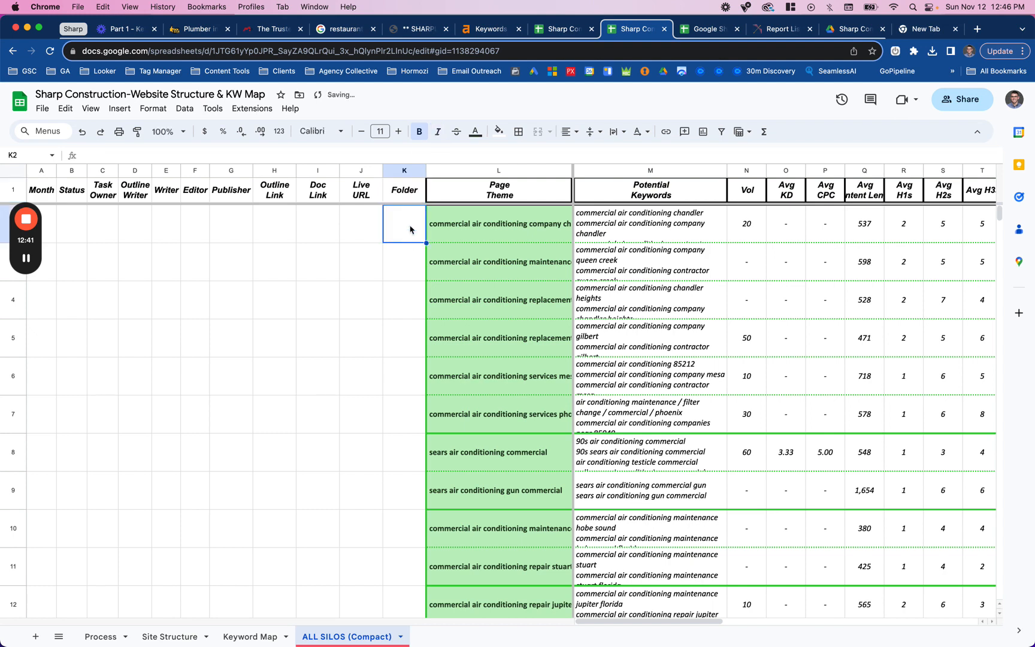
Insert a column after the Folder column and set its header to Cat. 1.
click(405, 170)
right_click(405, 173)
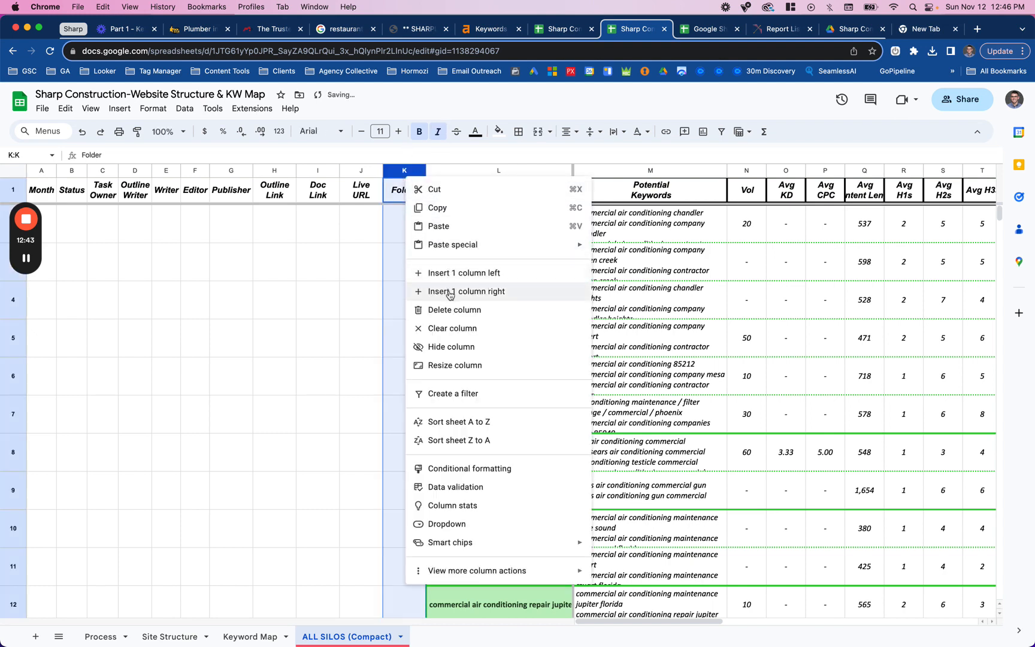
click(448, 291)
click(452, 194)
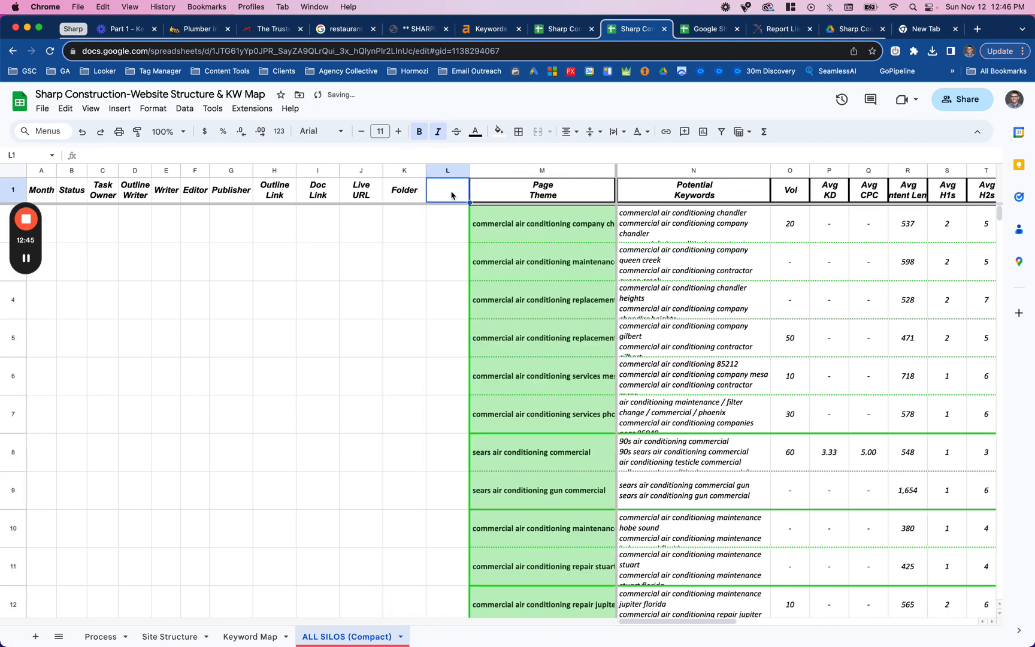
text(Category 1)
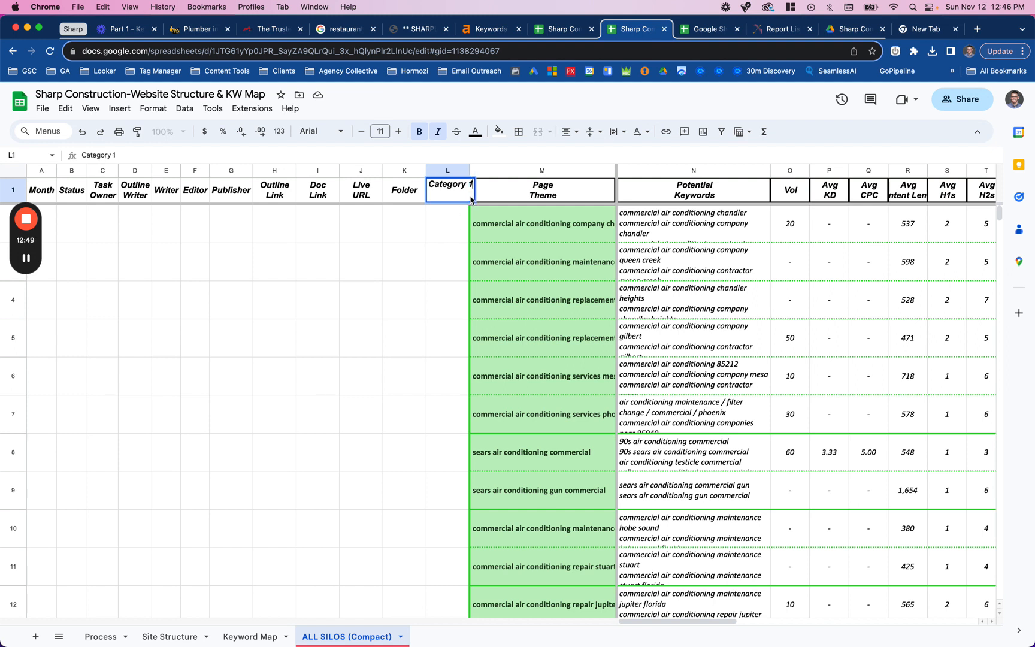
key(BackSpace)
key(BackSpace)
key(BackSpace)
key(BackSpace)
key(BackSpace)
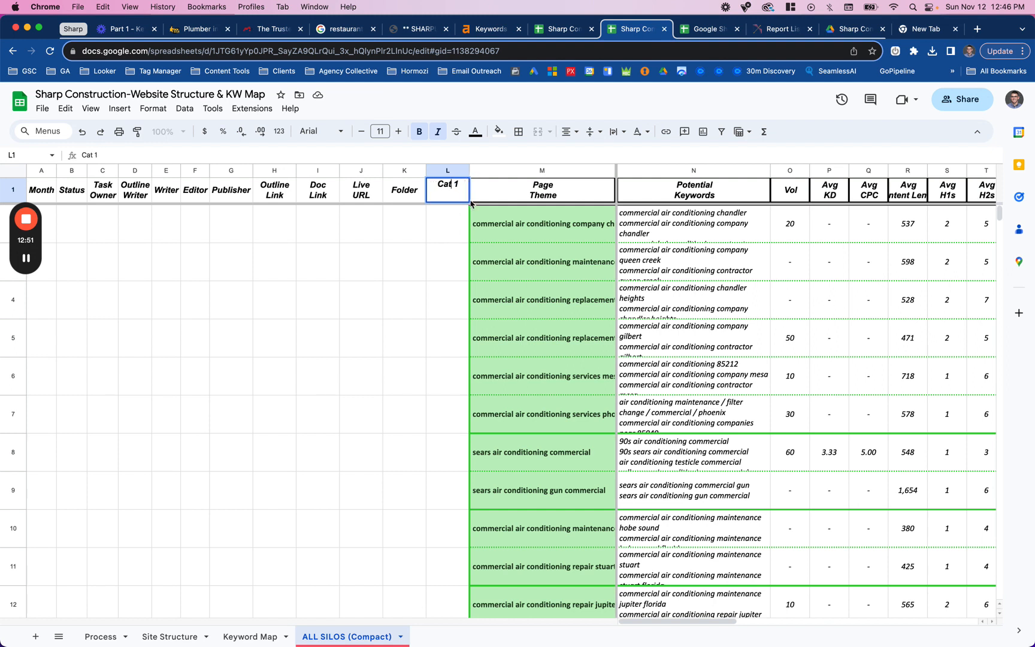
text(.)
key(Return)
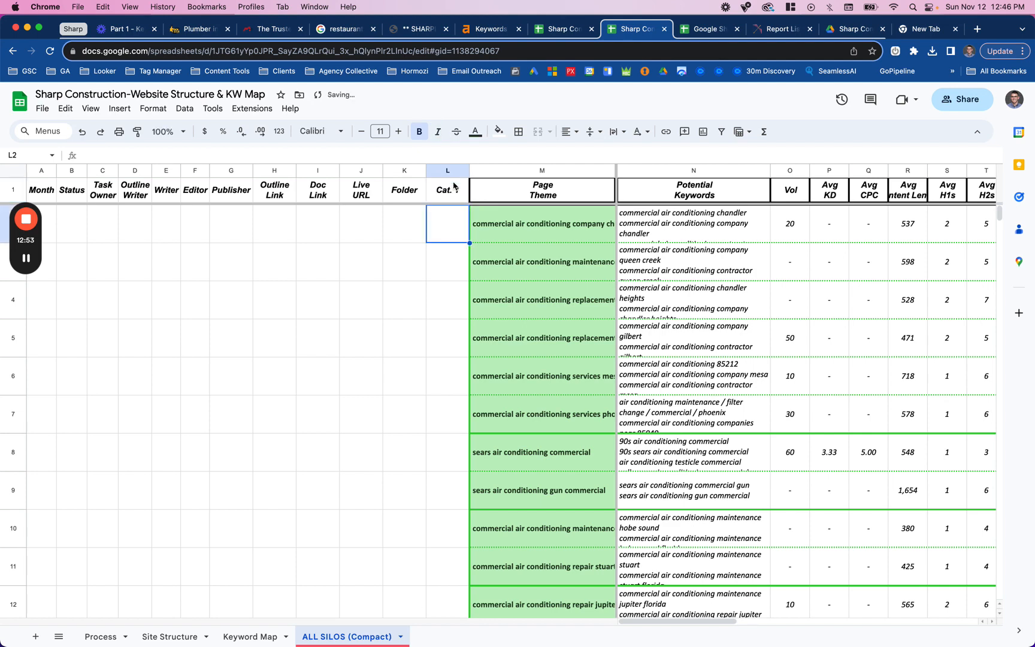
Insert a column after the Cat. 1 column and set its header to Cat. 2.
click(448, 171)
right_click(448, 171)
click(544, 291)
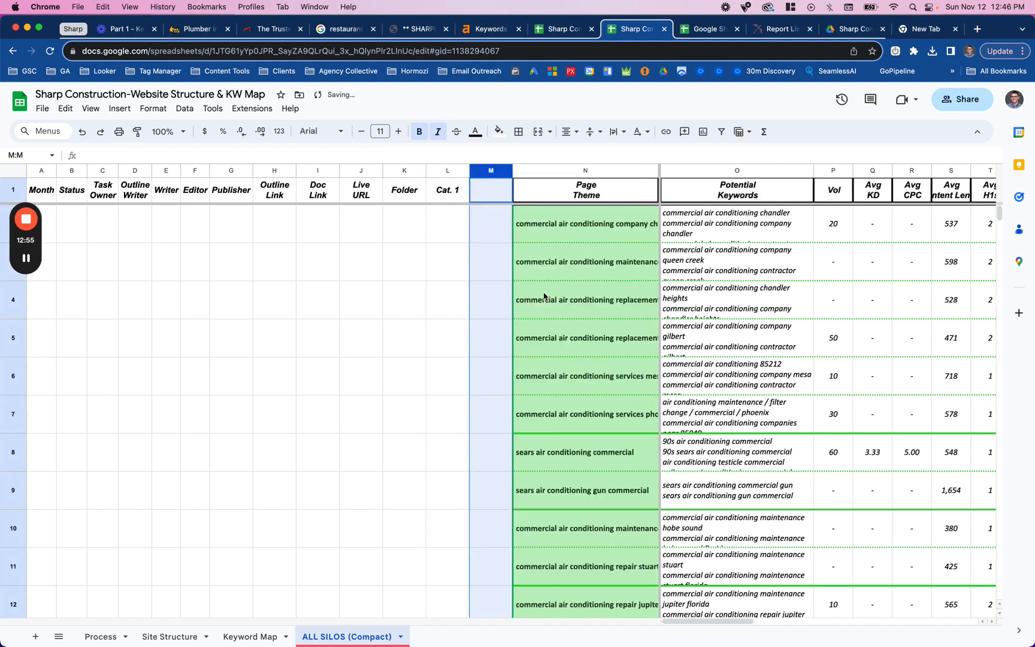
click(494, 196)
text(cat)
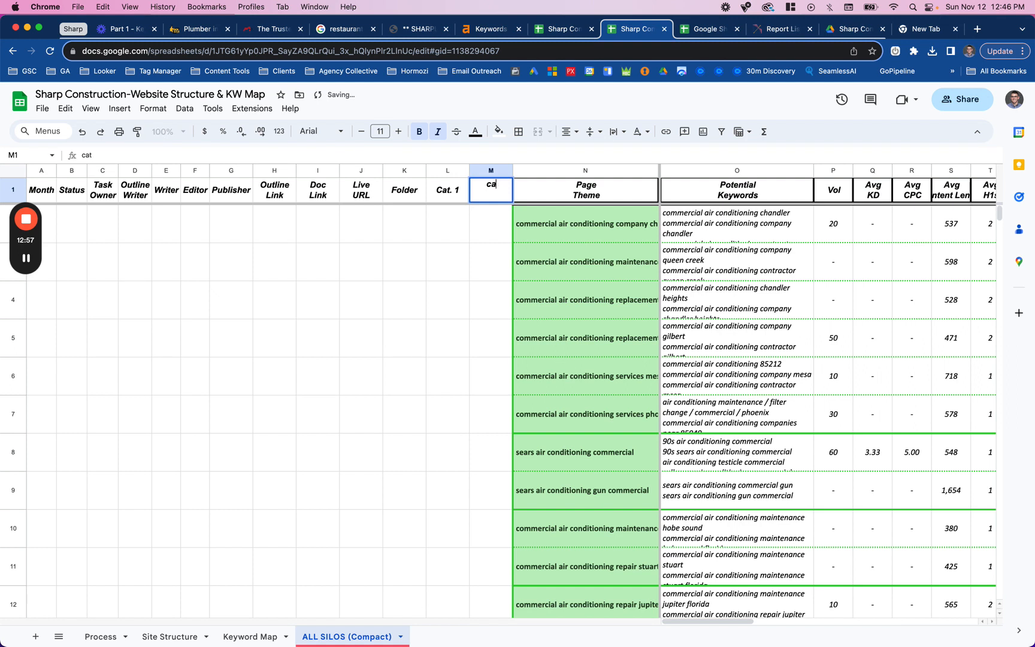
key(BackSpace)
key(BackSpace)
key(BackSpace)
text(Cat. 2)
click(443, 303)
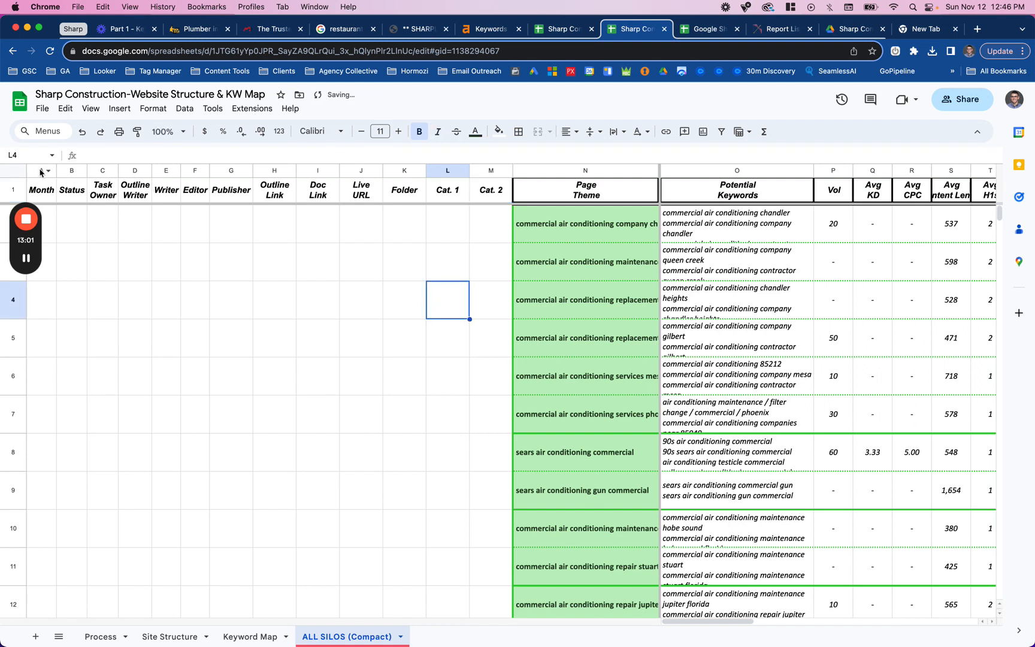
Widen columns A through M, Month to Cat. 2, to one equal width.
drag(41, 171, 521, 171)
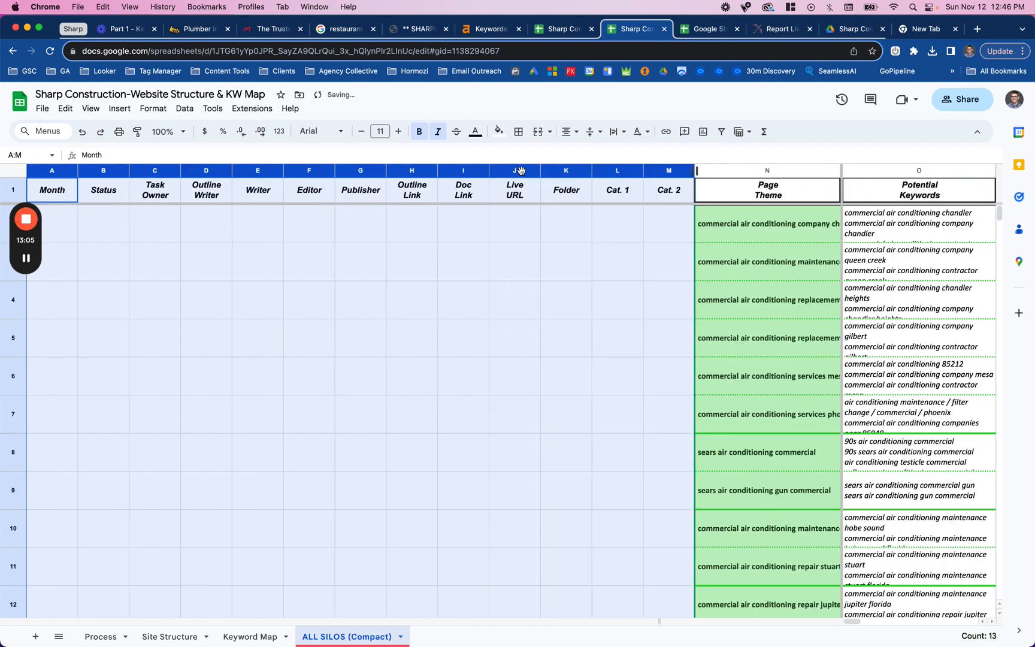
click(496, 282)
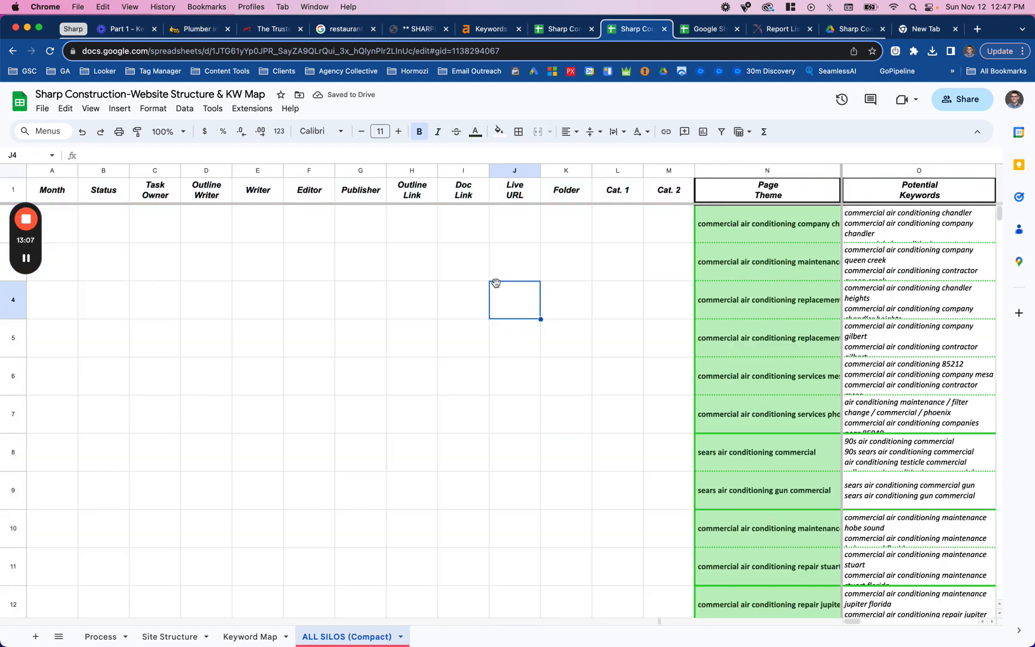
Wrap the text in the Page Theme and Potential Keywords columns.
drag(731, 175, 881, 178)
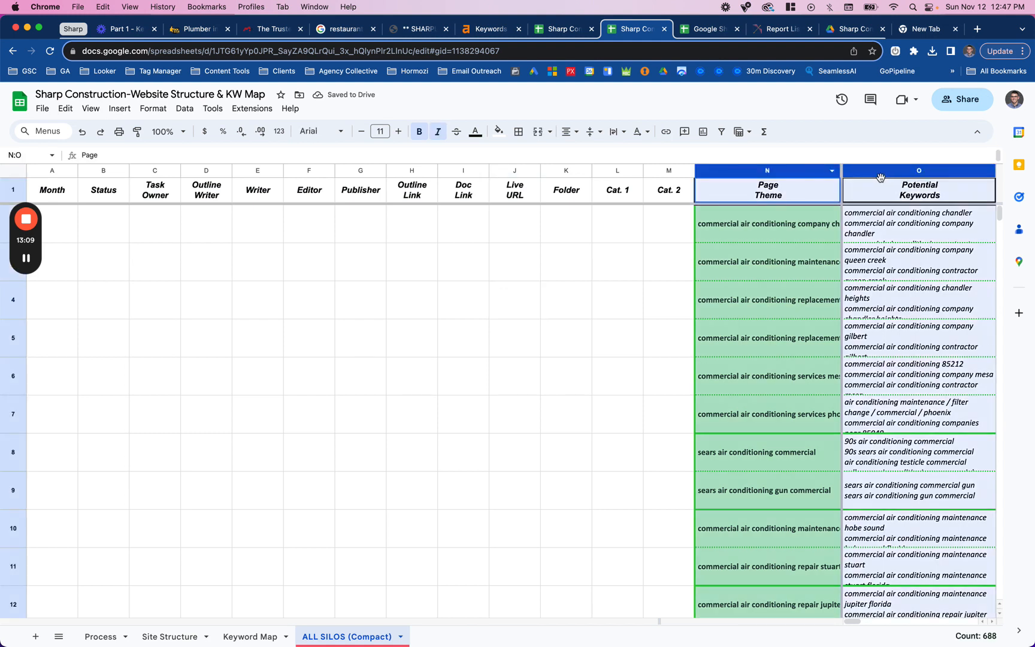
click(617, 132)
click(632, 155)
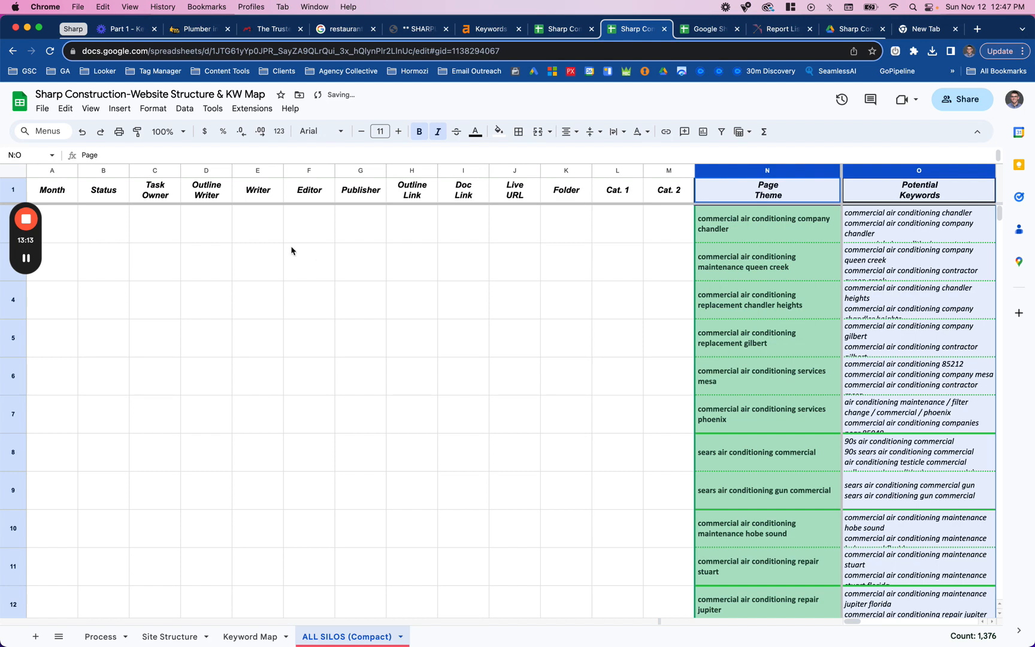
Remove bold and italic formatting from the entire sheet.
click(16, 172)
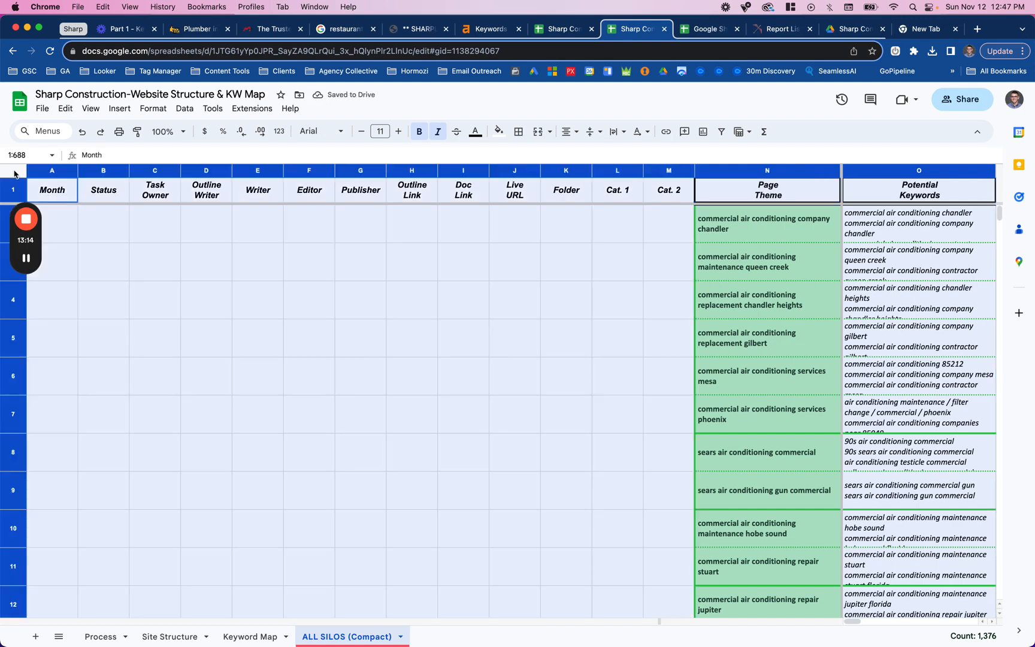
click(419, 132)
click(438, 132)
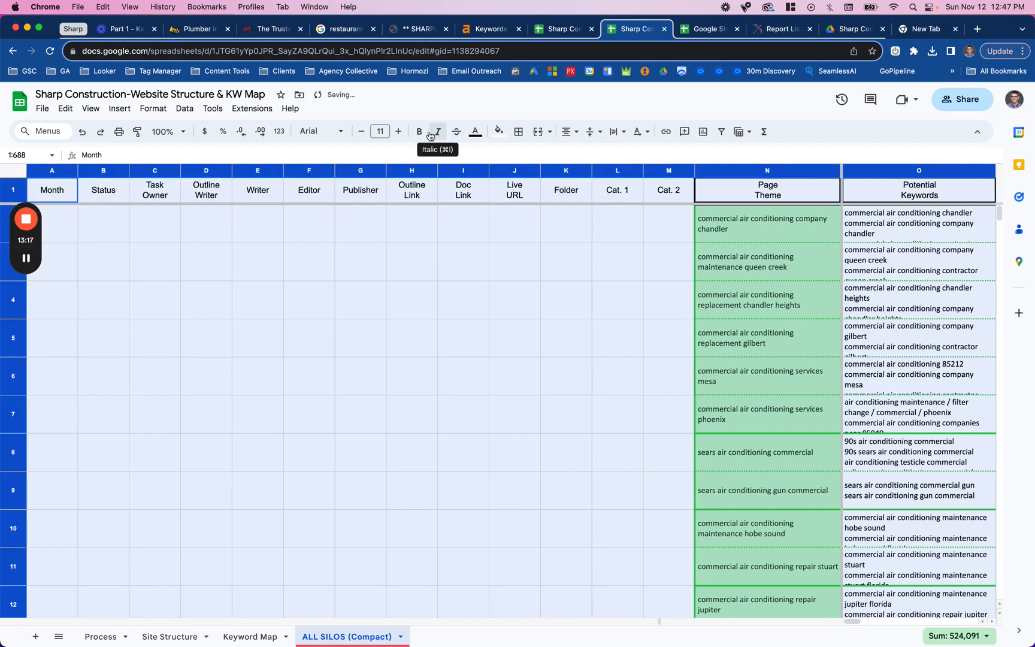
click(366, 264)
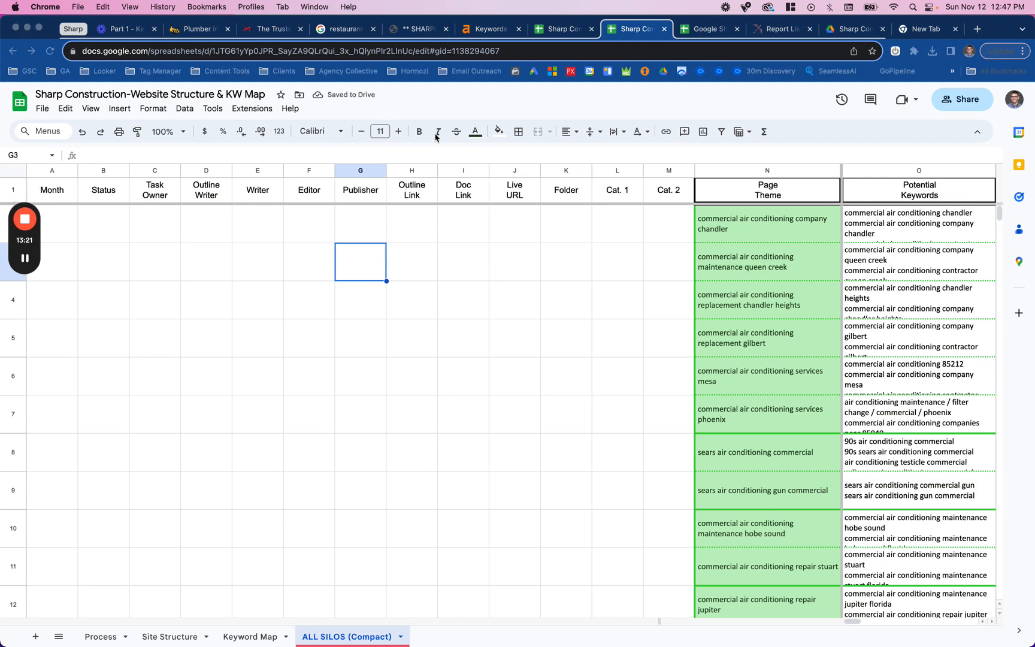
Make the header text in row 1 bold.
drag(23, 193, 55, 516)
click(15, 189)
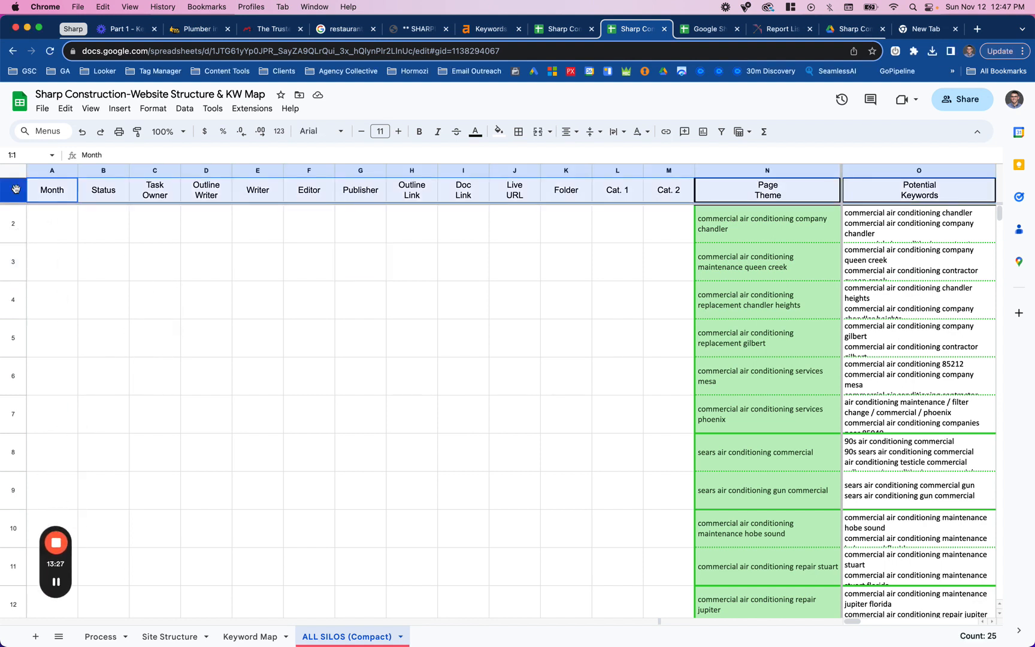
click(352, 316)
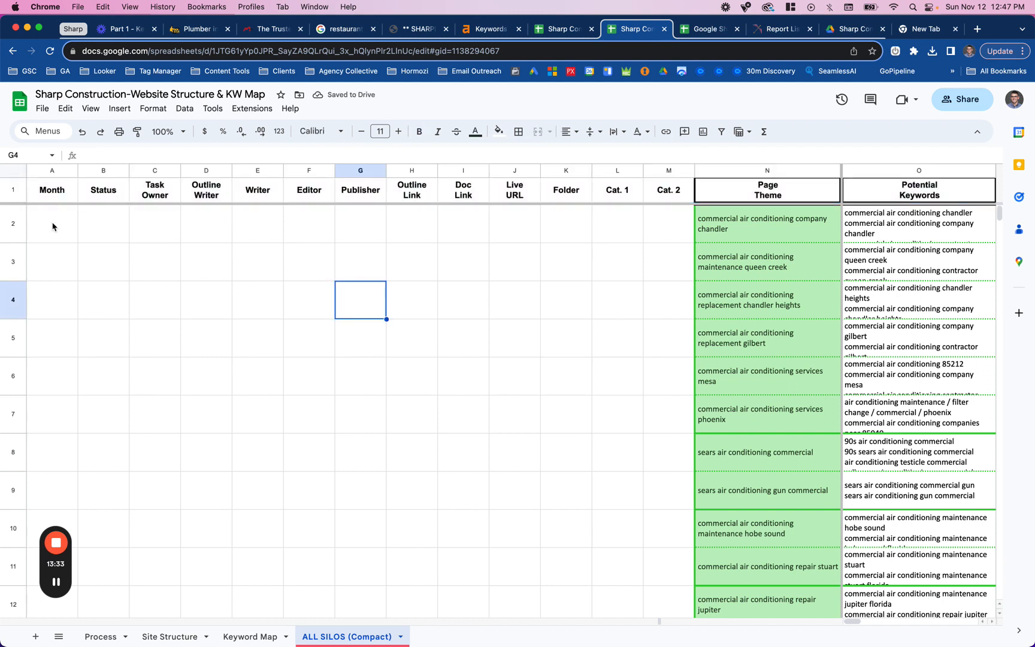
Fill the header row with dark teal and set its text color to white.
click(13, 197)
click(499, 131)
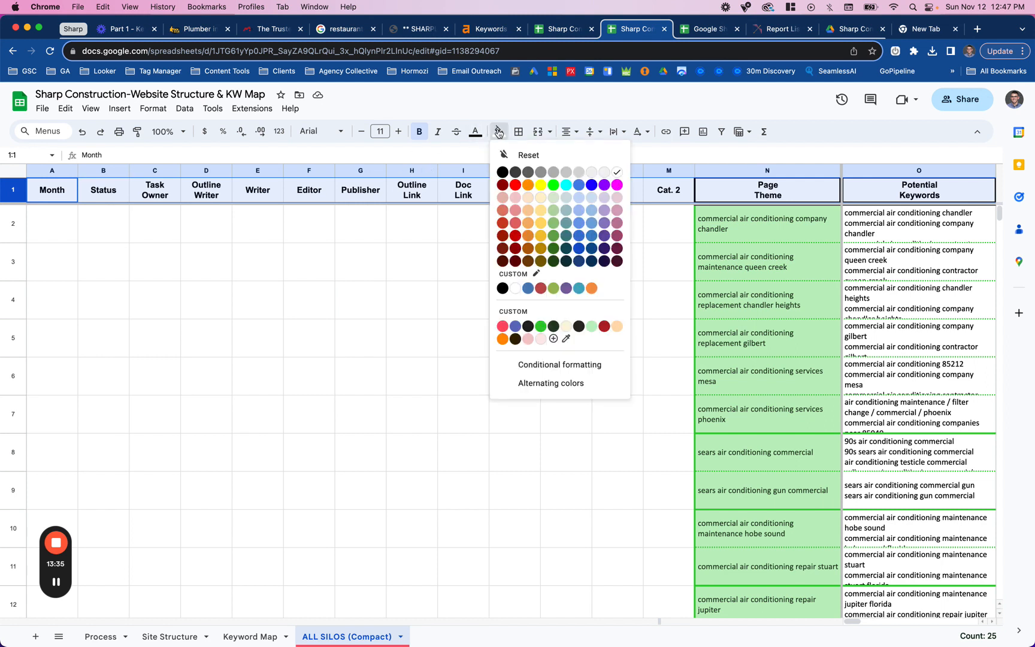
click(566, 249)
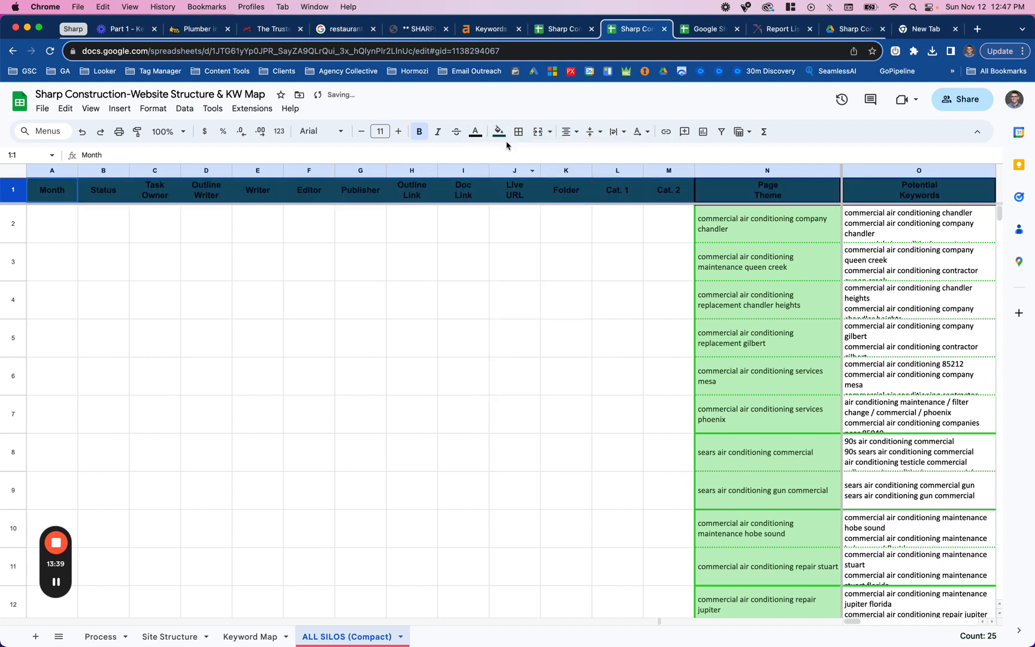
click(475, 131)
click(592, 170)
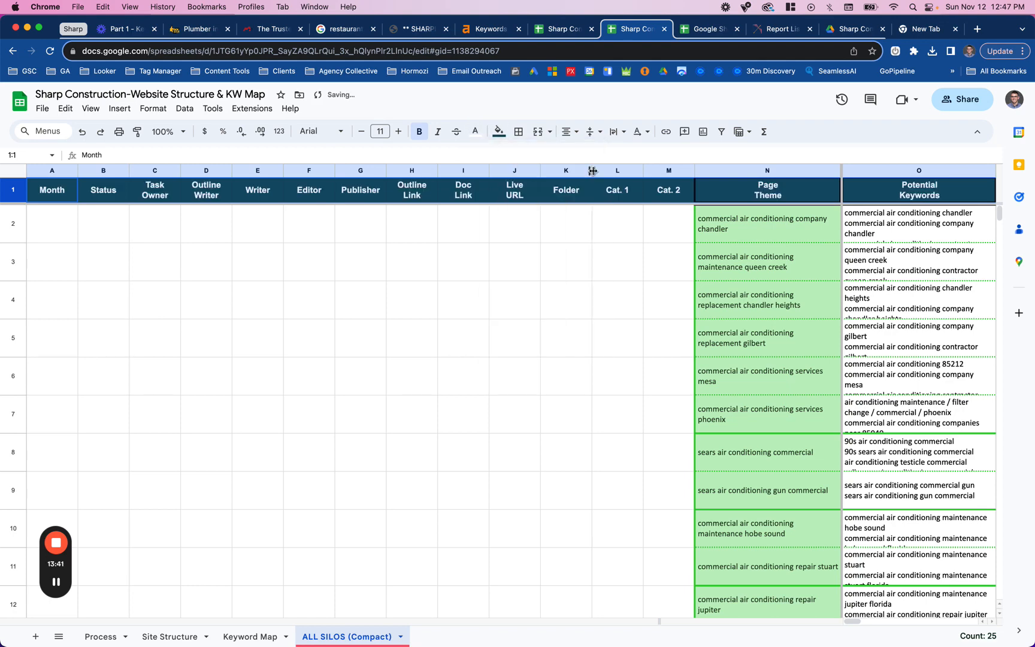
Create a dropdown in cell A2 under Month with the options Dec 23 and Jan 24.
right_click(70, 242)
mouse_move(119, 426)
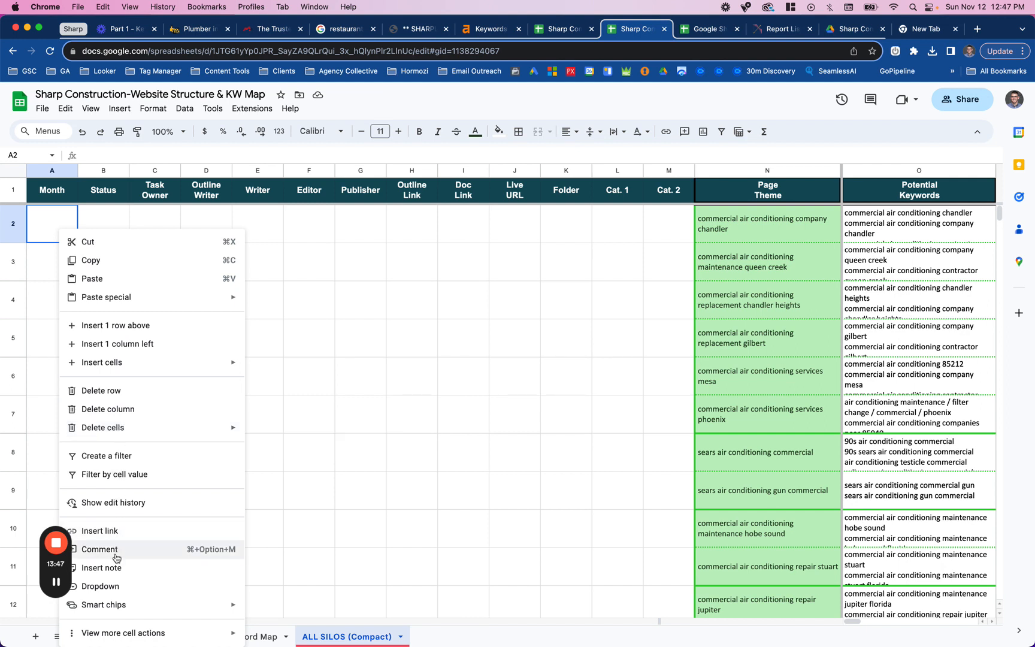
click(111, 585)
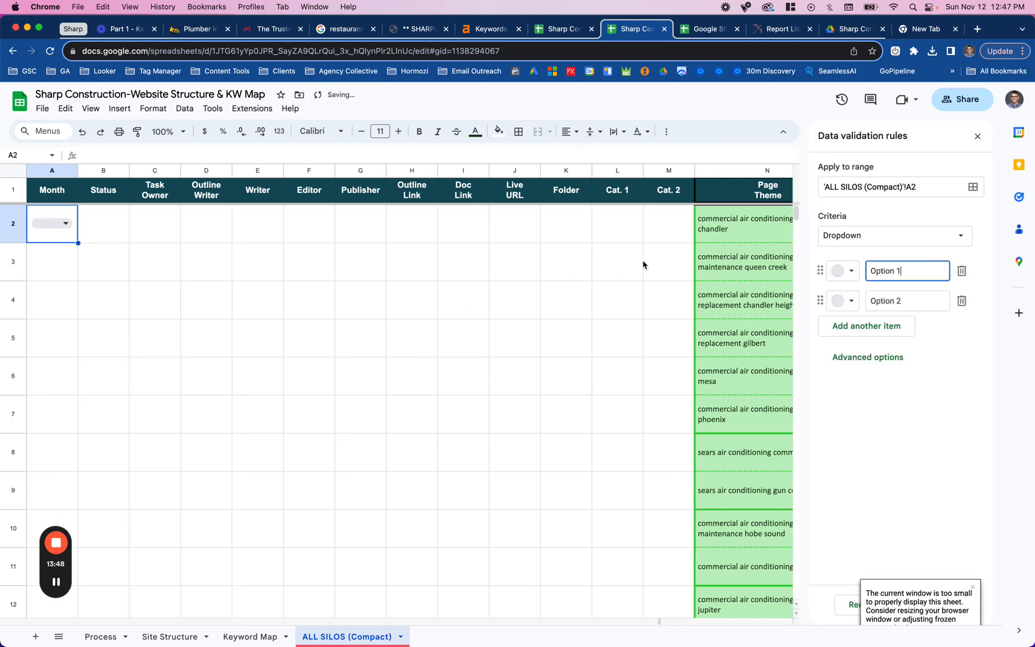
triple_click(882, 270)
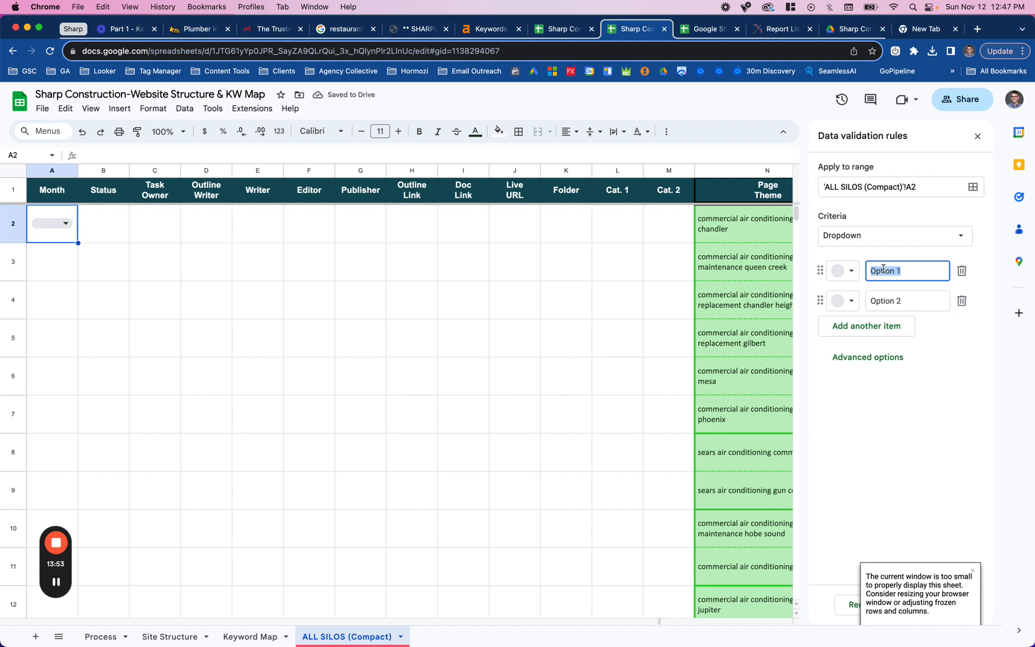
text(Dec)
key(BackSpace)
click(906, 295)
key(super+a)
text(Jan)
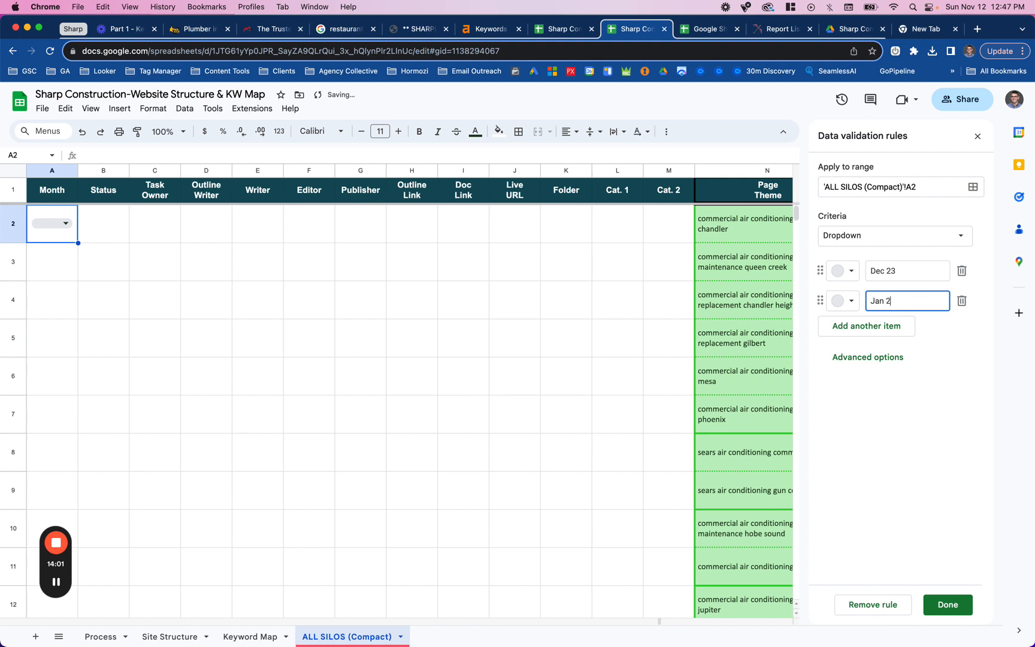
text( 24)
Add Feb 24 and Mar 24 as options in the Month dropdown.
drag(882, 303, 911, 303)
key(cmd+c)
click(880, 329)
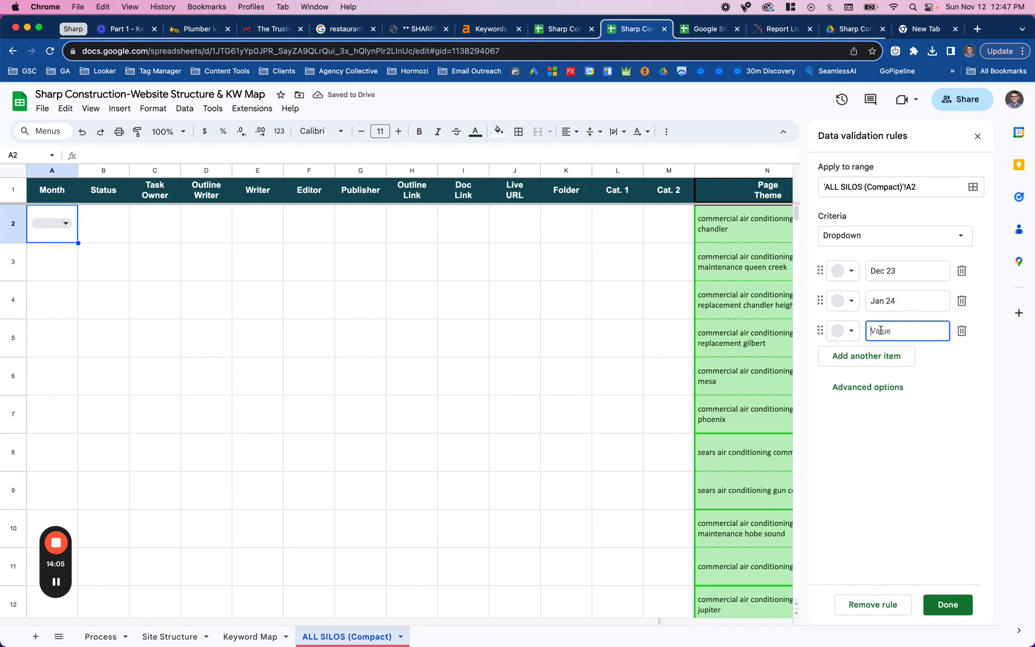
text(Feb)
key(cmd+v)
text(24)
click(881, 355)
text(Mar)
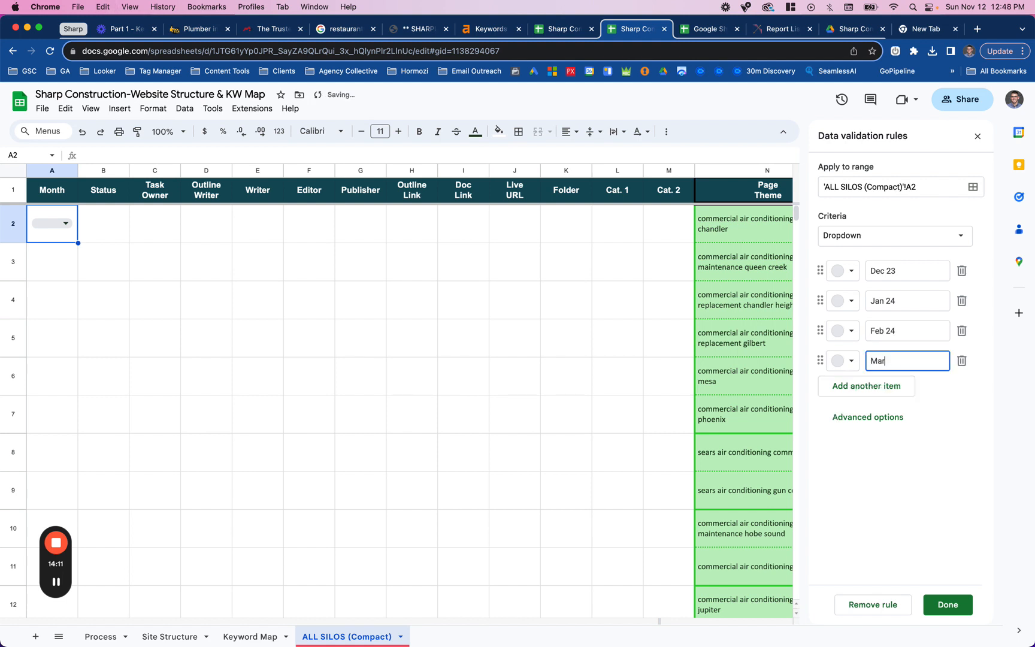
text( 24)
Add Apr 24 and May 24 as options in the Month dropdown.
click(882, 381)
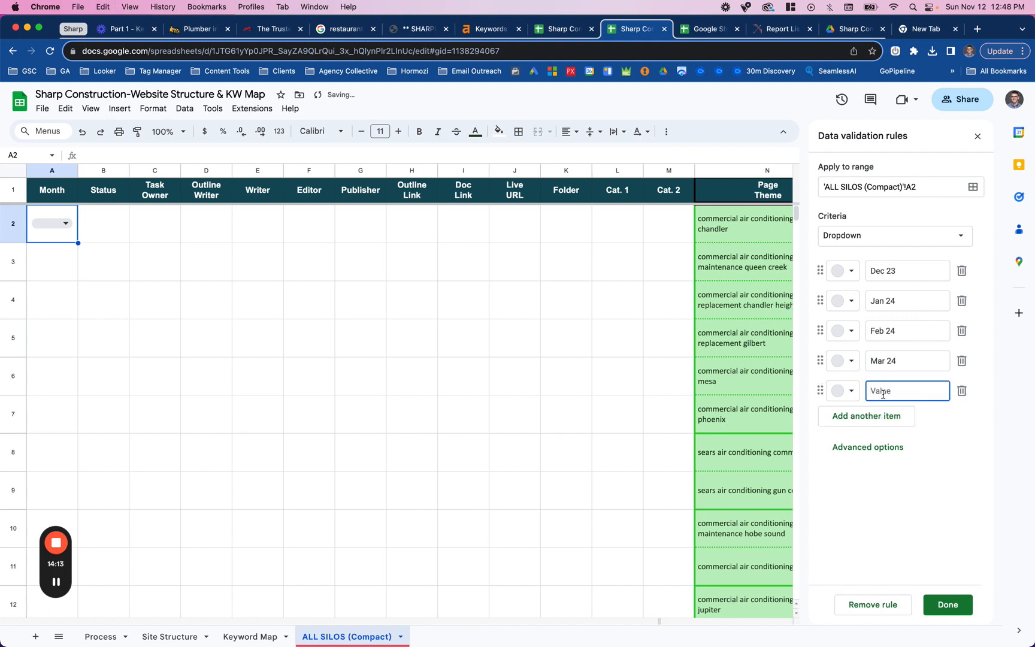
text(Apr 24)
click(885, 415)
text(May 24)
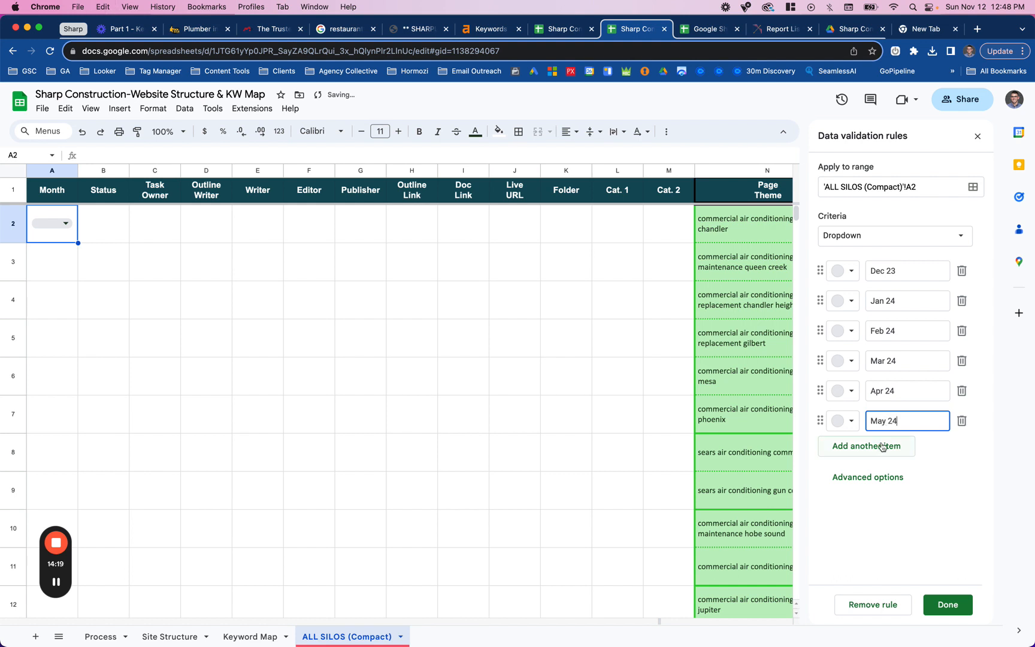
Add Jun 24 and Jul 24 as options in the Month dropdown, using three-letter month abbreviations.
click(882, 446)
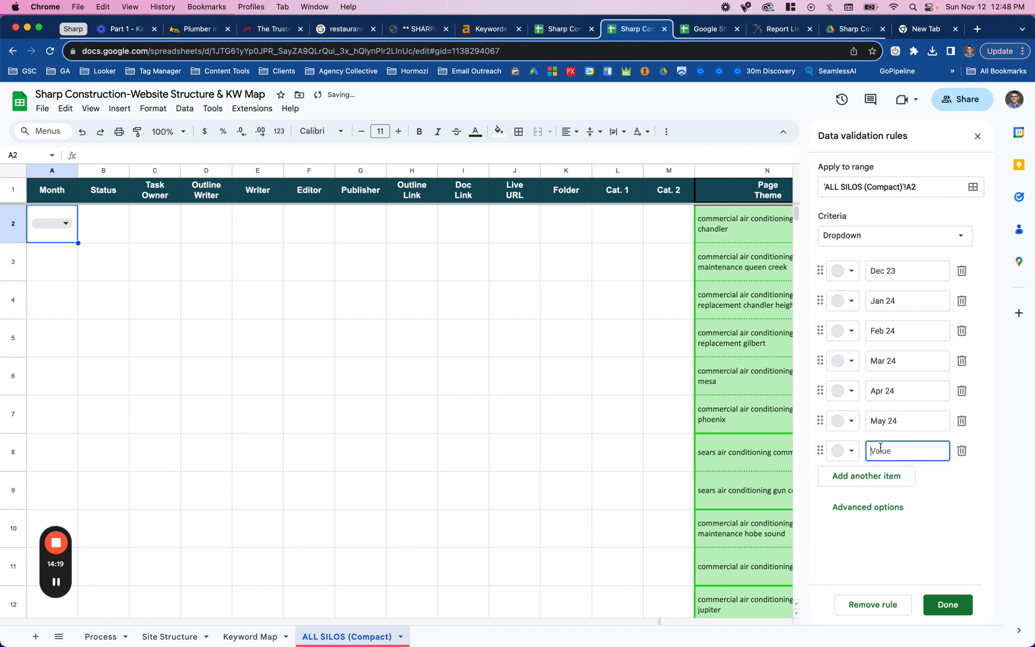
text(June 24)
click(884, 473)
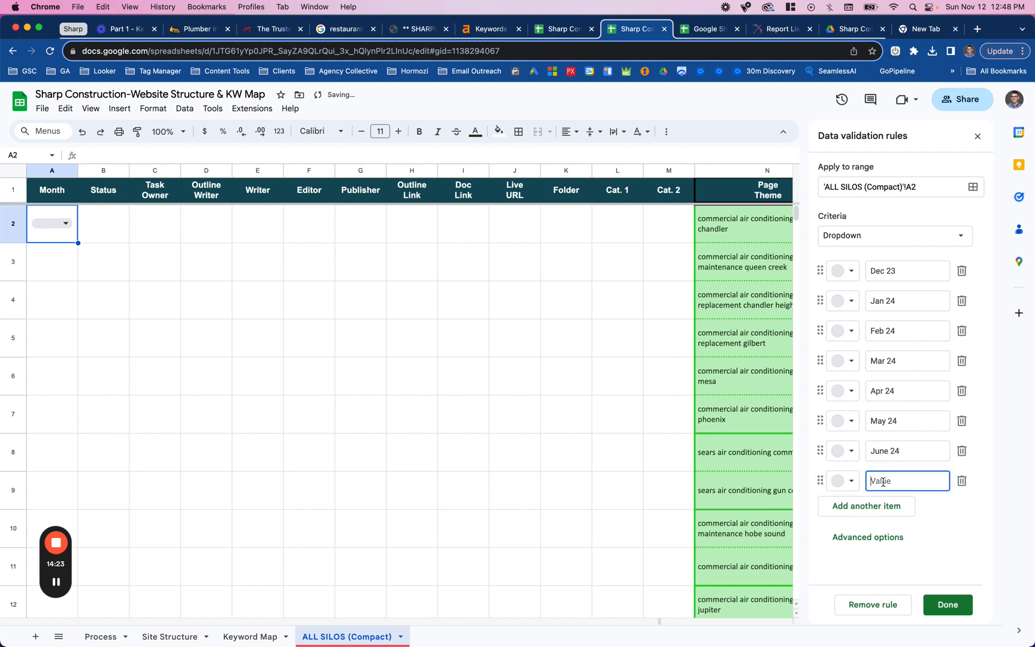
text(Jul 24)
click(892, 451)
key(BackSpace)
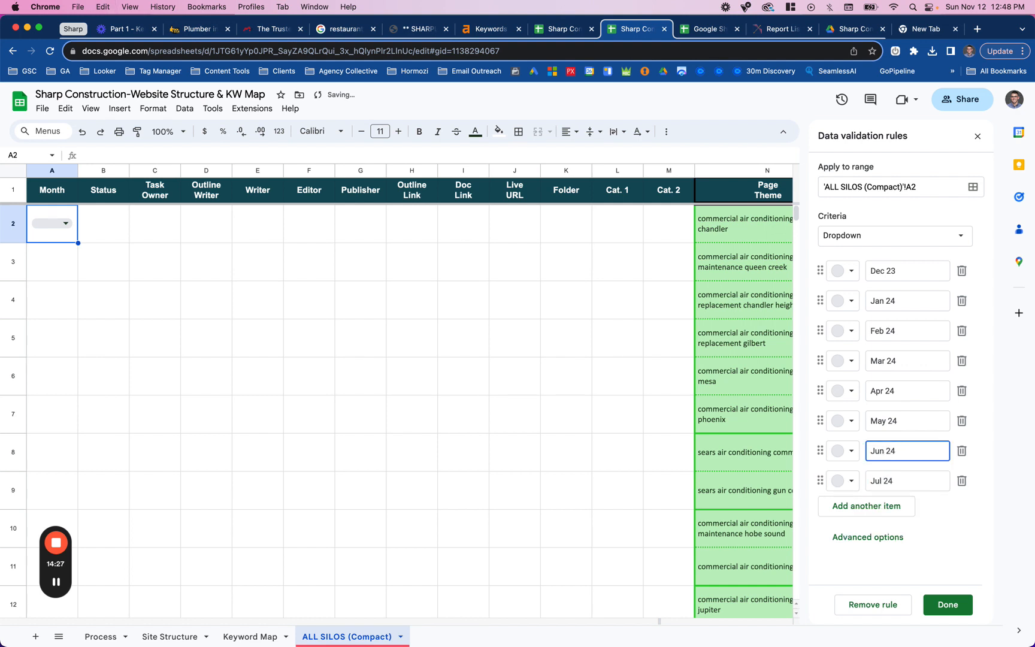
Add Aug 24, Sep 24 and Oct 24 as options in the Month dropdown.
click(884, 507)
text(Aug 24)
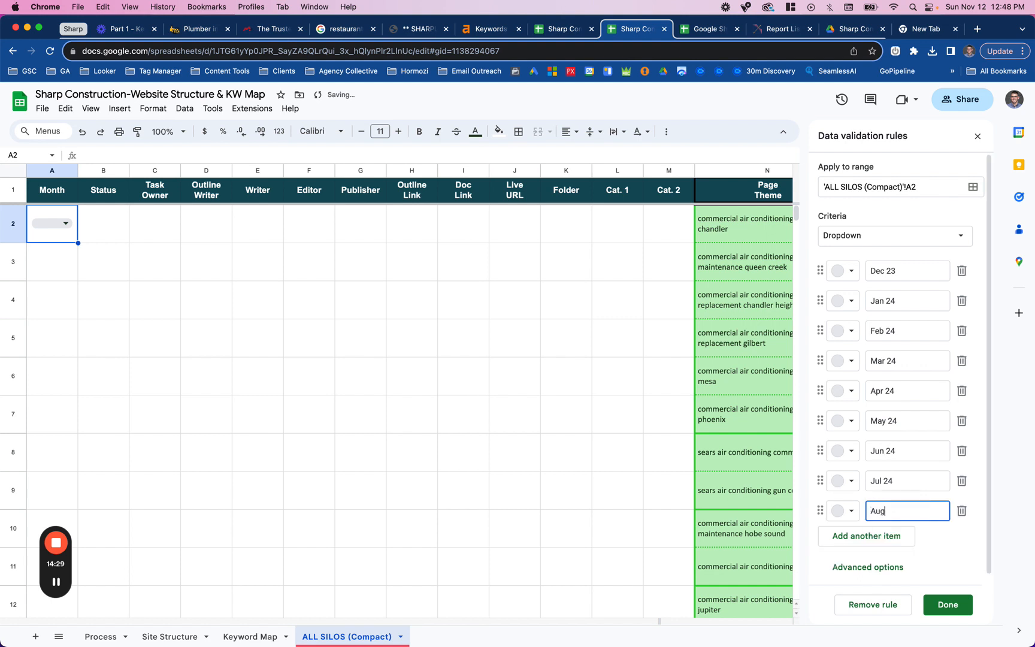
click(879, 537)
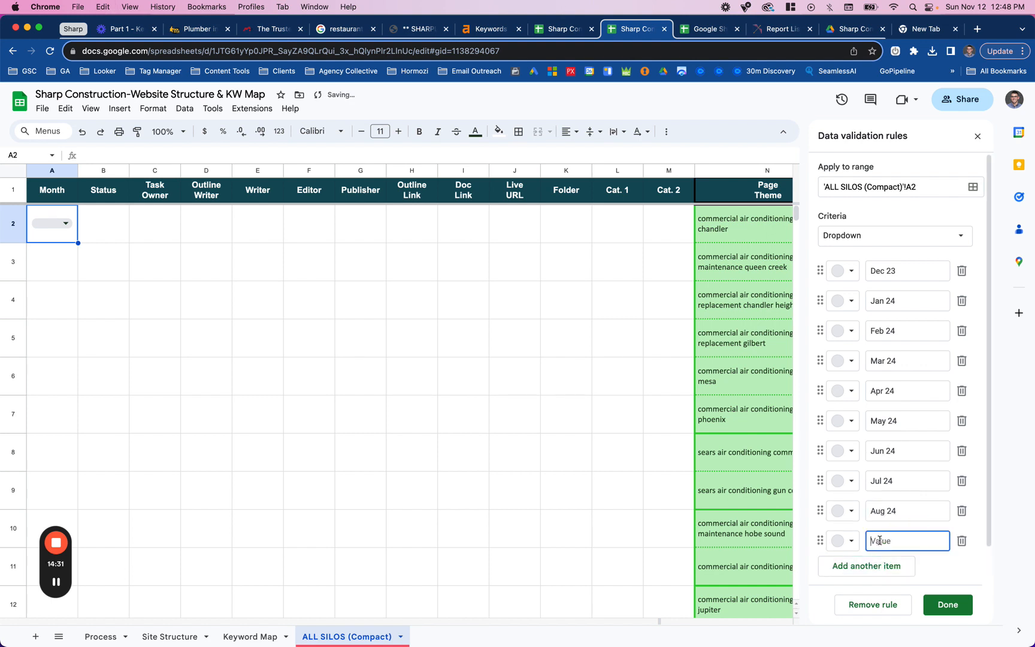
text(Sep 24)
click(879, 564)
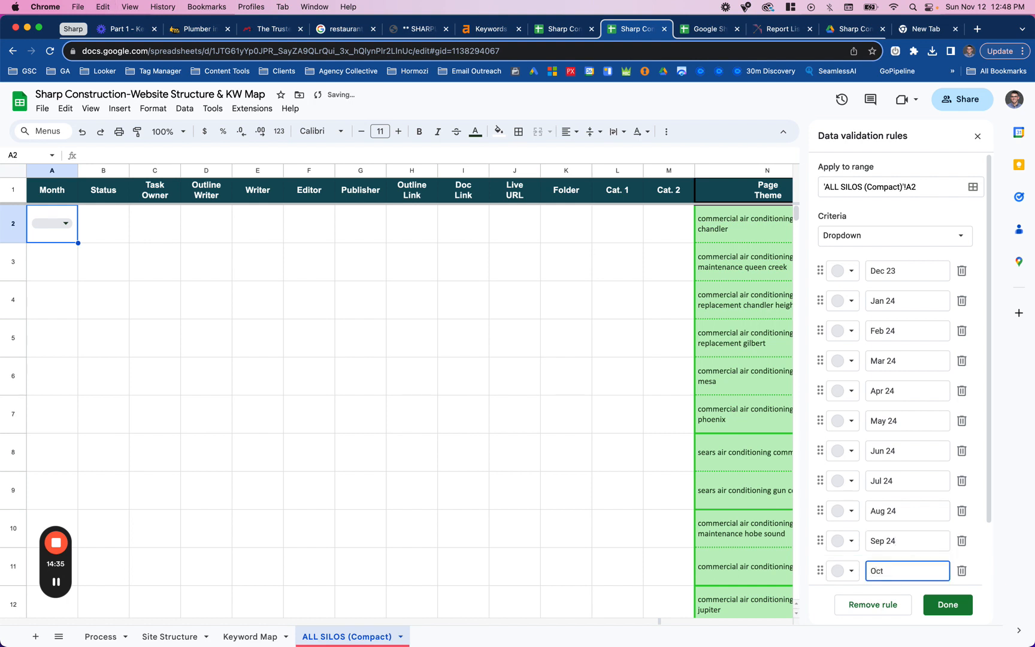
scroll(880, 530, down, 2)
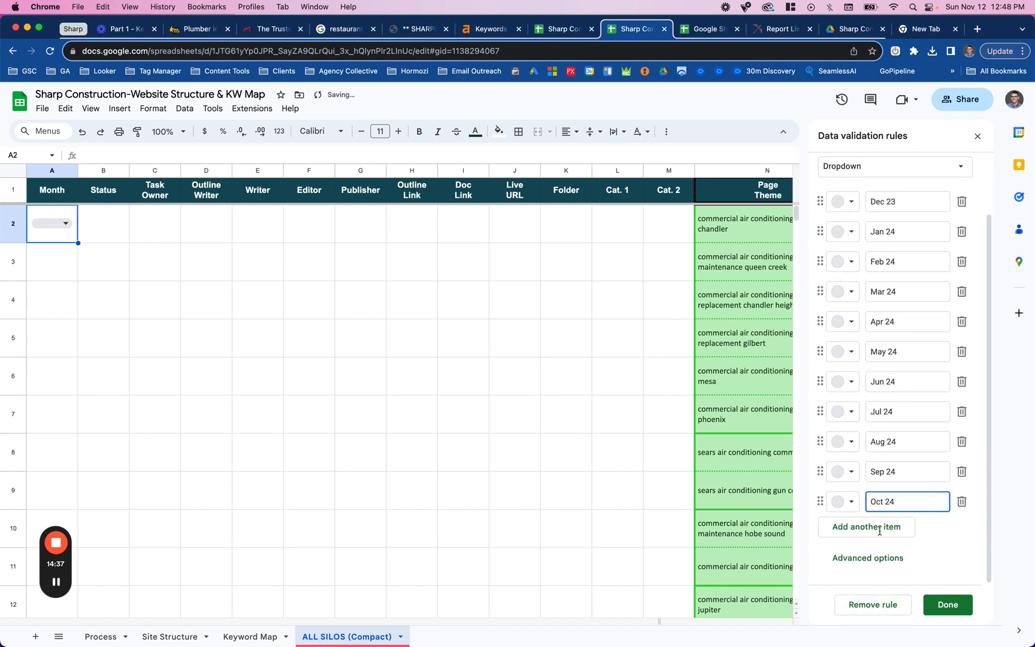
Add Nov 24 and Dec 24 as the last options in the Month dropdown.
click(880, 529)
text(Nov 24)
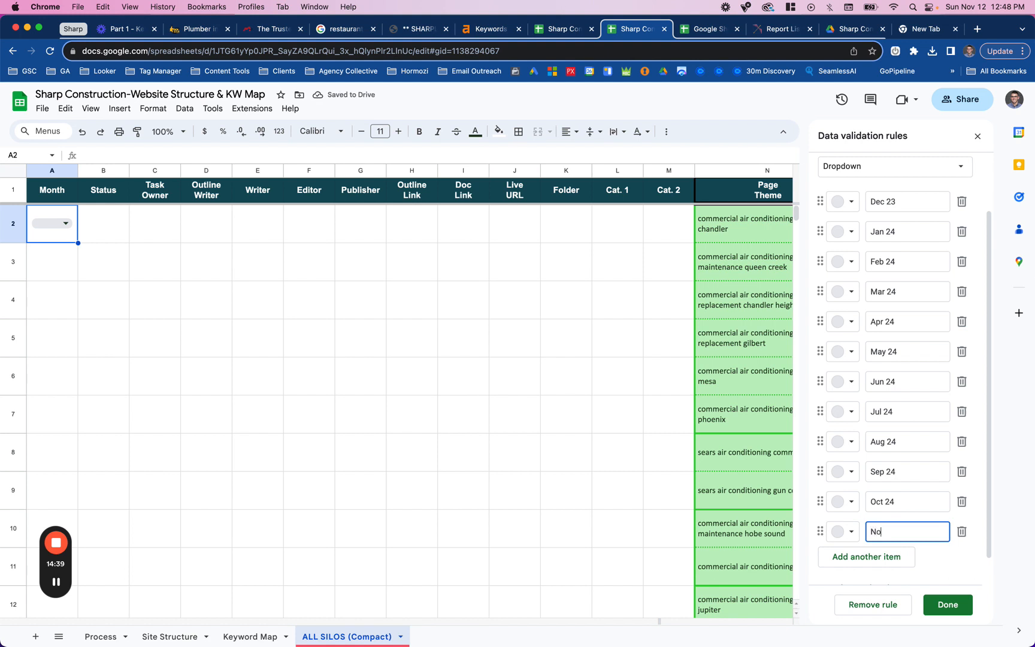
click(886, 556)
text(Dec)
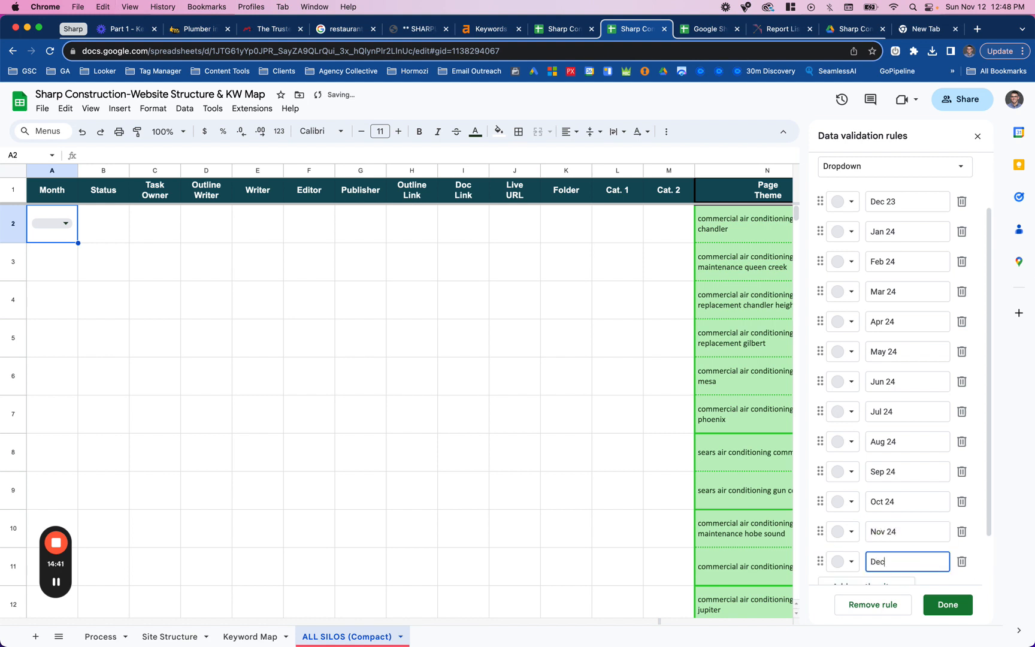
text( 24)
Color the dropdown options Dec 23 dark blue, Jan 24 light yellow and Feb 24 light red.
scroll(859, 407, up, 2)
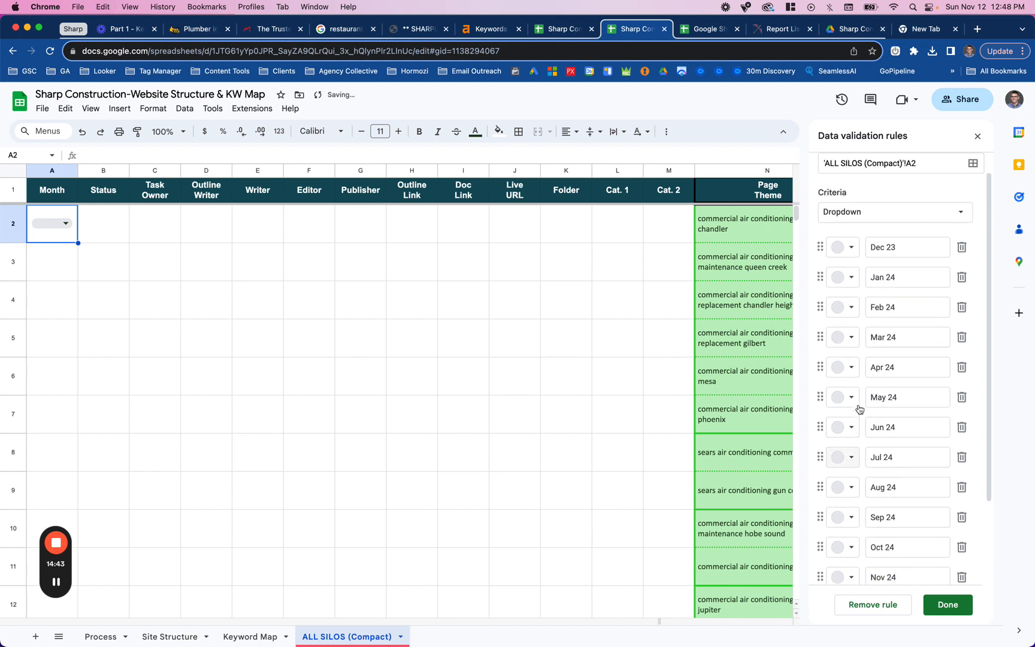
click(849, 275)
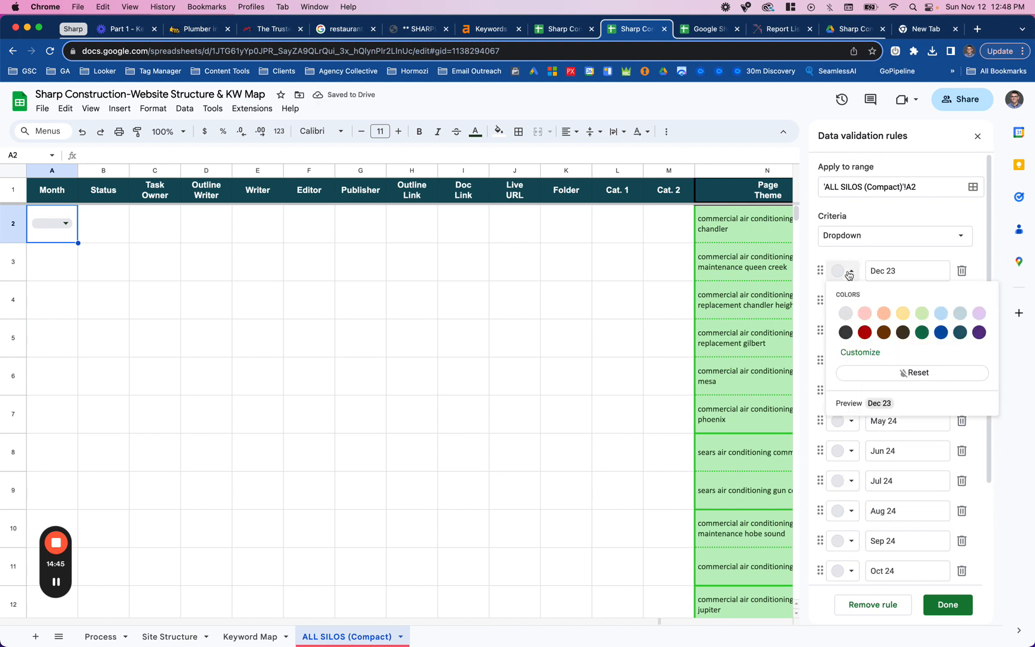
click(940, 335)
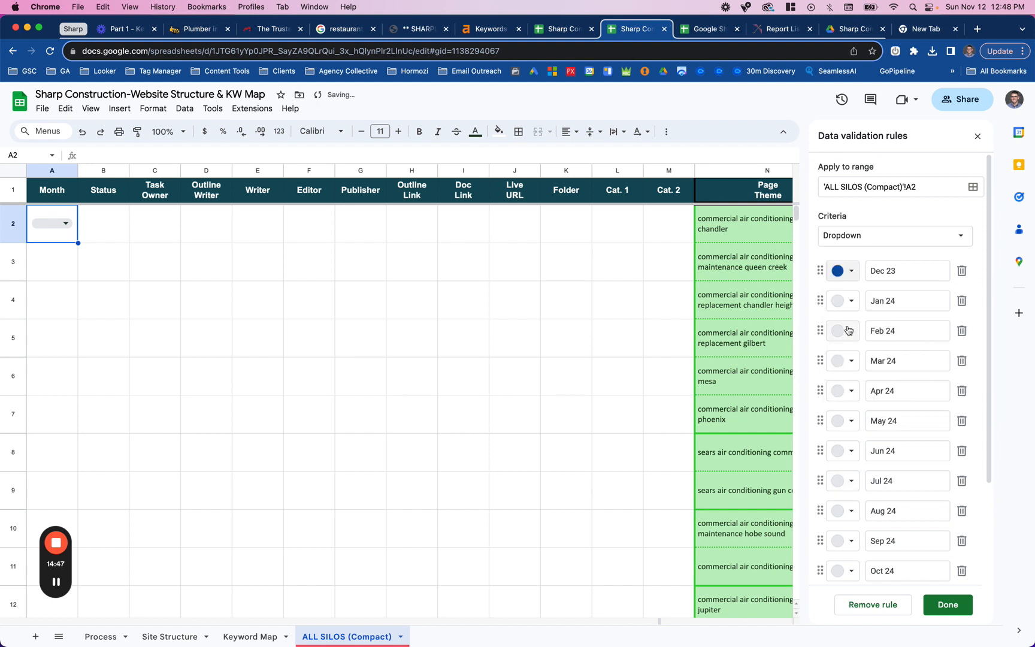
click(845, 300)
click(905, 345)
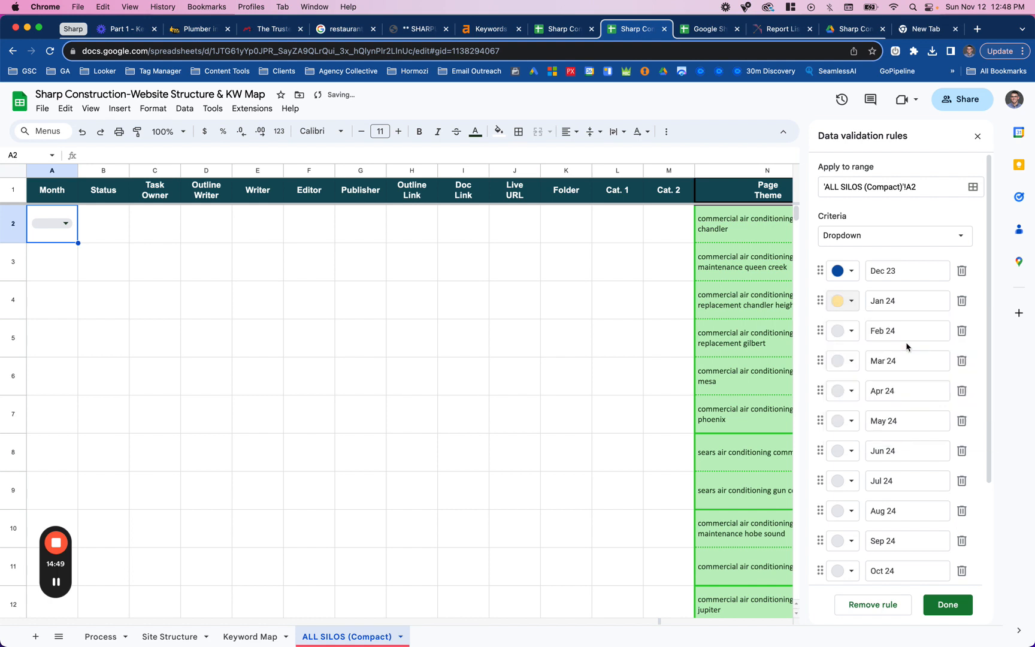
click(844, 331)
click(866, 375)
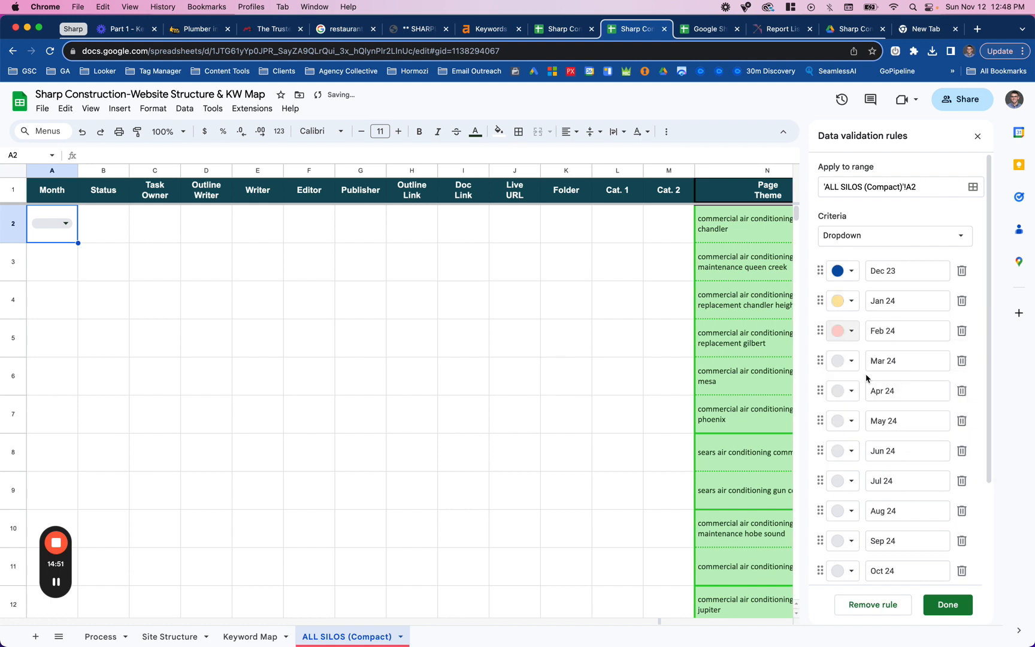
Color the dropdown options Mar 24 light green, Apr 24 light purple and May 24 dark purple.
click(844, 361)
click(924, 405)
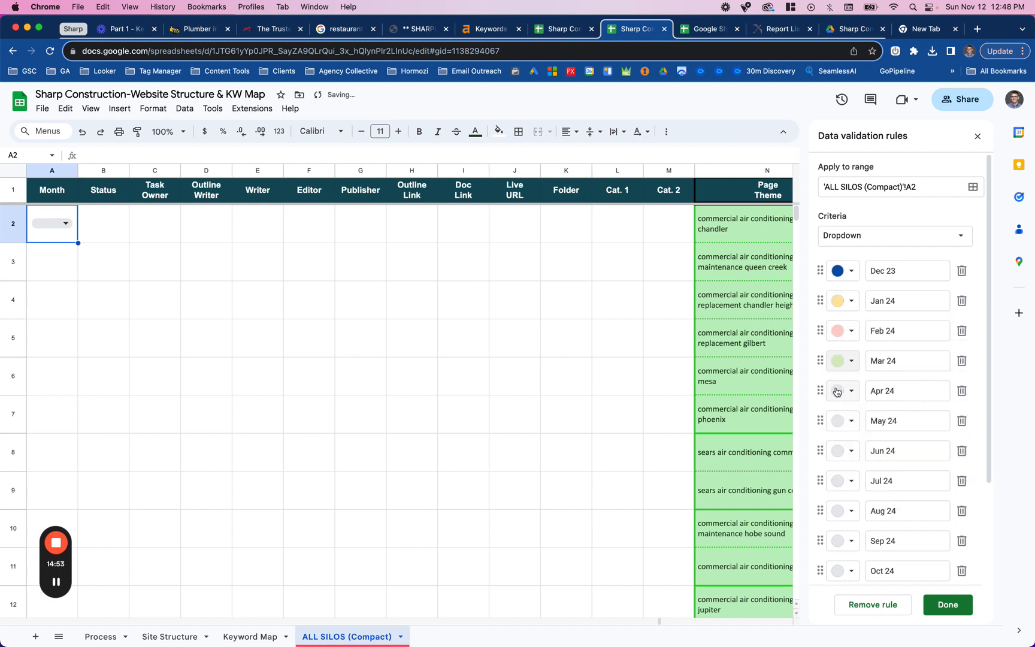
click(844, 391)
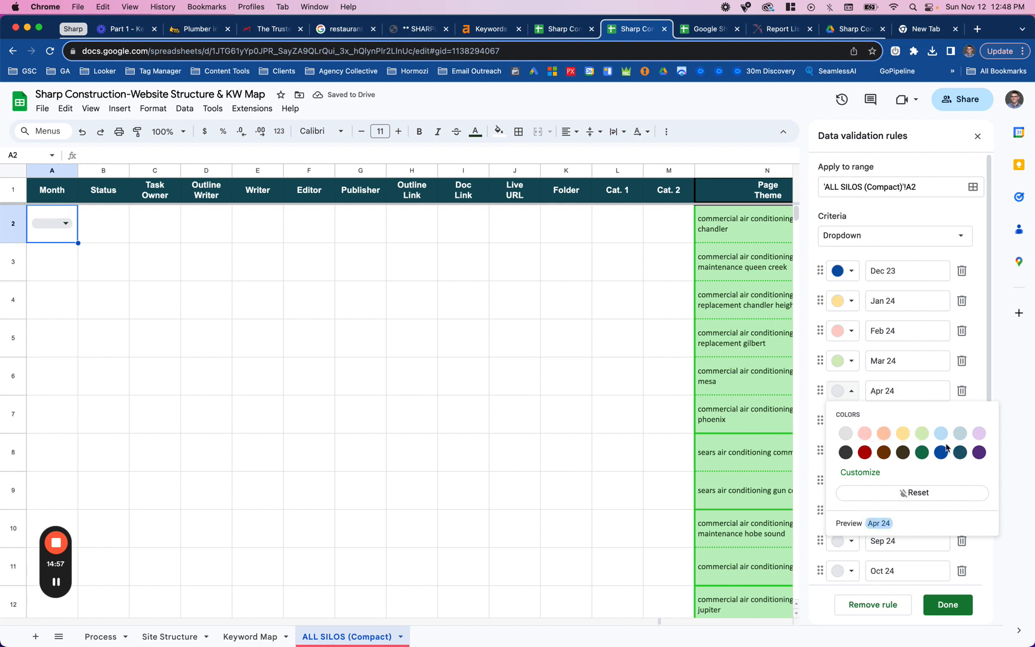
click(978, 433)
click(843, 420)
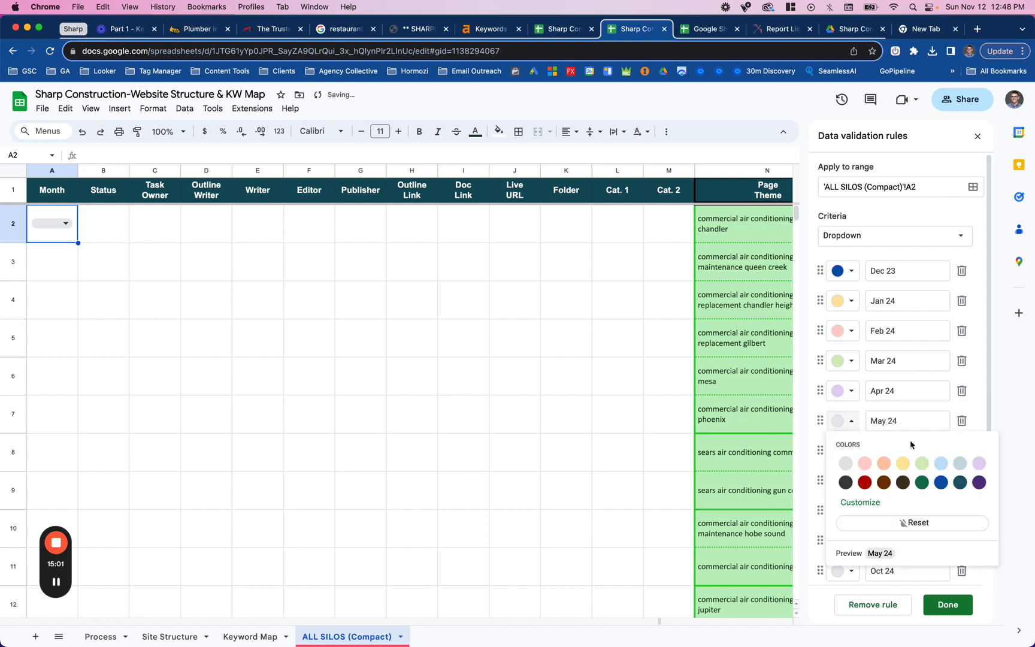
click(978, 482)
Color the dropdown options Jun 24 dark green and Jul 24 dark teal.
click(834, 457)
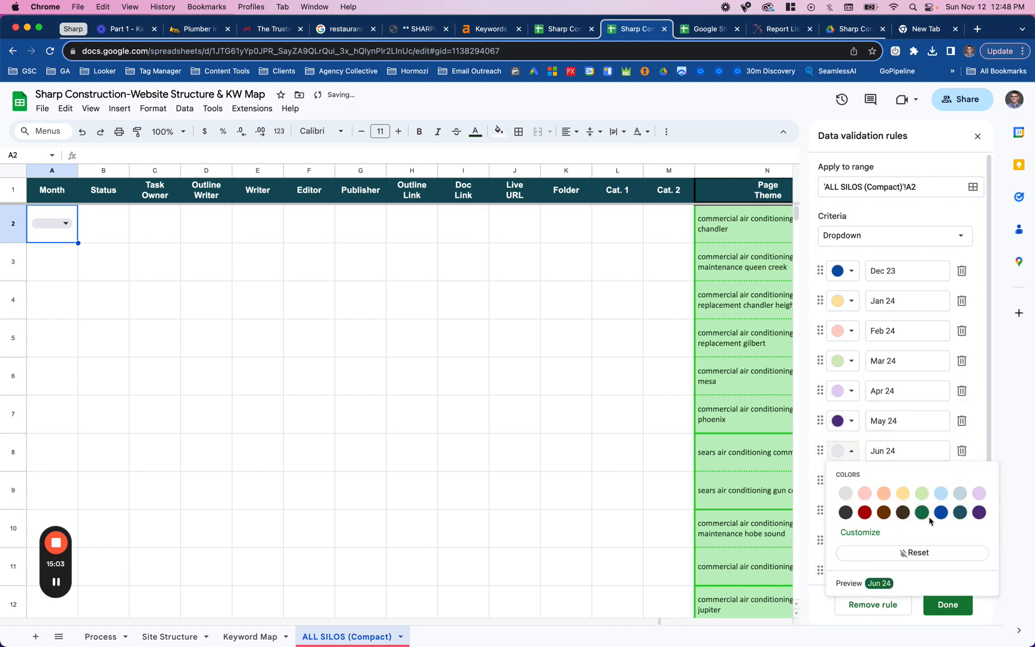
click(922, 513)
click(841, 482)
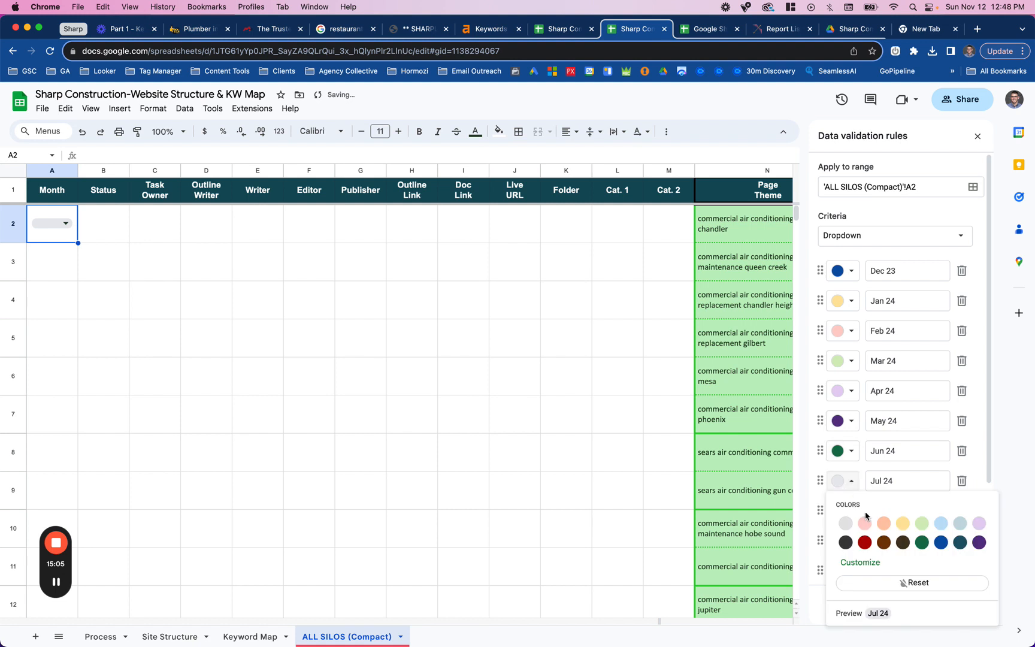
click(959, 542)
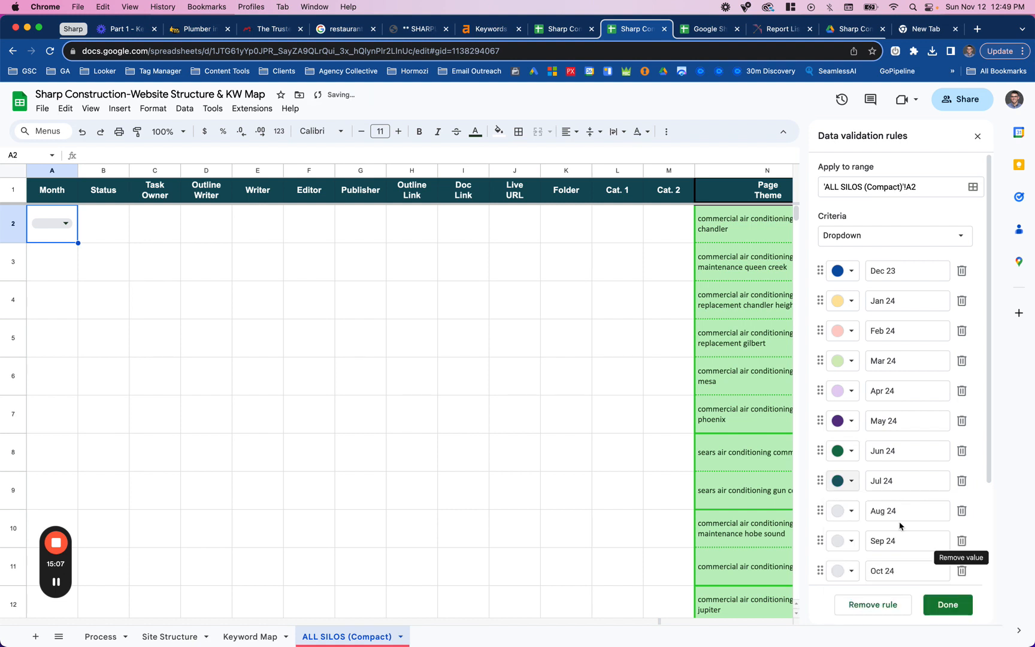
Color the dropdown options Aug 24 dark red and Sep 24 light orange.
click(841, 511)
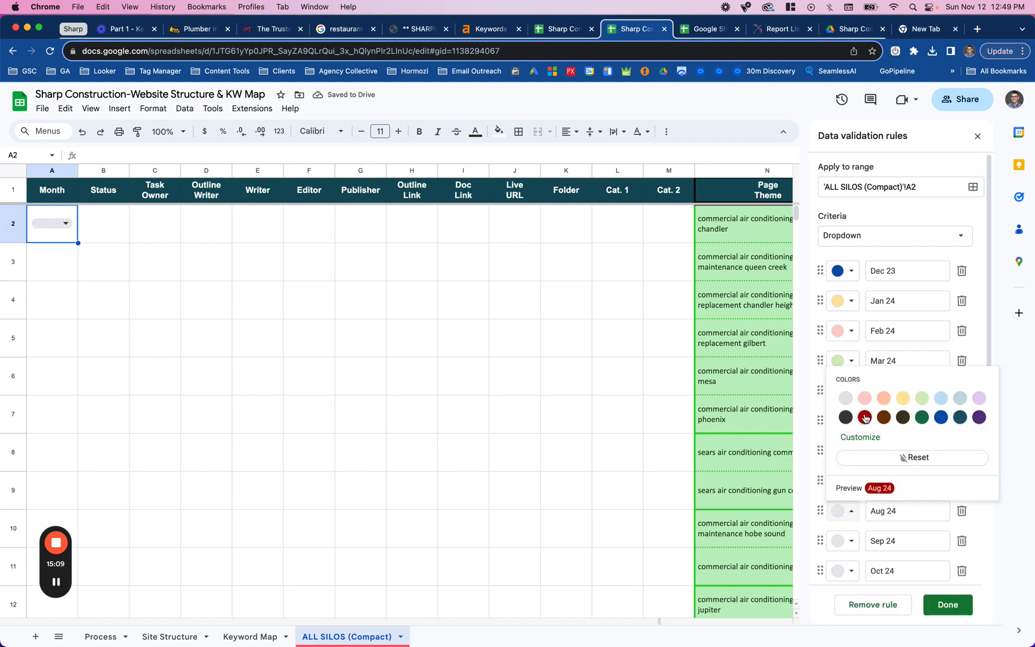
click(864, 418)
click(849, 539)
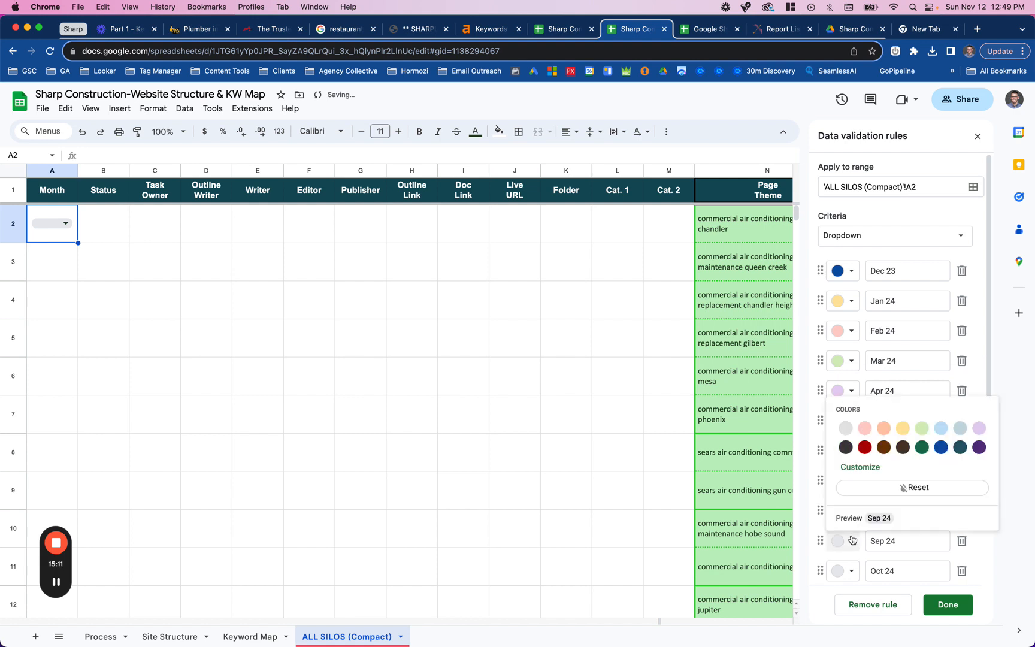
click(883, 427)
Give the Oct 24 option a custom orange text color, #f78701.
scroll(846, 490, down, 3)
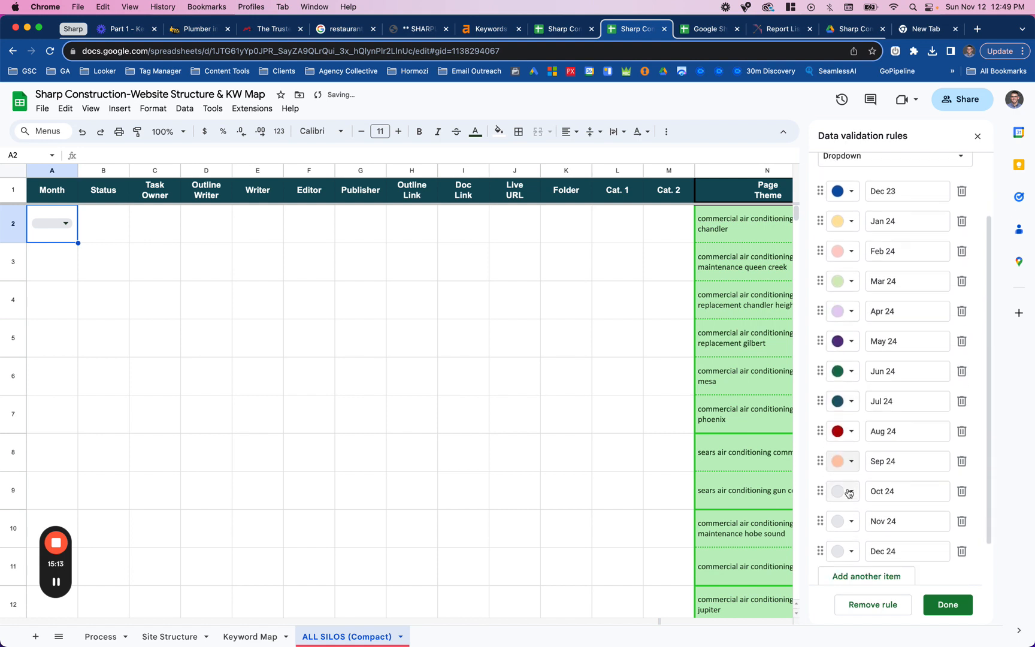
click(849, 492)
click(853, 578)
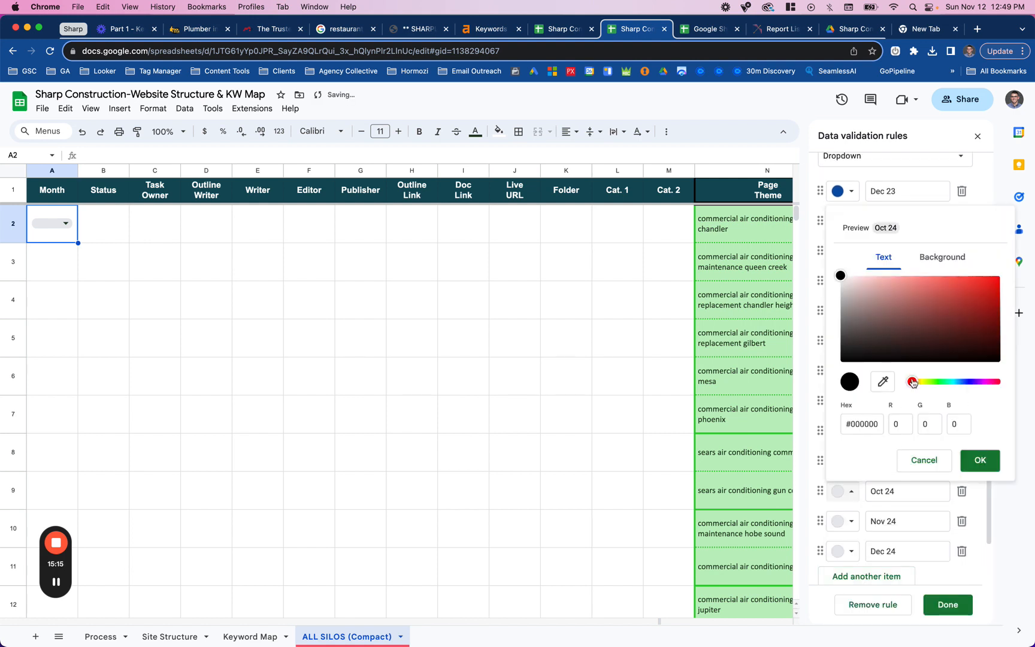
drag(912, 382, 919, 382)
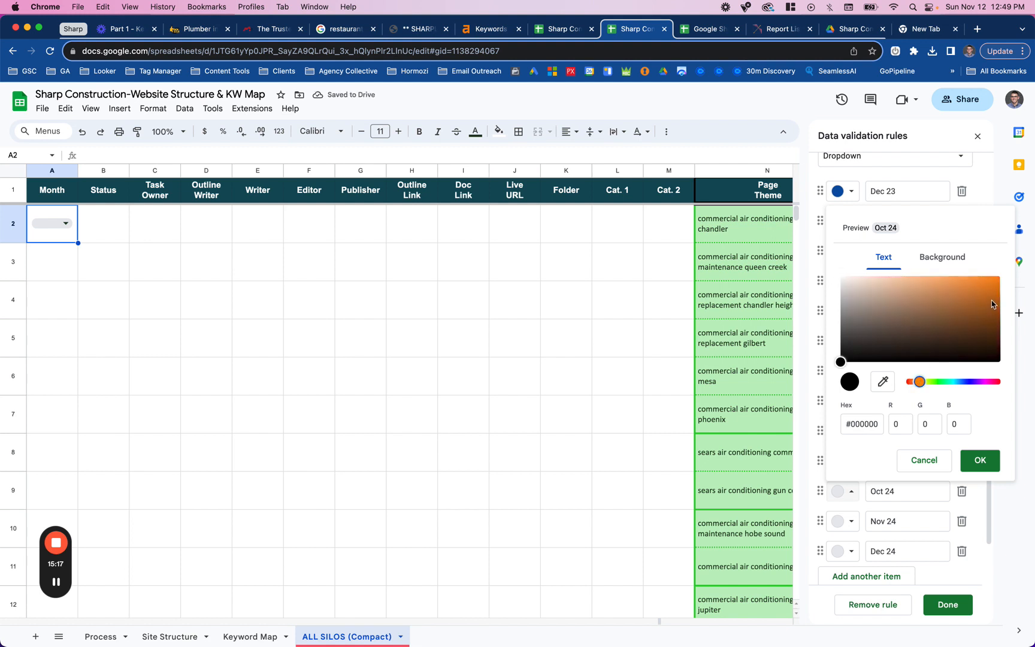
click(996, 279)
click(988, 461)
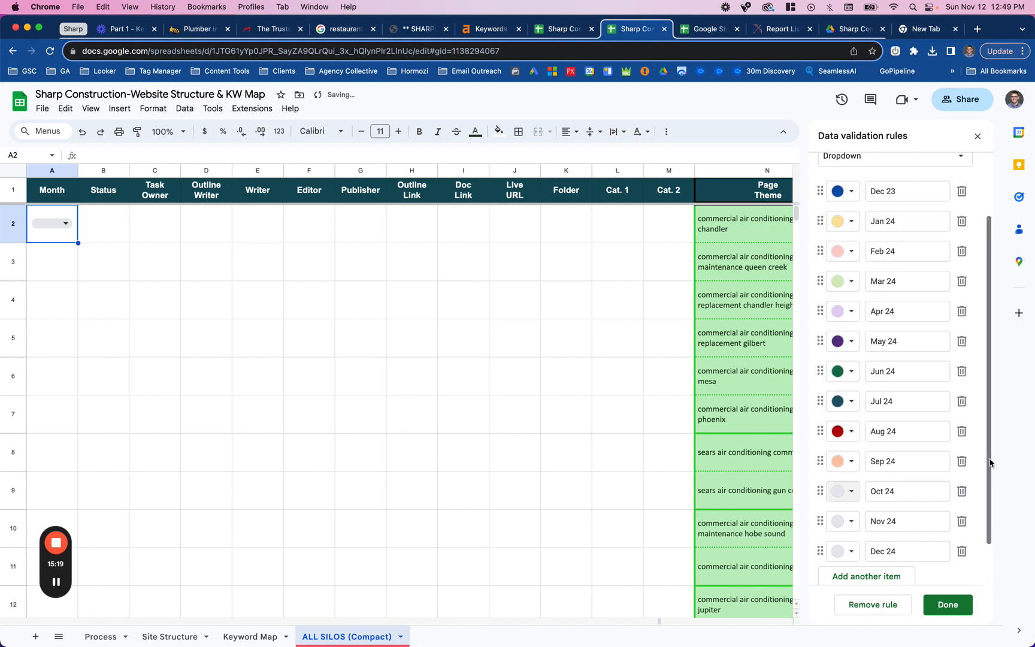
Copy the Oct 24 option's custom text color code and set its text color to white, ffffff.
click(850, 492)
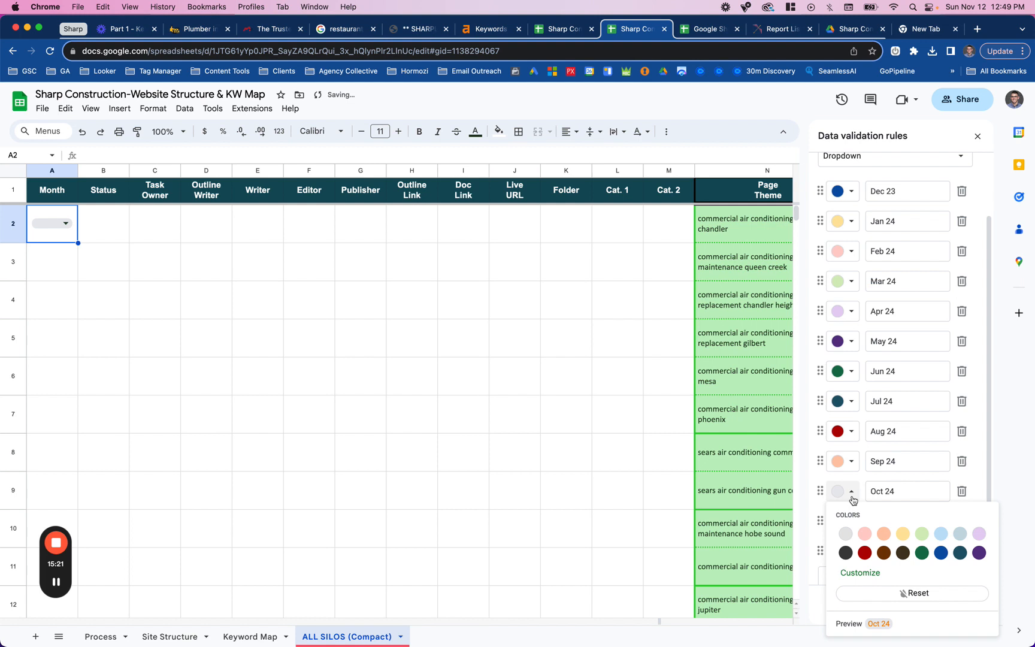
click(865, 573)
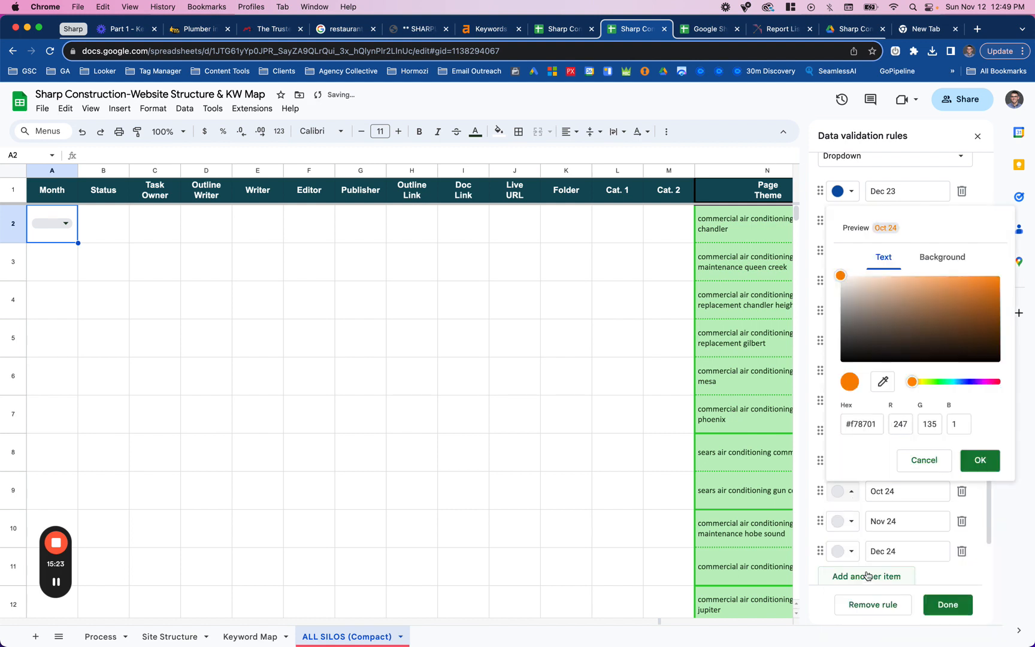
click(932, 259)
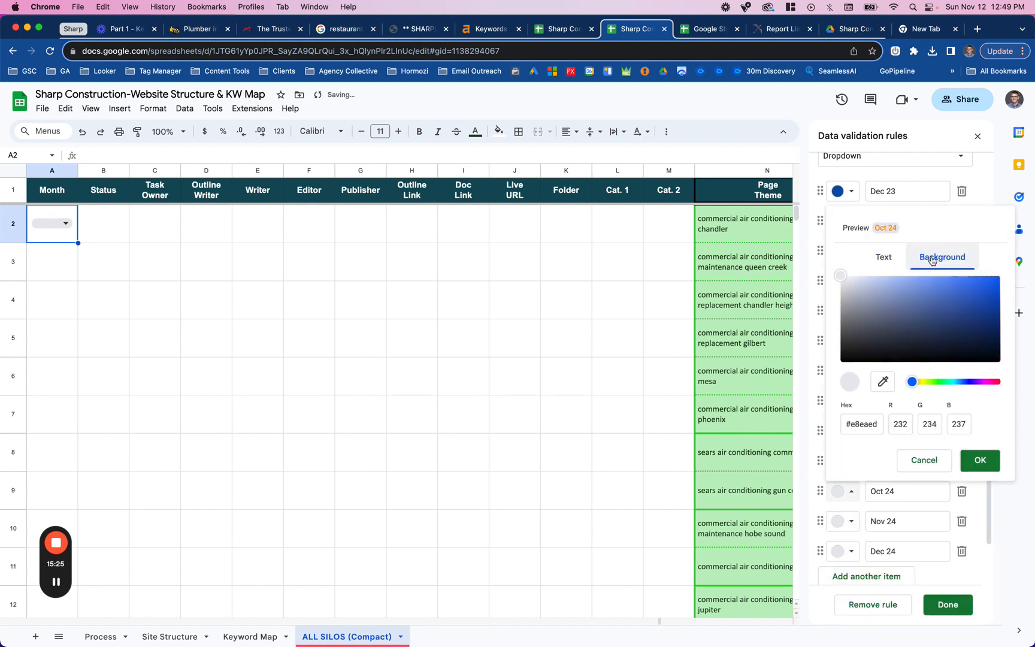
click(885, 259)
click(865, 417)
key(cmd+c)
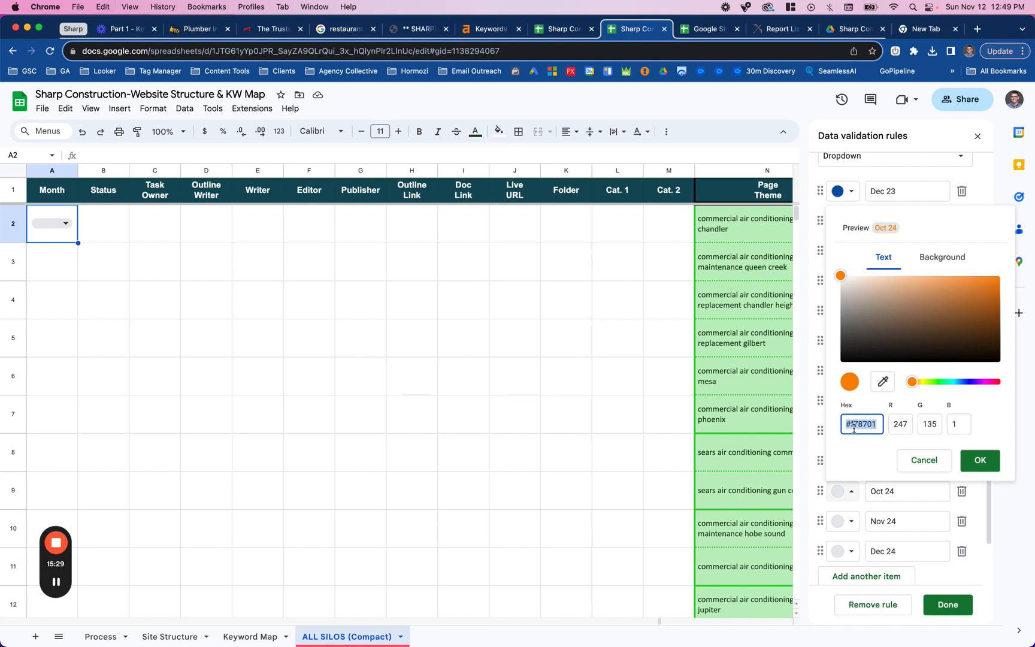
text(ffff)
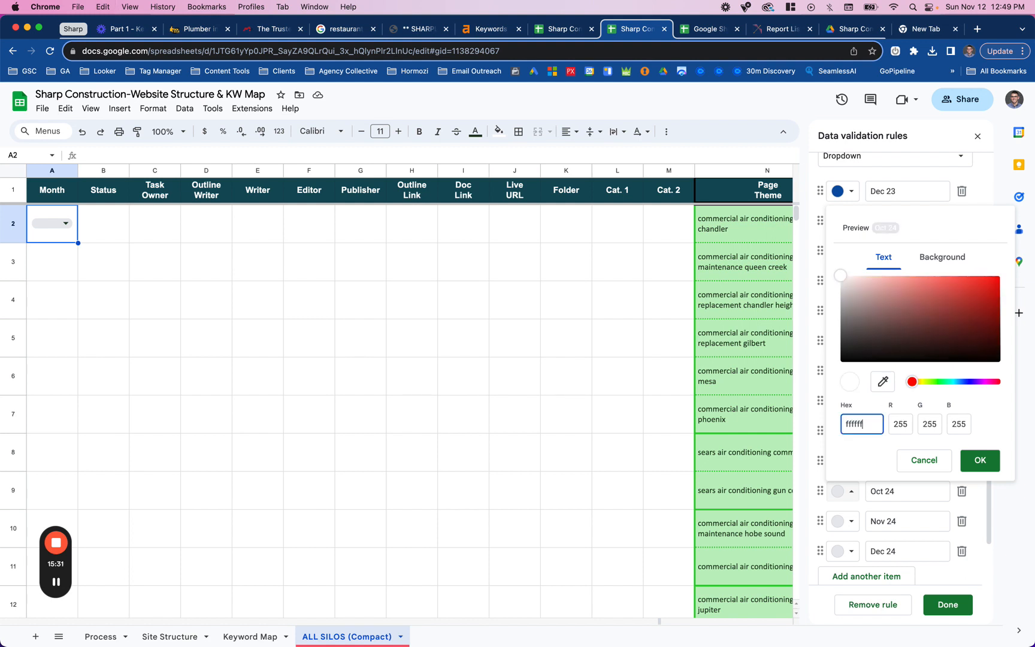
text(ff)
Set the Oct 24 option's background to the copied orange, #f78701, and apply the custom colors.
click(942, 257)
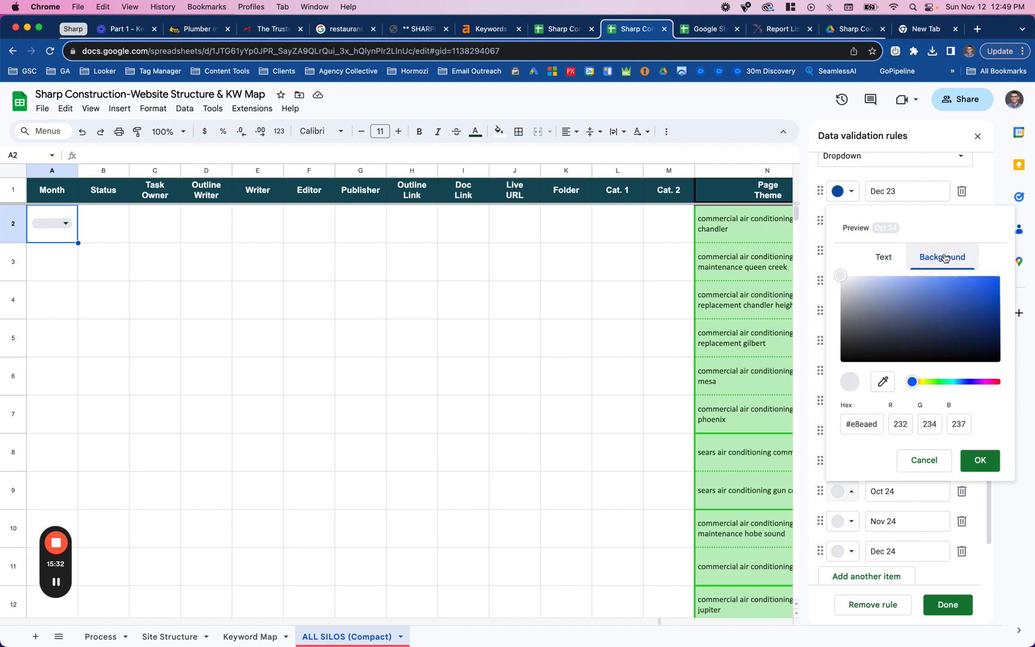
click(856, 417)
key(cmd+v)
click(980, 460)
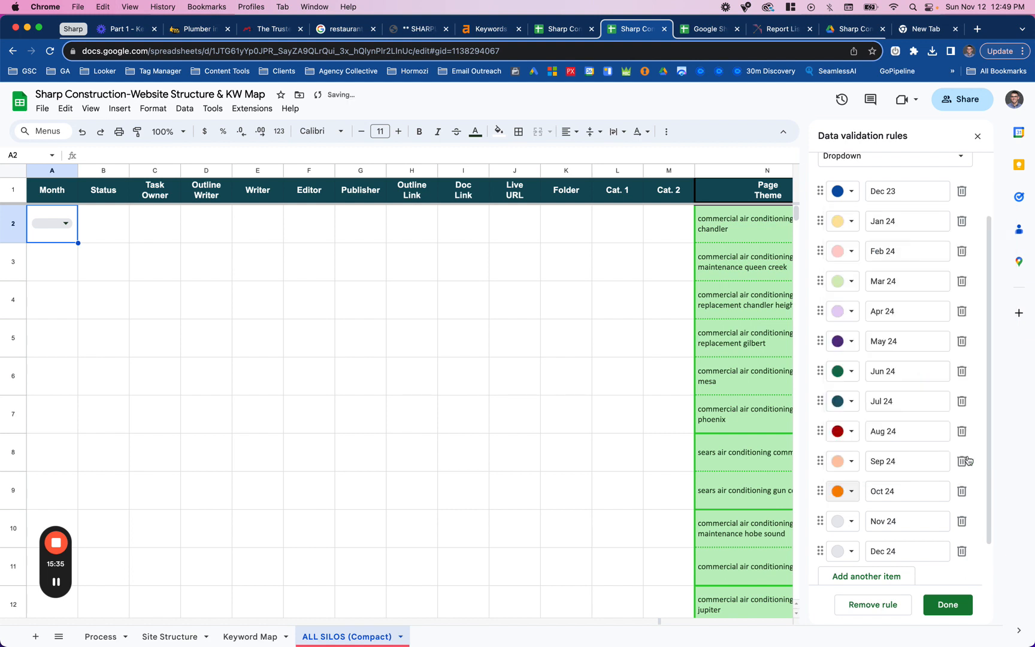
Give the Nov 24 option a custom yellow background, #fdca00.
click(851, 521)
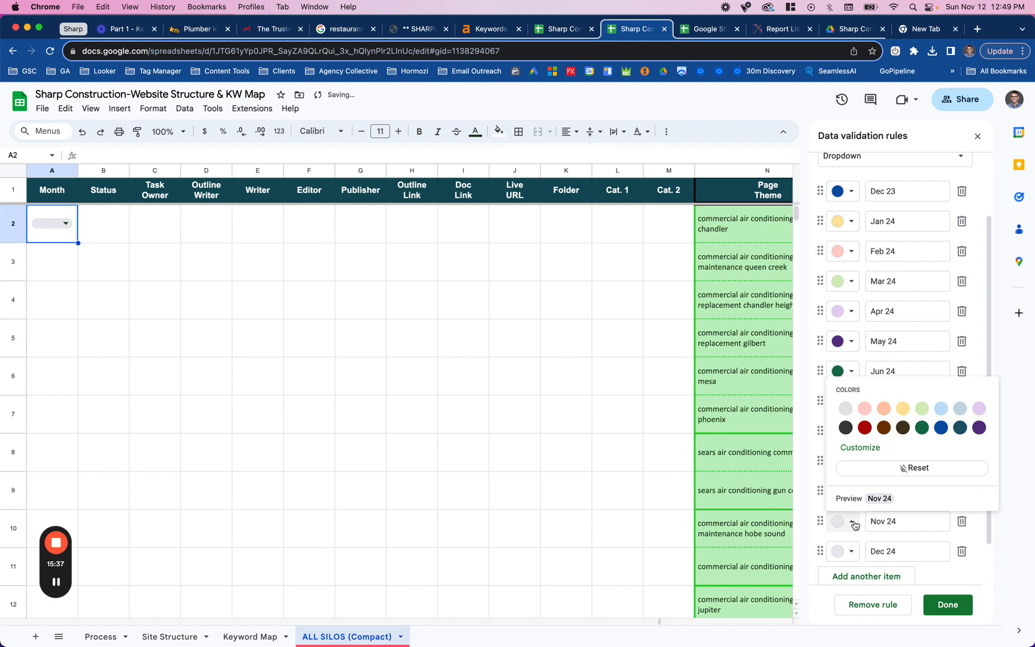
click(866, 449)
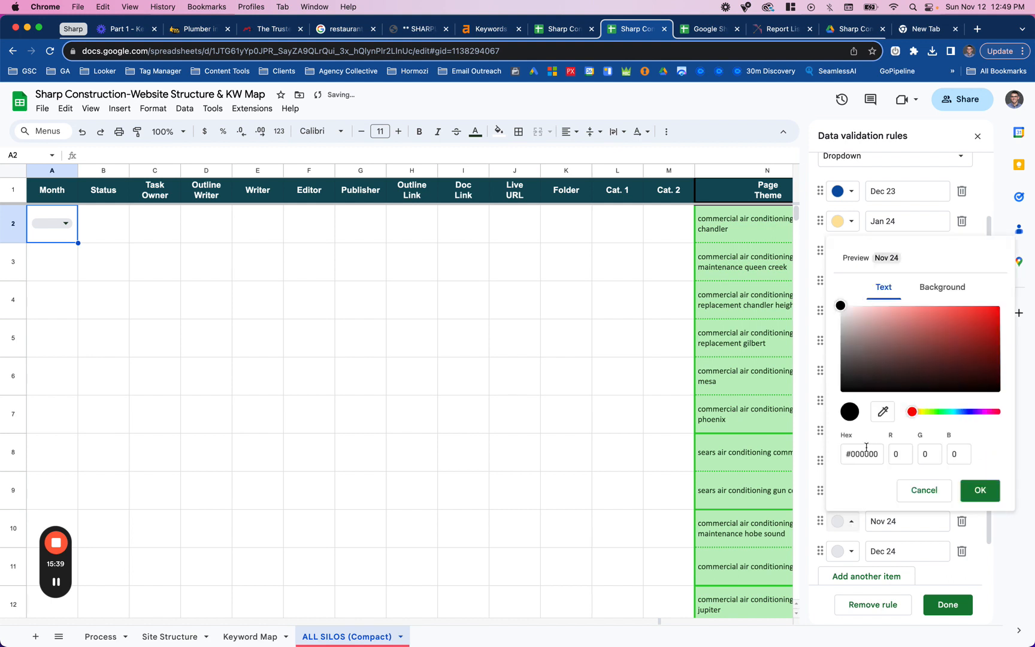
click(938, 287)
drag(913, 413, 925, 415)
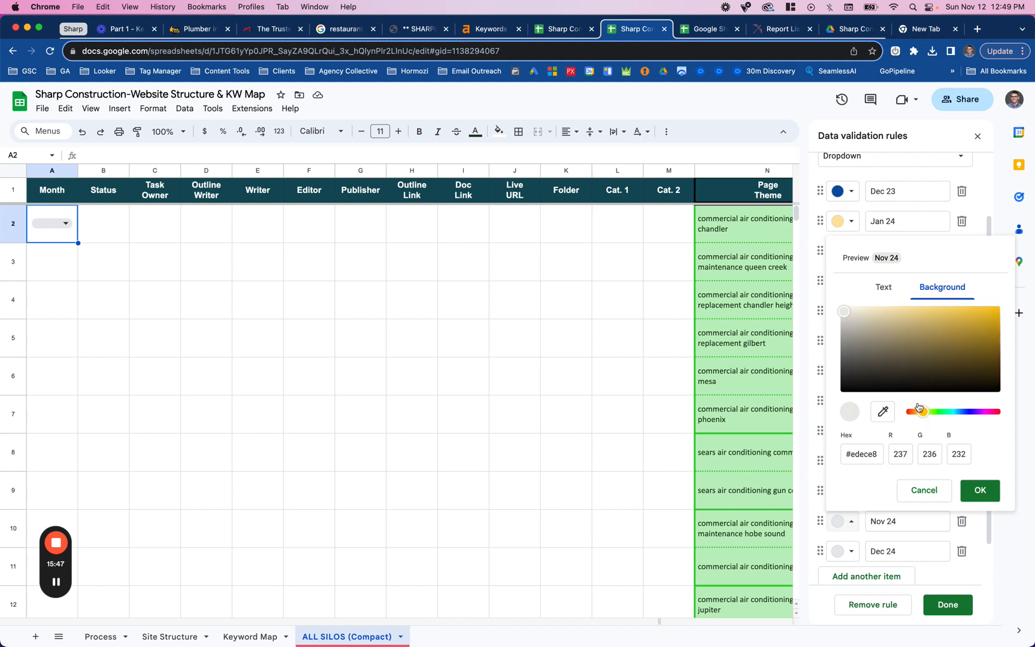
drag(846, 314, 998, 313)
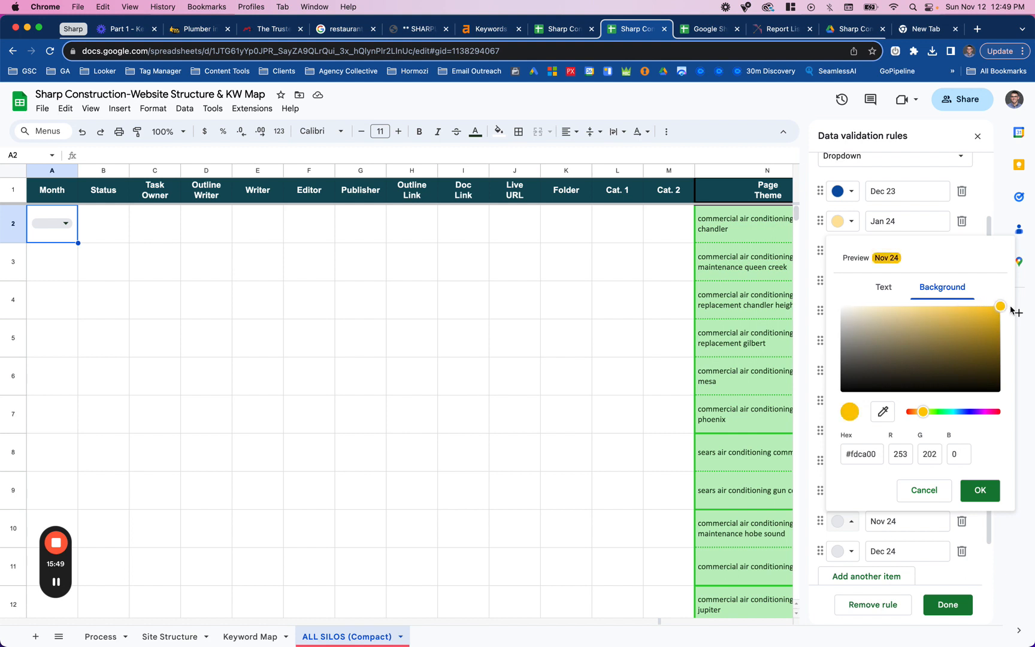
click(980, 490)
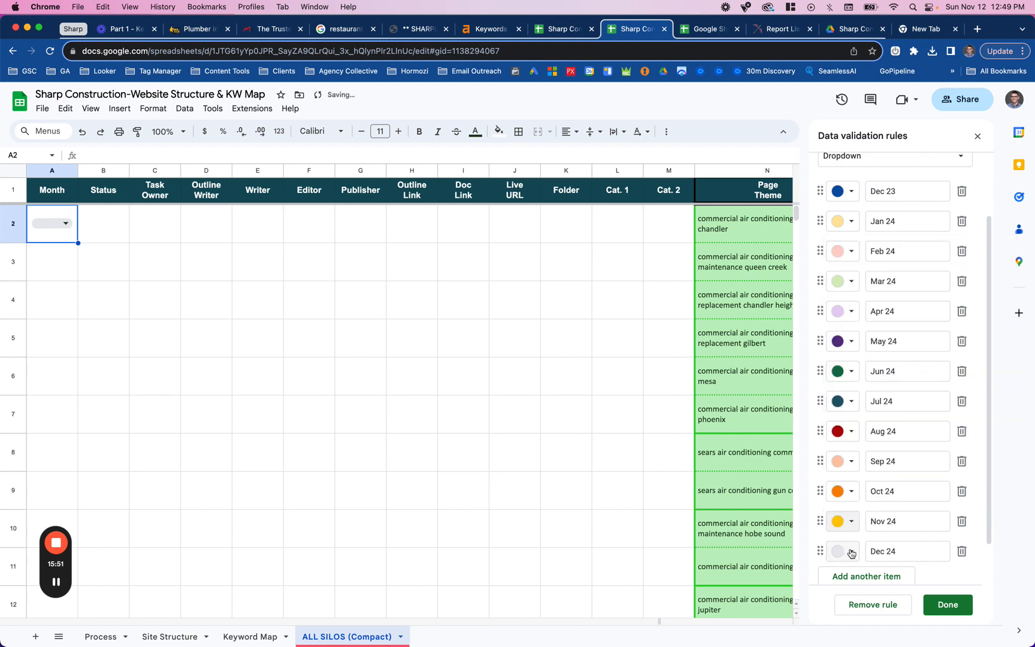
scroll(851, 553, down, 2)
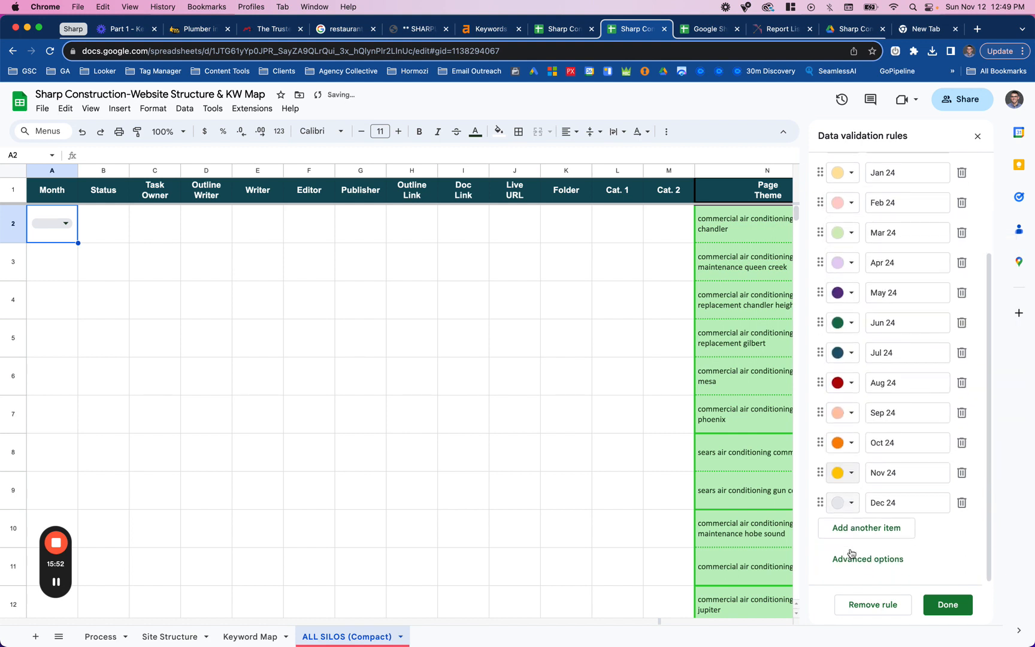
click(854, 506)
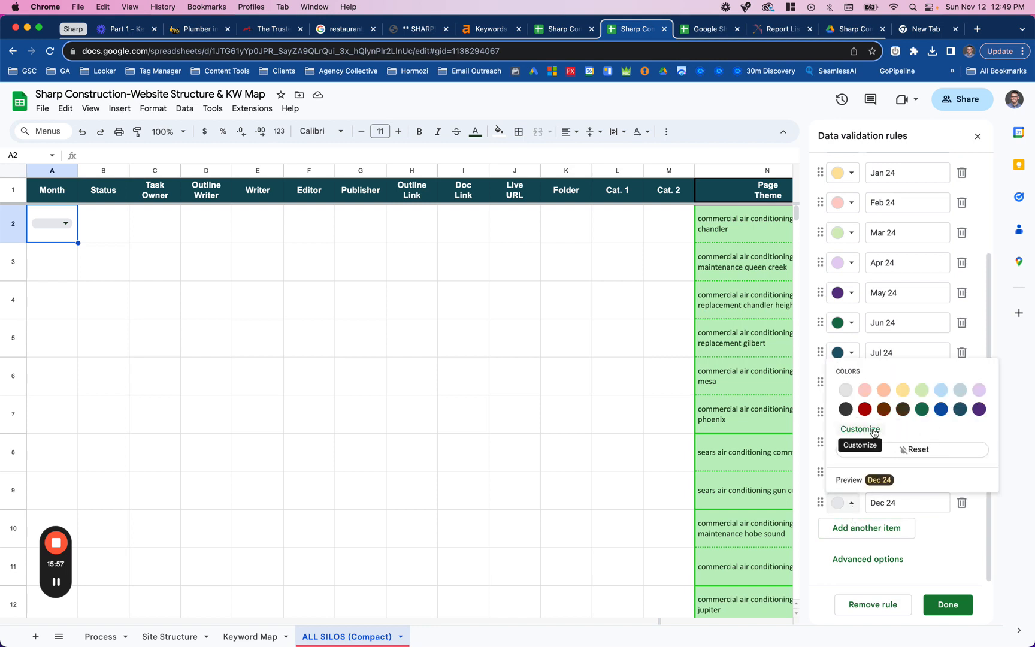
click(952, 531)
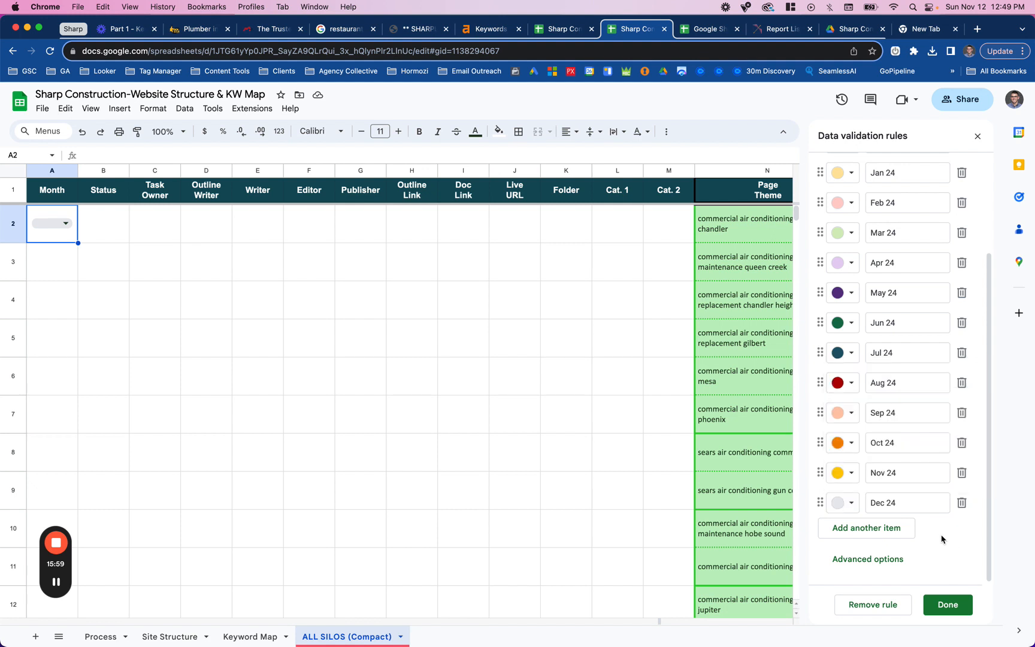
Apply the preset dark brown color to the Nov 24 option.
click(850, 473)
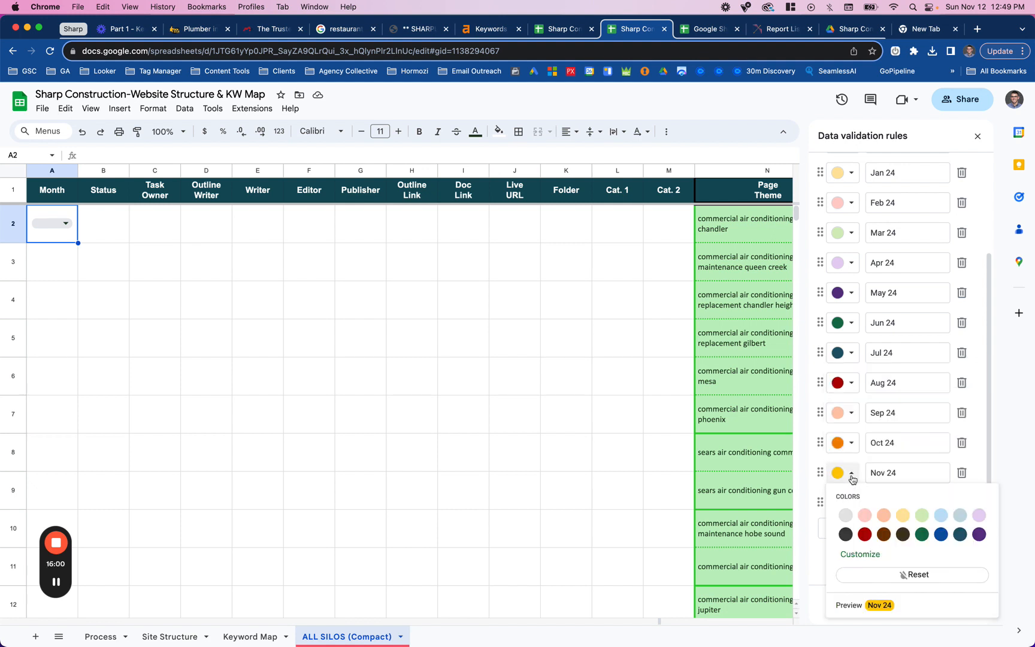
click(902, 533)
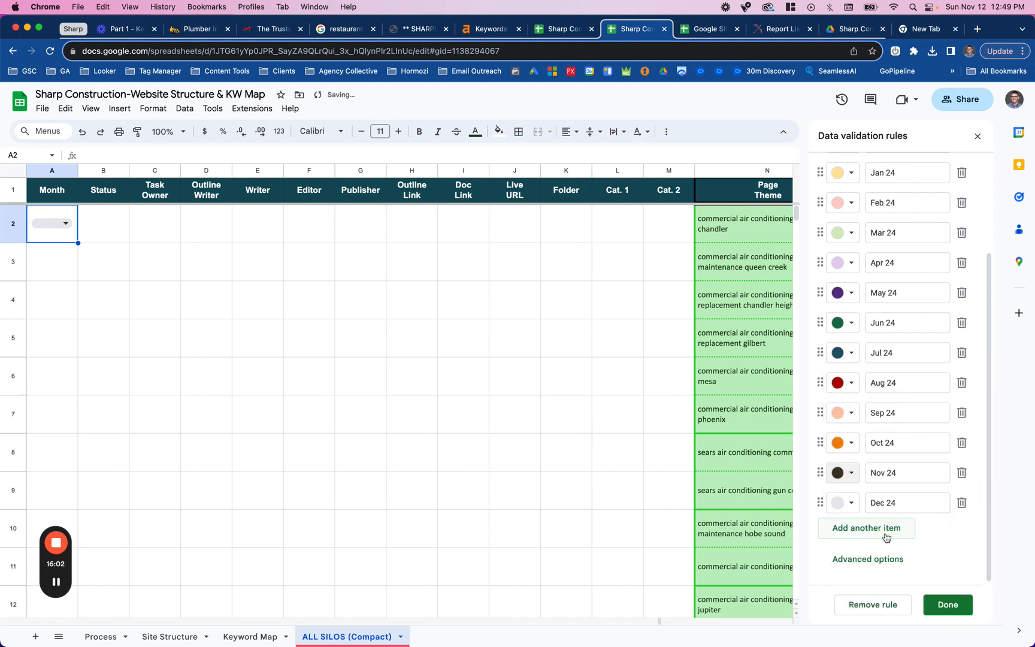
click(851, 473)
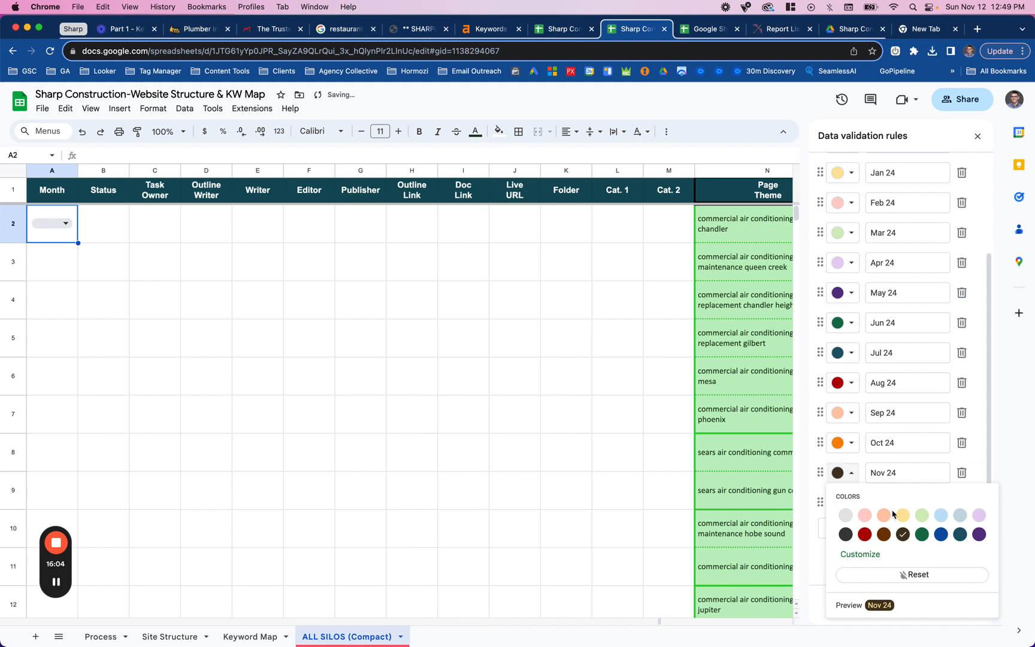
click(1007, 440)
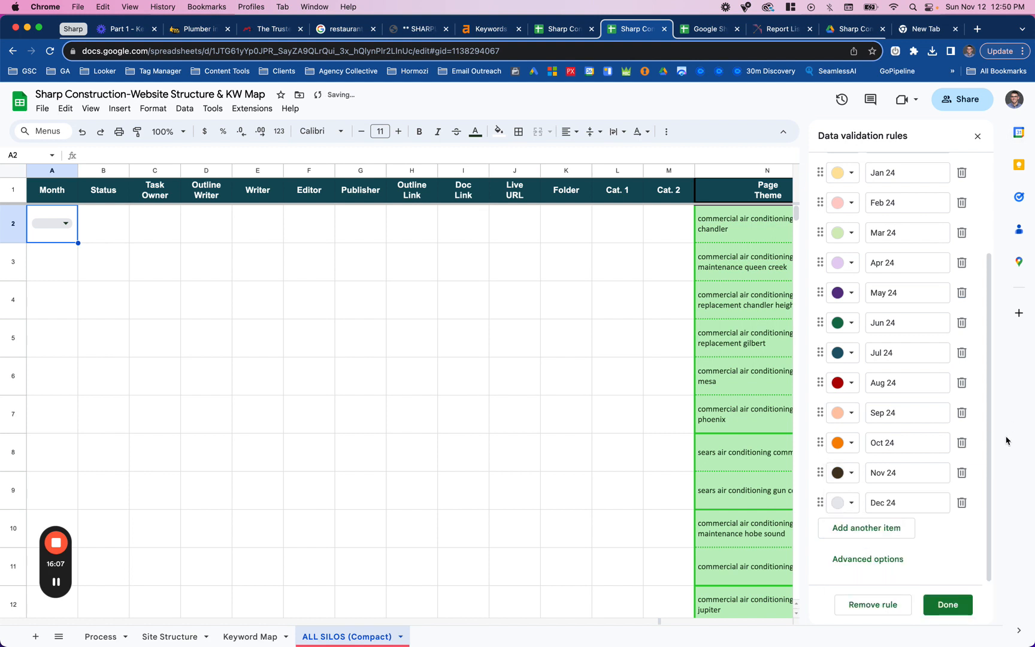
Customize the Nov 24 option's background to a bright, fully saturated amber yellow.
click(851, 474)
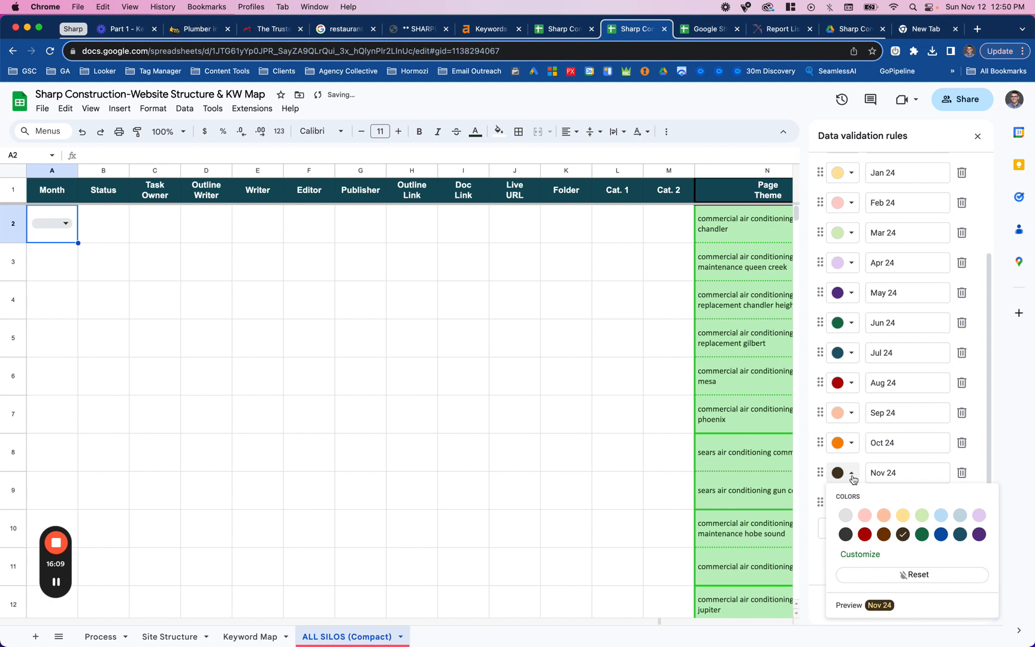
click(860, 557)
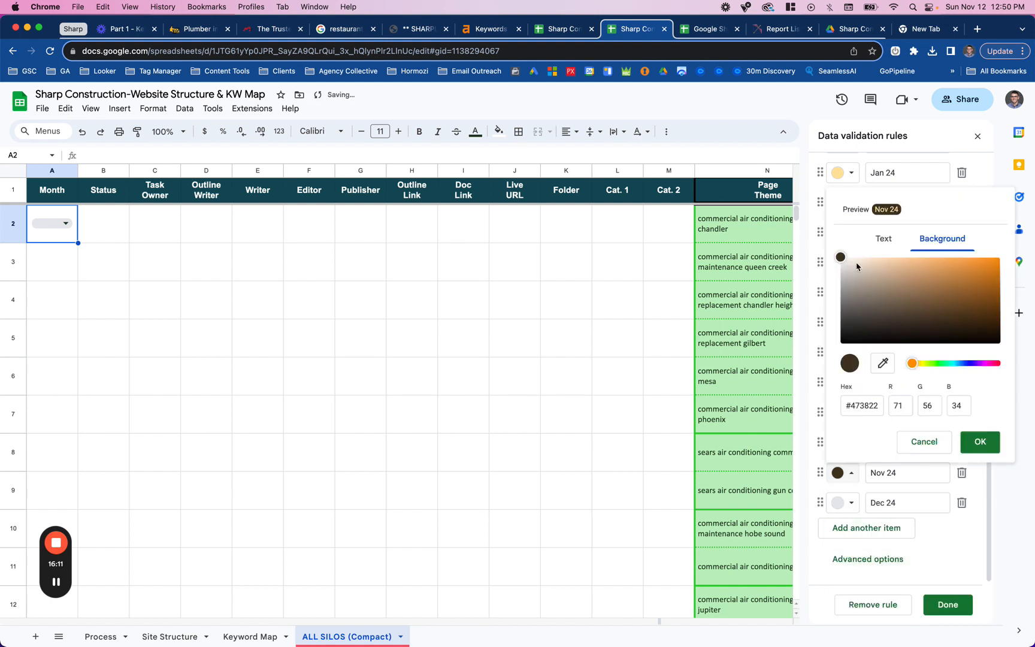
drag(840, 257, 1009, 260)
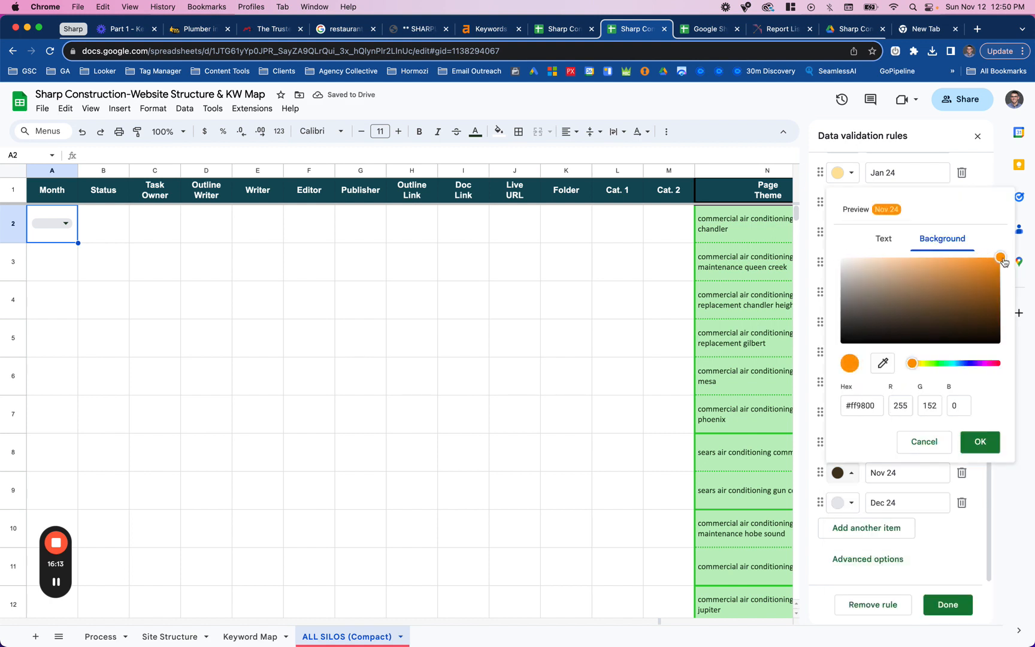
drag(912, 366, 921, 367)
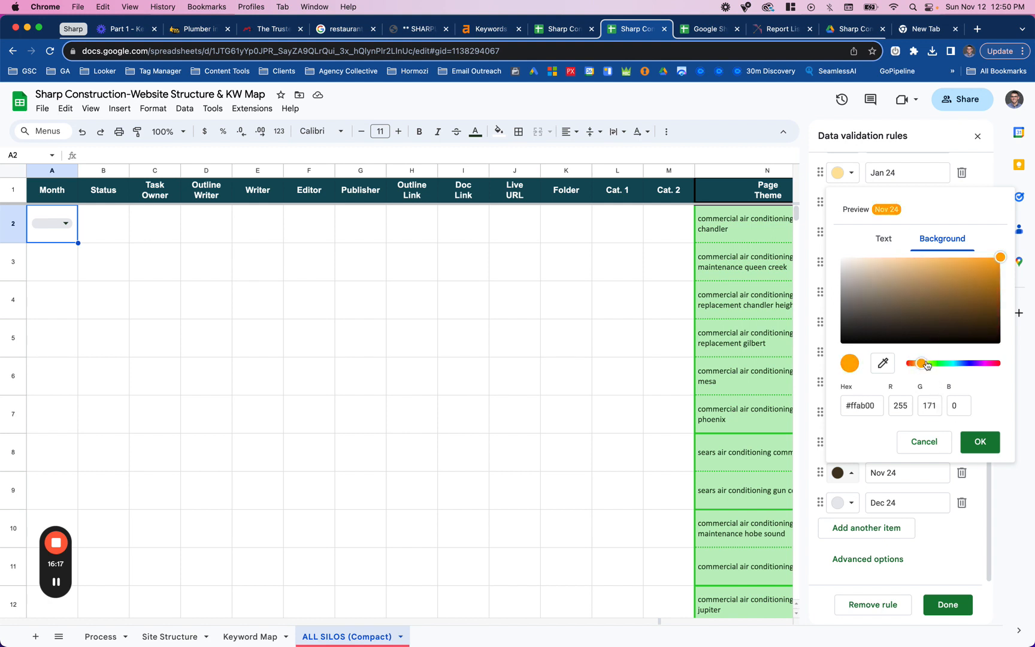
click(924, 367)
click(976, 442)
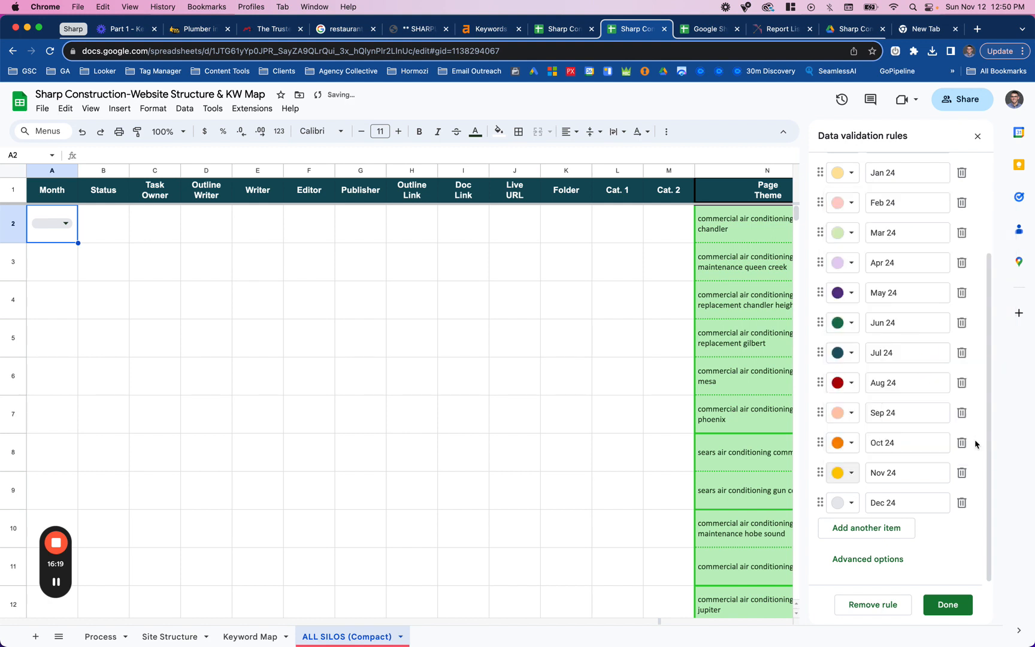
Color the Dec 24 option dark blue, then save the Month dropdown rule and close the validation rules.
click(850, 503)
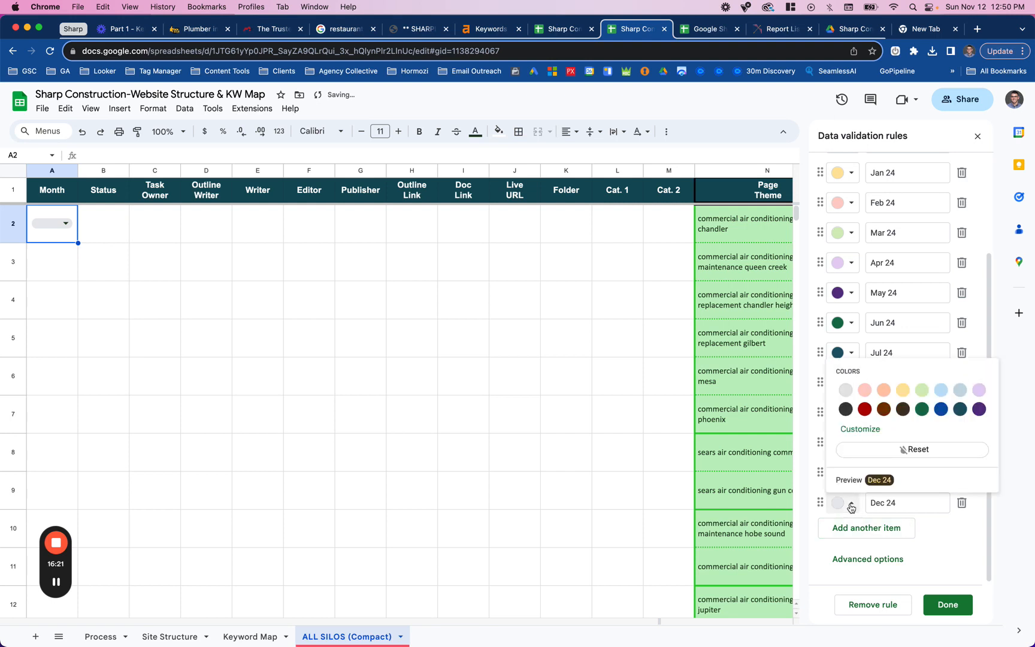
click(941, 408)
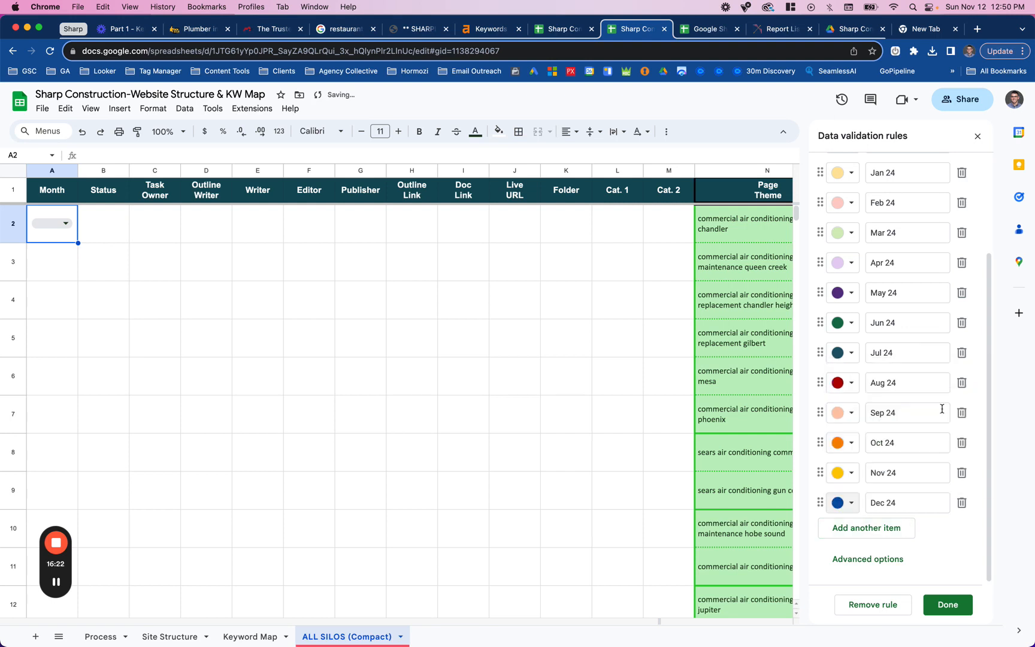
click(950, 607)
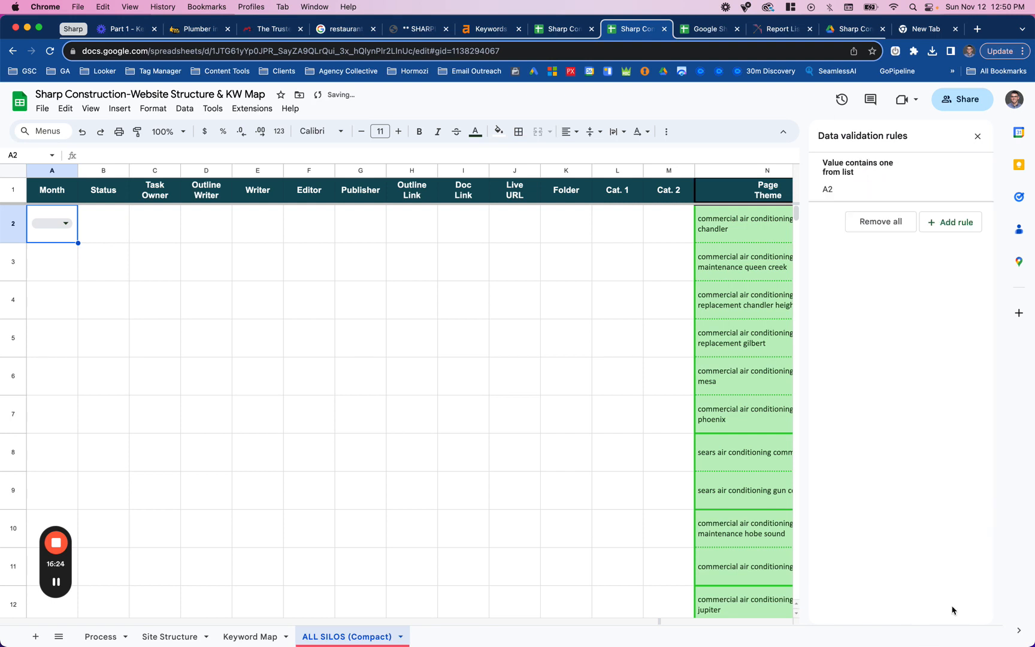
click(977, 138)
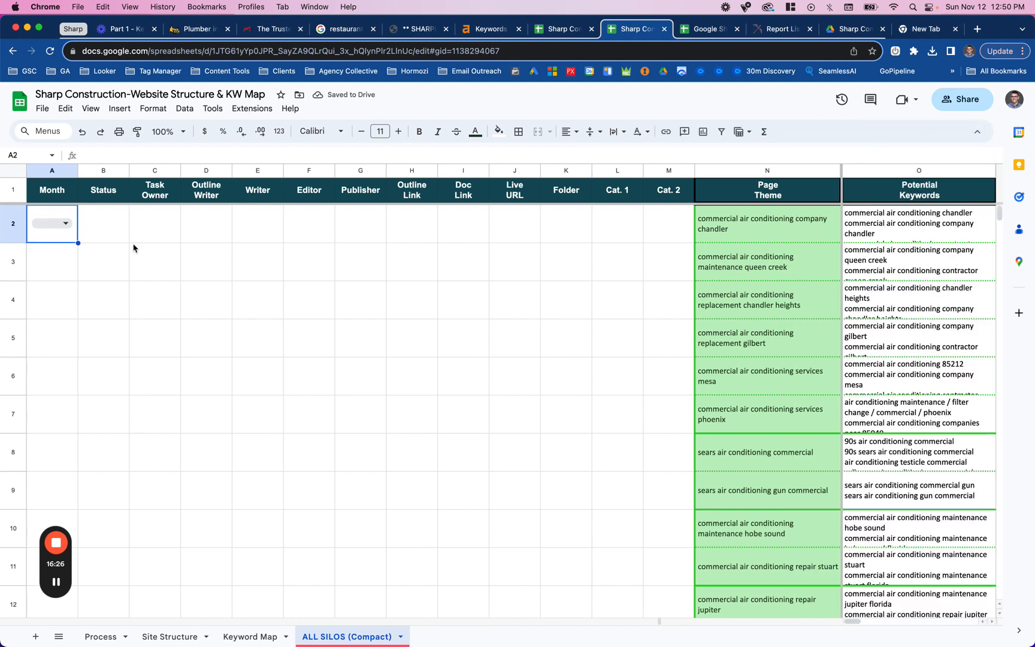
Add a dropdown to cell B2 under Status and name its first option Start.
right_click(112, 217)
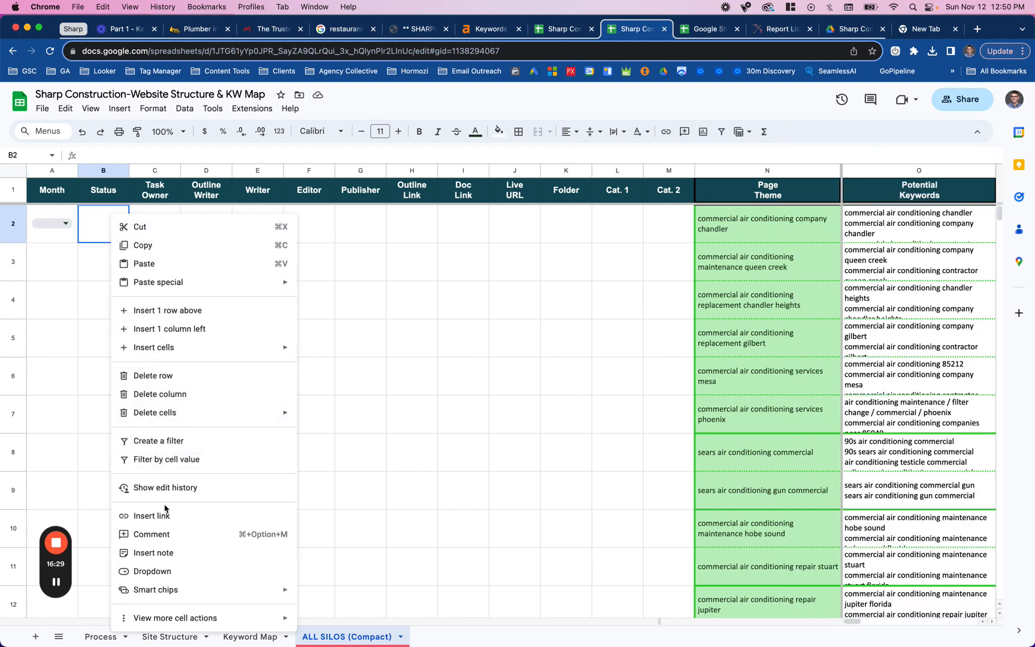
click(157, 570)
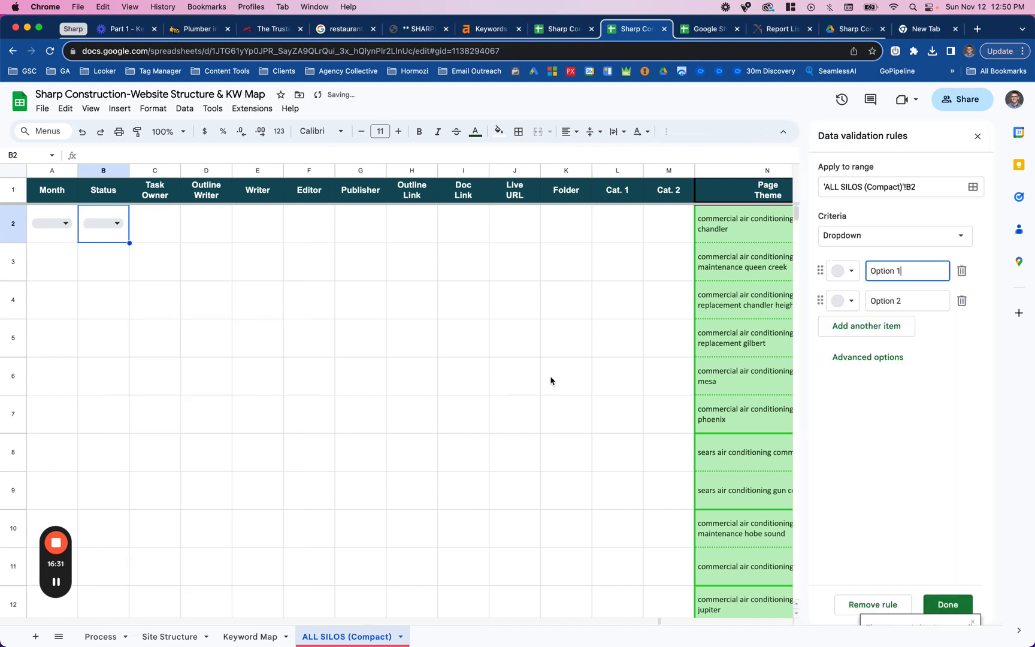
double_click(887, 271)
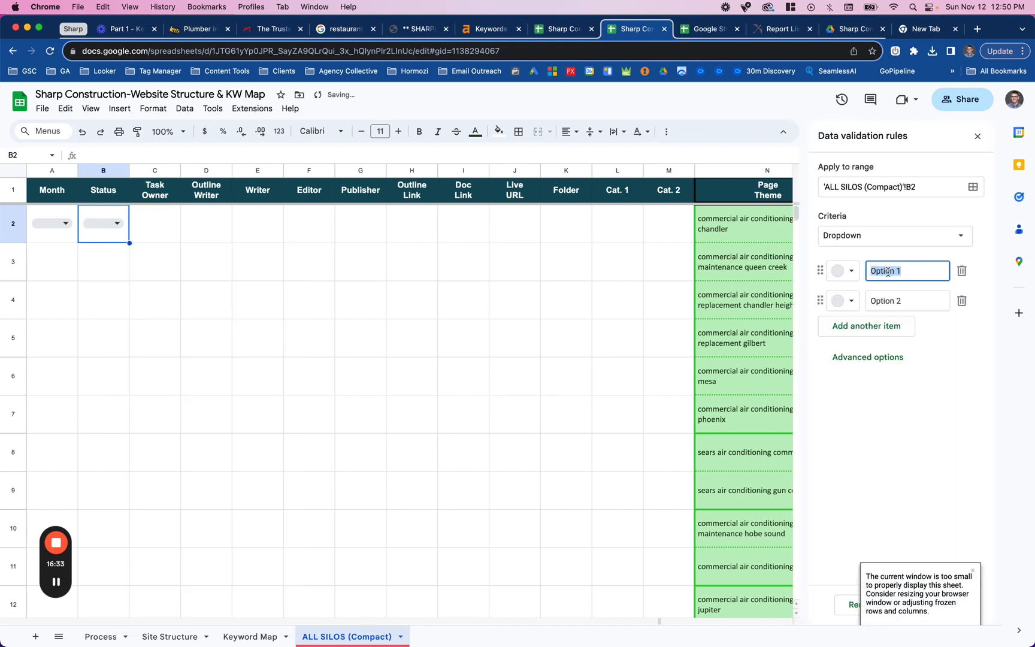
text(Not Started)
drag(908, 272, 870, 271)
text(Start)
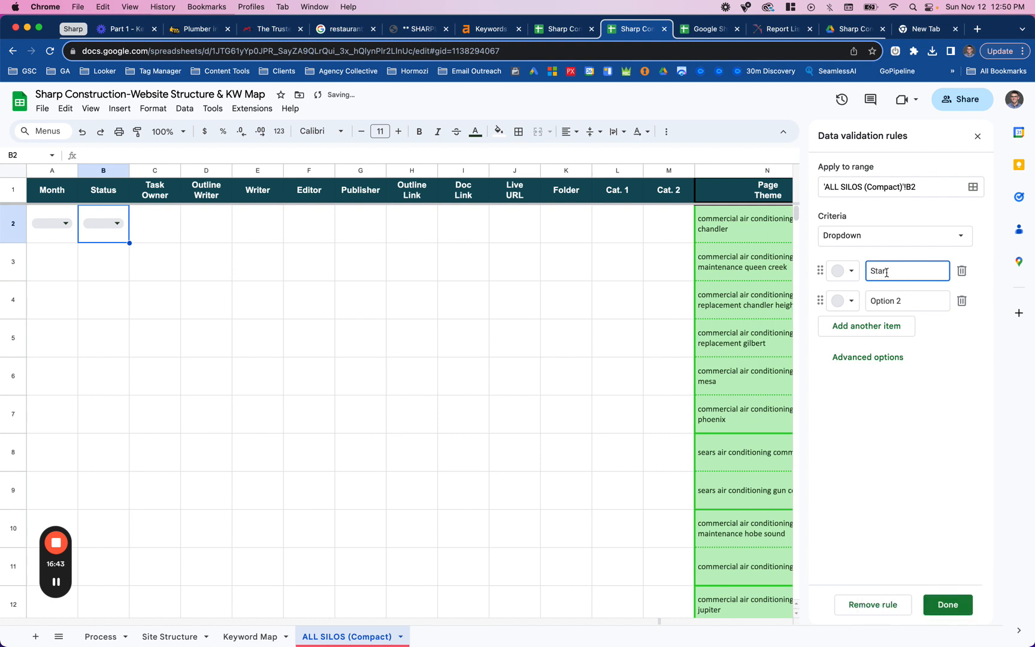
double_click(886, 272)
Name the second Status option Outline, add a third option named Write, and add a blank fourth option.
click(895, 300)
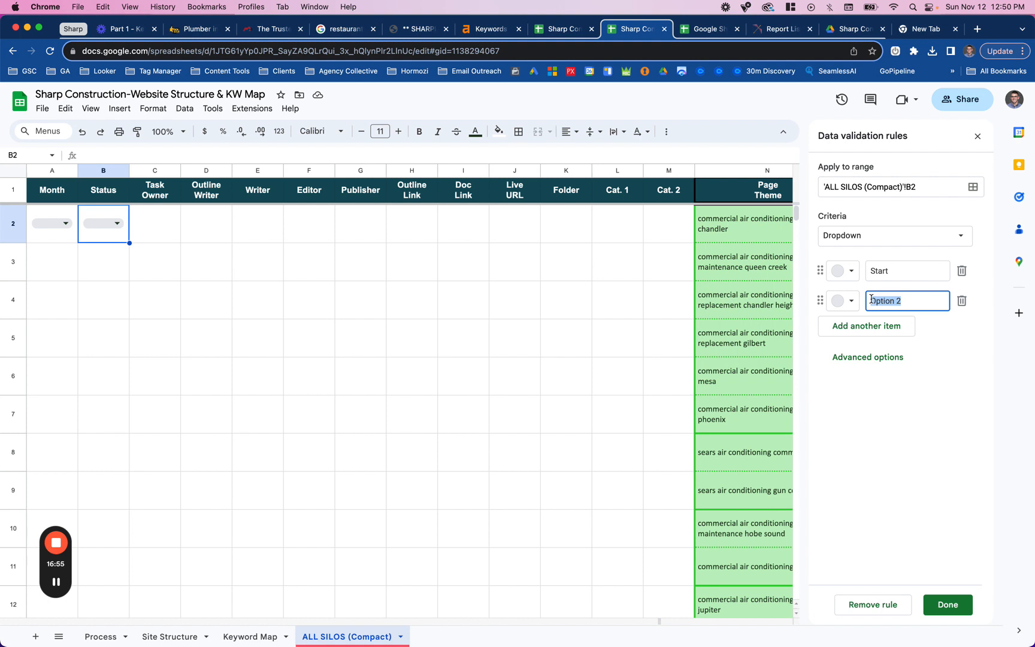
text(Outline)
click(874, 325)
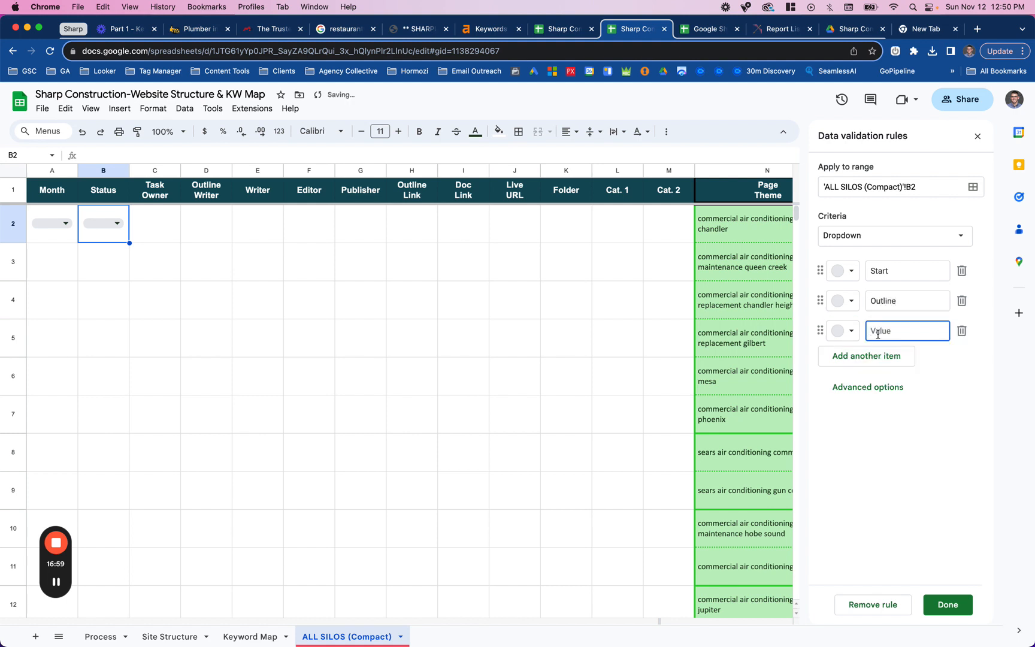
text(Wr)
text(iting)
key(BackSpace)
key(BackSpace)
key(BackSpace)
text(e)
click(900, 358)
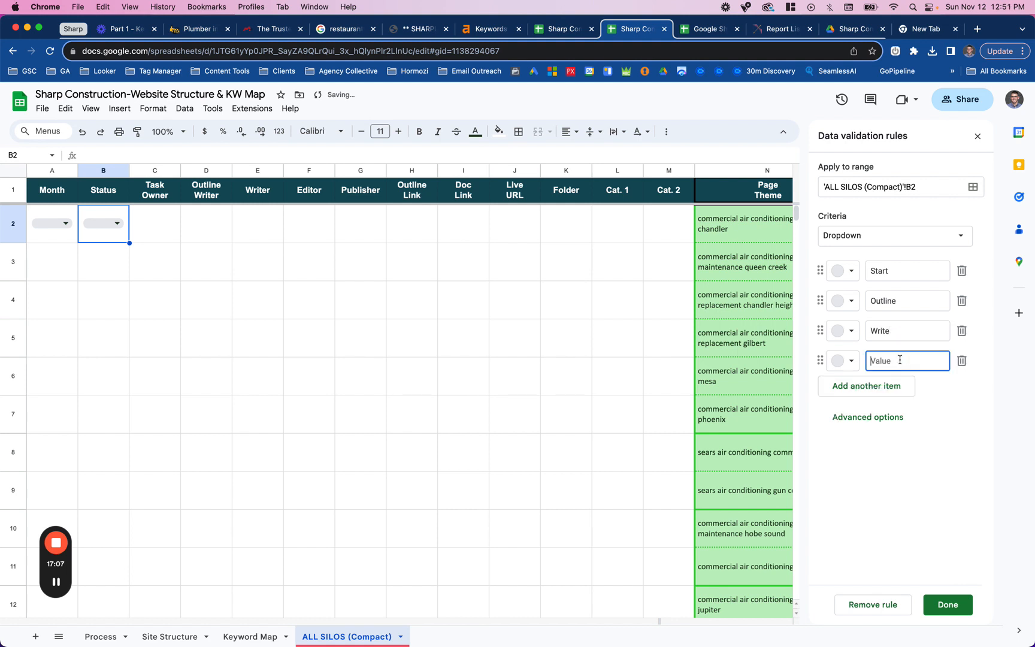
Name the fourth Status option Hurdle and add a fifth option named Edit.
text(Hurdle)
click(900, 388)
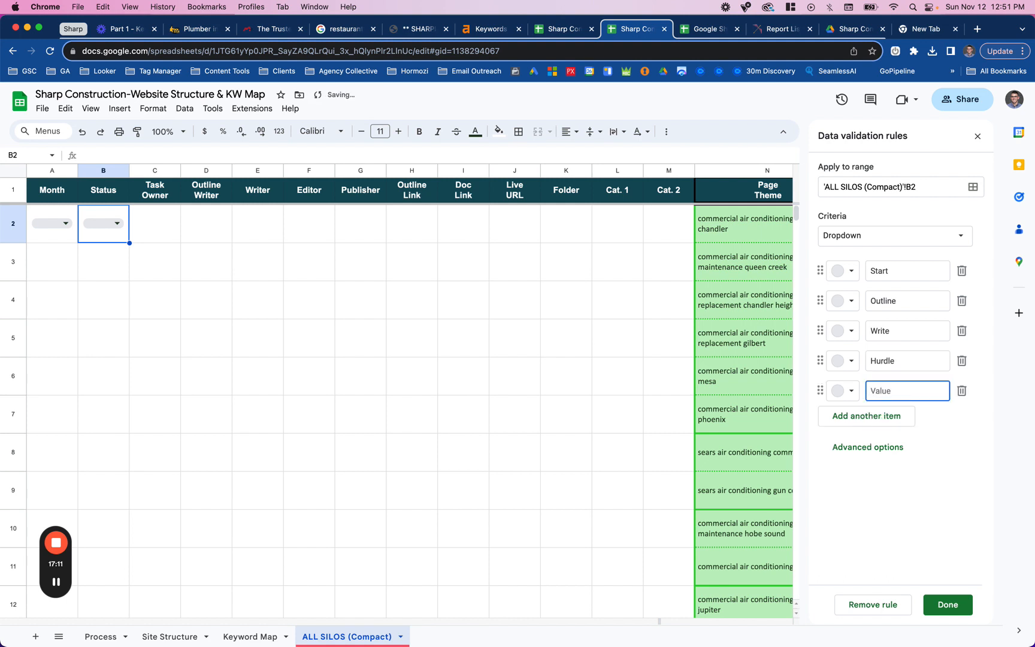
text(Q)
key(BackSpace)
text(Edit)
Add two more Status dropdown options named Publish and Complete.
click(901, 415)
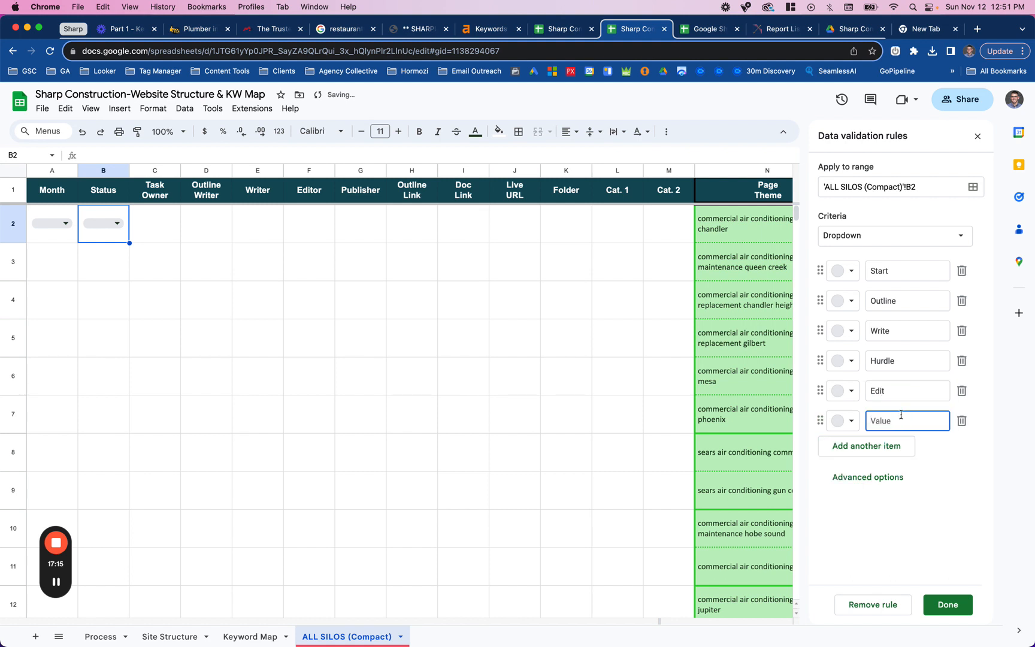
text(Publish)
click(885, 446)
text(Comp)
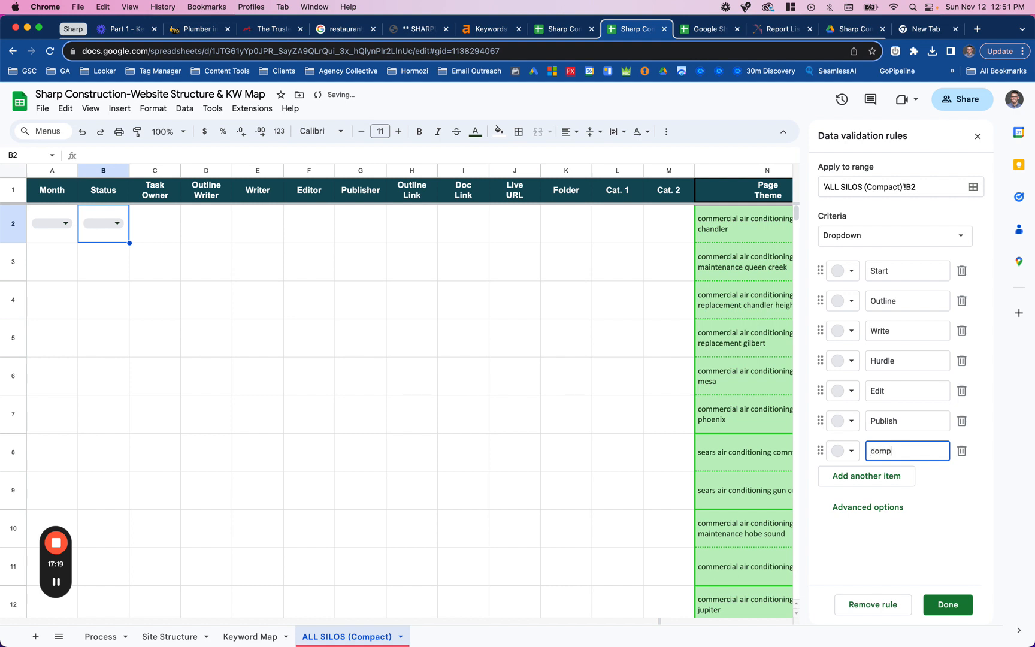
key(BackSpace)
key(BackSpace)
key(BackSpace)
key(BackSpace)
text(Complete)
Color the Status options: Complete dark green, Publish light green and Edit light yellow.
click(850, 453)
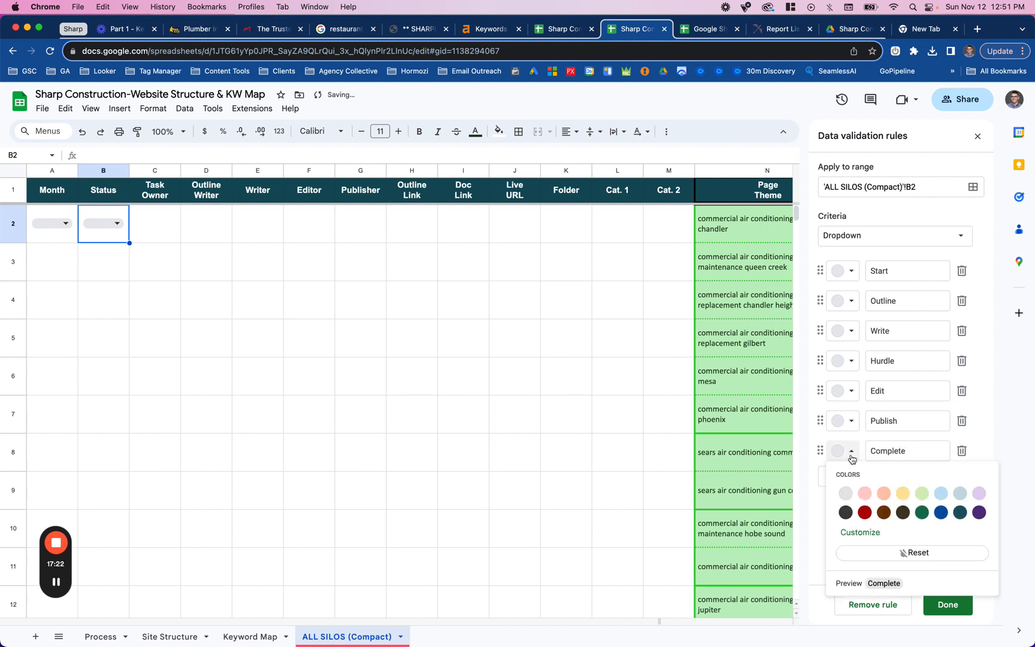
click(922, 512)
click(850, 420)
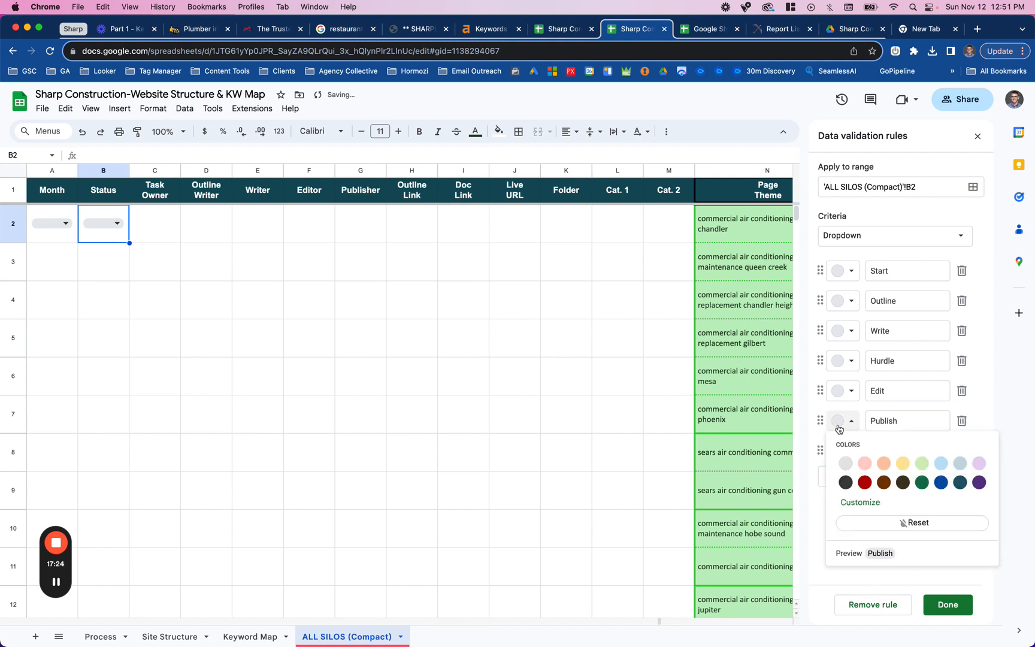
click(908, 465)
click(850, 392)
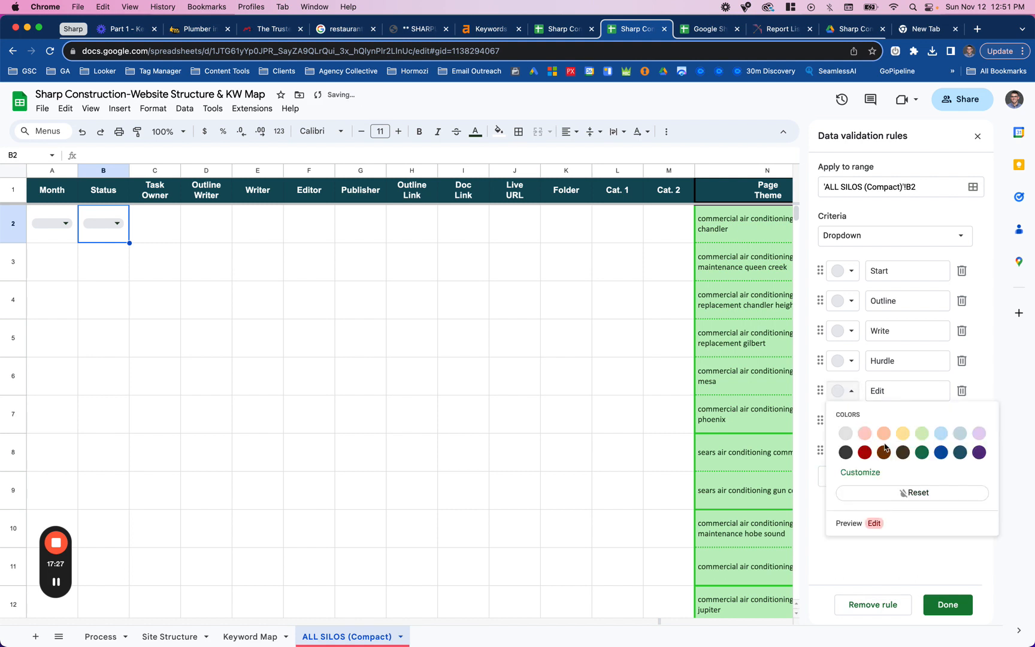
click(902, 442)
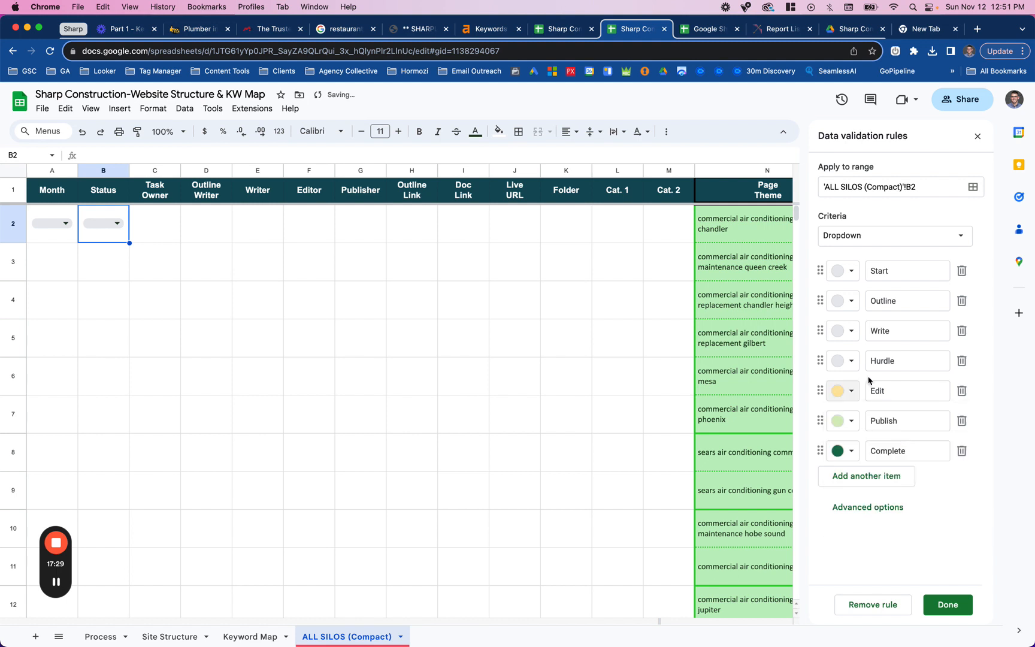
Color Hurdle dark red, Write dark blue and Outline light orange, then save the Status dropdown rule.
click(852, 363)
click(866, 423)
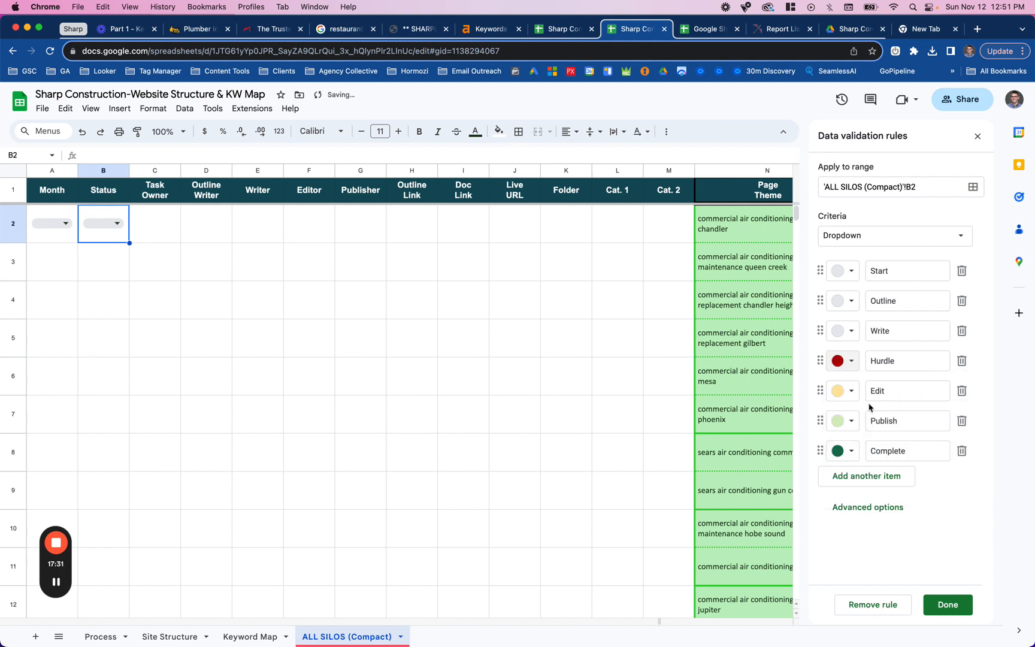
click(850, 331)
click(938, 393)
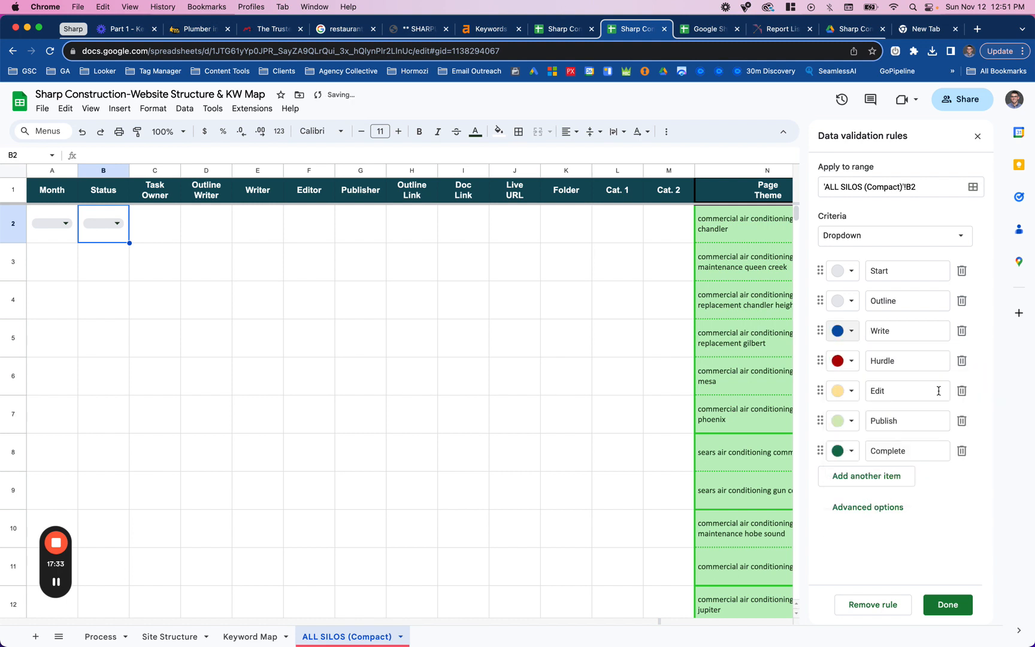
click(841, 303)
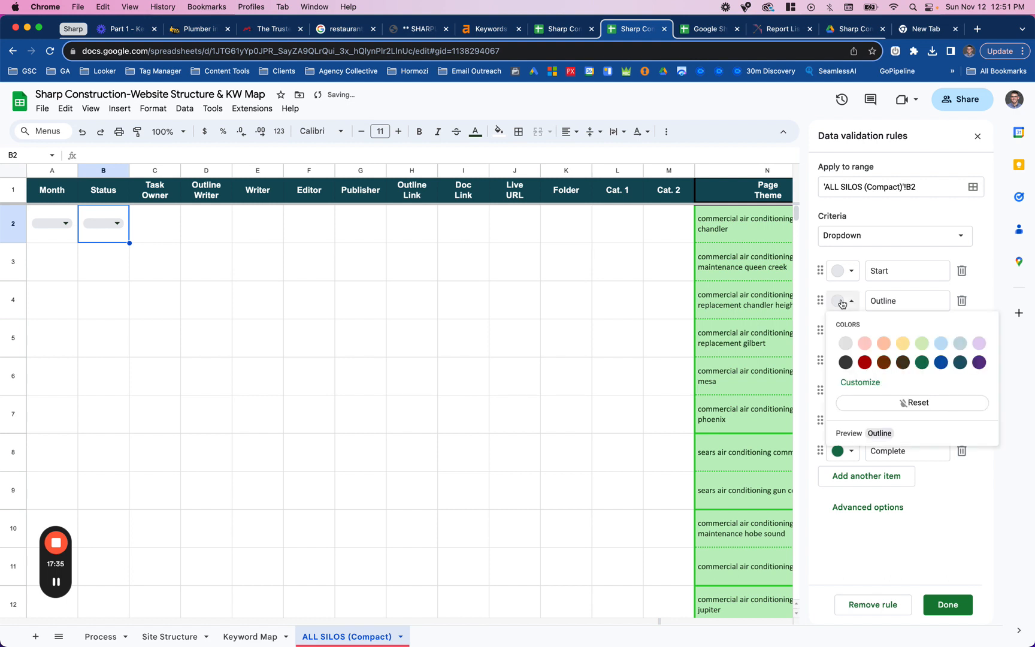
click(880, 343)
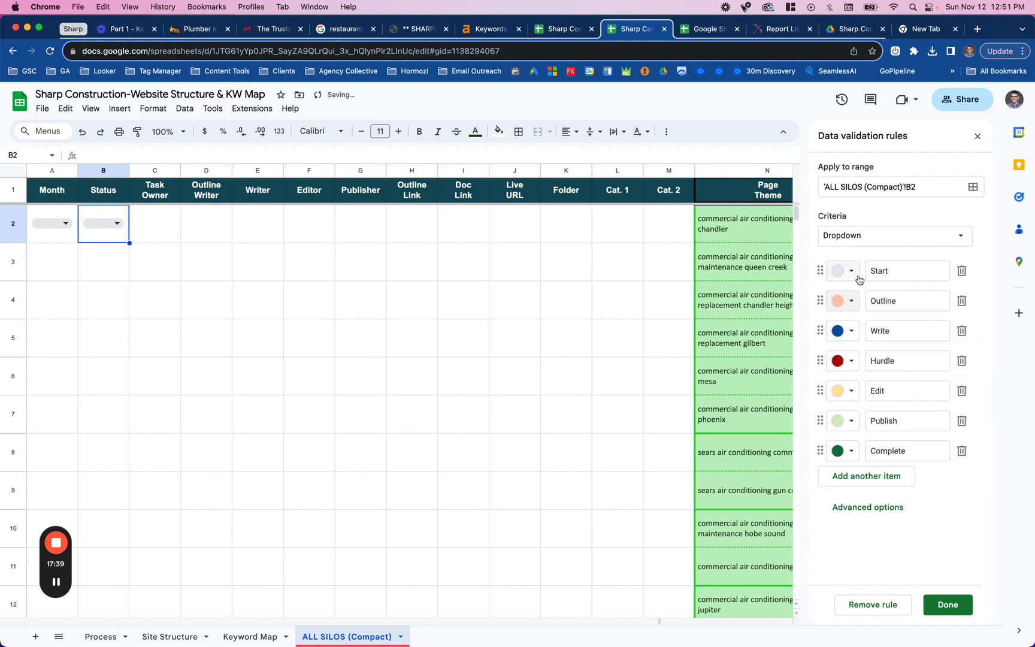
click(943, 608)
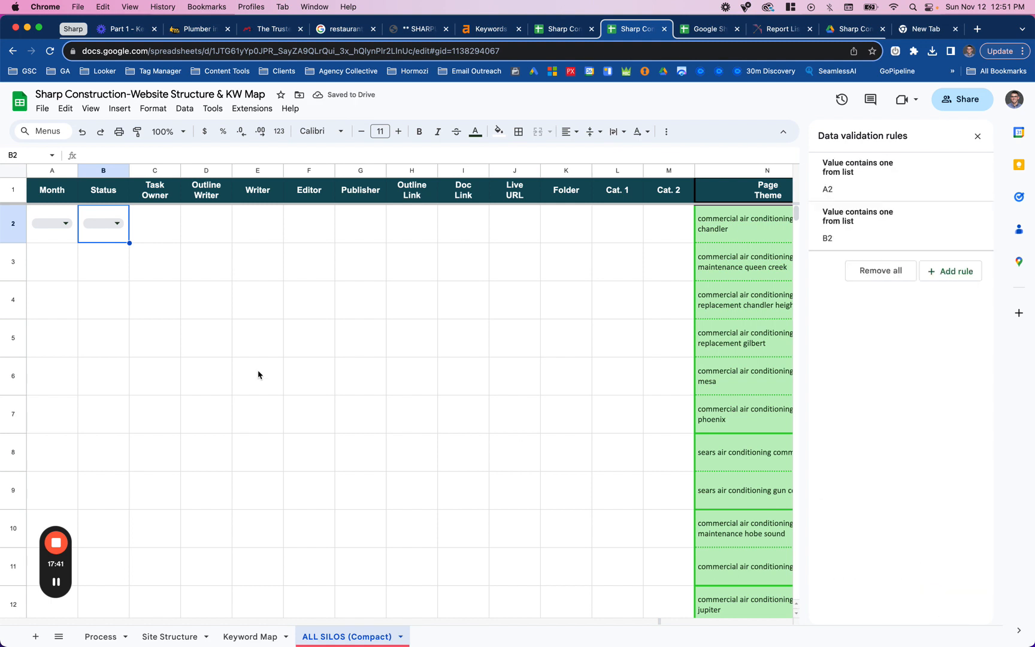
Add a dropdown to cell C2 under Task Owner with the options SPPC and Writer 1.
click(165, 229)
right_click(163, 231)
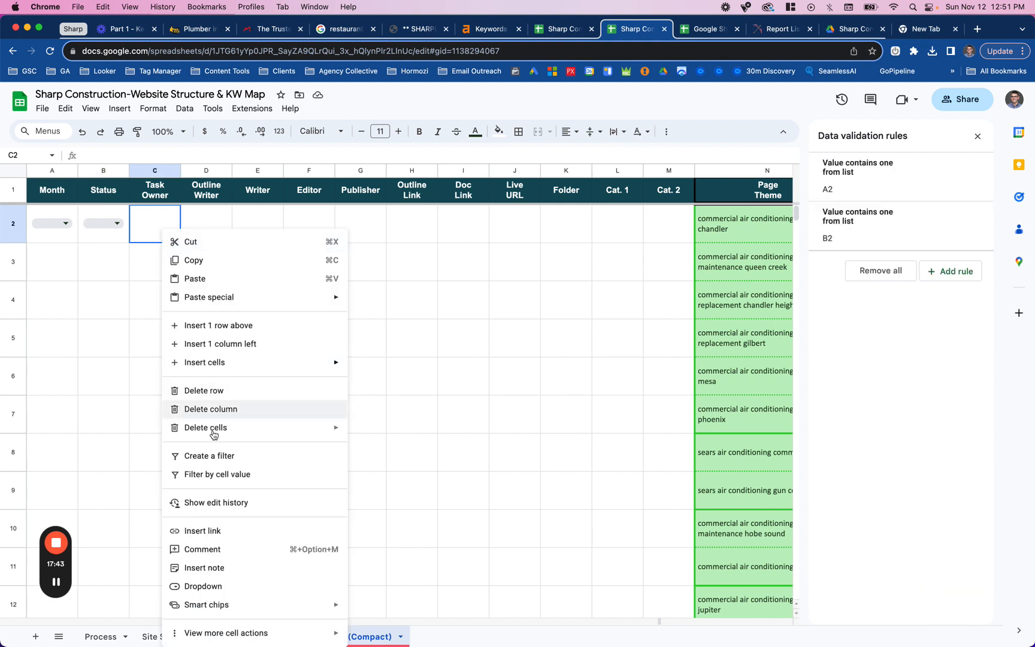
click(205, 586)
triple_click(886, 270)
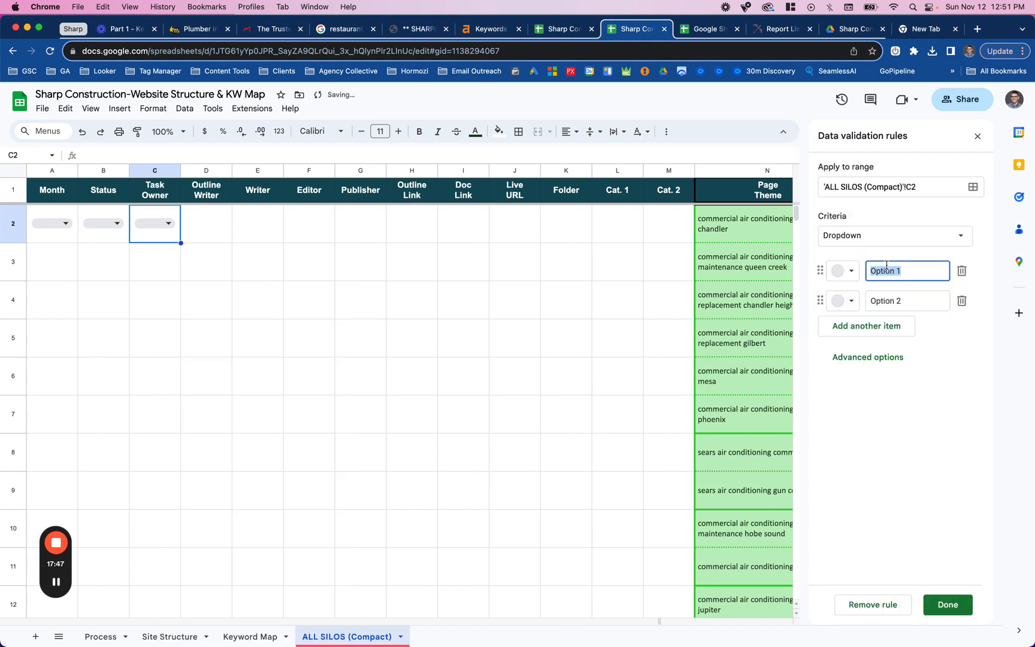
text(SPPC)
triple_click(898, 303)
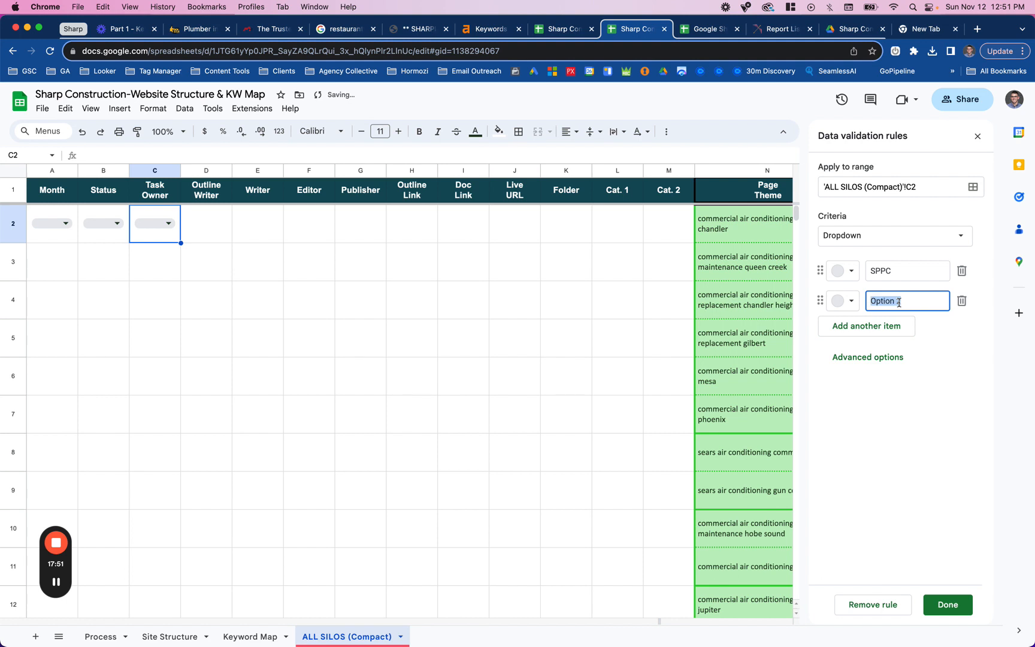
text(Writer 1)
Add Writer 2 and Writer 3 as further options in the Task Owner dropdown.
click(891, 326)
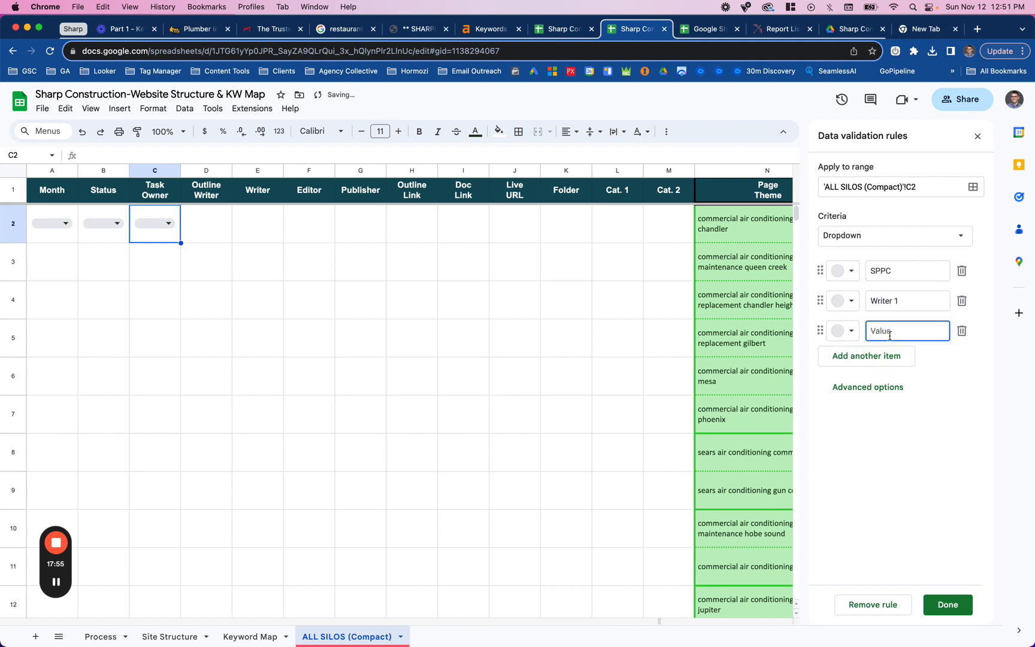
text(Writer 2)
click(893, 359)
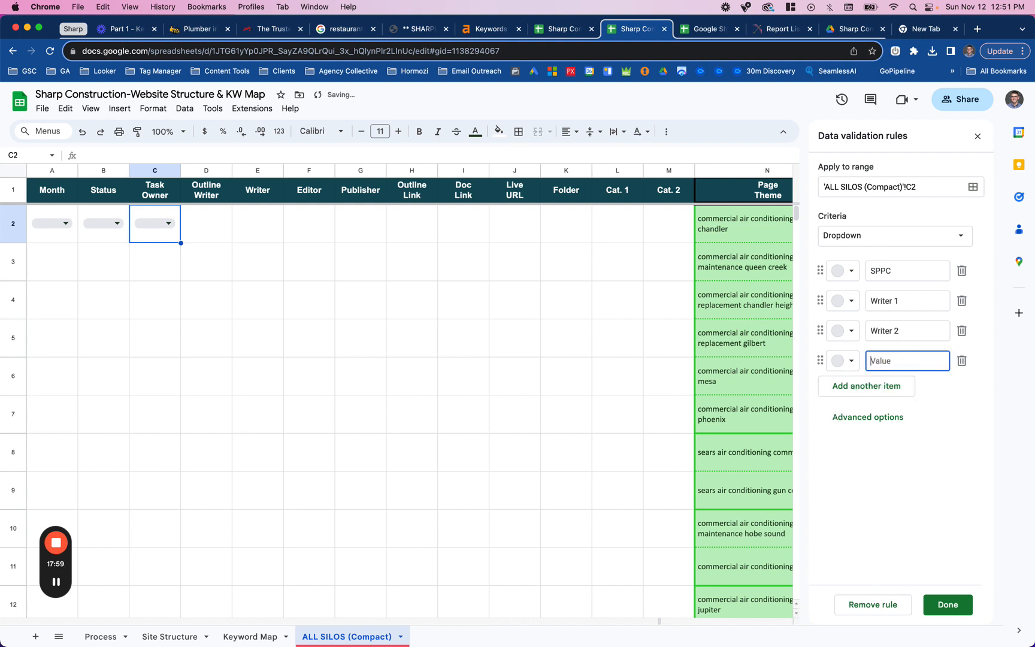
text(Write 3)
key(BackSpace)
text(r 3)
Add the options Dev and Client to the Task Owner dropdown, then save the rule and close the validation rules.
click(892, 386)
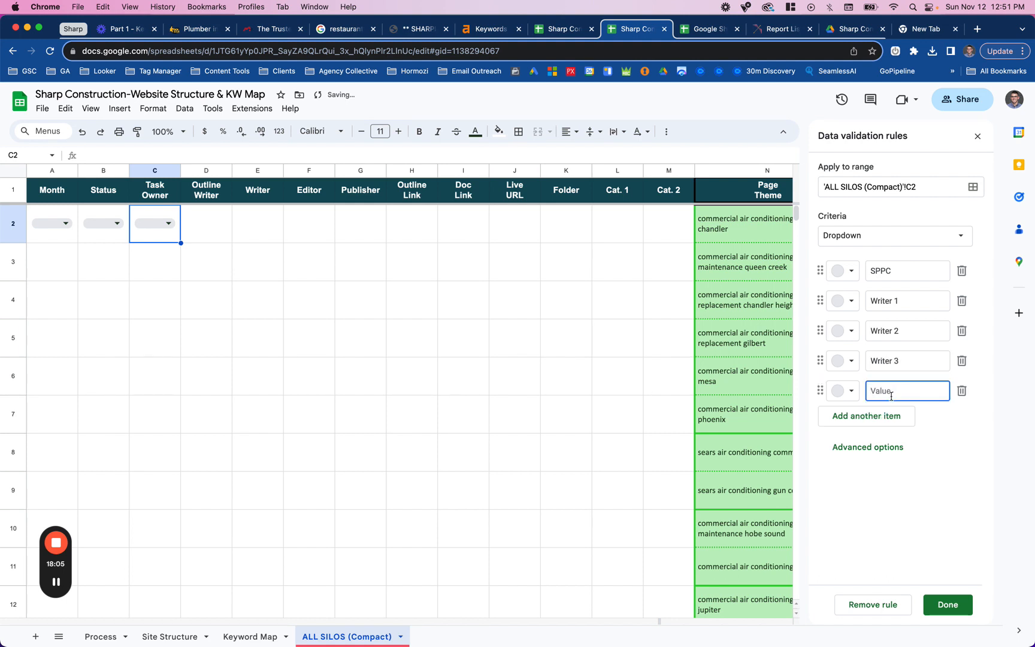
text(Dev)
click(878, 417)
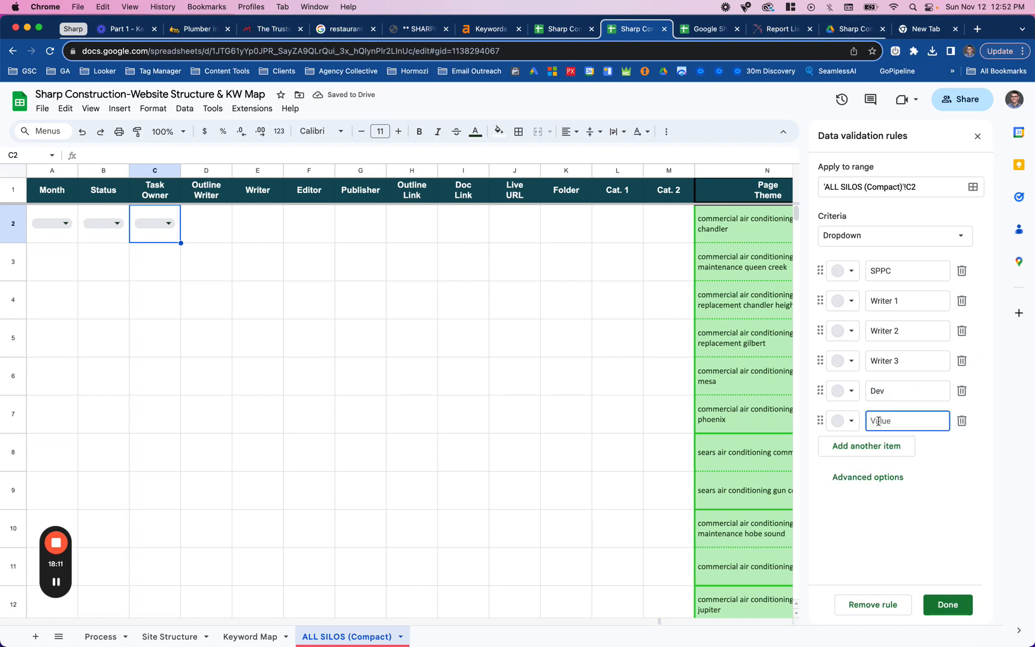
text(Client)
click(940, 604)
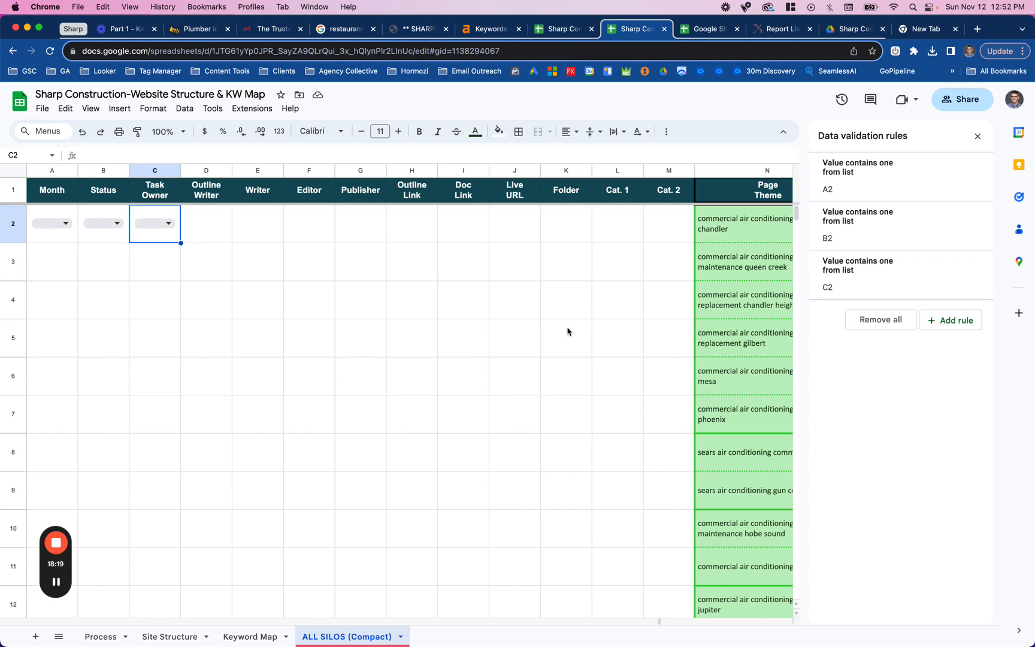
click(977, 136)
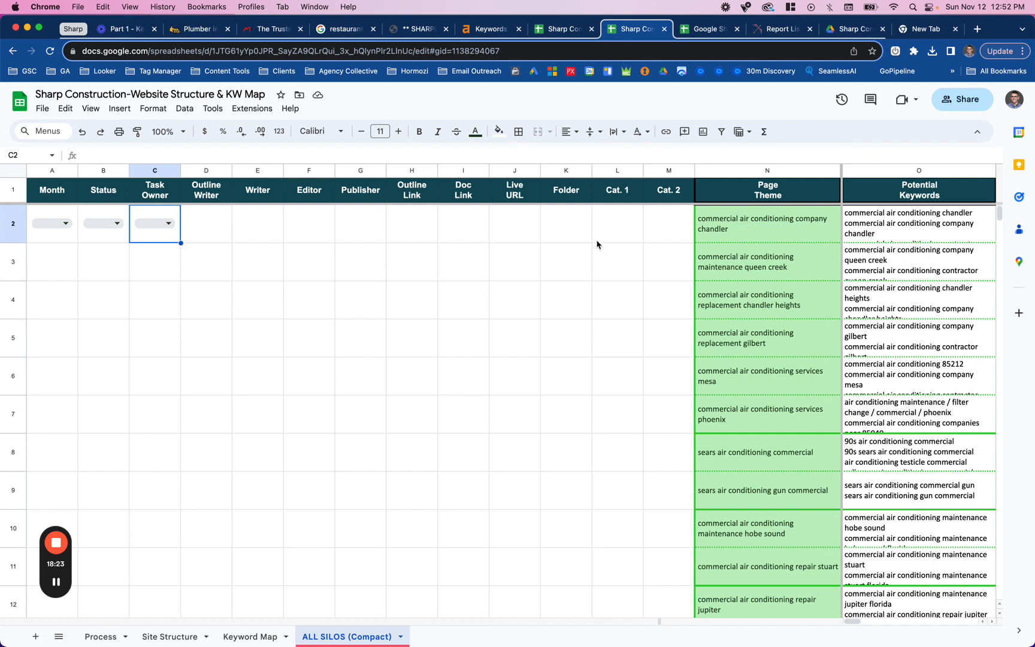
scroll(601, 254, right, 5)
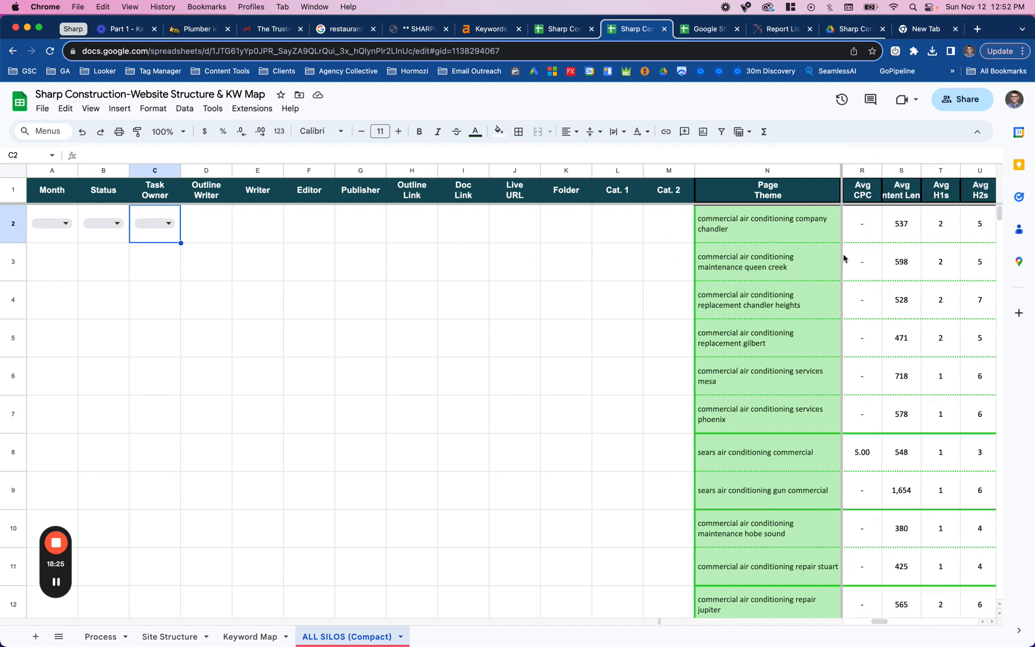
scroll(844, 257, left, 3)
scroll(844, 258, down, 1)
scroll(537, 267, up, 1)
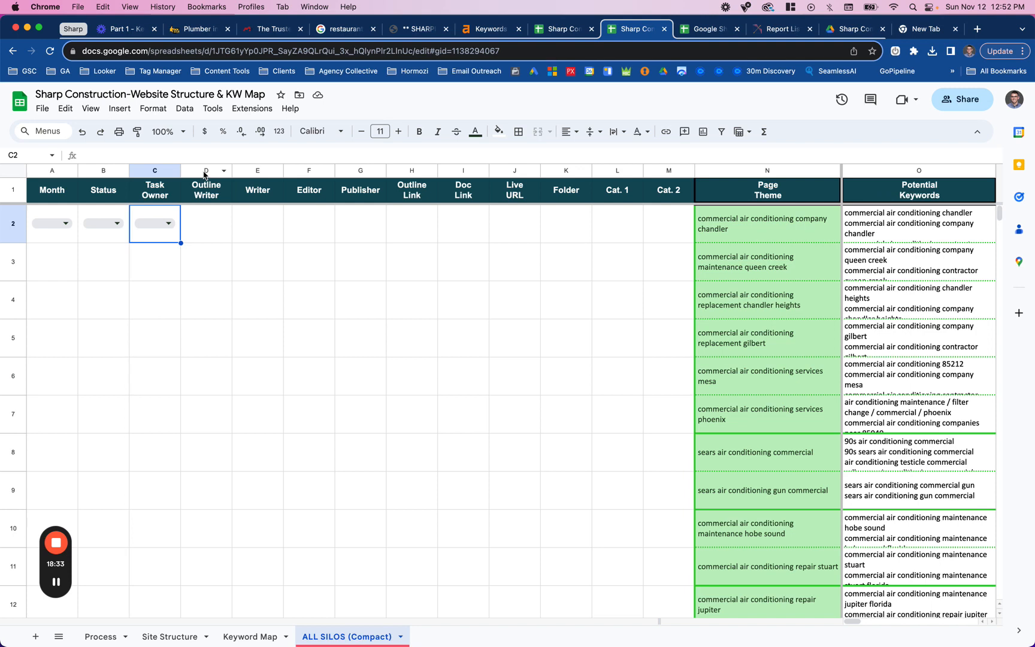
Insert a column before Task Owner and remove the copied dropdown from its cell C2.
right_click(159, 174)
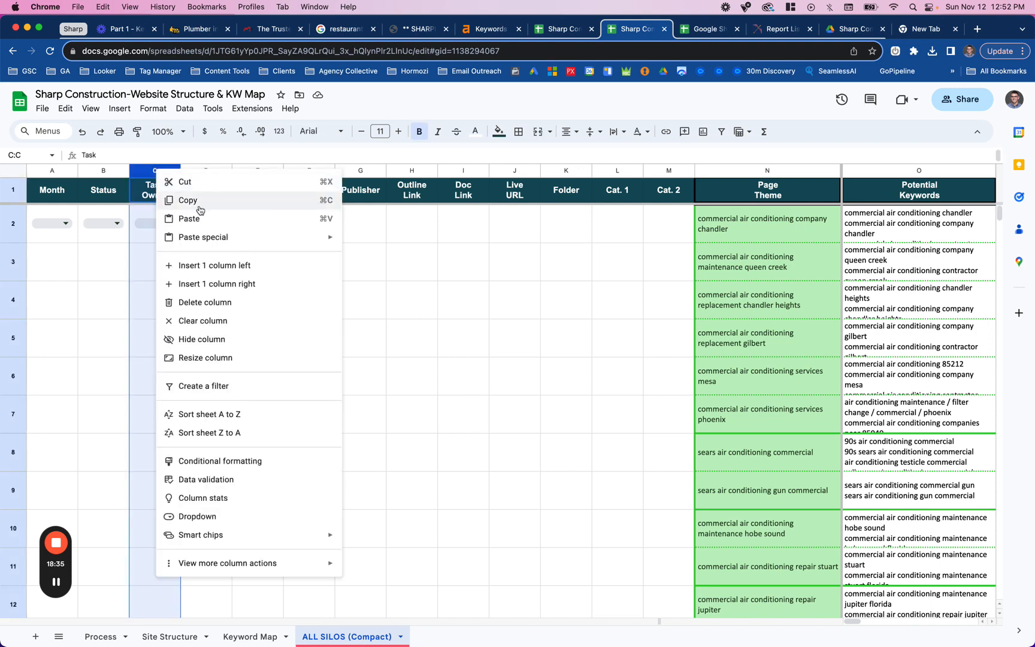
click(196, 269)
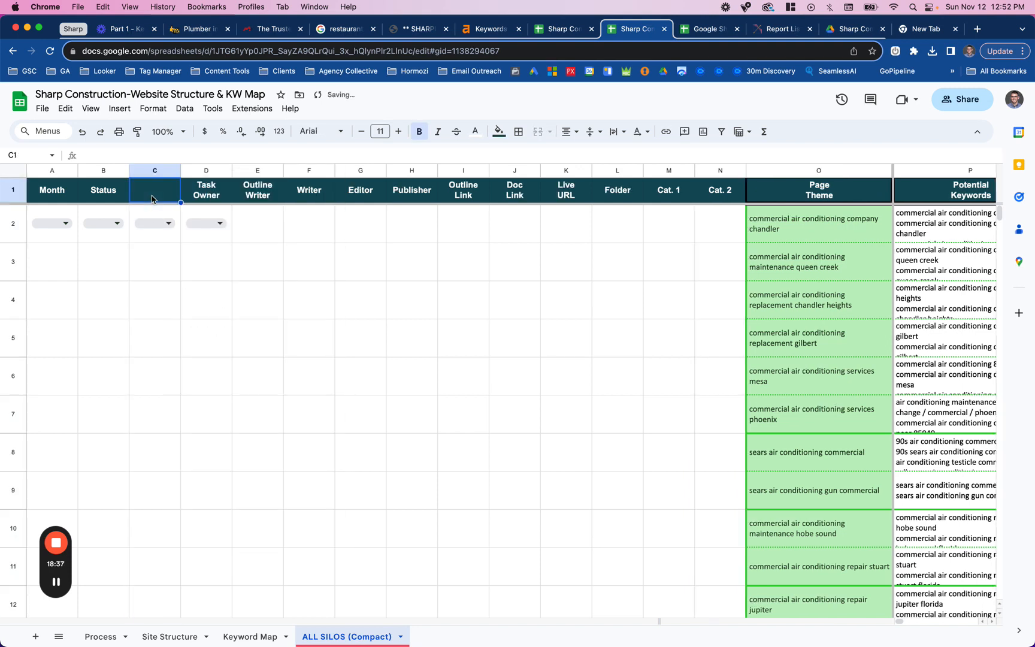
click(150, 217)
key(BackSpace)
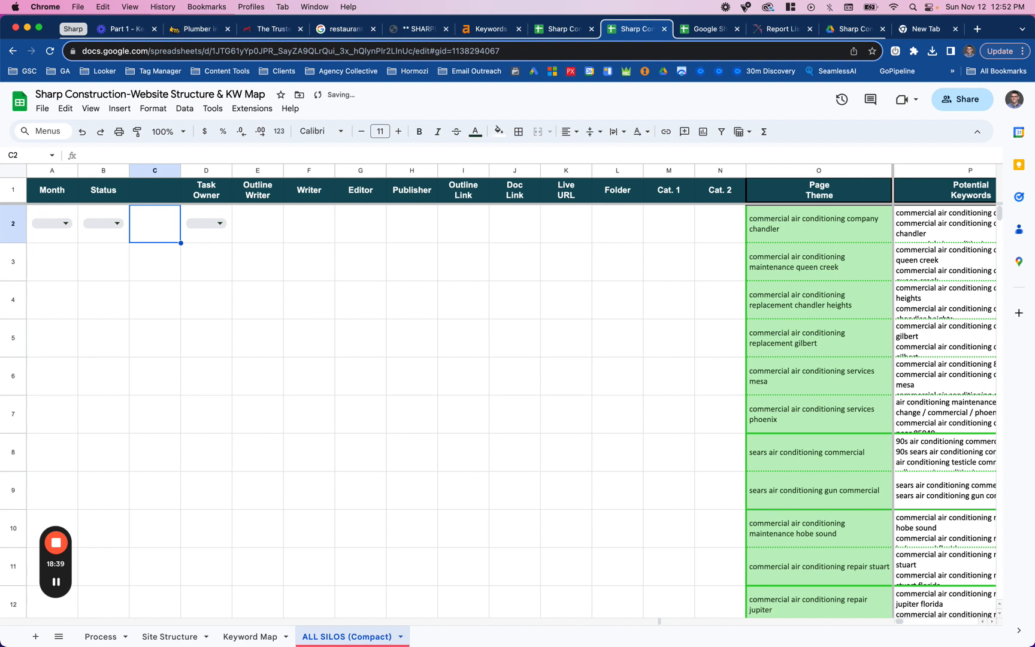
Enter Page Type as the header of the new column in cell C1.
click(157, 196)
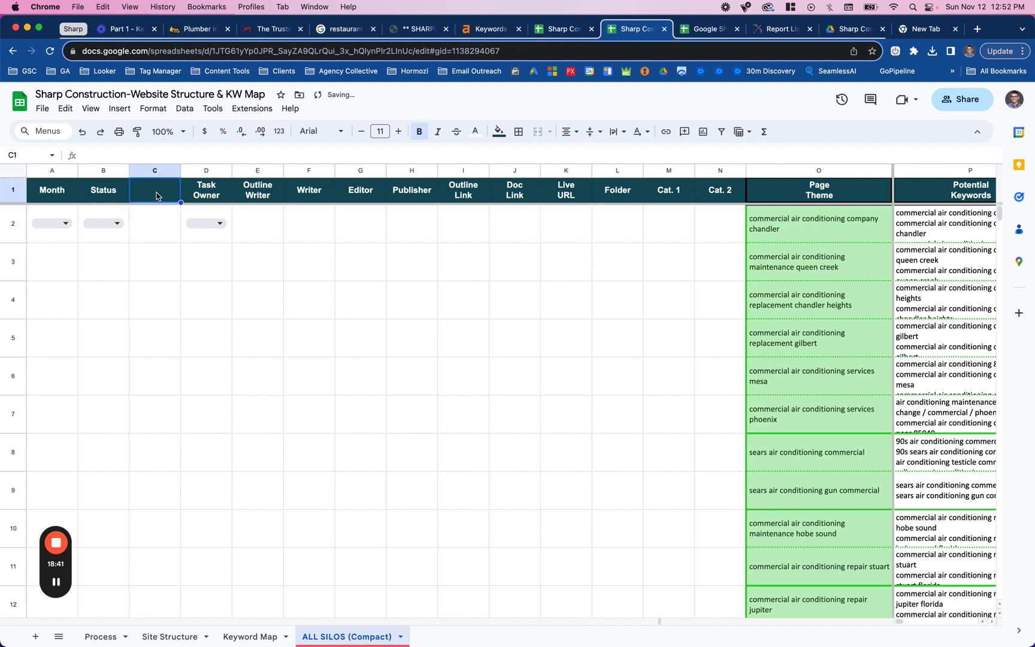
text(Page)
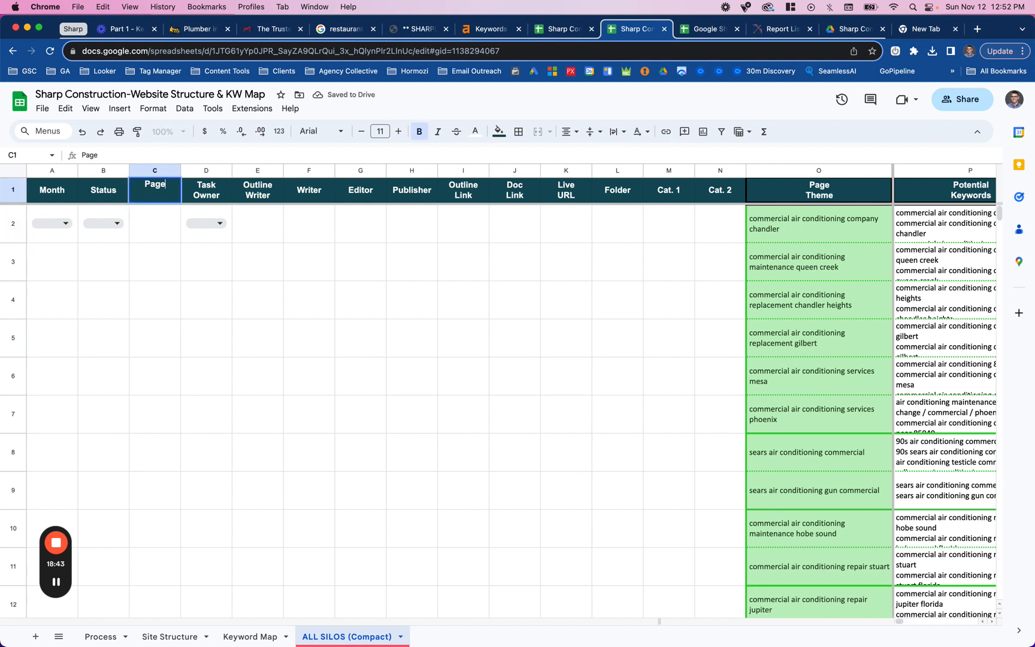
key(BackSpace)
key(BackSpace)
key(BackSpace)
key(BackSpace)
text(C)
key(BackSpace)
text(Page Type)
click(153, 235)
right_click(153, 235)
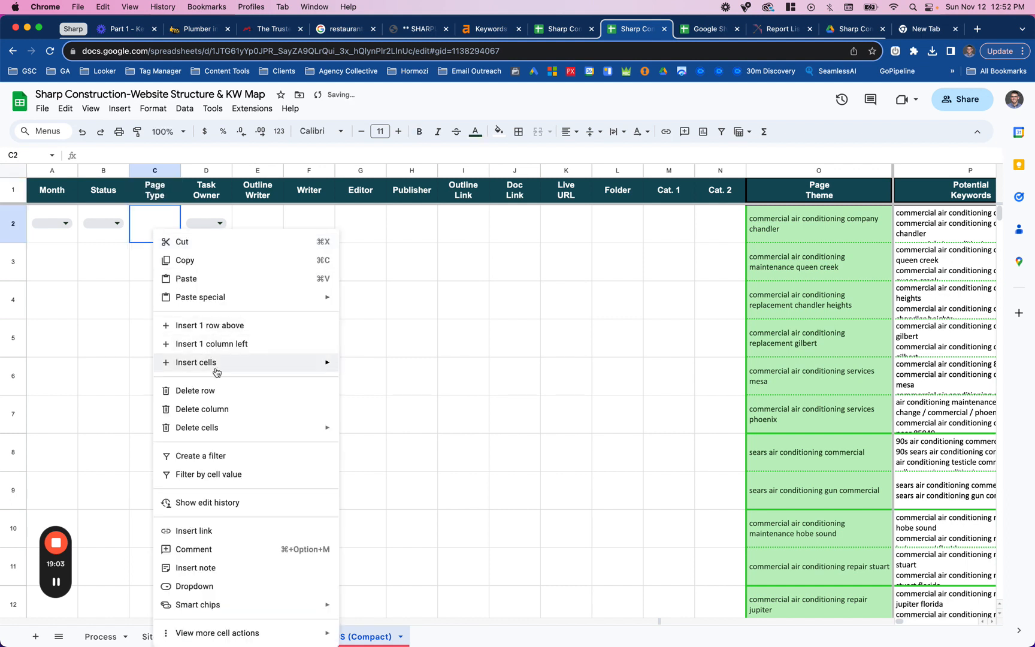
click(213, 567)
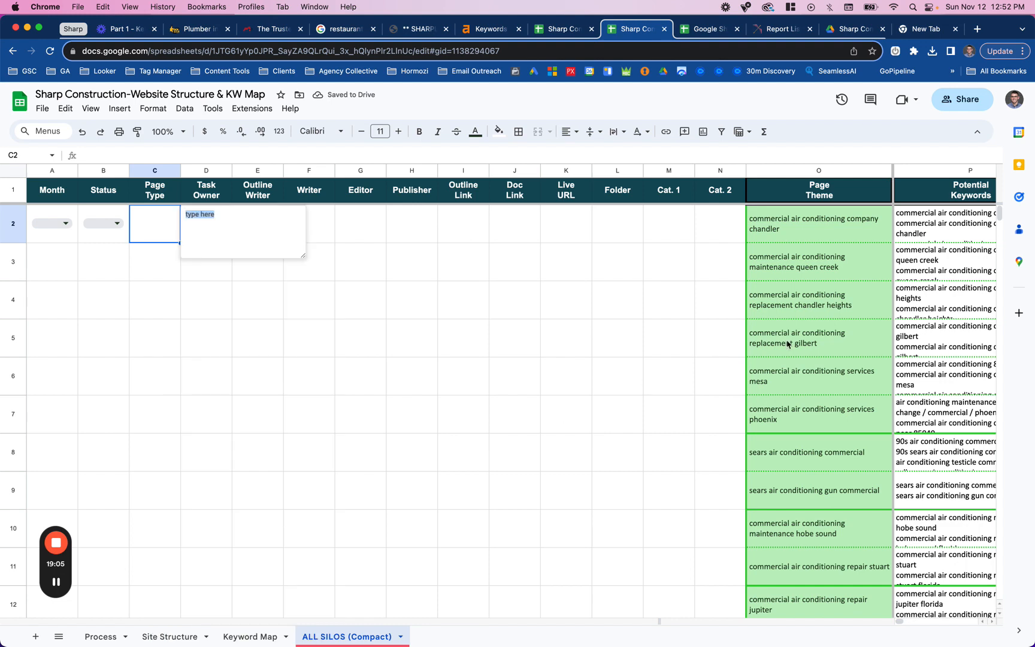
Create a dropdown in the Page Type cell C2 with the options New and Existing.
right_click(164, 232)
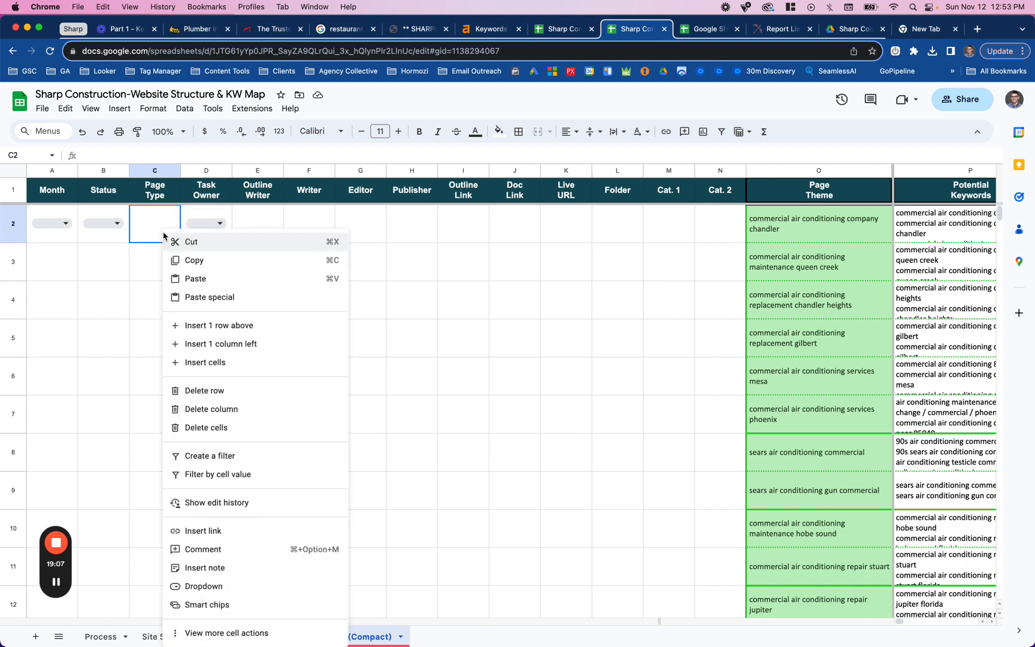
click(215, 592)
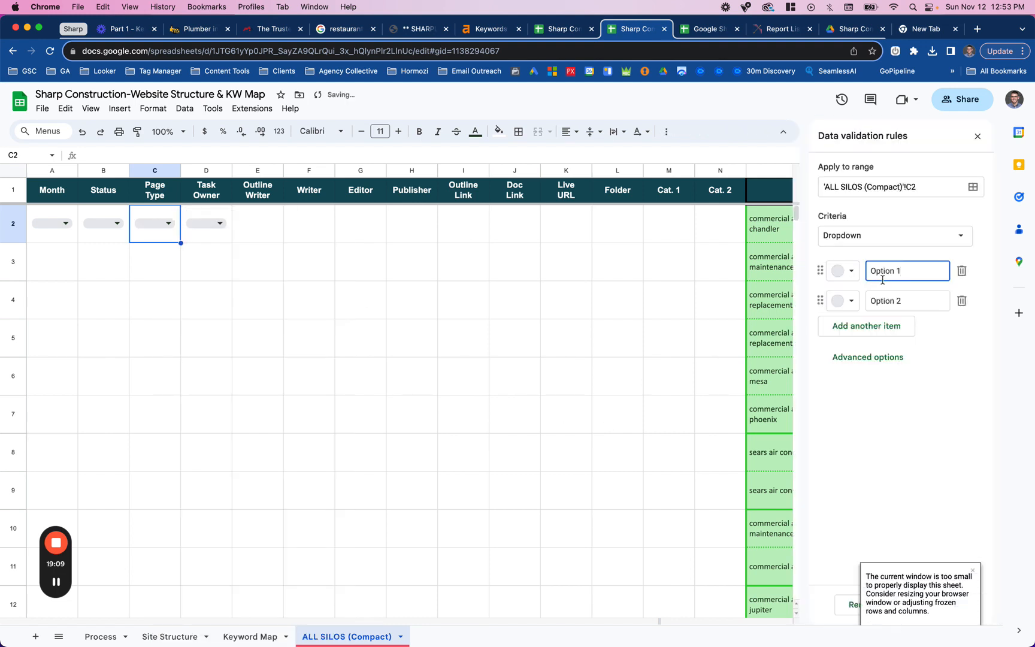
text(New)
click(900, 297)
text(Existing)
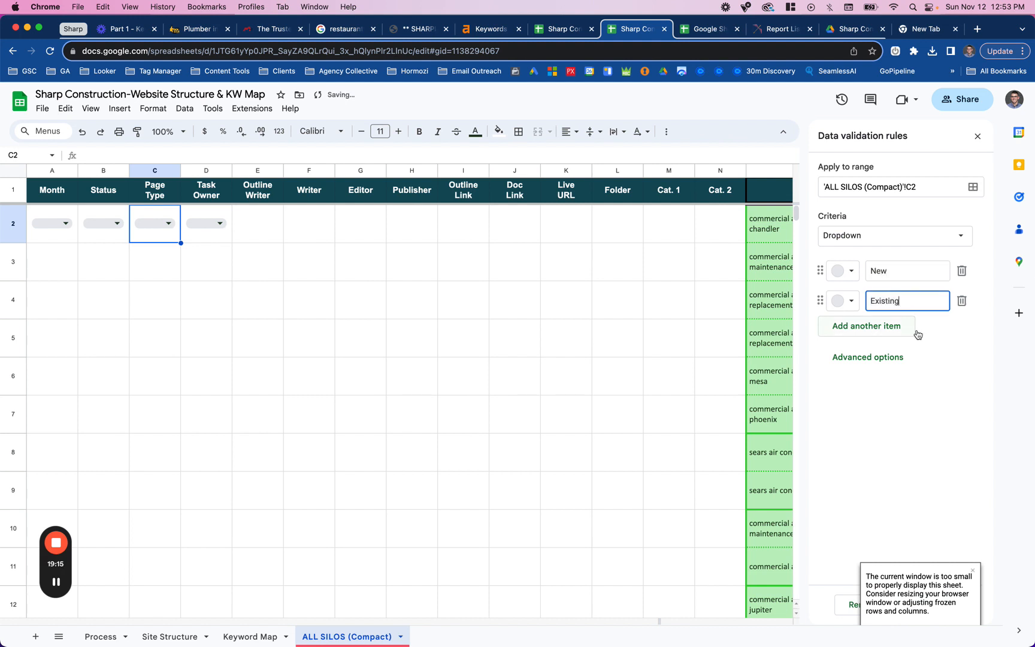
Save the Page Type dropdown rule, close the validation rules and check the option list in cell C2.
click(957, 452)
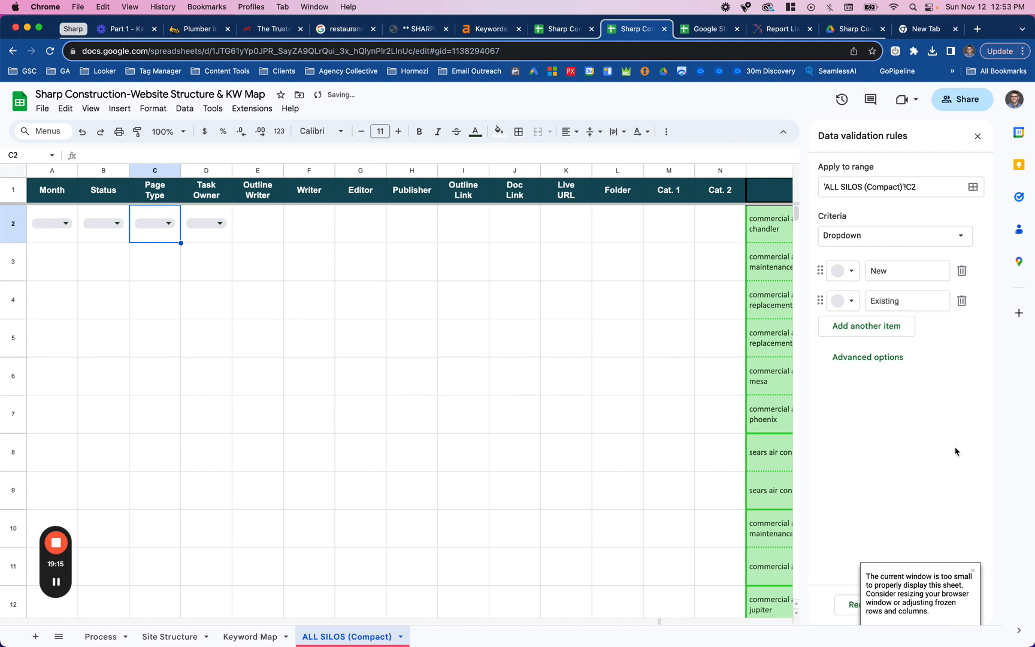
click(972, 572)
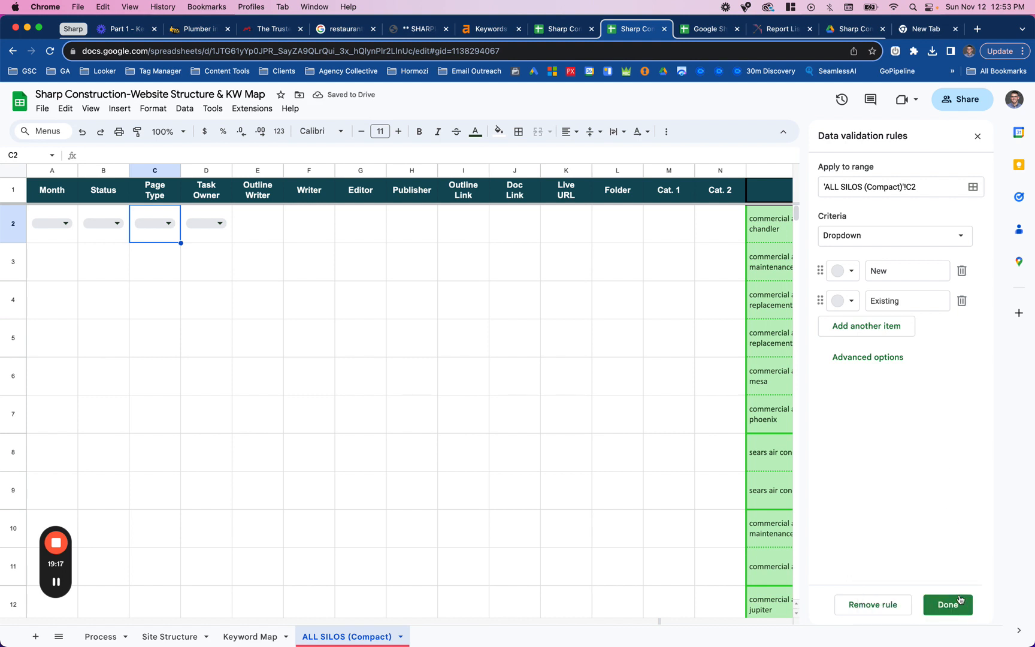
click(946, 604)
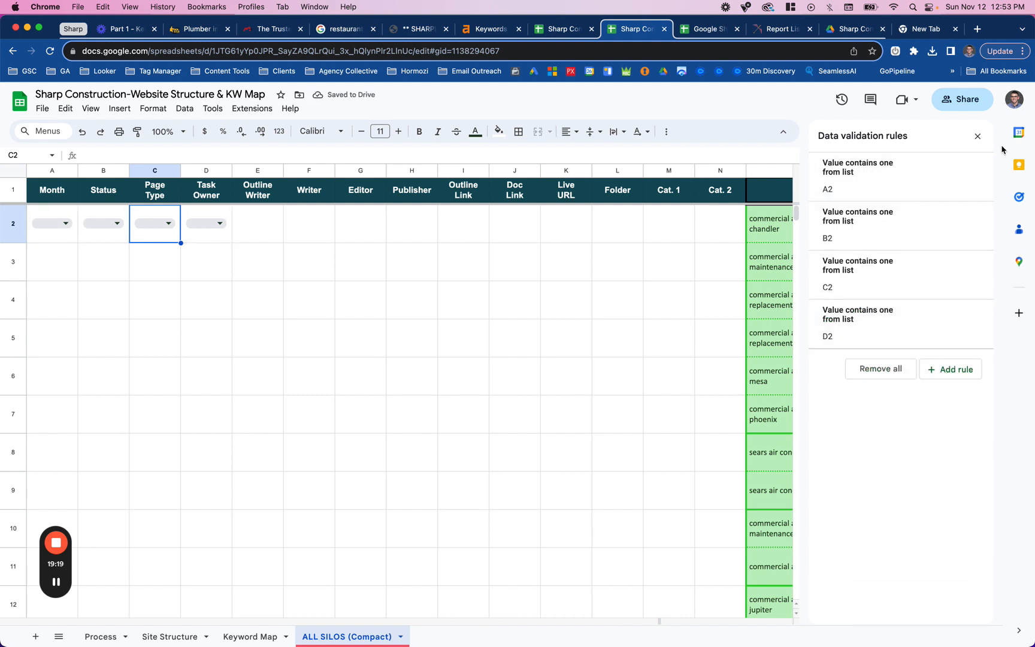
click(977, 136)
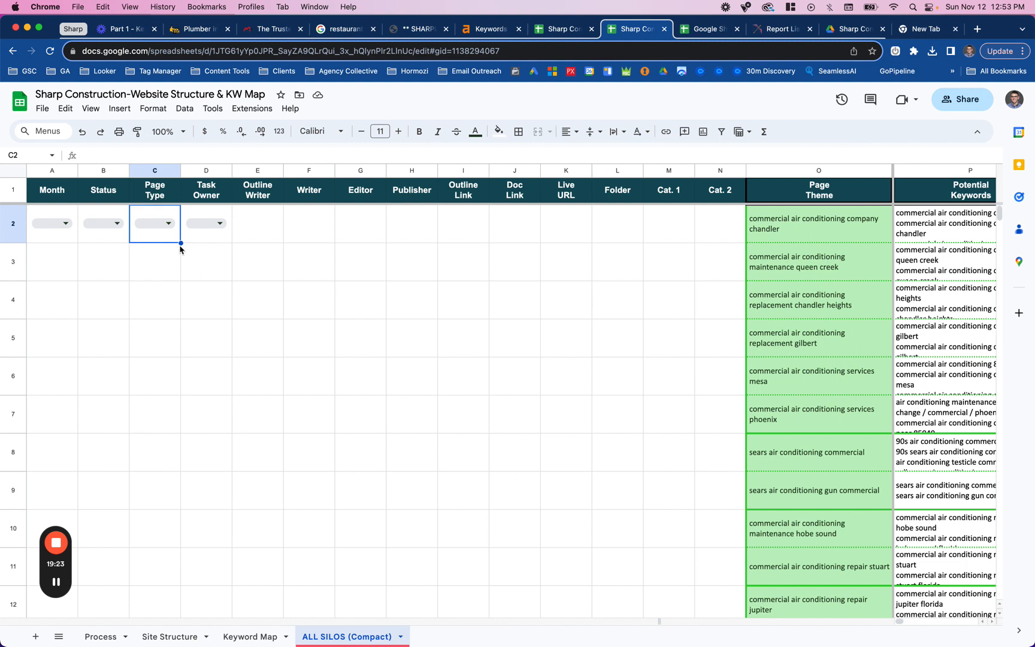
click(169, 223)
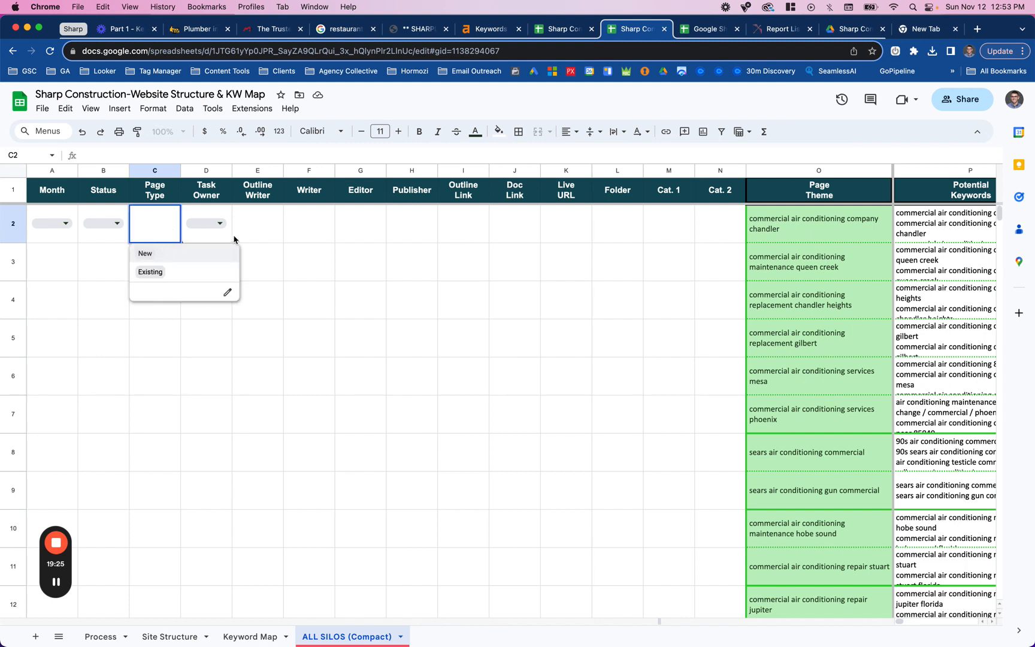
click(263, 234)
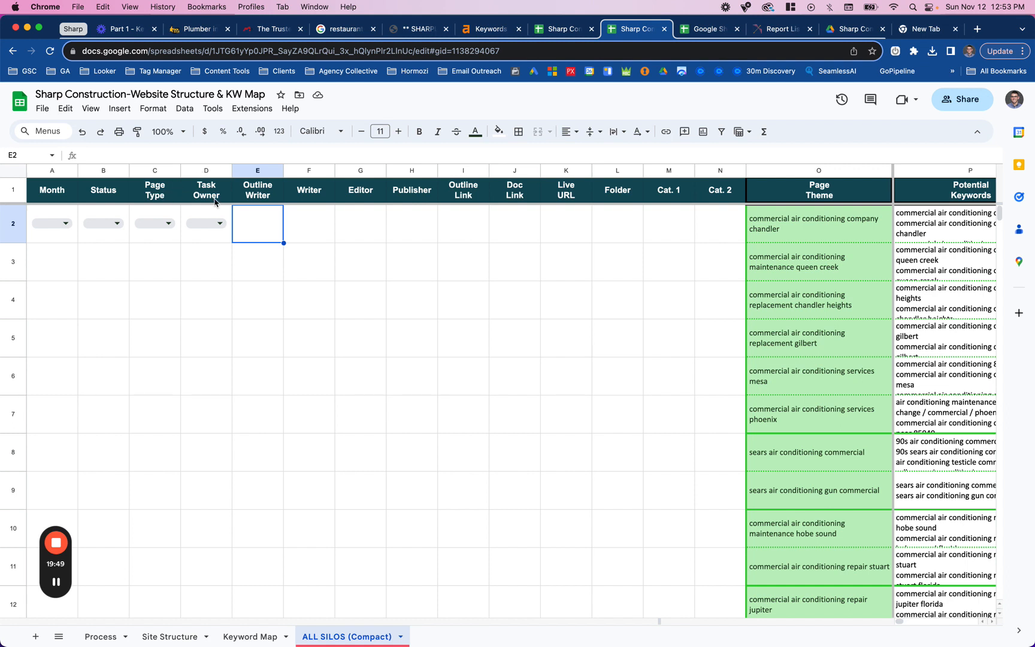
Insert a column between Page Type and Task Owner and remove the copied dropdown from its cell D2.
right_click(158, 170)
click(218, 283)
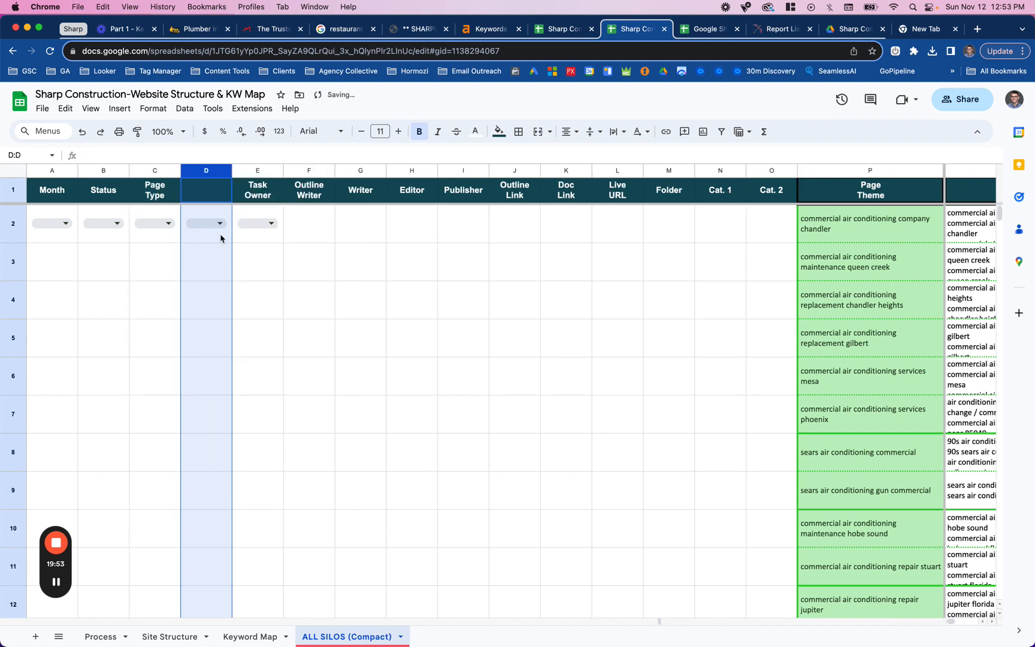
click(211, 220)
key(Delete)
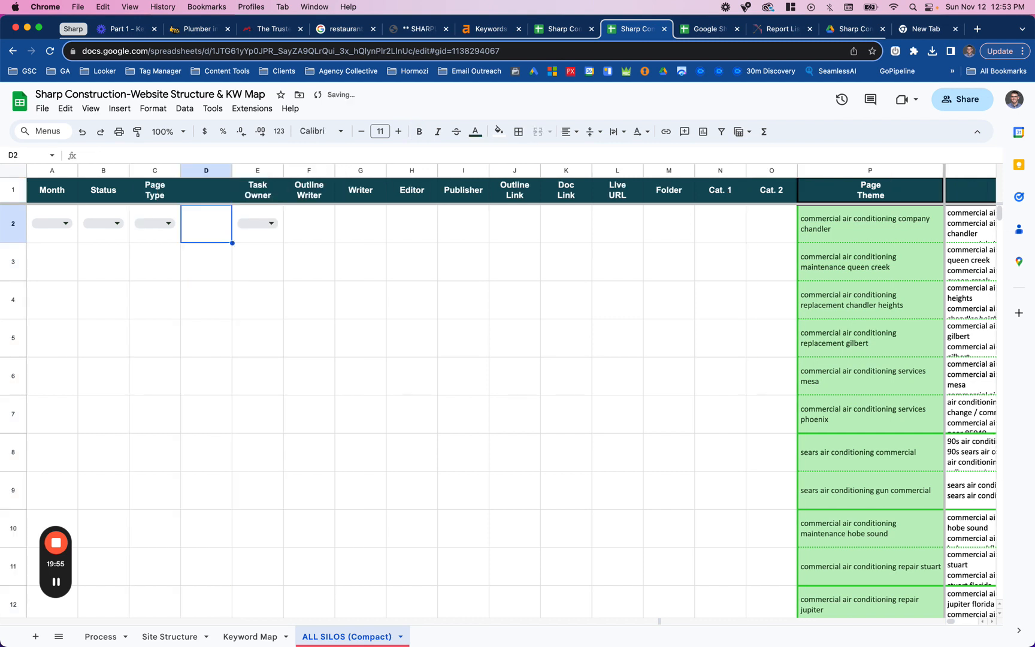
Enter Post Type as the header of the new column in cell D1.
click(208, 194)
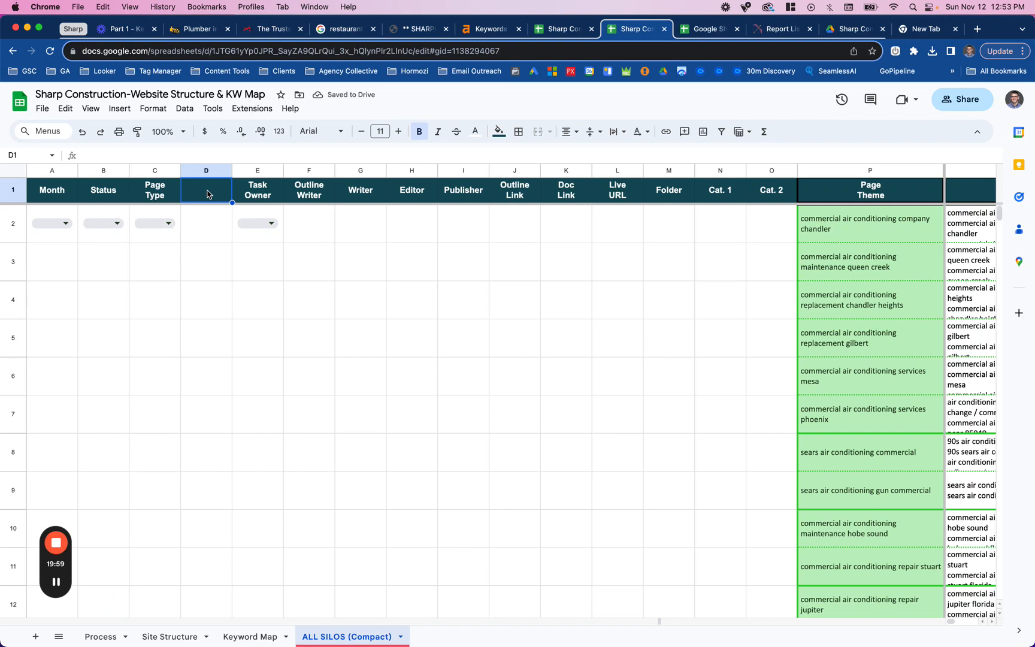
text(Page)
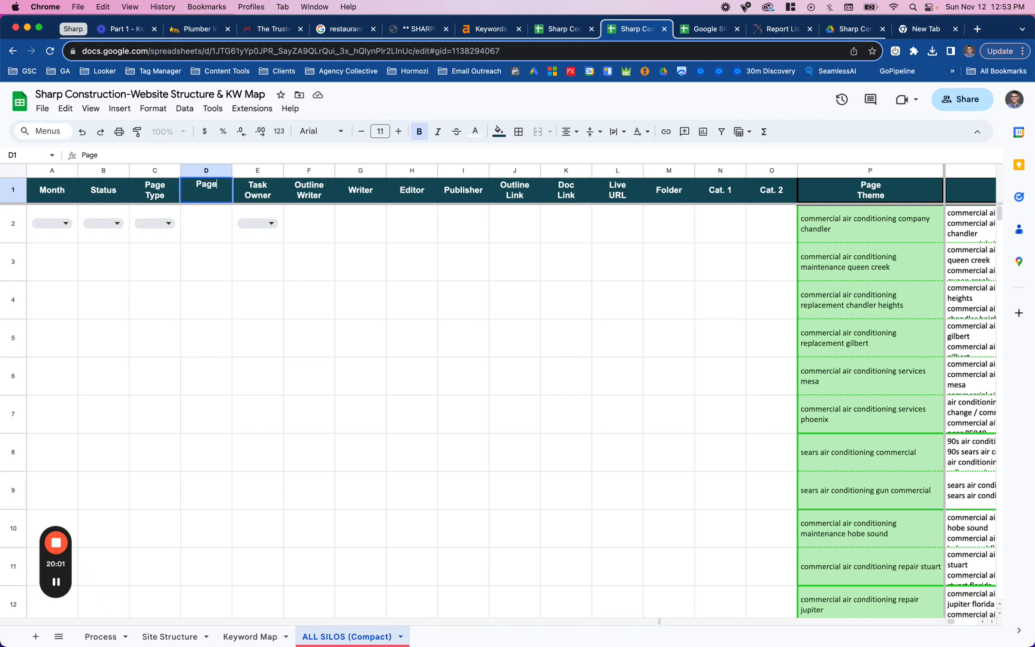
key(BackSpace)
key(BackSpace)
key(BackSpace)
text(ost Type)
Add a dropdown to the Post Type cell D2 and start editing its first option.
right_click(206, 223)
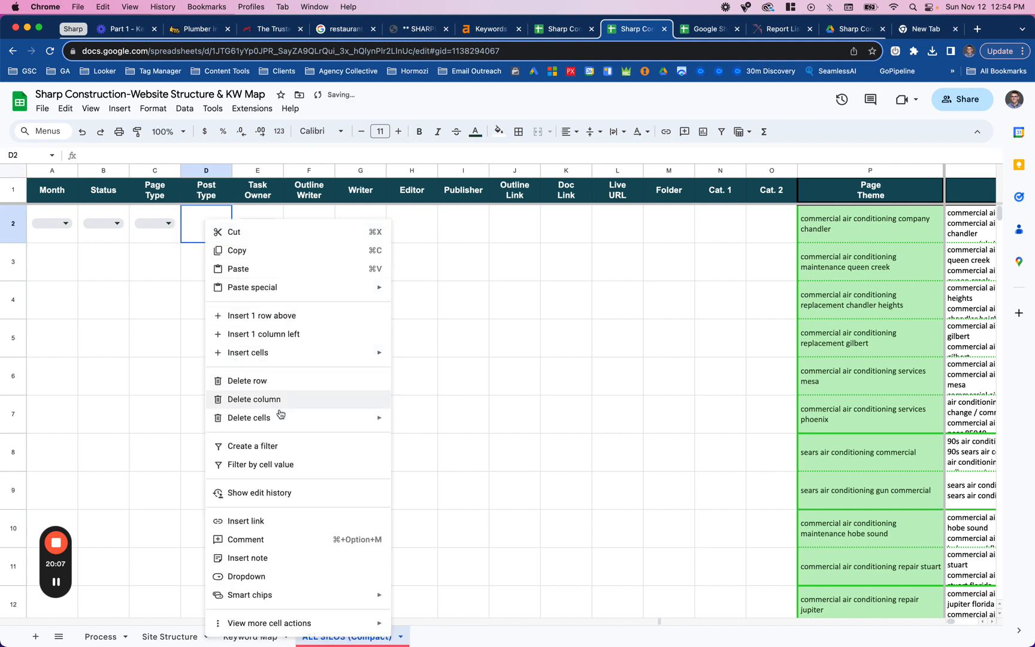
mouse_move(279, 417)
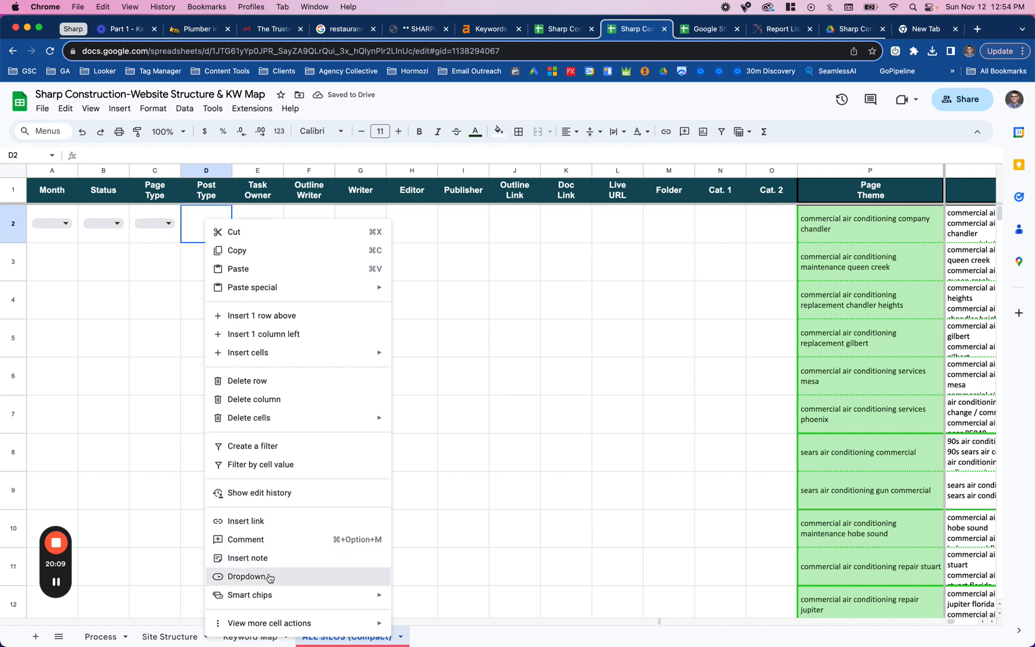
click(258, 576)
triple_click(895, 276)
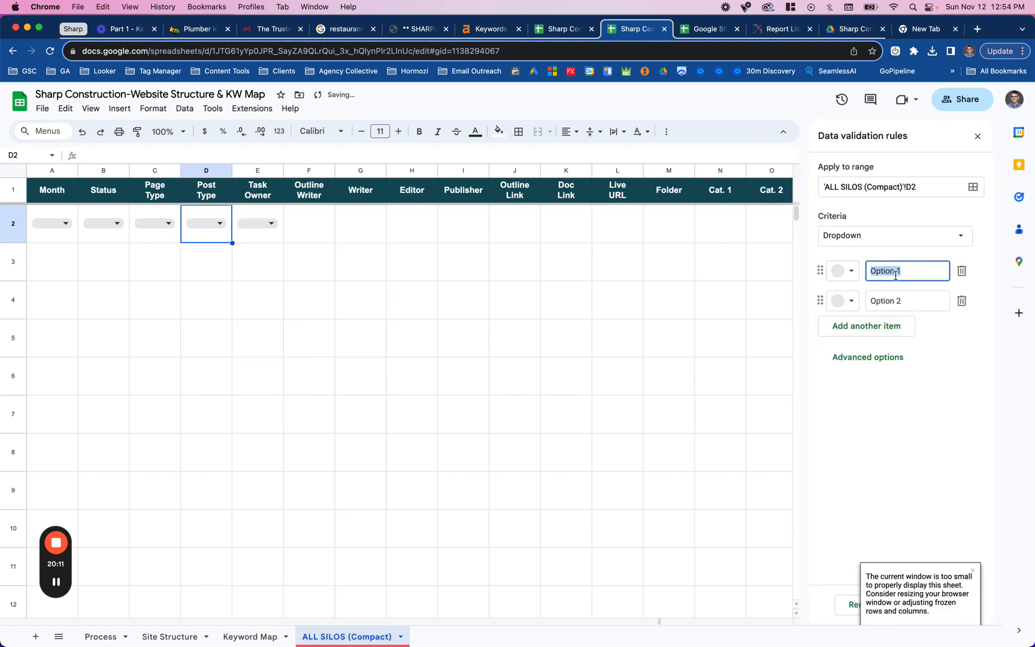
Define the Post Type dropdown options in D2 as Page and Post, and save the validation rule.
text(Page)
triple_click(909, 300)
text(Post)
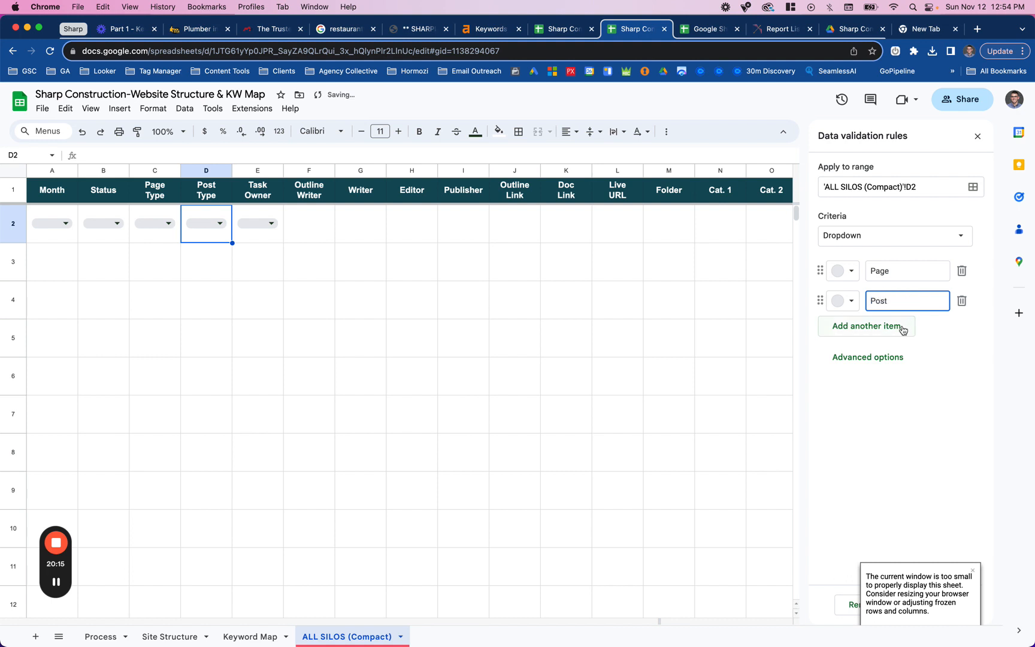
click(920, 517)
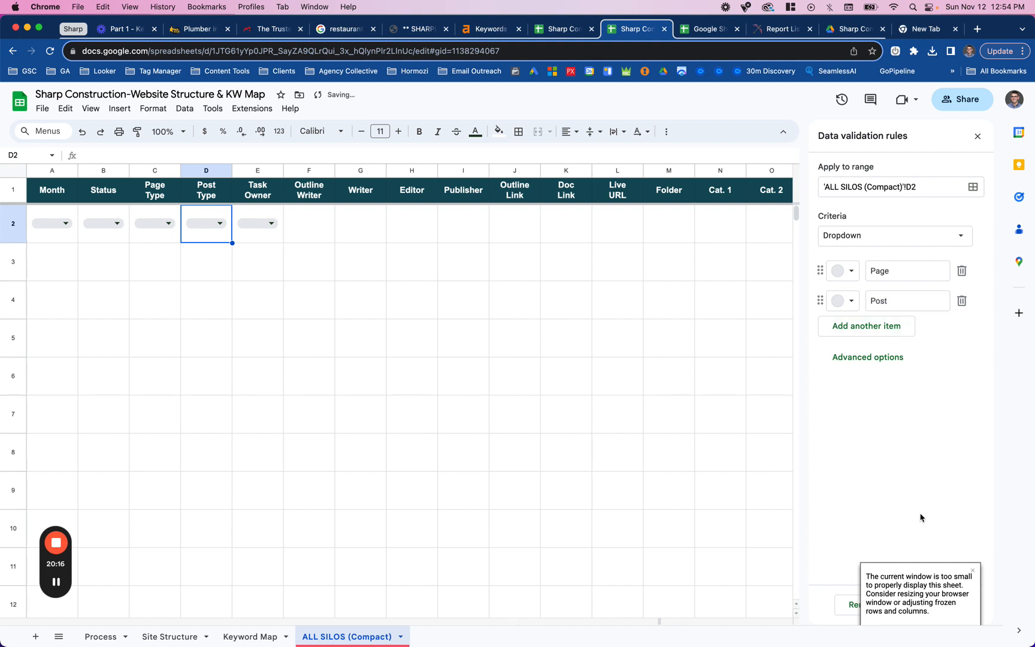
click(972, 570)
click(958, 601)
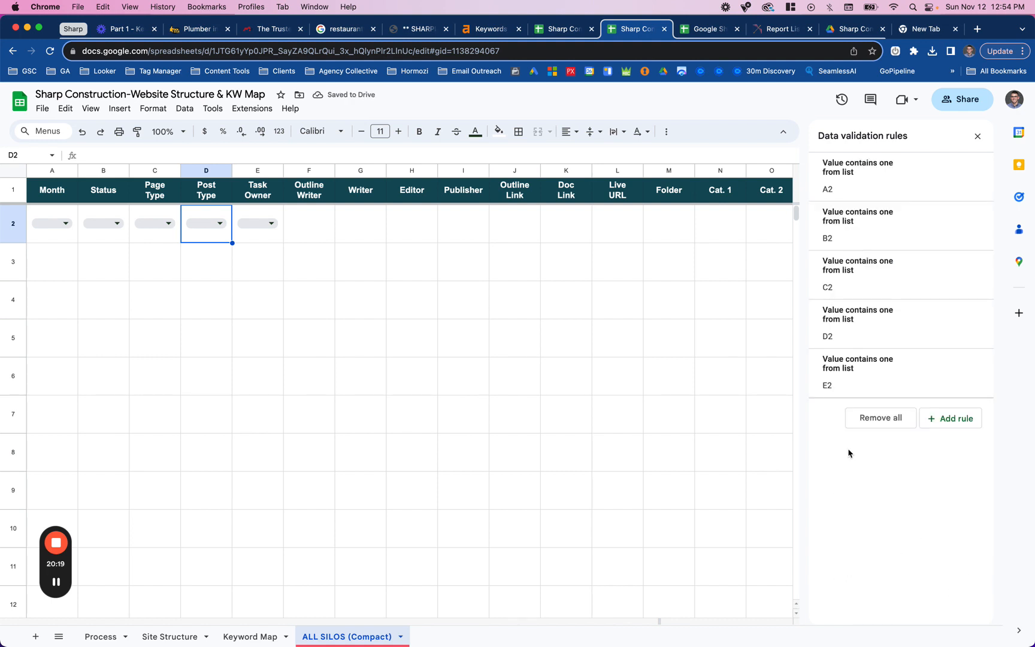
click(978, 137)
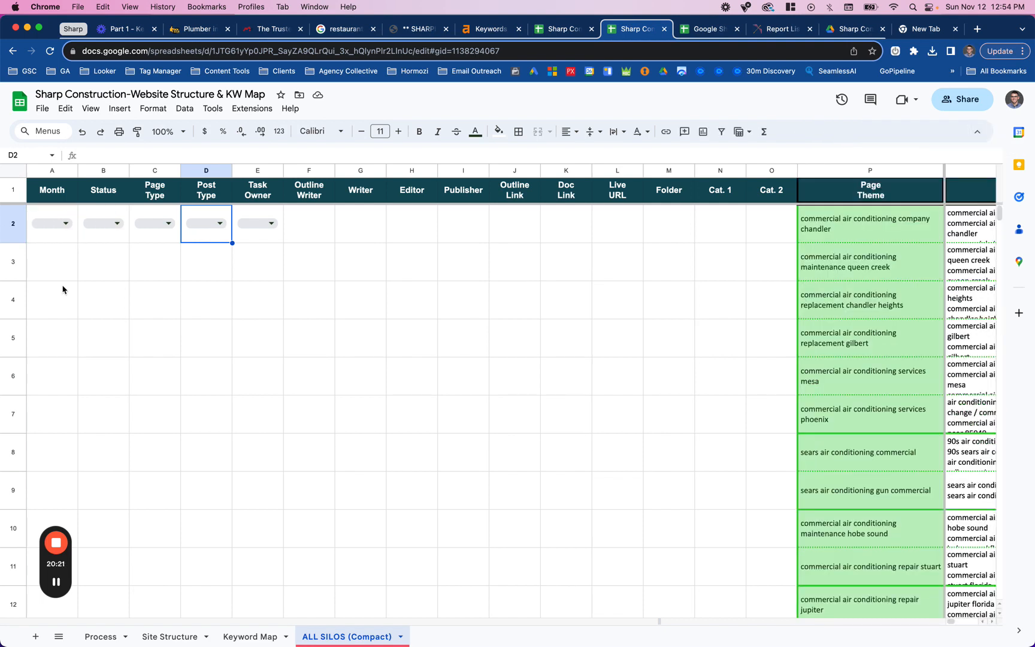
Fill row 2's dropdowns with Post Type Page, Page Type New, Status Start, Month Dec 23 and Task Owner SPPC.
click(193, 288)
click(227, 224)
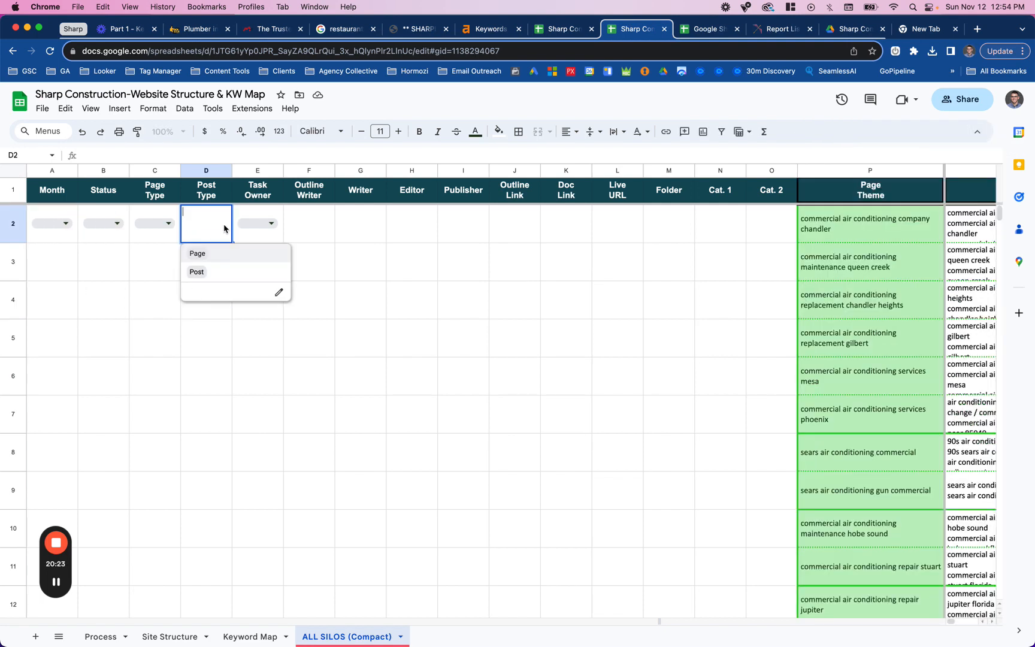
click(212, 258)
click(169, 225)
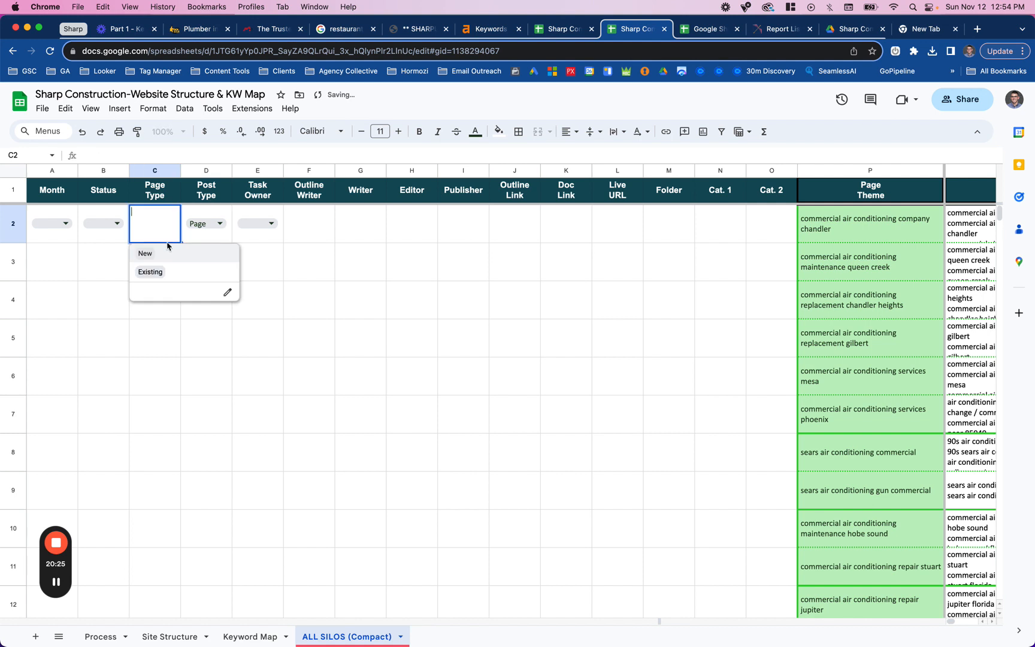
click(160, 255)
click(117, 225)
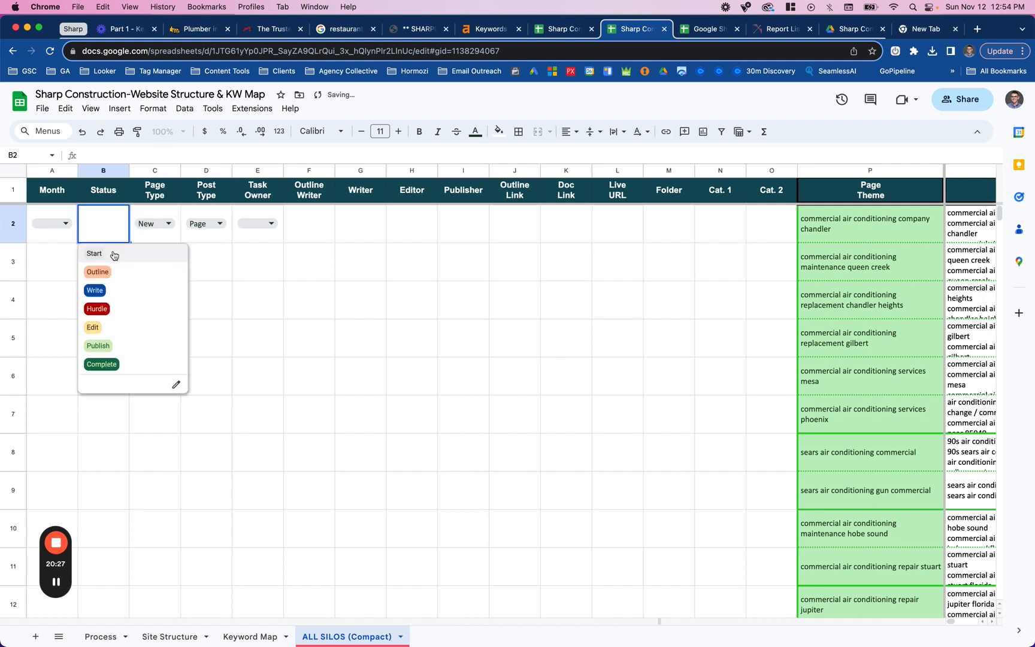
click(114, 254)
click(72, 226)
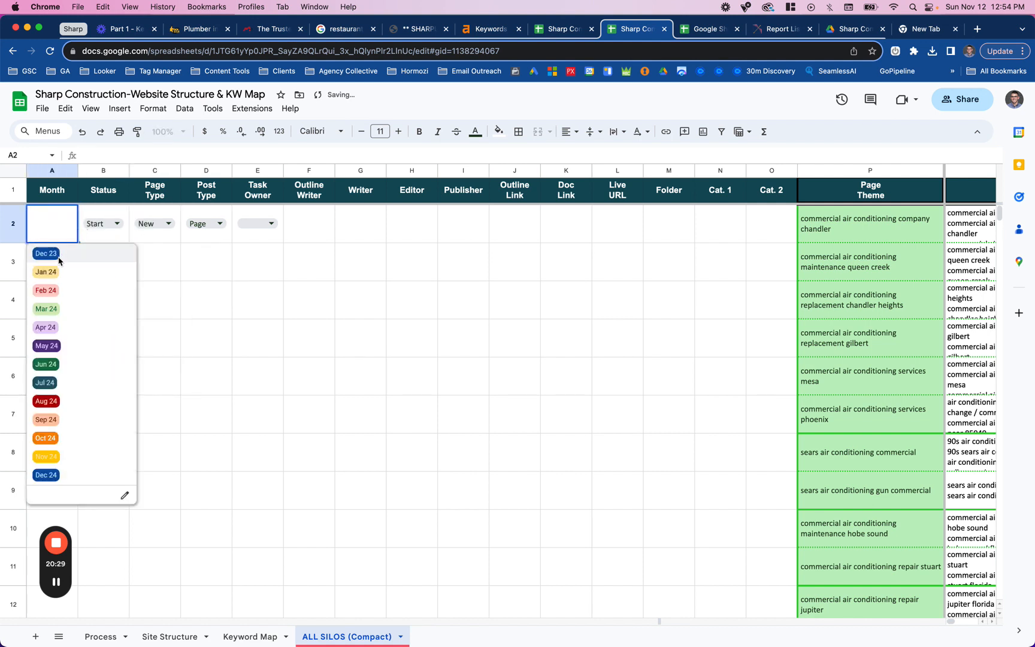
click(60, 261)
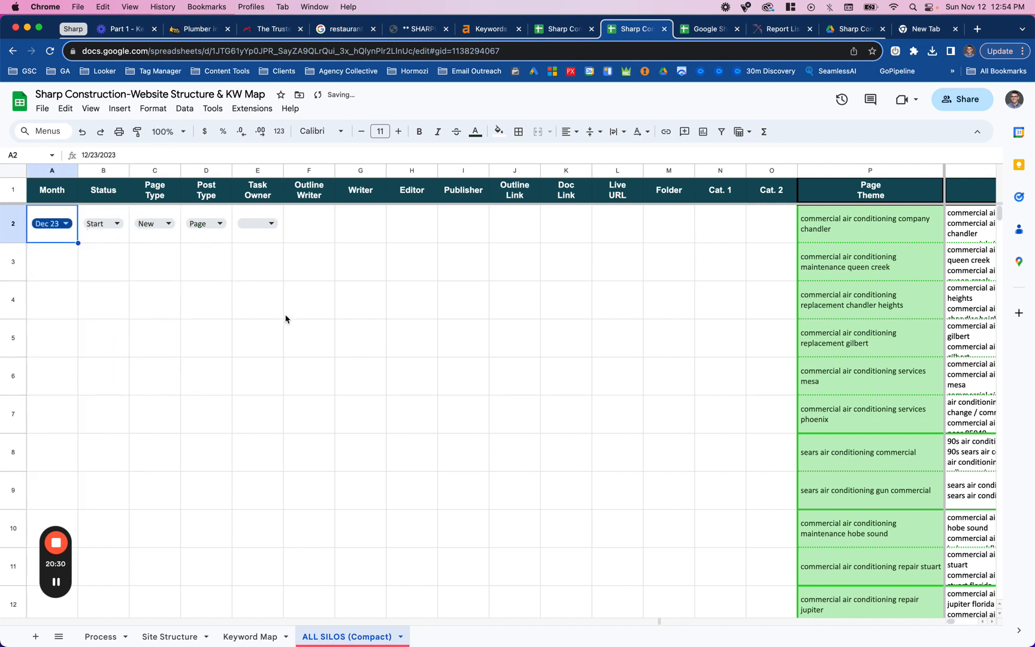
click(269, 225)
click(266, 255)
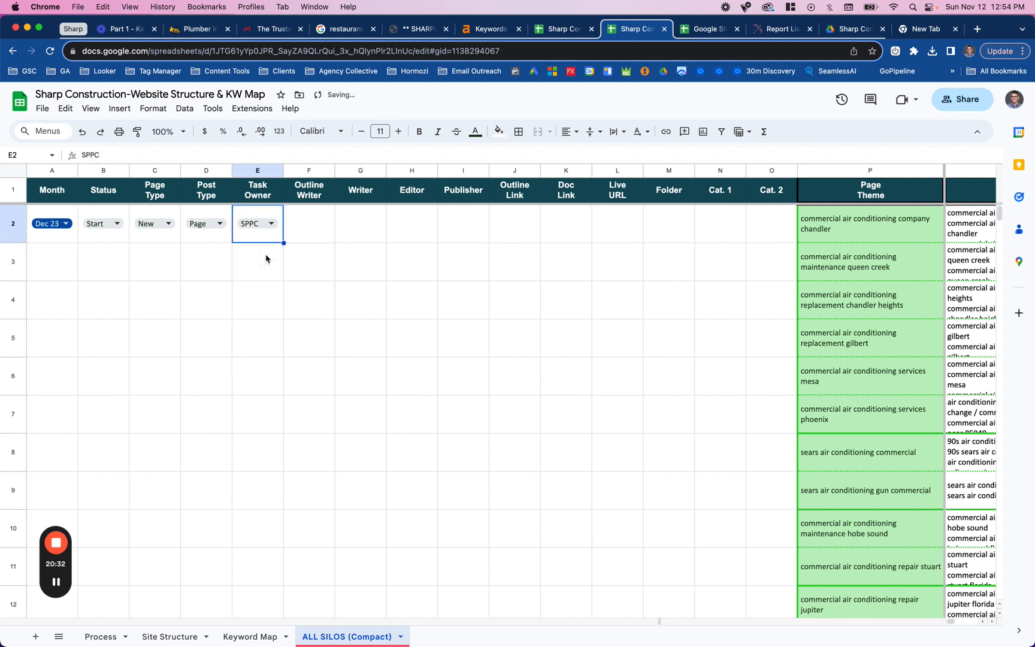
click(309, 233)
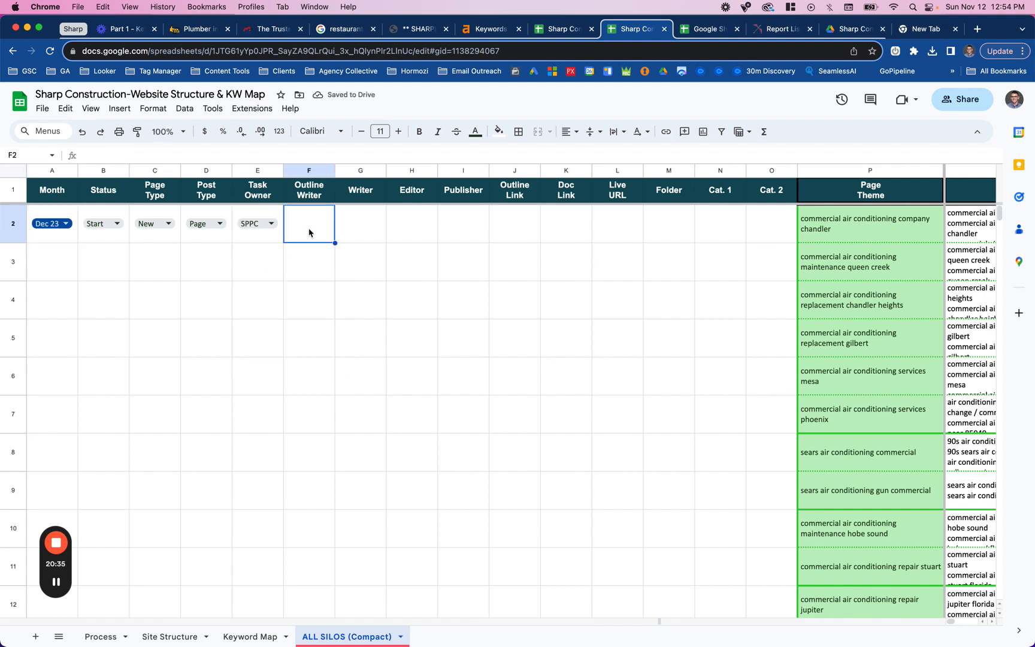
text(Outline)
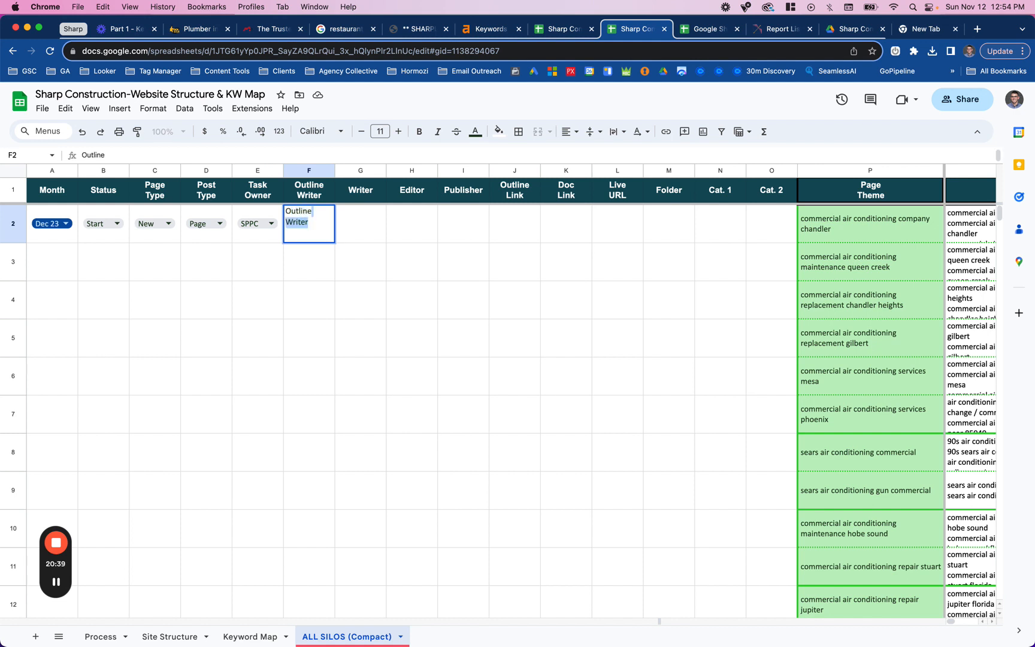
key(BackSpace)
click(309, 253)
click(306, 228)
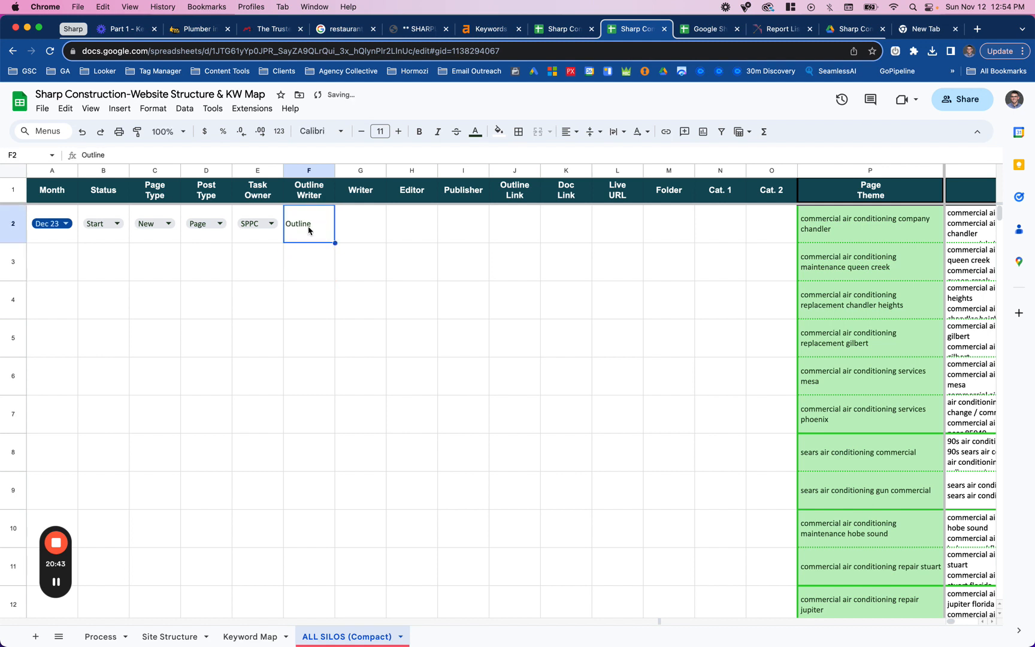
click(342, 228)
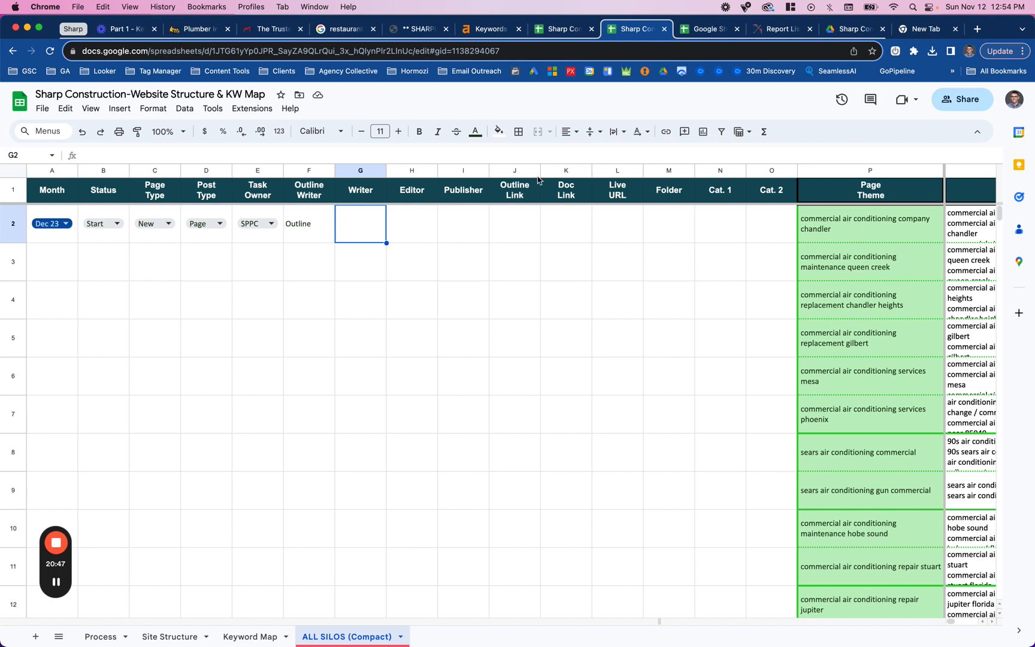
click(305, 227)
key(Delete)
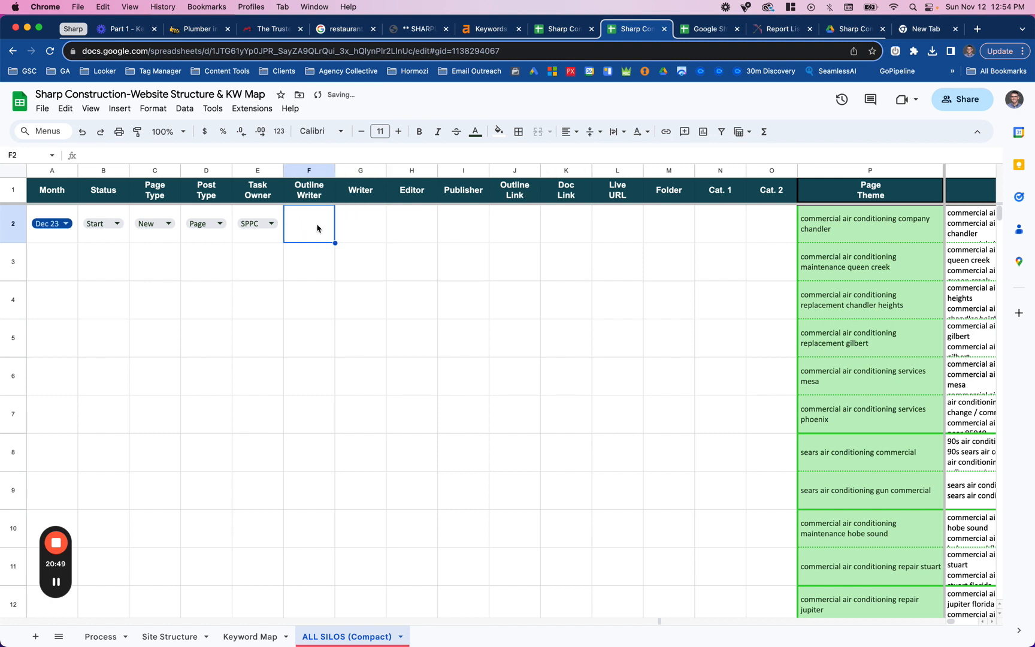
Enter the placeholders "Outline" under Outline Link, "Doc" under Doc Link and "/slug/" under Live URL in row 2.
click(520, 231)
text(Outline)
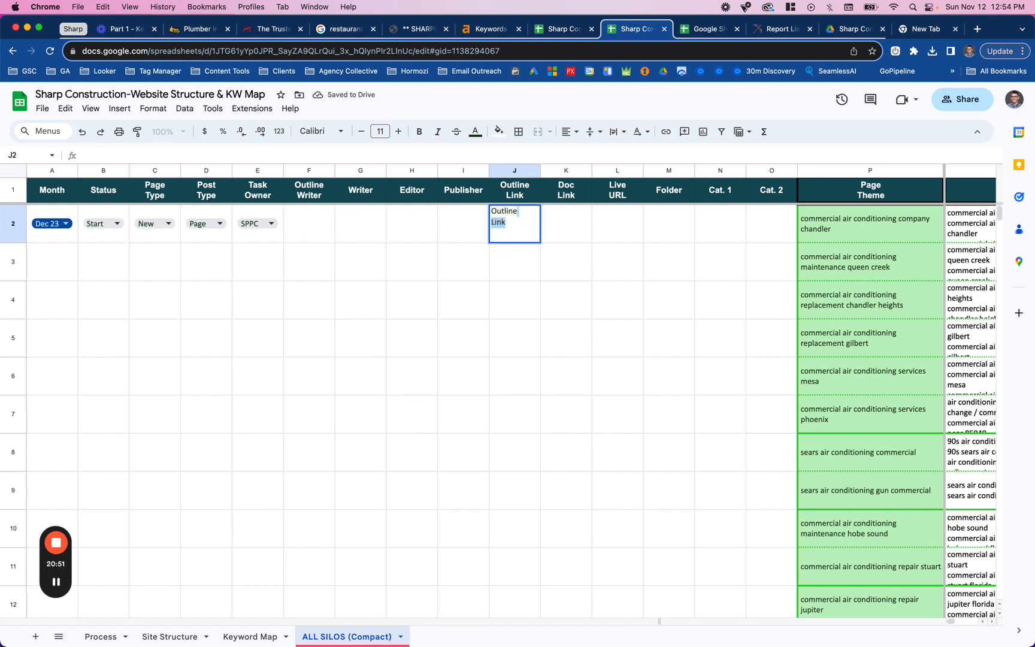
key(Tab)
text(Doc)
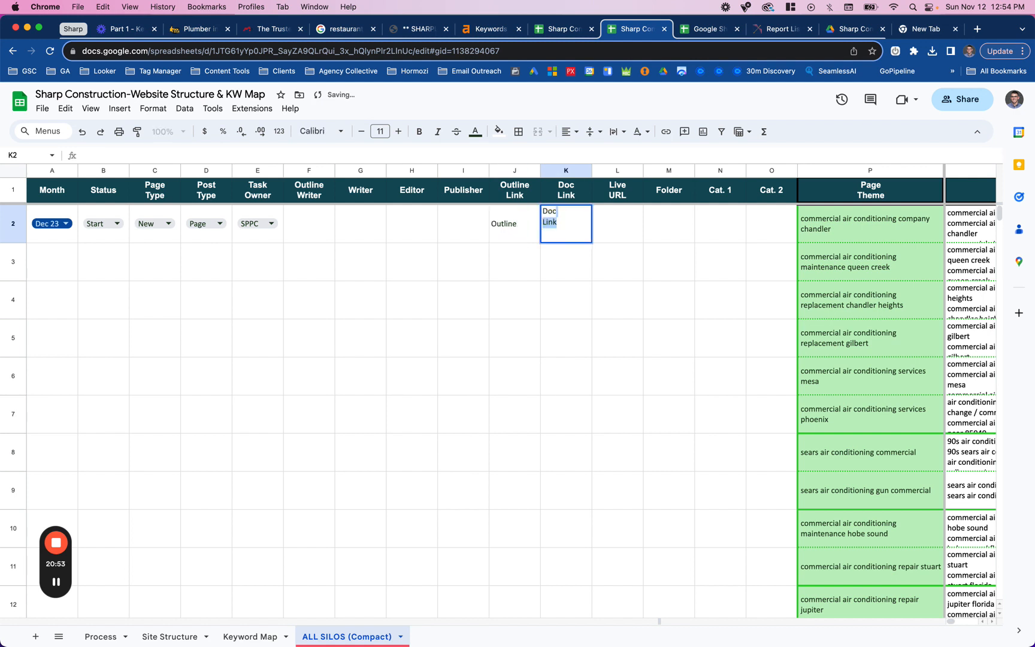
key(Tab)
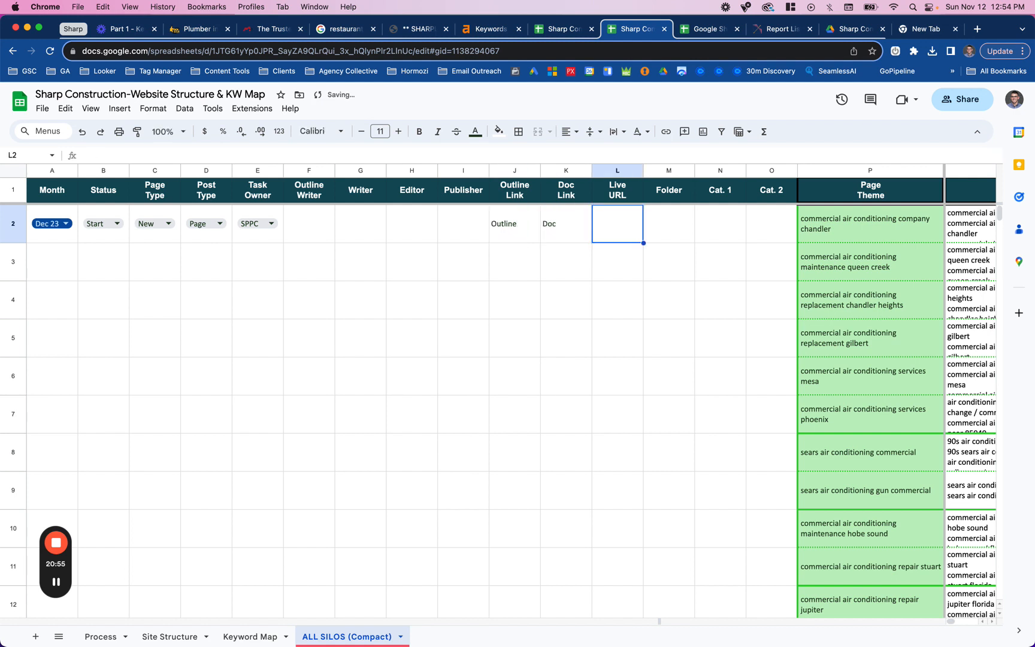
text(/)
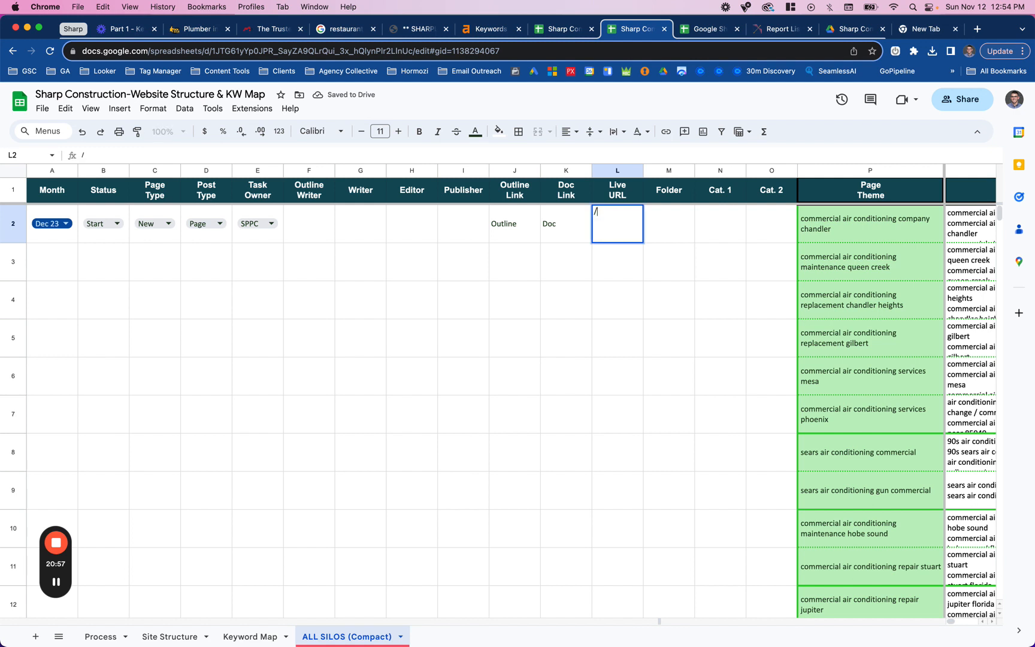
text(slug/)
click(609, 270)
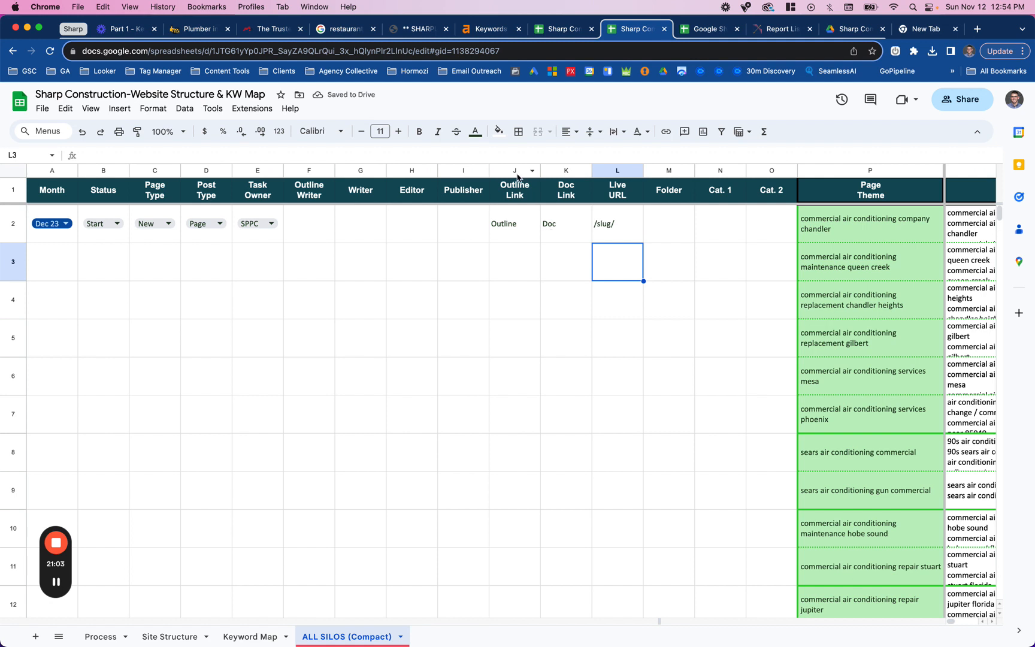
Center-align the Outline Link, Doc Link and Live URL columns (J to L) horizontally.
drag(521, 173, 612, 175)
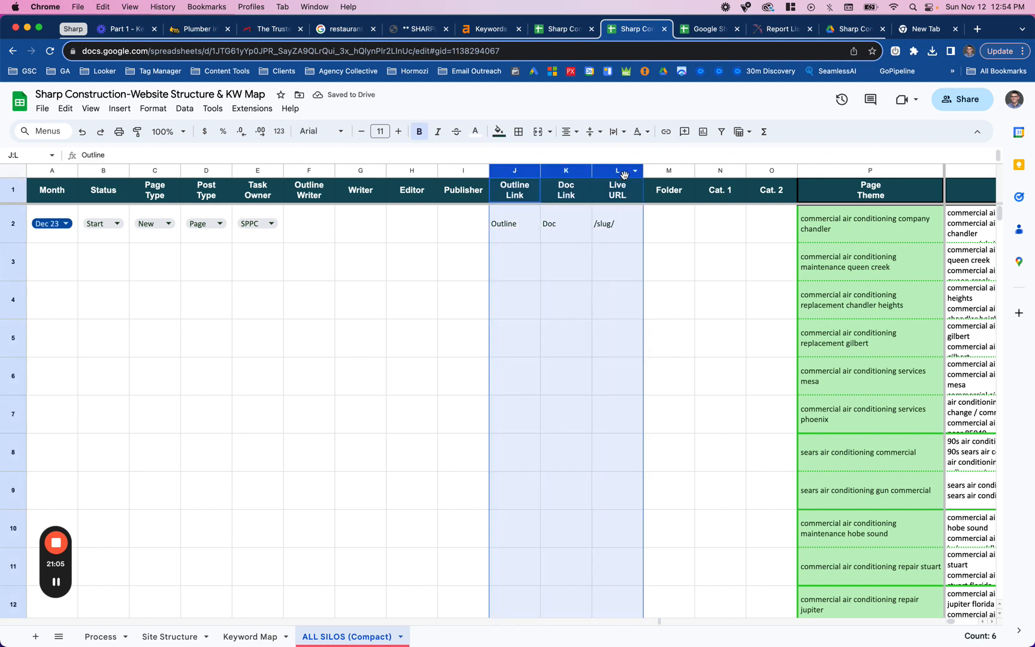
click(566, 132)
click(589, 151)
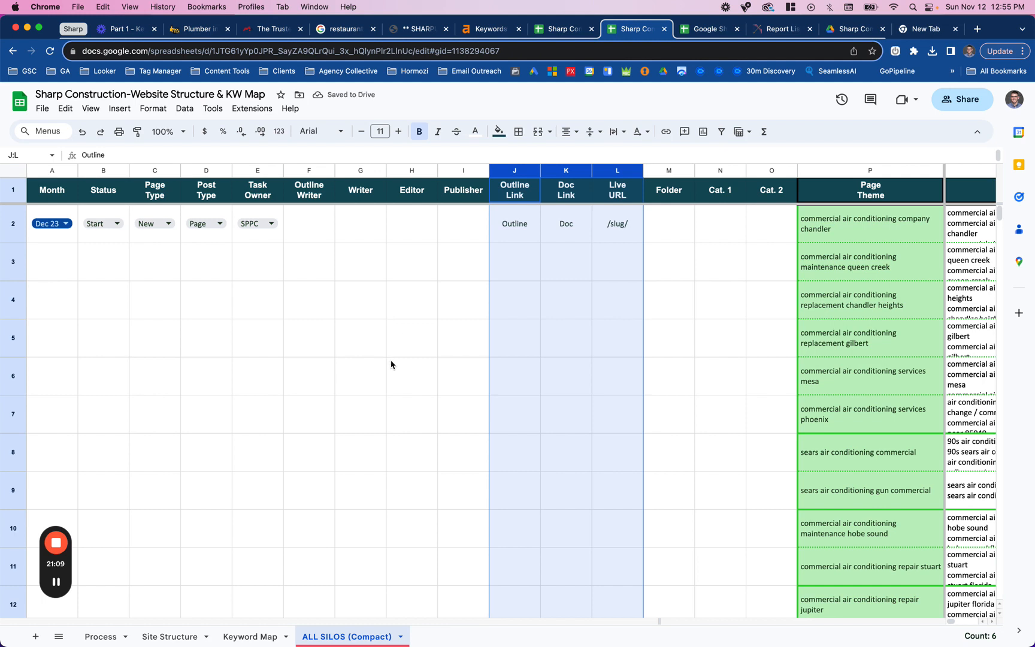
Hide the gridlines on the ALL SILOS (Compact) sheet.
key(super+minus)
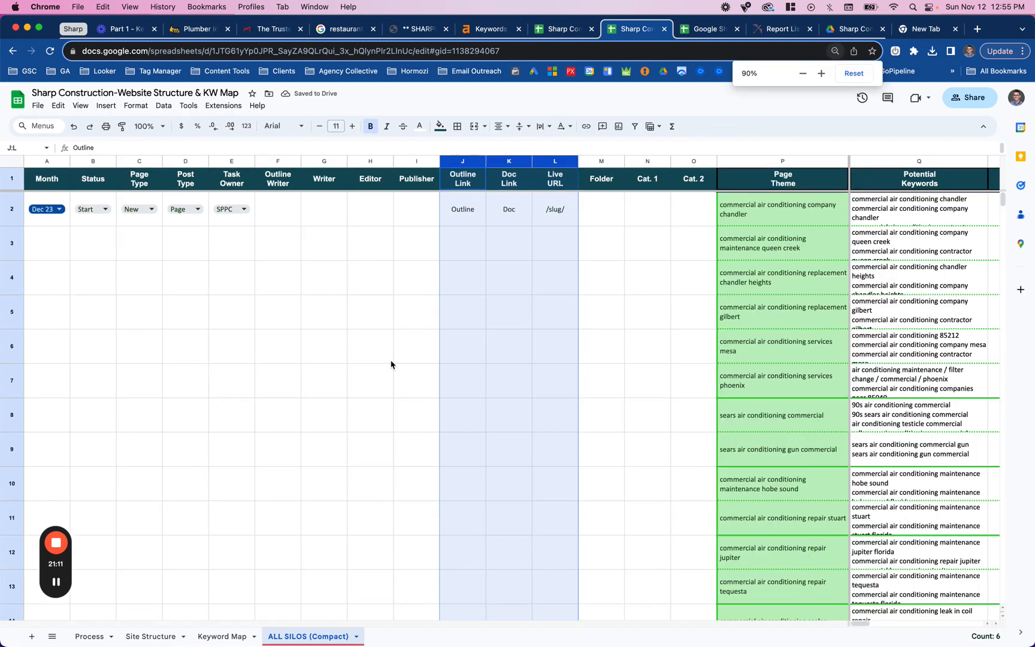
click(14, 167)
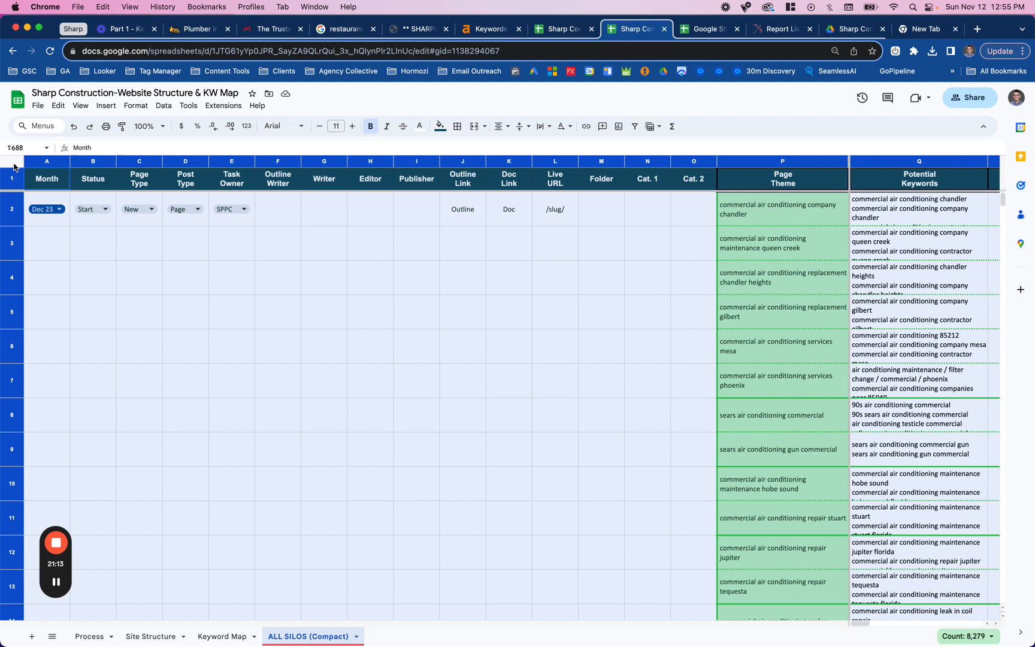
click(136, 105)
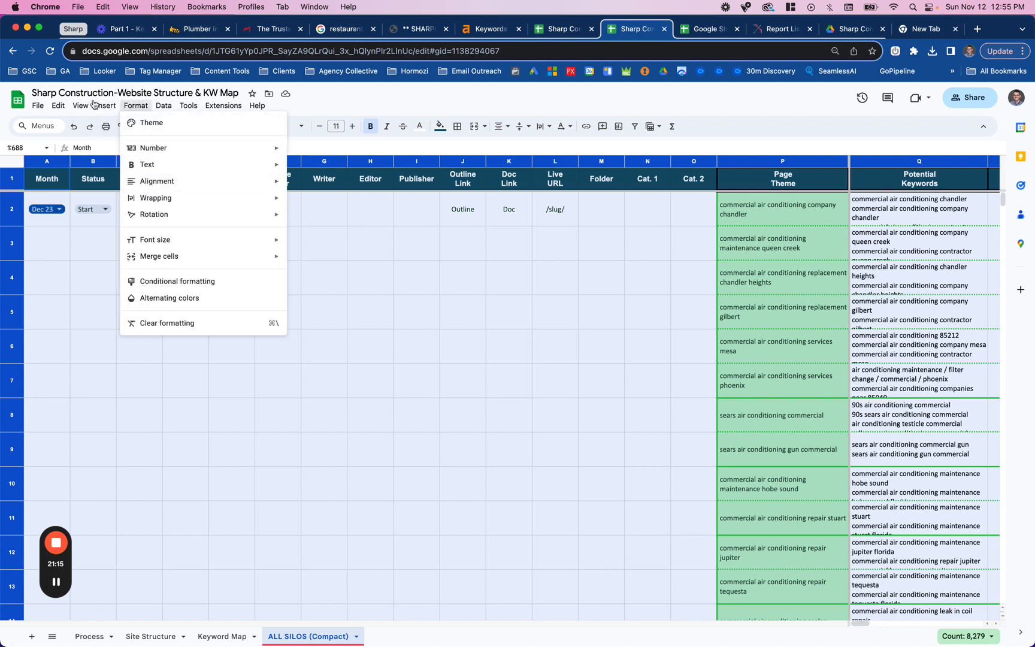
mouse_move(81, 108)
mouse_move(90, 142)
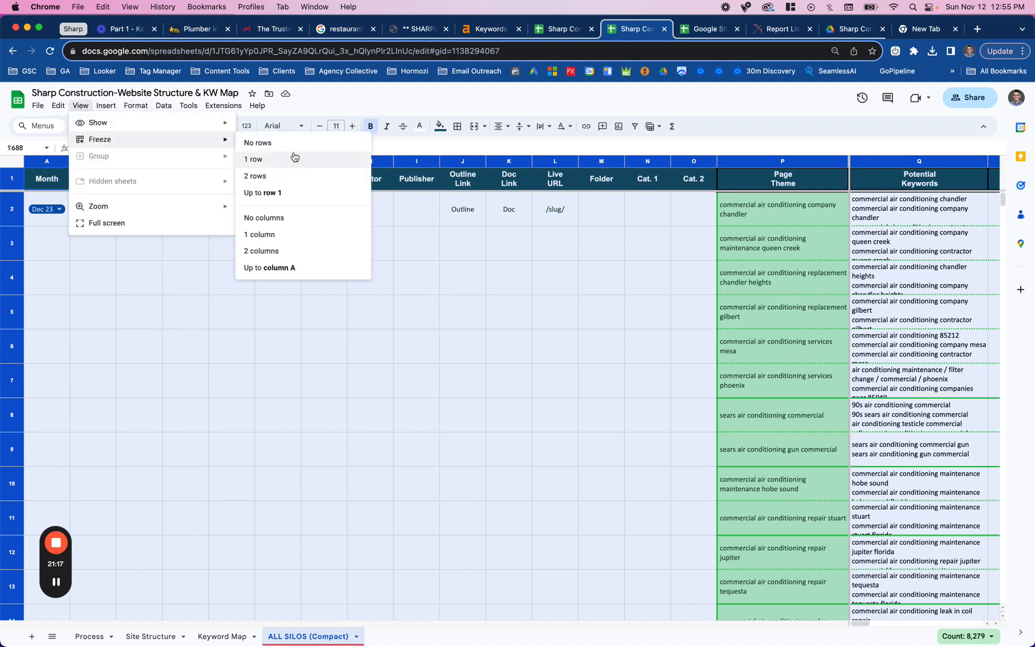
mouse_move(120, 122)
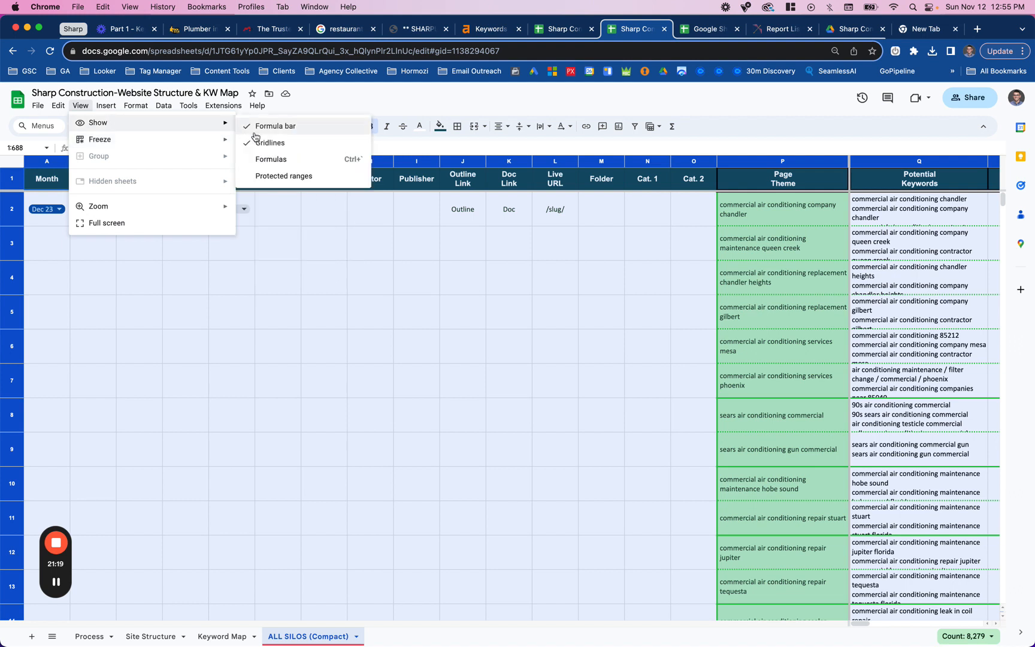
click(257, 141)
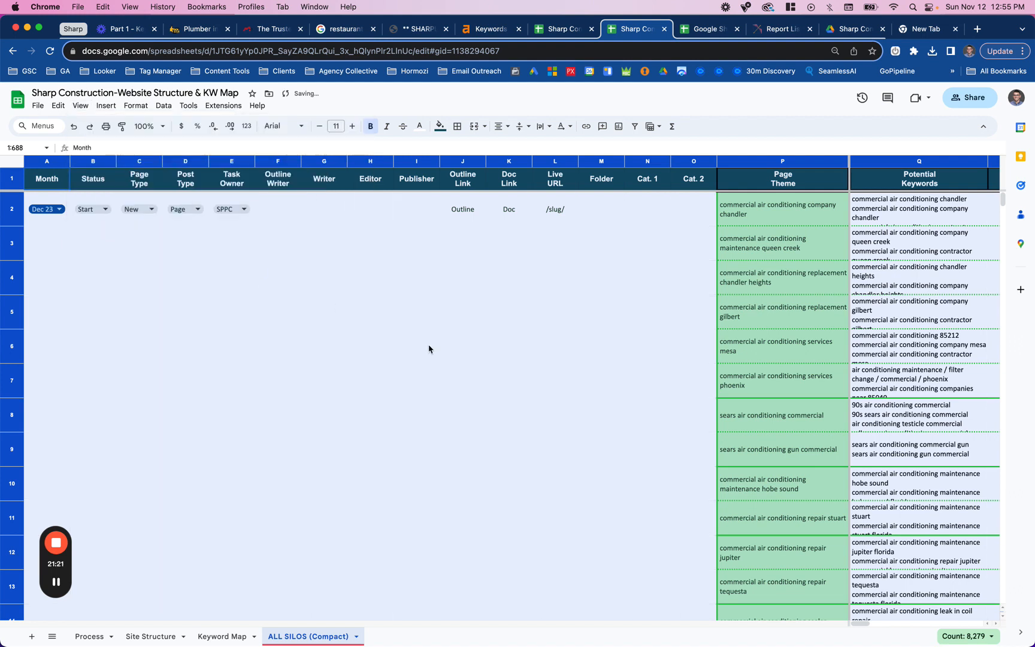
Remove all cell borders from the entire sheet.
click(459, 130)
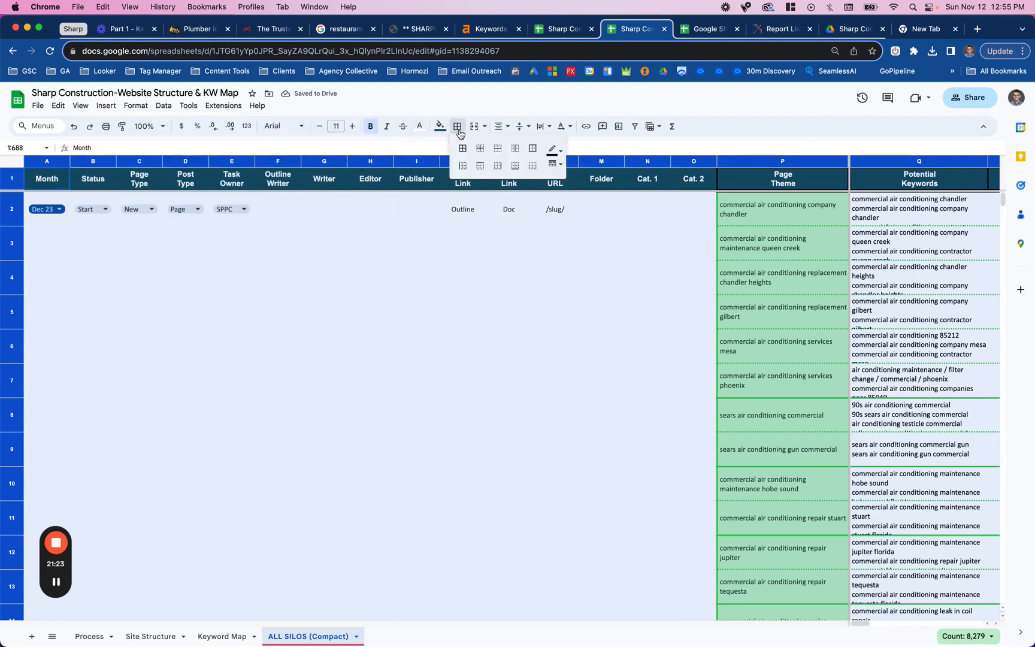
click(532, 168)
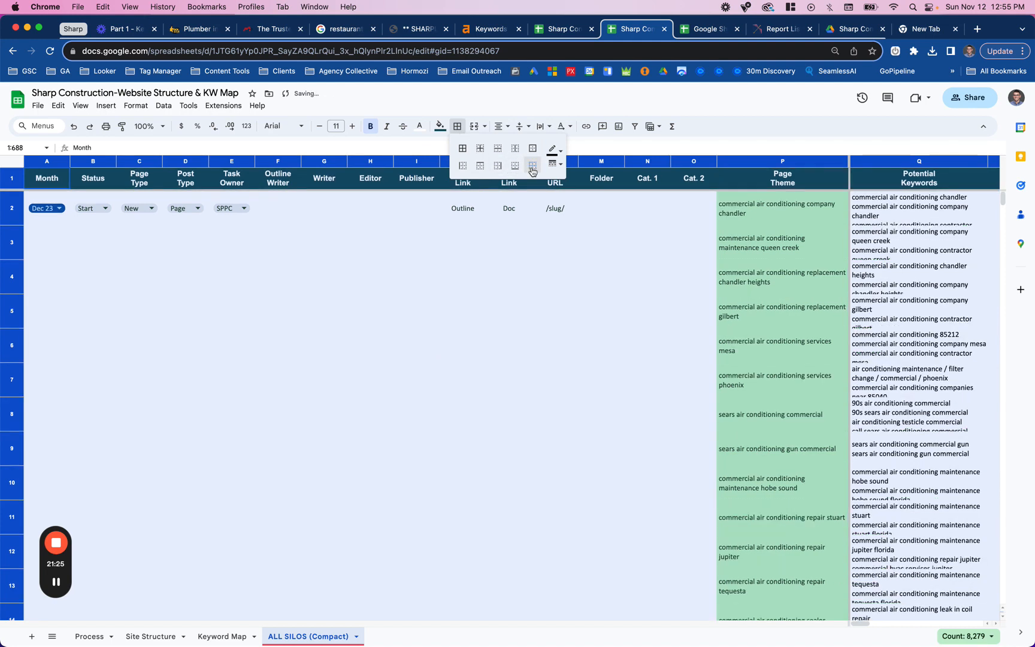
click(526, 388)
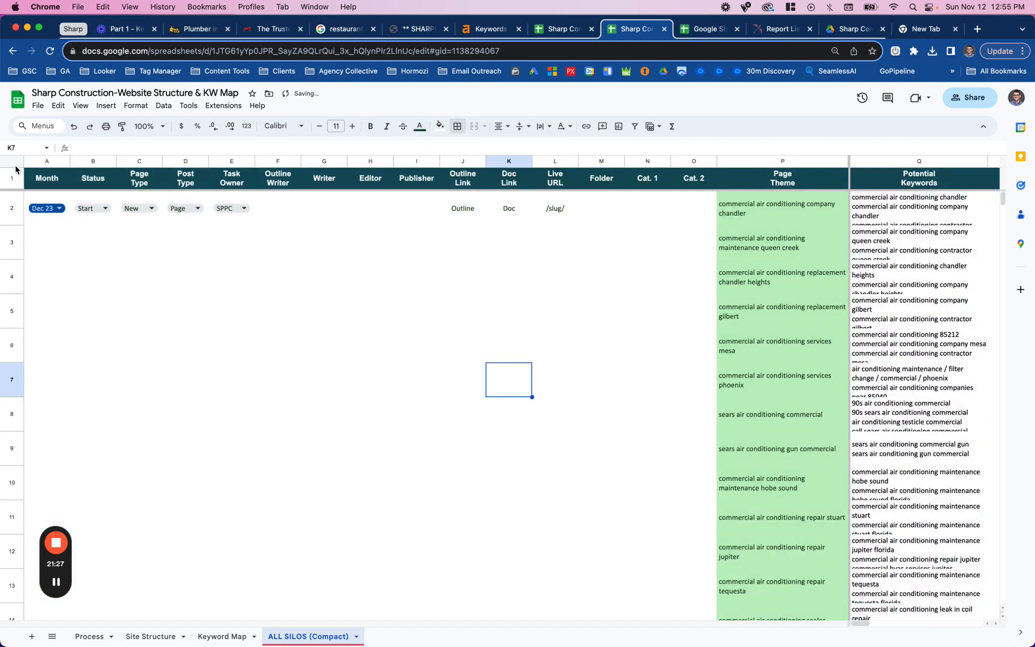
Apply light gray dotted borders to all cells of the entire sheet.
click(16, 167)
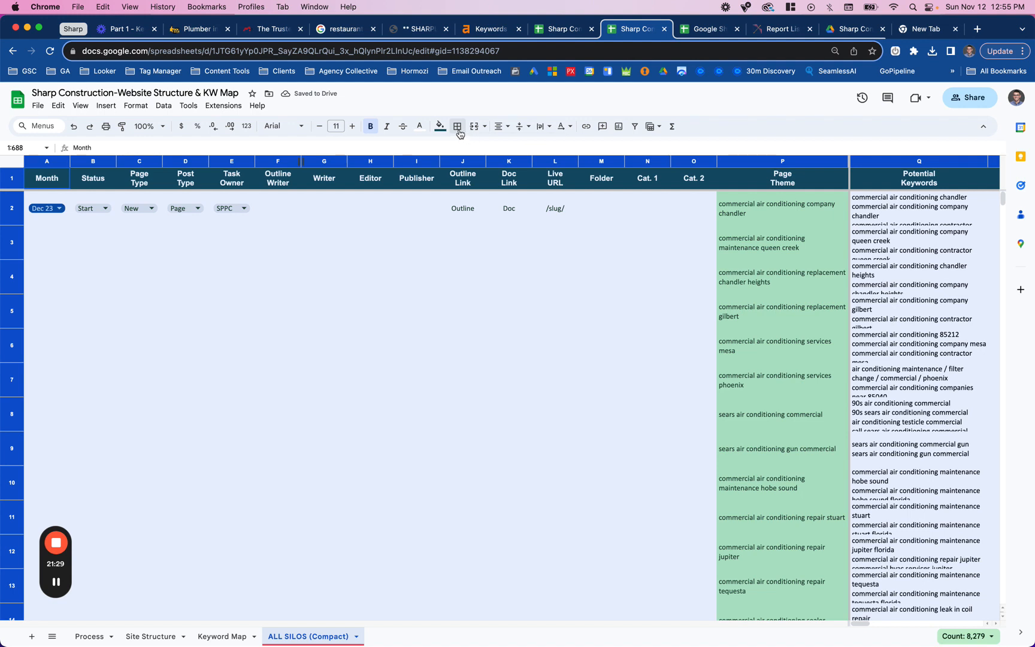
click(458, 129)
click(559, 152)
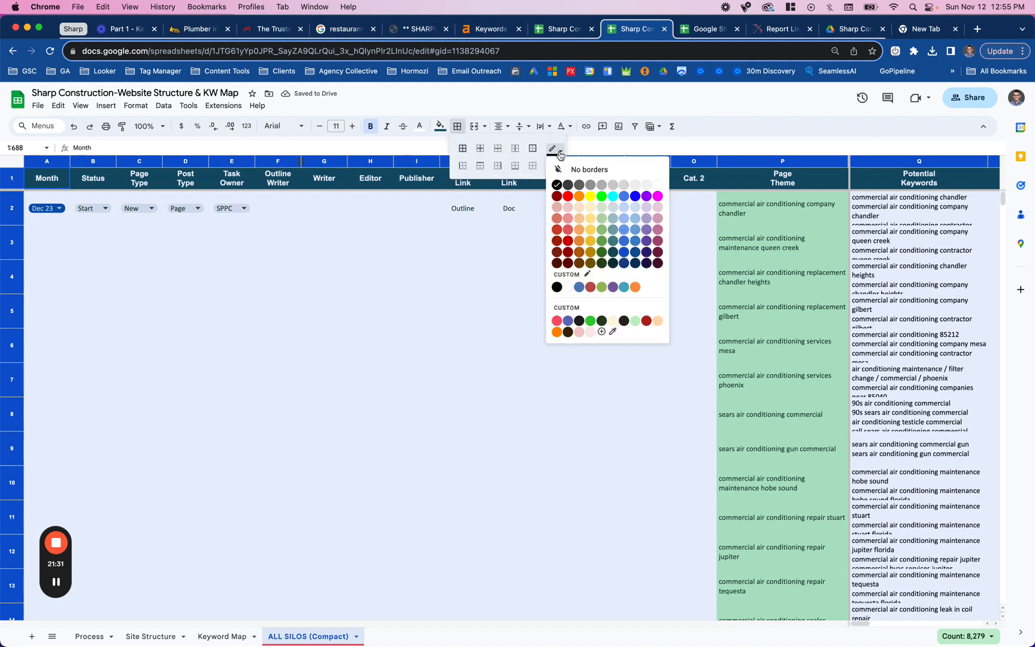
click(623, 185)
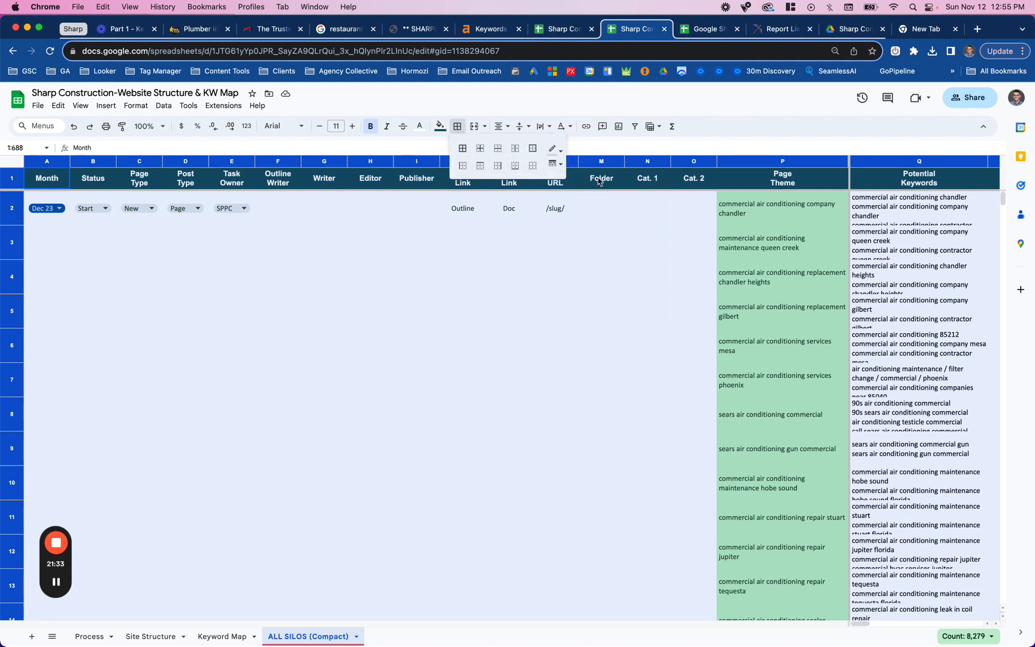
click(551, 164)
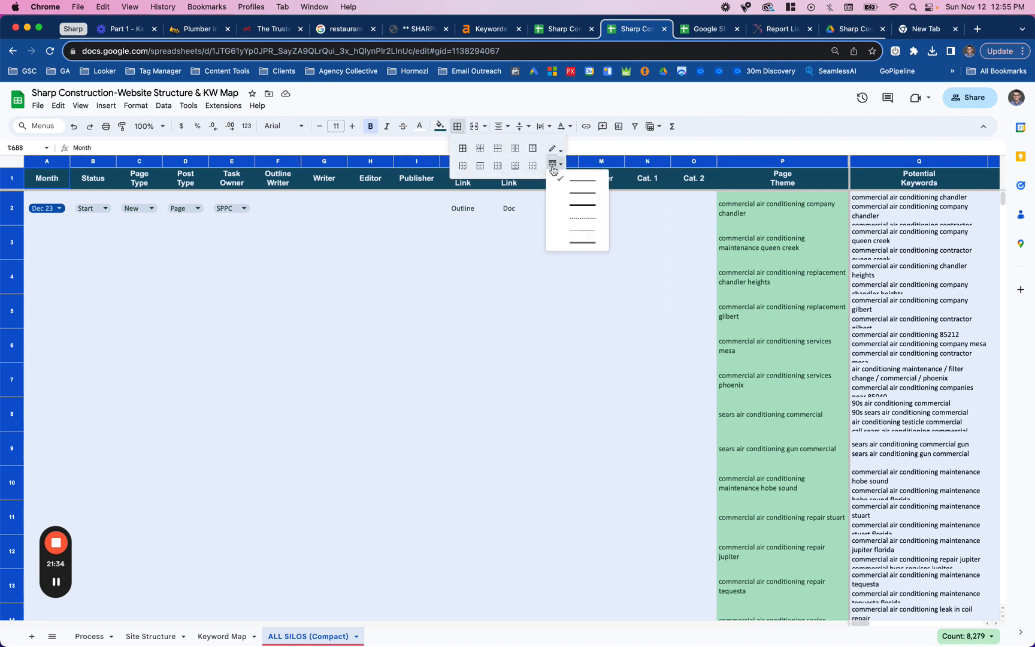
click(579, 231)
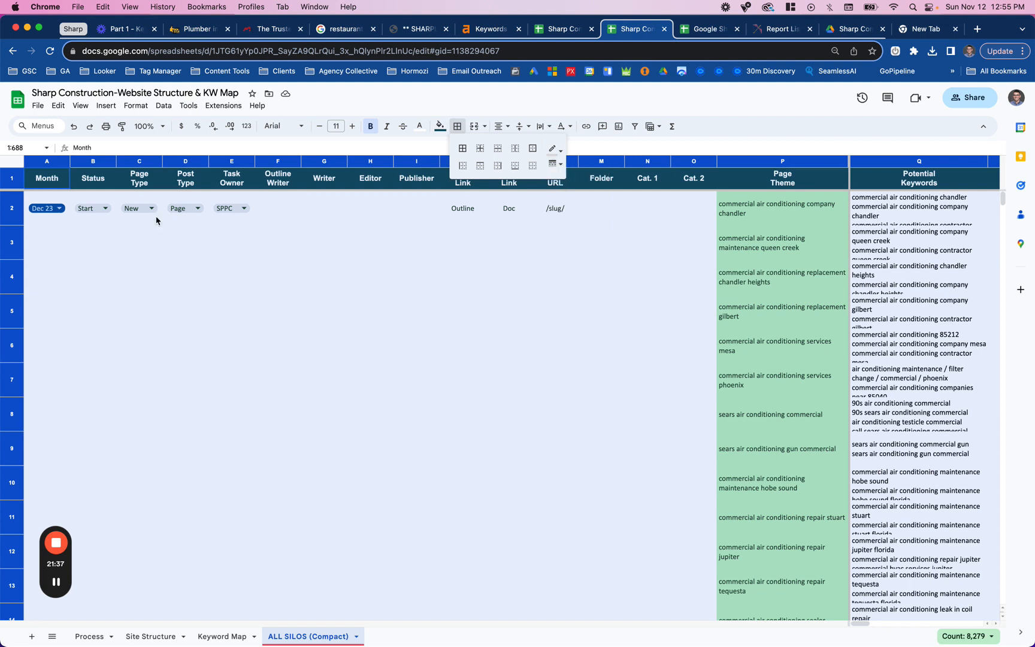
click(464, 149)
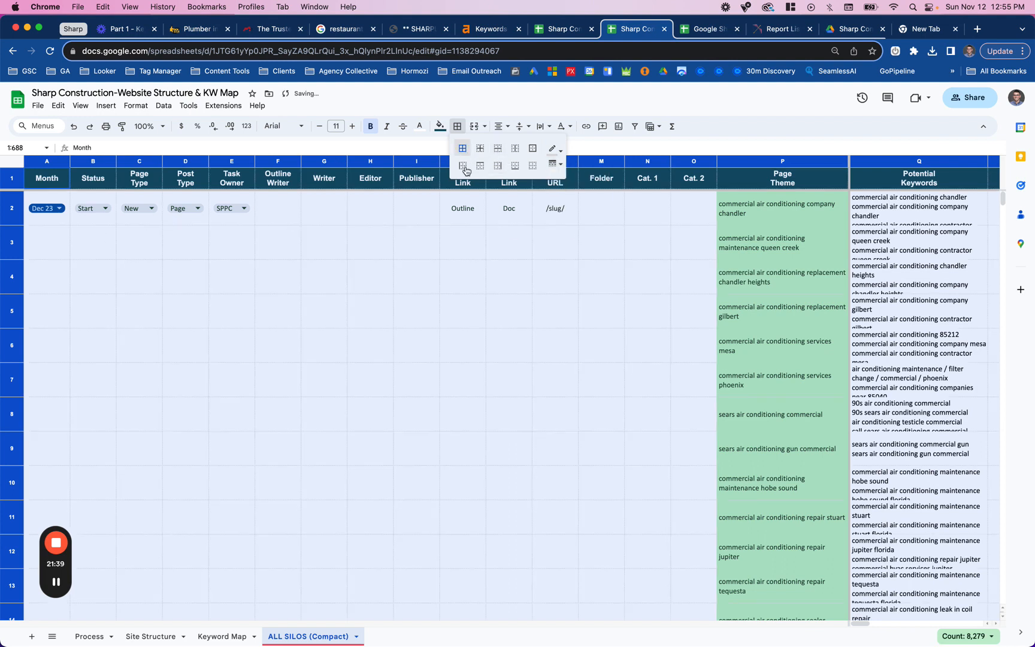
click(450, 310)
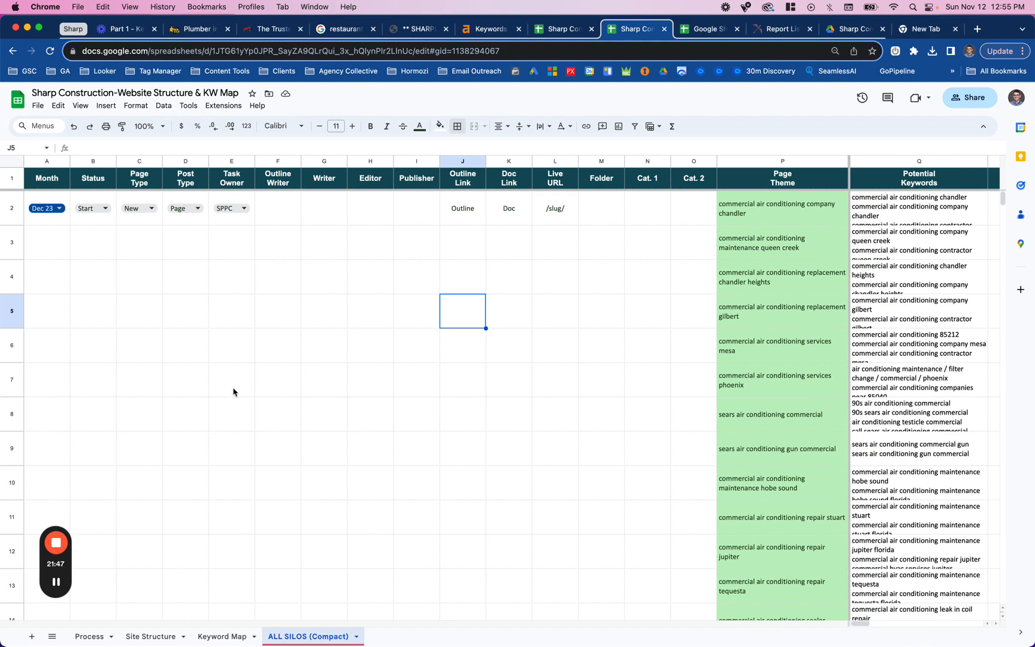
Insert a blank row above the header row and reset its fill color.
click(125, 311)
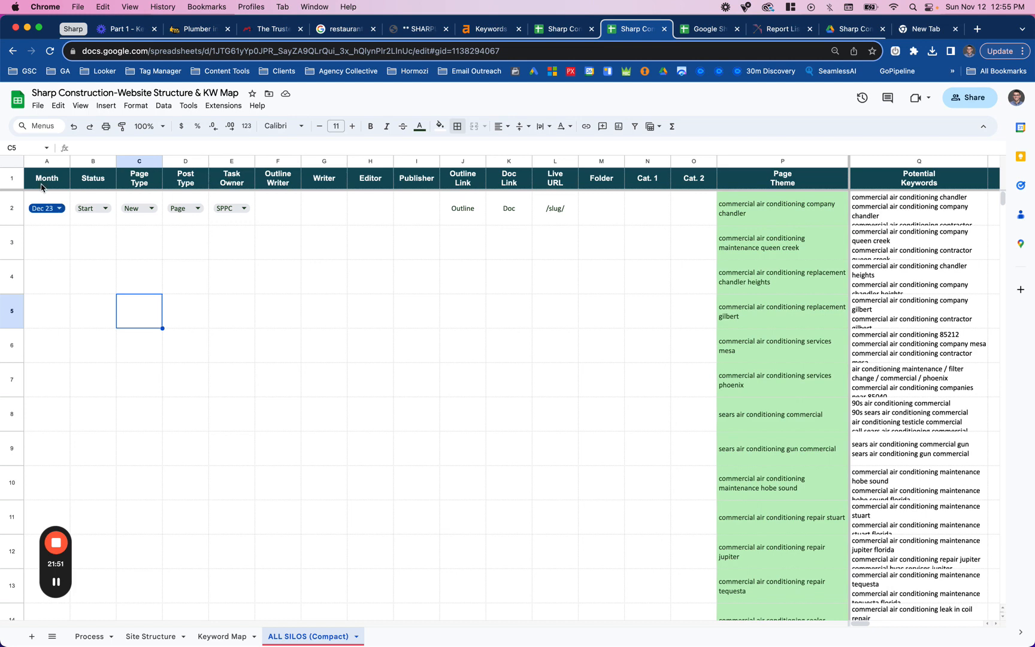
right_click(12, 178)
click(48, 265)
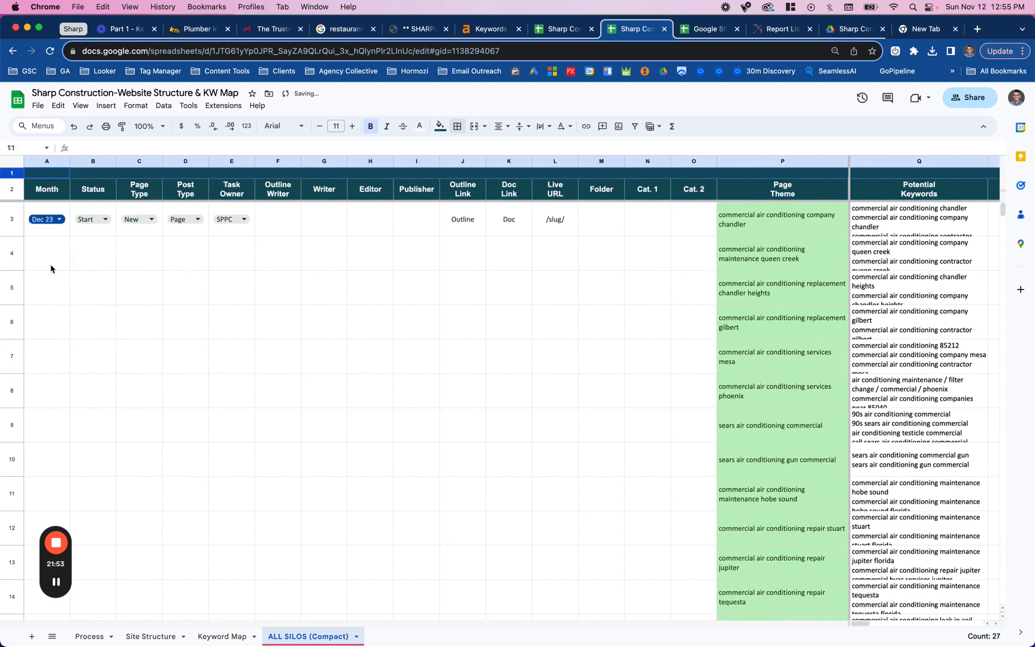
click(440, 127)
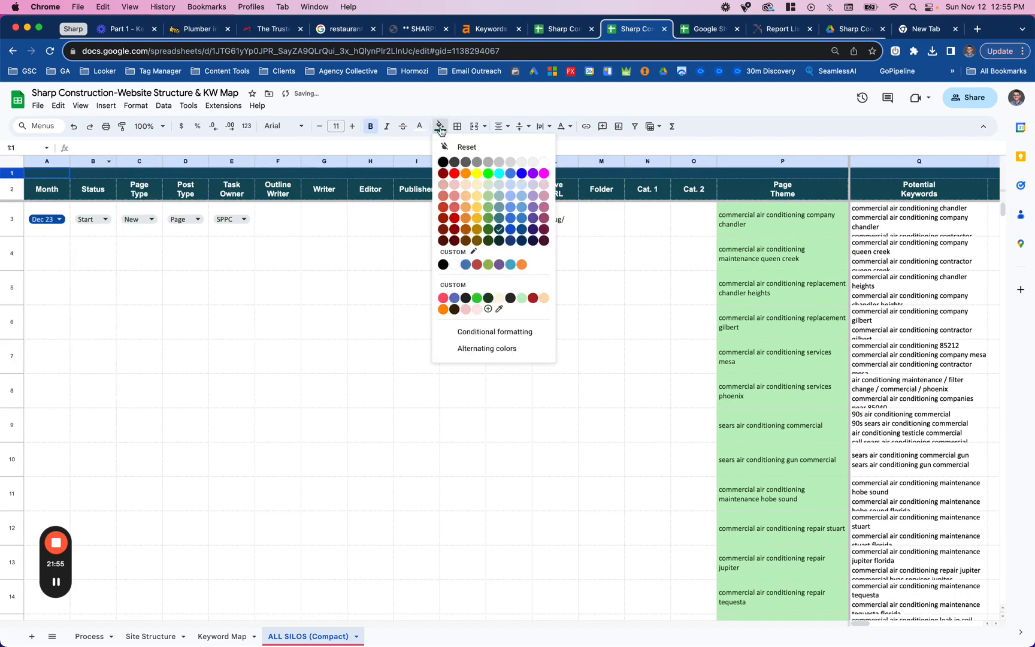
click(467, 147)
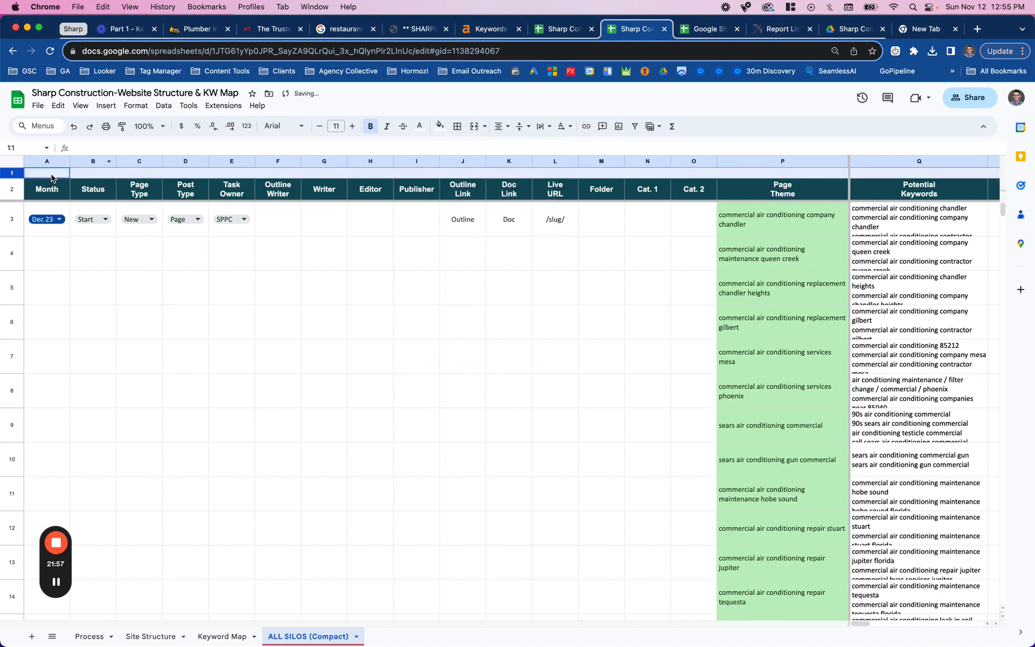
click(113, 326)
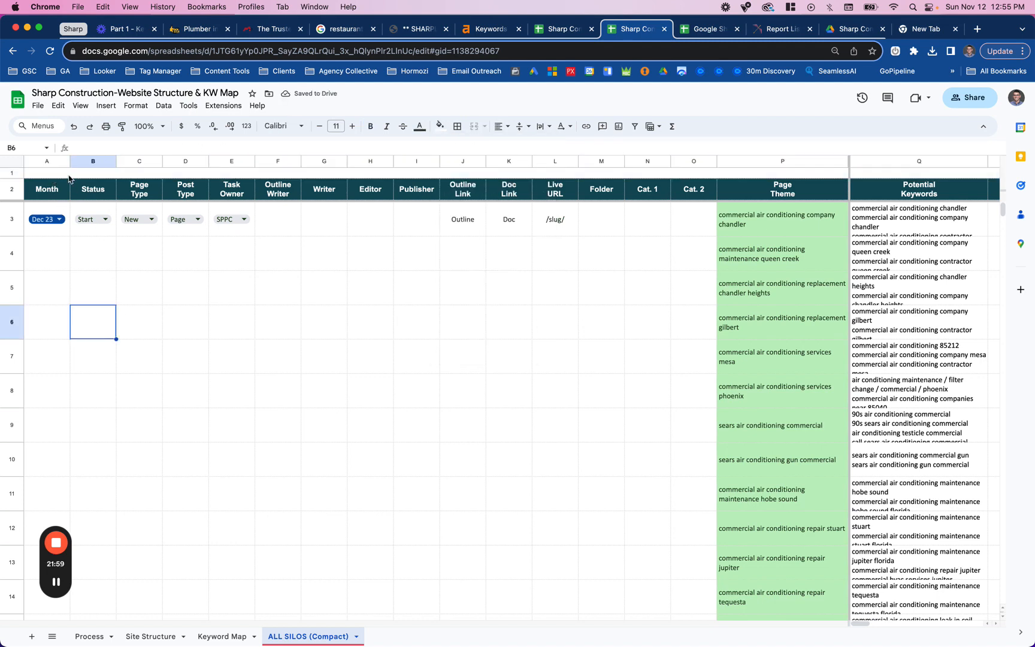
Merge cells A1:O1 and enter the heading "Project Management" in black text.
drag(54, 174, 672, 177)
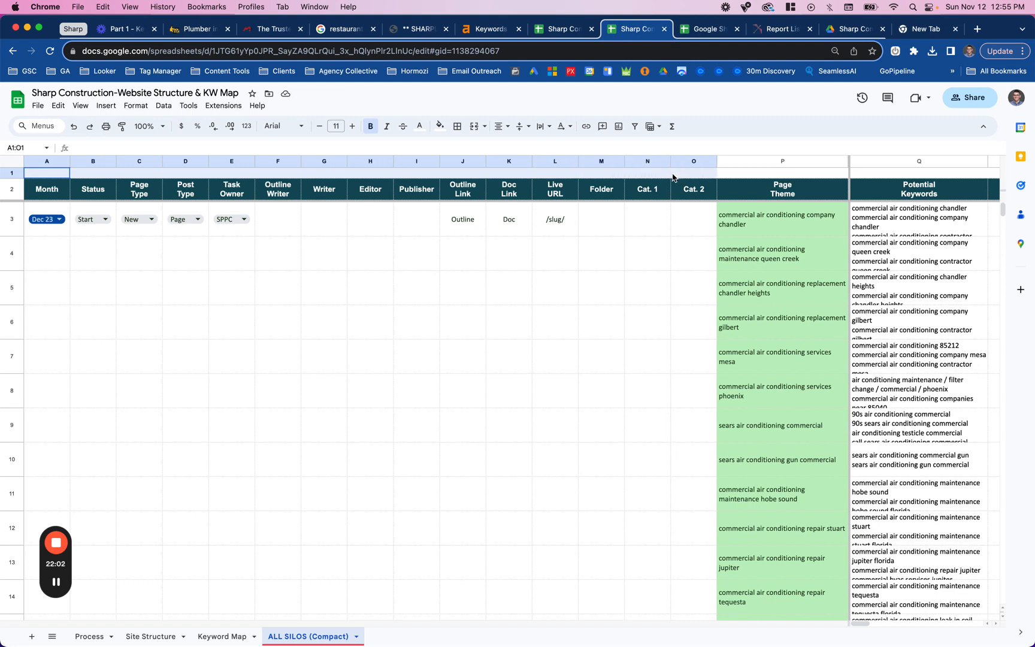
click(474, 127)
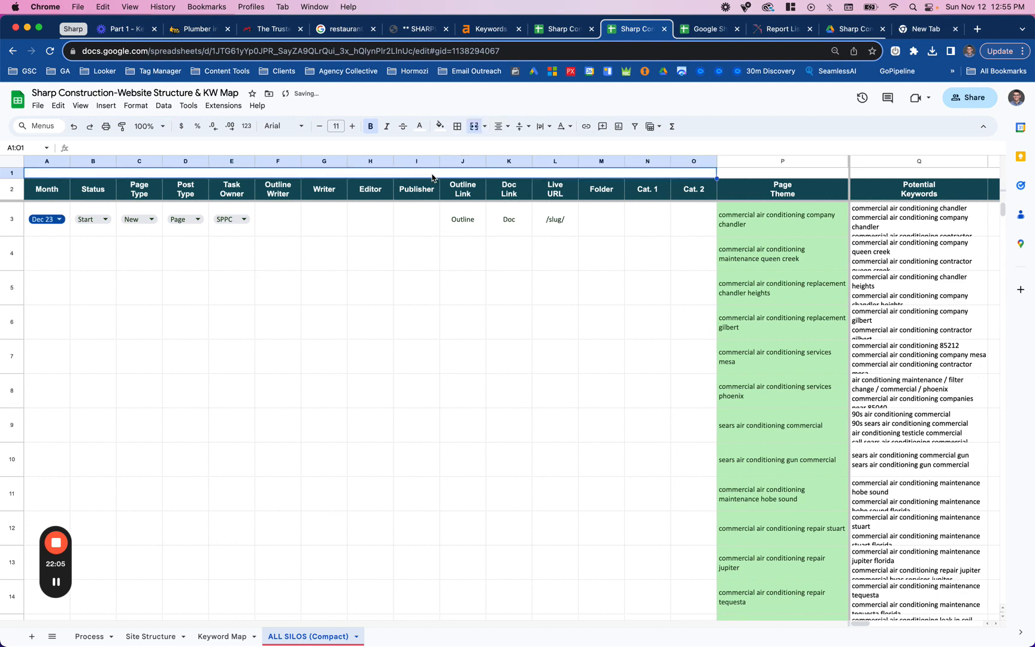
click(420, 127)
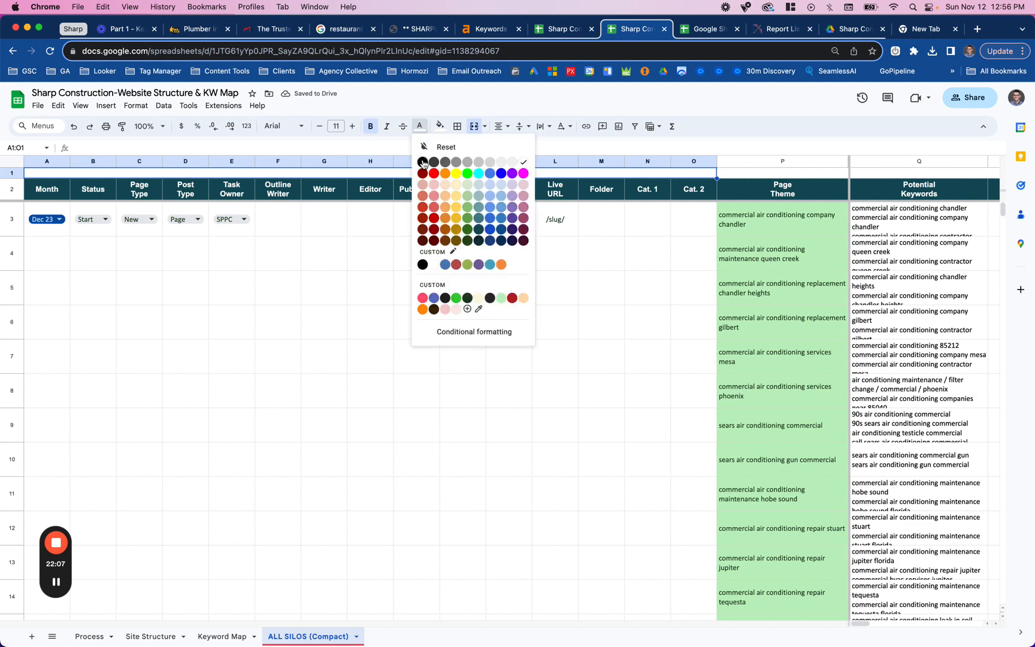
click(422, 162)
text(Projec)
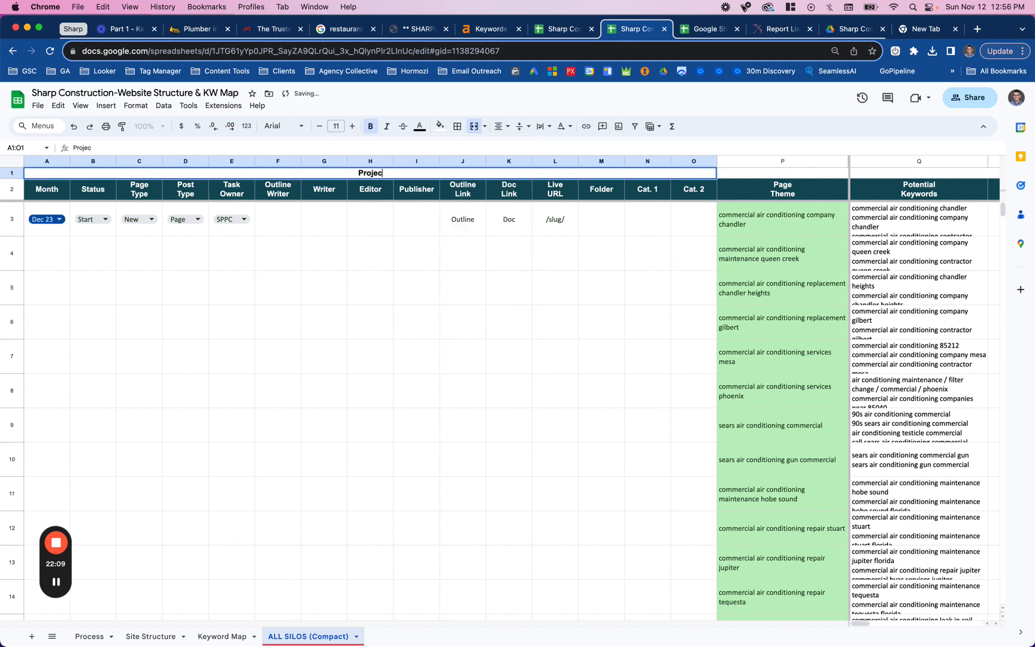
text(t Manage)
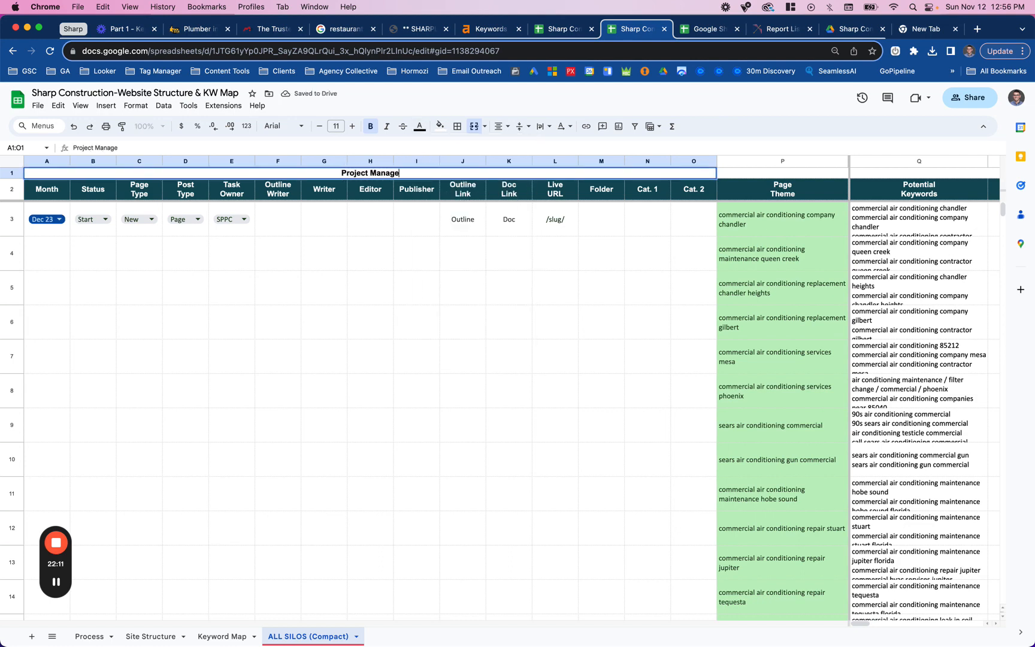
text(ment)
click(416, 254)
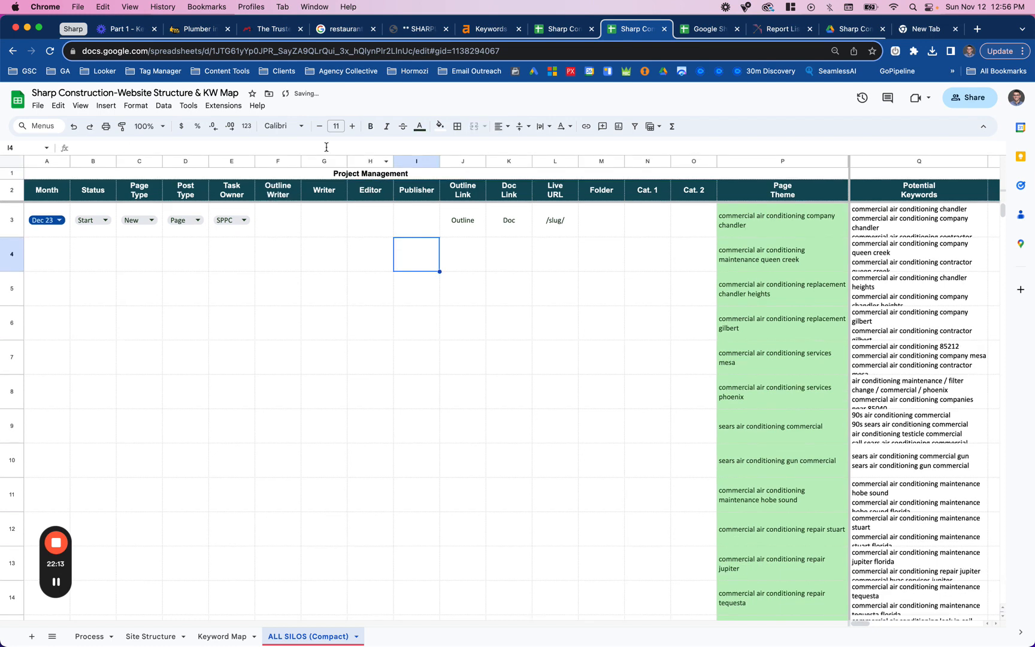
Give the Project Management heading a dark blue fill and white text.
click(256, 176)
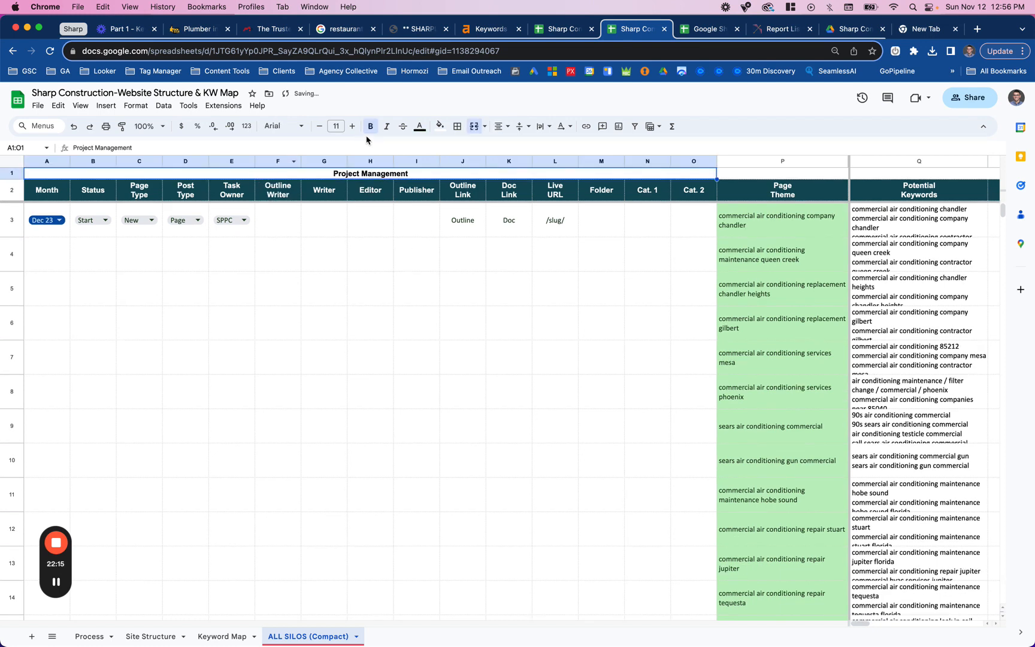
click(440, 126)
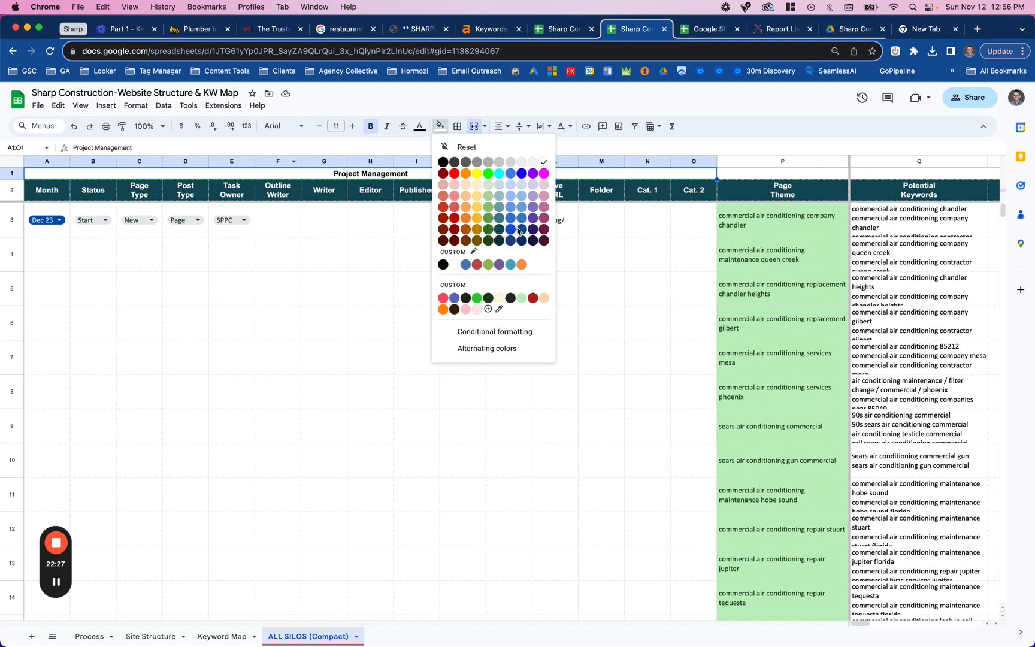
click(513, 232)
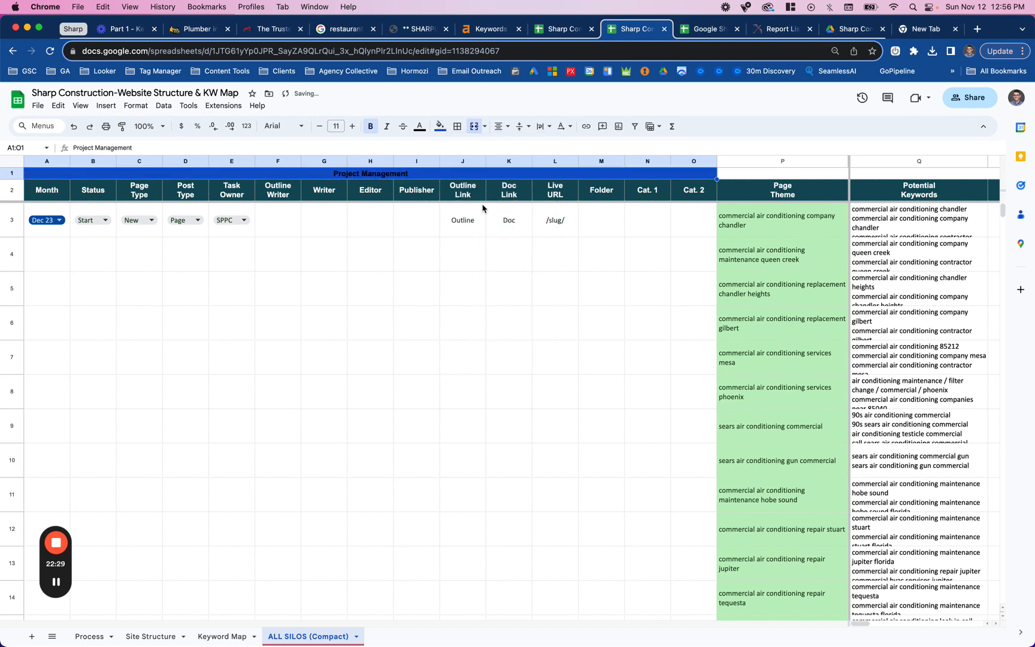
click(420, 127)
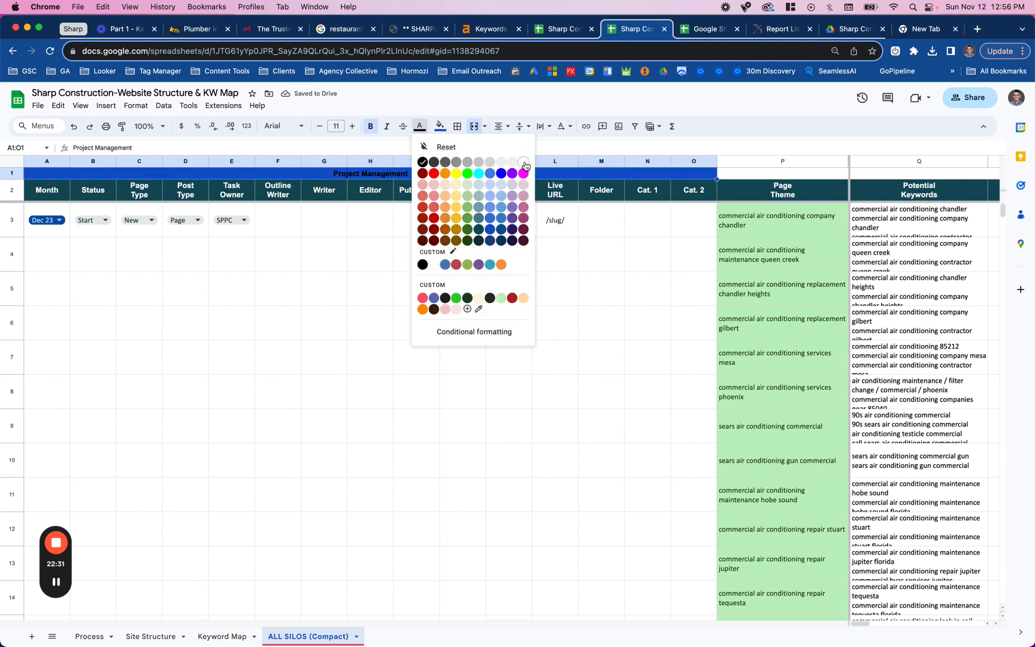
click(524, 161)
click(465, 234)
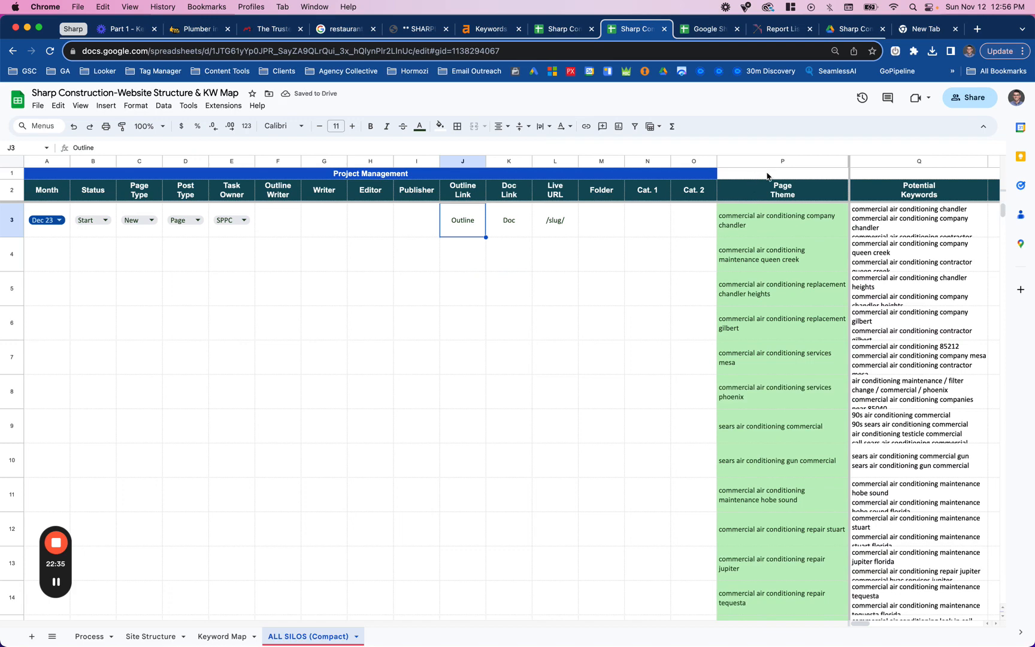
click(766, 175)
key(super+shift+Right)
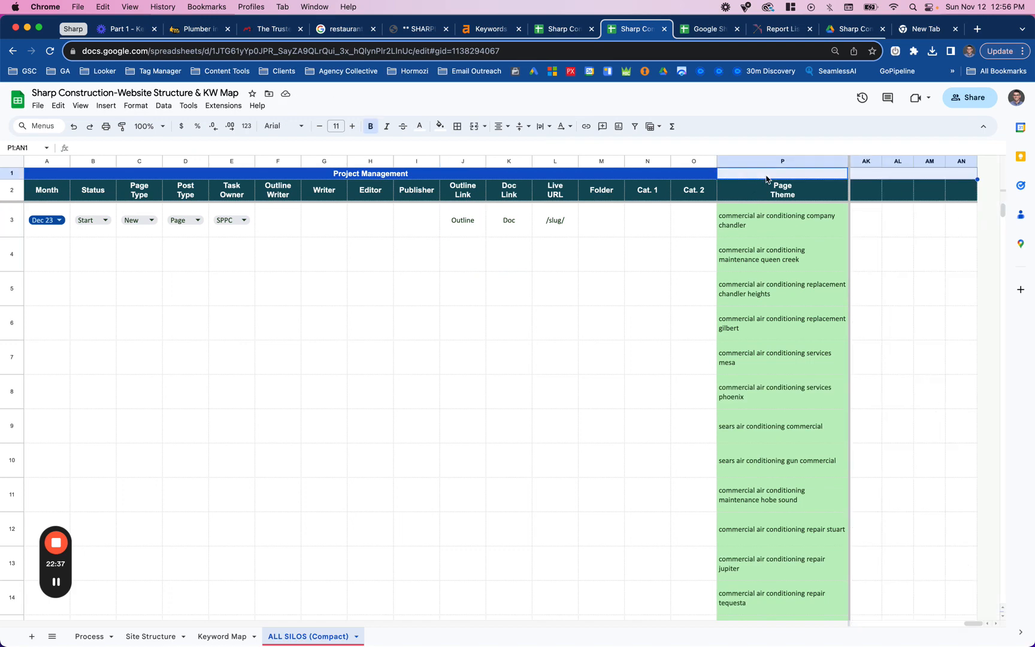
click(923, 254)
Fill cells P1:AA1, above the Page Theme through Avg Images columns, with dark green.
scroll(924, 257, left, 10)
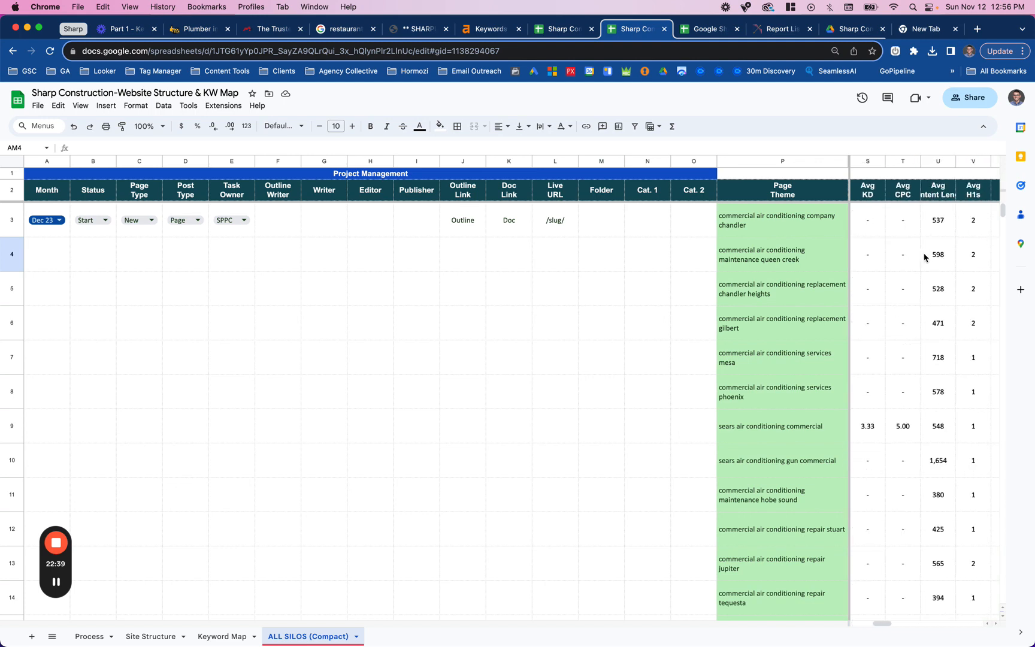
scroll(924, 257, right, 8)
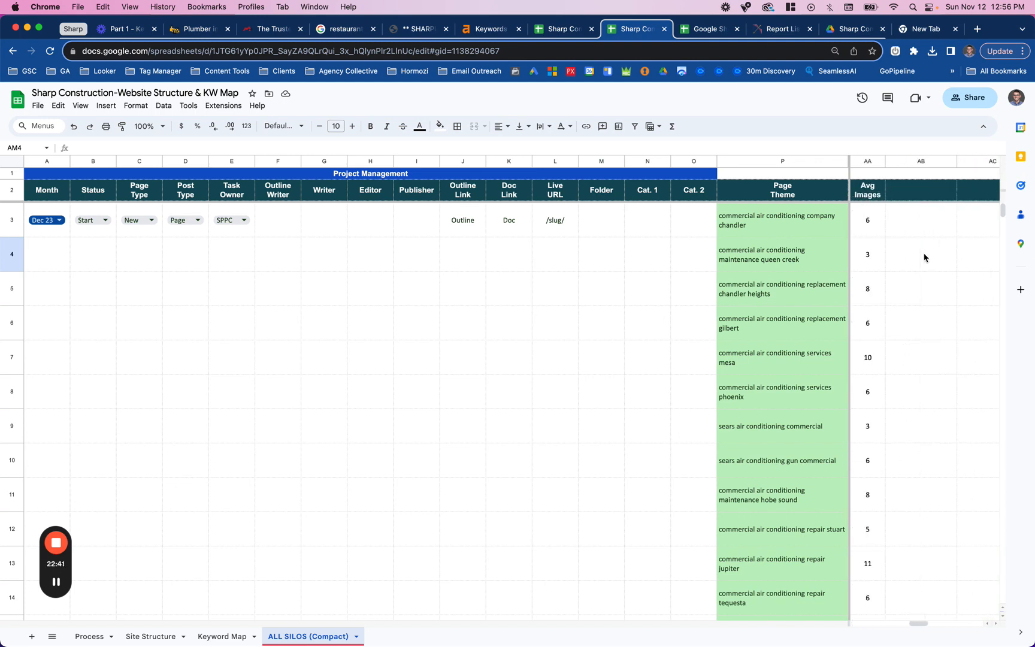
click(867, 177)
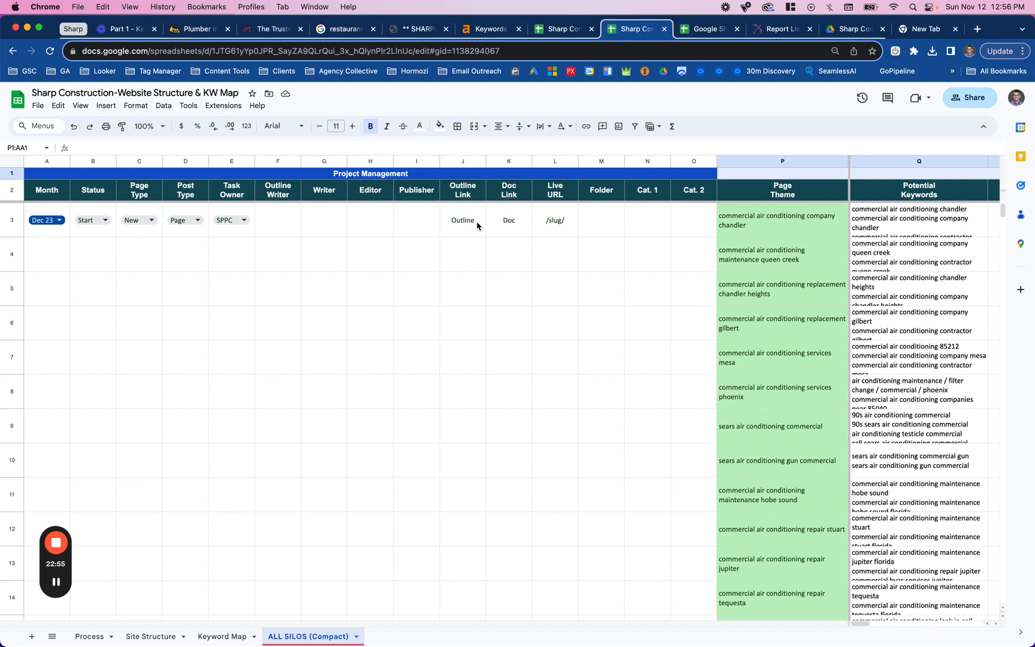
click(442, 128)
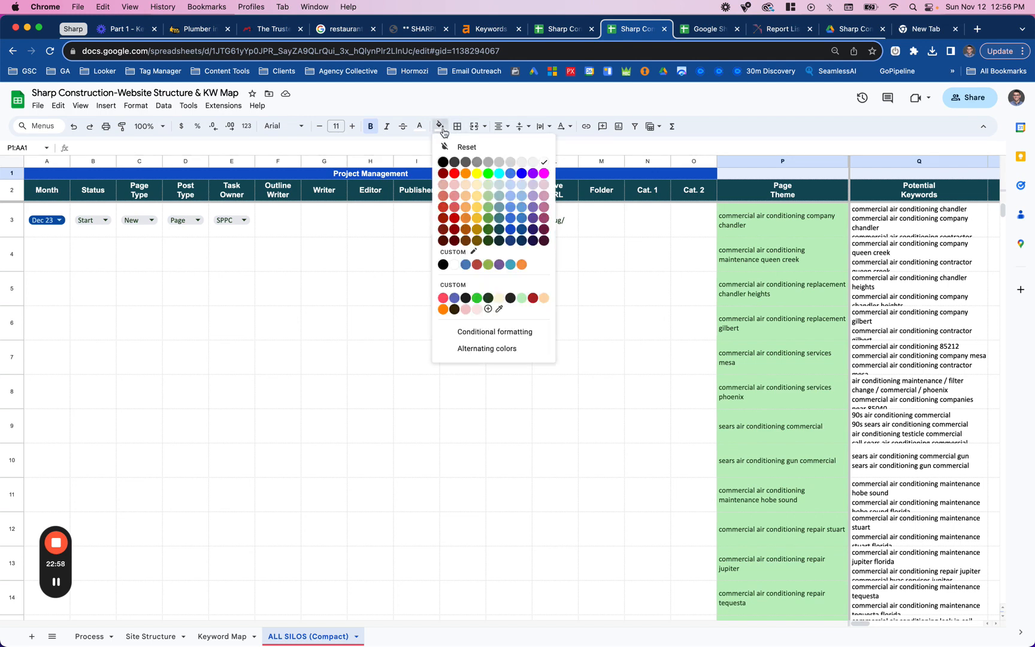
click(465, 176)
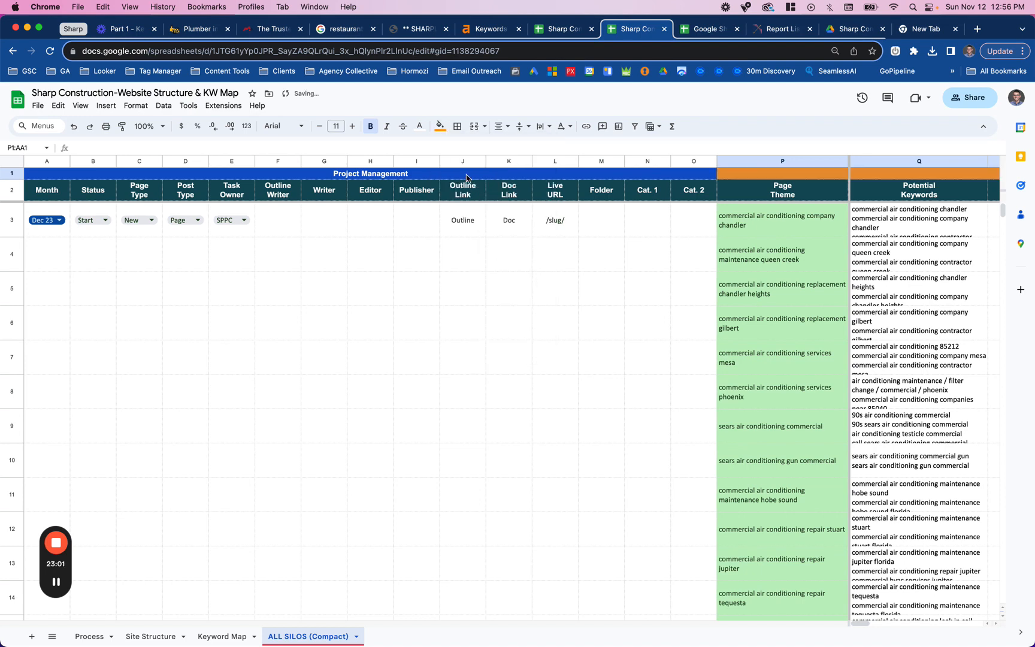
click(440, 126)
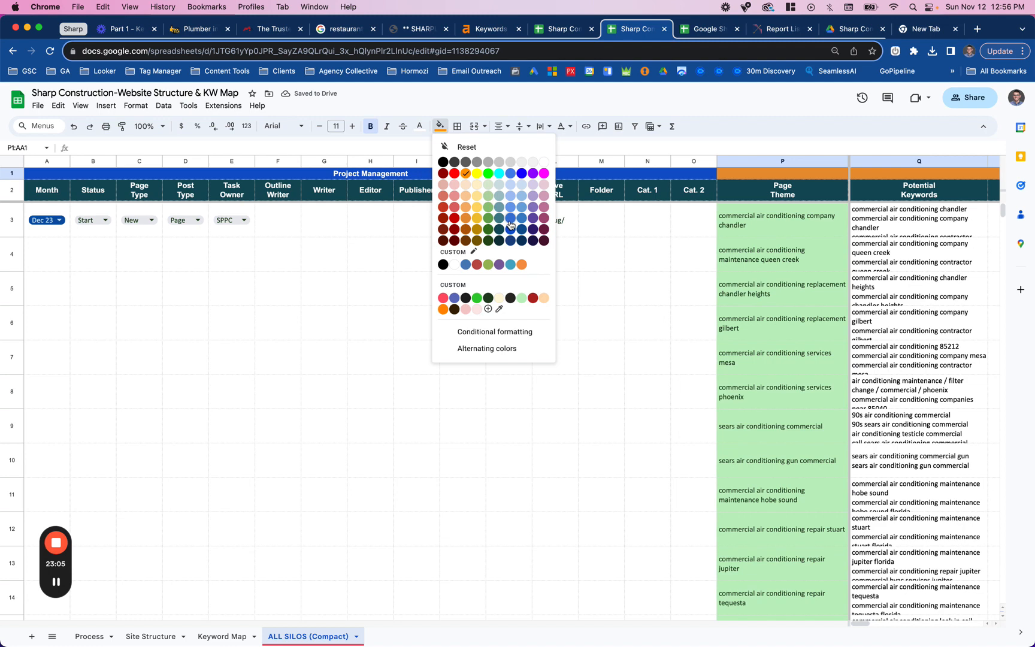
click(489, 230)
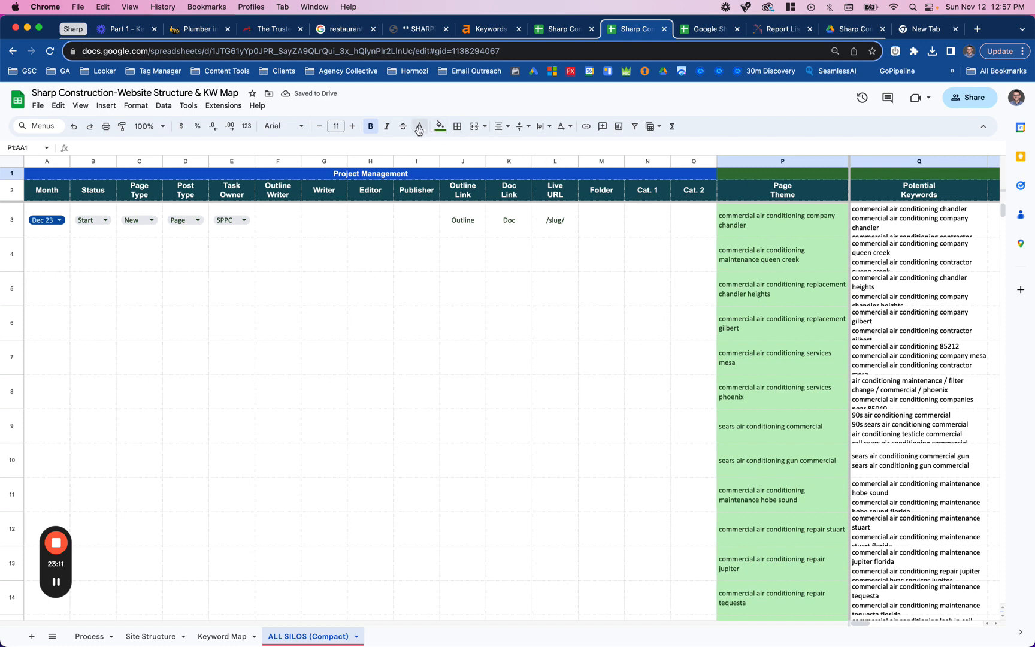
Try to merge cells P1:AA1 above the Page Theme through Avg Images columns.
click(818, 178)
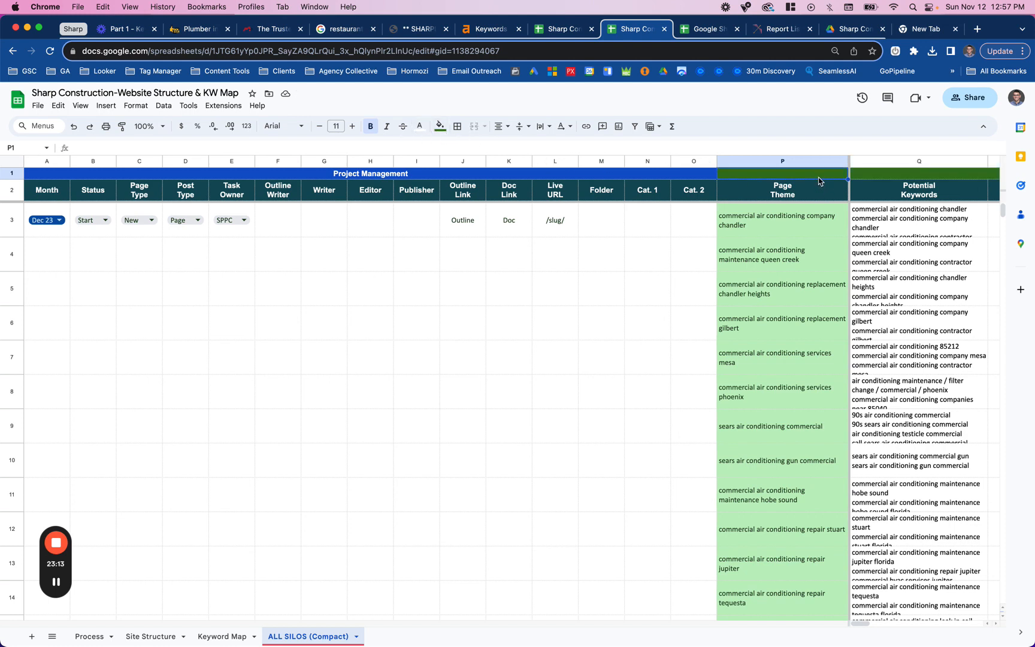
scroll(819, 181, right, 10)
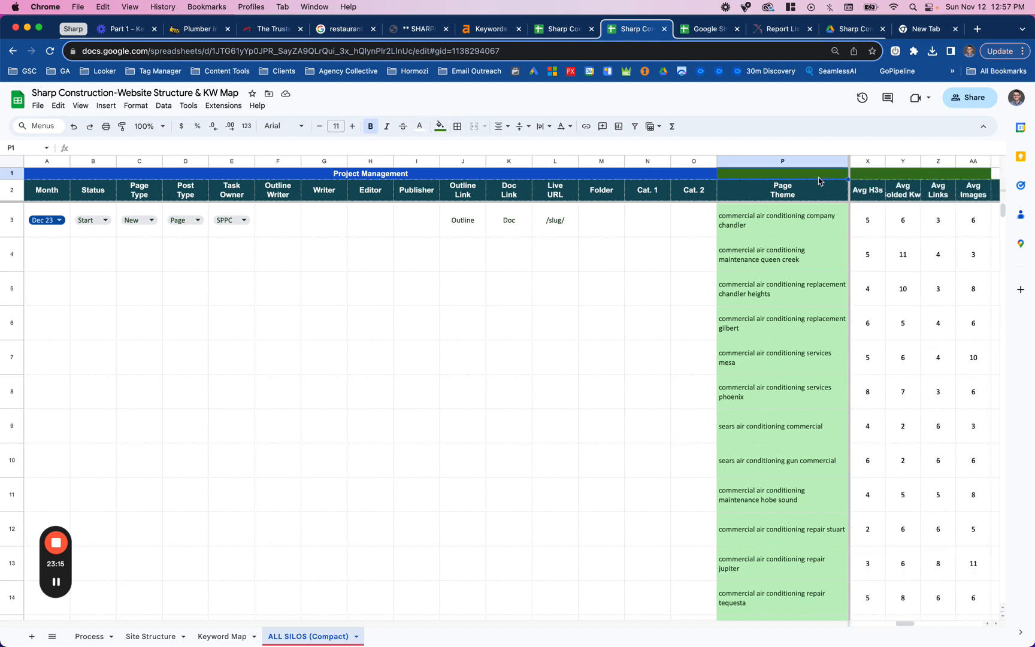
click(898, 173)
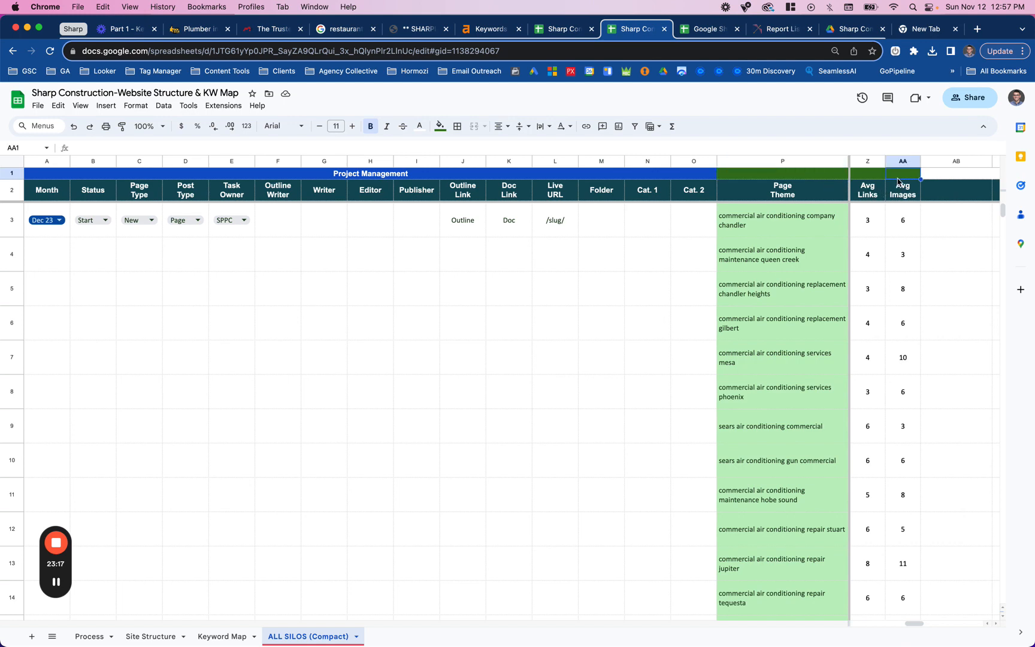
drag(899, 179, 813, 178)
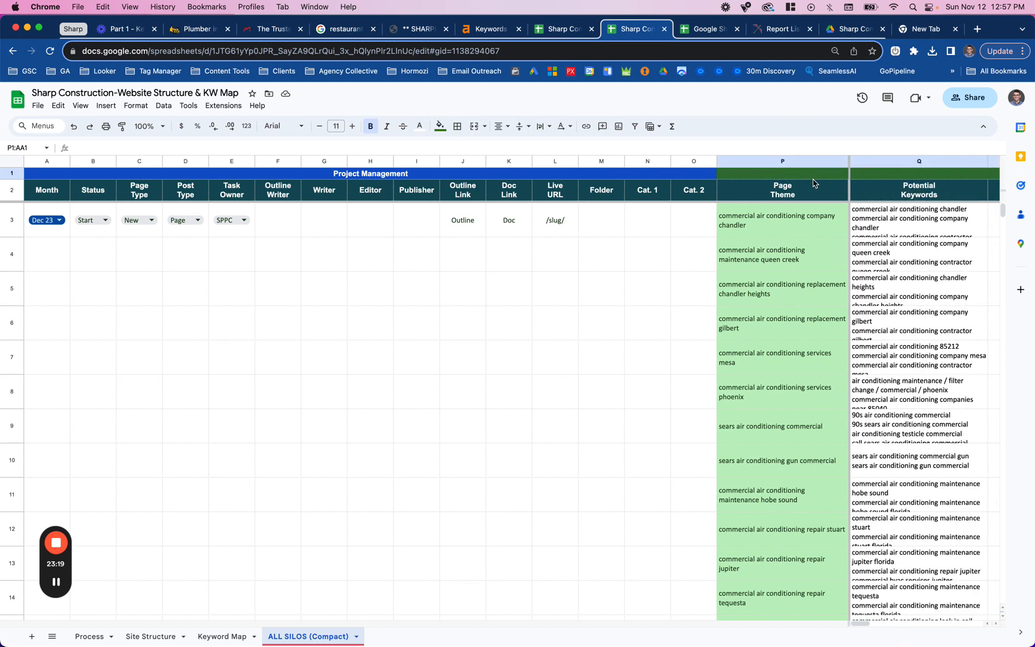
click(475, 127)
click(632, 386)
Remove the column freeze at the Page Theme column so that no columns are frozen.
click(745, 161)
click(80, 106)
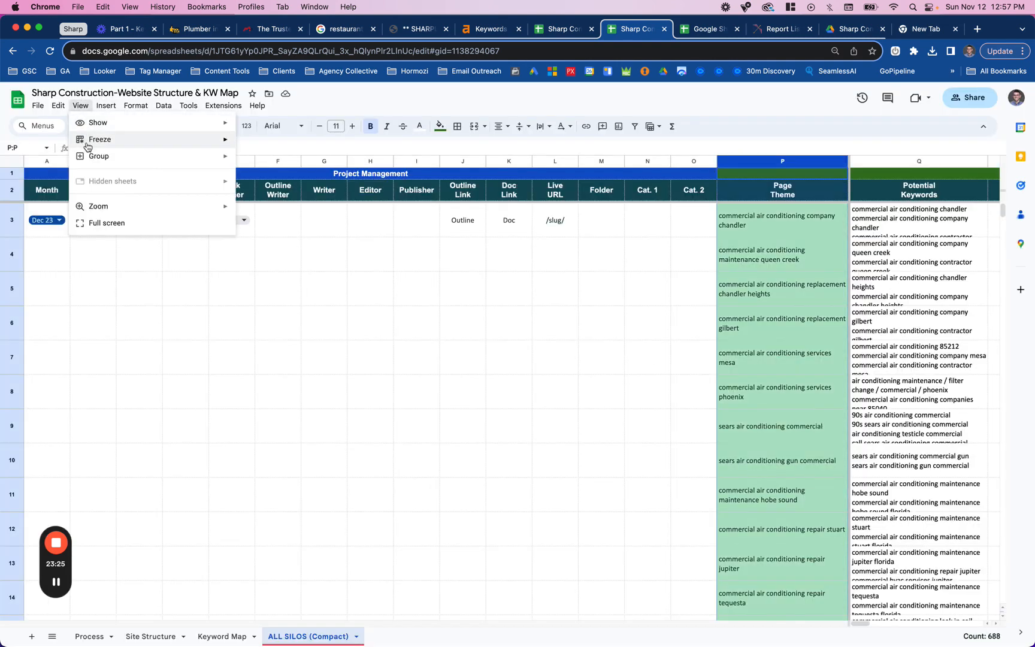
mouse_move(90, 141)
click(264, 219)
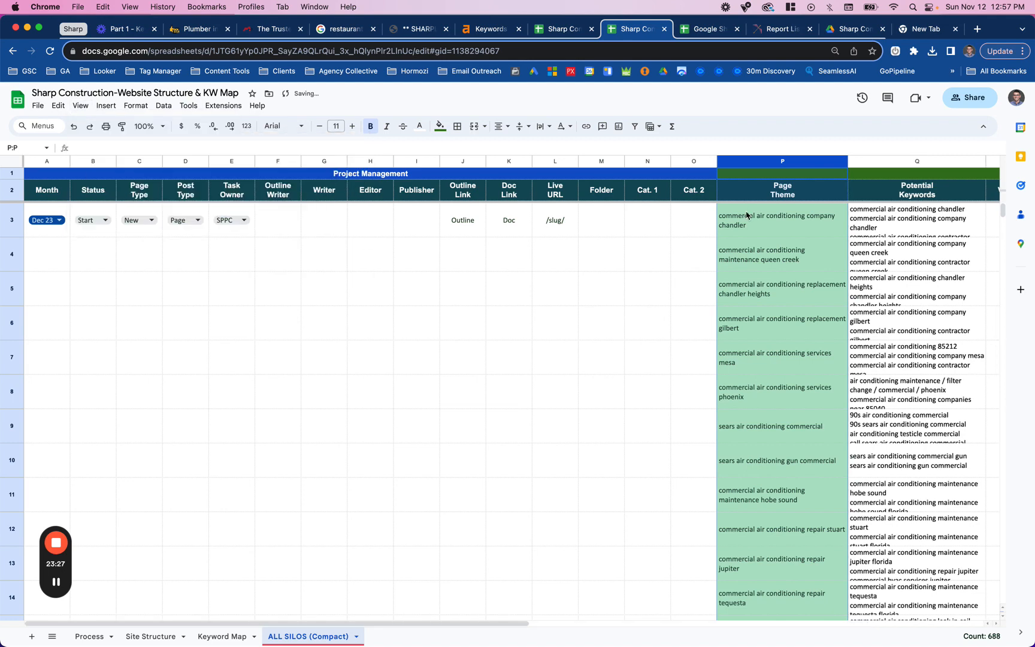
Delete the empty columns AB through AN after the Avg Images column.
click(767, 175)
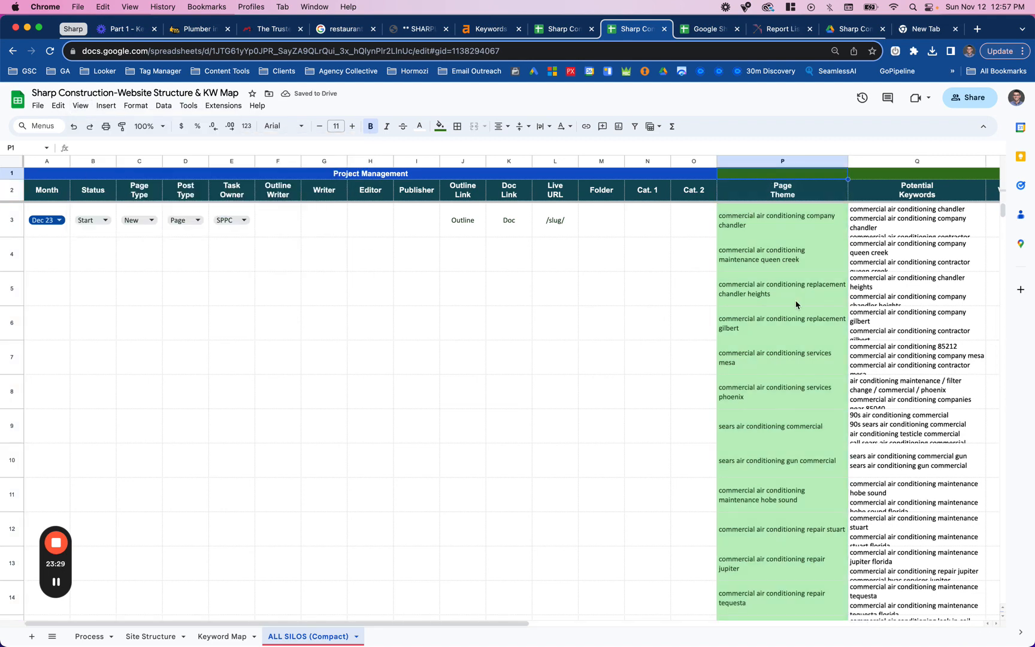
scroll(940, 306, right, 15)
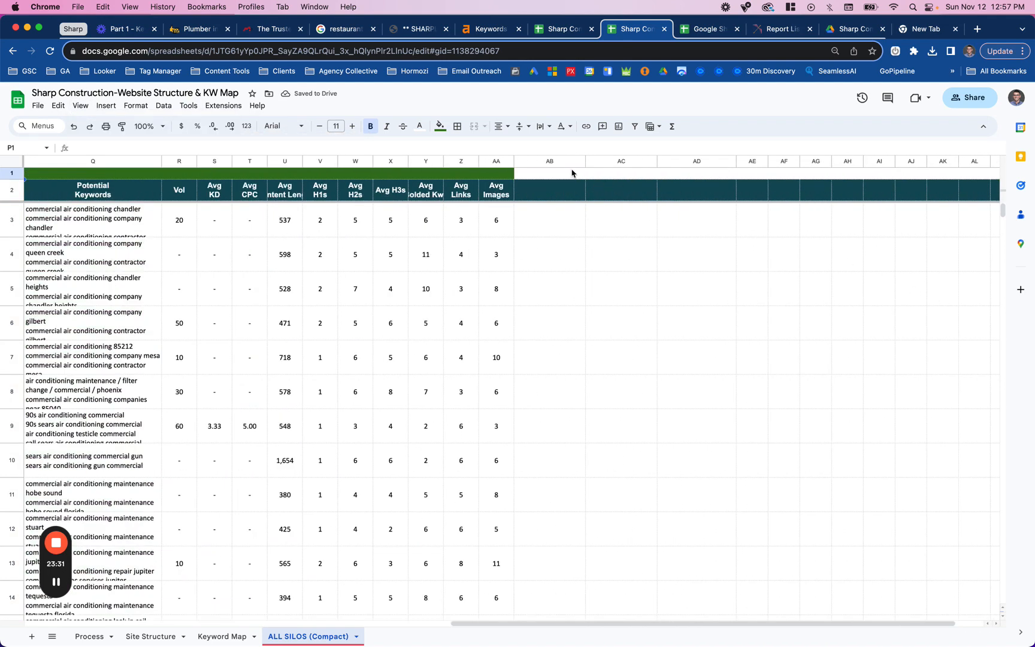
click(550, 160)
key(super+shift+Right)
right_click(550, 159)
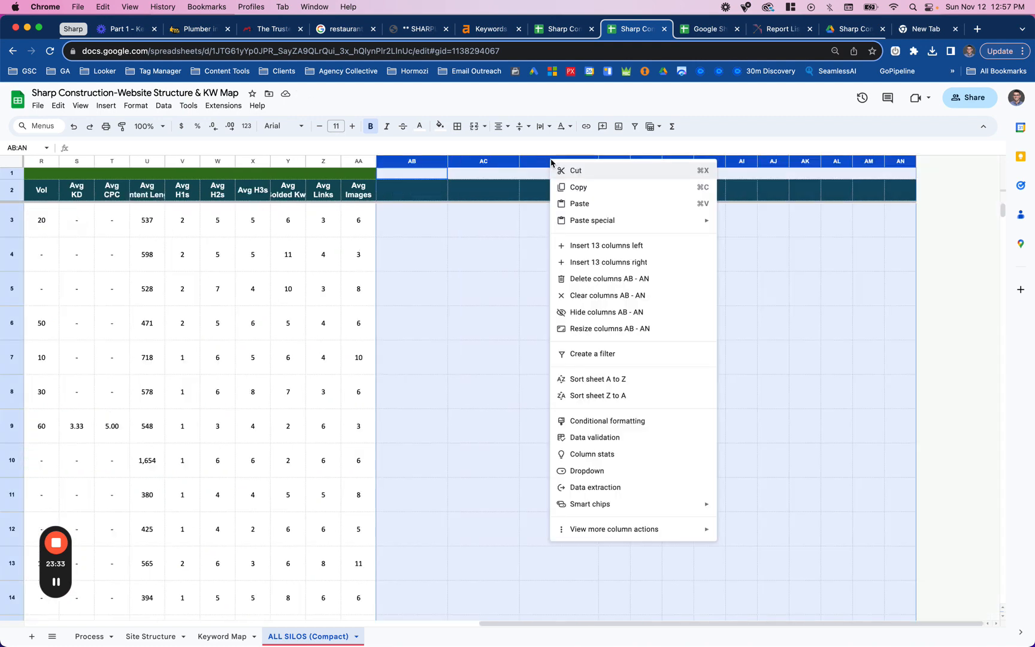
click(593, 279)
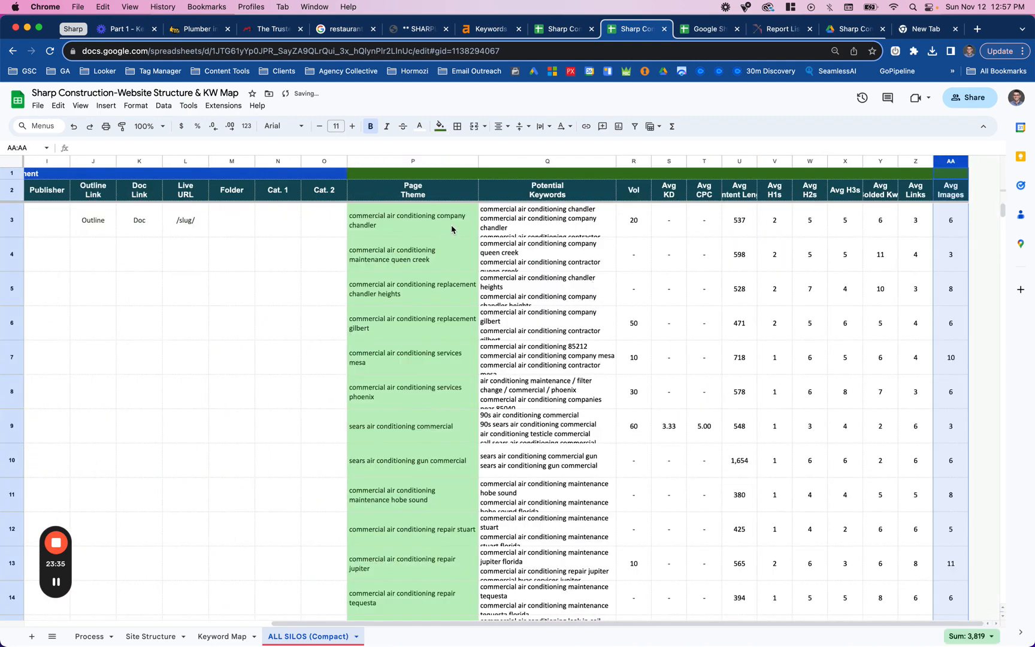
Merge cells P1:AA1 and enter the heading "Optimizations".
click(443, 177)
key(super+shift+Right)
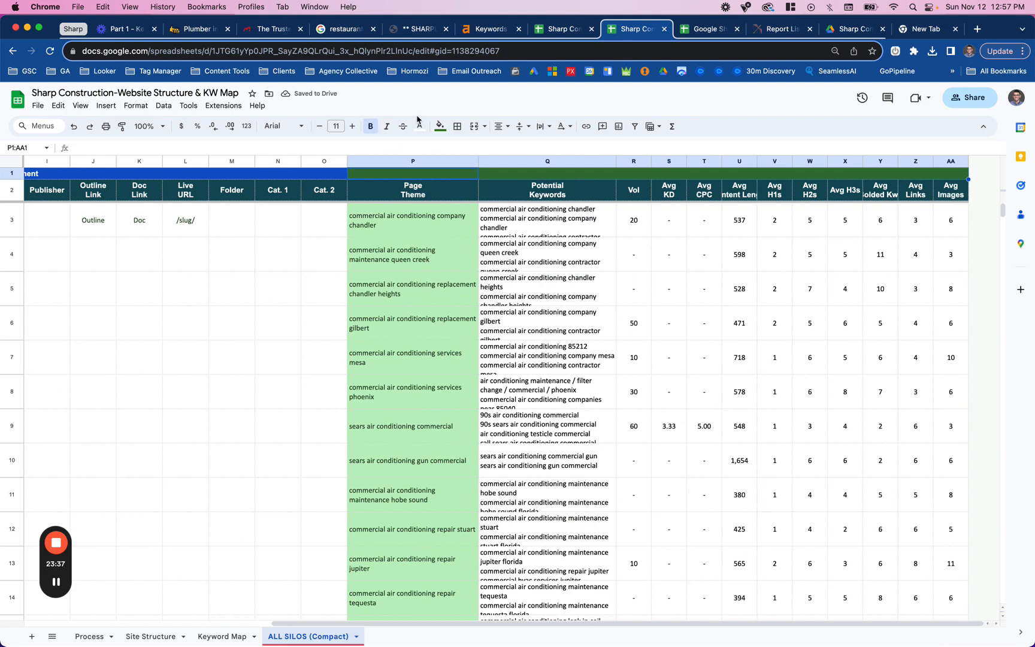
click(473, 128)
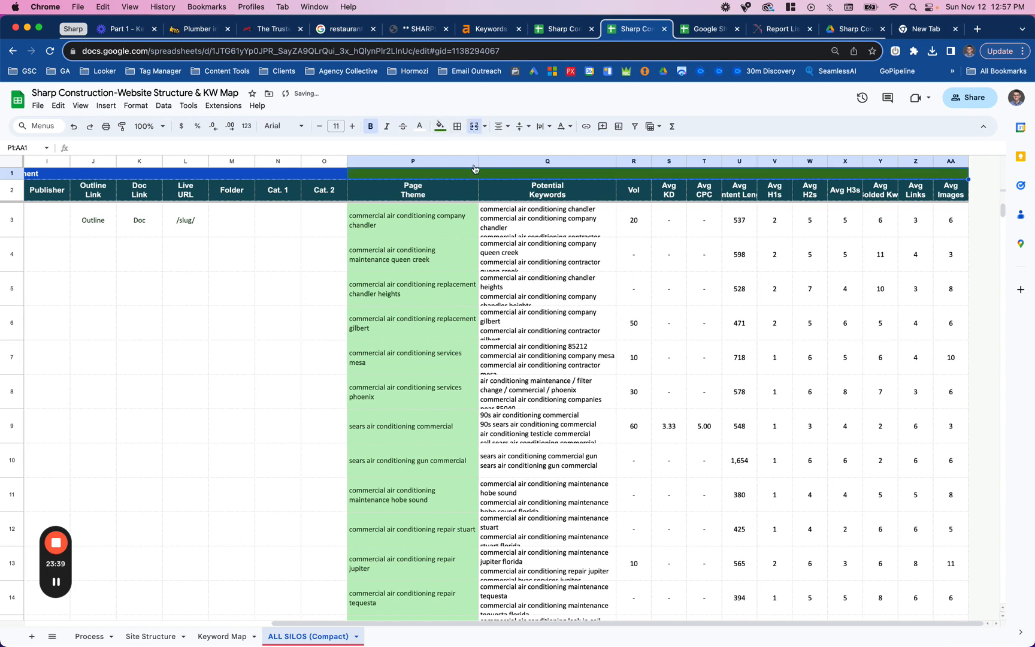
double_click(418, 174)
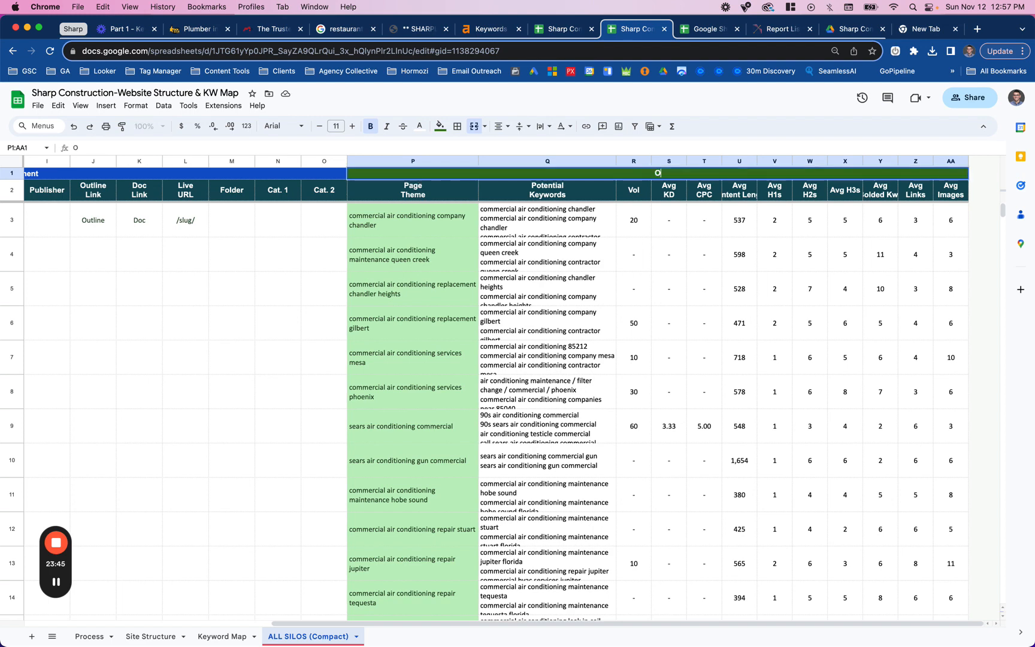
text(Optimizations)
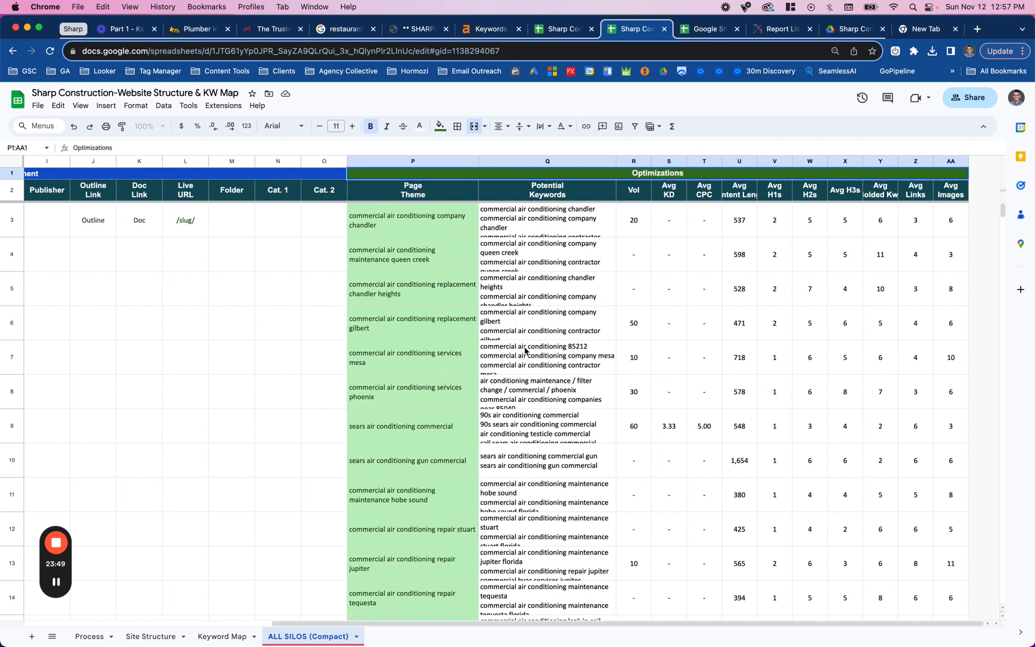
click(607, 346)
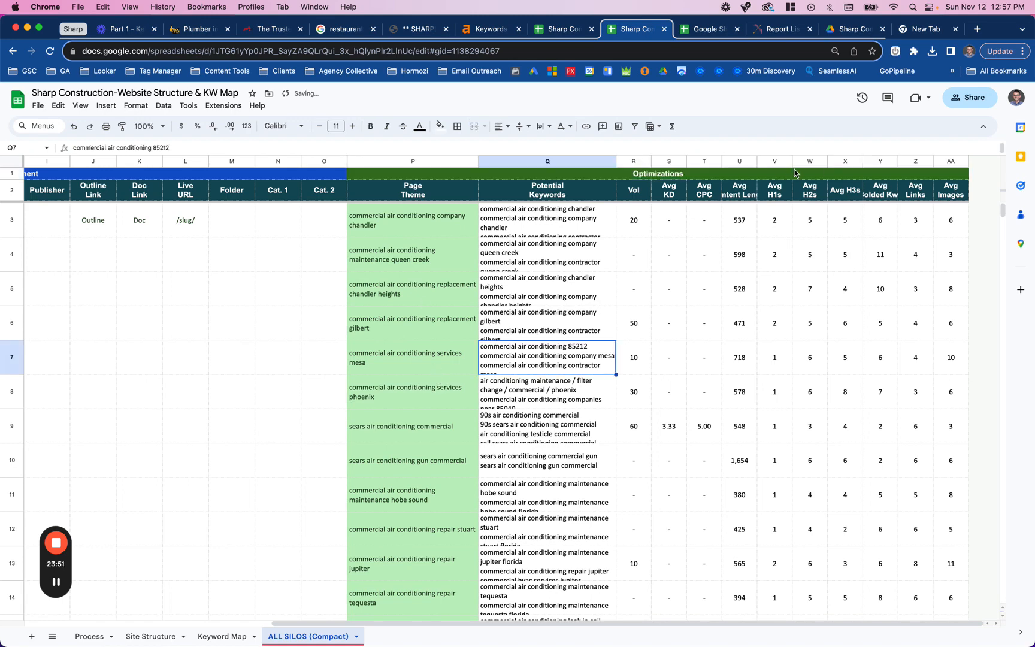
Insert two columns after the Avg Images column.
click(910, 160)
shift+click(947, 160)
right_click(947, 161)
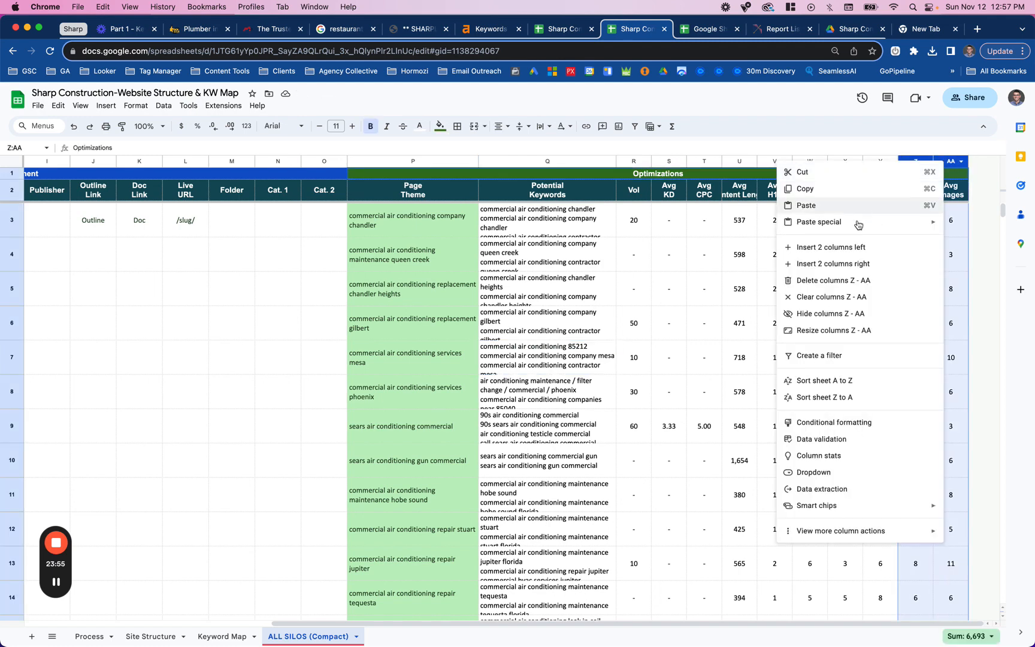
click(848, 264)
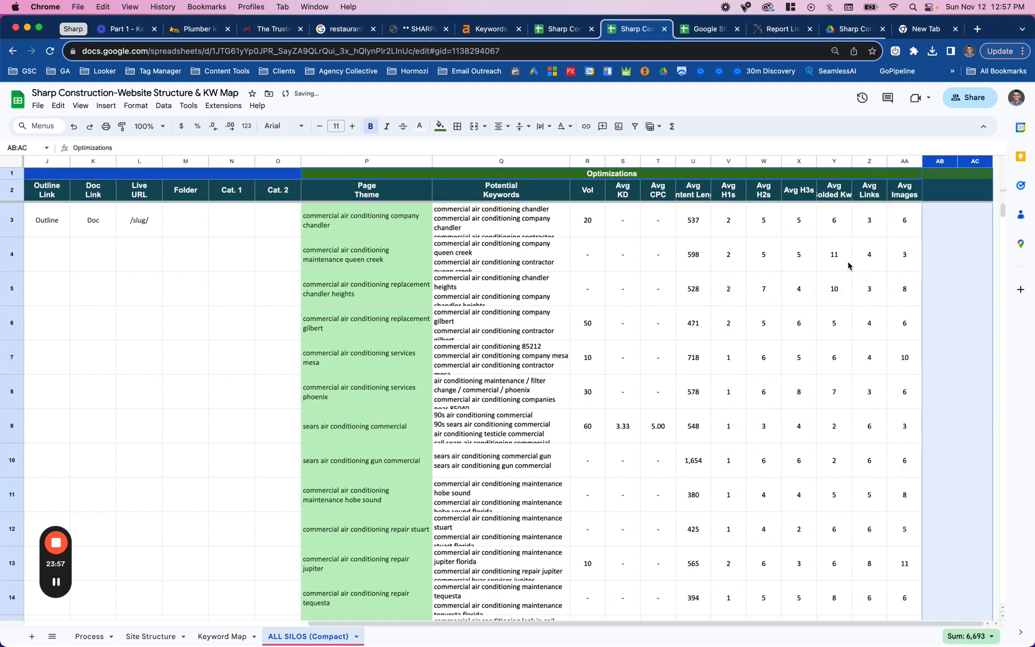
Apply borders around all cells in the new columns AB and AC.
click(940, 173)
click(939, 161)
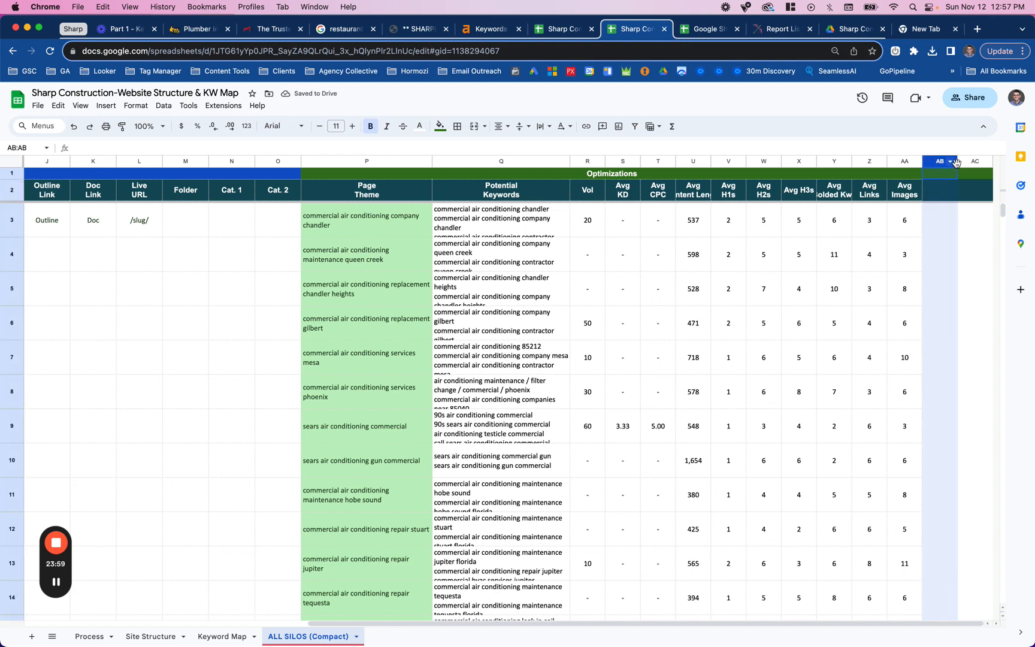
shift+click(973, 162)
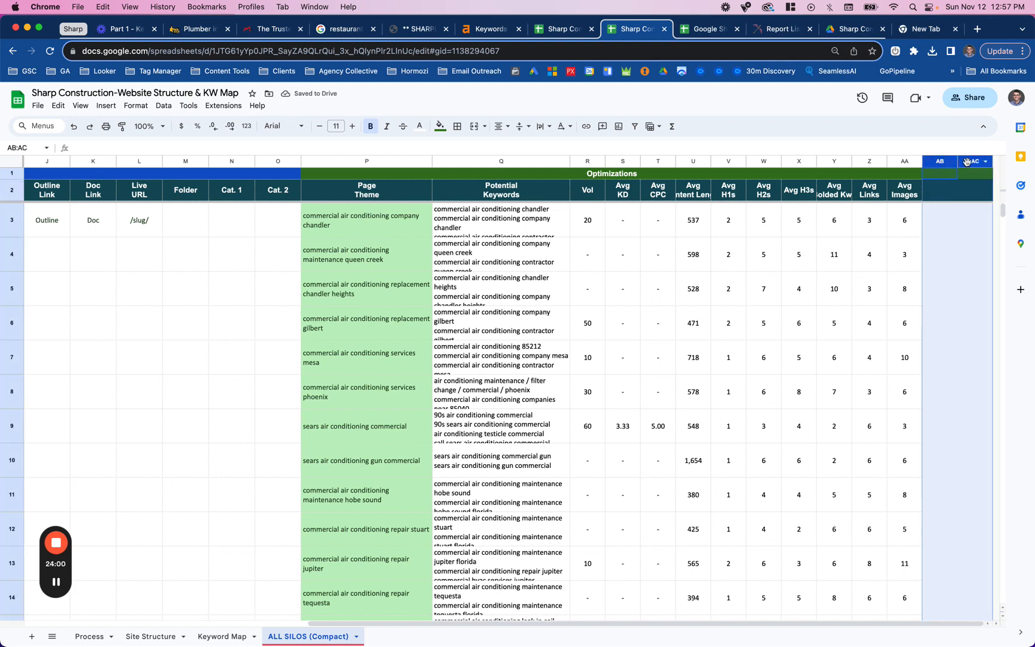
click(458, 126)
click(467, 152)
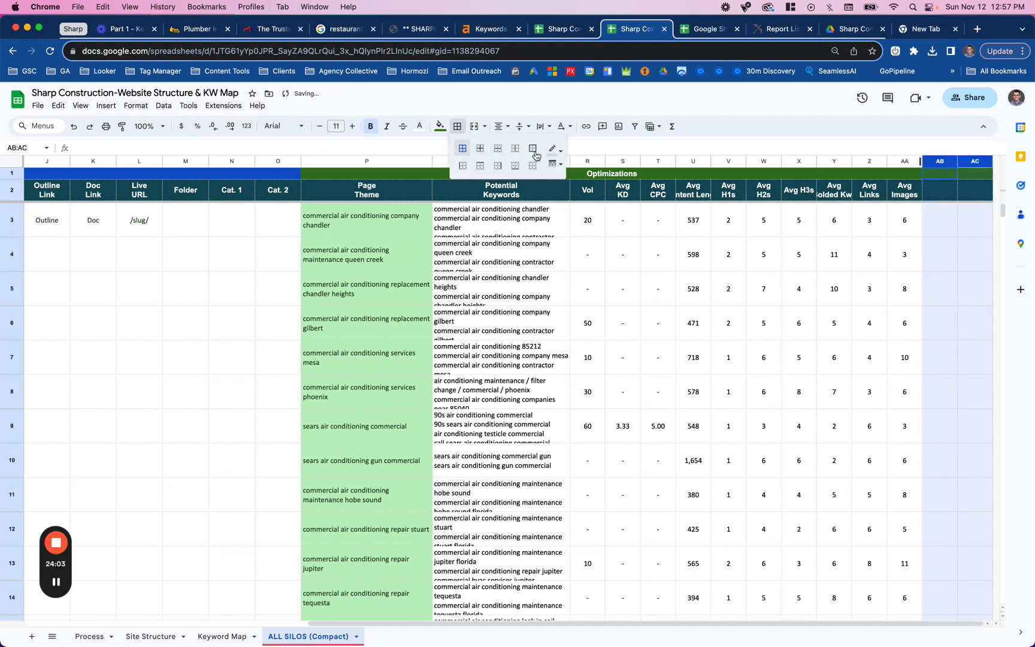
Enter the two-line column headers "Page Title" in AB2 and "Meta Description" in AC2.
click(936, 195)
text(Page Tit)
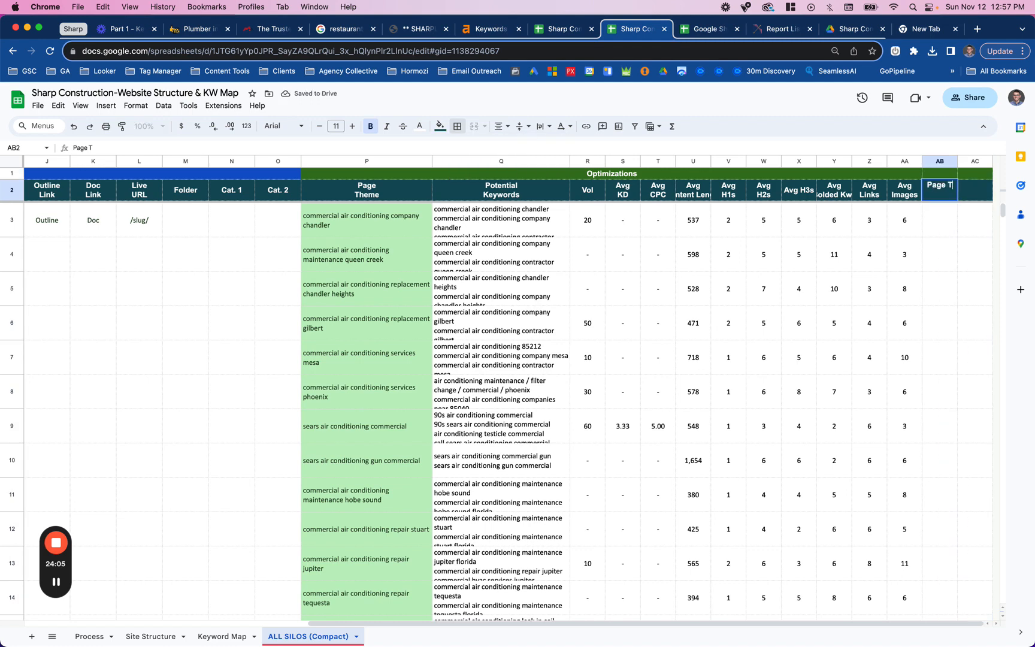
key(BackSpace)
key(BackSpace)
key(BackSpace)
key(BackSpace)
text(Title)
click(976, 190)
text(Meta)
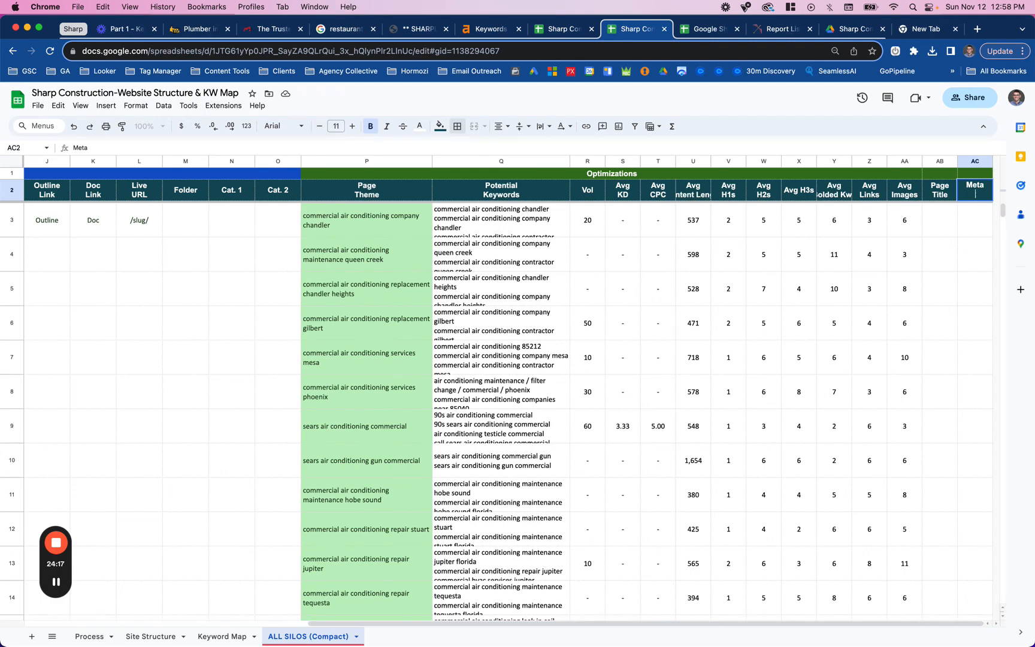
text(Description)
key(Return)
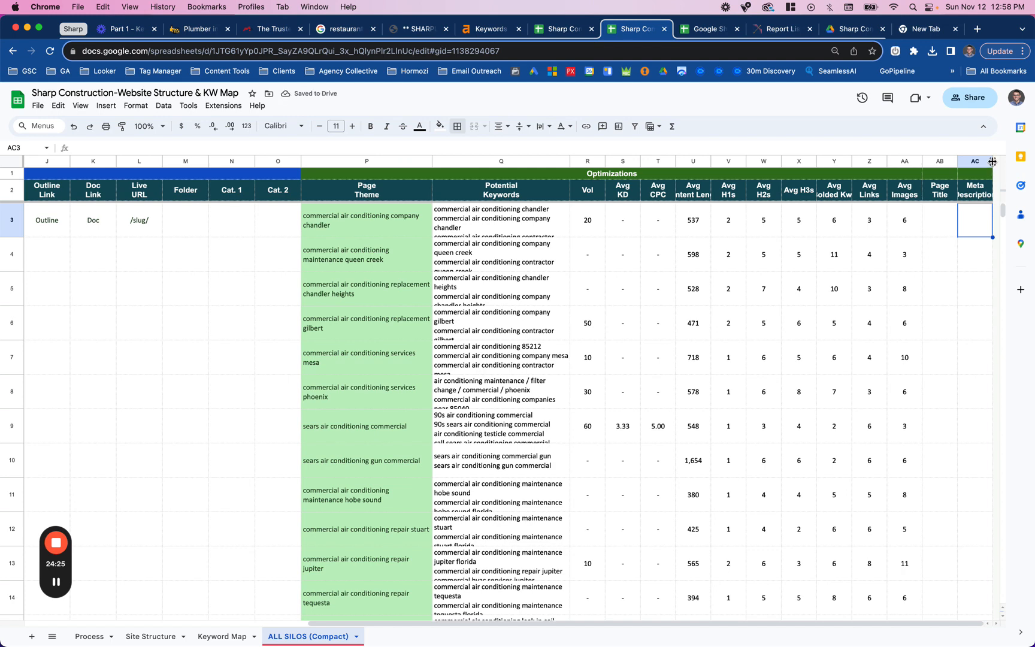
Widen the Meta Description and Page Title columns to give their headers more room.
drag(993, 160, 1026, 166)
scroll(902, 250, right, 1)
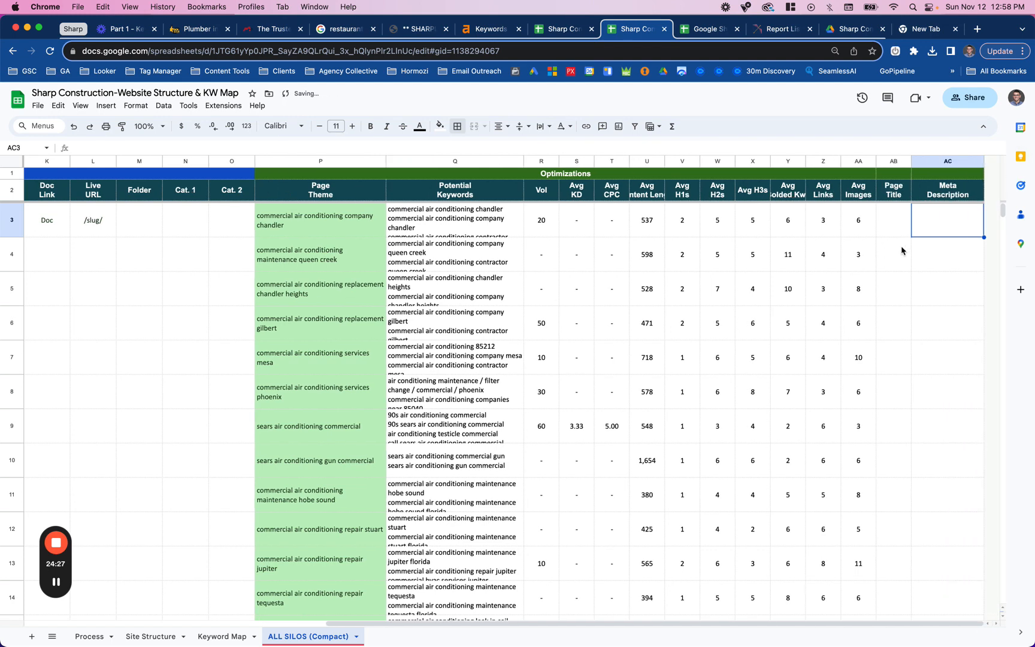
drag(911, 161, 926, 161)
scroll(899, 246, left, 10)
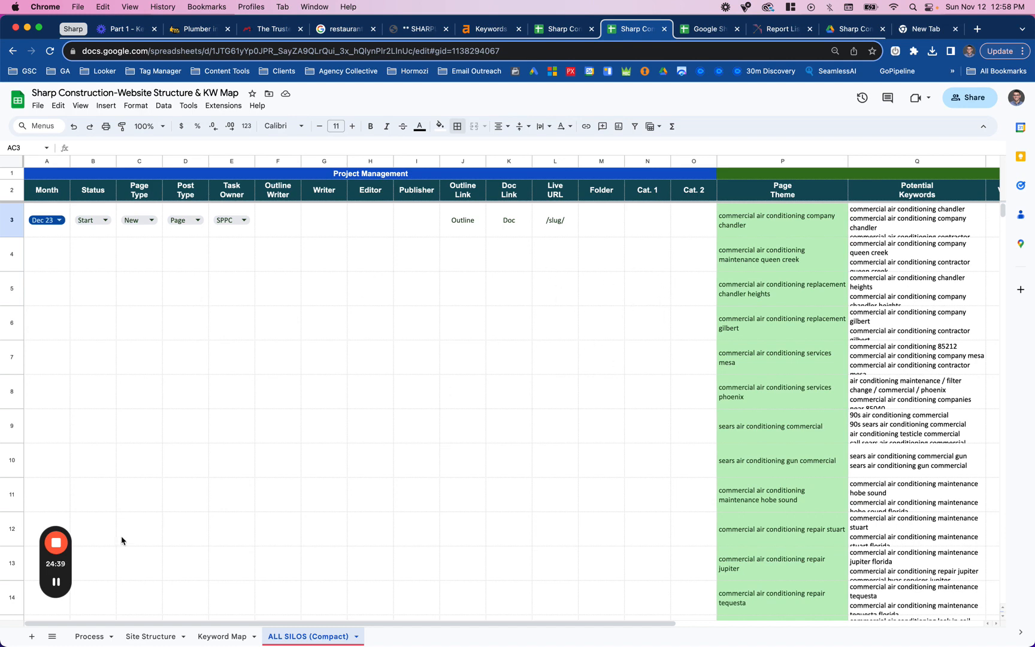
Rename the ALL SILOS (Compact) sheet as "KW Map".
click(56, 582)
right_click(289, 636)
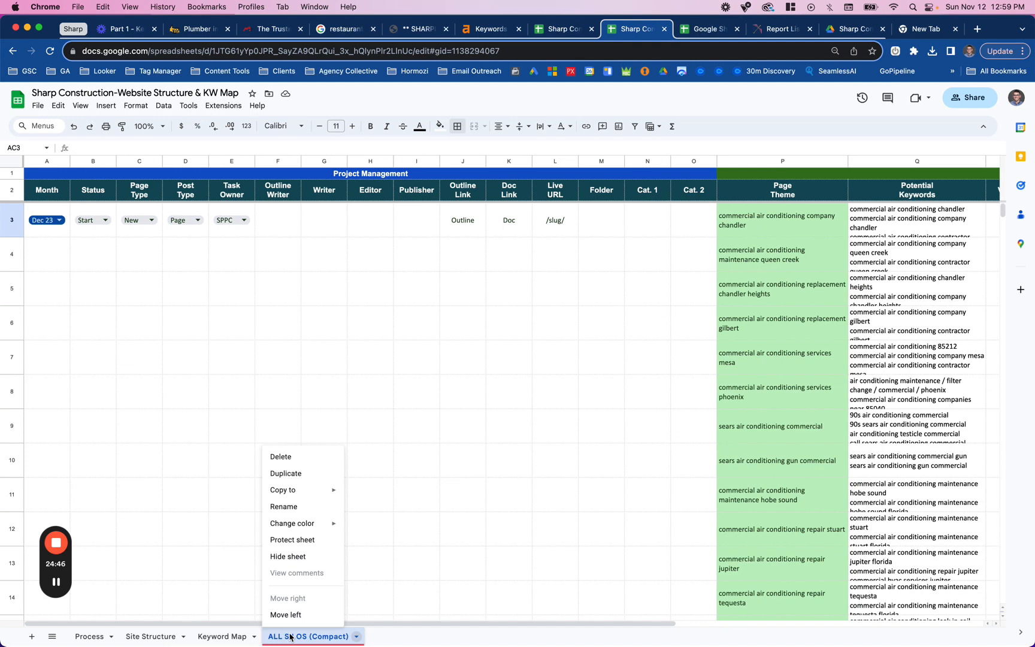
click(294, 507)
text(Key)
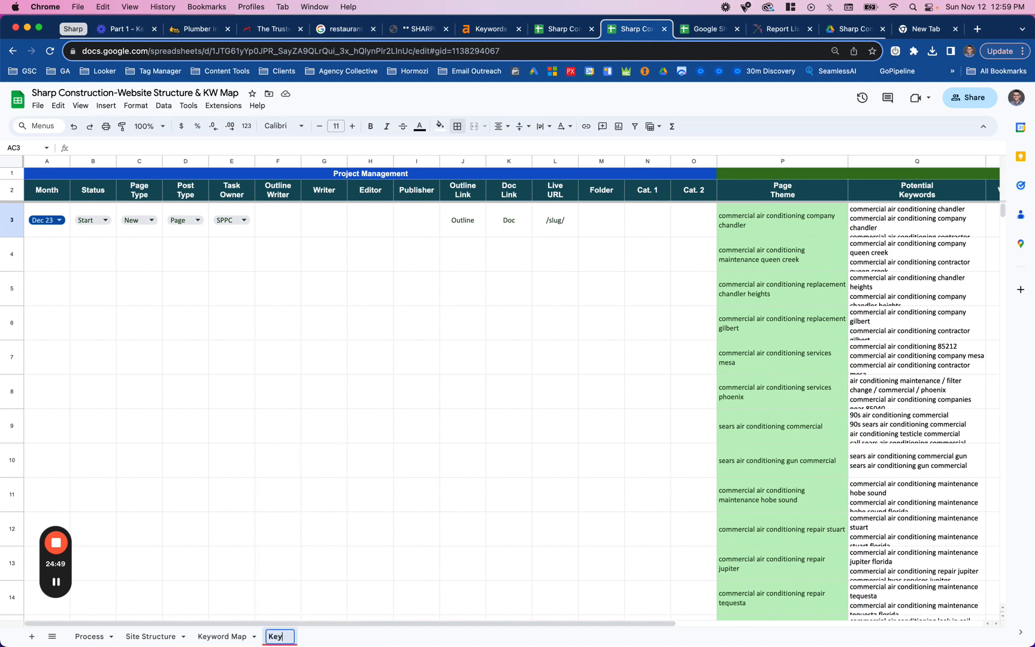
key(BackSpace)
key(BackSpace)
text(W Map)
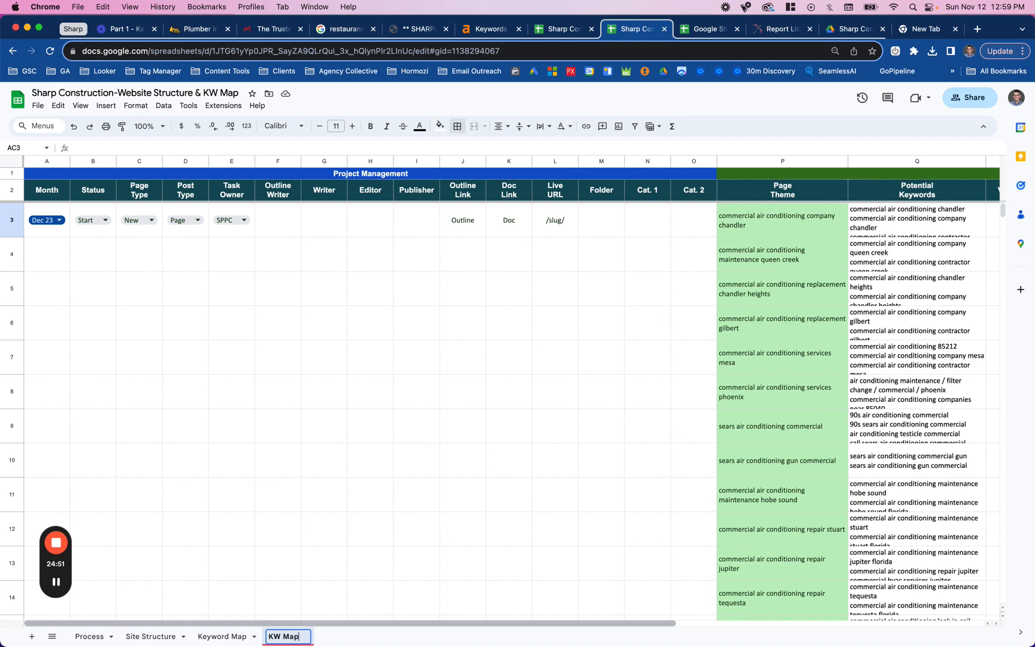
key(Return)
Delete the empty Keyword Map sheet.
click(233, 637)
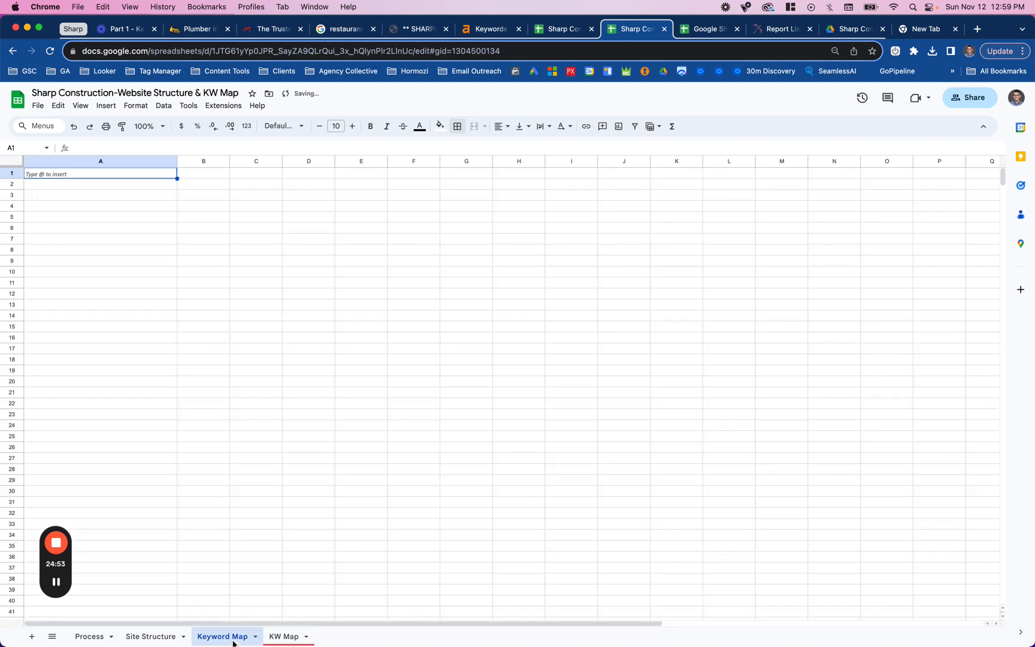
right_click(233, 638)
click(226, 456)
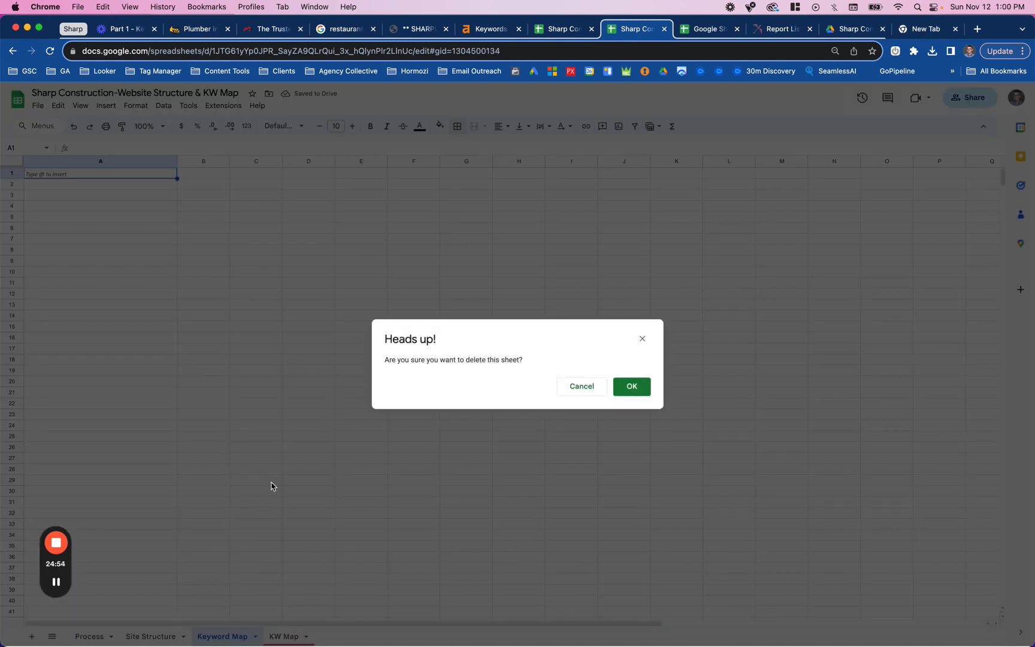
click(646, 386)
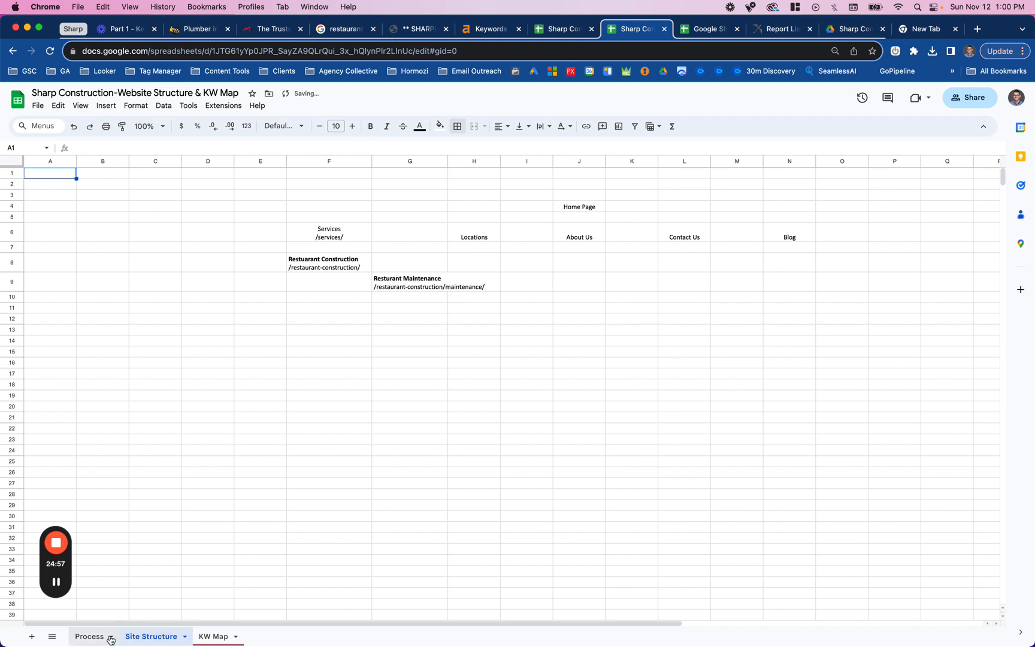
Copy "Commercial construction" from the Services list on the Process sheet and search the KW Map sheet for it.
click(89, 637)
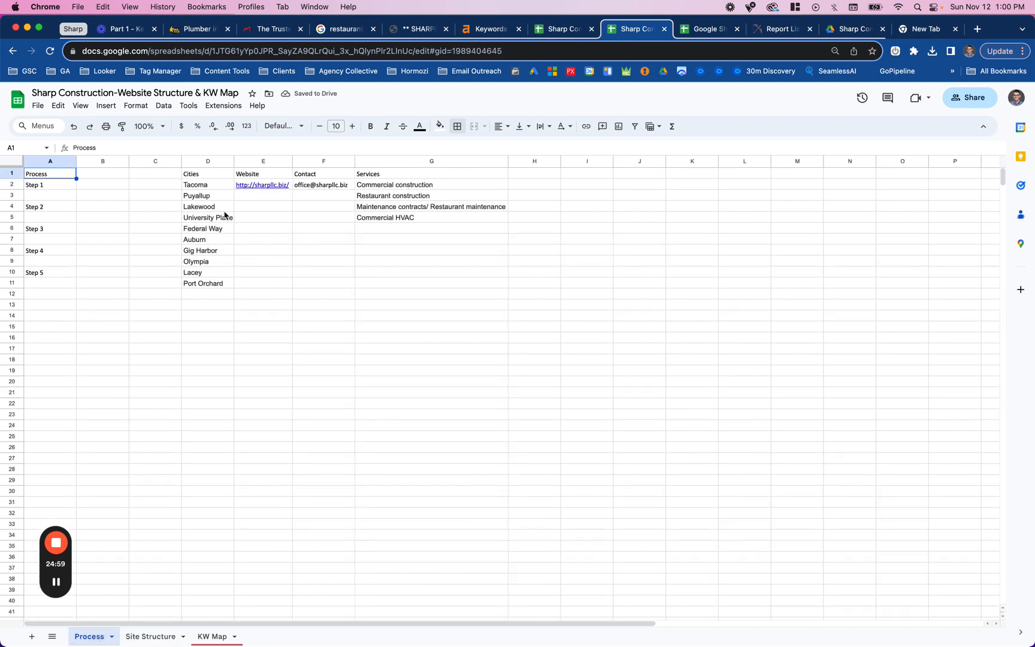
click(386, 184)
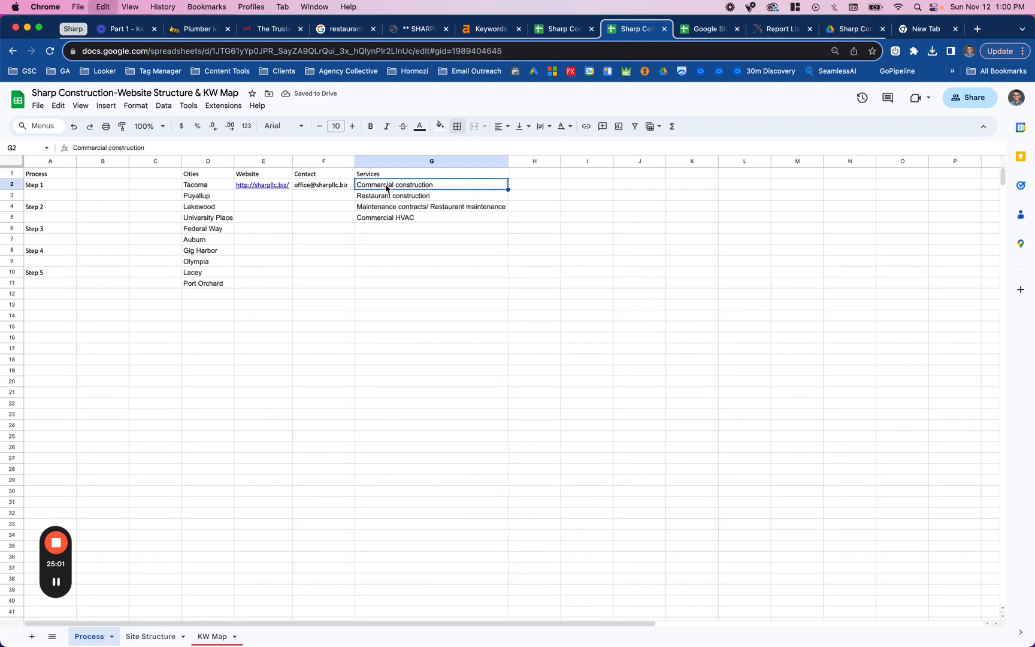
click(212, 636)
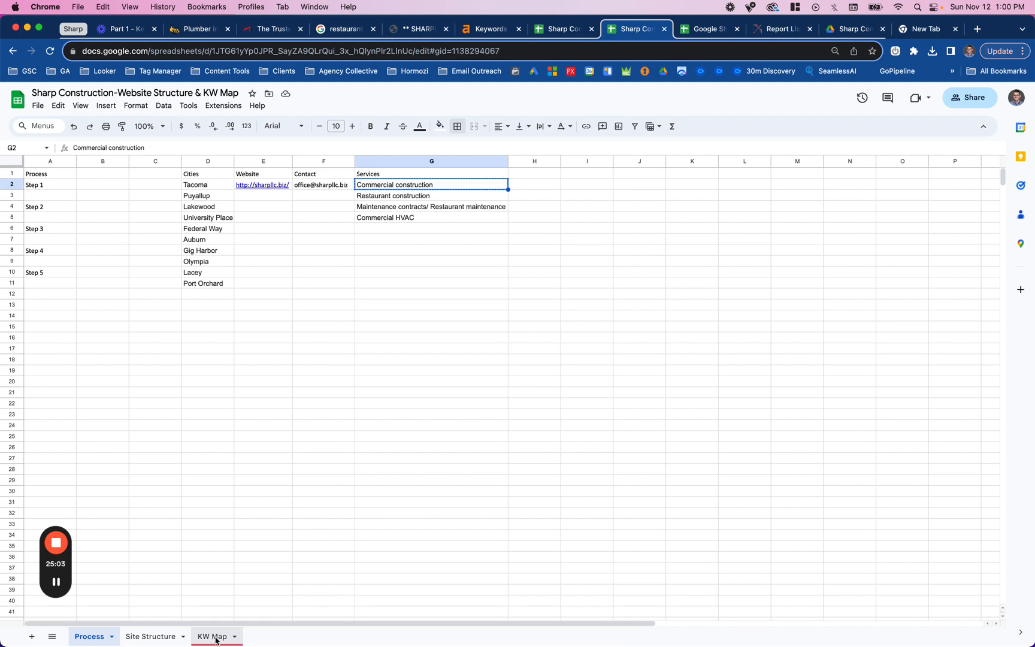
key(cmd+f)
text(commercial cons)
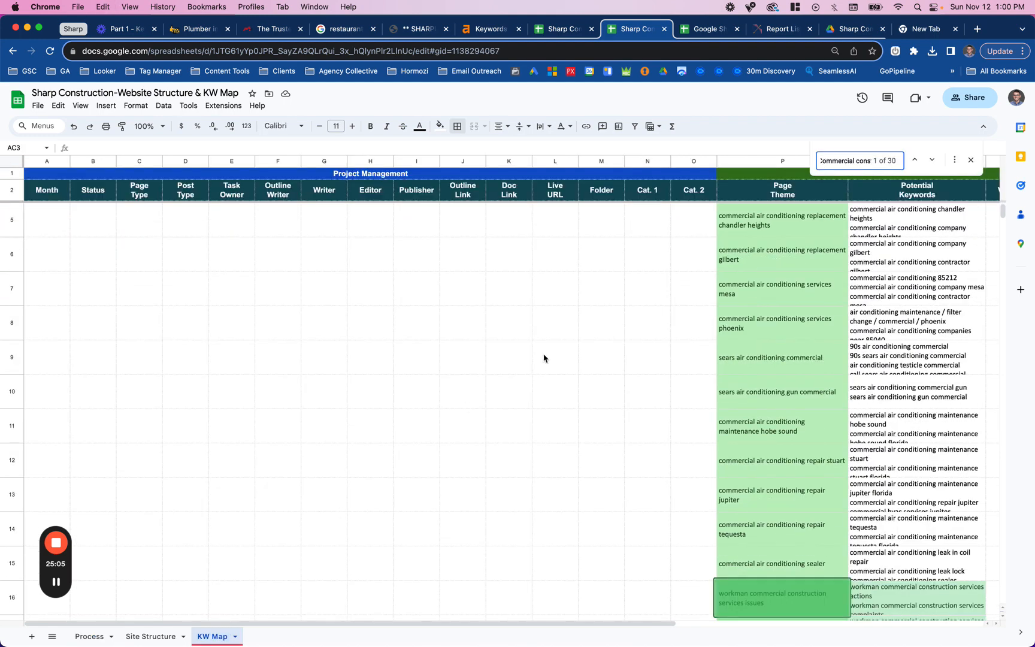
Try to add a filter to the Page Theme column and close the sheet search.
scroll(798, 556, down, 3)
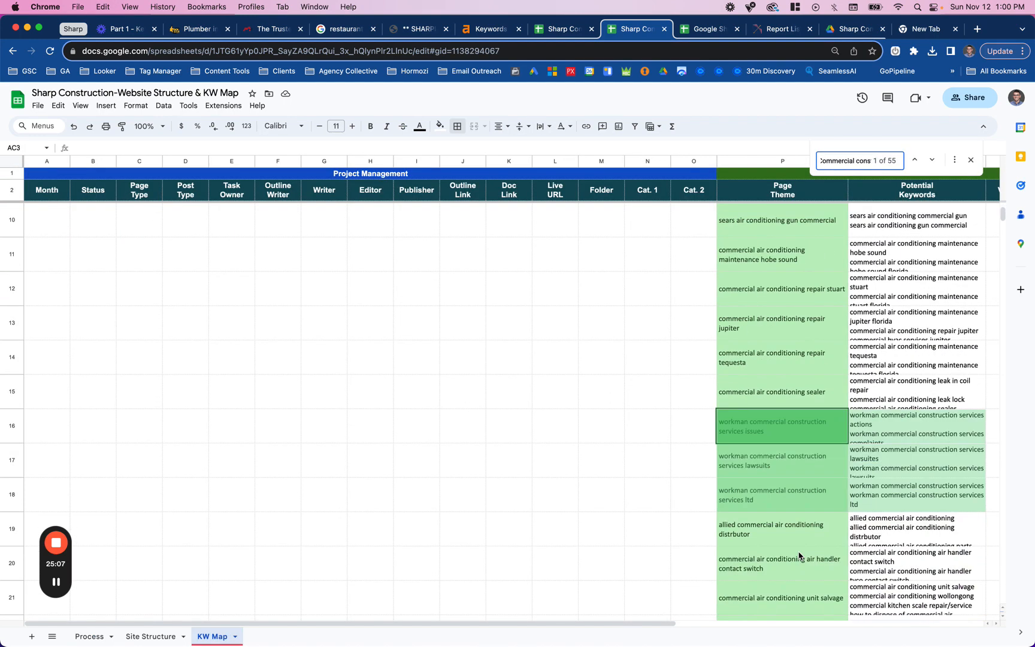
click(781, 161)
click(634, 125)
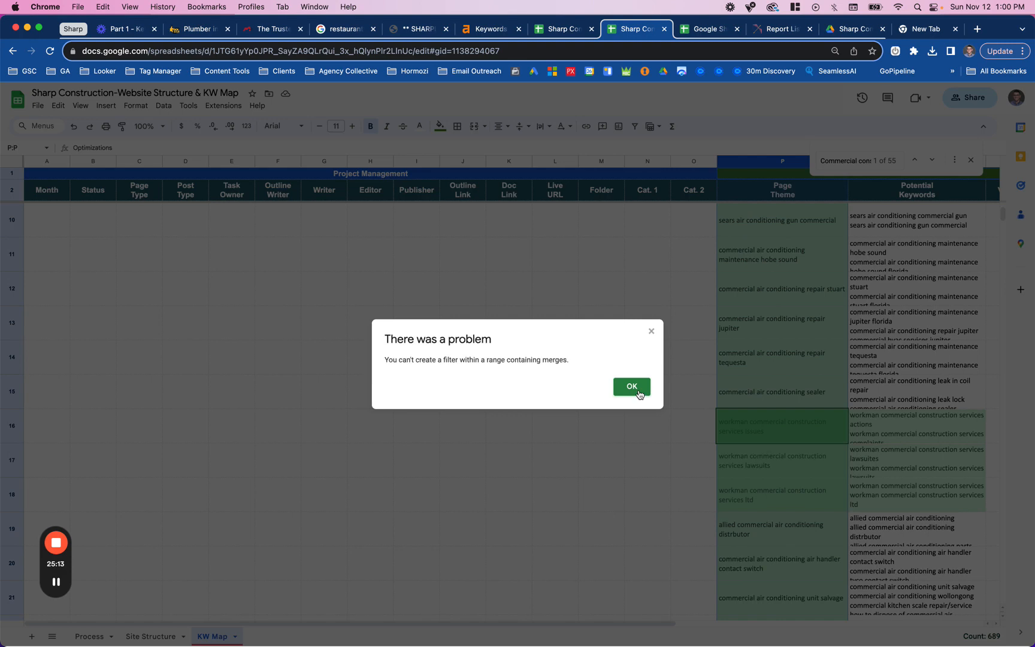
click(631, 386)
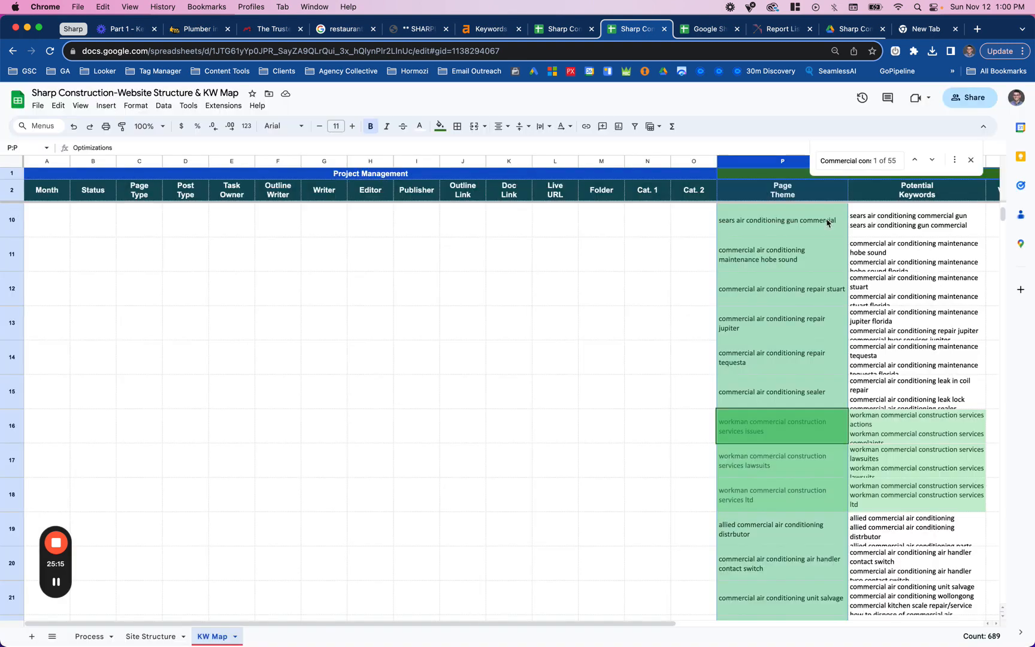
click(971, 160)
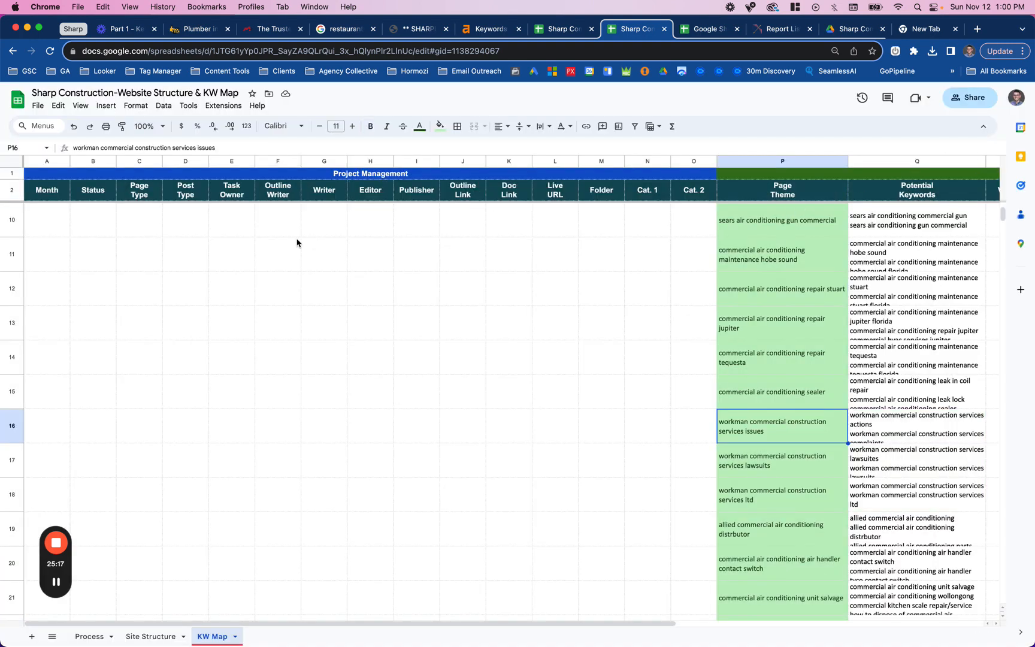
Try merging all the section heading cells in row 1, undoing each merge.
click(9, 173)
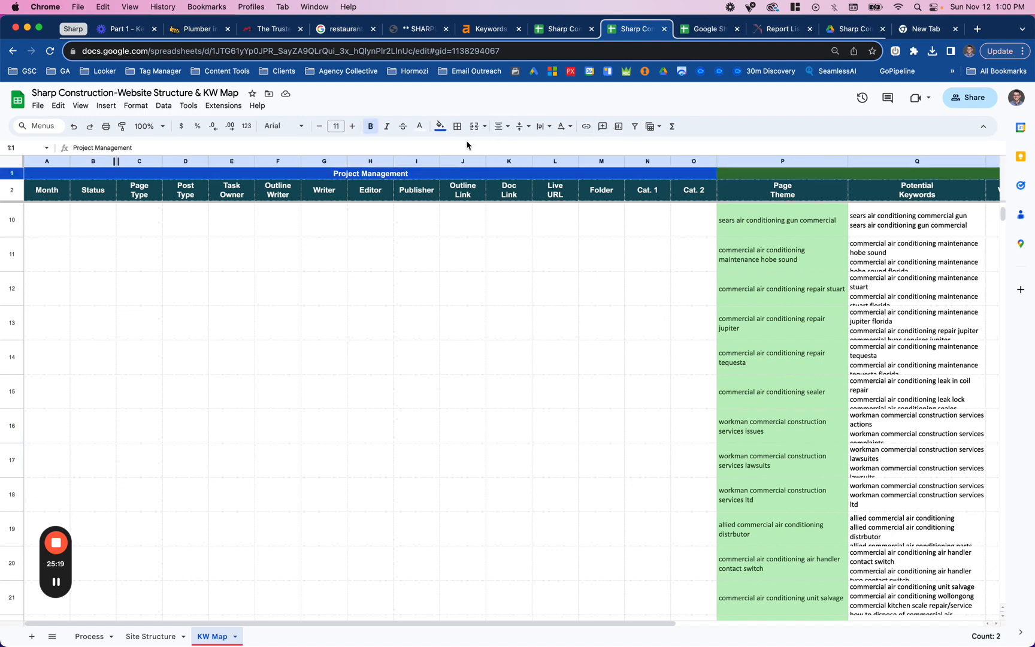
click(474, 127)
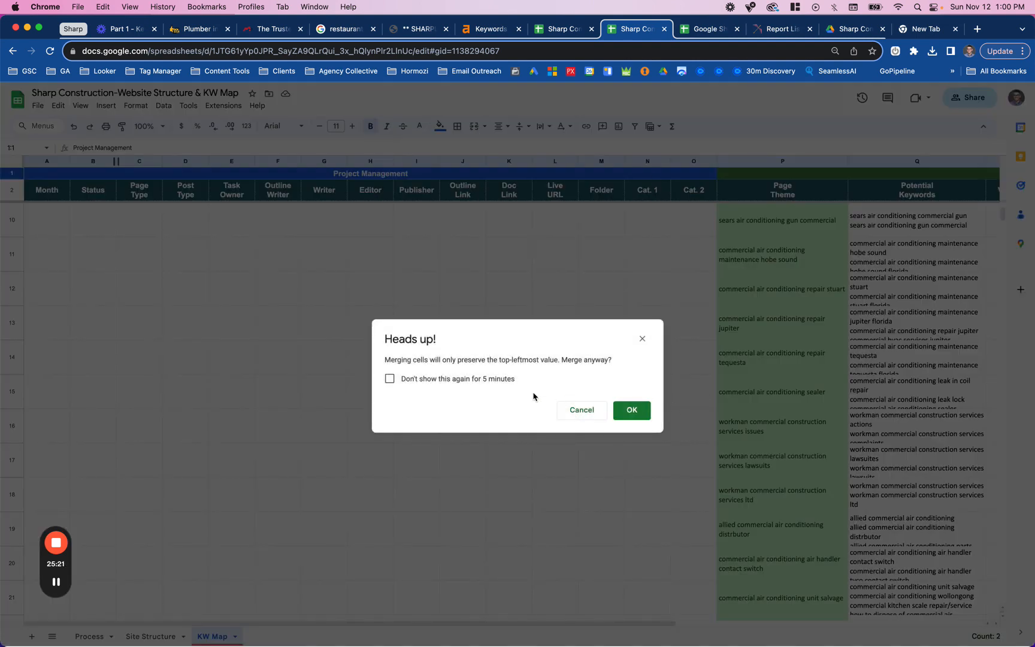
click(480, 386)
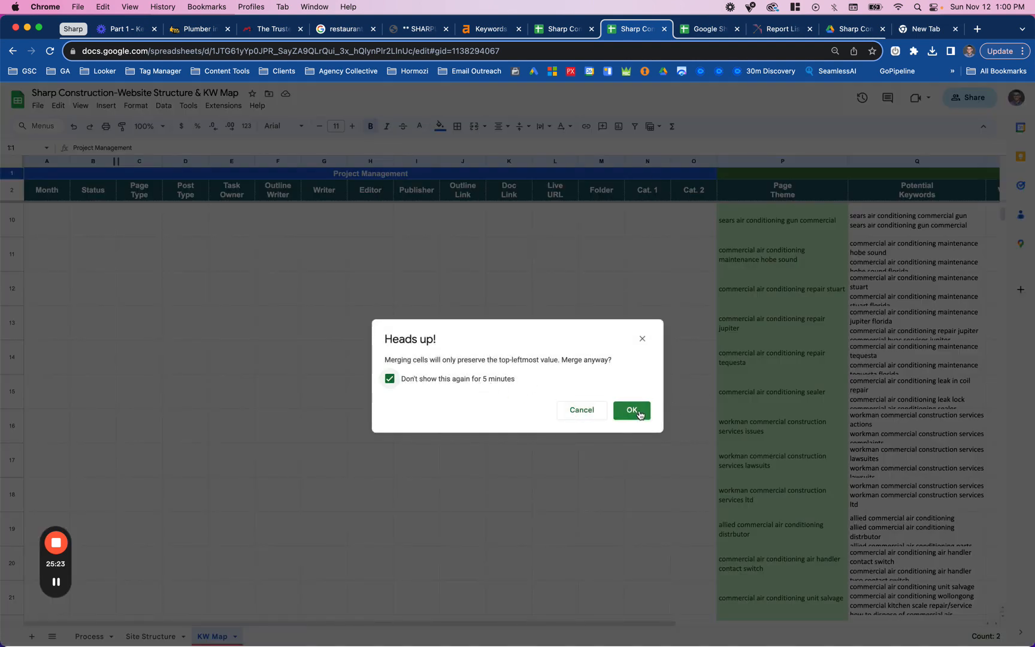
click(628, 410)
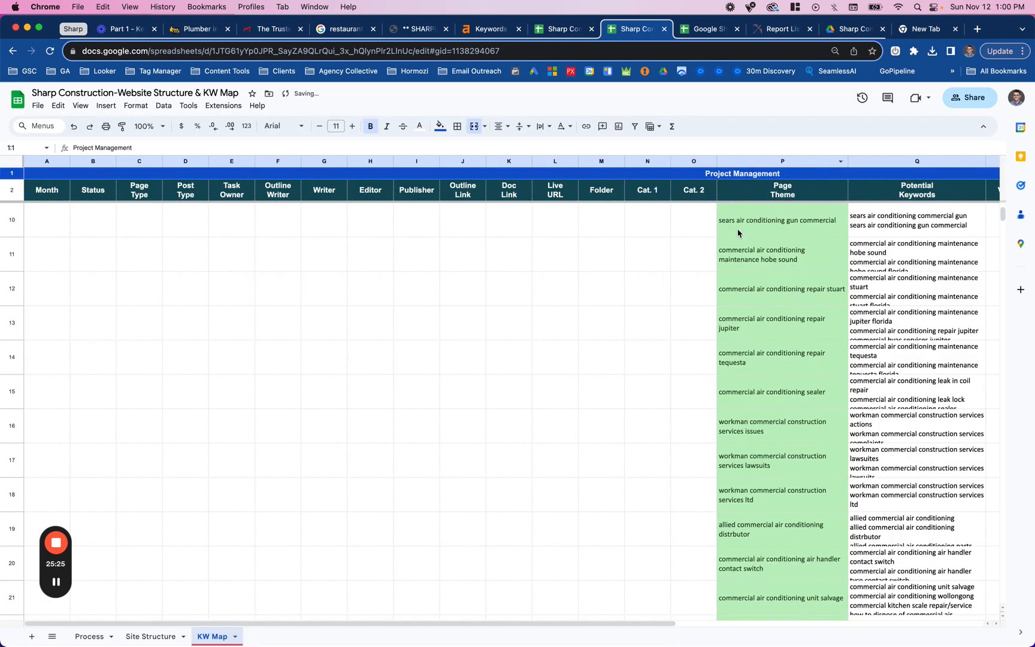
scroll(738, 233, right, 5)
scroll(738, 233, left, 5)
key(super+z)
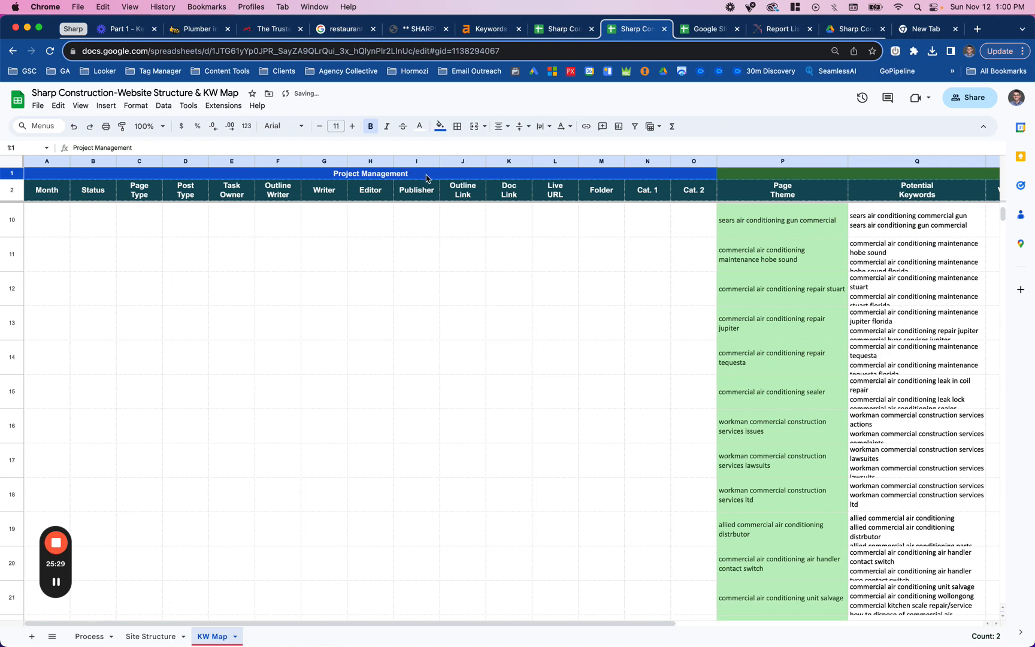
click(474, 126)
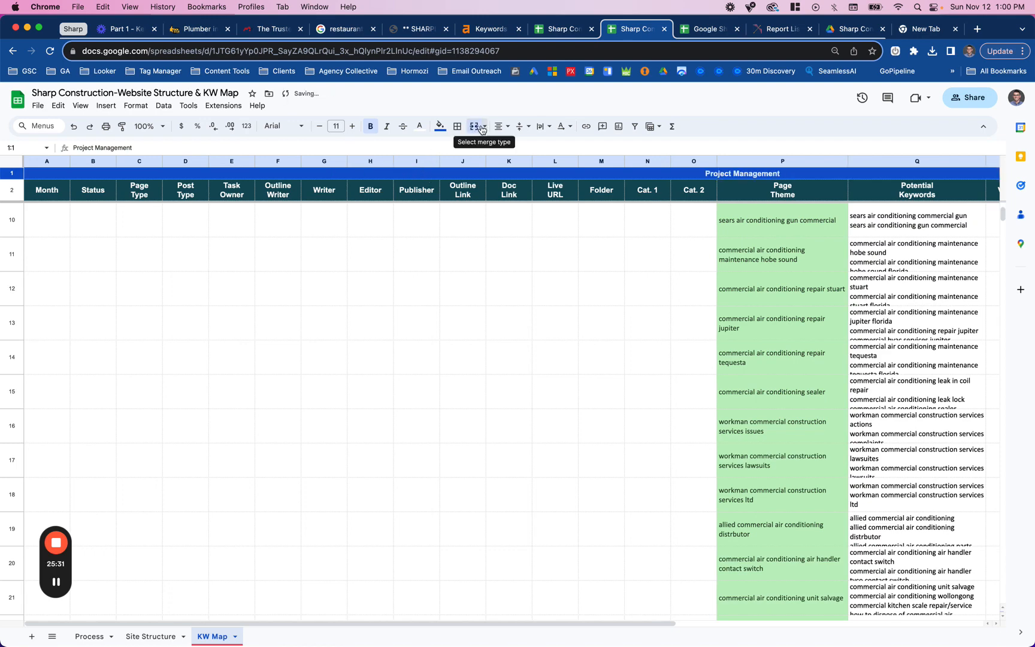
key(super+z)
Unmerge the section heading cells in row 1 and add a filter to the Page Theme column.
click(486, 126)
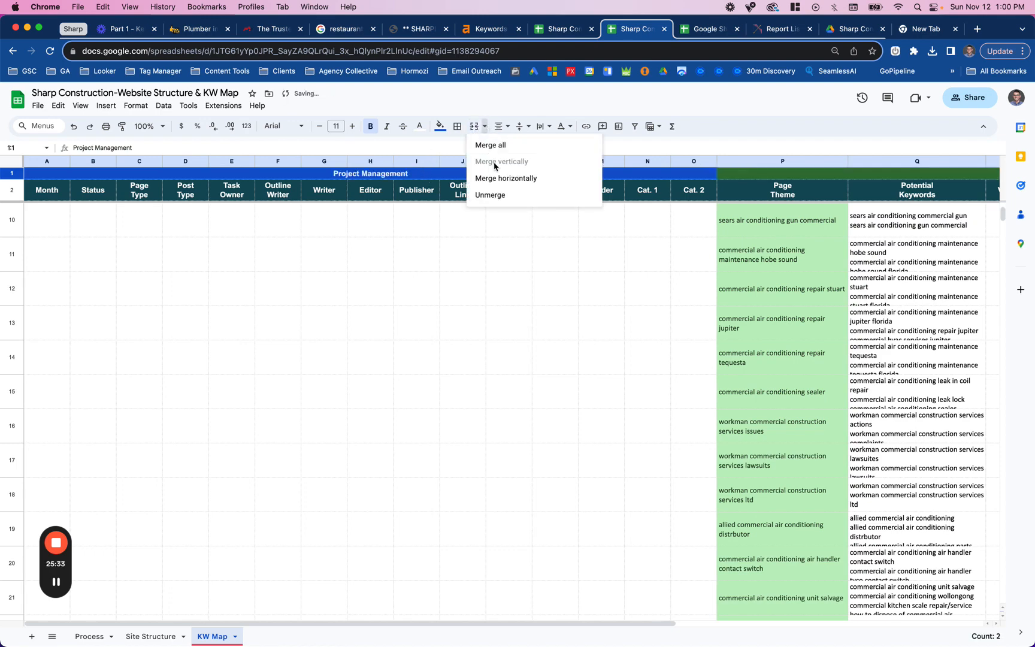
click(492, 195)
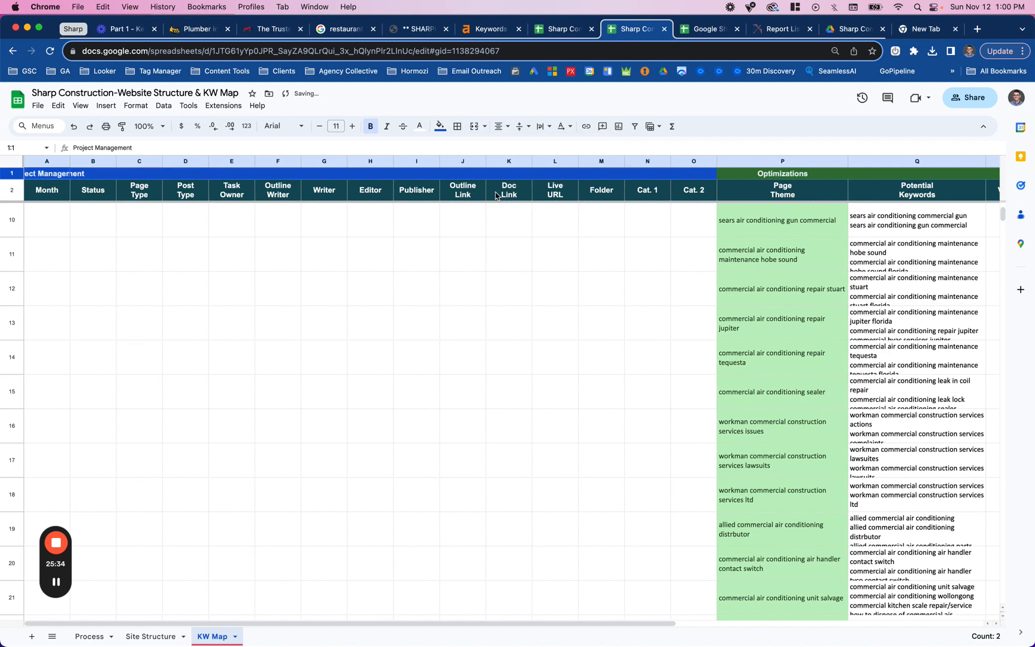
click(720, 174)
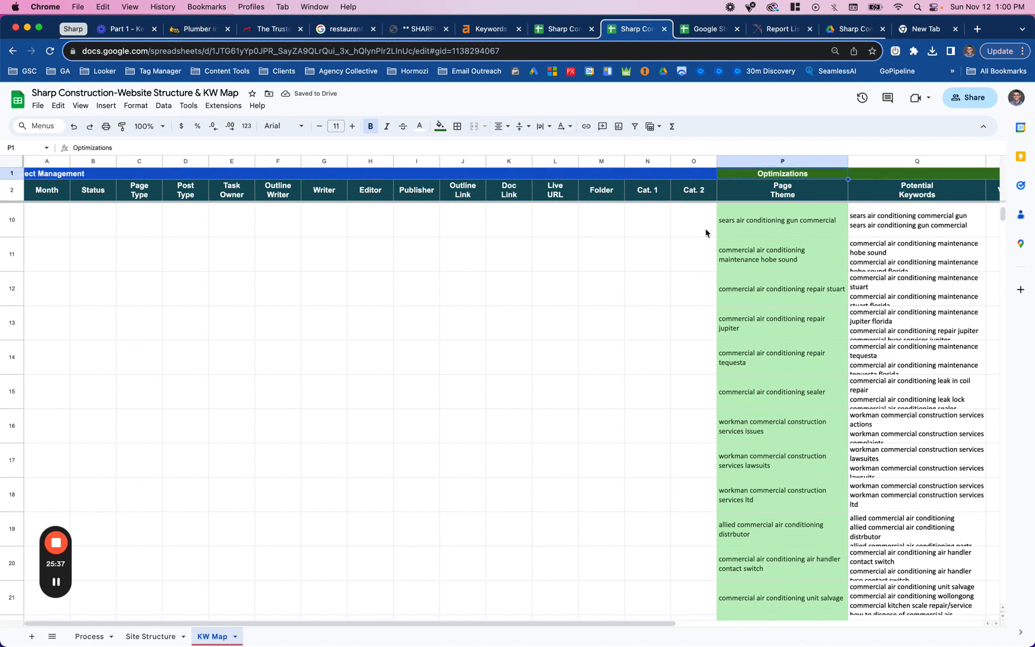
click(748, 163)
click(634, 126)
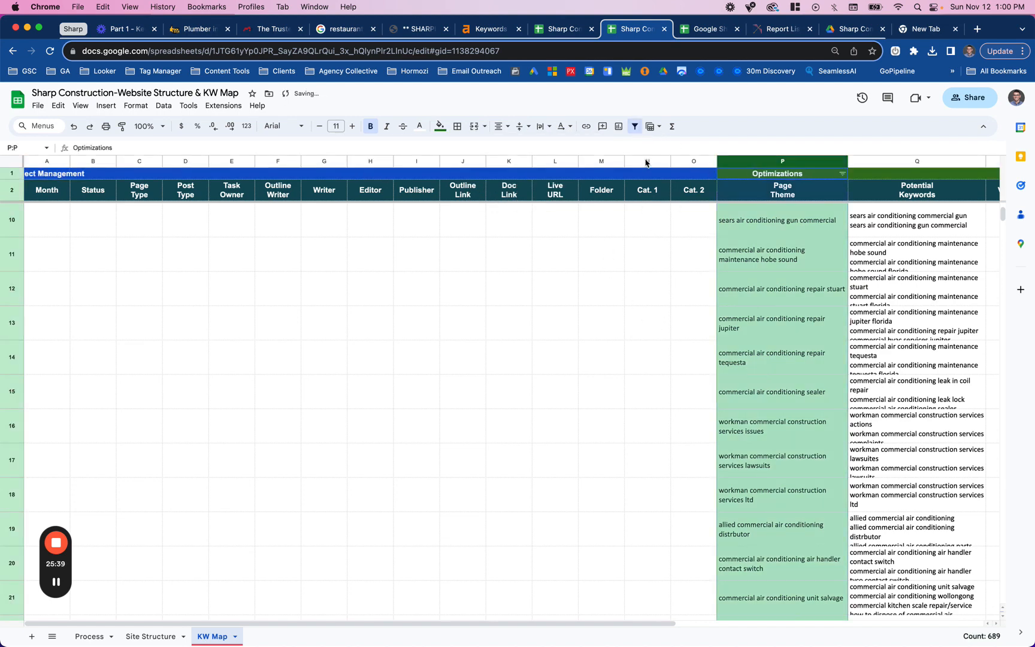
Try filtering the Page Theme column to only the values containing "Commercial construction", and undo the filtering.
click(842, 174)
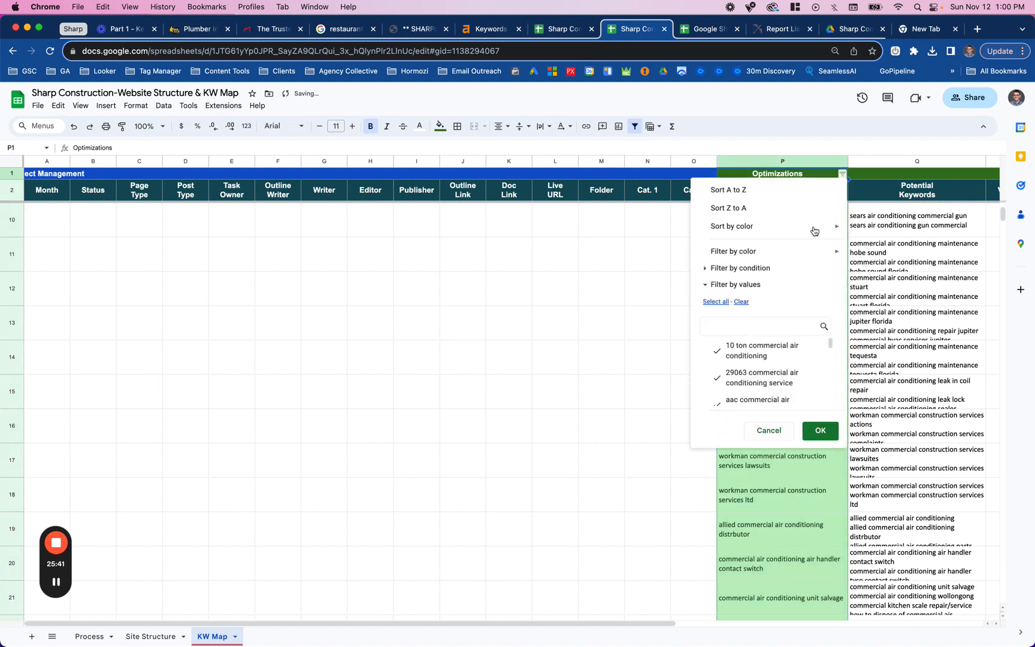
click(741, 302)
text(Commercial construction)
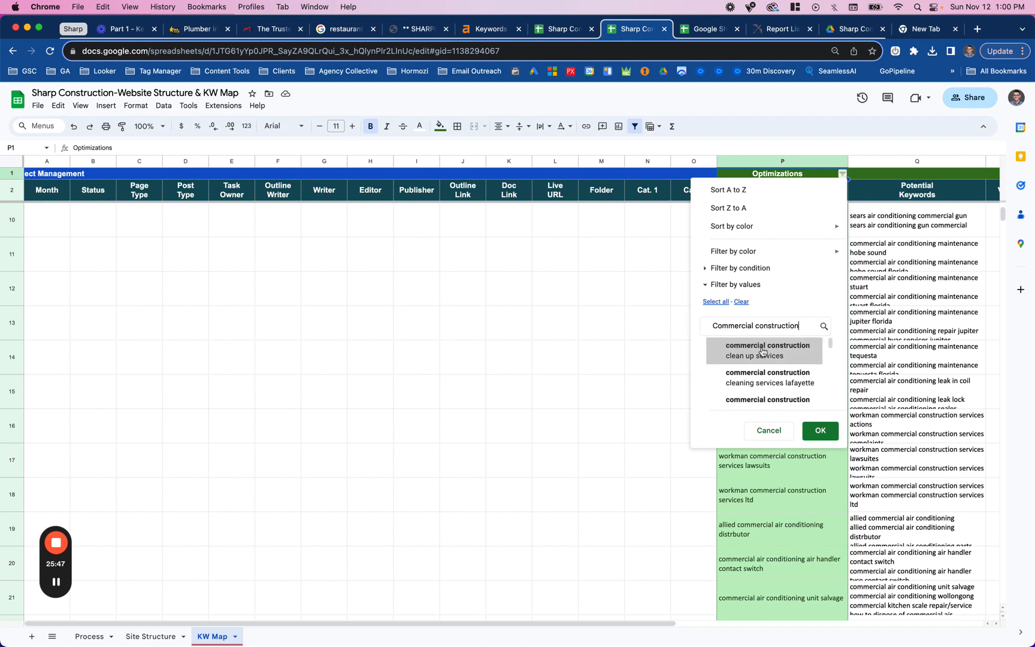
scroll(761, 352, down, 5)
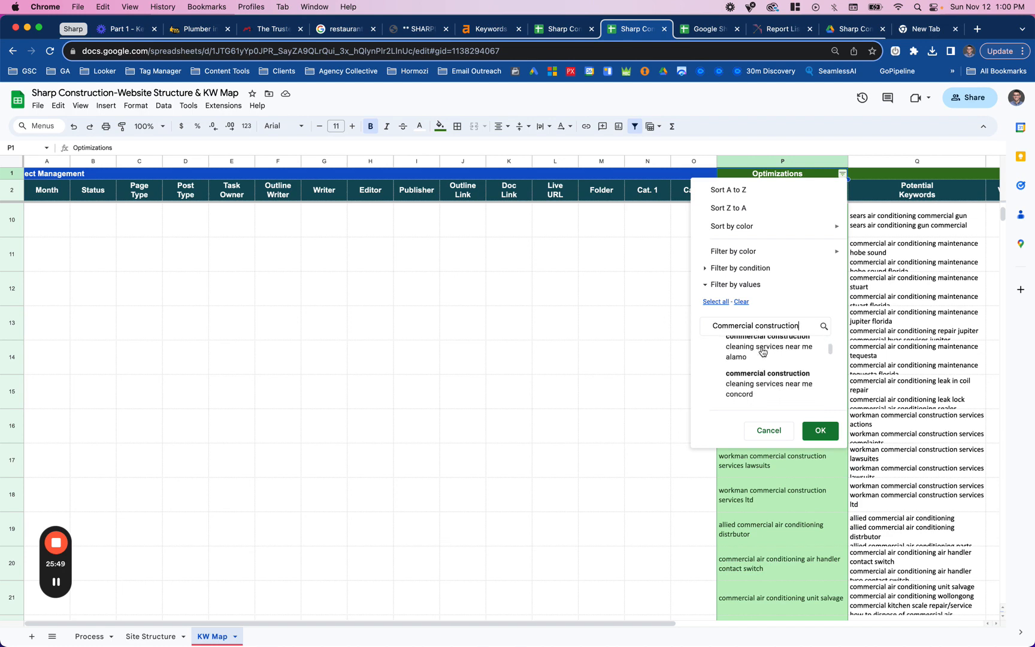
scroll(761, 352, down, 5)
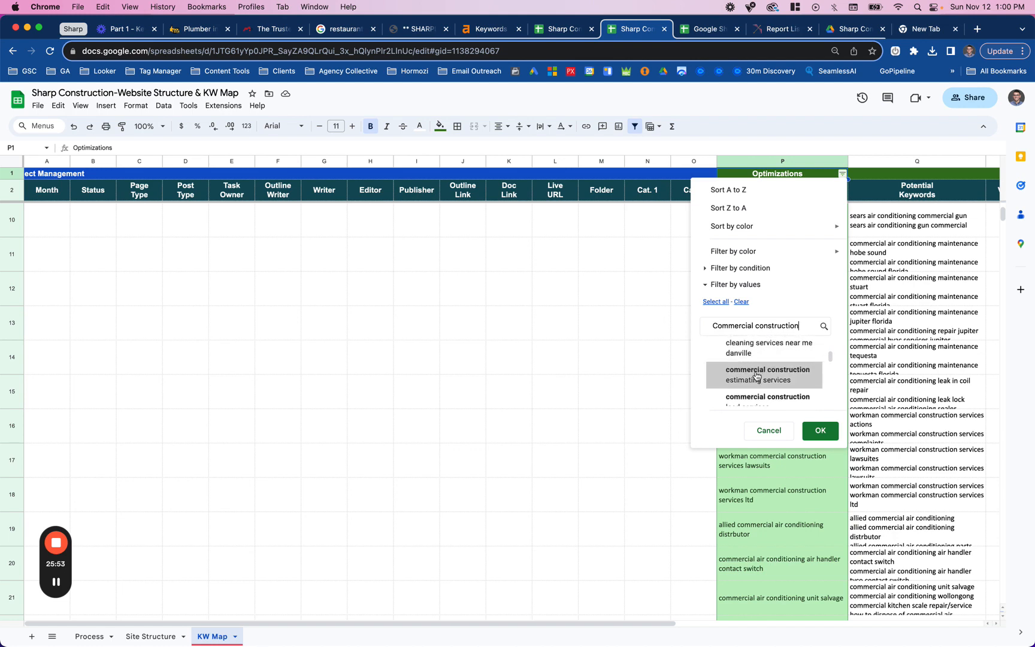
scroll(756, 376, down, 1)
scroll(756, 376, down, 5)
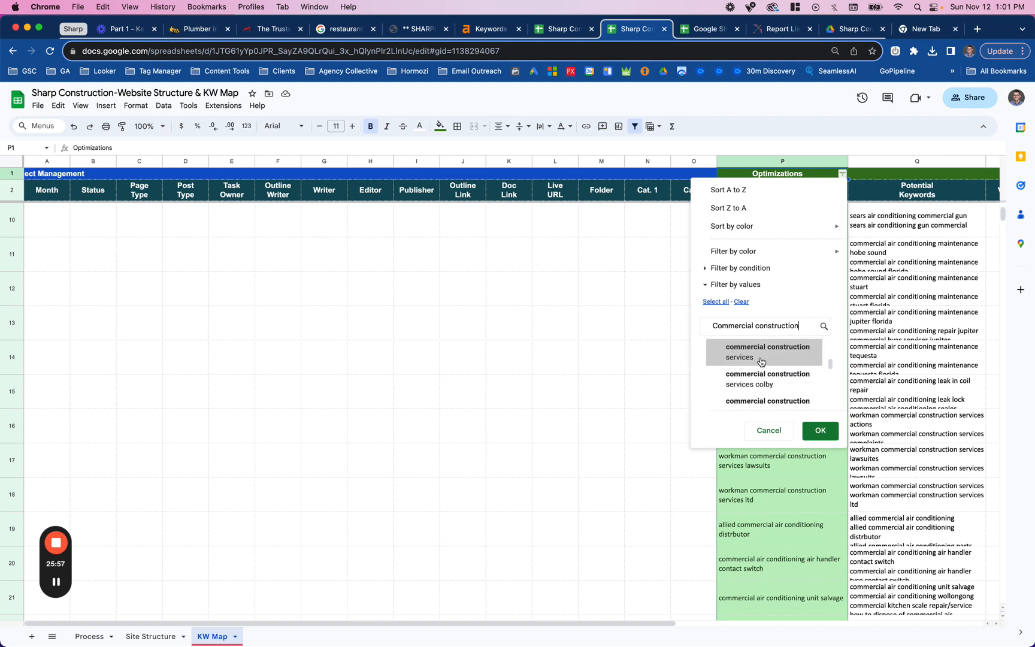
scroll(760, 360, down, 2)
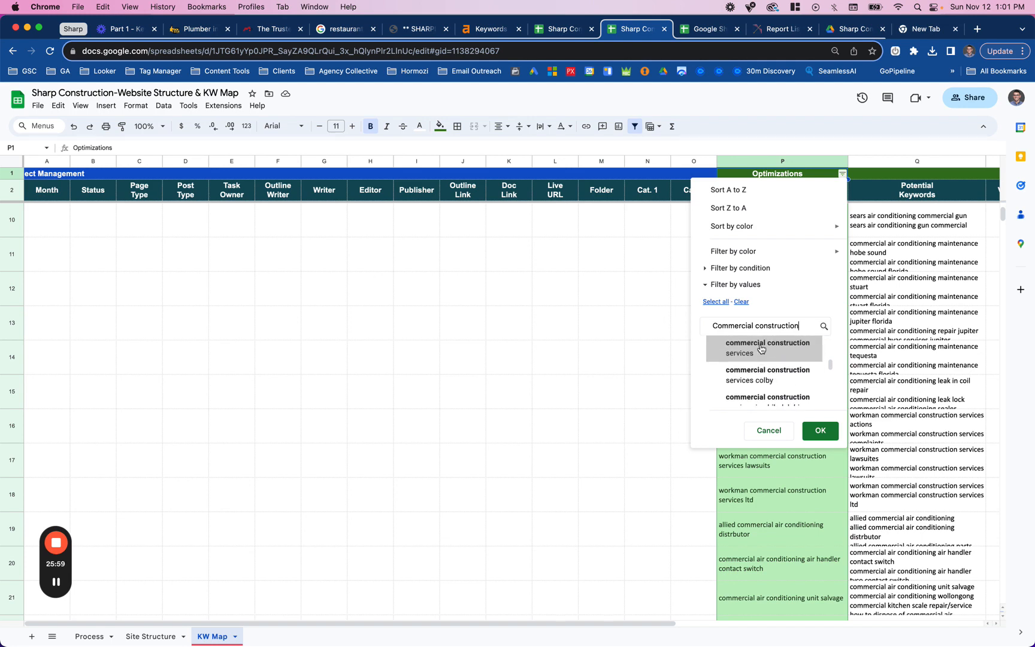
click(716, 301)
click(818, 430)
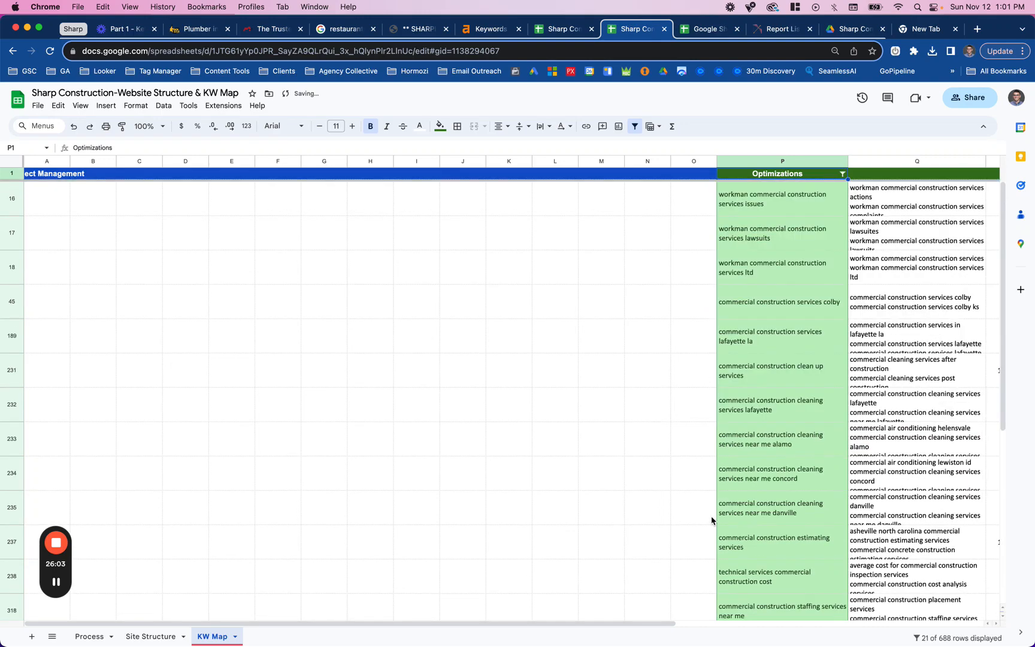
scroll(712, 520, down, 3)
scroll(712, 520, up, 3)
key(super+z)
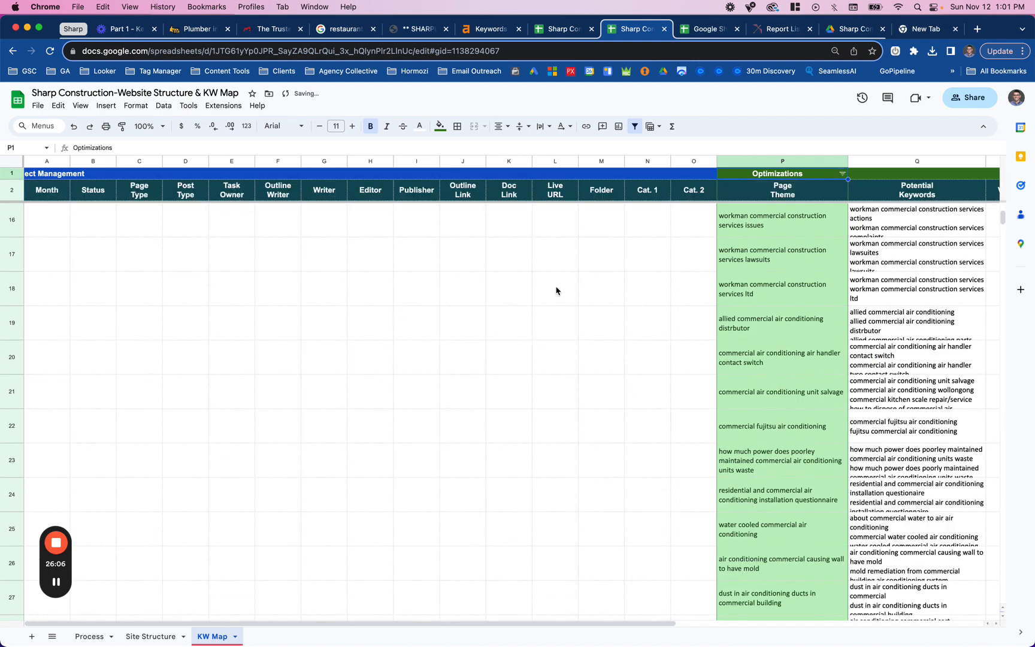
Filter the Page Theme column to all values containing "Commercial construction", also including the "Page Theme" header value.
click(842, 174)
click(741, 301)
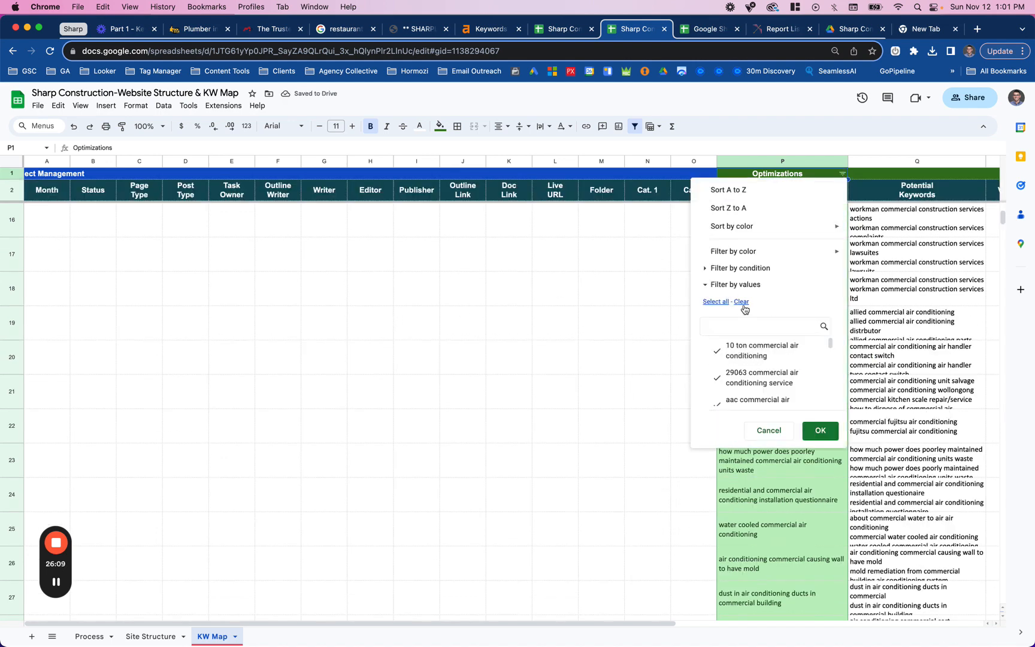
text(Commercial construction)
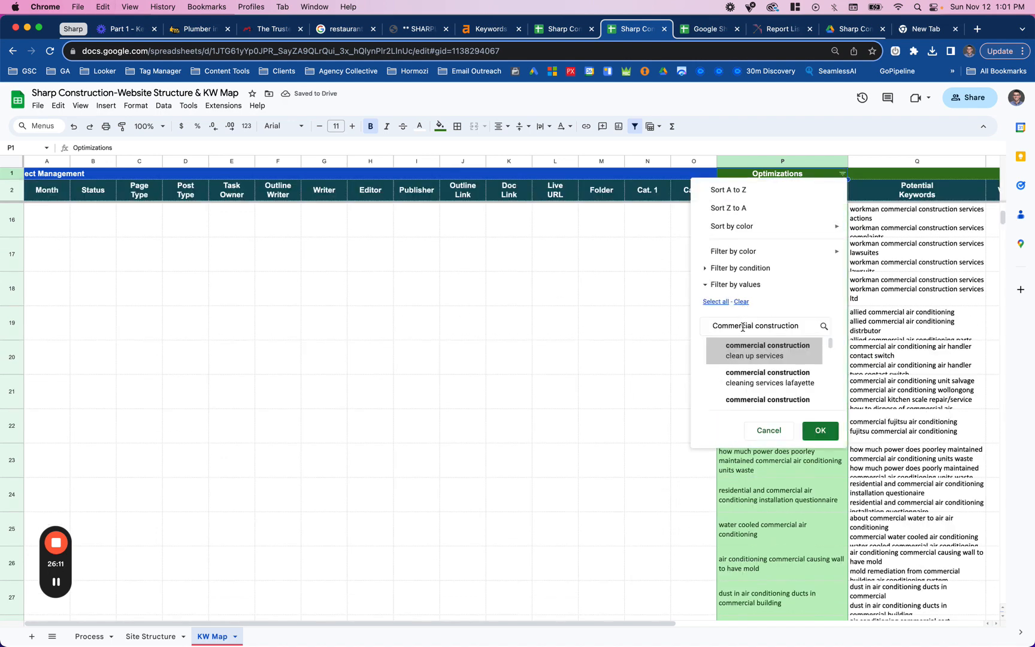
click(716, 301)
triple_click(729, 326)
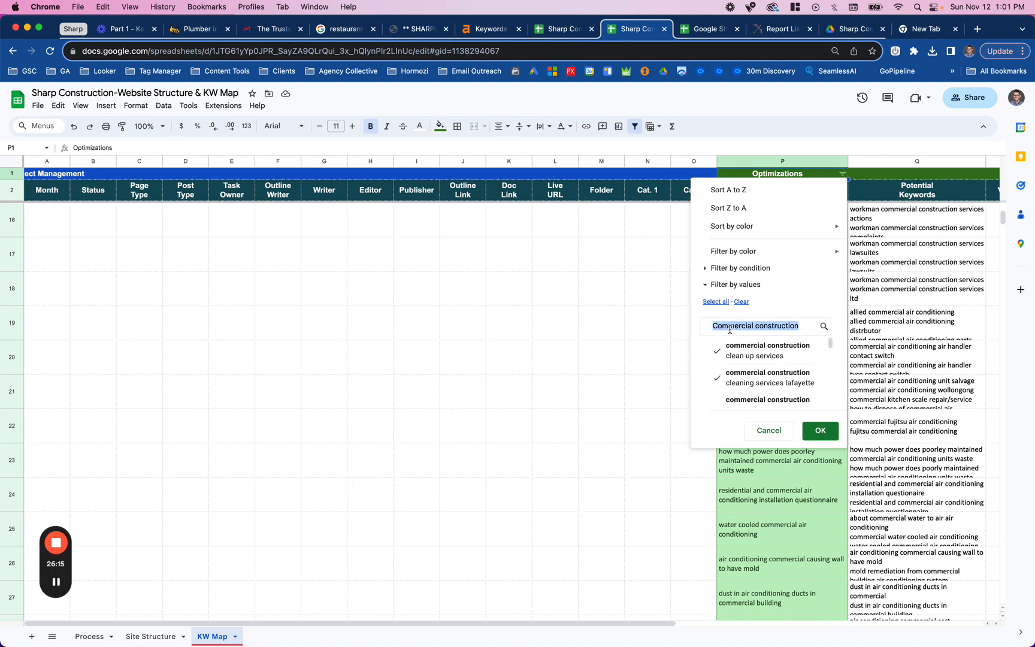
text(pag)
click(736, 343)
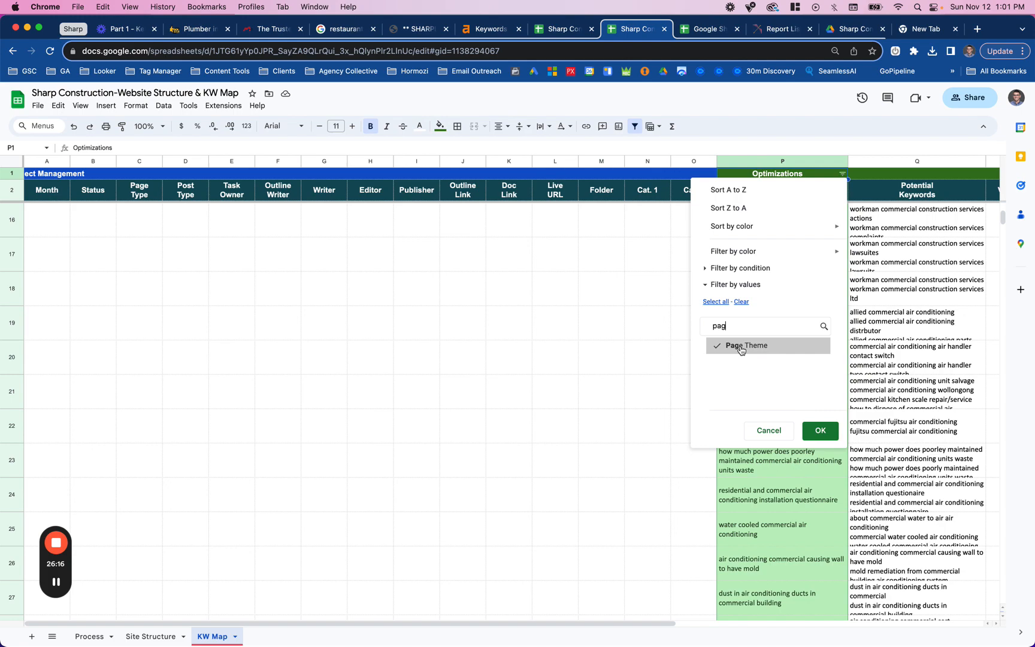
click(818, 431)
scroll(813, 366, down, 5)
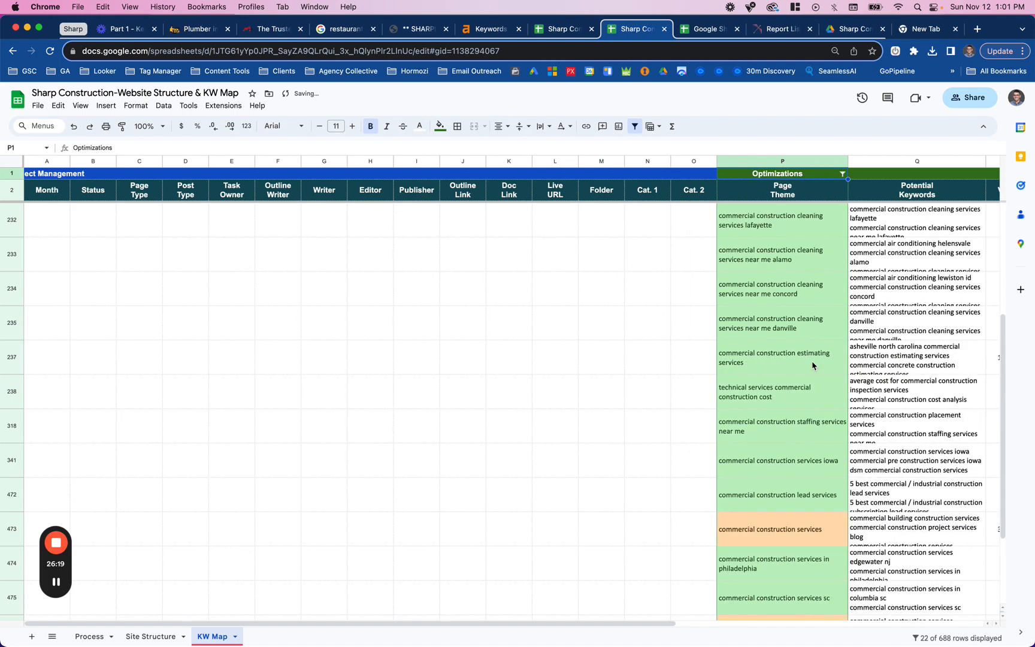
scroll(813, 365, up, 5)
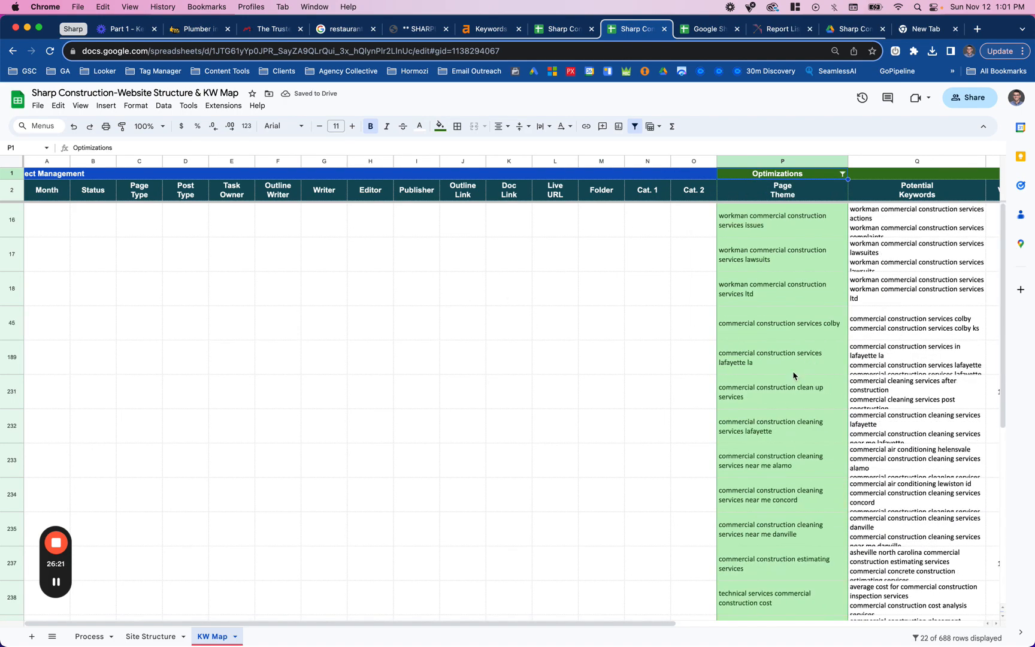
Hide the project management columns A through O, from Month to Cat. 2.
scroll(793, 375, right, 5)
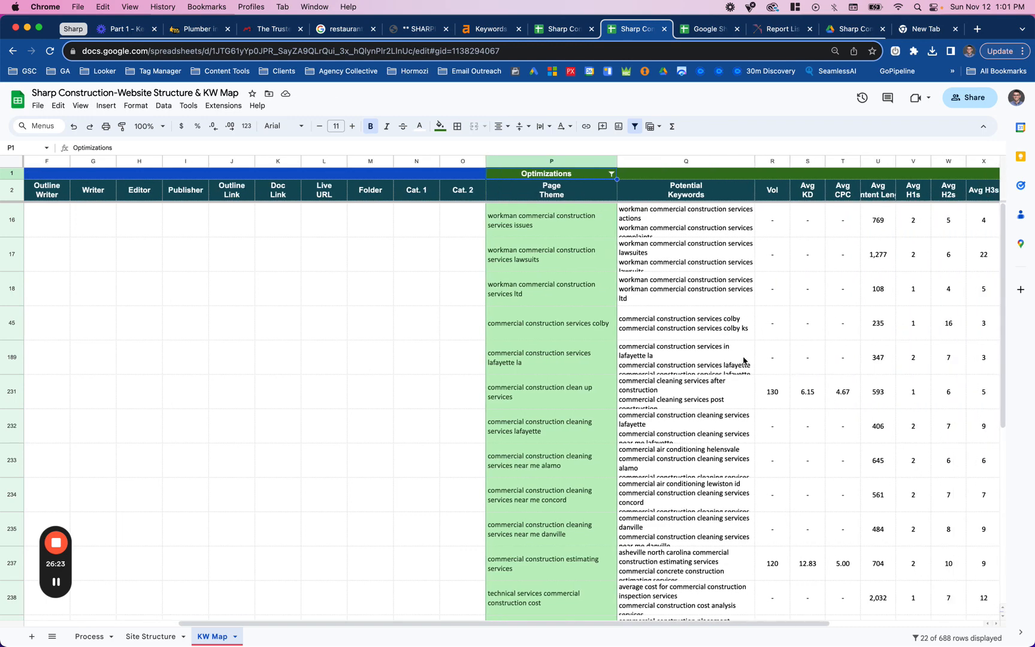
drag(462, 161, 16, 167)
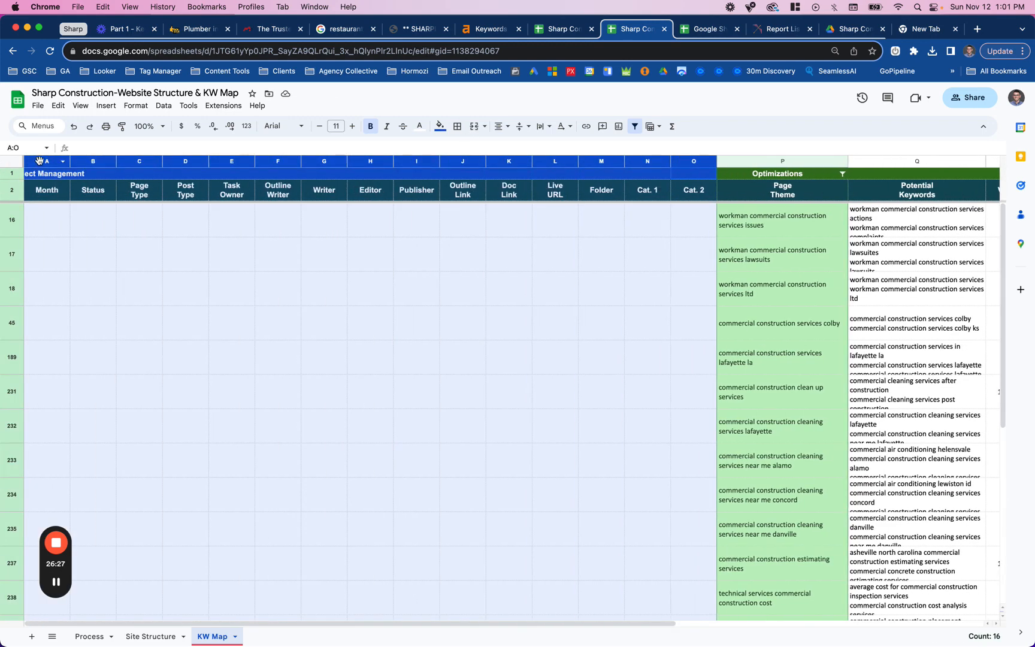
right_click(42, 160)
click(90, 313)
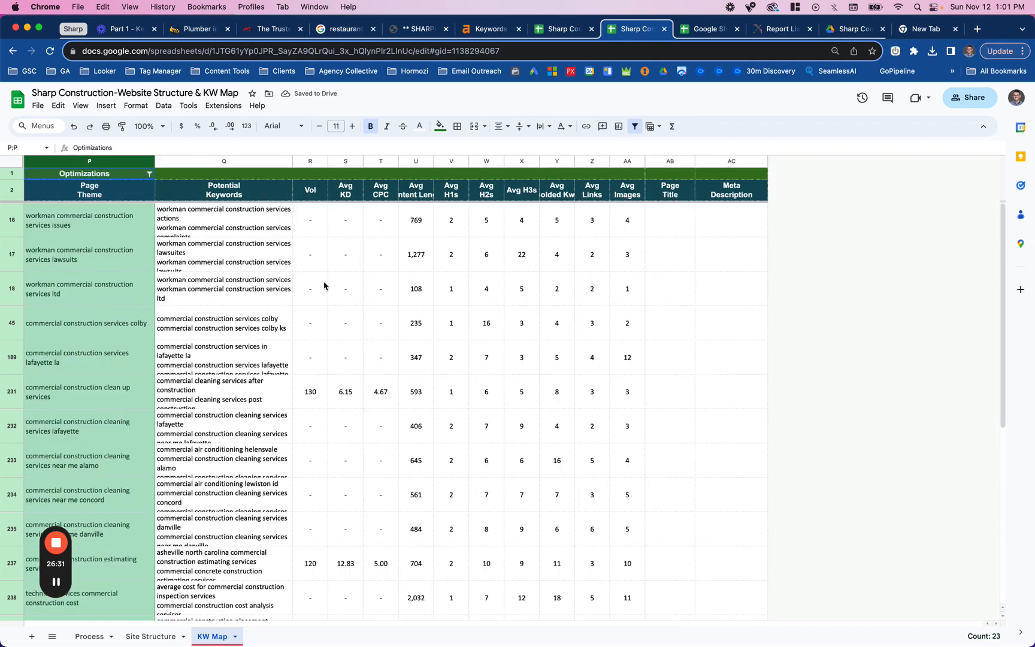
Sort the filtered rows by Vol in ascending order and remove the filter from the sheet.
right_click(317, 167)
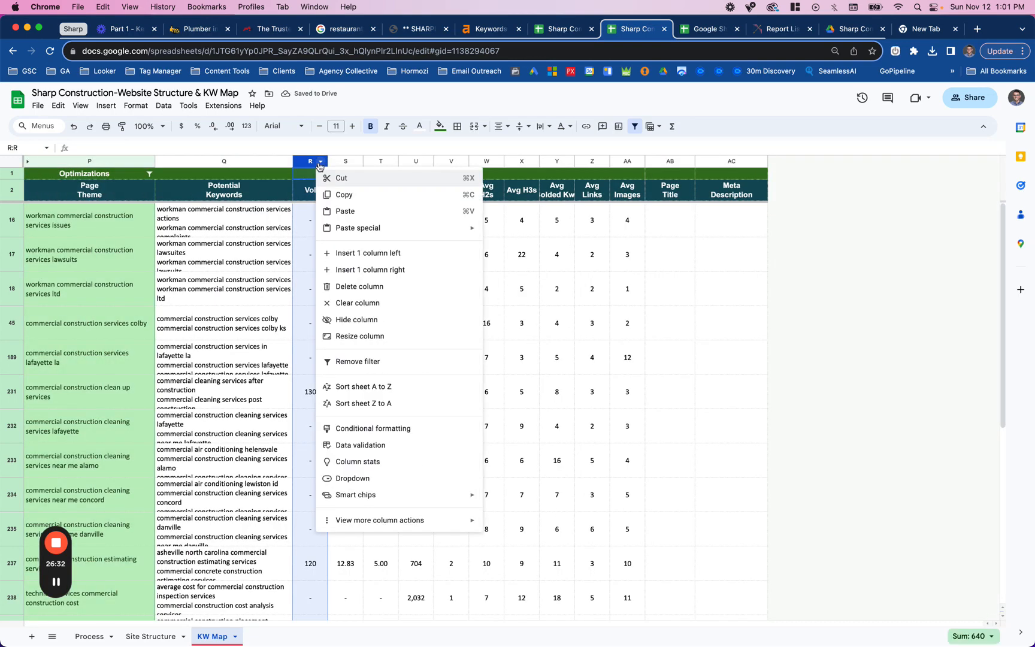
click(372, 389)
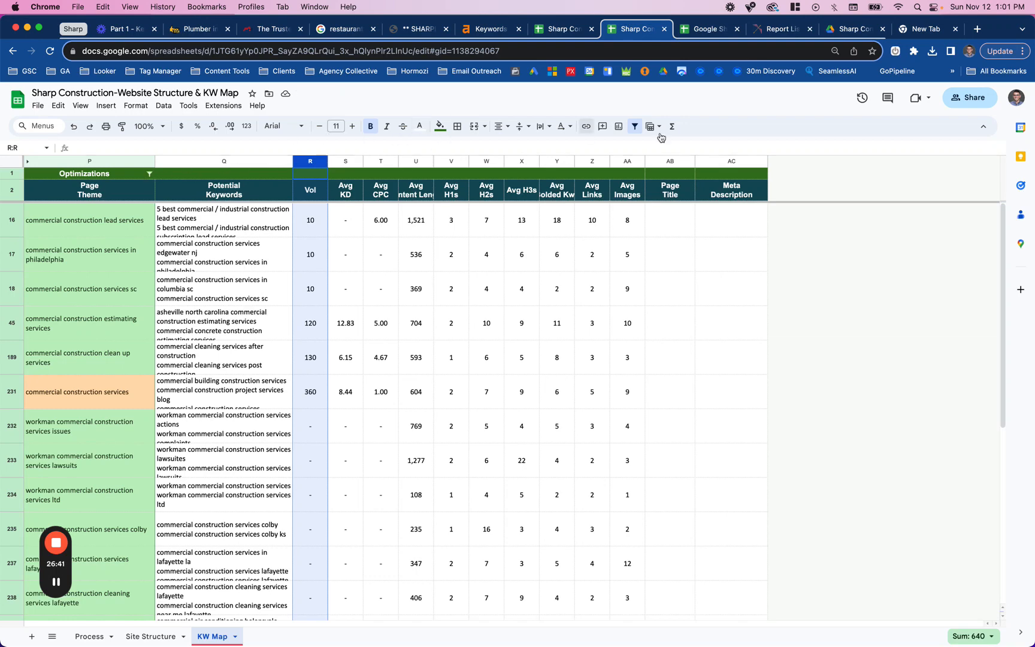
click(634, 127)
scroll(410, 252, up, 5)
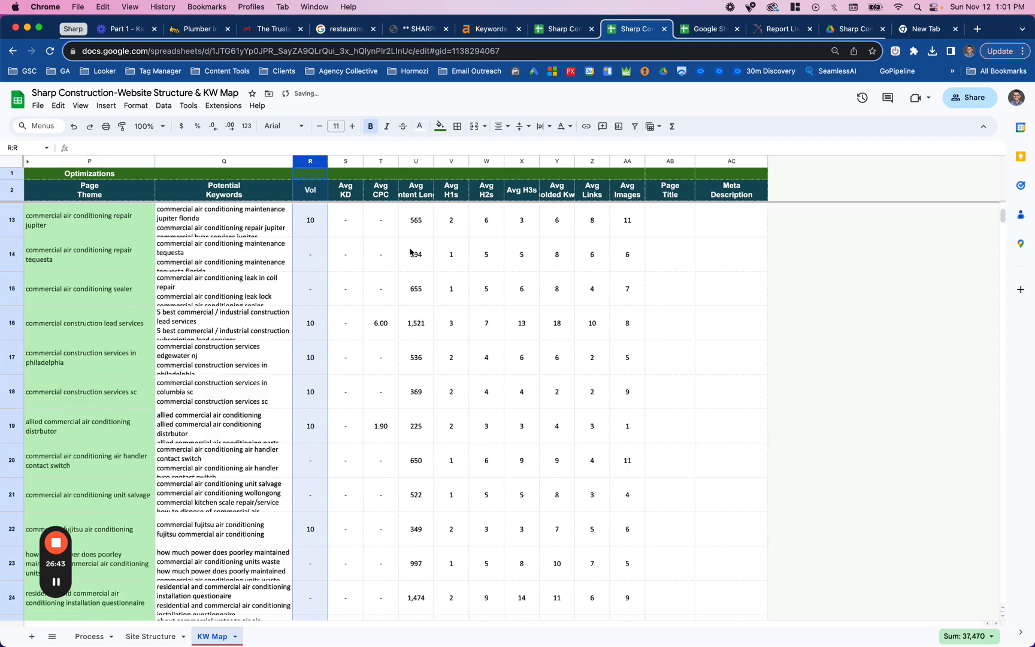
key(super+f)
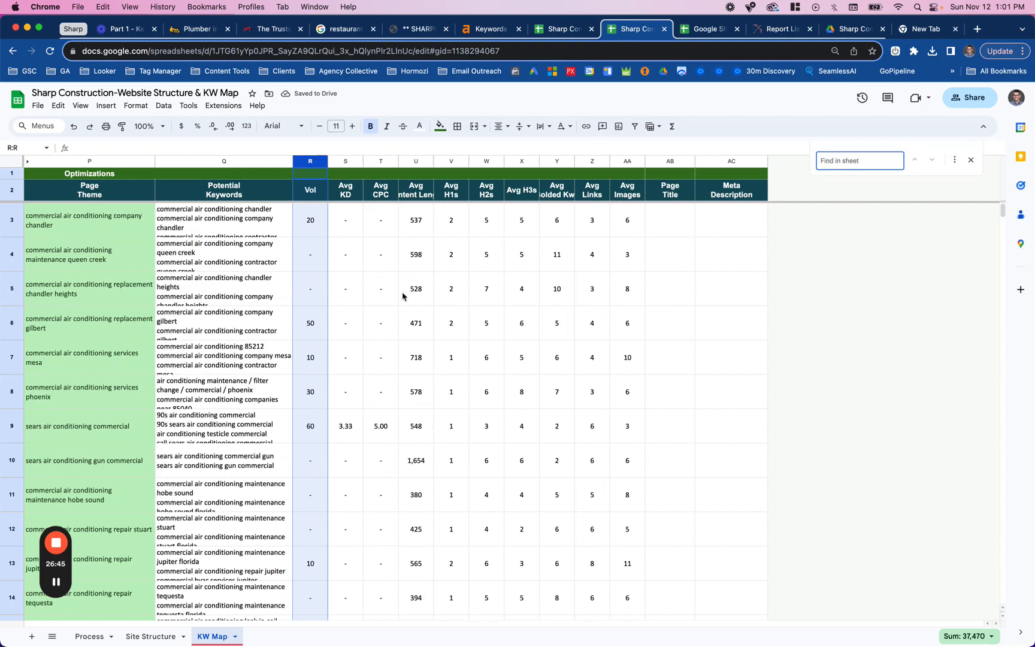
text(-)
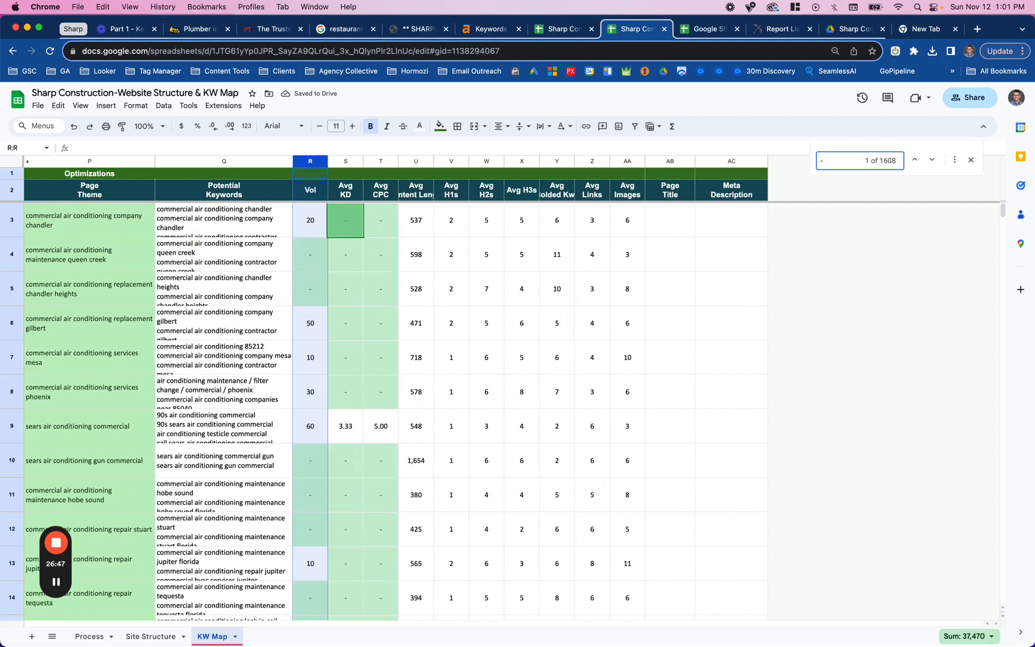
click(955, 160)
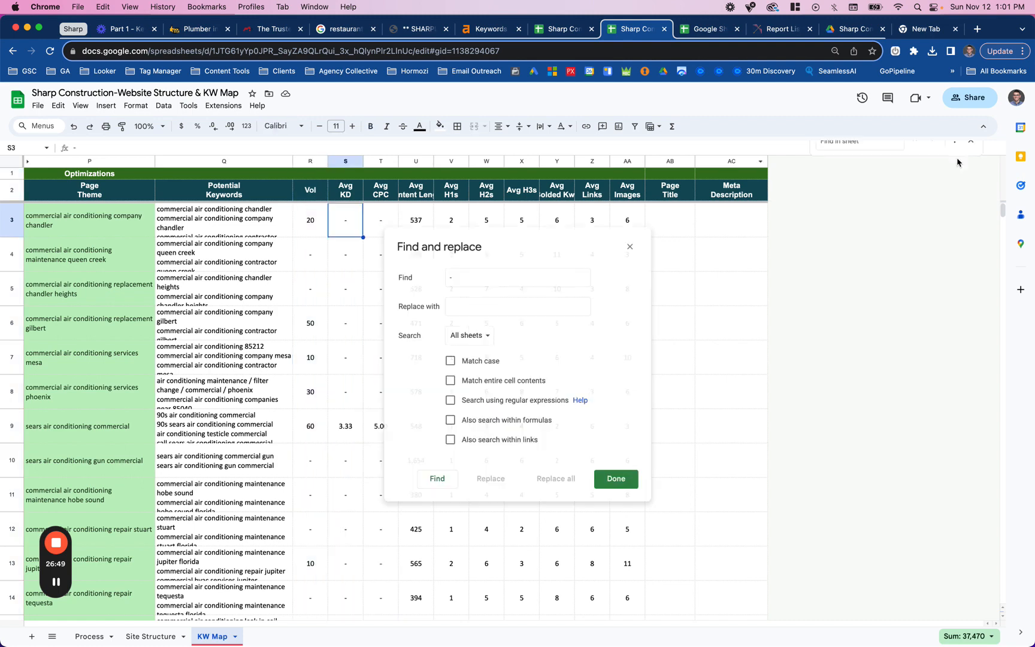
click(486, 307)
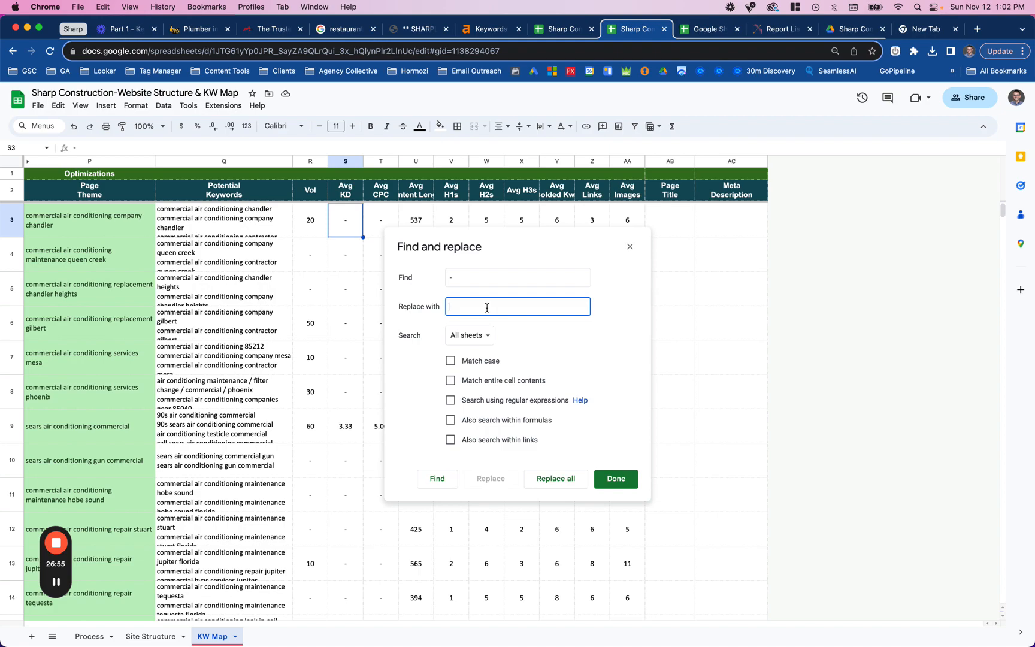
scroll(118, 462, down, 20)
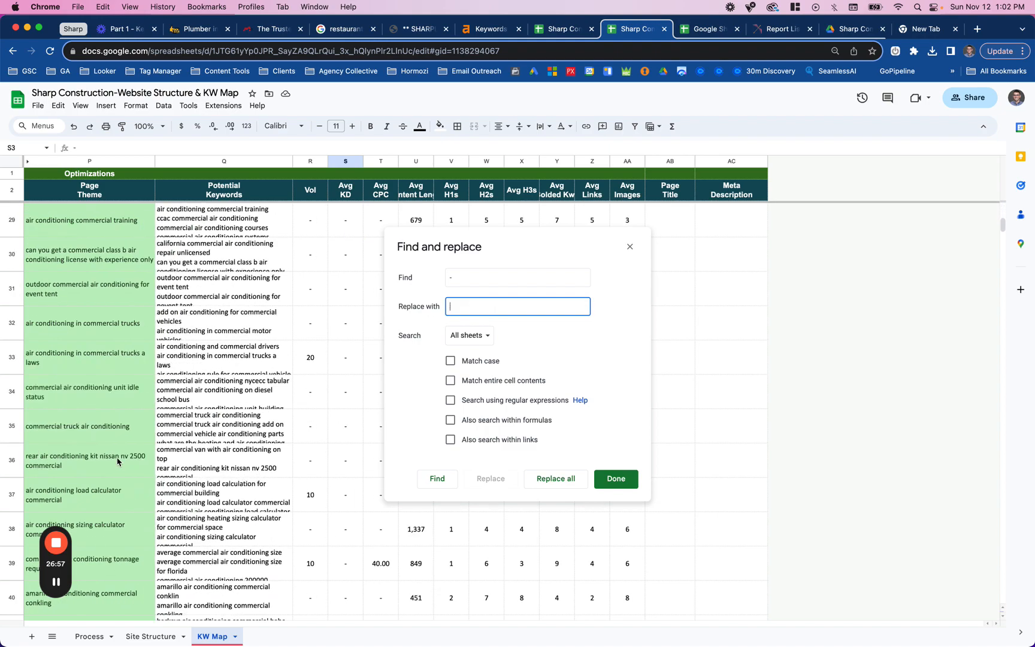
scroll(118, 461, down, 20)
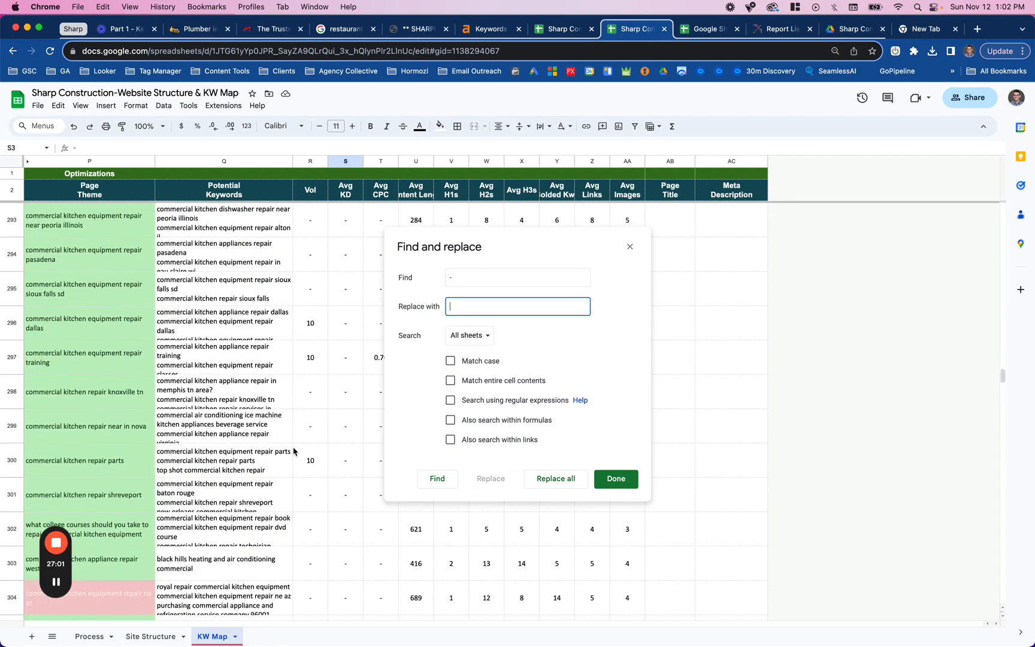
click(438, 486)
scroll(204, 458, down, 15)
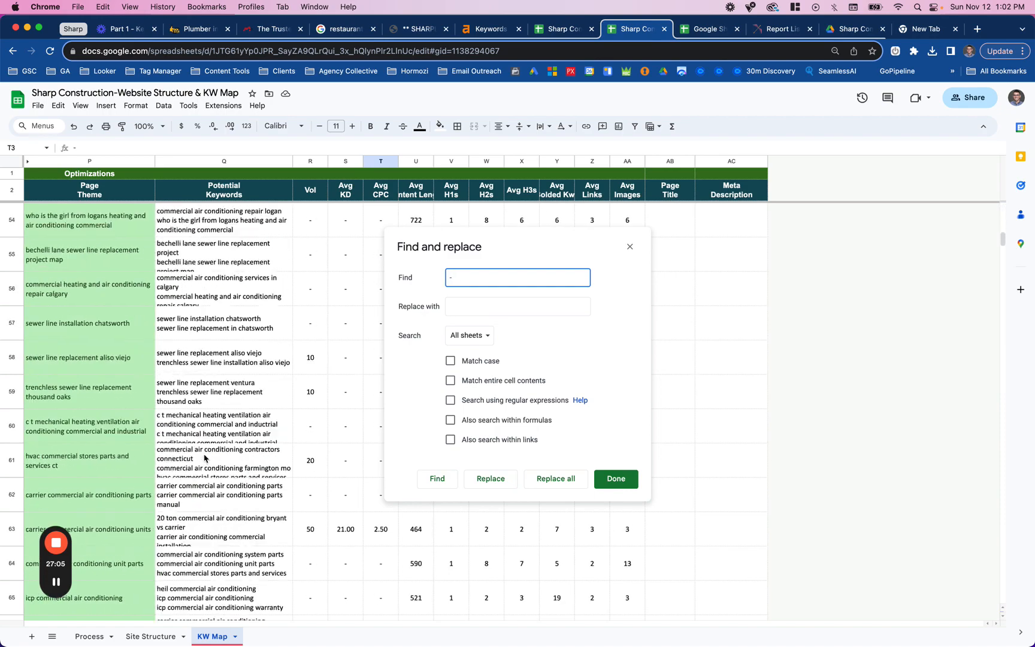
scroll(204, 458, down, 10)
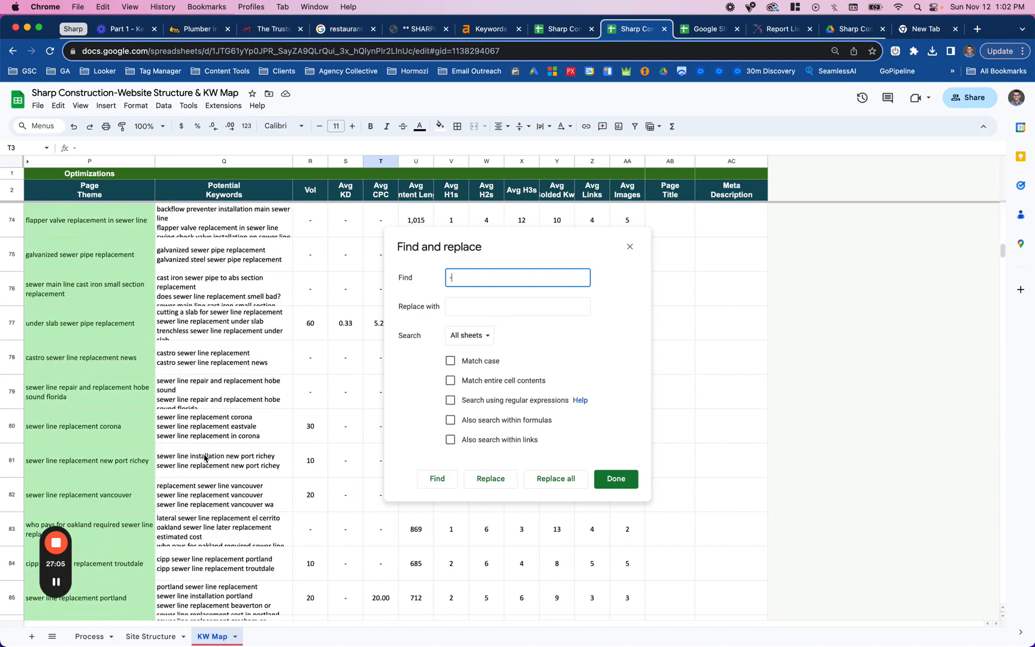
click(630, 246)
Search the sheet for "-" and check which cells in the data columns match.
key(super+f)
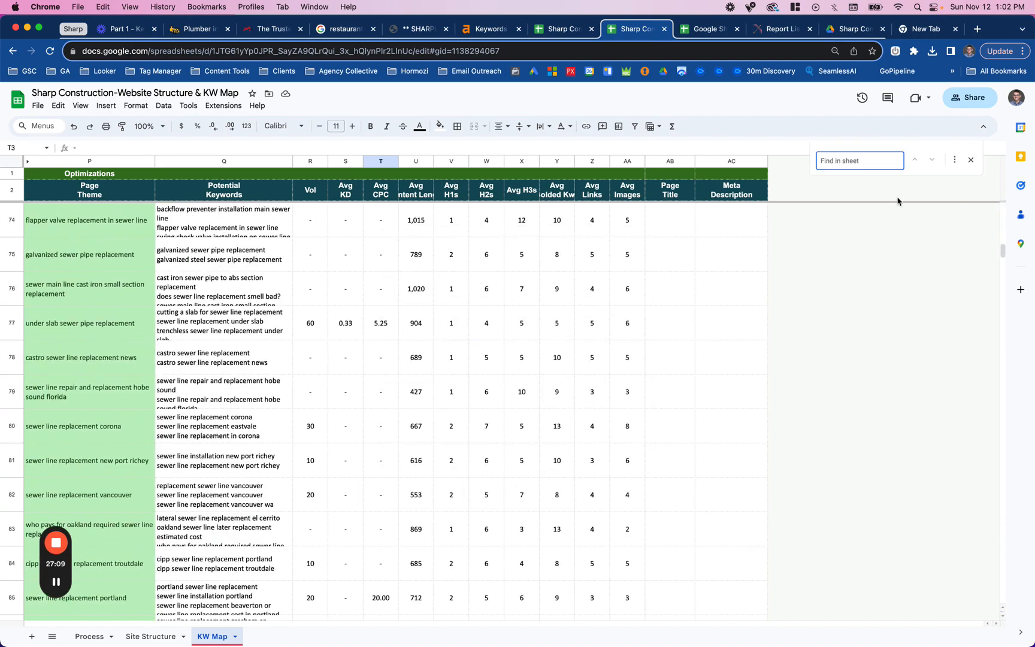
text(-)
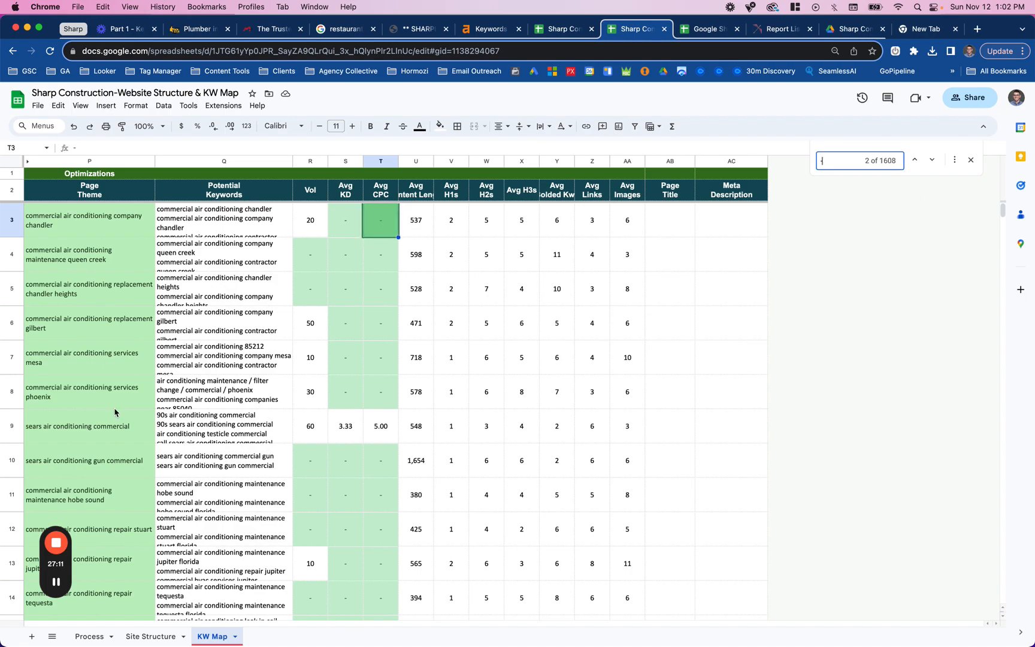
key(Return)
scroll(115, 412, down, 20)
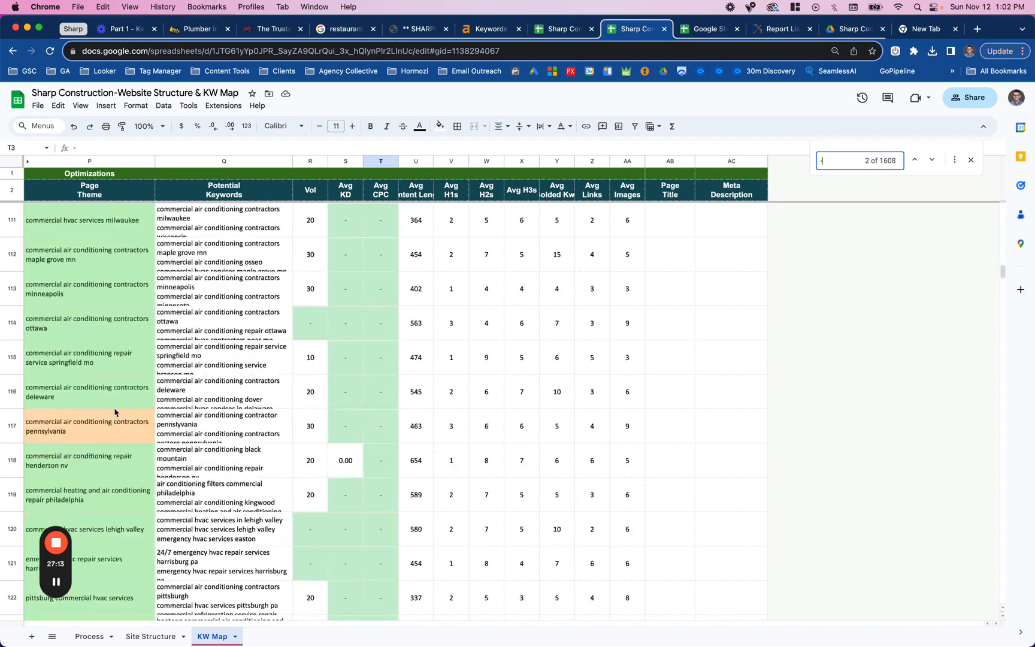
scroll(116, 412, down, 1)
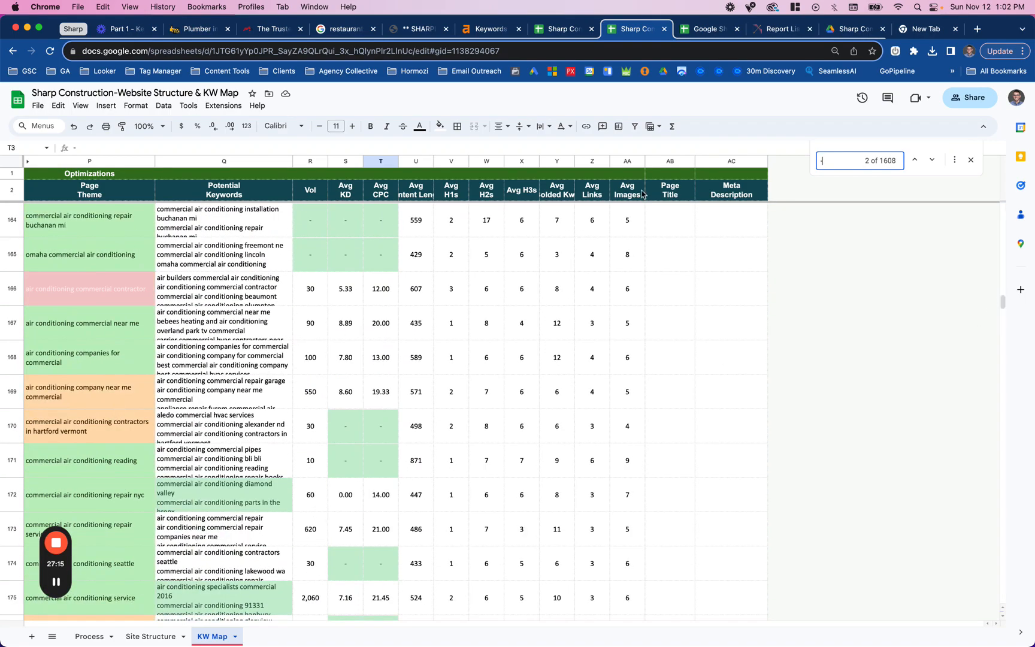
scroll(317, 273, up, 20)
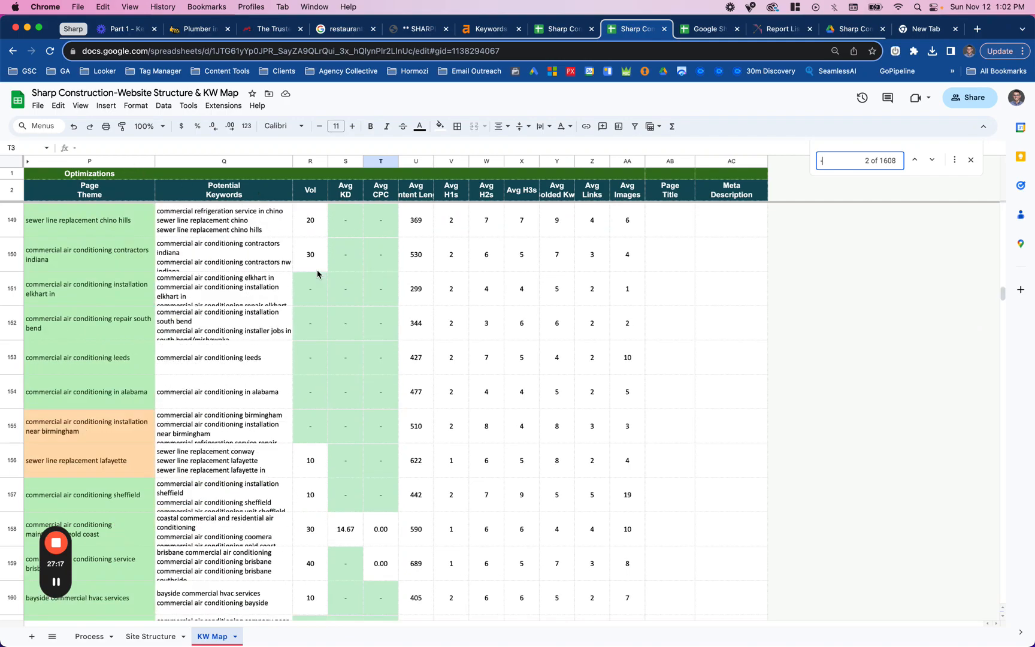
scroll(318, 274, up, 12)
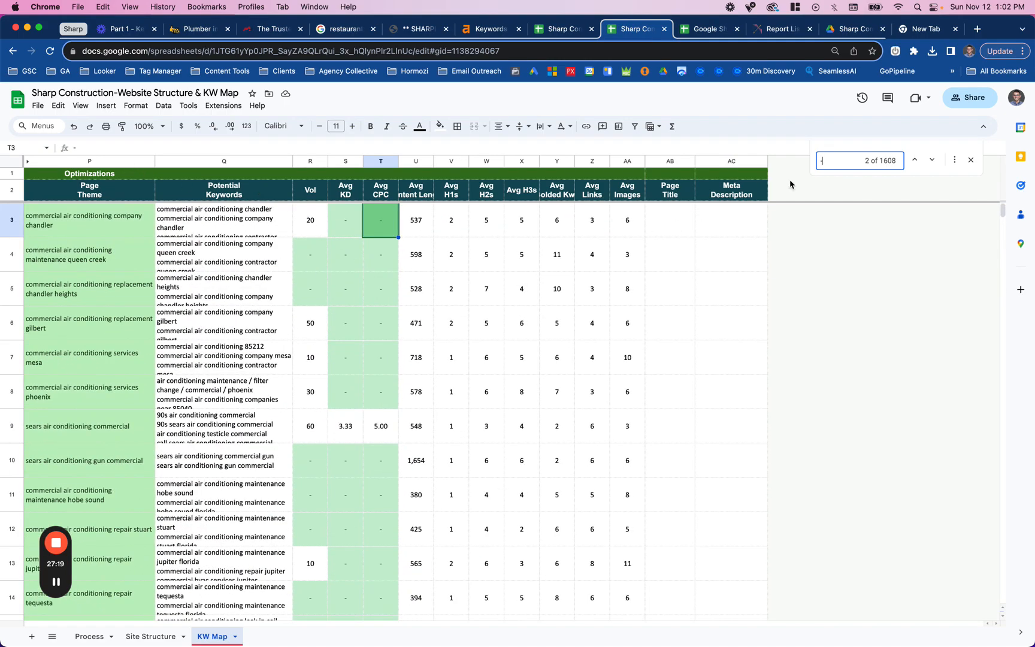
Replace every "-" with 0 across all sheets using Find and replace.
click(954, 160)
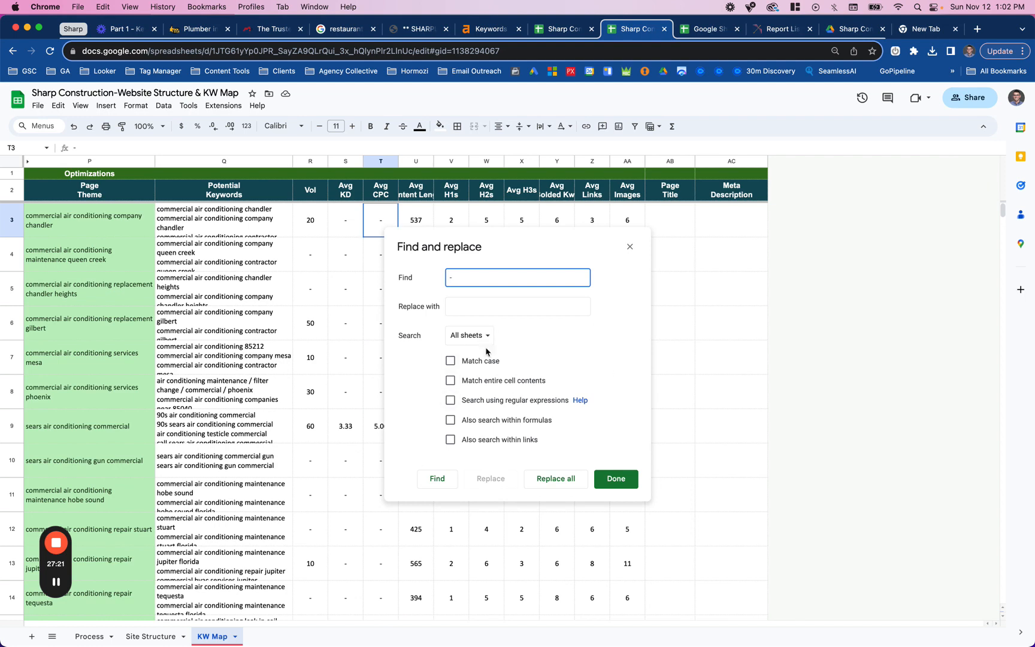
click(488, 305)
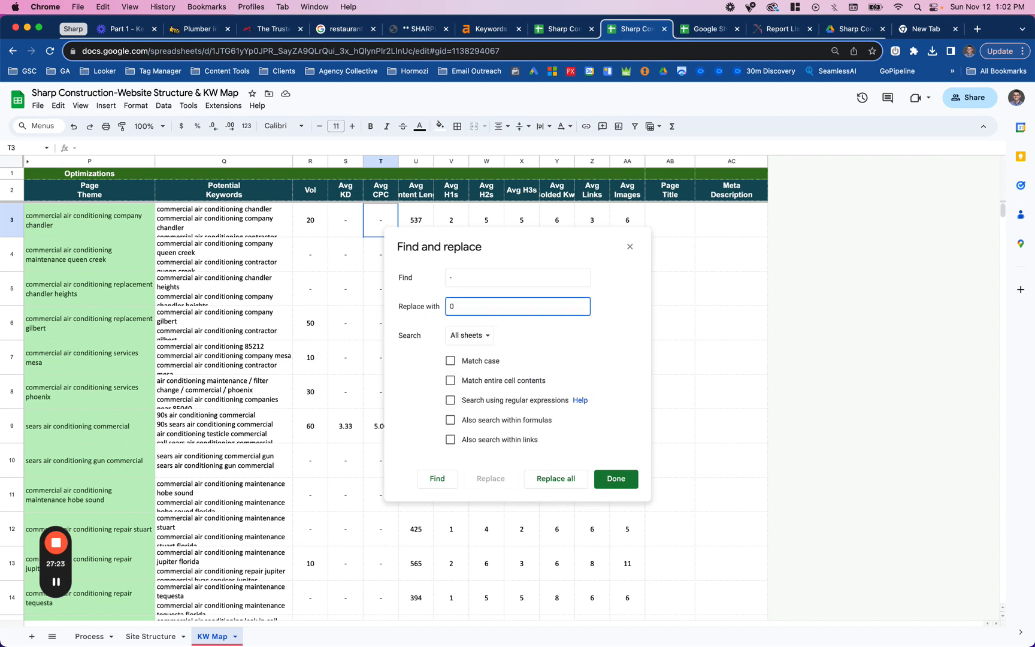
click(549, 479)
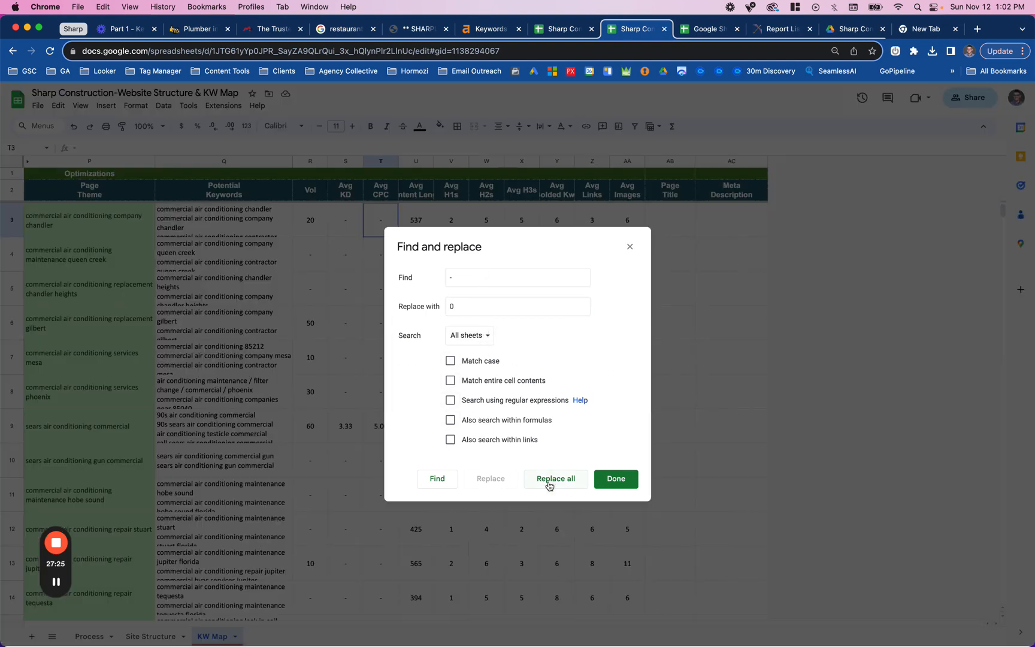
click(572, 388)
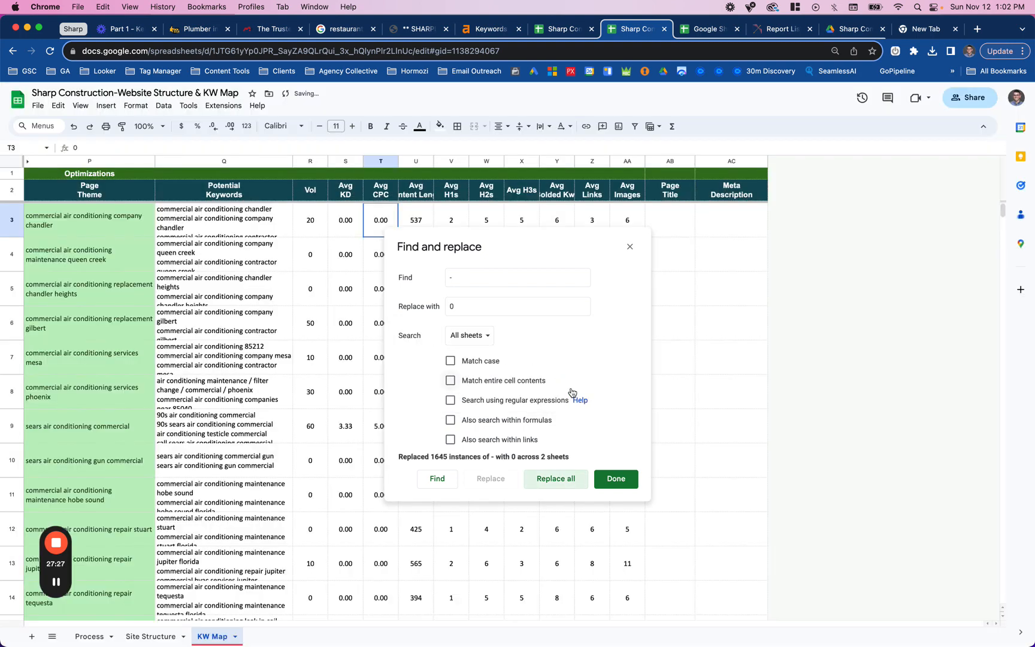
click(615, 480)
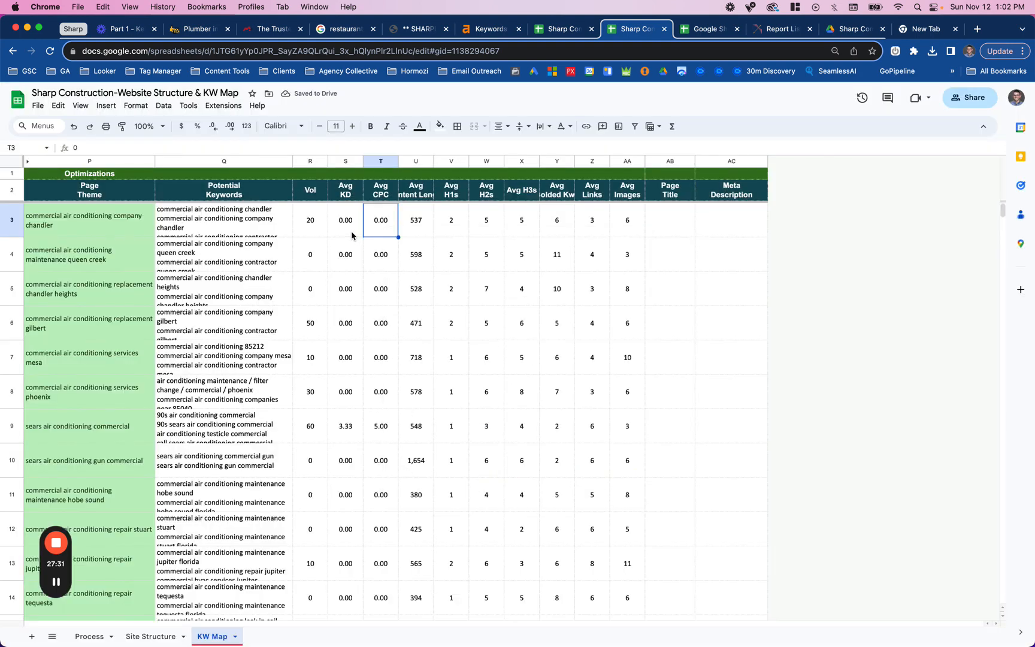
Search the sheet for "0.00" and close the search.
key(super+f)
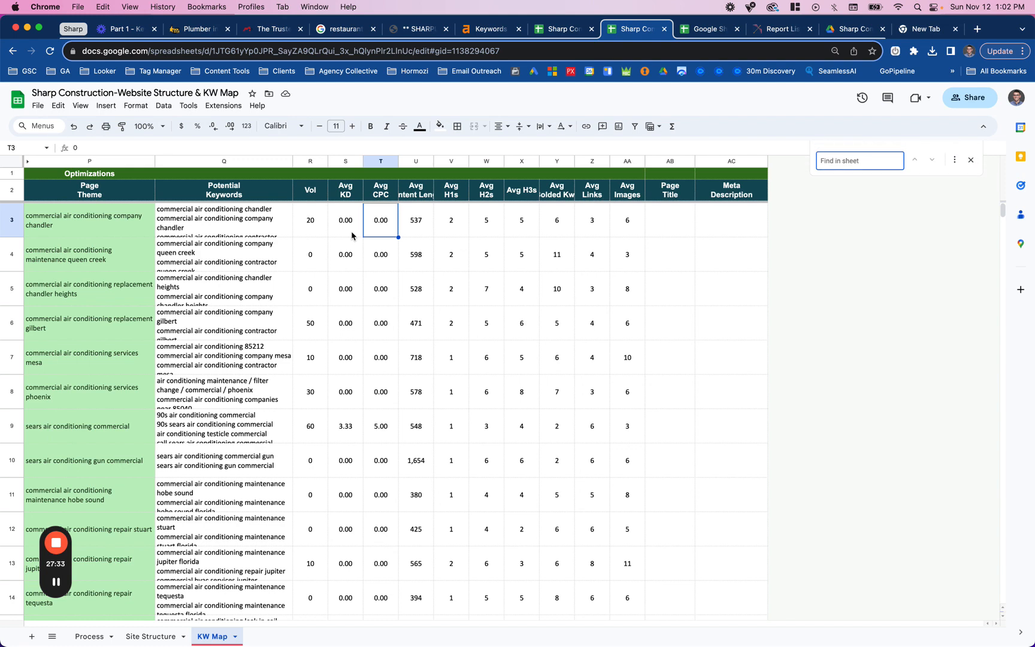
text(0.00)
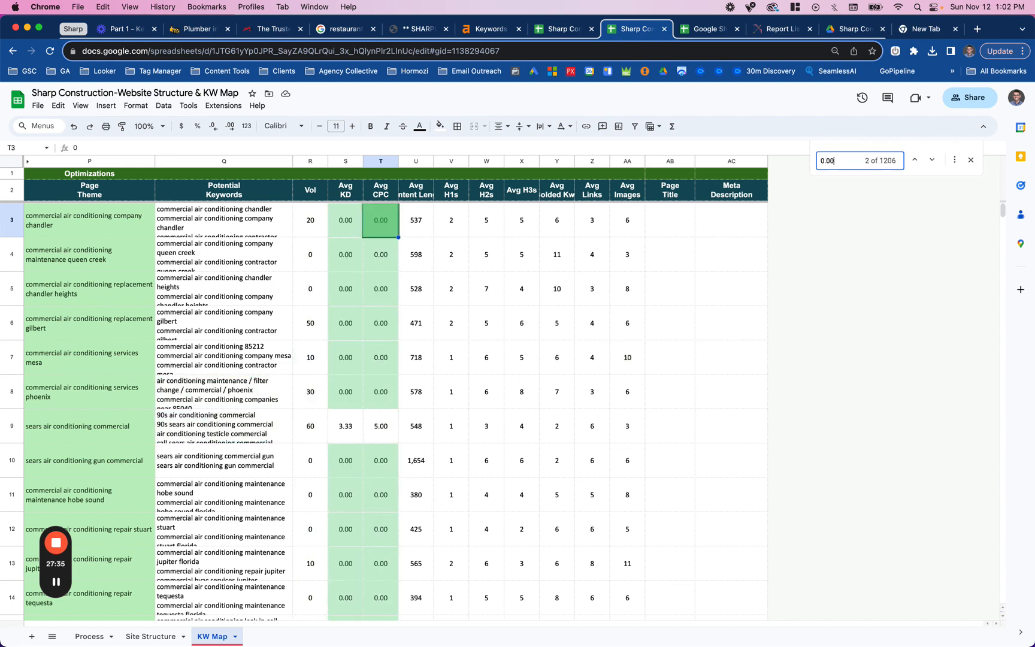
click(335, 255)
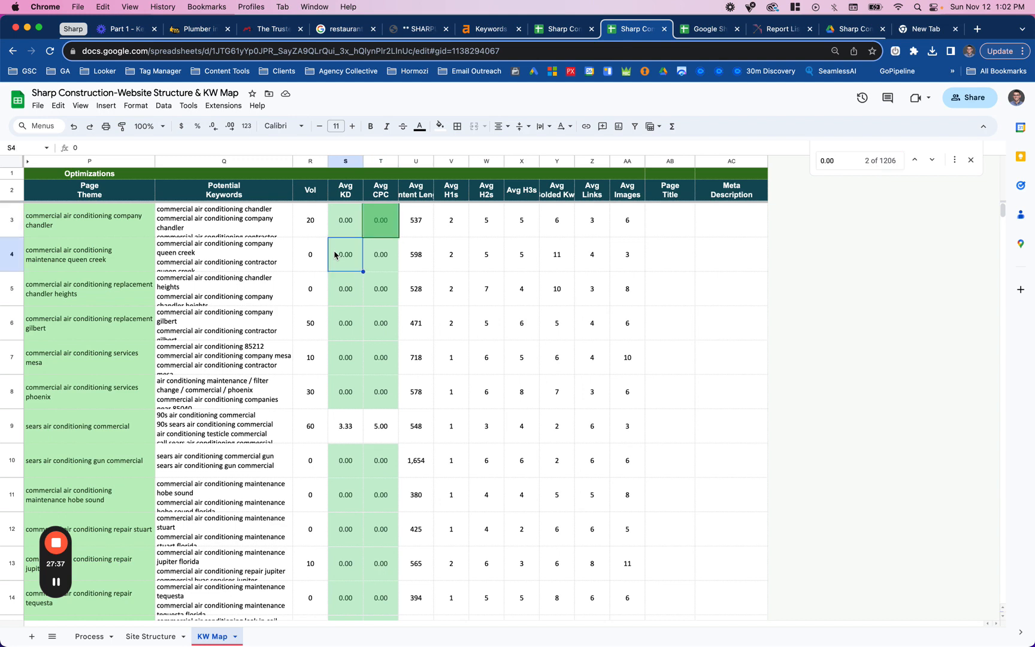
click(970, 160)
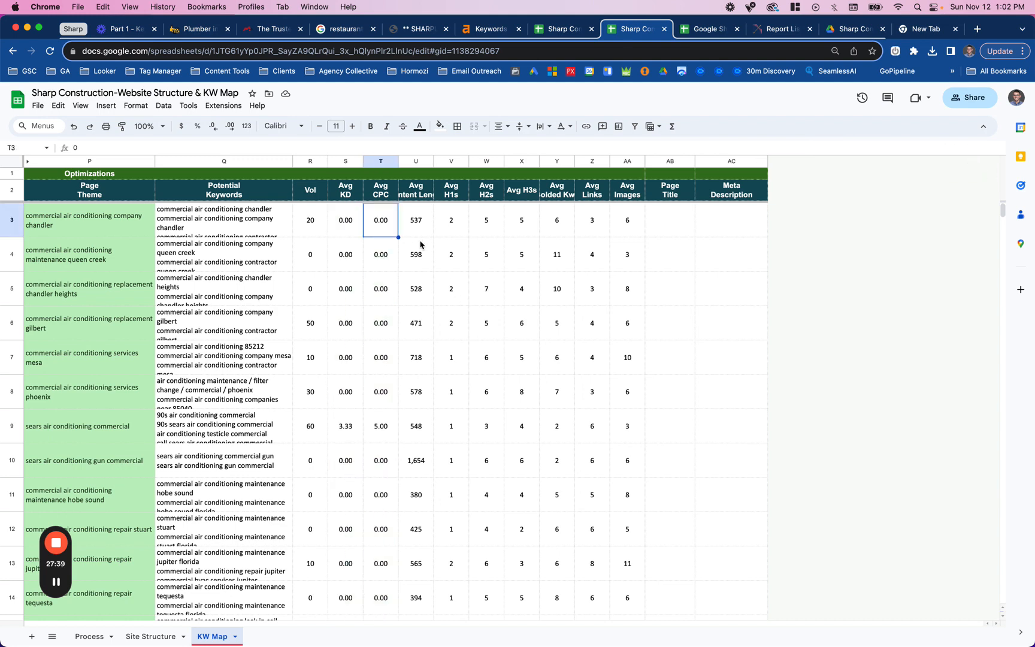
Show the numbers in columns R through AA, from Vol to Avg Images, without decimal places.
drag(310, 161, 626, 162)
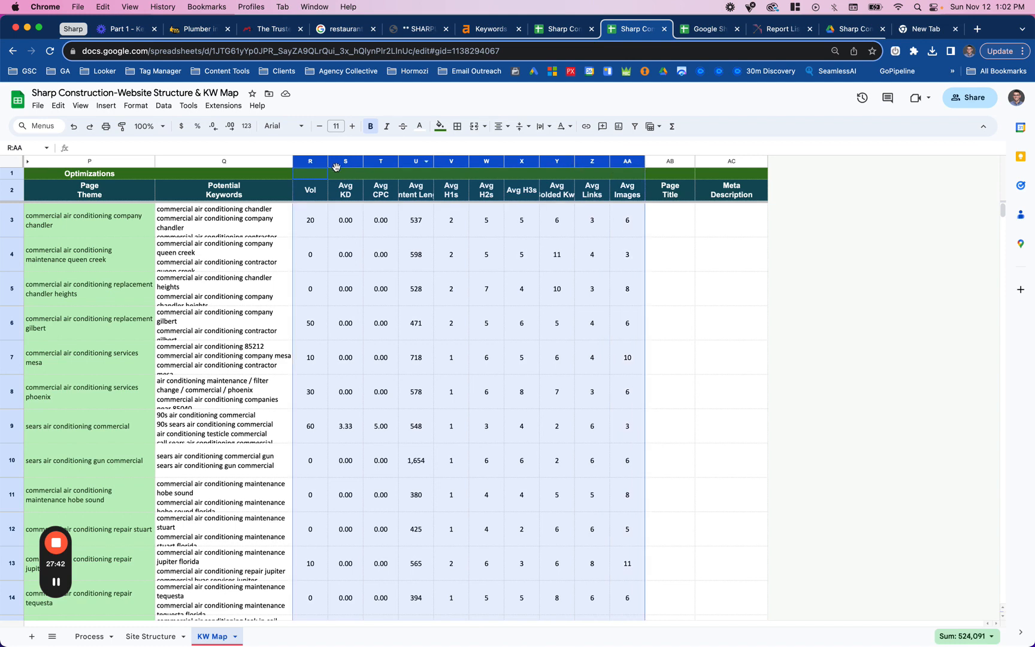
click(212, 127)
click(416, 358)
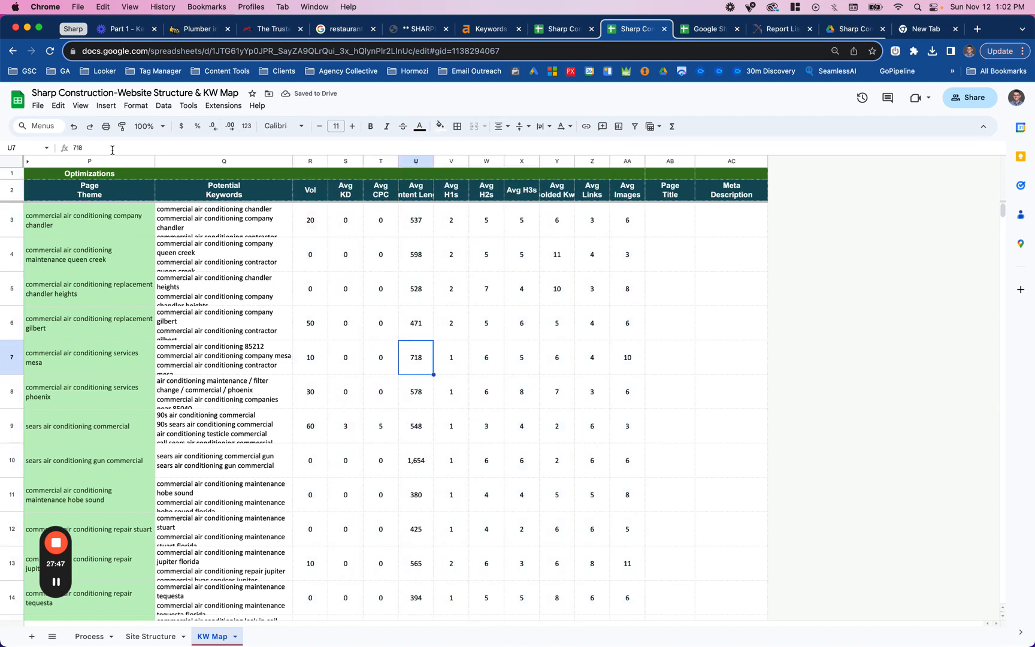
Create a filter on the Page Theme column and choose only the values containing "Commercial construction".
click(114, 161)
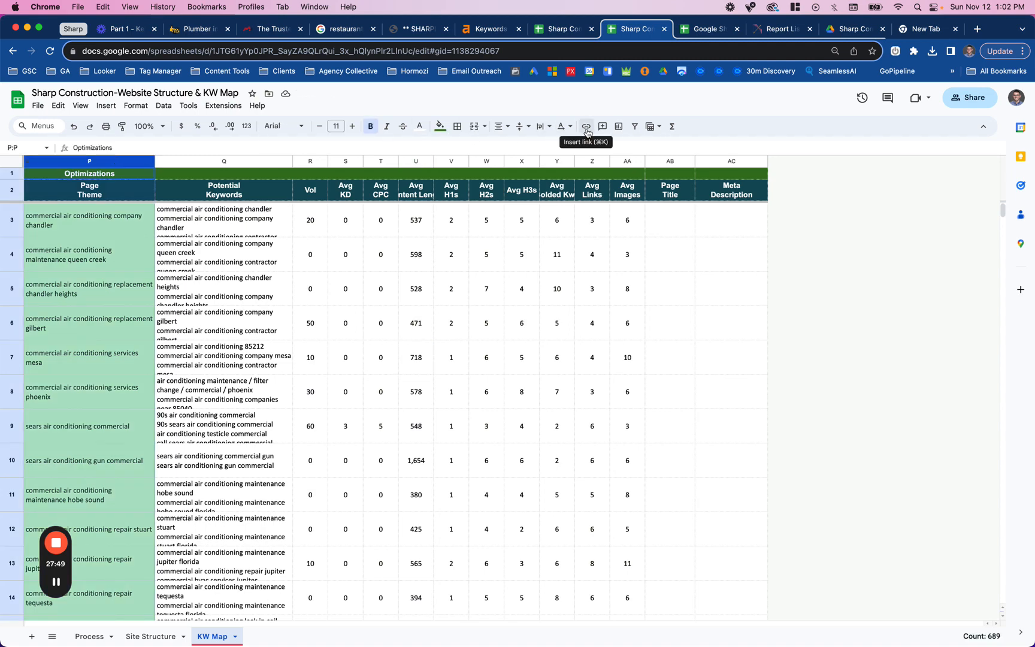
click(635, 133)
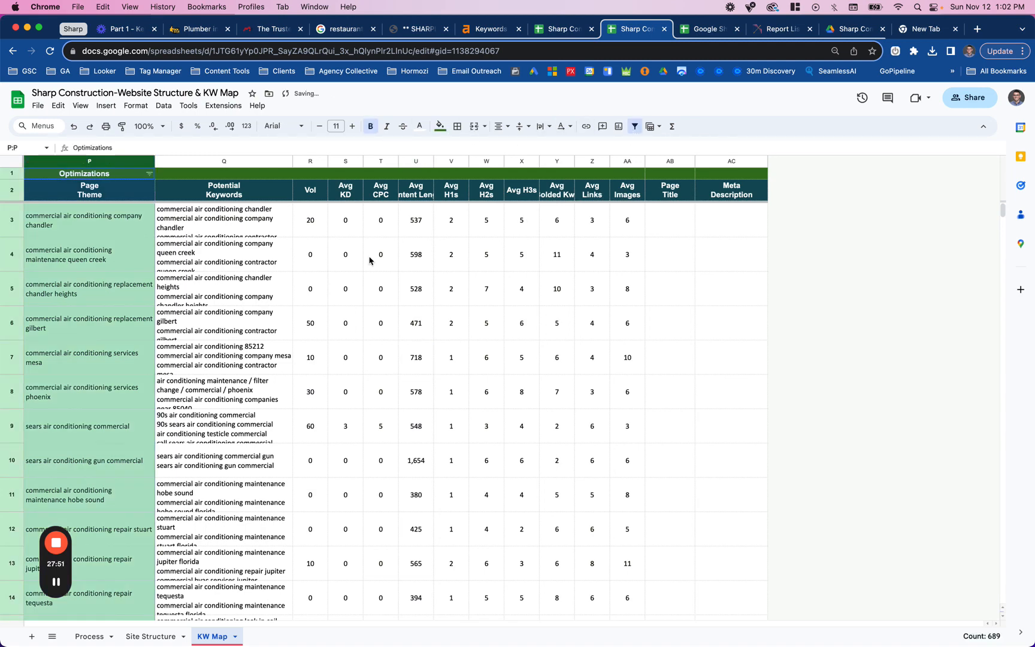
click(149, 173)
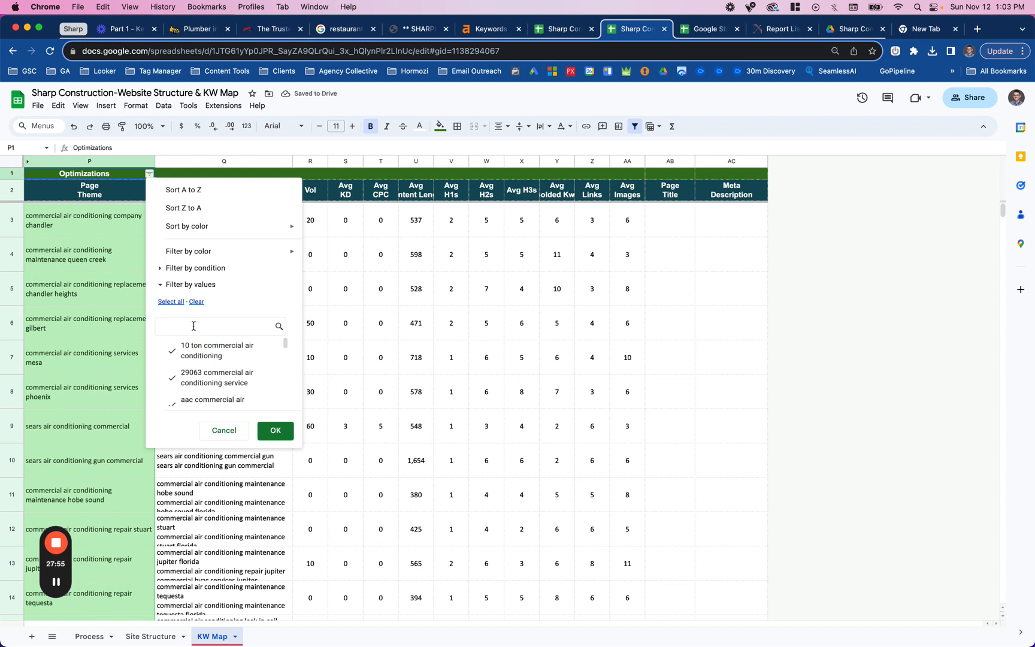
click(193, 325)
text(Commercial construction)
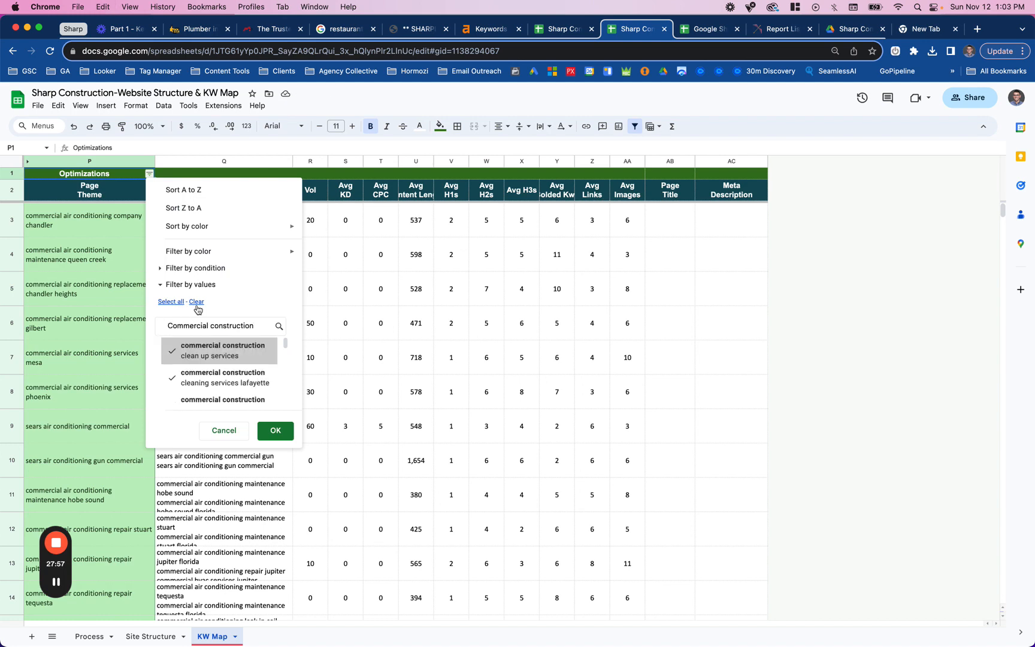
key(super+a)
key(super+x)
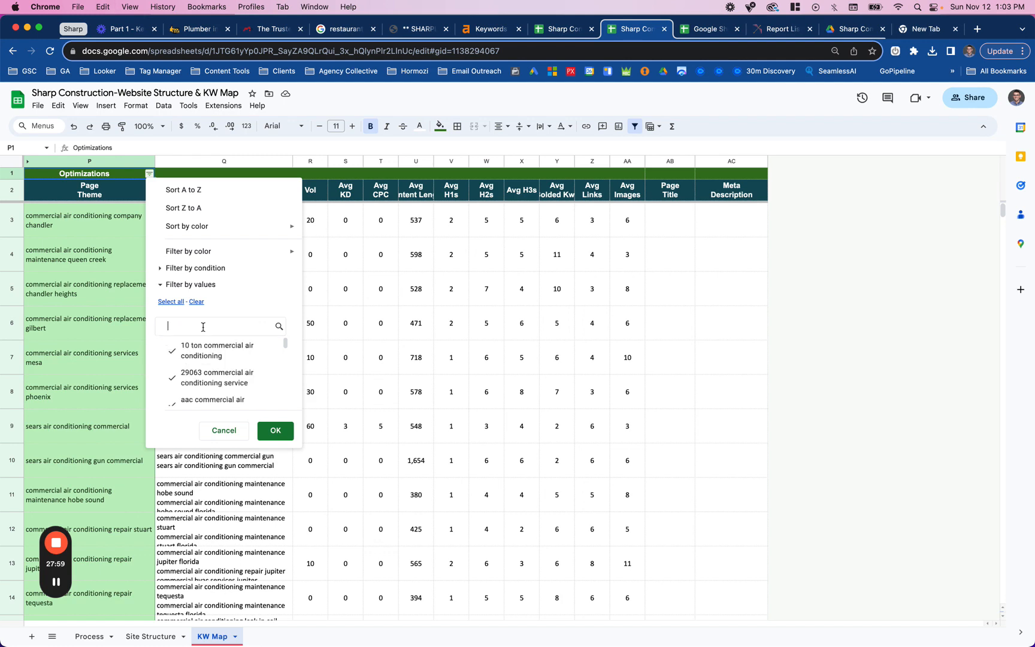
click(195, 302)
click(194, 325)
key(super+v)
click(174, 302)
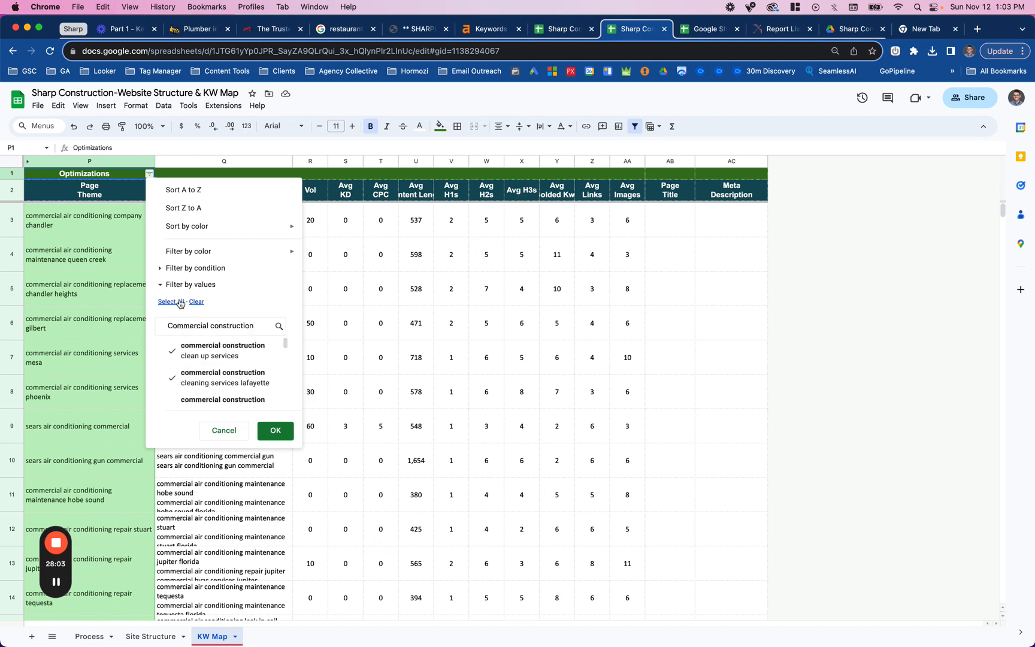
Add the "Page Theme" header value to the filter selection and apply the filter.
triple_click(181, 325)
text(page)
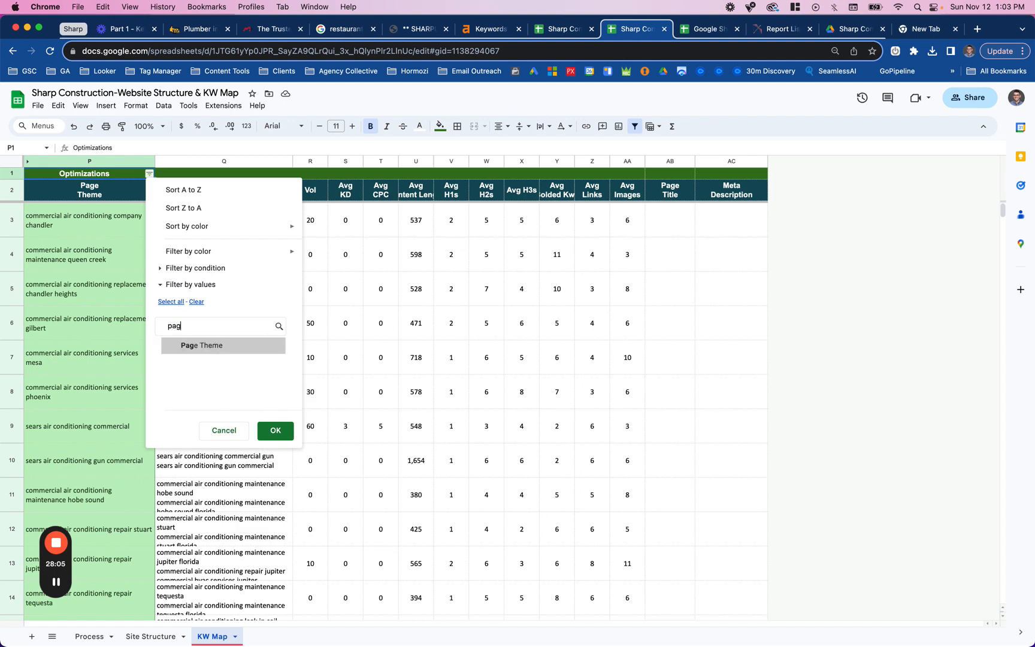
click(202, 351)
click(270, 430)
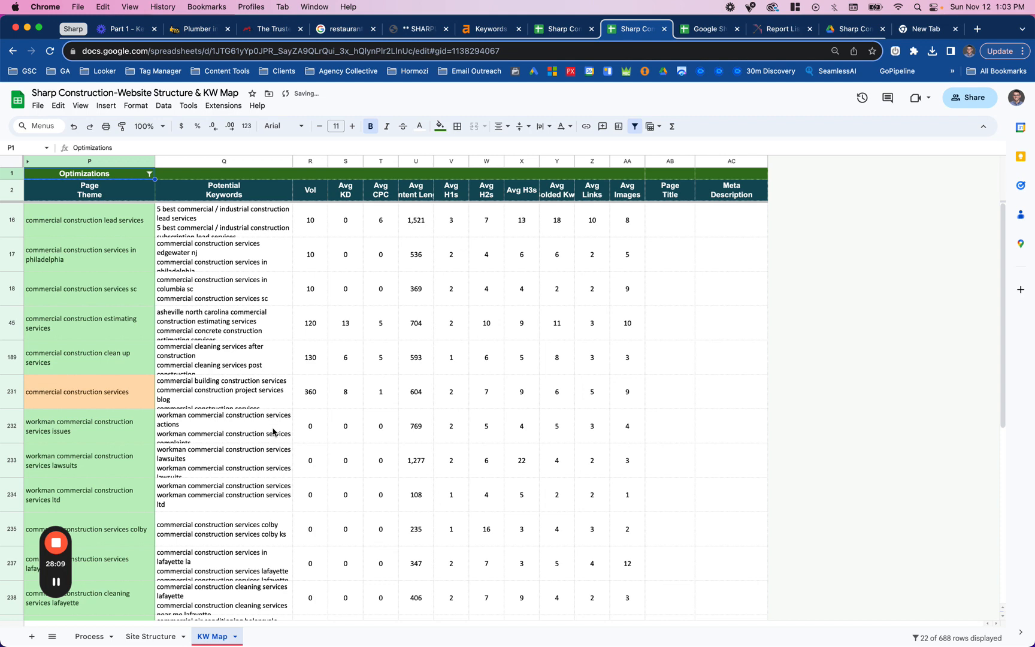
Sort the filtered rows by the Vol column in descending order.
click(310, 162)
click(321, 161)
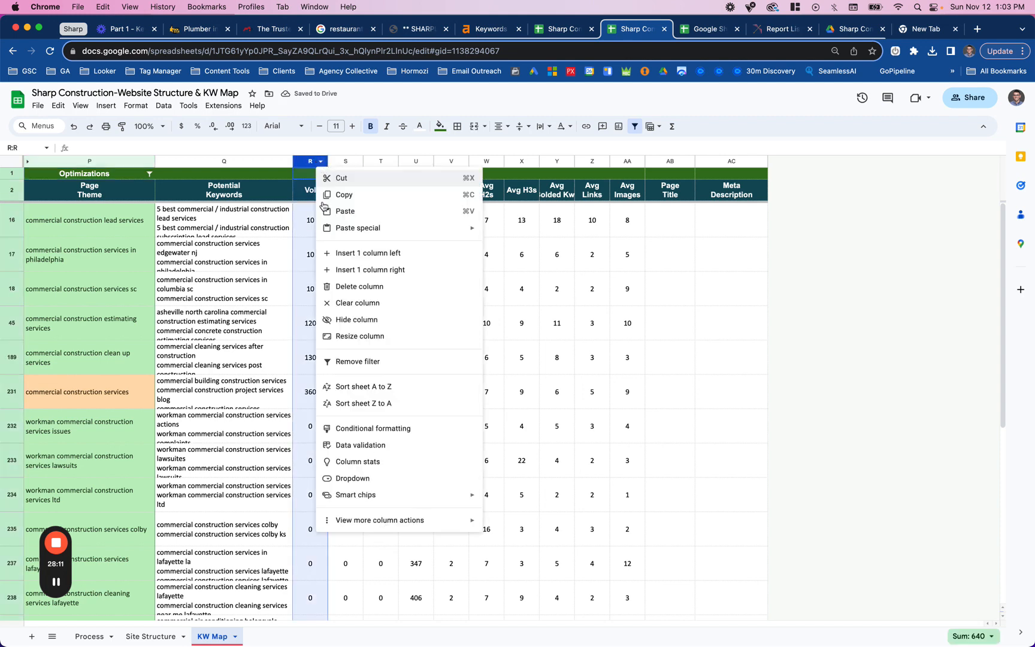
click(373, 403)
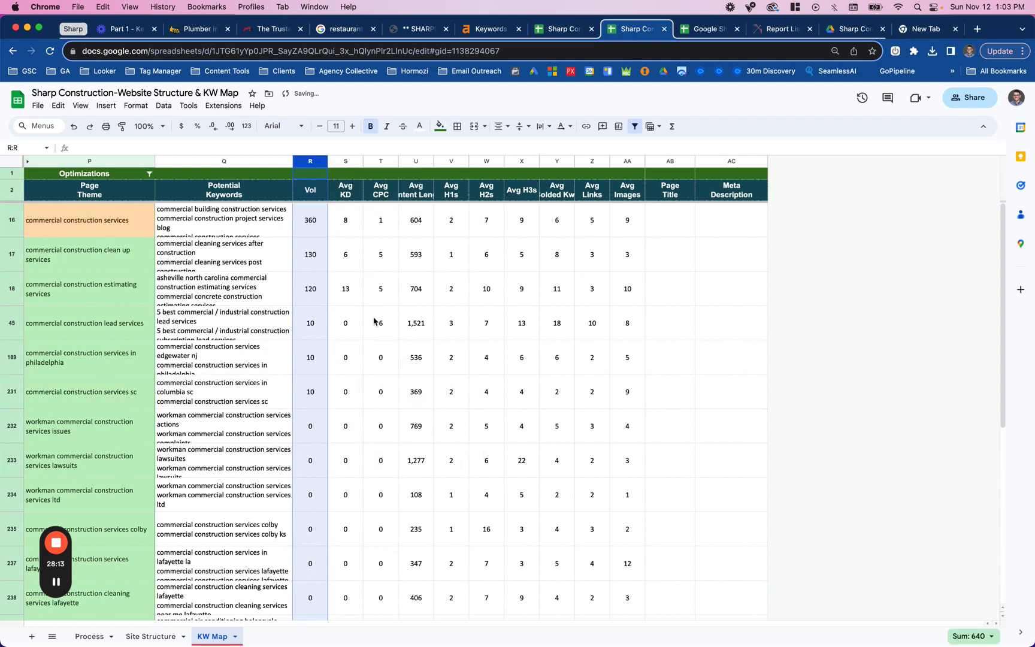
Unhide the project management columns A through O before the Page Theme column.
click(127, 228)
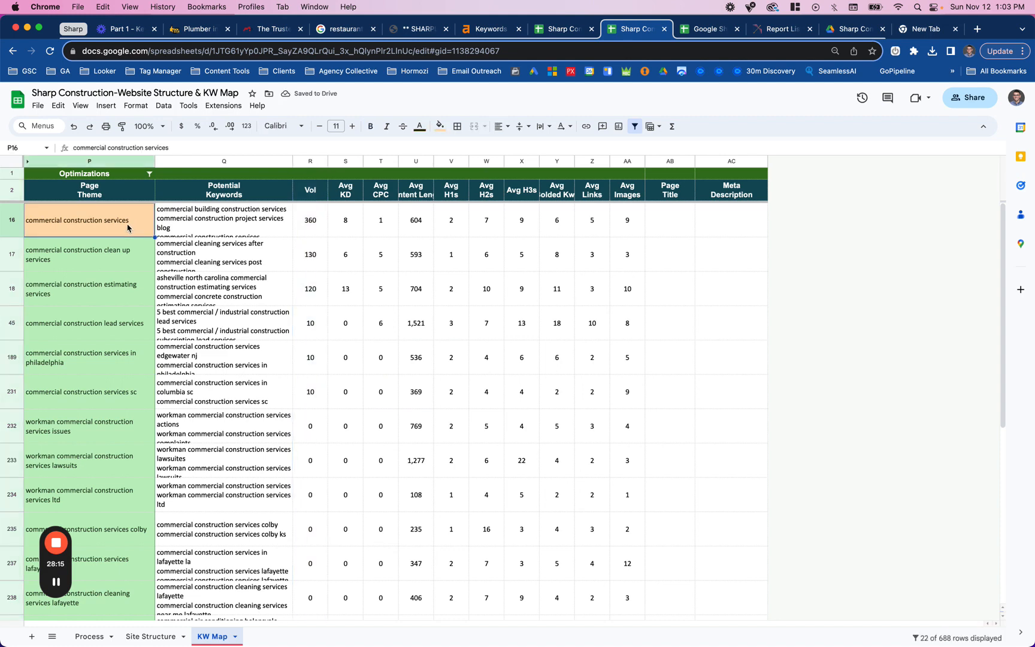
click(27, 161)
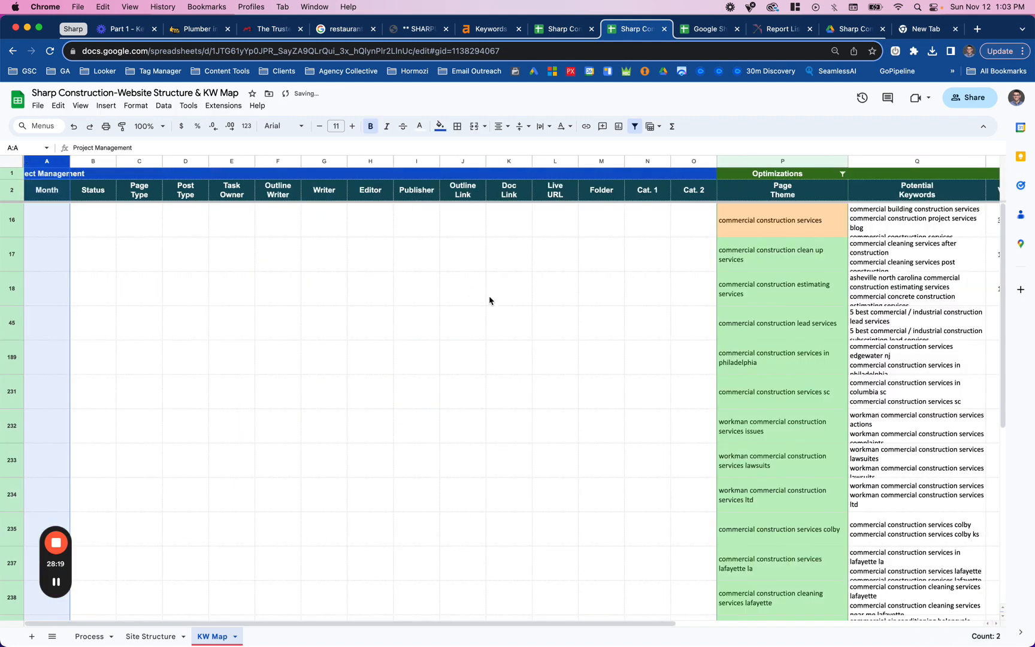
click(694, 161)
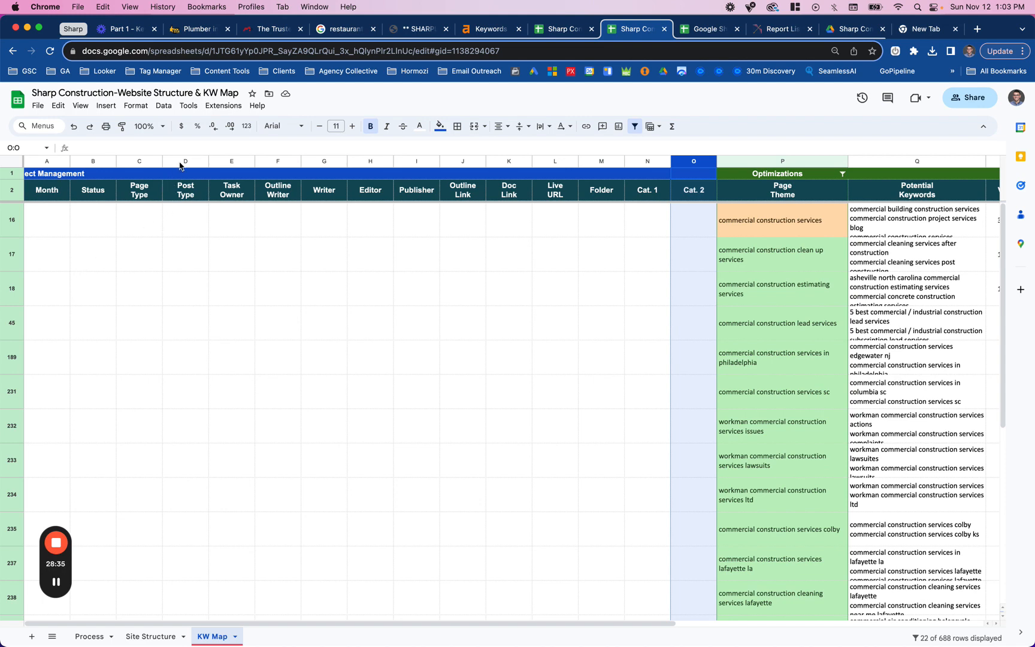
click(142, 223)
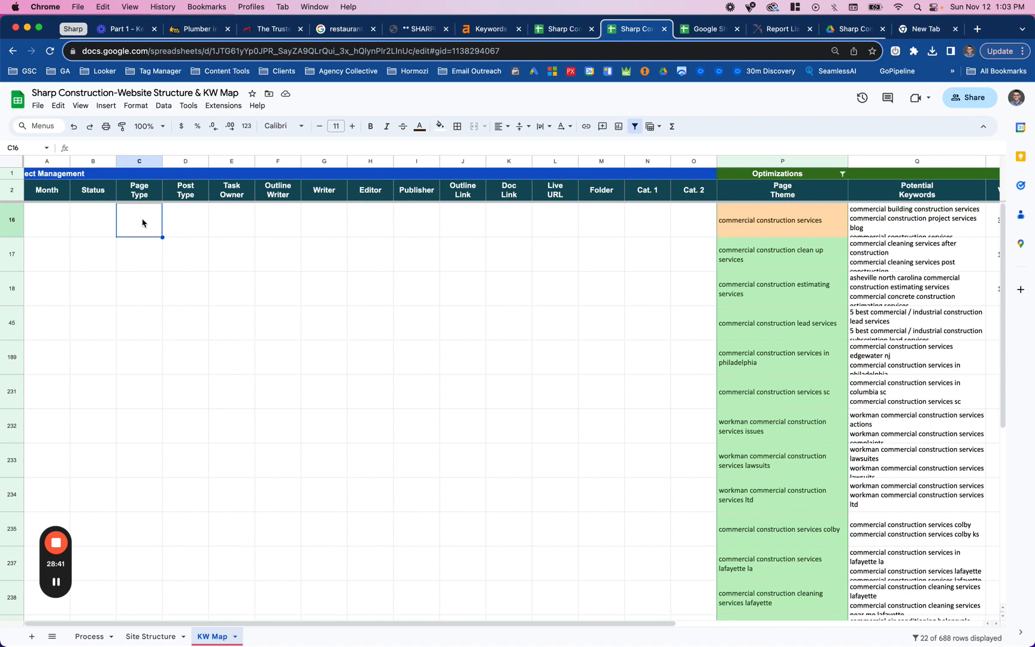
Insert one column after Cat. 2 and delete the Cat. 1 and Cat. 2 columns.
right_click(685, 167)
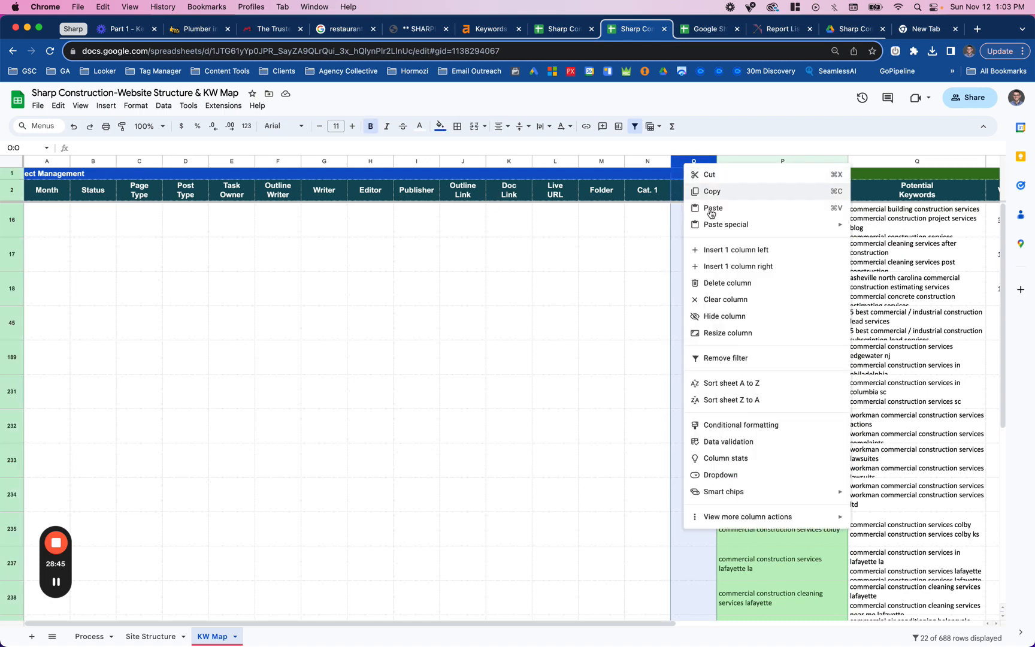
click(722, 269)
drag(648, 162, 693, 162)
right_click(693, 161)
click(730, 280)
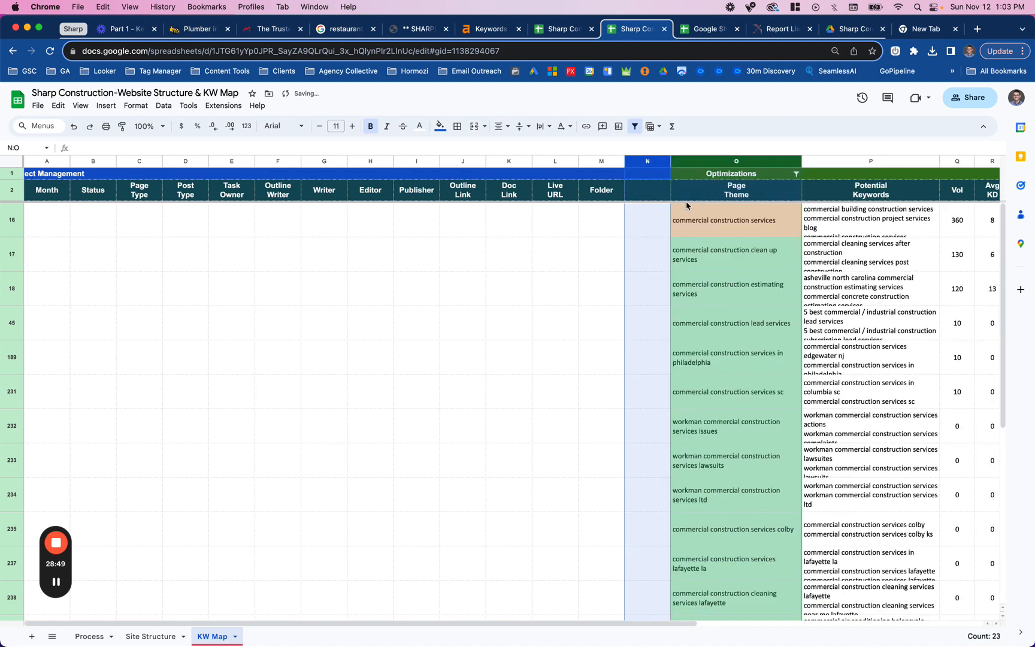
Label the empty column between Folder and Page Theme "Notes" in the row 2 header.
click(642, 192)
text(Notes)
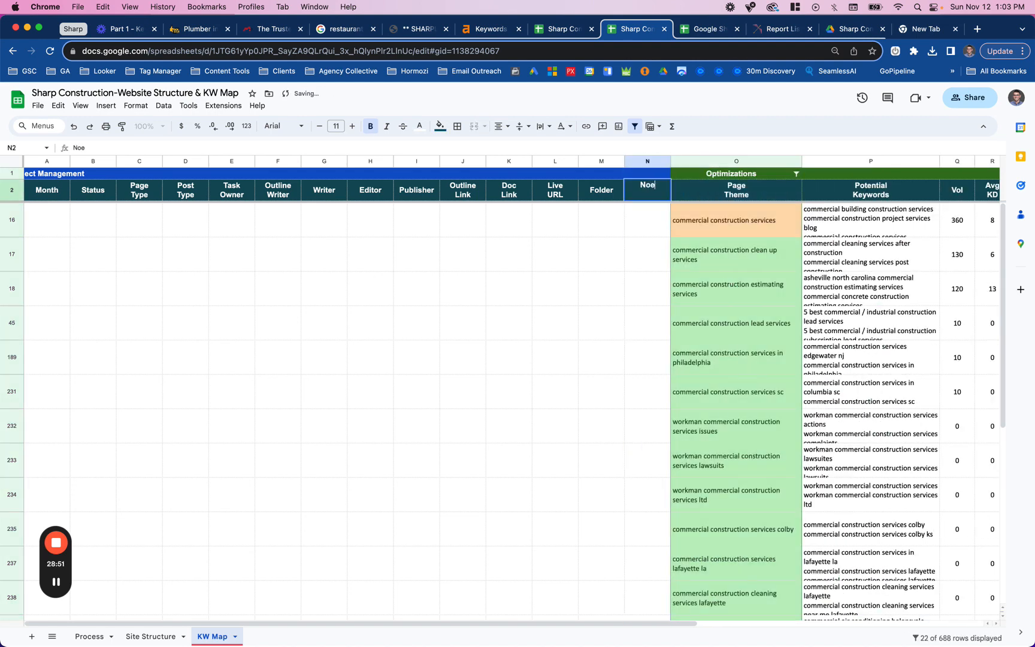
click(647, 220)
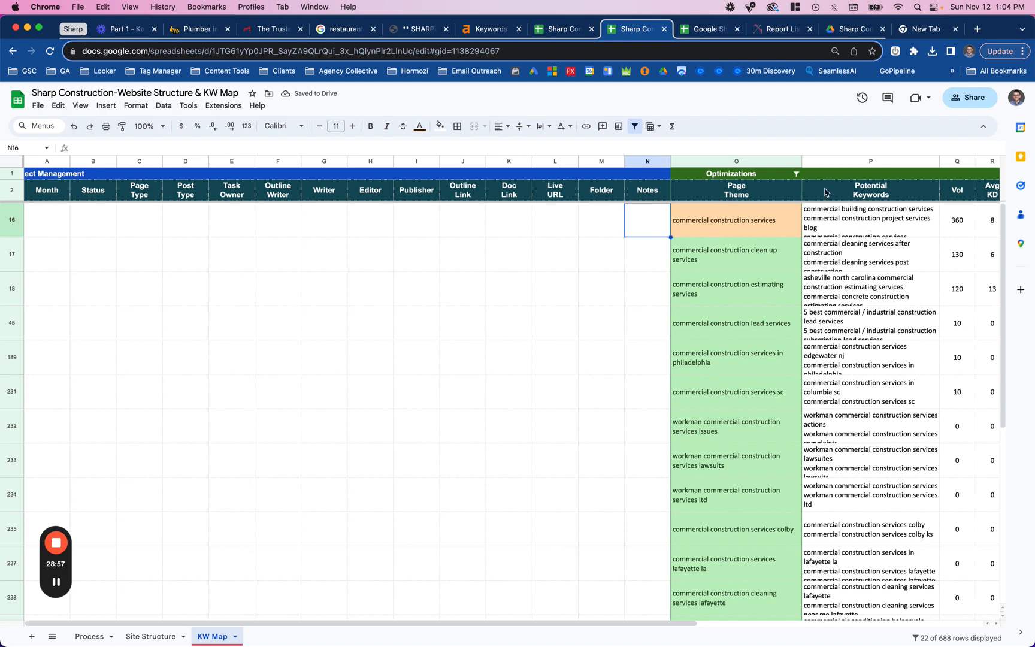
Remove the filter and clear the sample entries in row 3 from Month through Live URL.
click(634, 127)
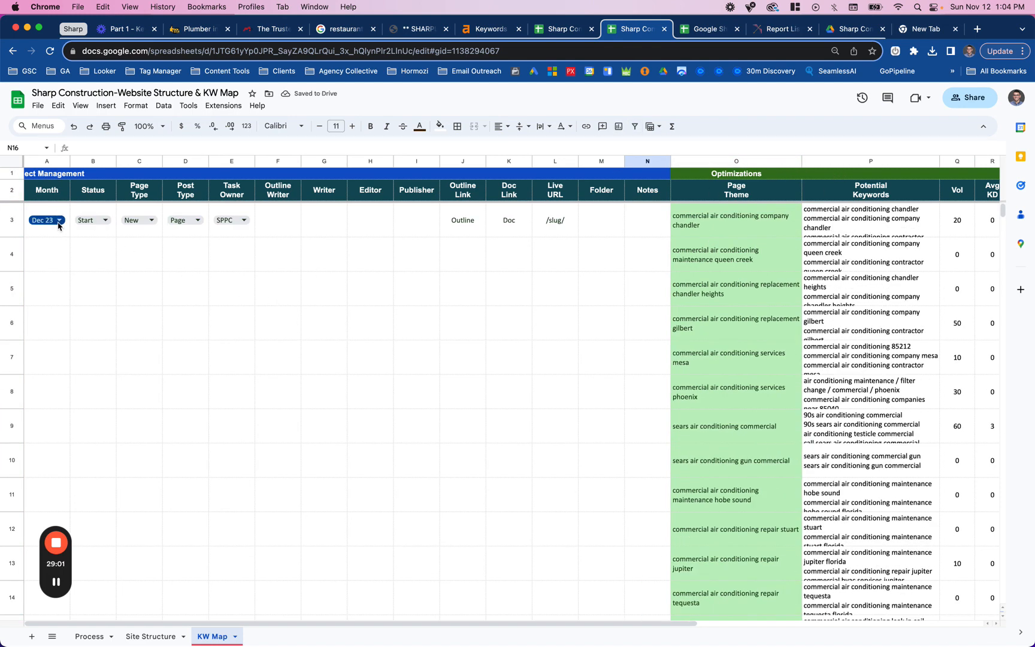
drag(58, 218, 557, 227)
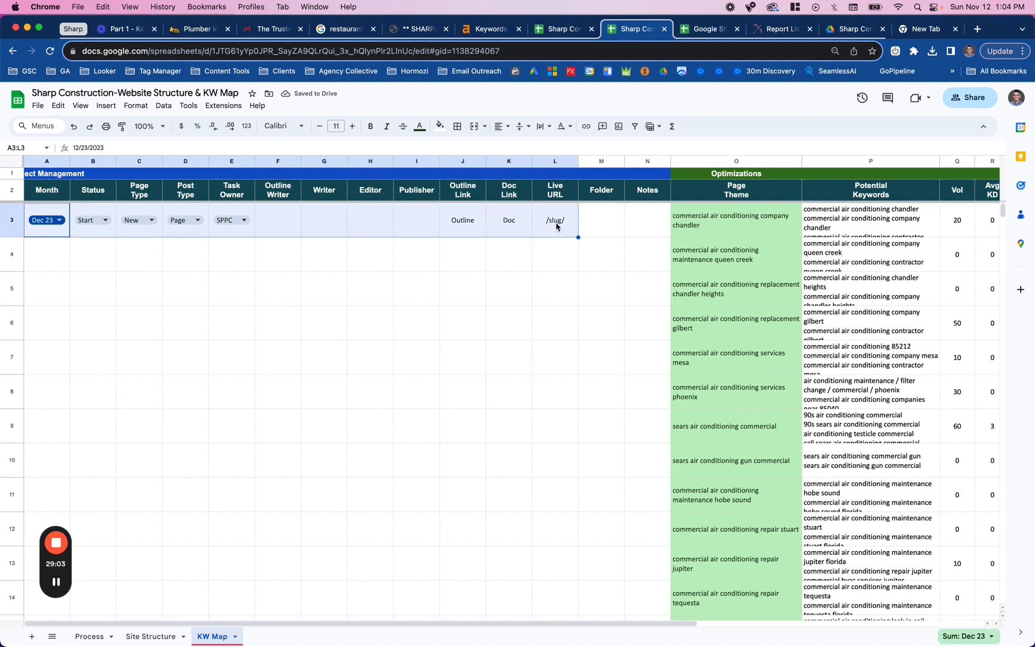
key(Delete)
Copy the blank dropdowns in A3:E3, Month through Task Owner, down to row 689.
click(60, 209)
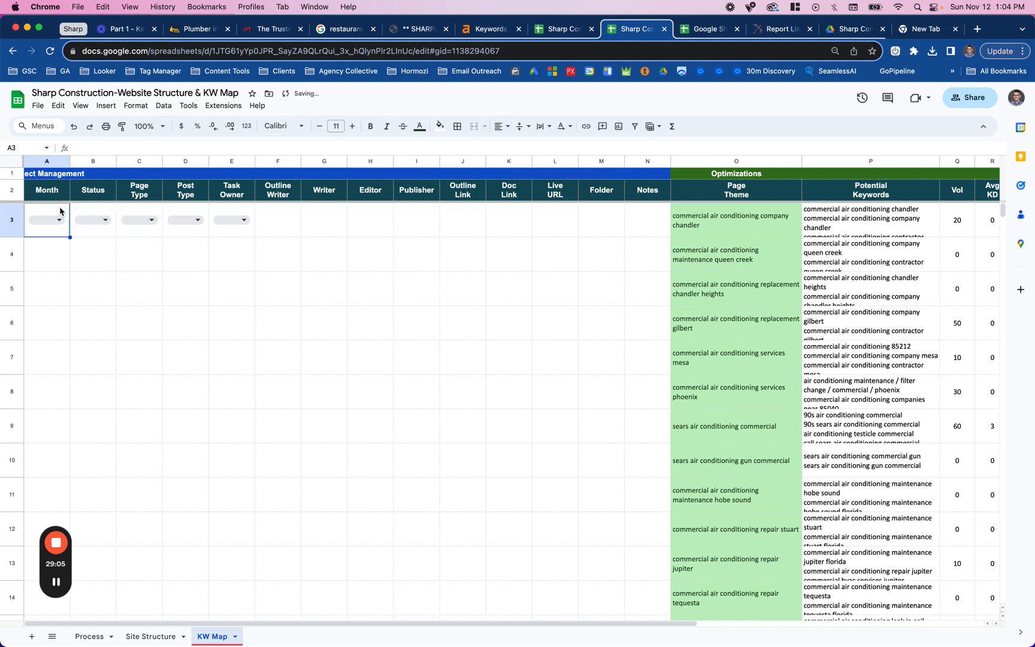
drag(65, 210, 244, 214)
key(super+c)
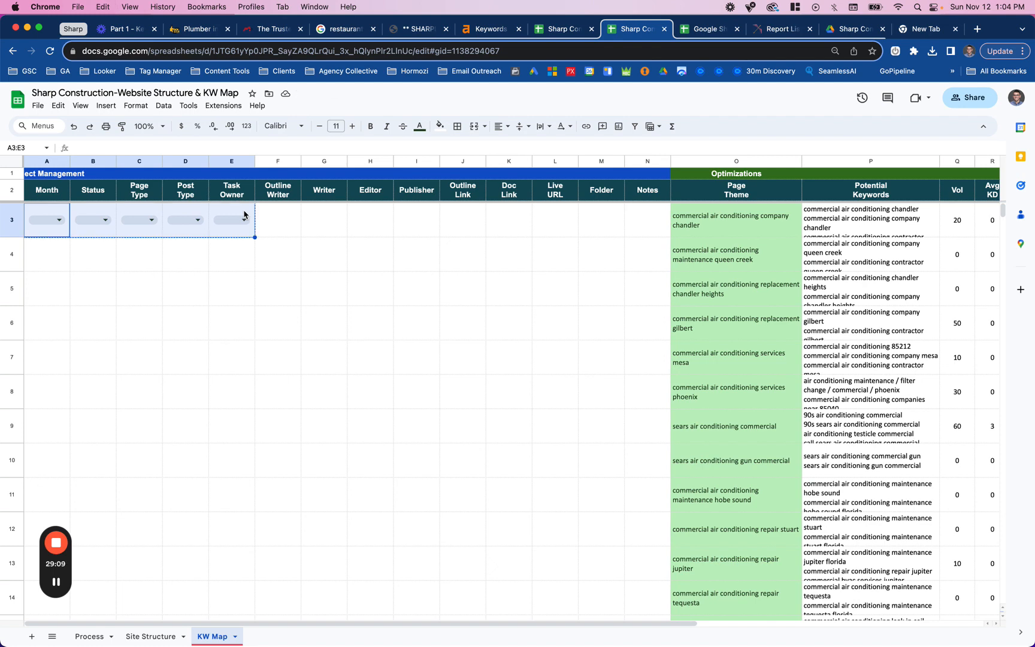
key(super+shift+Down)
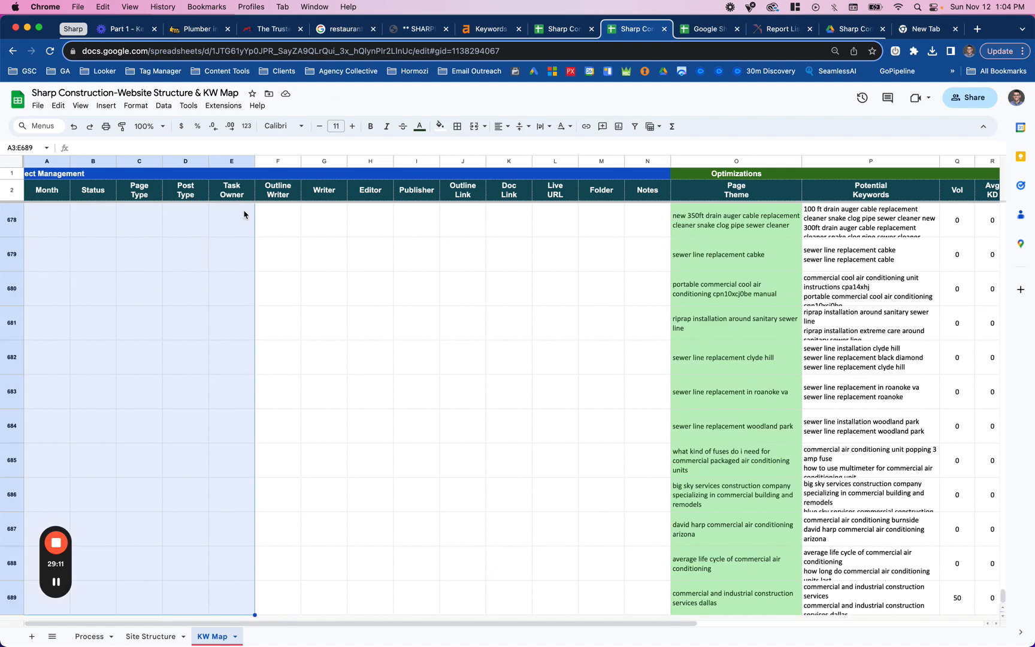
key(super+v)
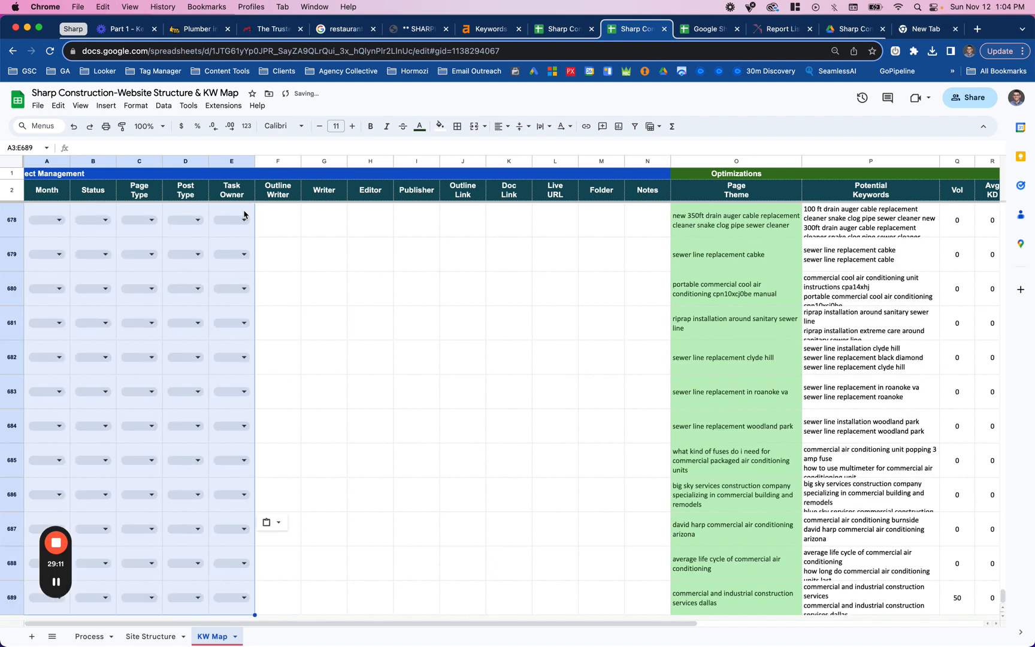
click(577, 304)
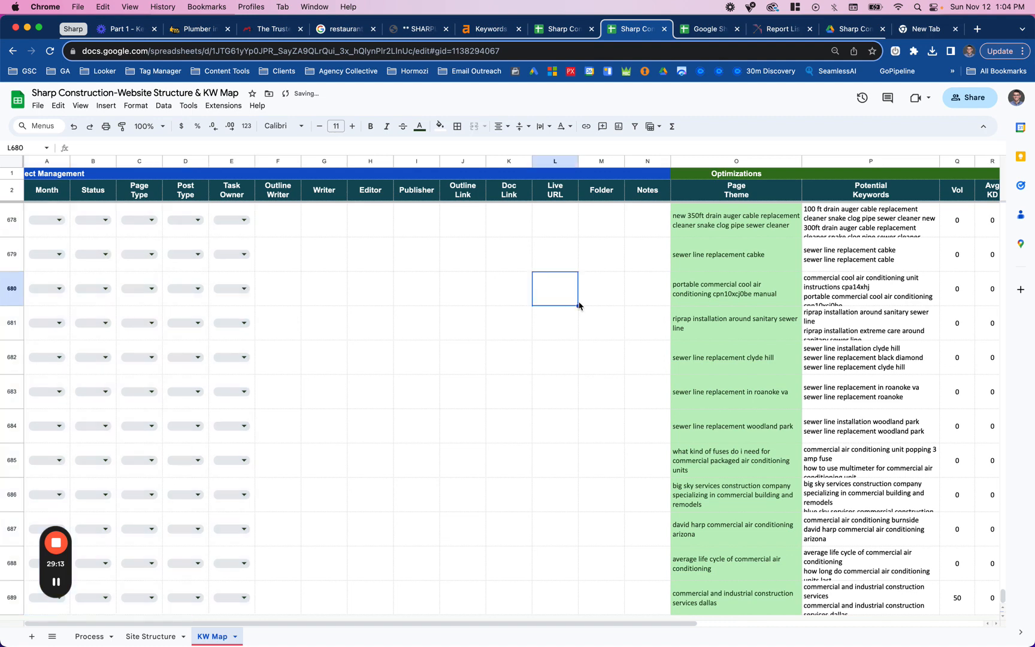
Create a filter on column O, Page Theme, and choose only the values containing "commercial construction".
click(794, 163)
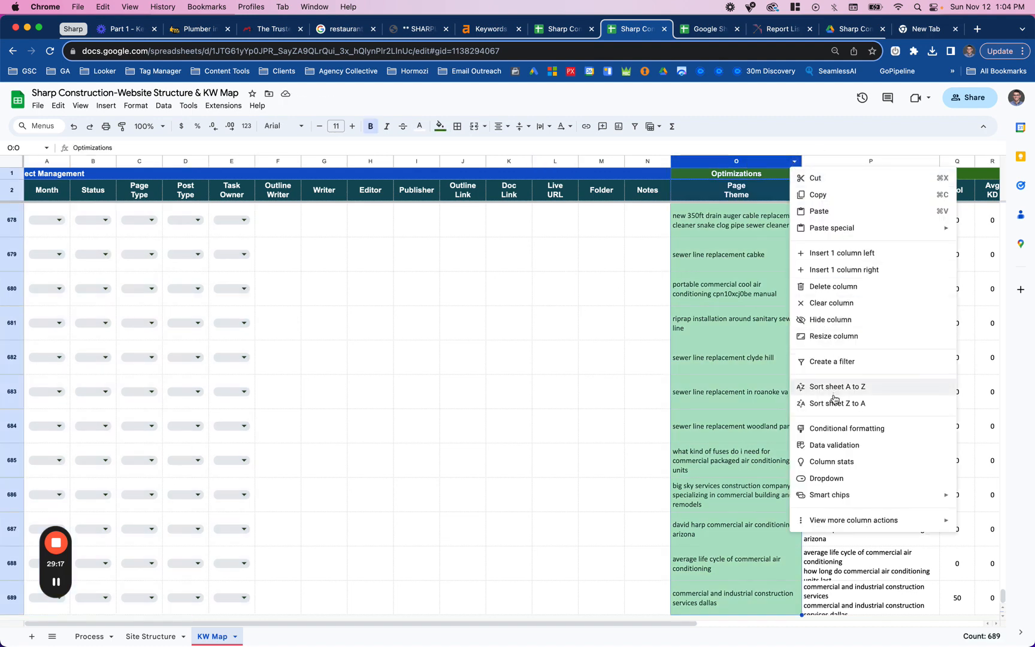
click(736, 141)
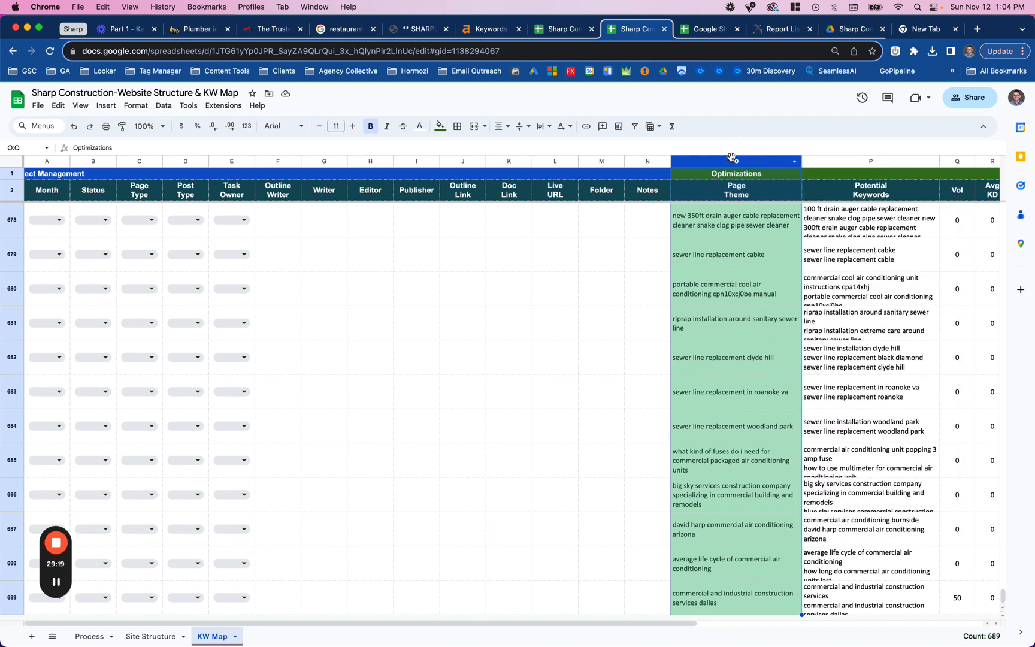
click(637, 125)
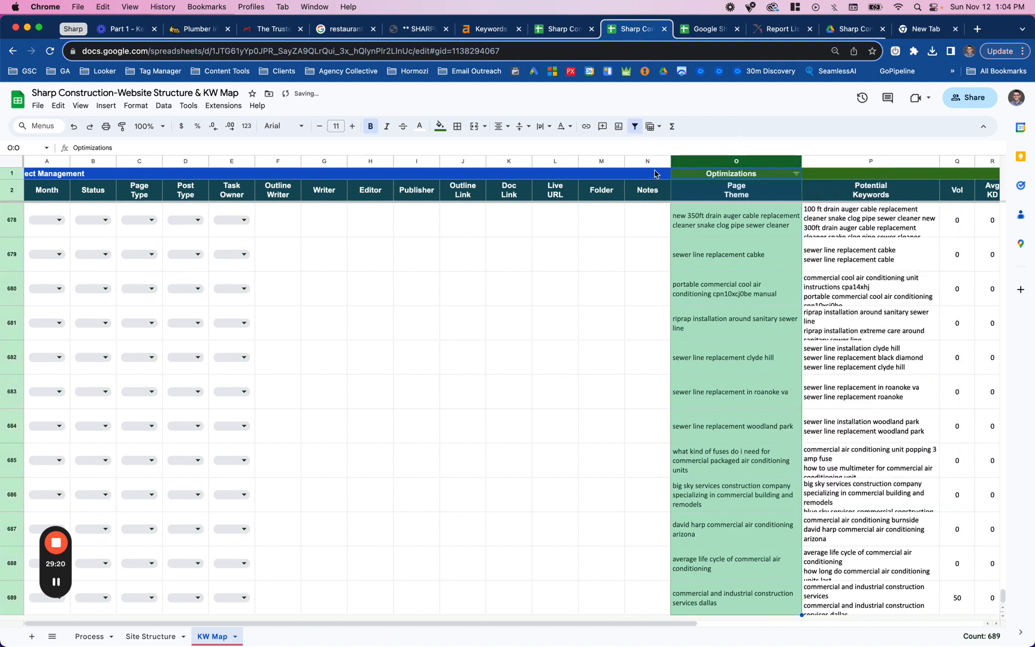
click(796, 174)
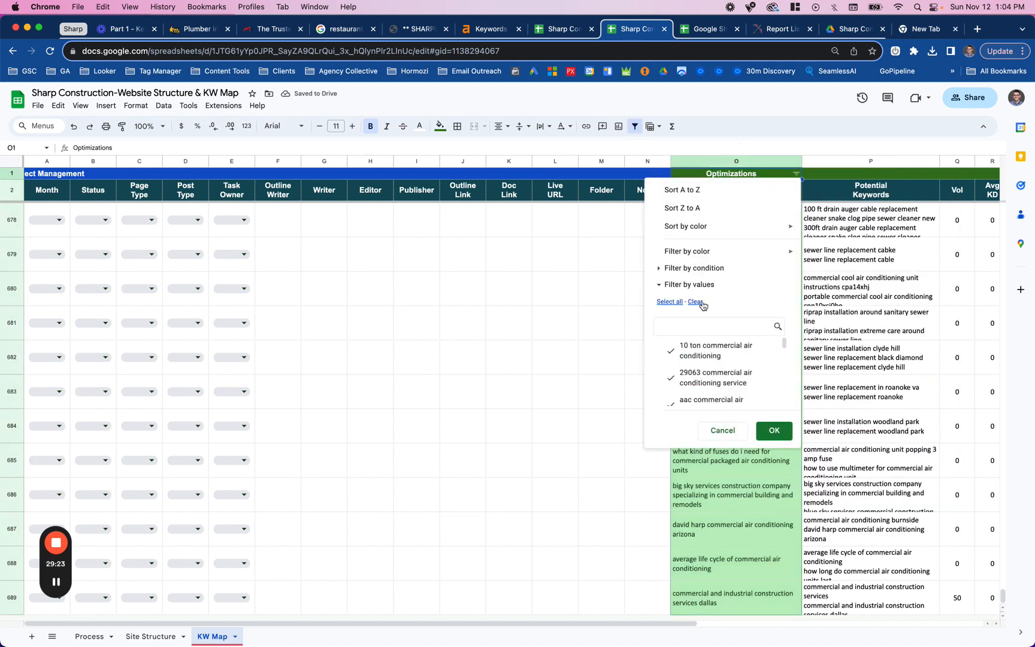
key(super+v)
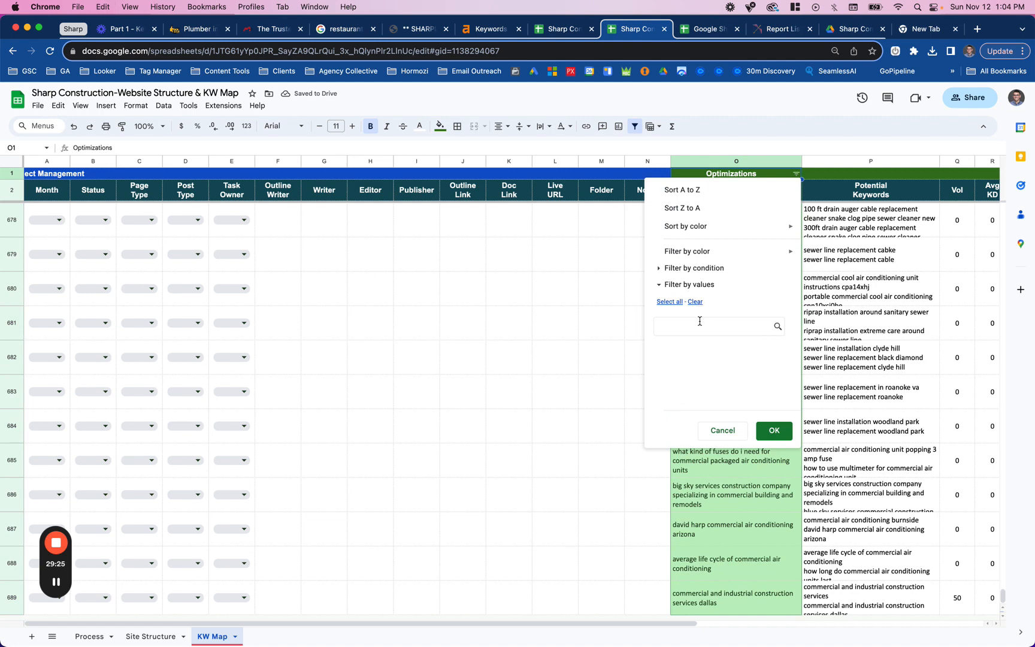
key(super+a)
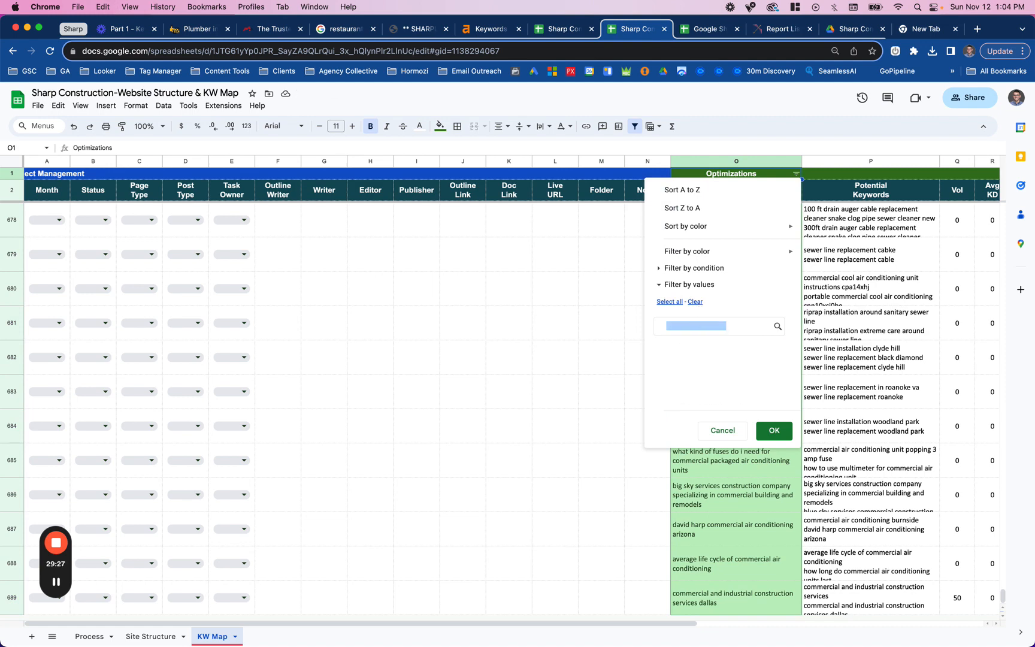
text(commerc)
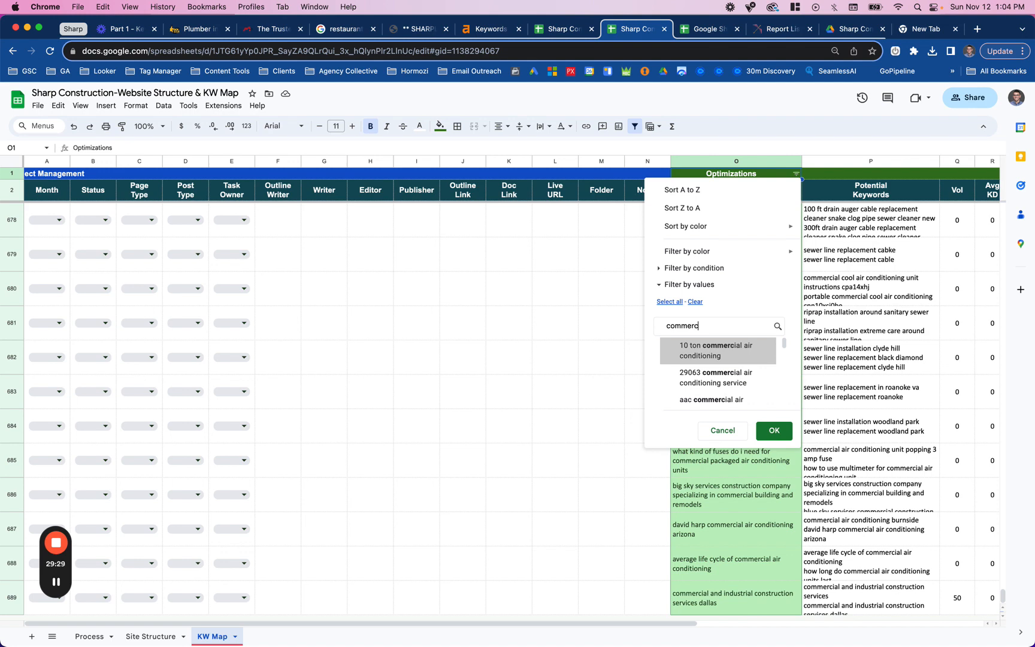
text(ial construction)
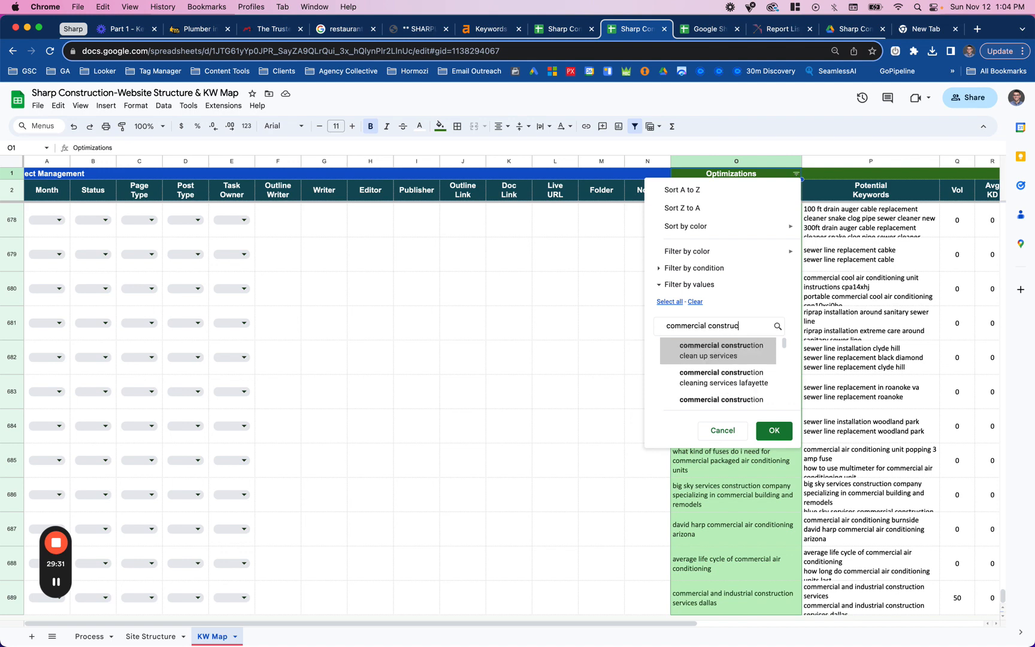
click(670, 302)
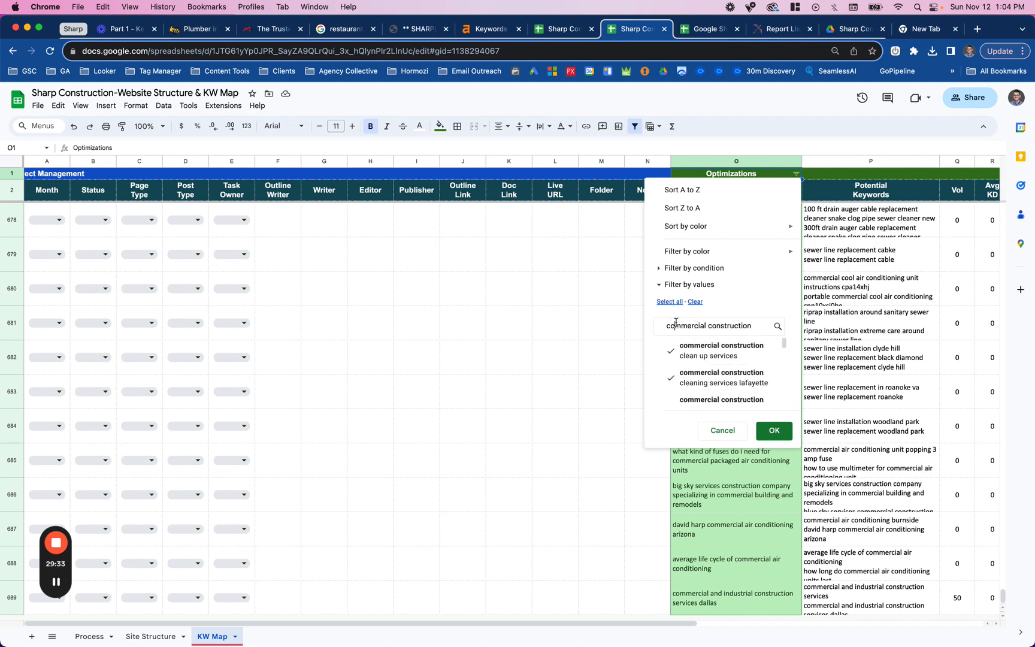
Include the "Page Theme" header value in the column O filter selection and apply the filter.
triple_click(671, 325)
text(page)
click(683, 345)
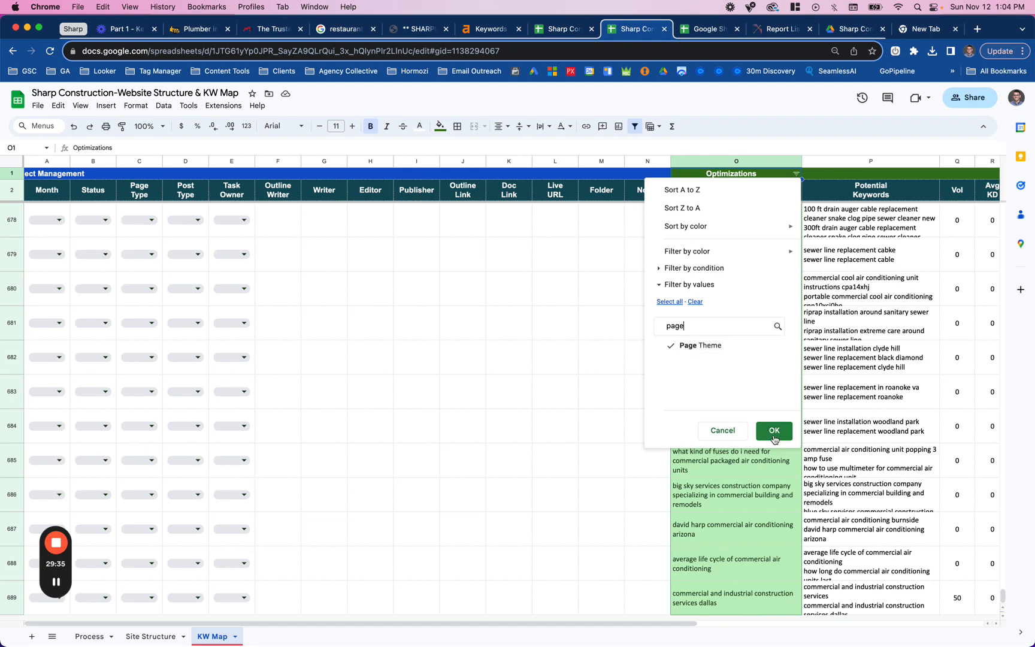
click(773, 431)
scroll(773, 435, up, 10)
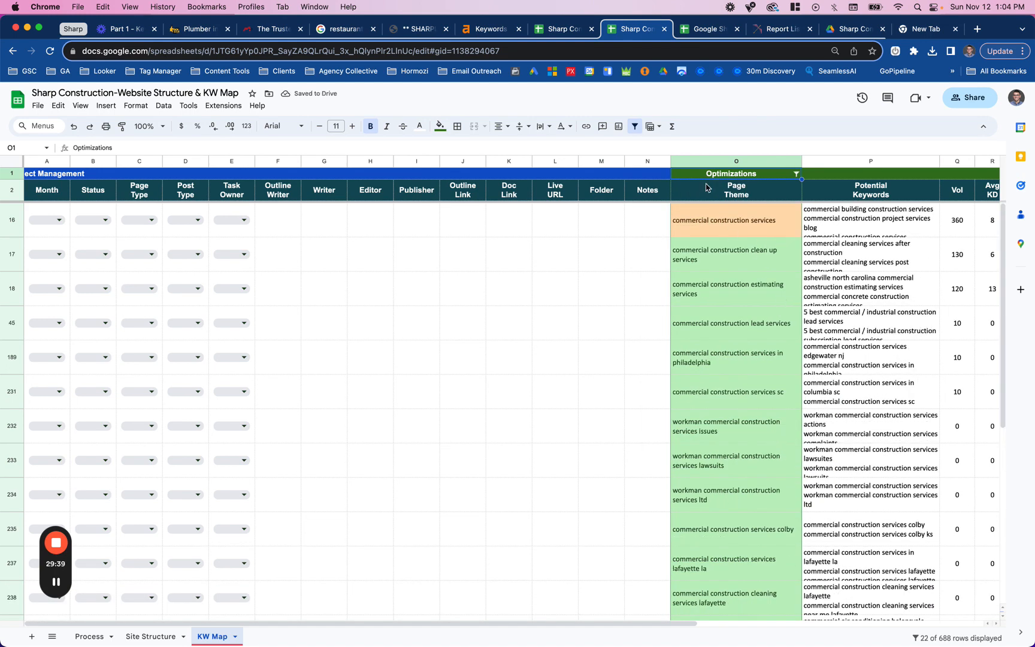
Hide columns F through N, from Outline Writer to Notes.
drag(652, 162, 277, 166)
right_click(277, 167)
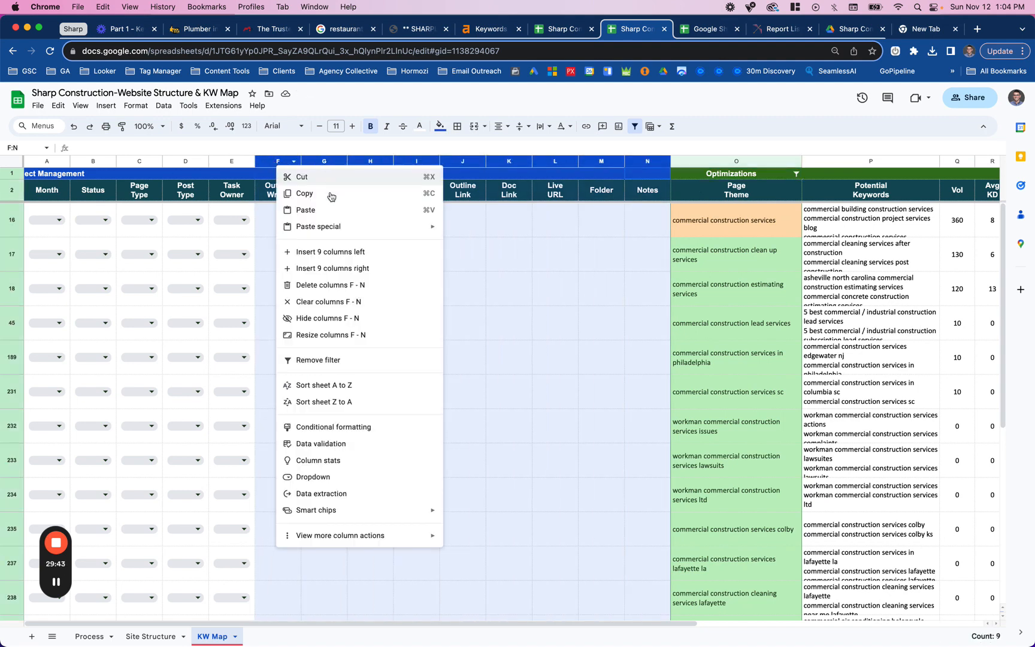
click(331, 318)
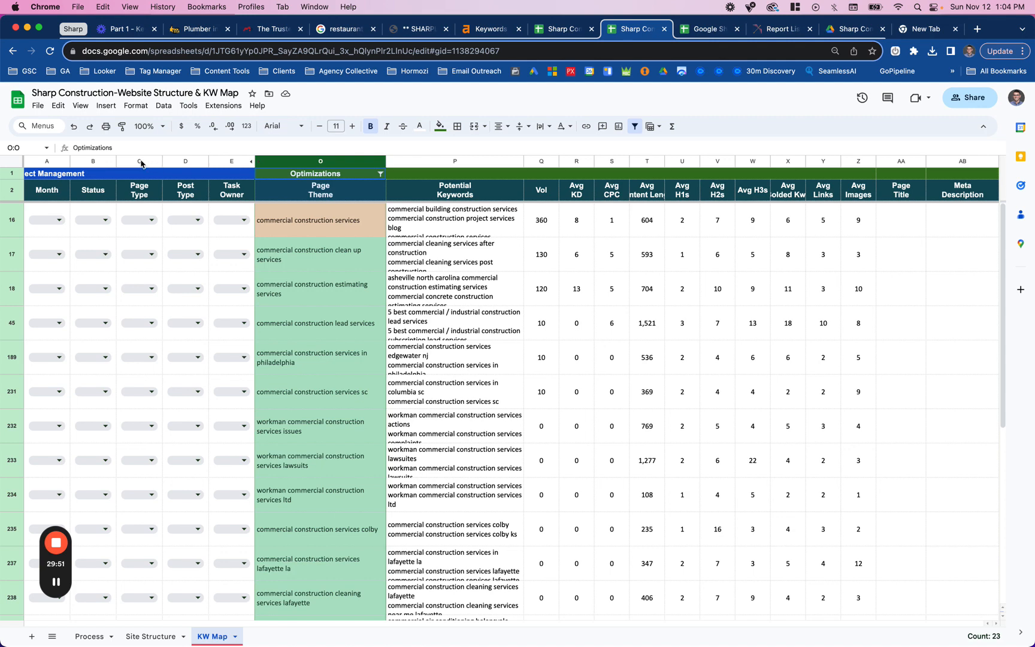
Insert a column between Post Type and Task Owner and clear the dropdowns from it down to row 666.
right_click(184, 165)
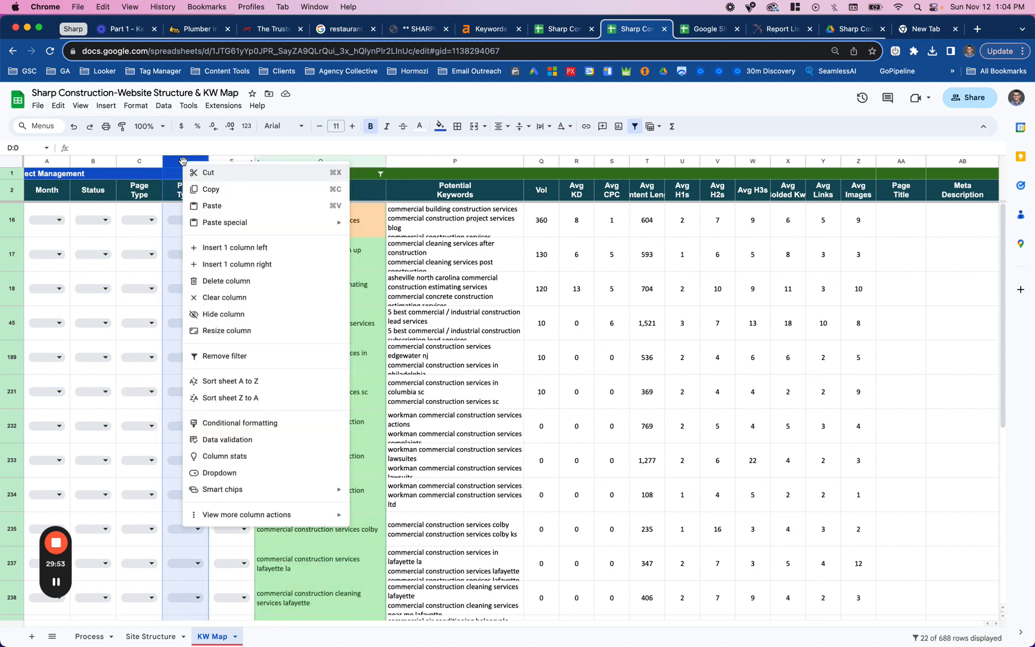
click(234, 265)
click(232, 197)
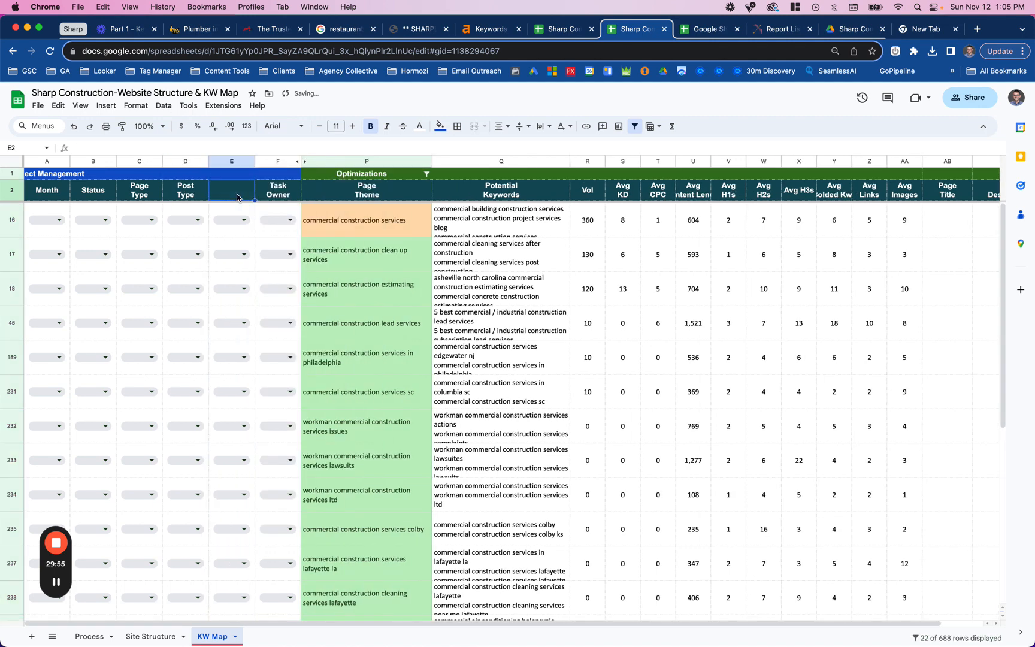
key(super+shift+Down)
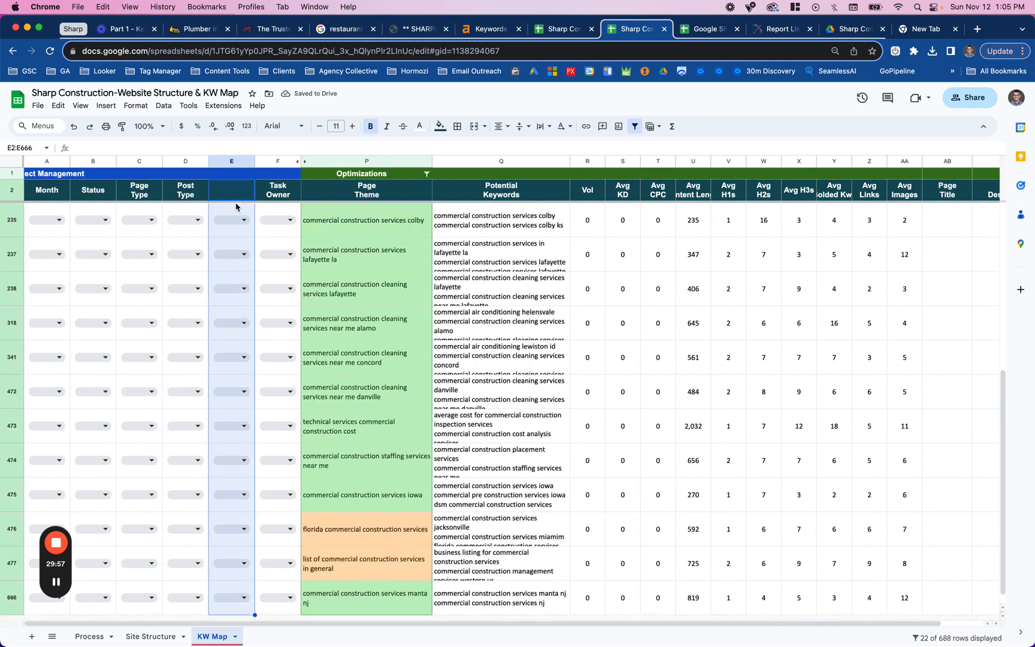
key(Delete)
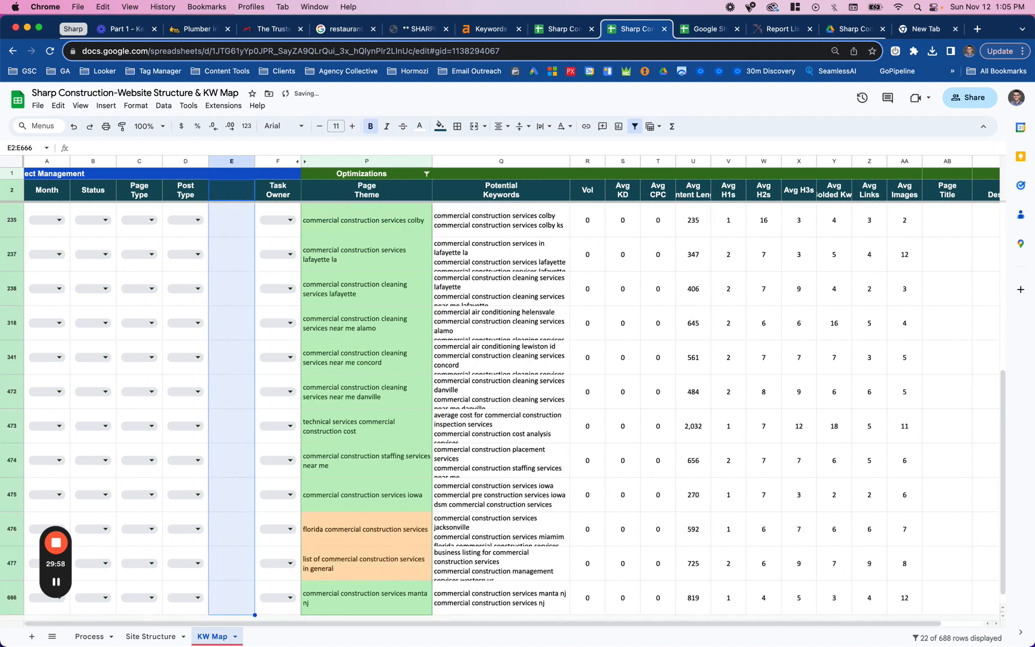
Enter "Folder" as the header of the new column E in row 2.
click(232, 197)
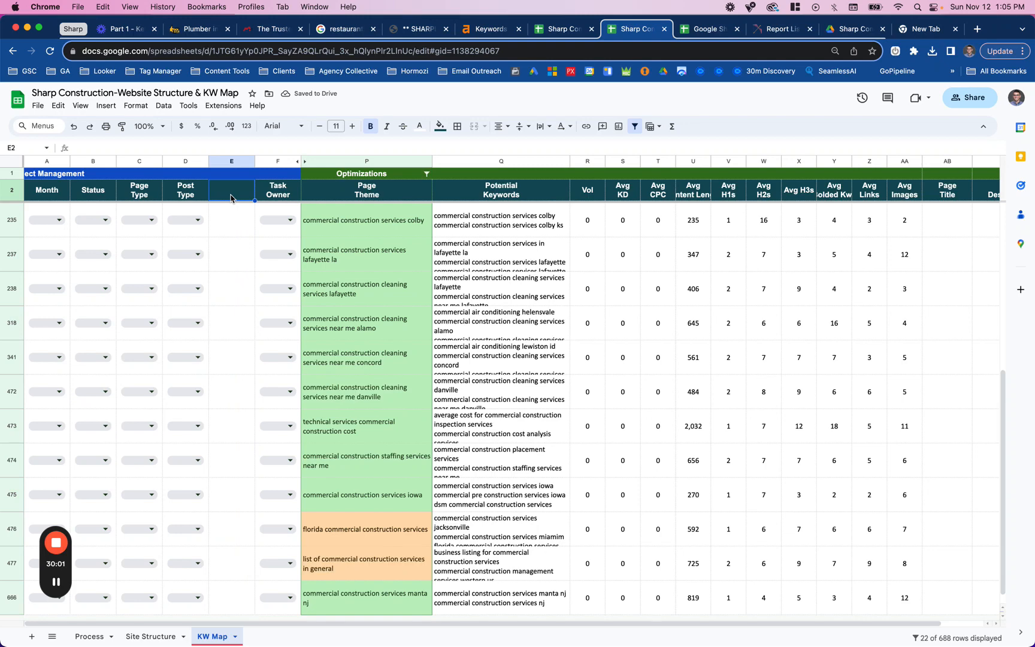
text(Folder)
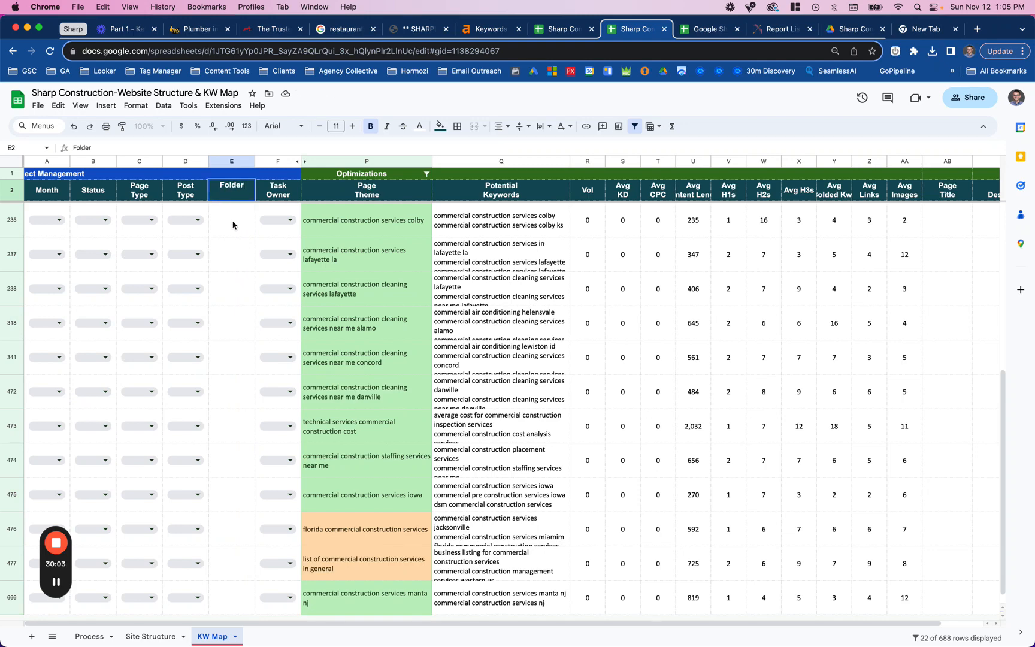
key(Return)
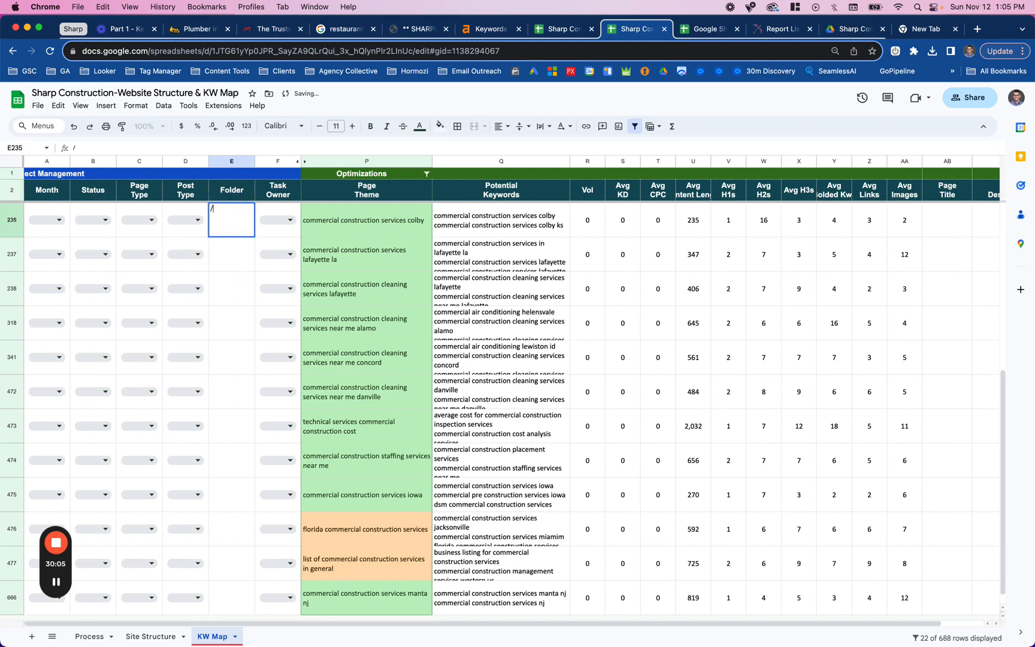
For the "commercial construction services colby" row, enter "/" as the folder and set Page Type to New and Post Type to Page.
text(/)
click(239, 258)
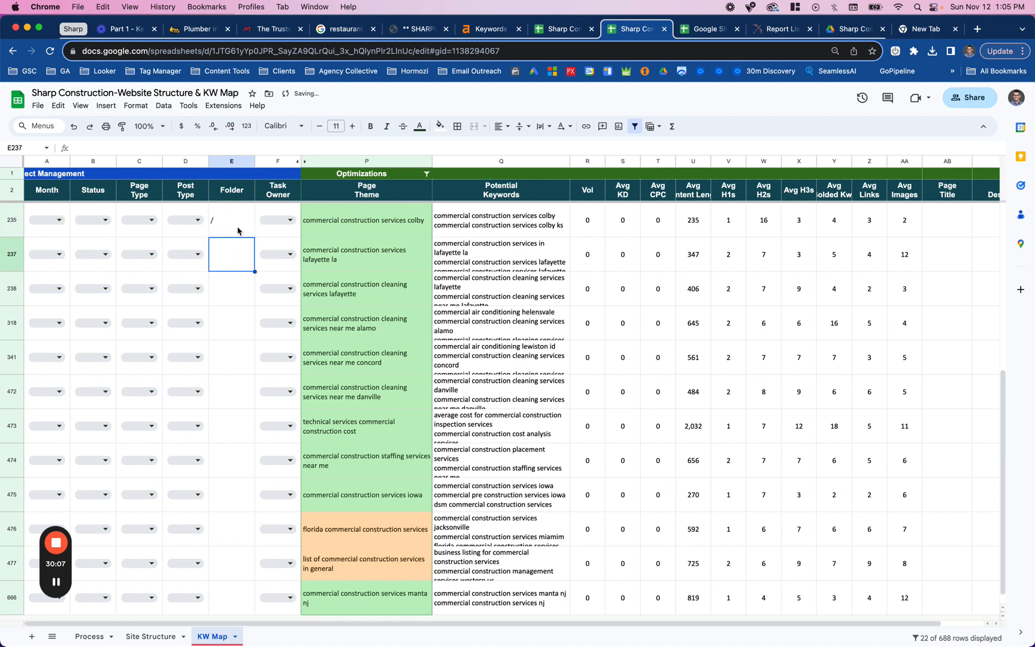
click(238, 231)
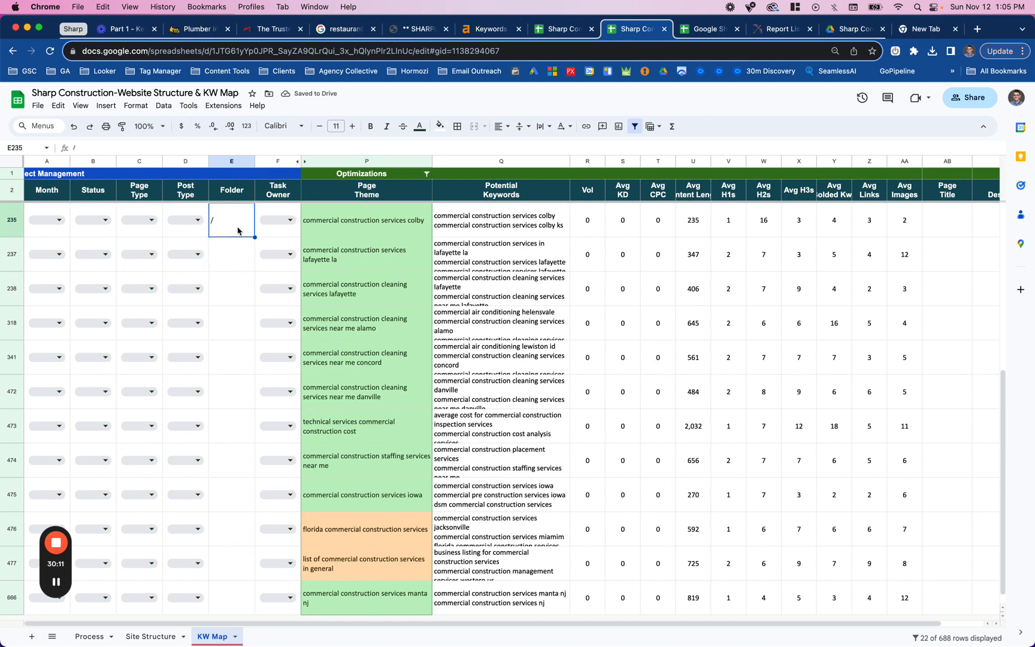
click(152, 220)
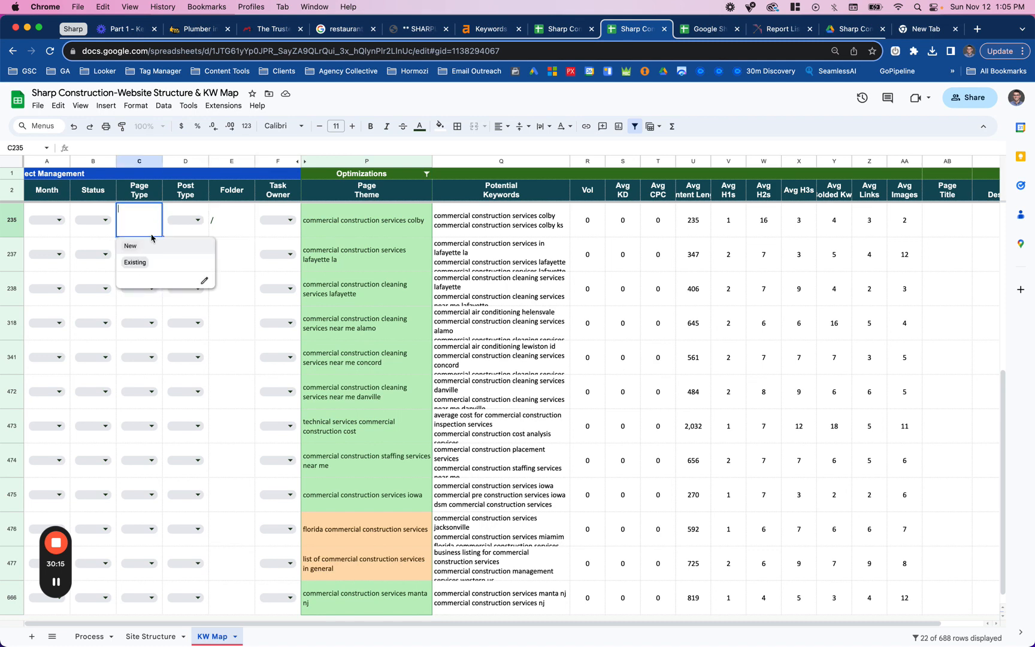
click(144, 251)
click(180, 223)
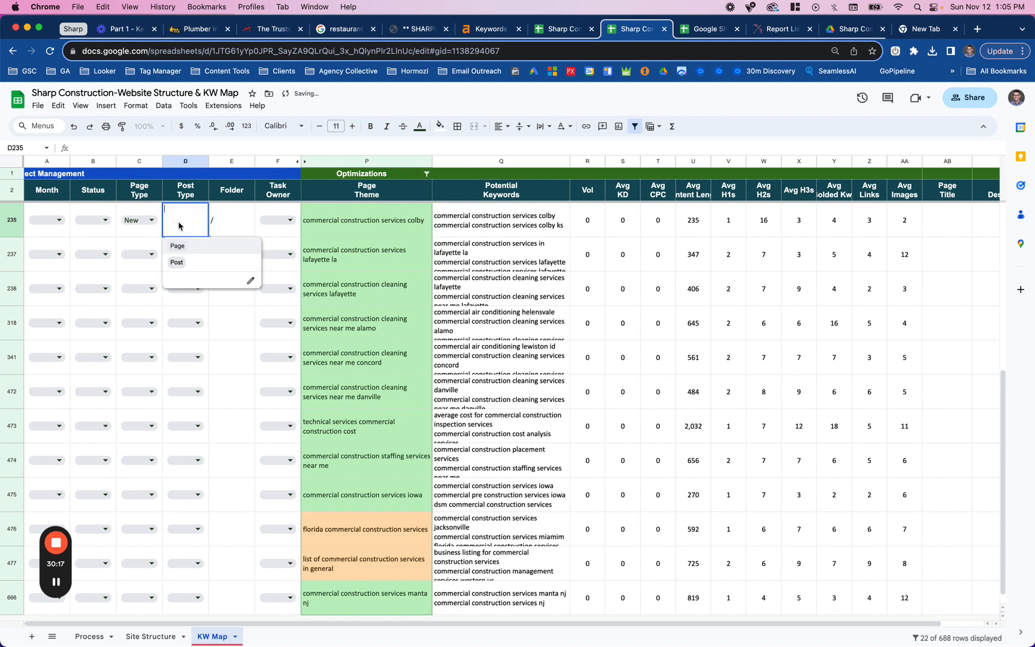
click(179, 245)
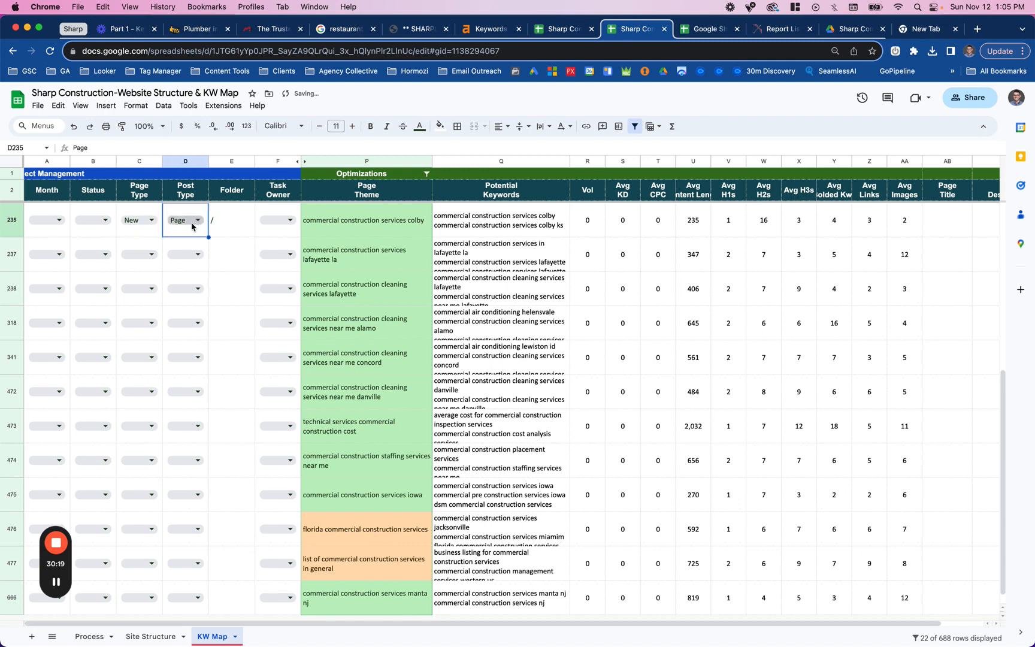
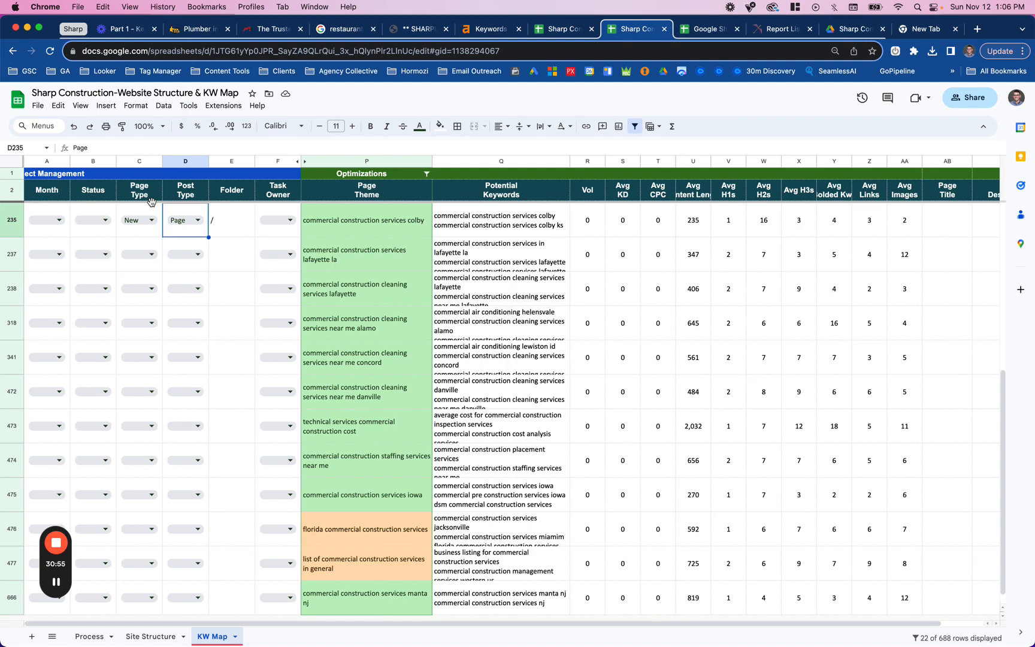
Open clickup.com in the blank browser tab.
click(948, 34)
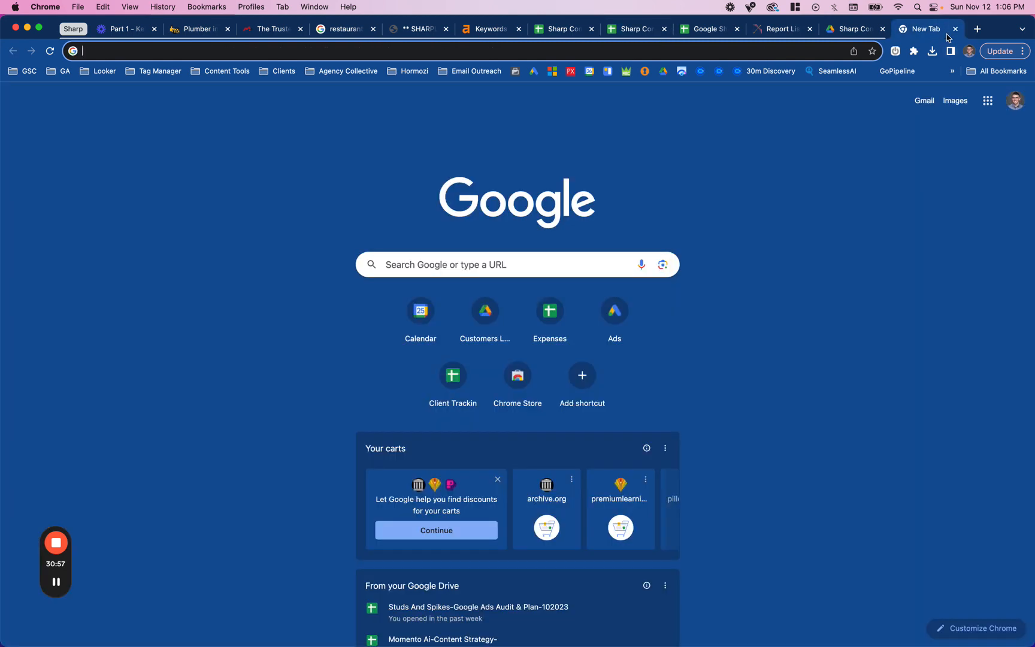
click(758, 58)
text(click)
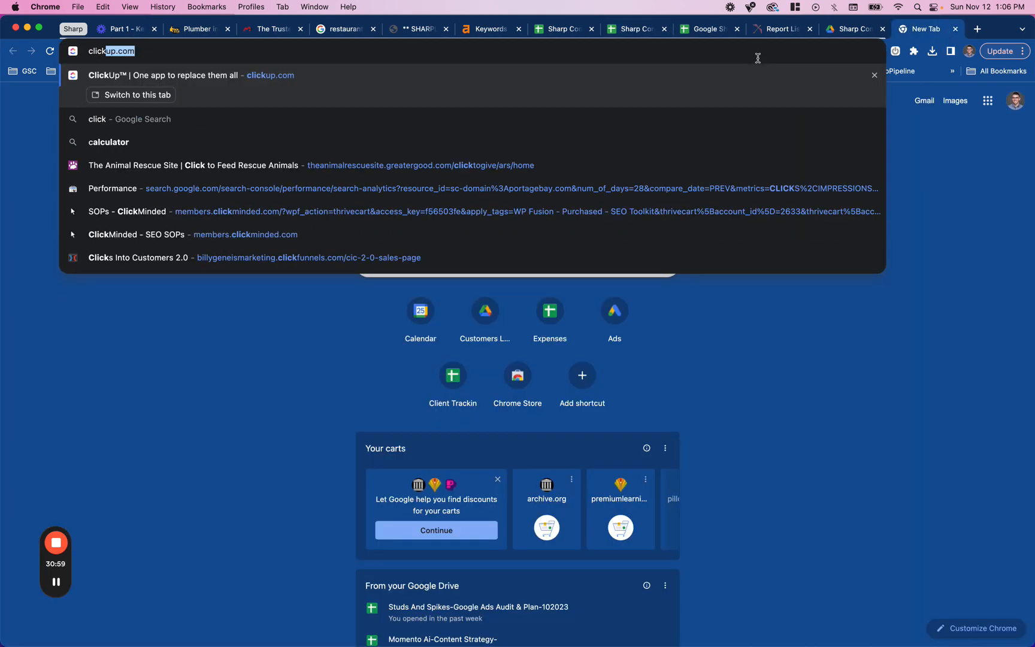
key(Return)
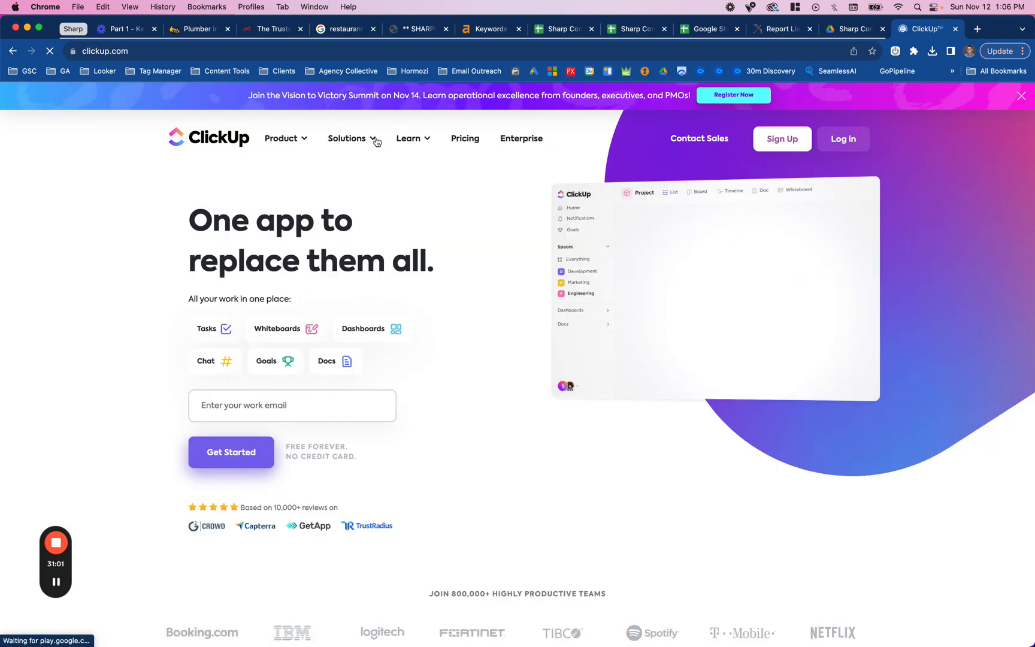
Examine ClickUp's product and solutions overviews, then close the site and return to the KW Map sheet.
mouse_move(294, 142)
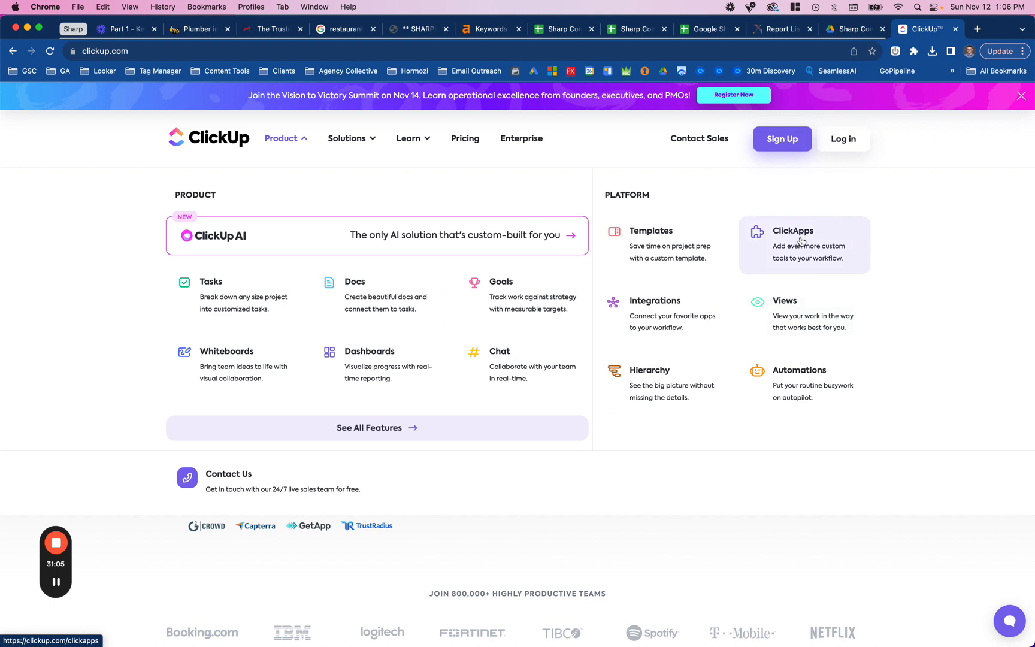
mouse_move(375, 141)
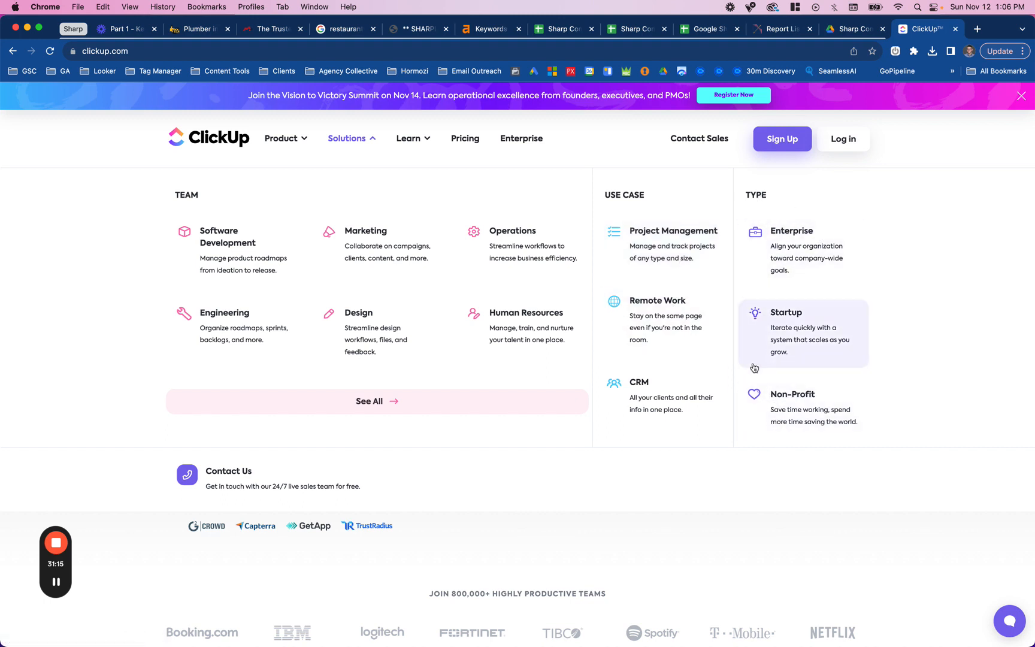
mouse_move(420, 148)
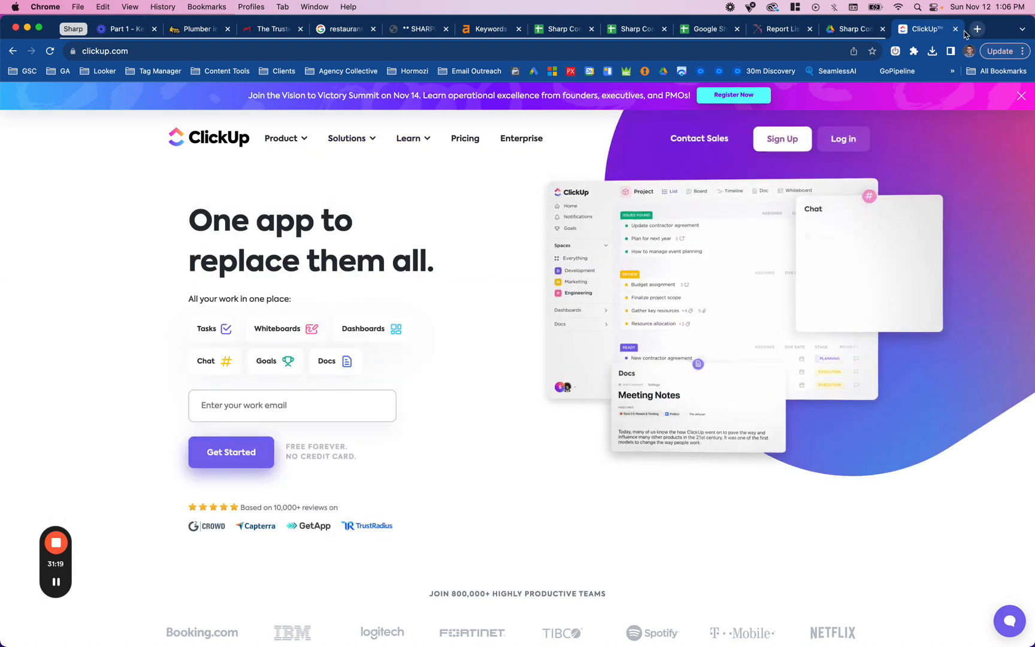
key(super+w)
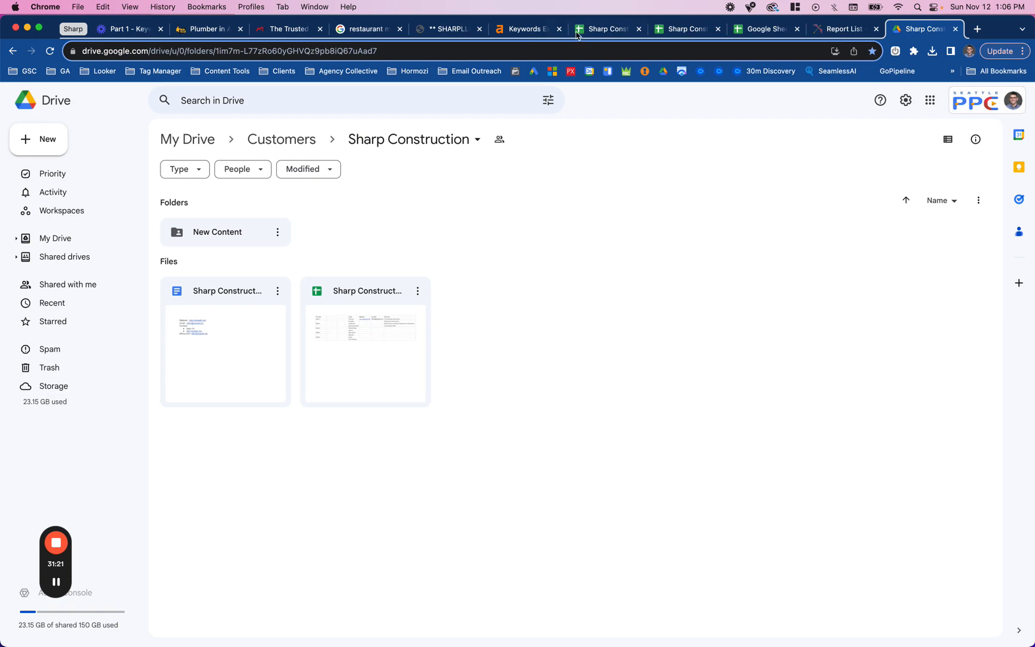
click(687, 28)
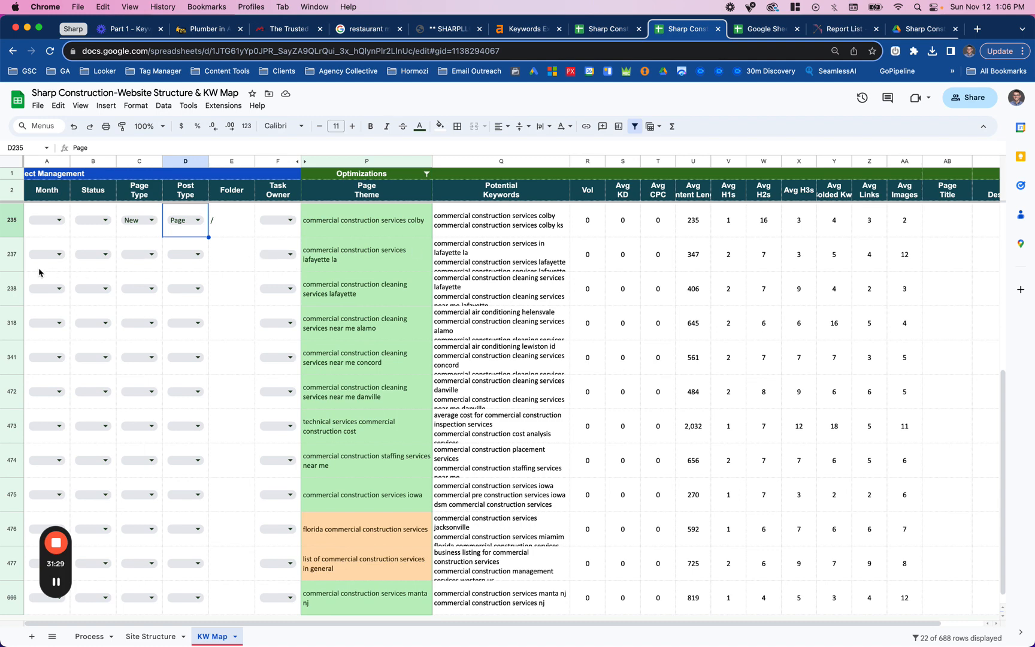
drag(12, 260, 2, 398)
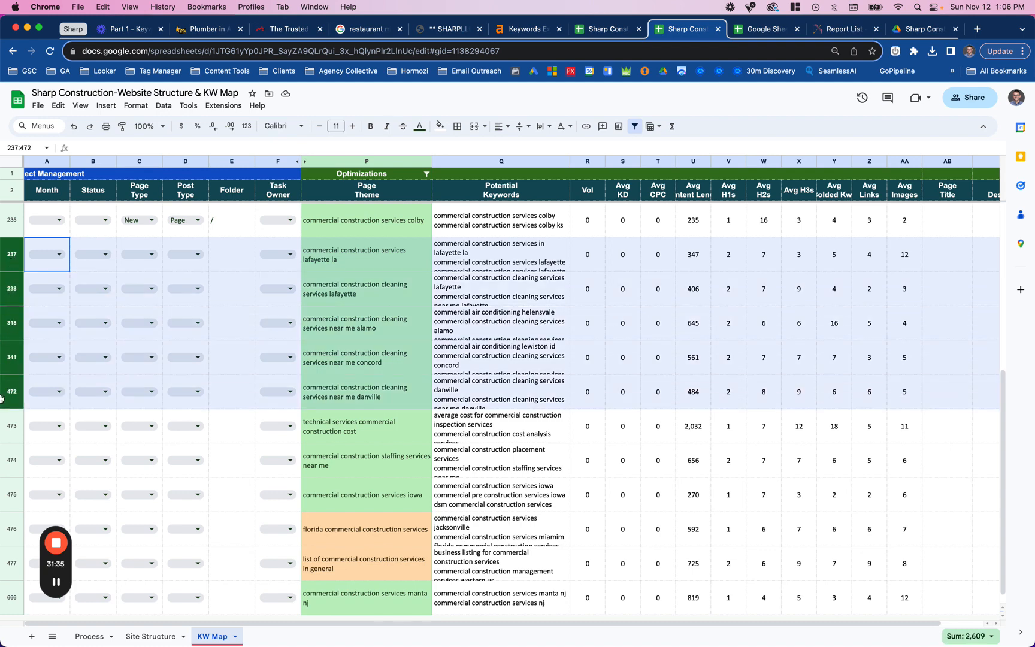
right_click(12, 394)
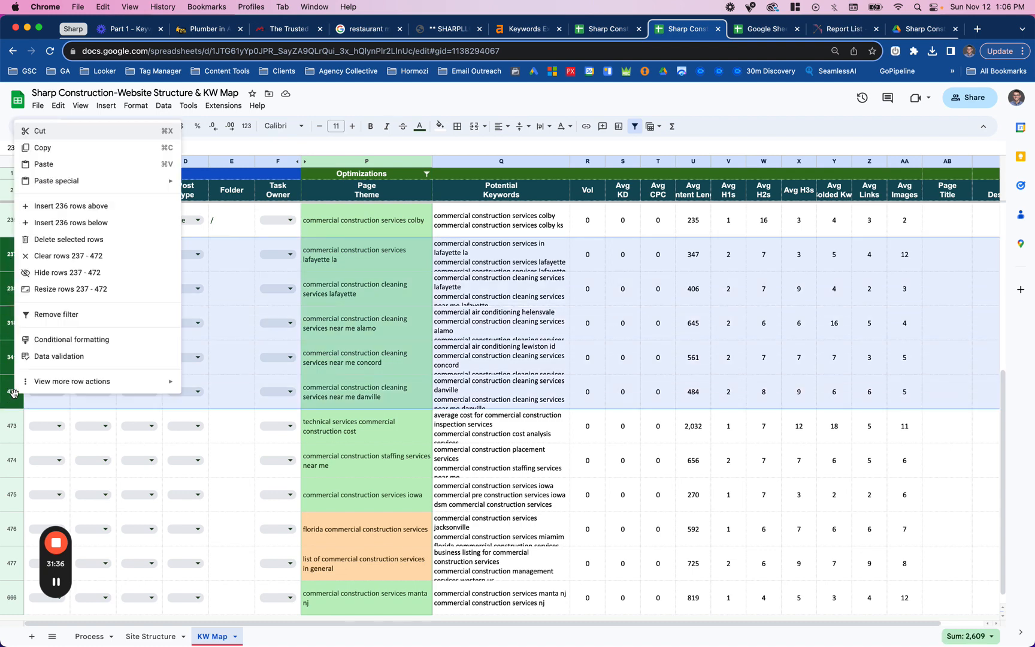
click(70, 239)
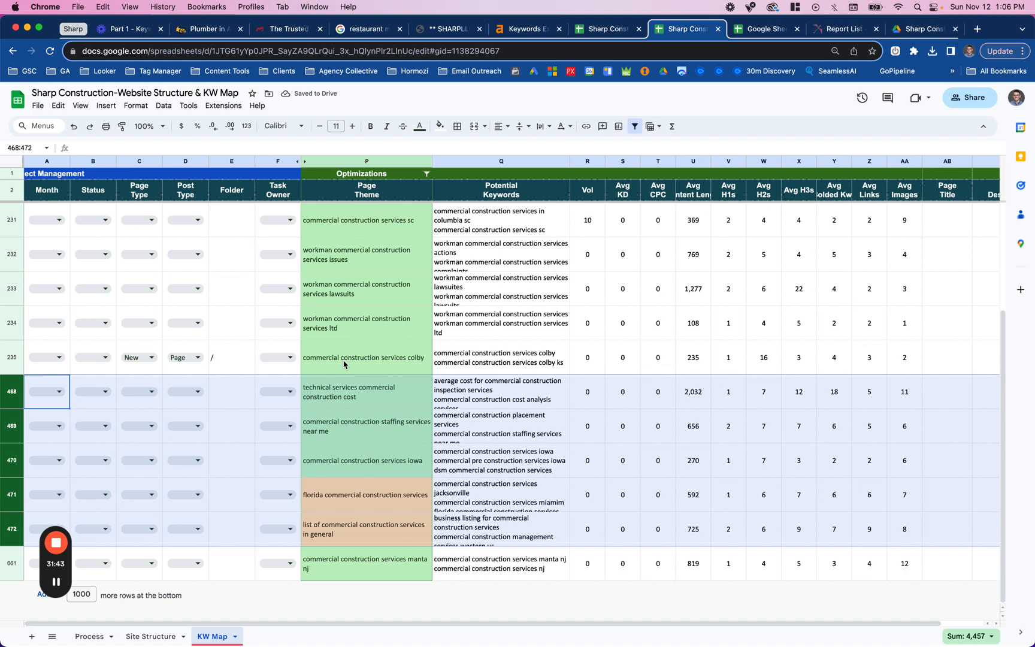
key(super+z)
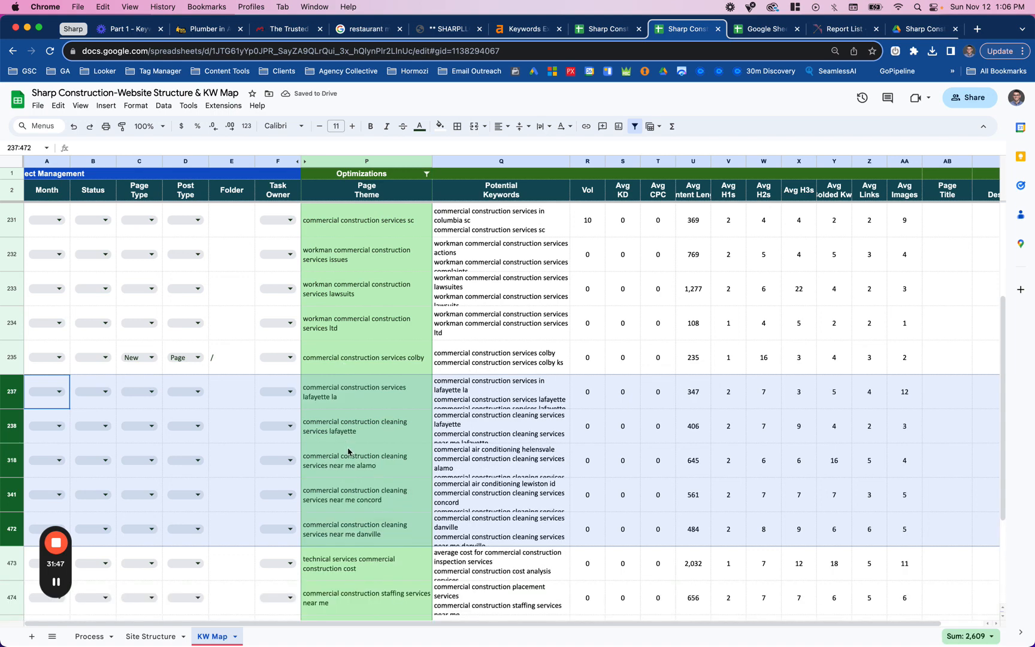
Examine the full page theme and potential keywords of the "commercial construction services lafayette la" row and the page themes around it.
click(343, 393)
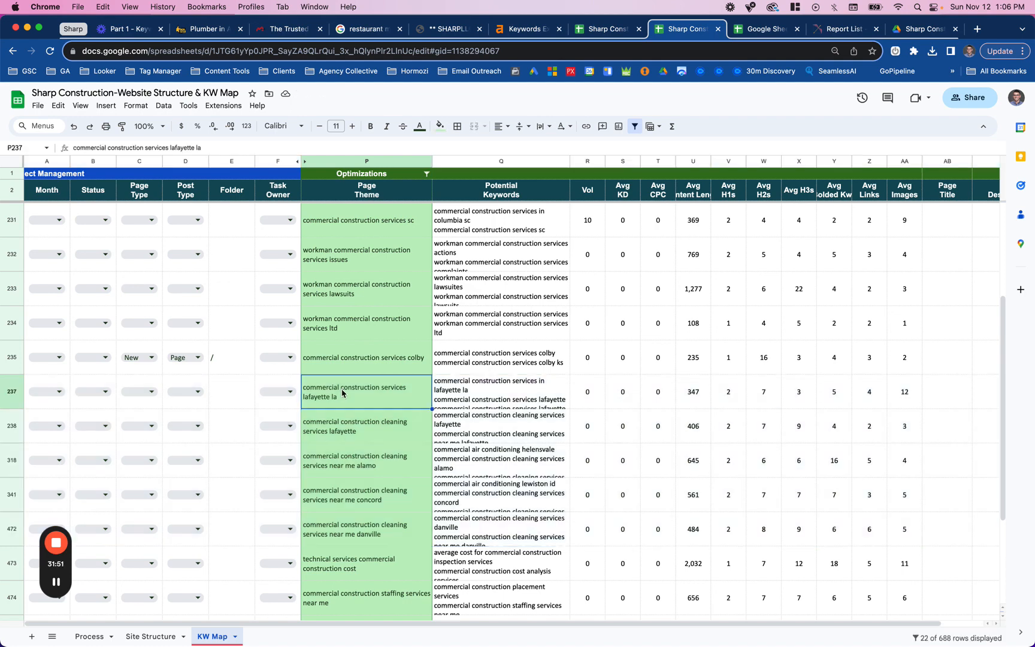
double_click(458, 390)
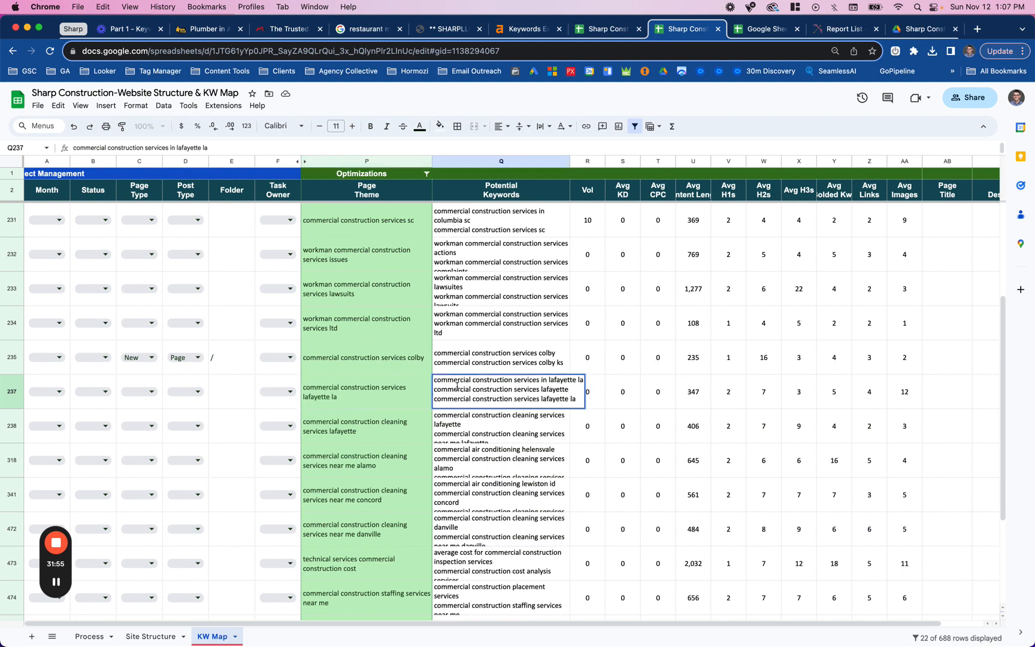
double_click(399, 393)
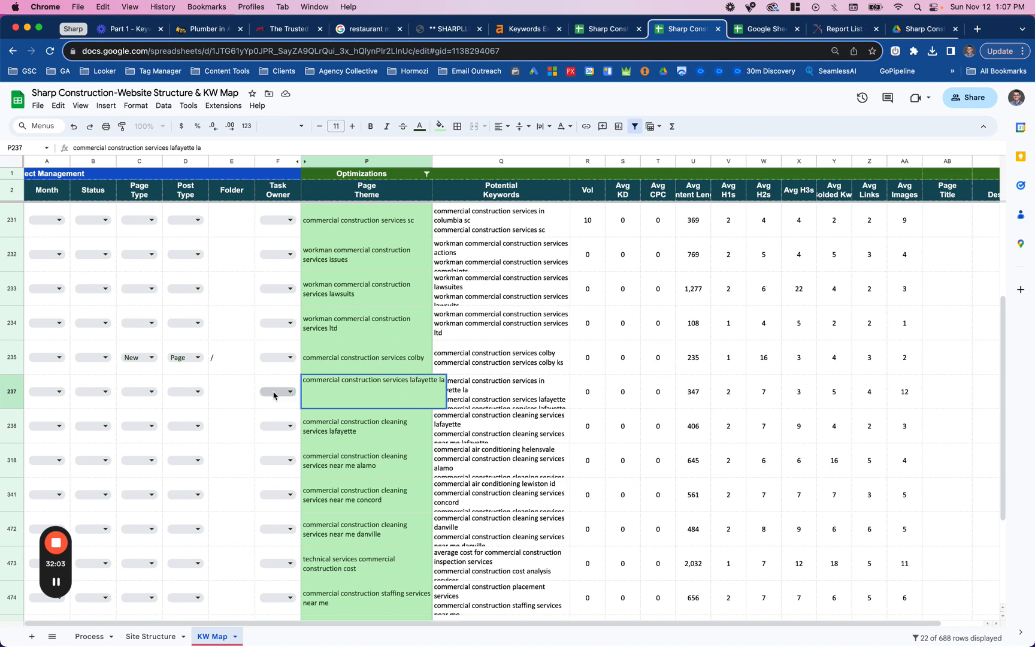
click(246, 395)
click(385, 398)
double_click(385, 399)
click(402, 414)
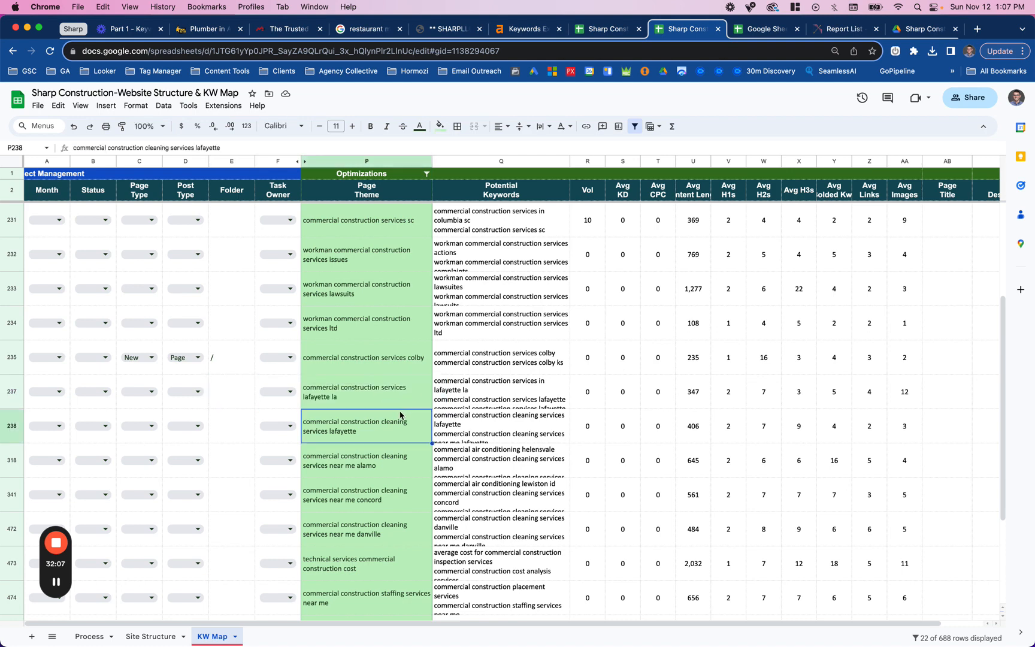
key(super+f)
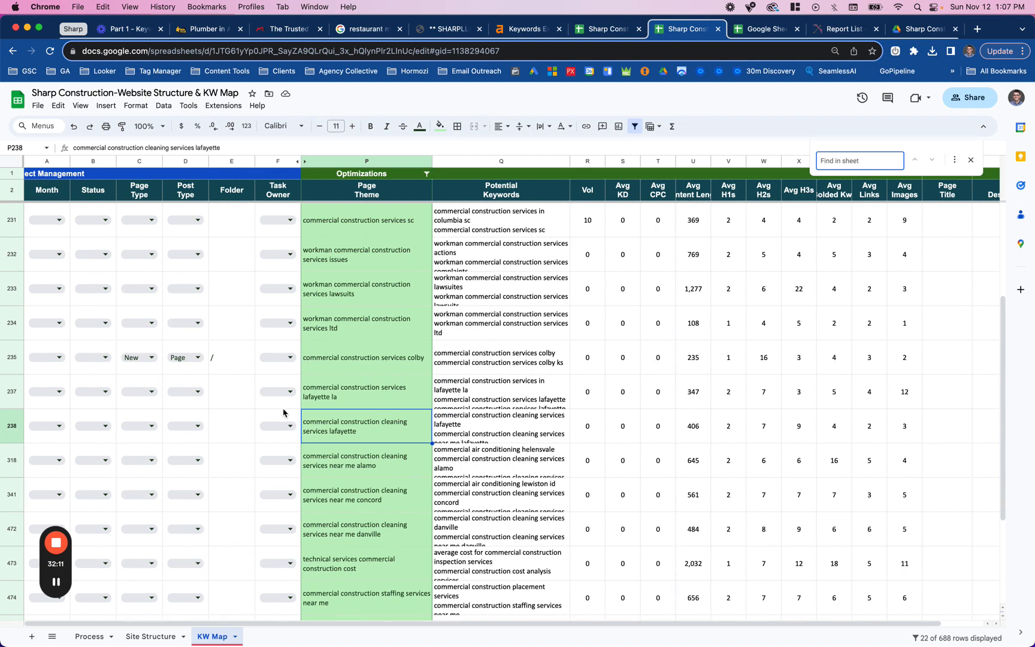
scroll(224, 421, down, 5)
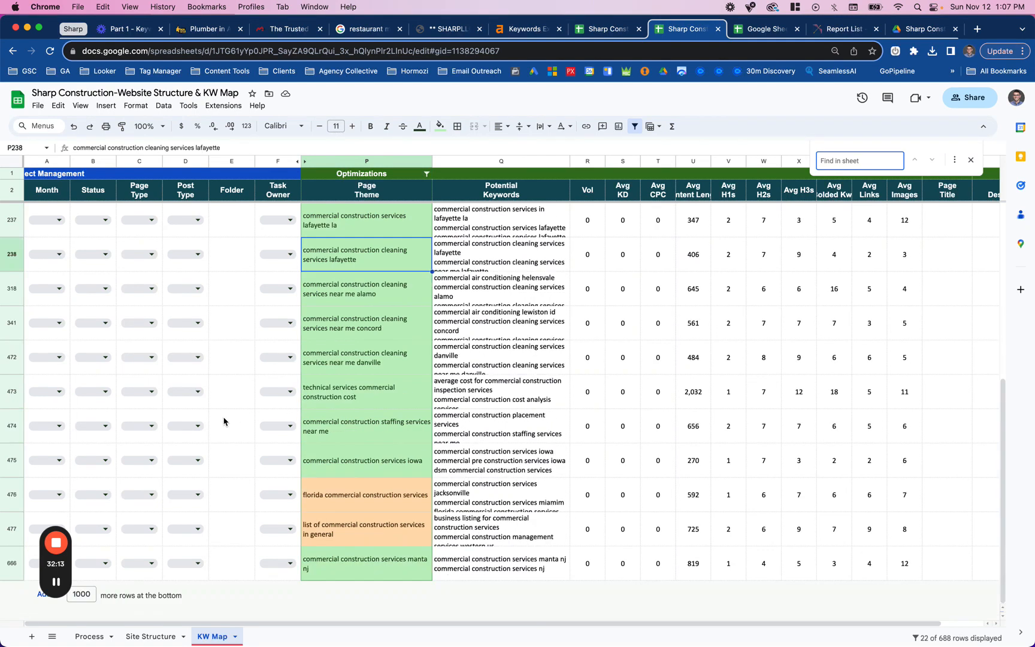
scroll(224, 421, up, 1)
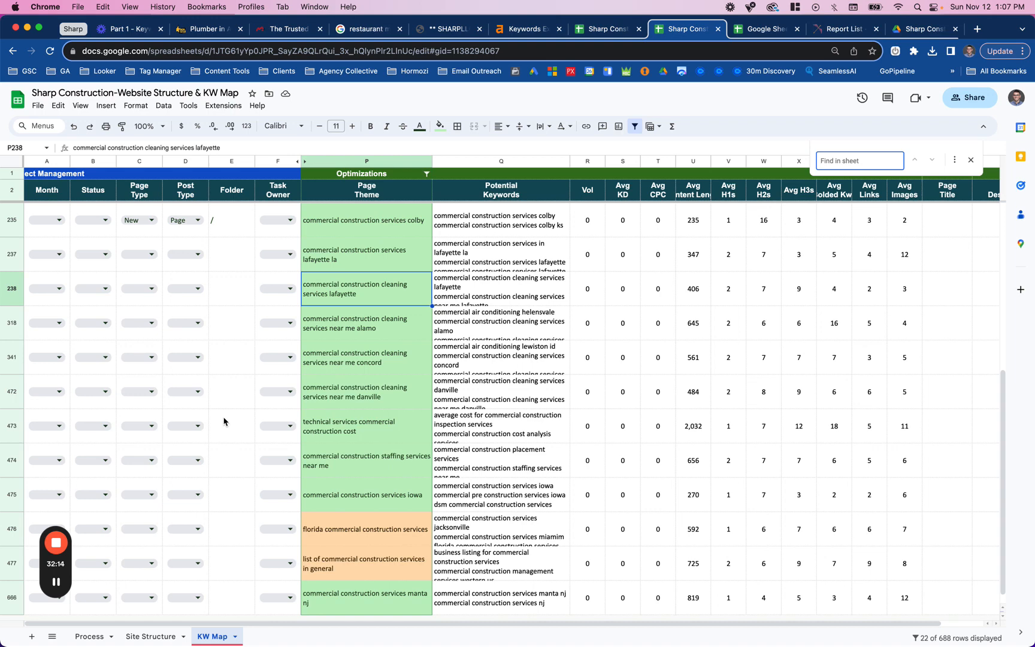
Copy the service name "Restaurant construction" from the Process sheet.
click(89, 636)
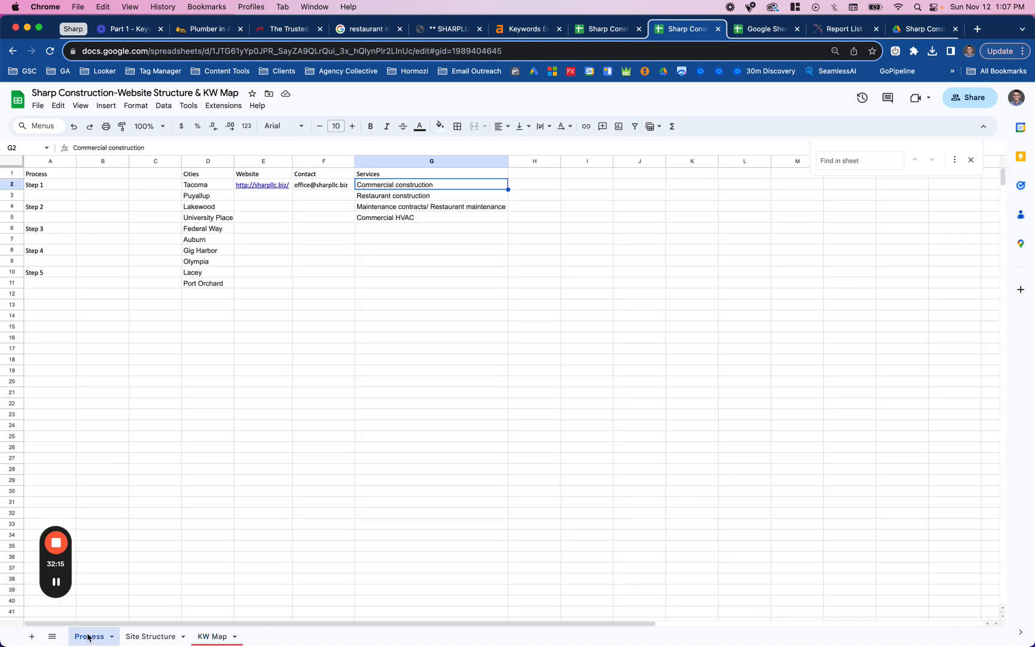
click(417, 198)
key(ctrl+c)
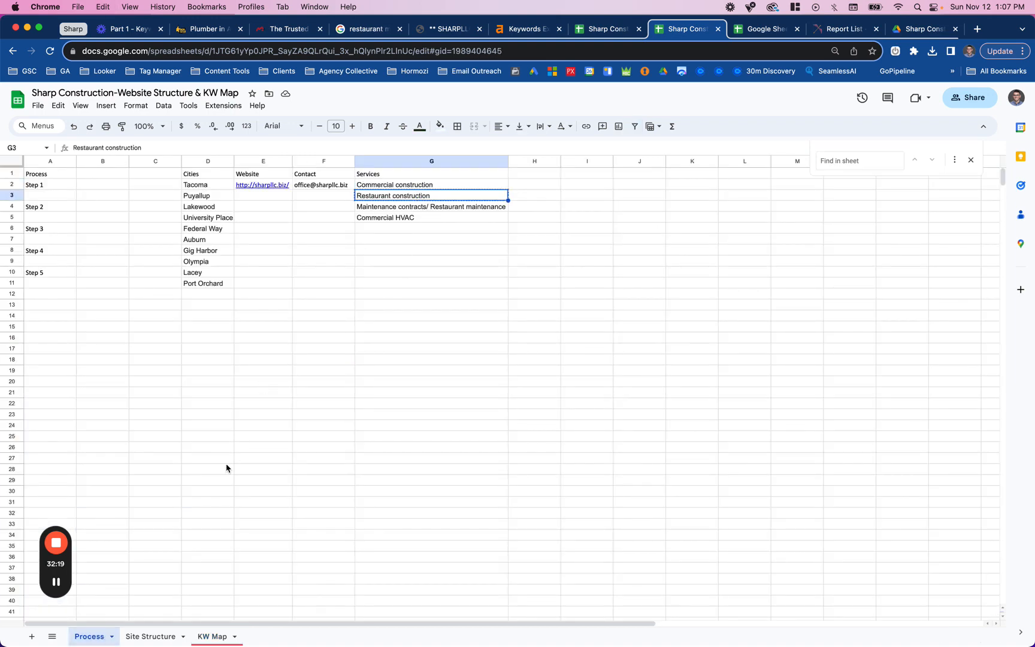
Filter the KW Map's Page Theme column to all values matching "Restaurant", replacing the commercial construction selection.
click(197, 637)
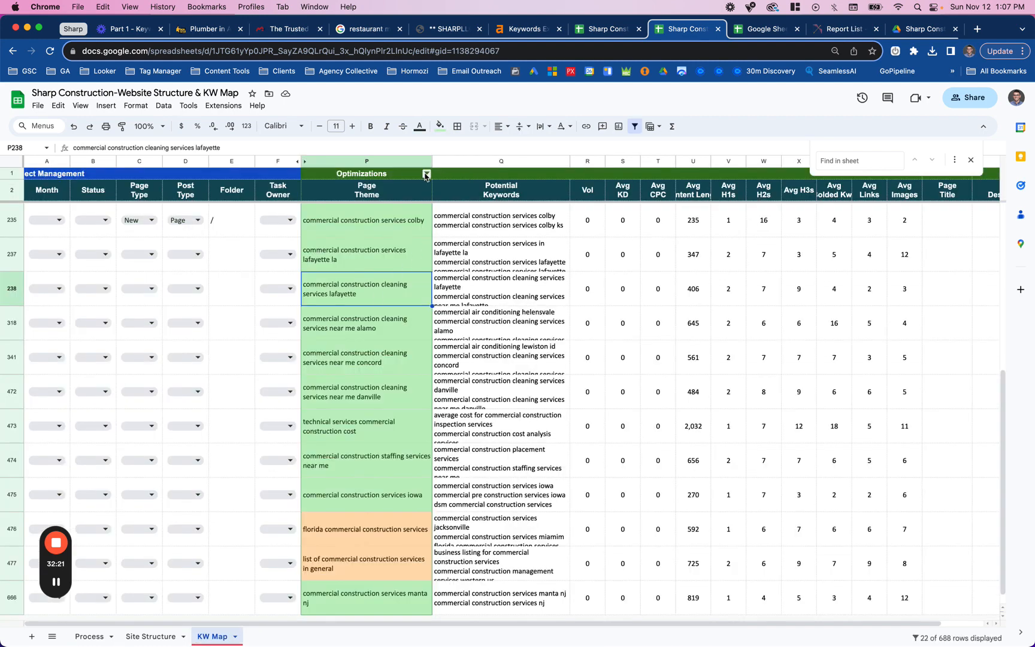
click(426, 174)
click(325, 301)
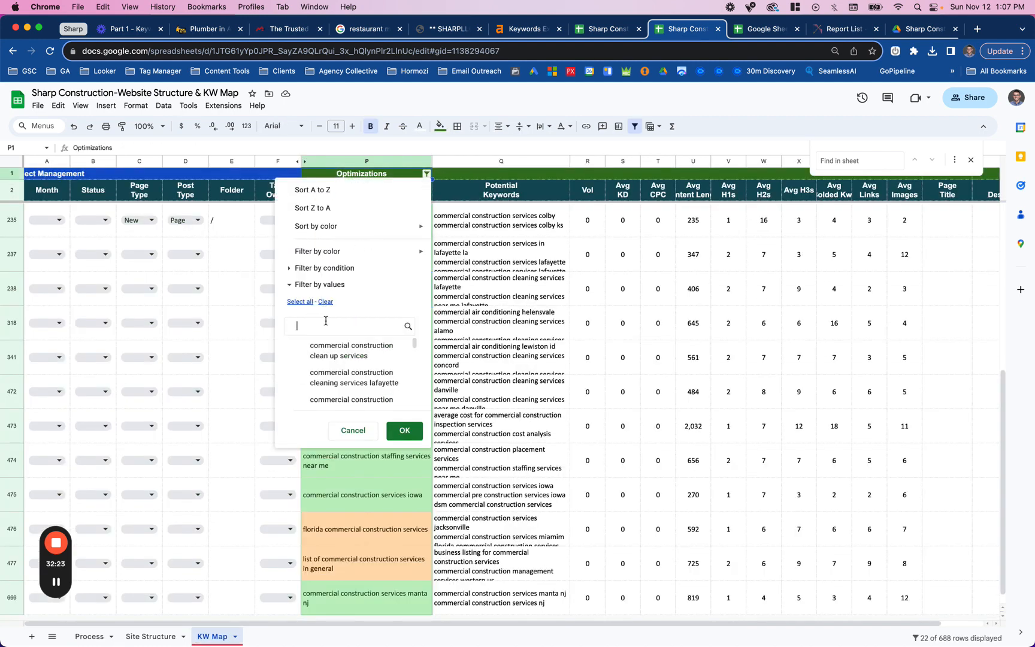
key(super+v)
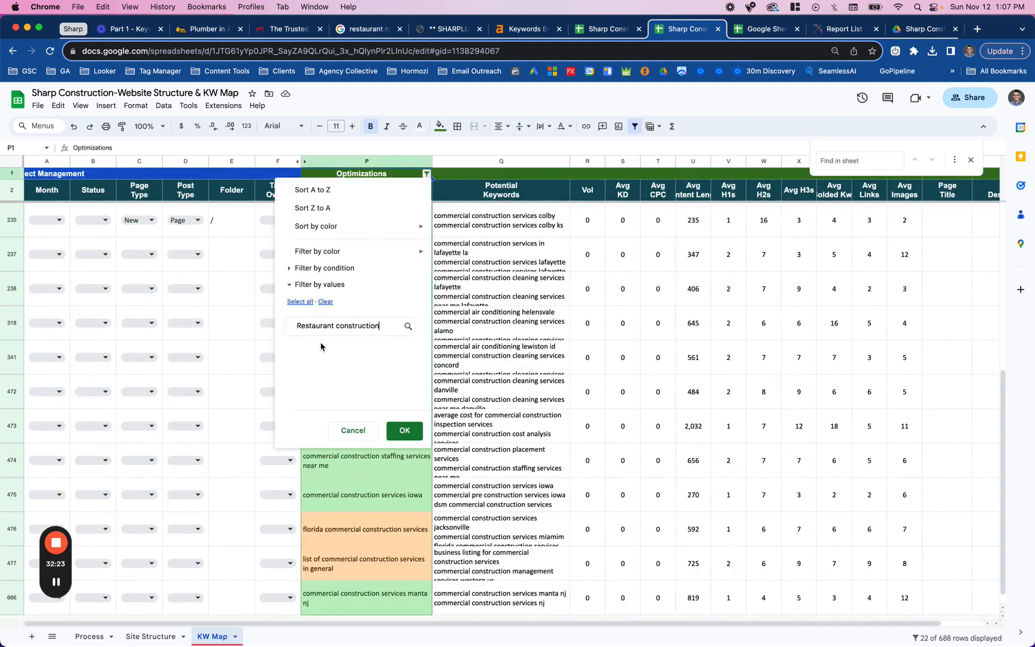
double_click(351, 326)
key(BackSpace)
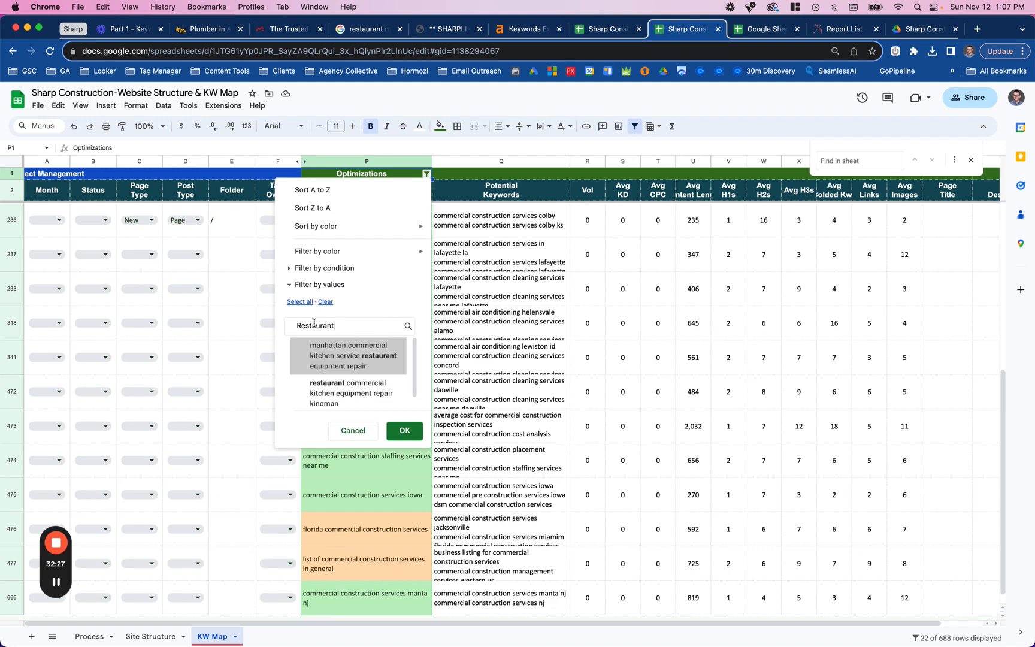
click(309, 302)
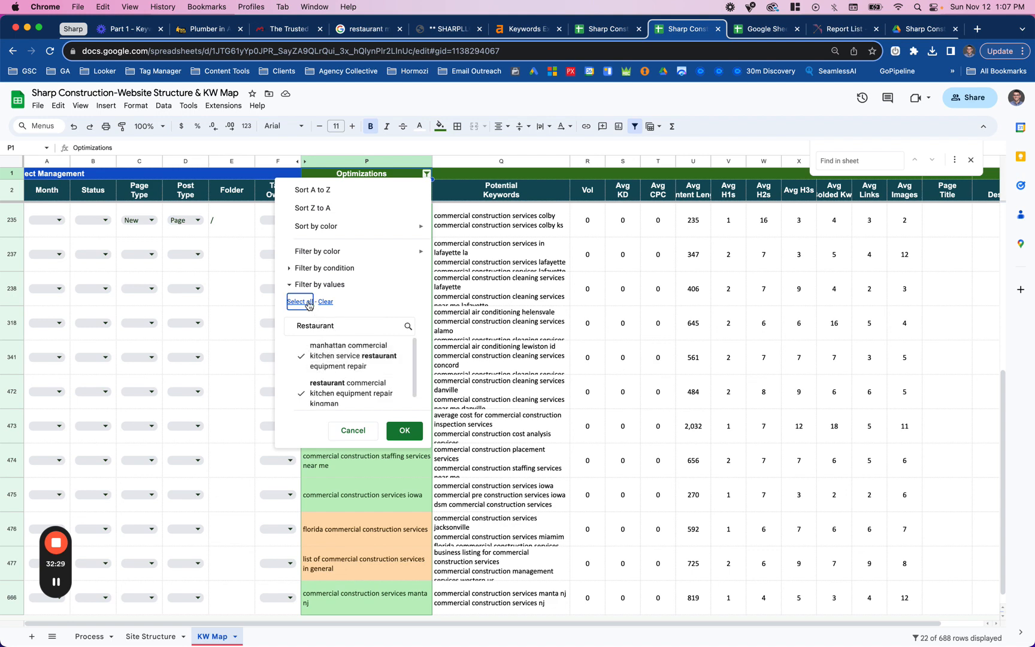
click(401, 432)
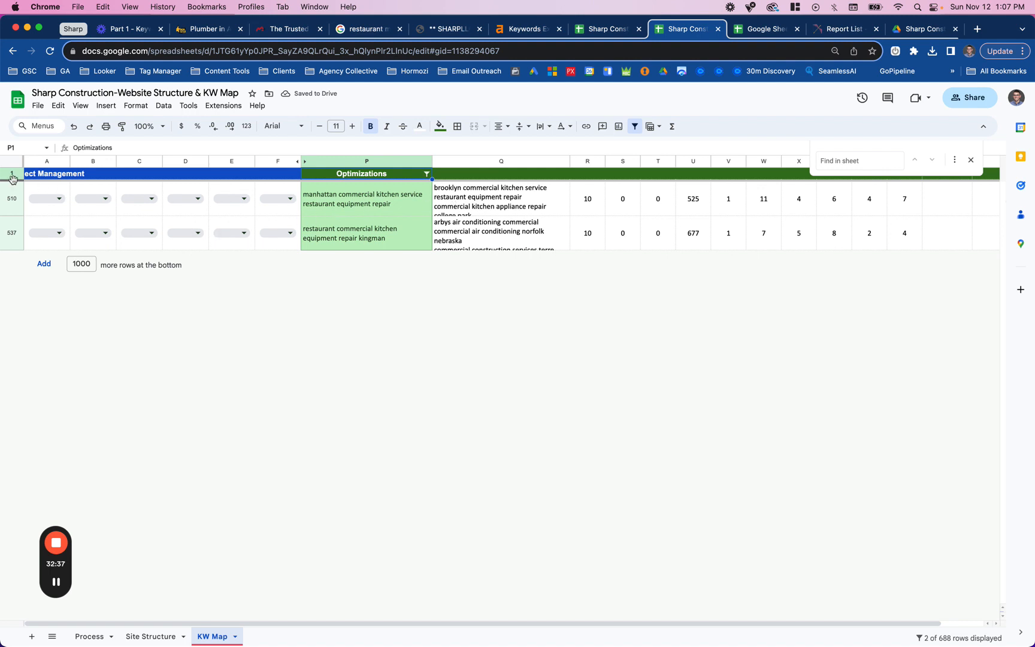
Delete the two filtered restaurant equipment repair rows, 510 and 537.
click(12, 198)
shift+click(12, 233)
right_click(11, 225)
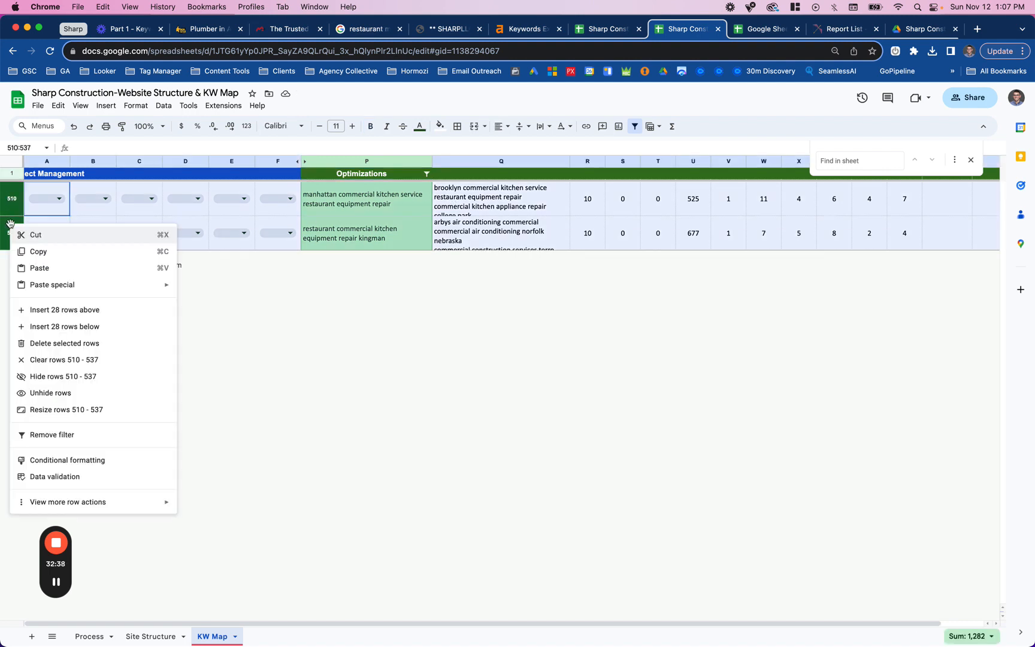
click(52, 346)
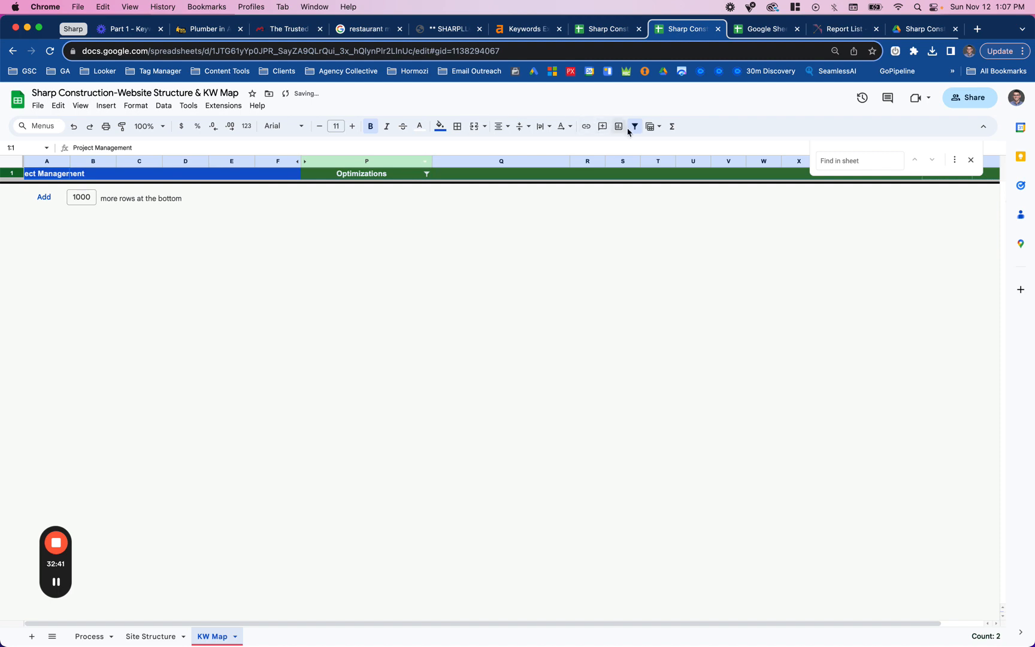
Filter the KW Map's Potential Keywords column to all values containing "restaurant", keeping the Potential Keywords header row selected.
click(501, 161)
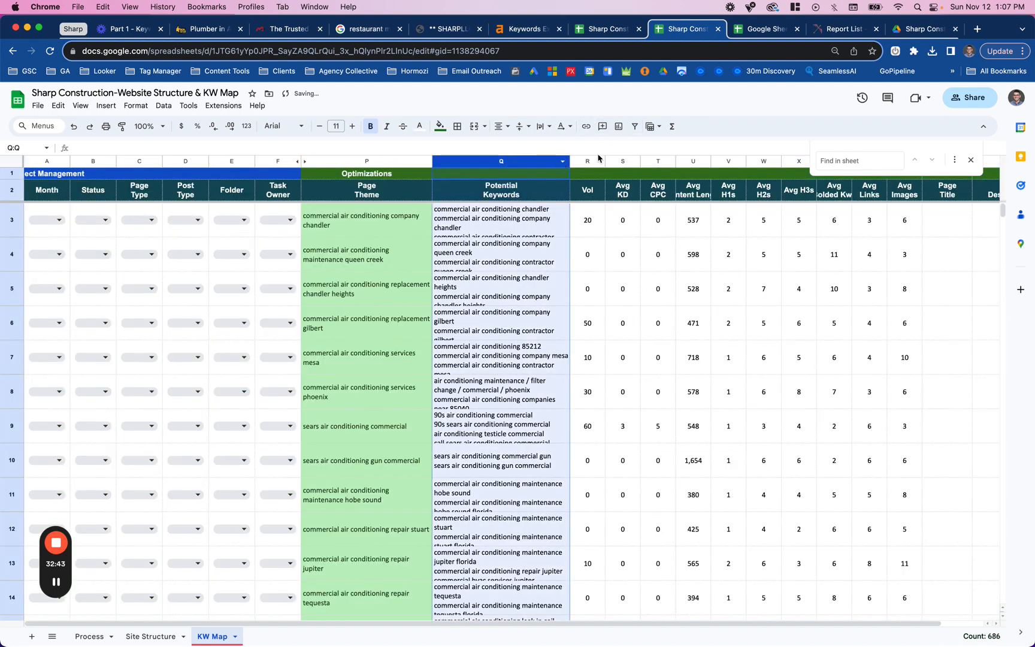
click(635, 125)
click(564, 174)
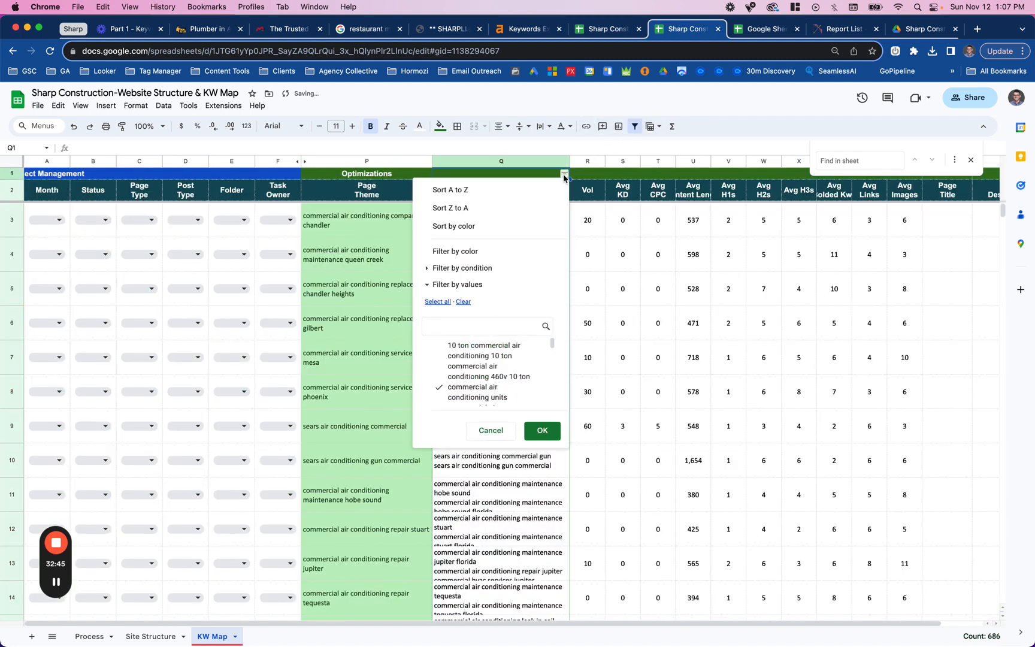
click(464, 302)
click(464, 322)
text(rest)
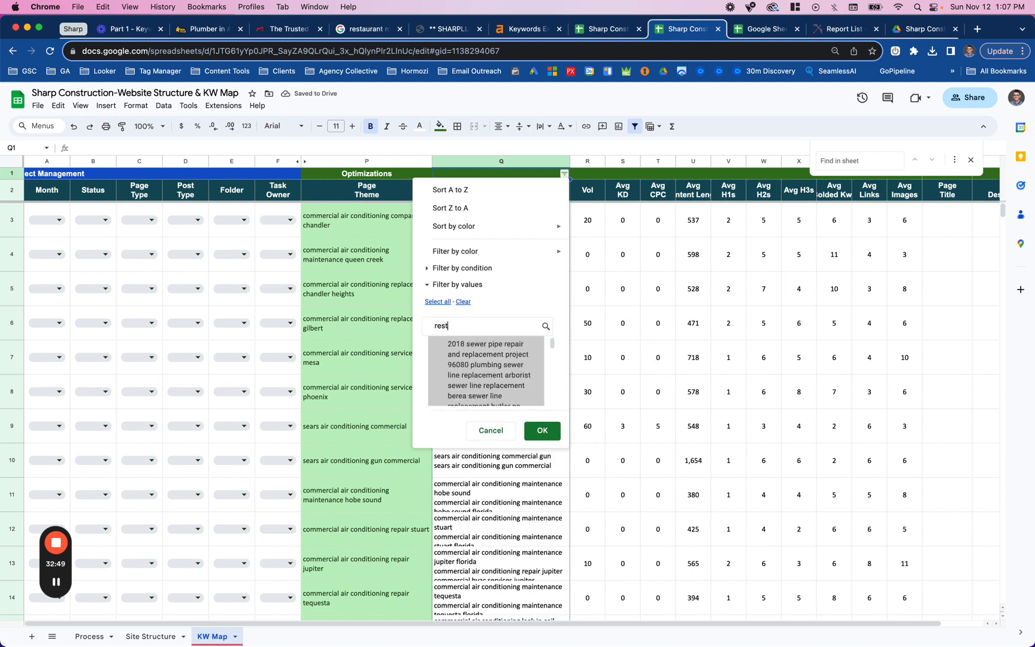
text(aurant)
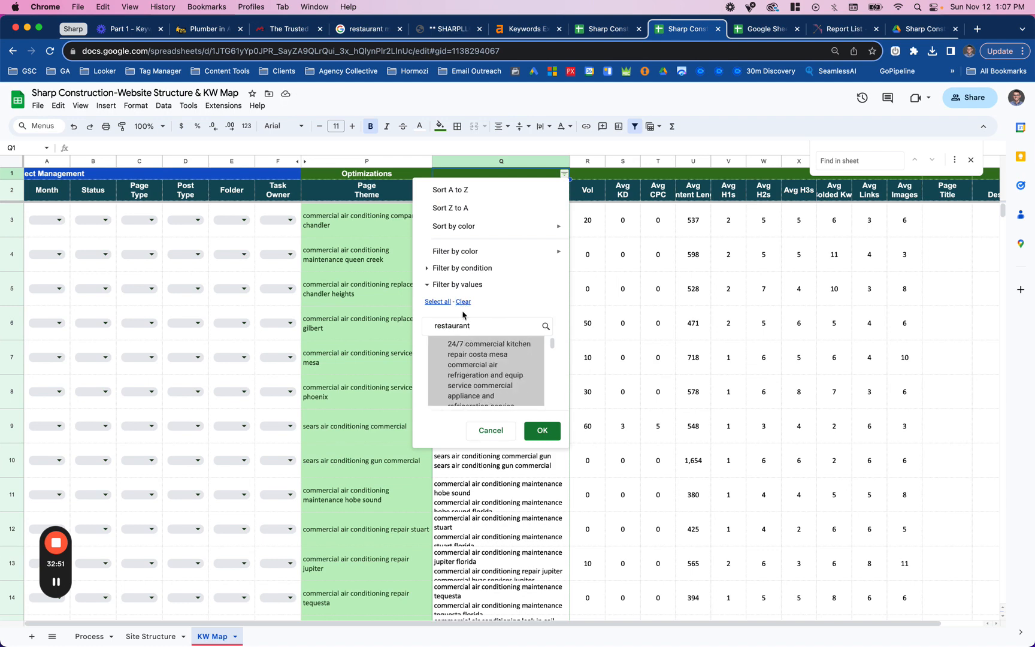
click(439, 301)
double_click(444, 322)
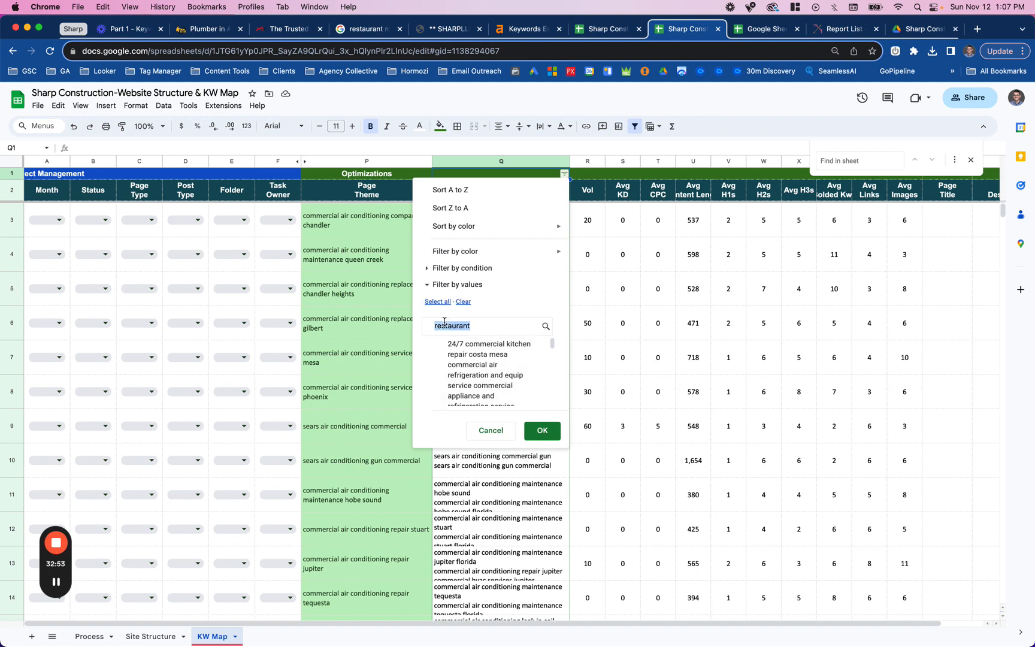
text(keywo)
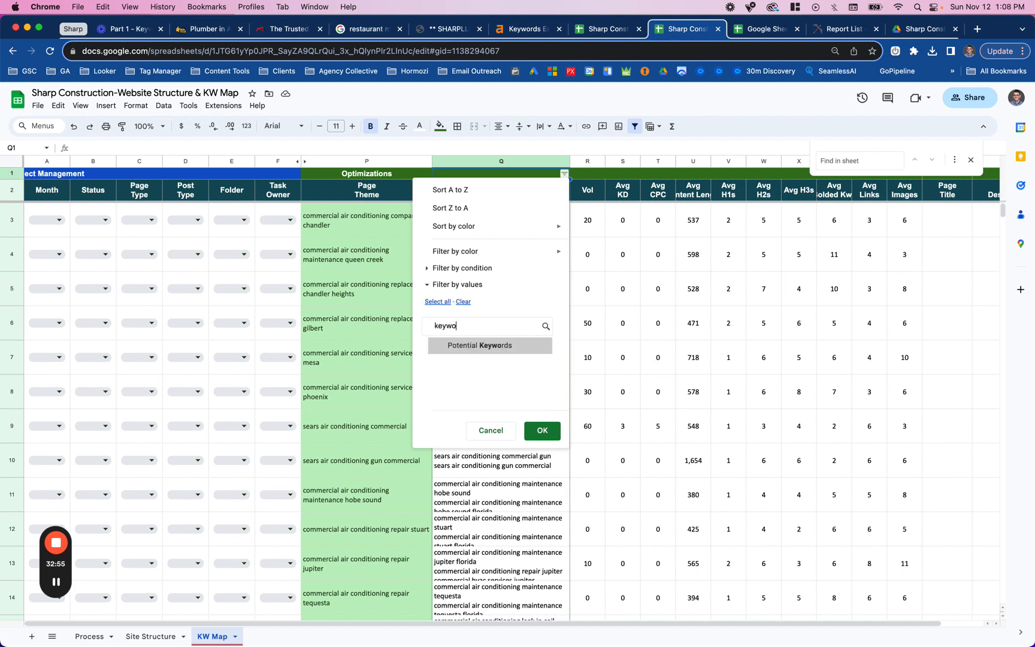
click(541, 431)
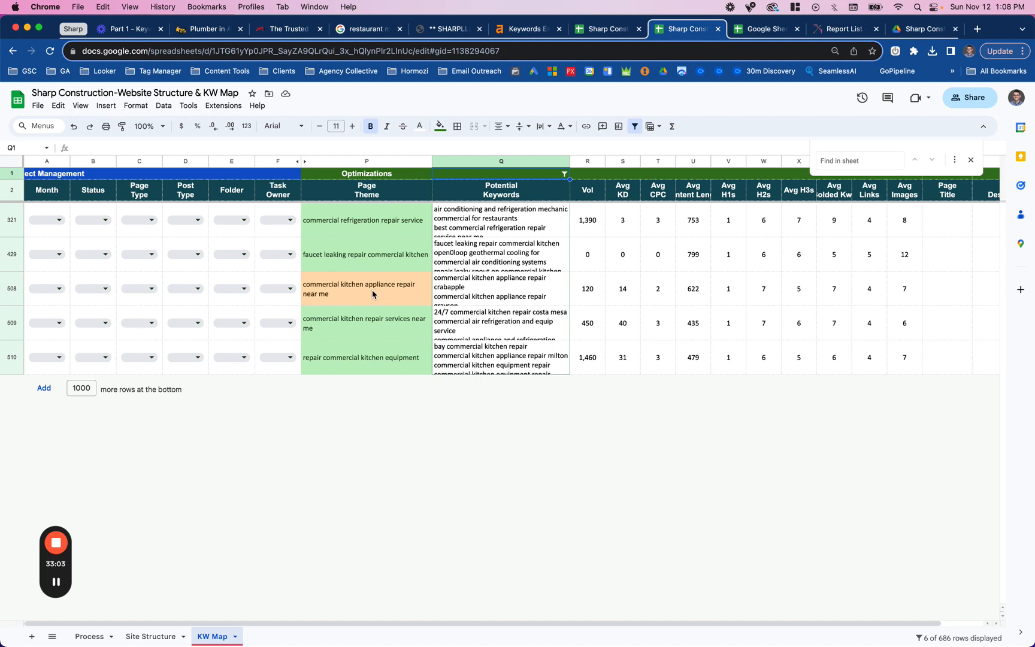
Examine the page themes and full potential keywords of the commercial kitchen repair rows 508 to 510.
click(376, 329)
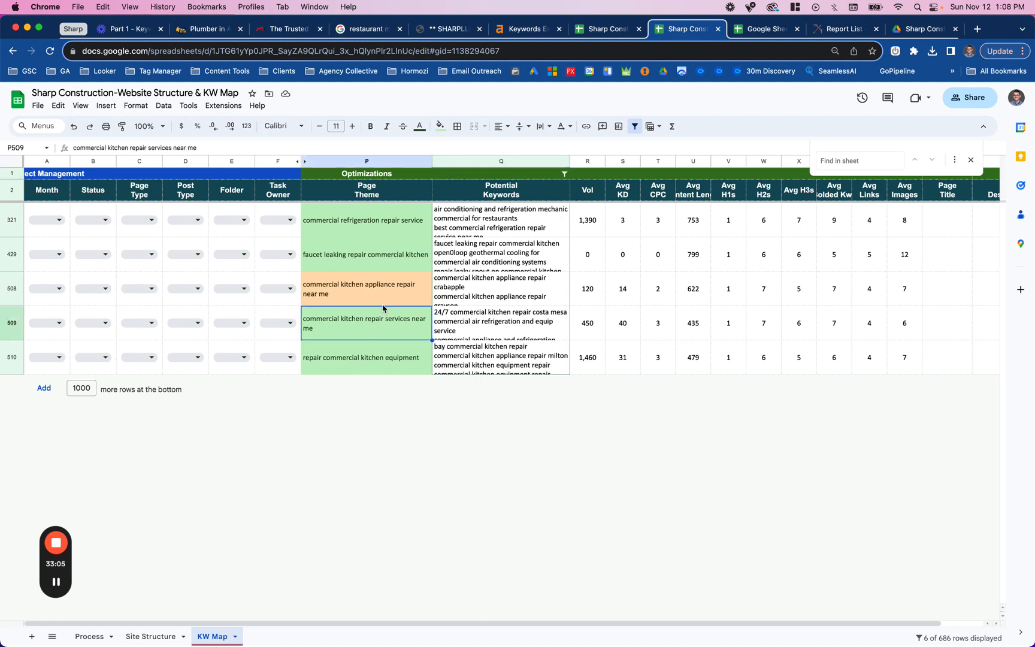
click(393, 292)
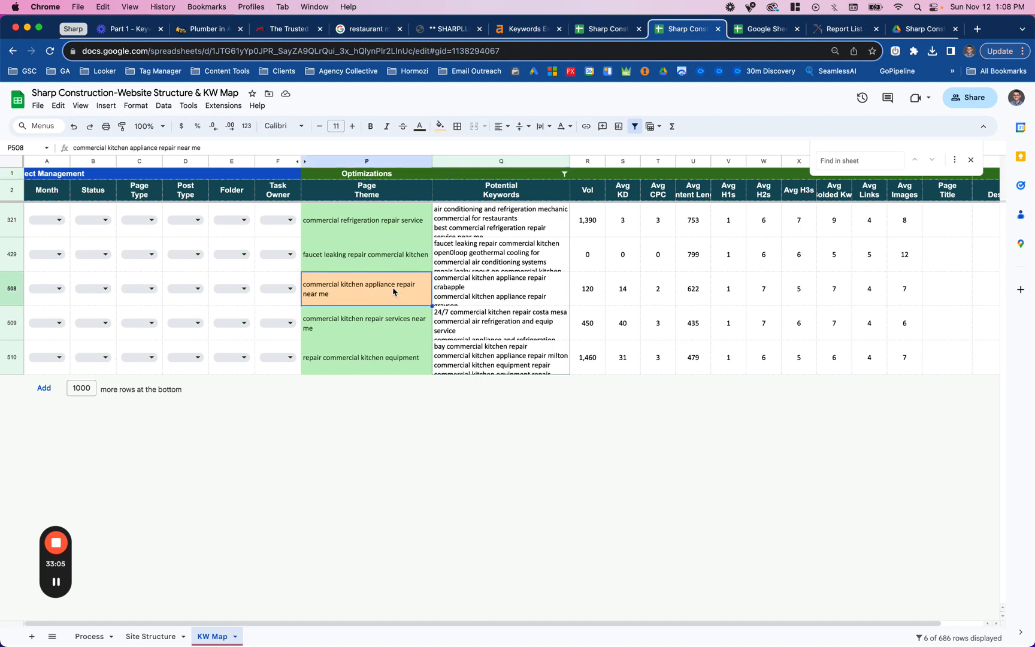
double_click(461, 288)
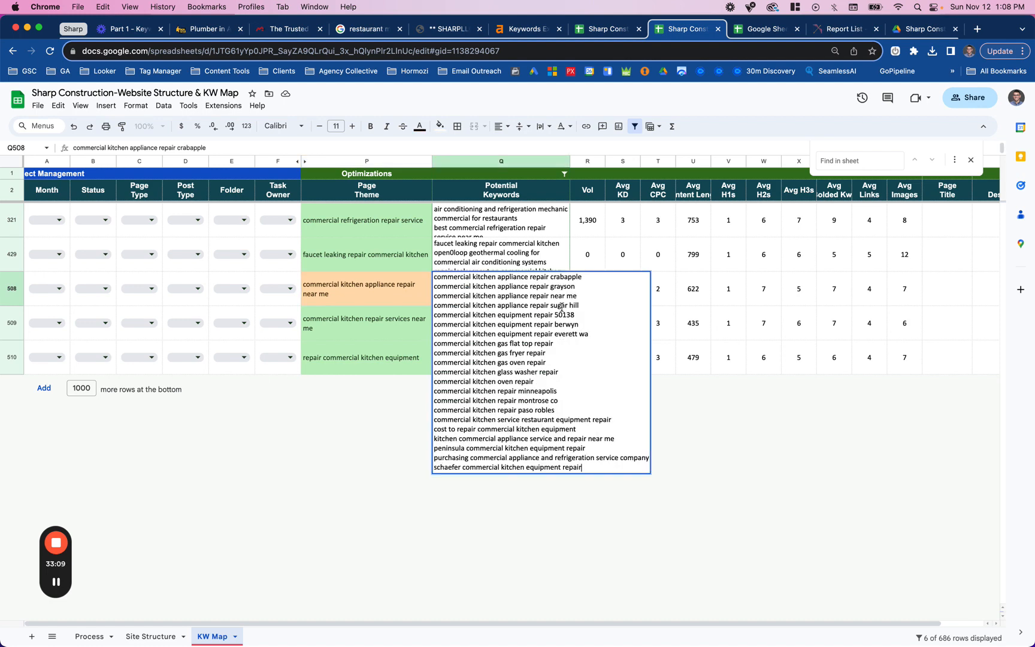
click(379, 321)
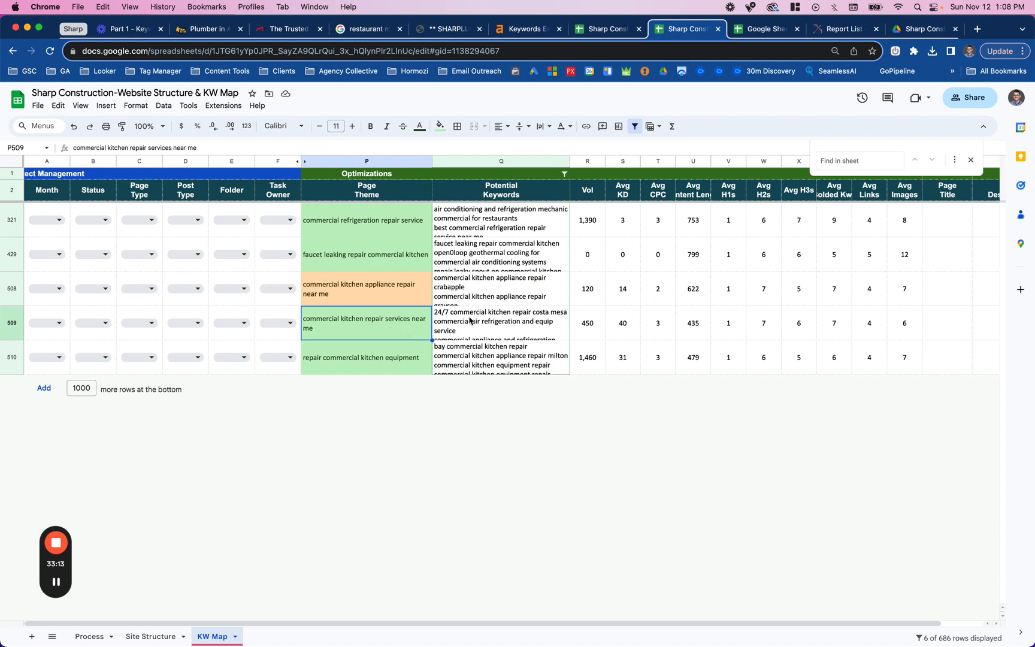
click(388, 358)
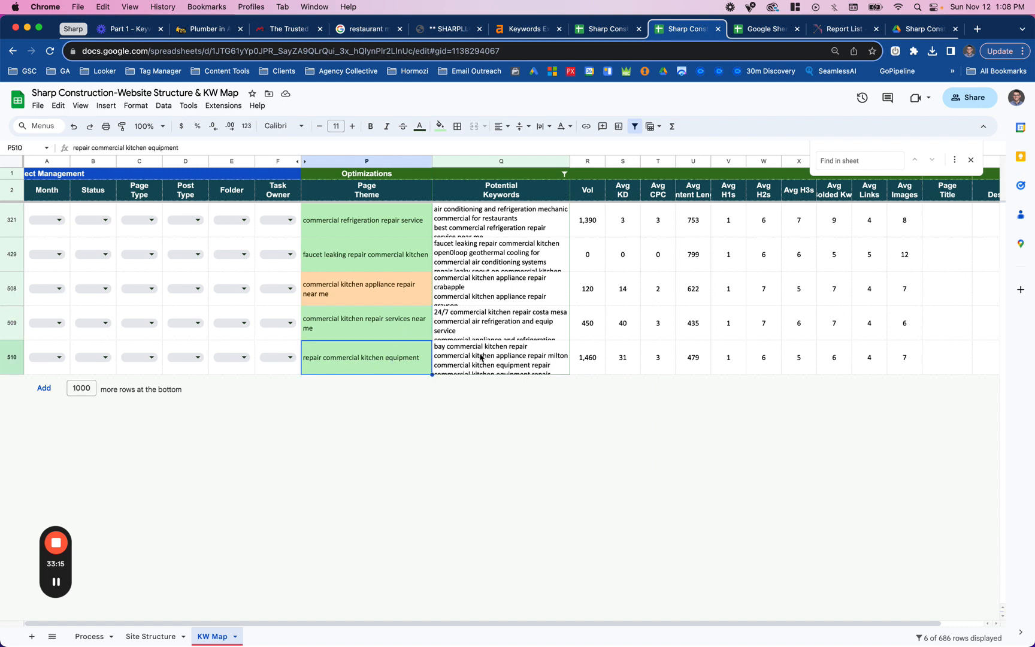
double_click(478, 349)
click(411, 354)
click(471, 347)
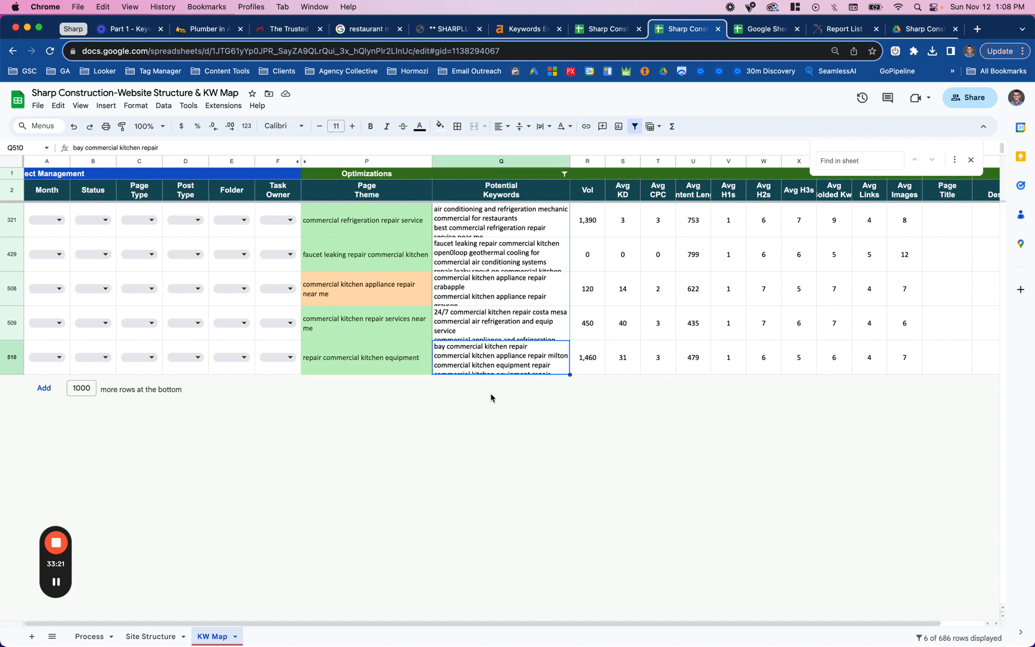
Switch to Ahrefs, try a Keywords Explorer search for restaurant construction, and sign back in with the saved account details.
click(537, 33)
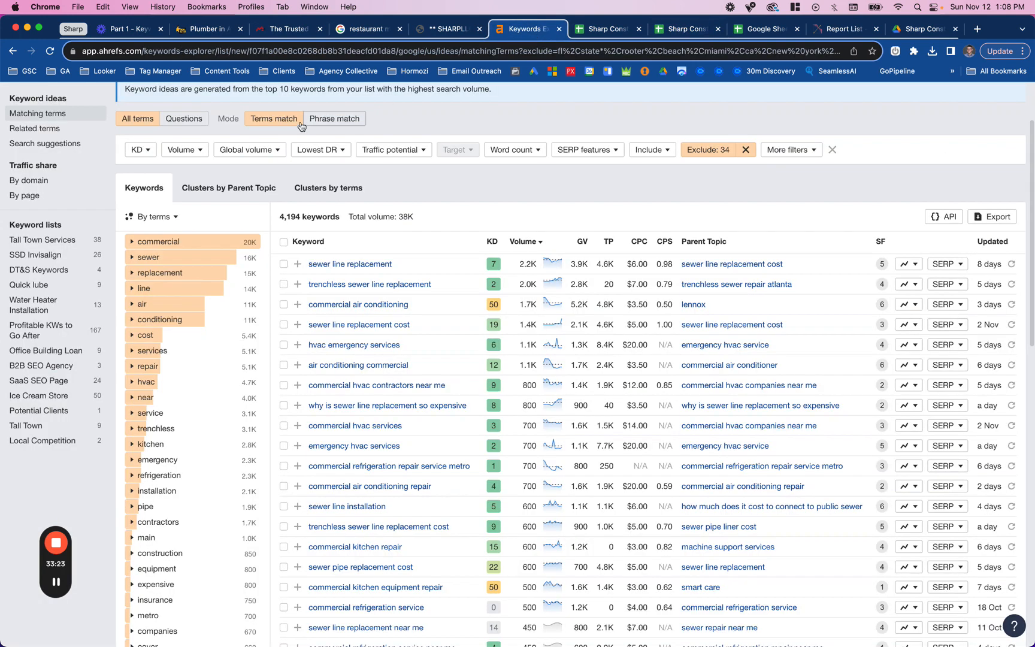
scroll(255, 116, up, 1)
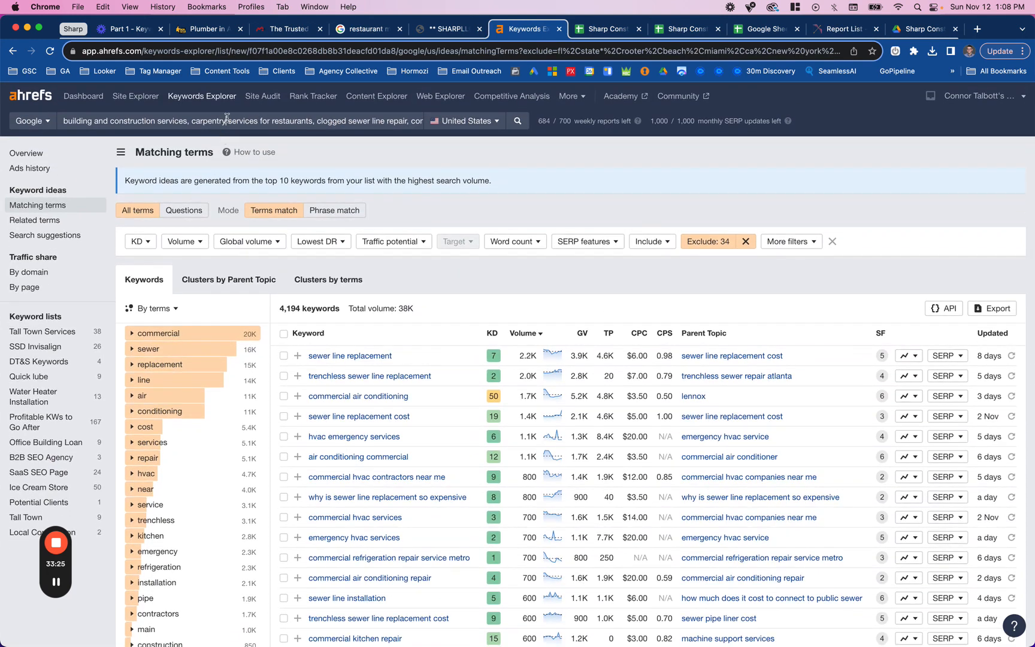
click(227, 118)
text(restaurant cons)
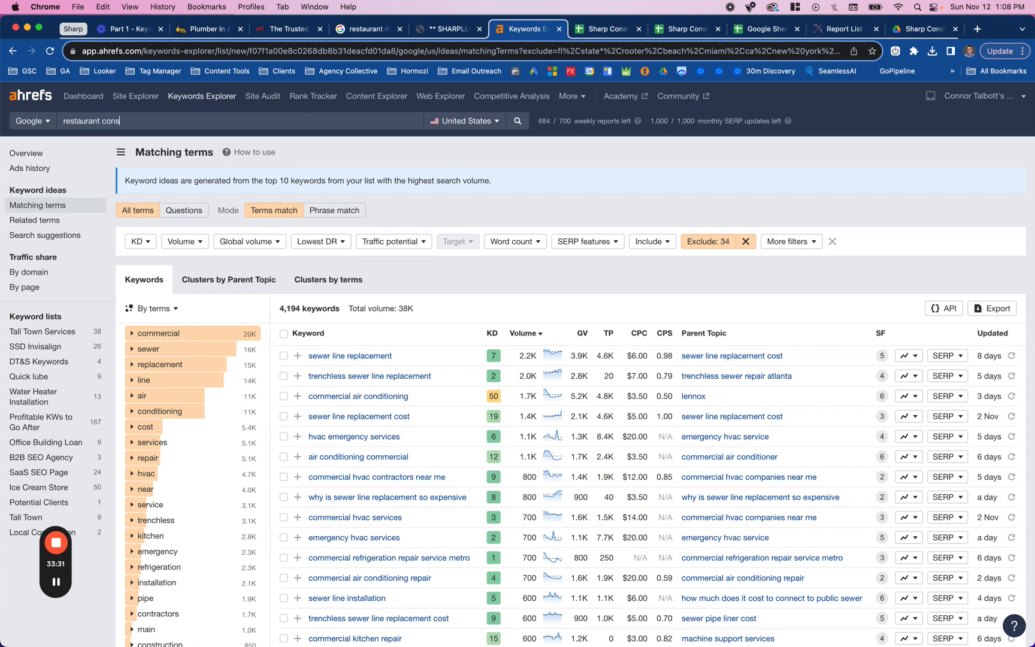
text(ut)
key(Return)
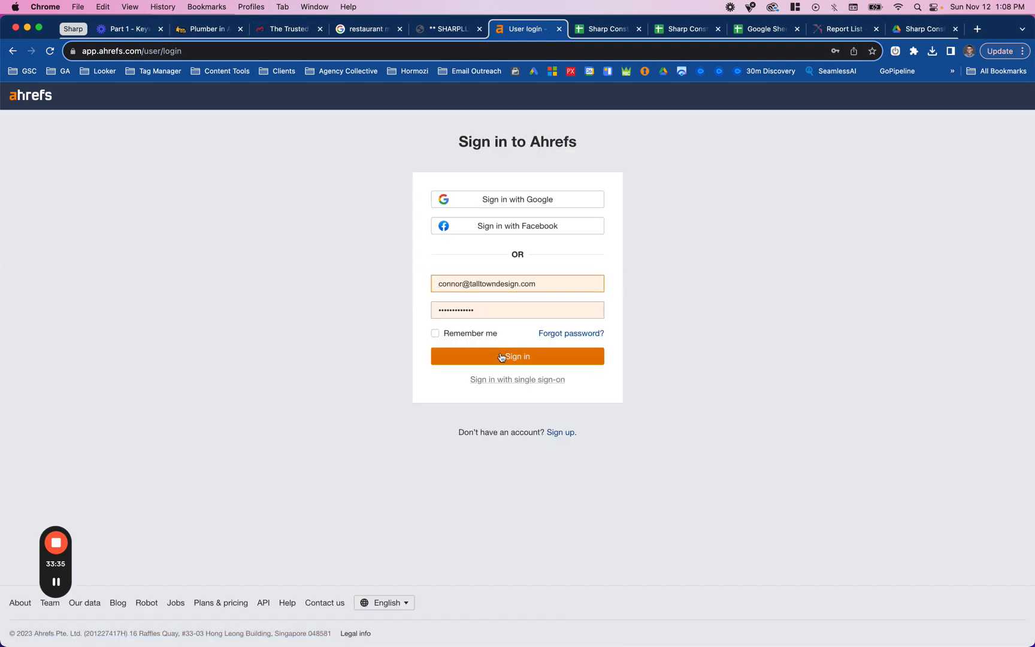
click(502, 357)
Copy the service name "Restaurant construction" from the Process sheet and search for it in Ahrefs Keywords Explorer.
click(682, 28)
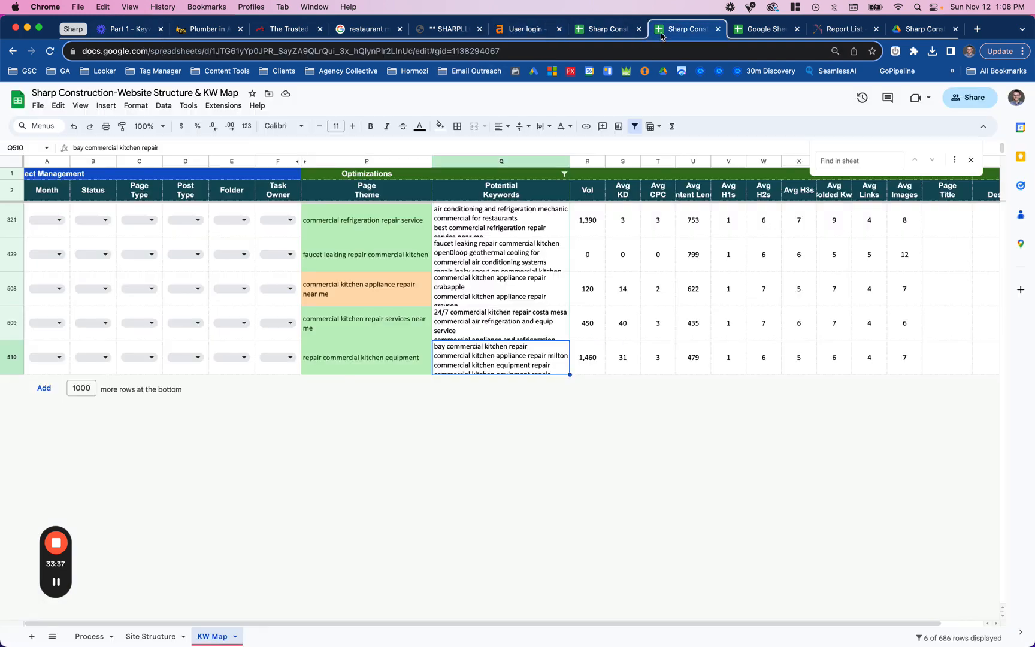
click(90, 636)
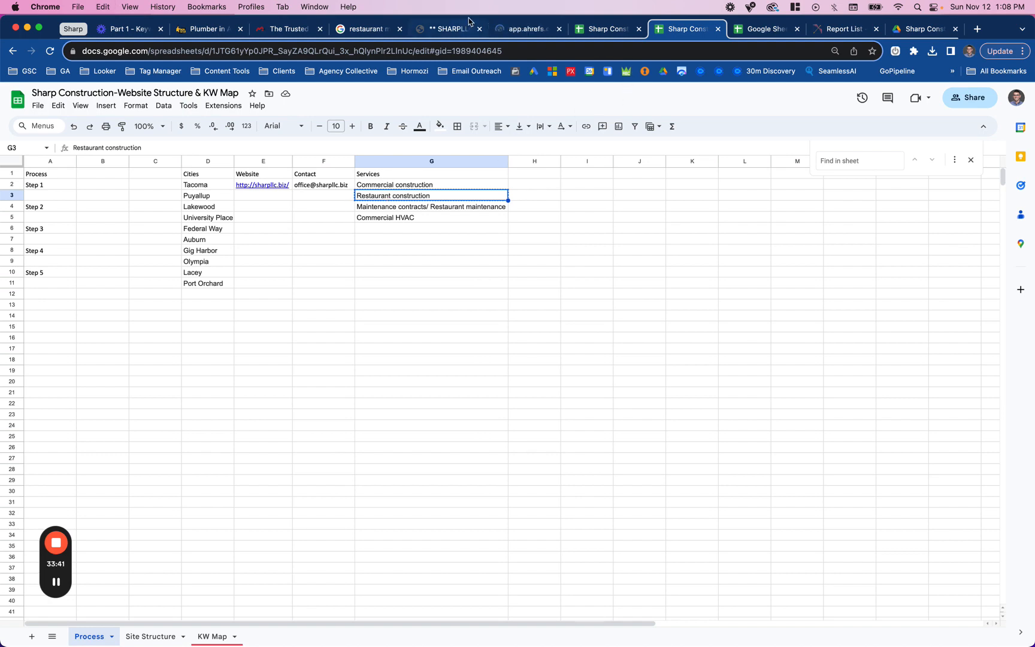
click(527, 29)
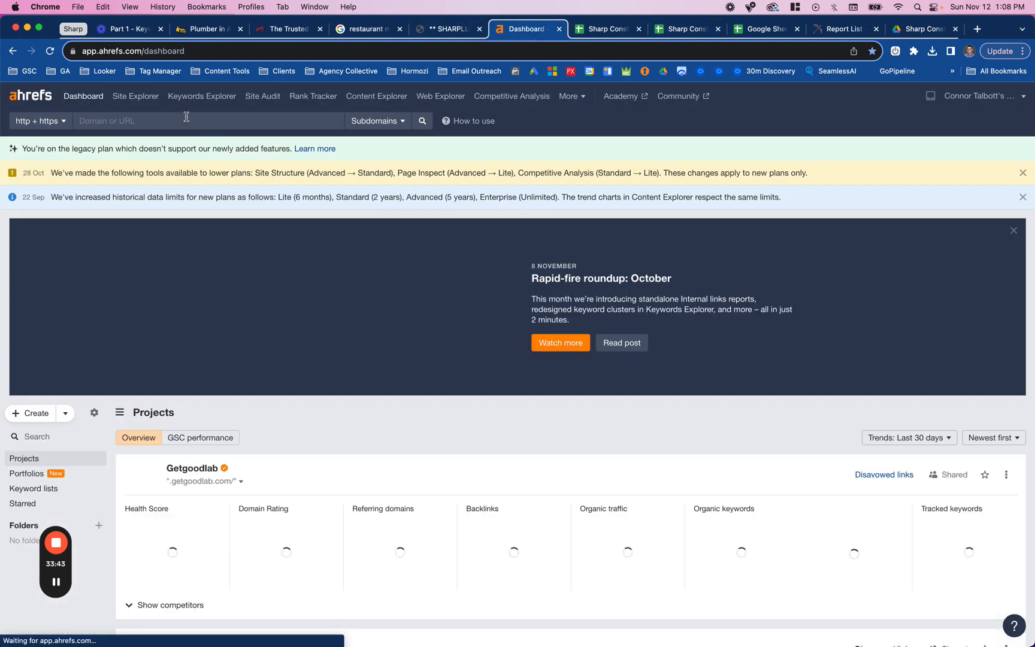
text(Restaurant construction)
click(422, 121)
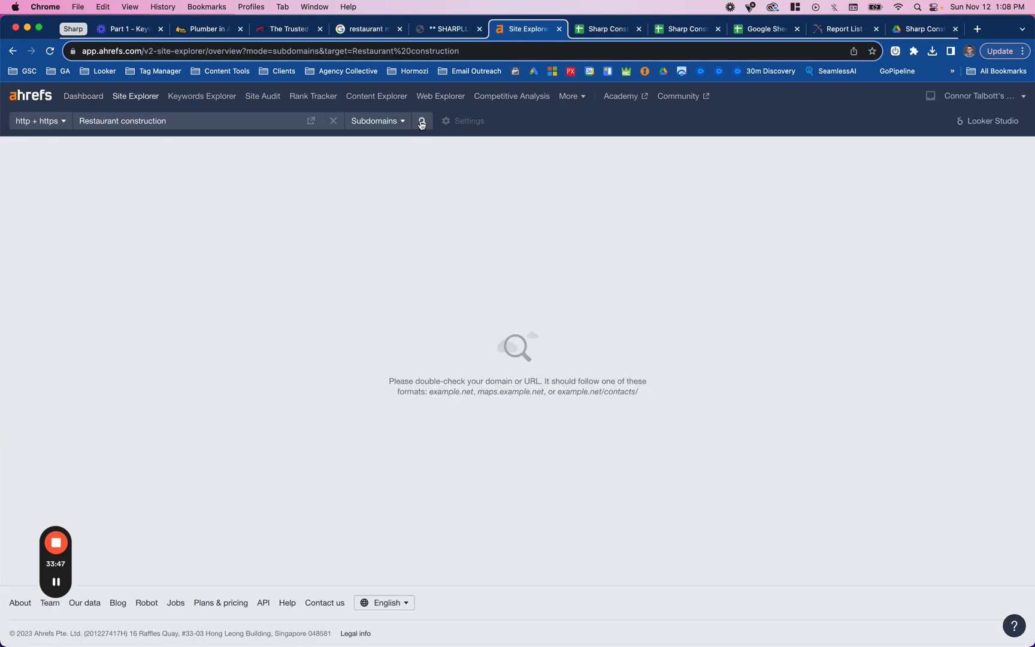
click(211, 101)
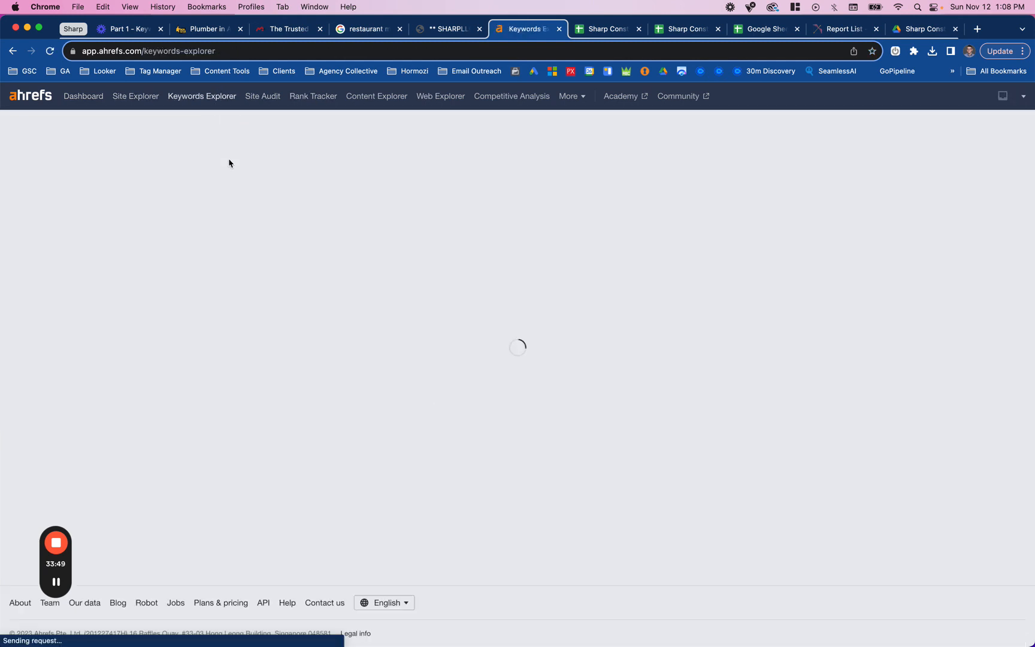
text(Restaurant construction)
key(Return)
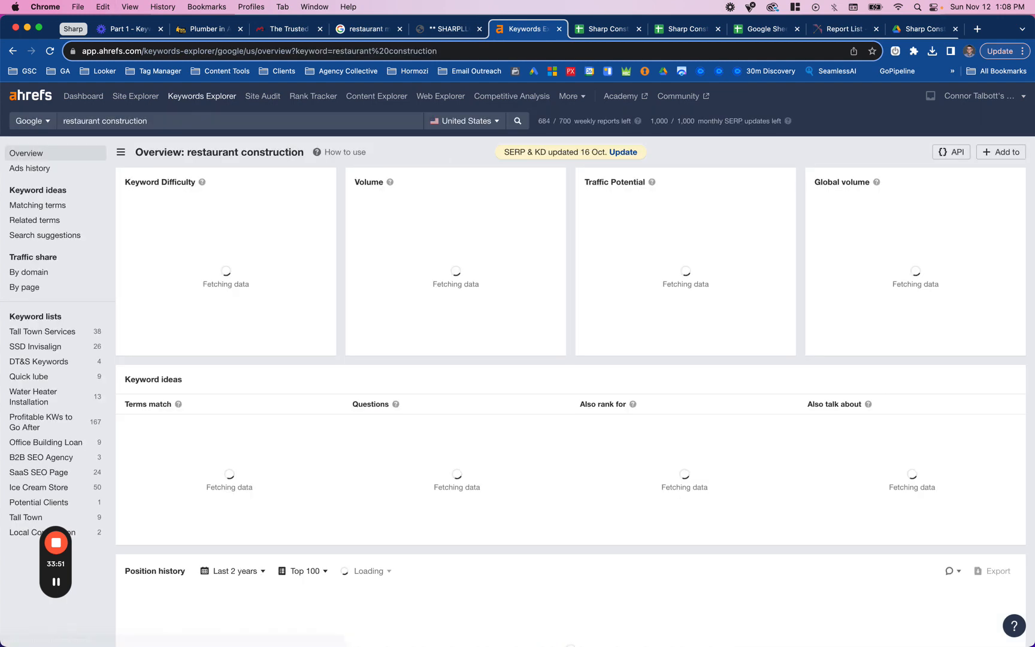
click(64, 332)
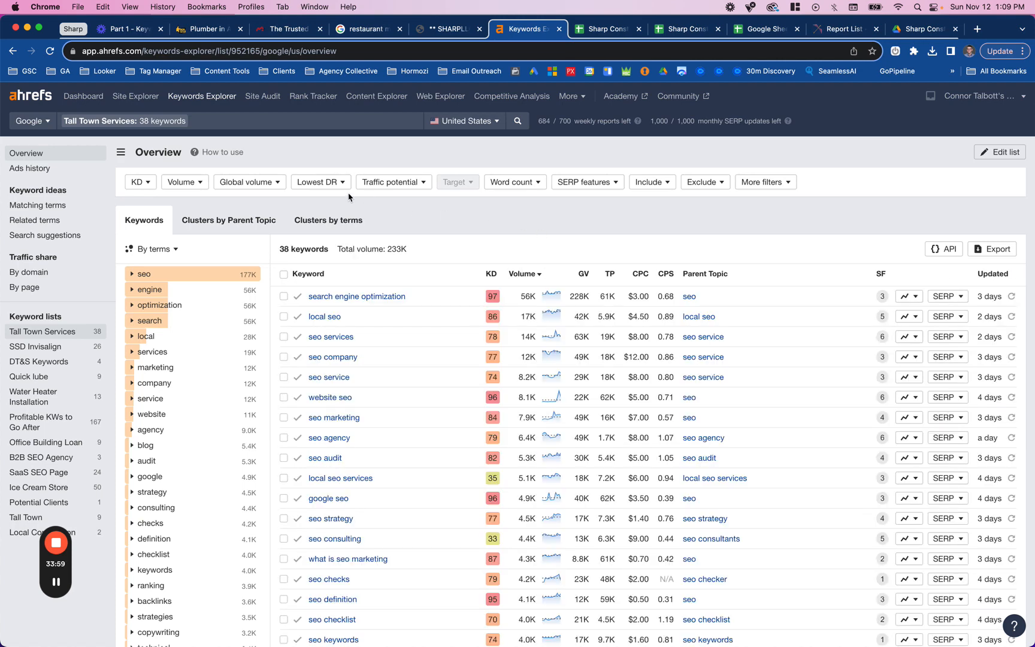
click(204, 121)
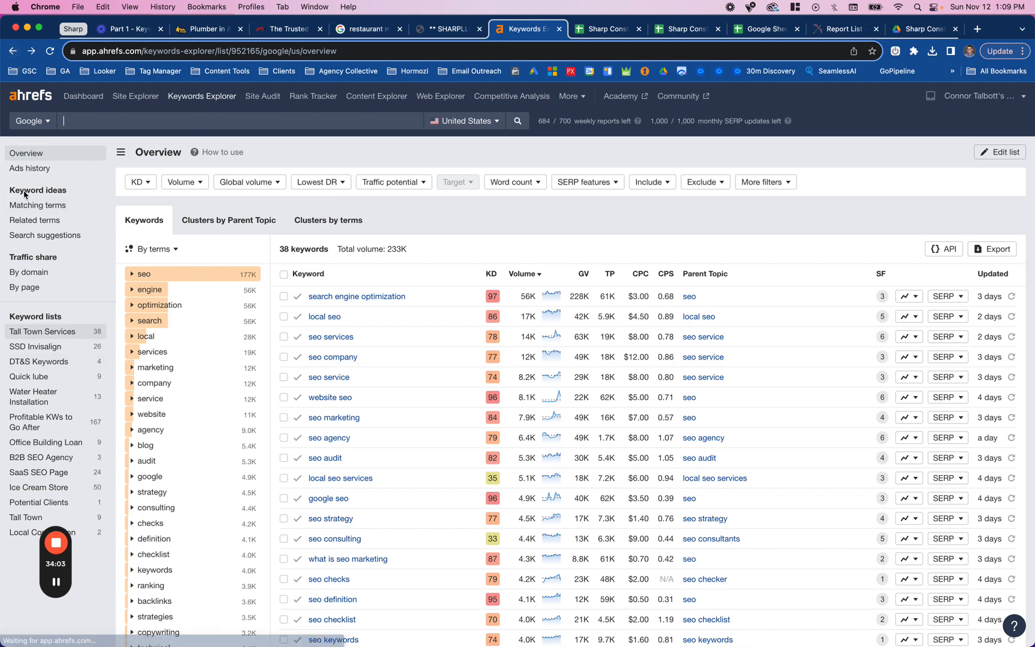
text(restaurant construction)
key(Return)
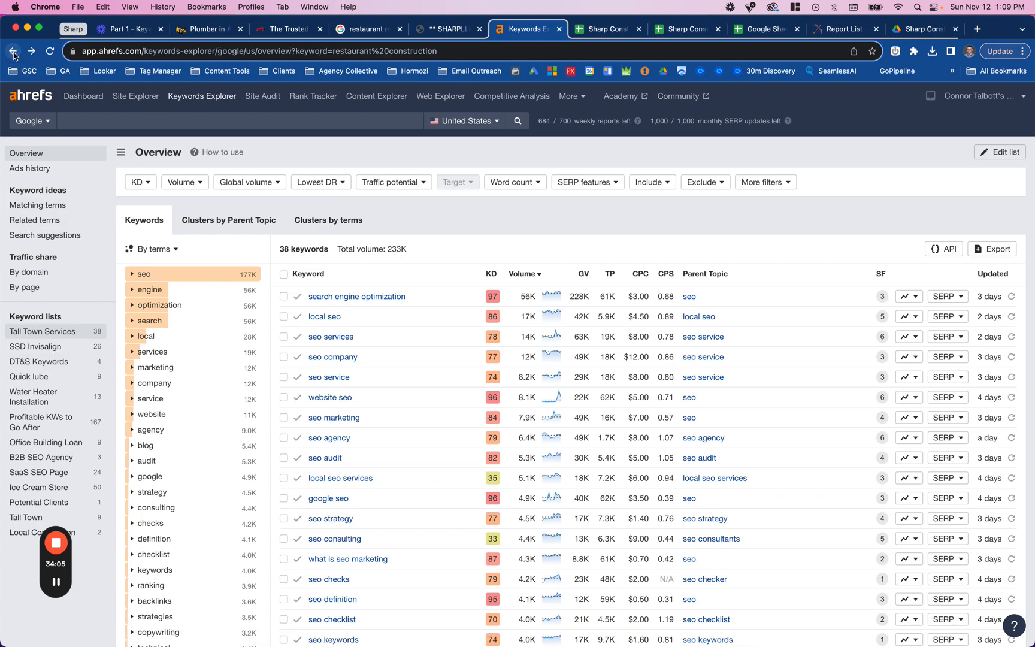
Review the matching terms for "restaurant construction" and export all 1,012 keywords as a UTF-16 CSV.
click(50, 206)
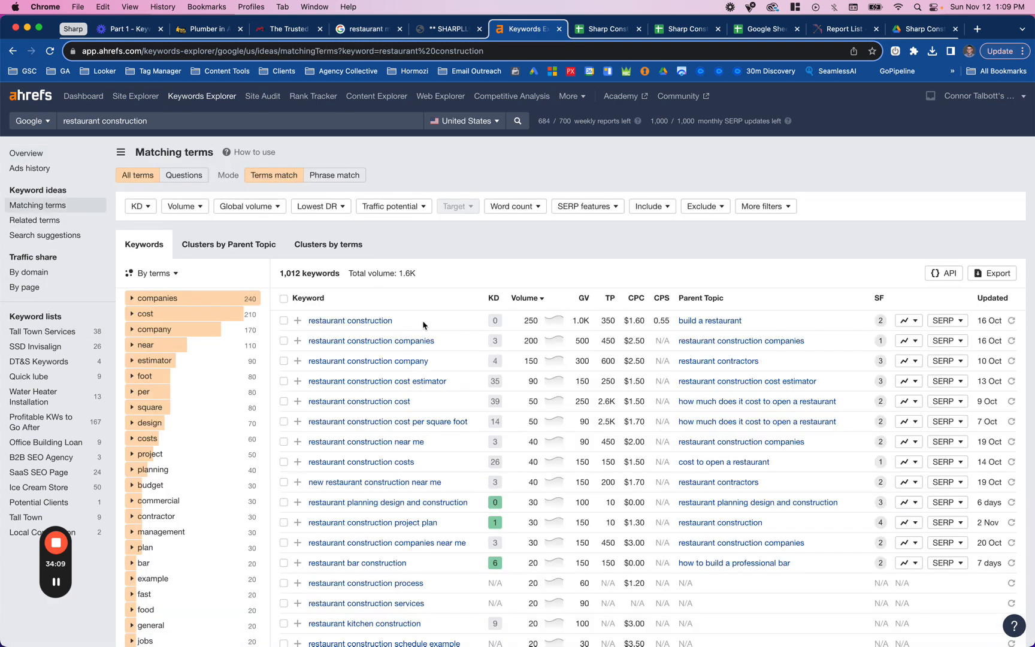
scroll(423, 325, down, 5)
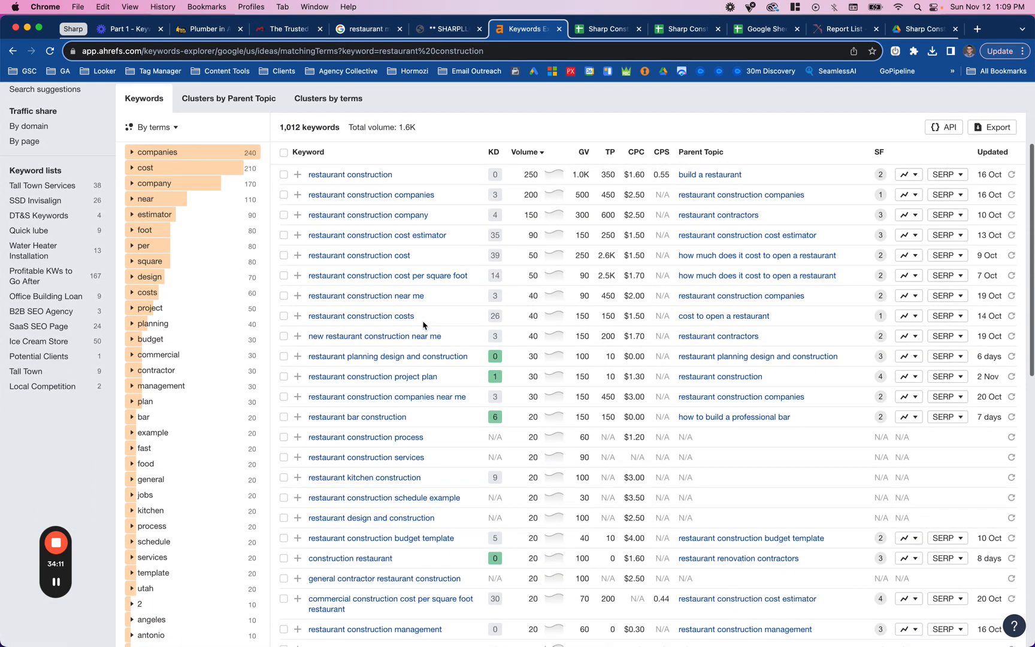
scroll(422, 326, down, 15)
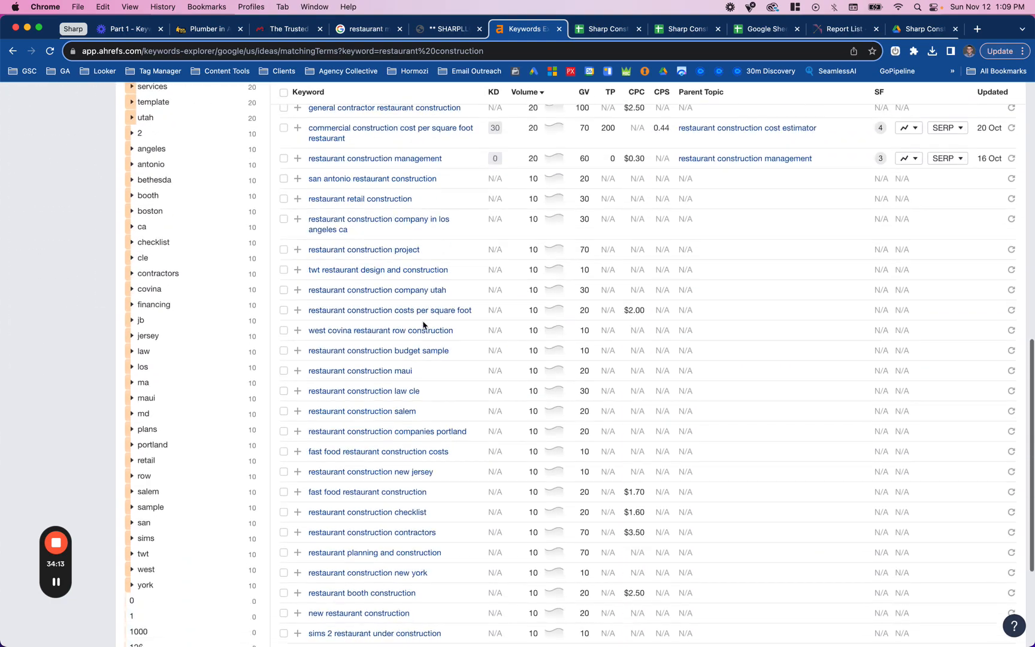
scroll(423, 326, up, 20)
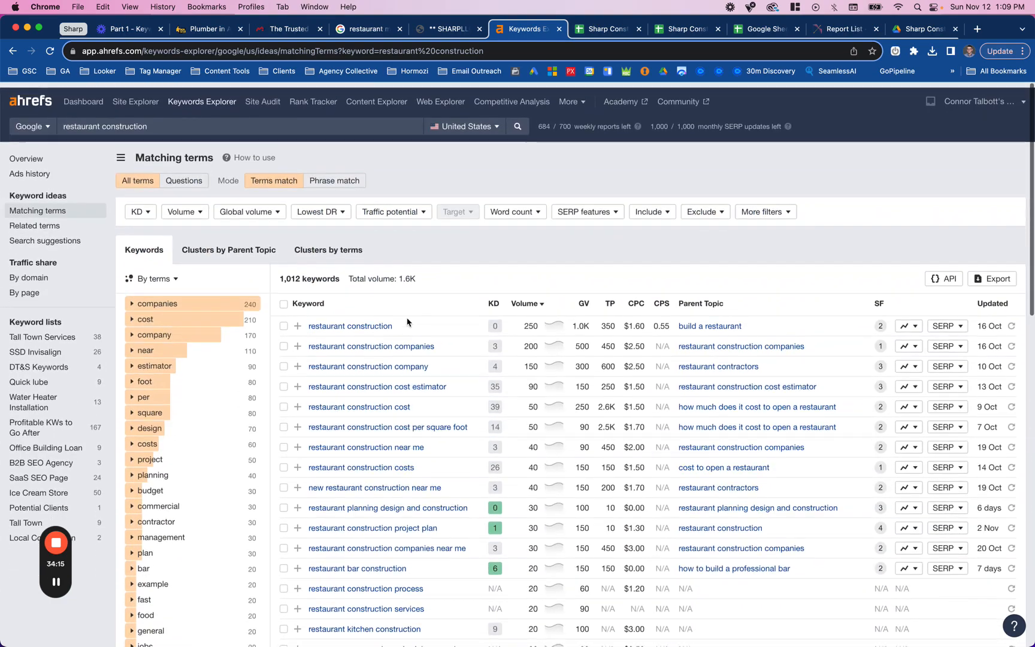
click(284, 298)
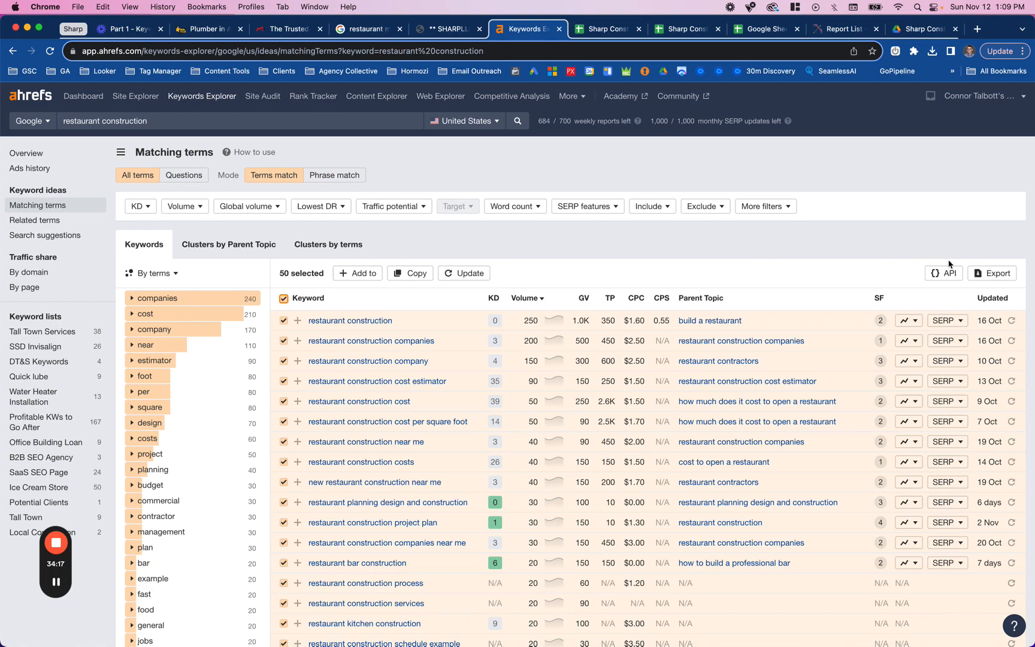
click(978, 273)
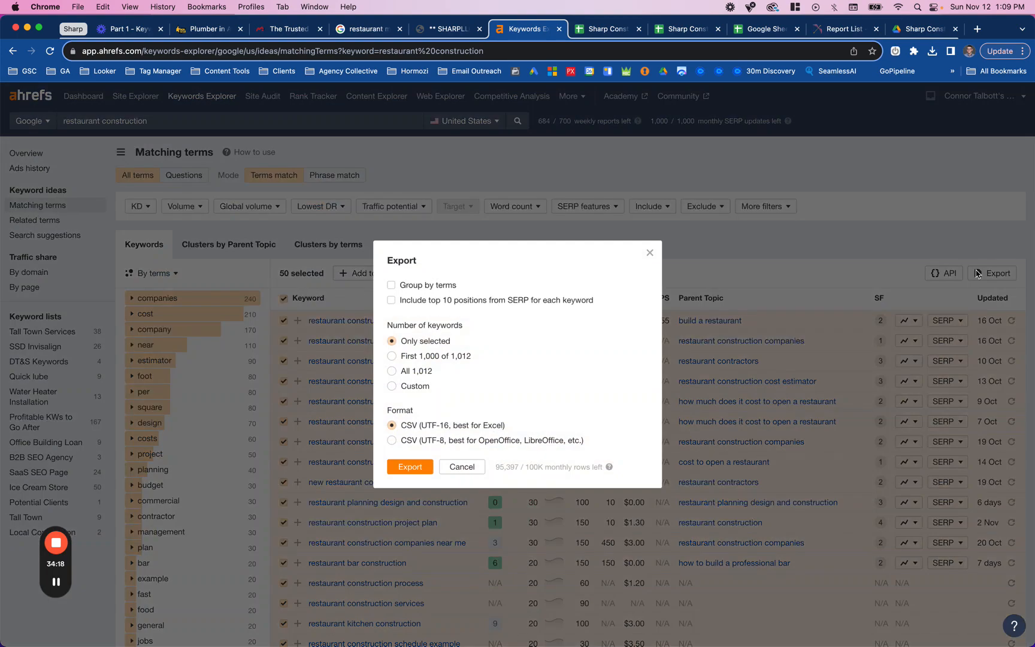
click(392, 370)
click(418, 468)
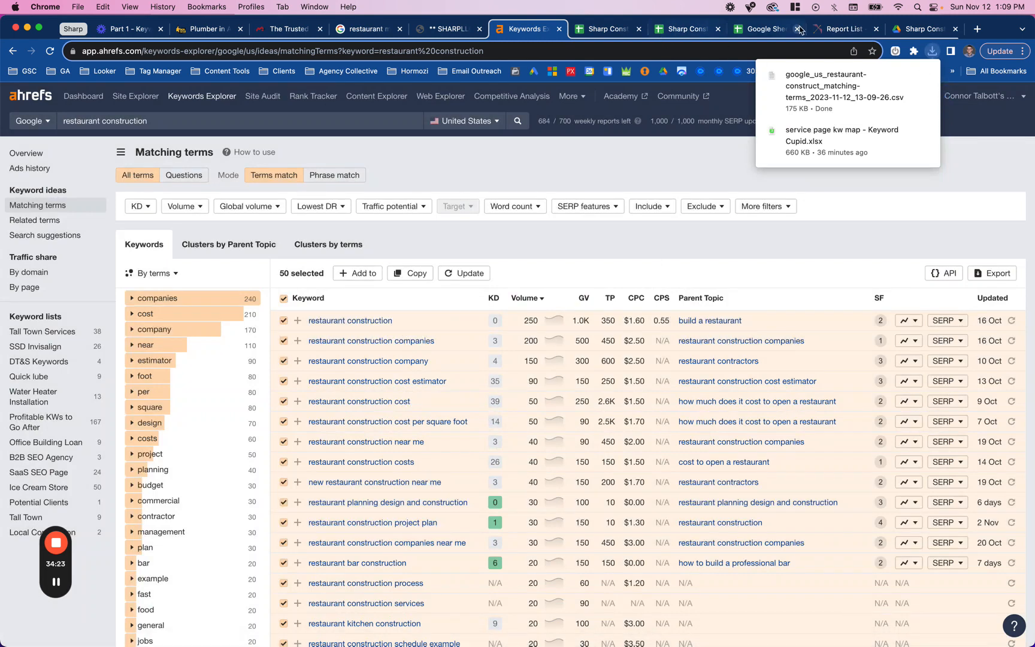
Switch to Keyword Cupid and start a new B.Y.O.D. report named "Restaurant construction" in the Sharp Construction project.
click(830, 31)
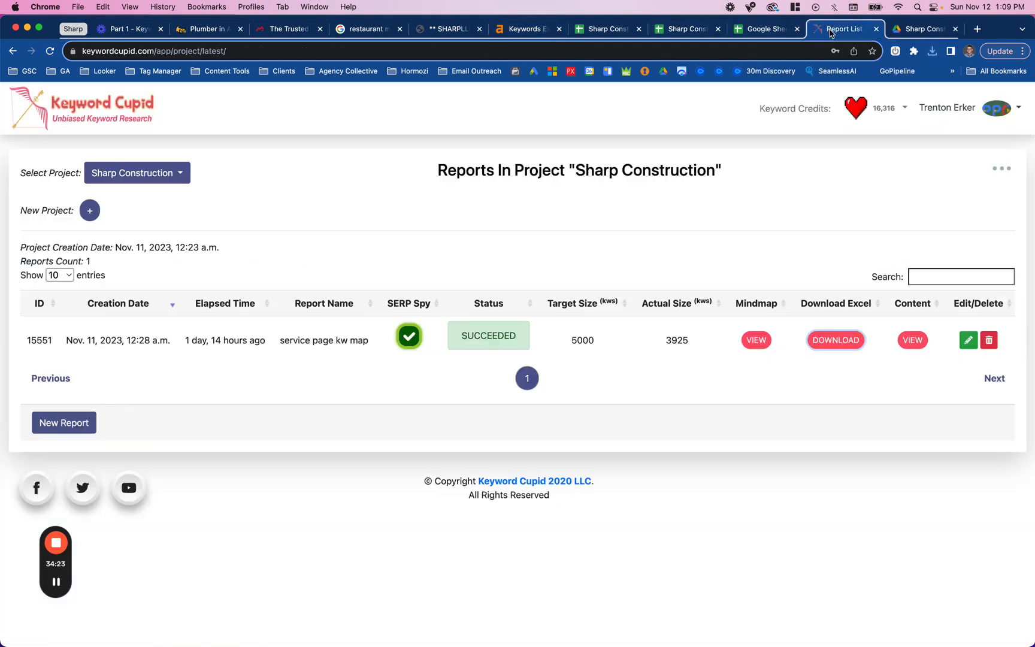
click(64, 423)
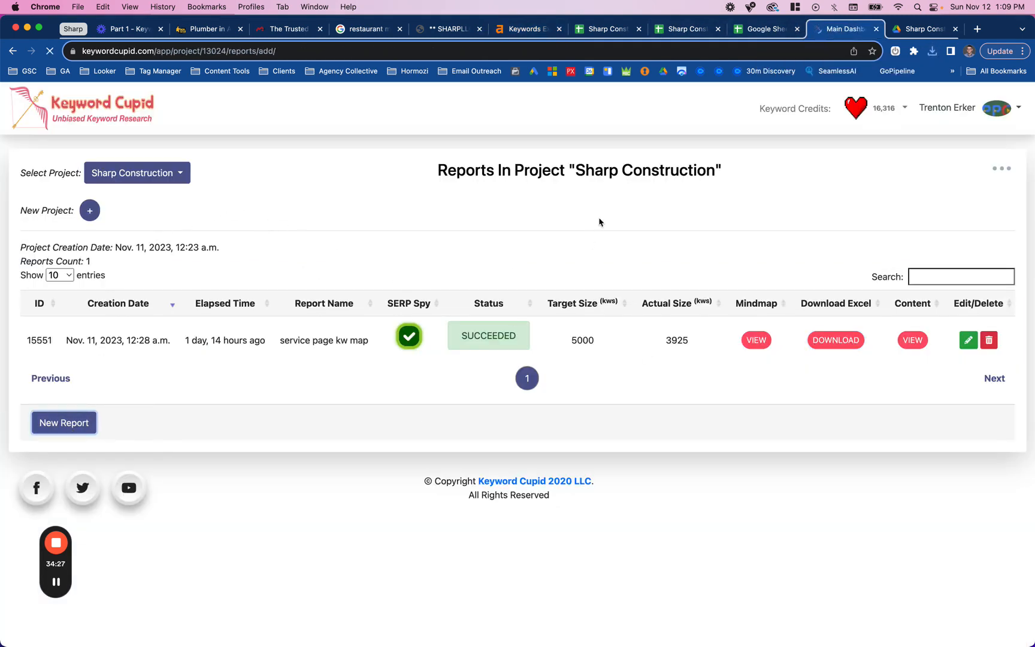
click(579, 220)
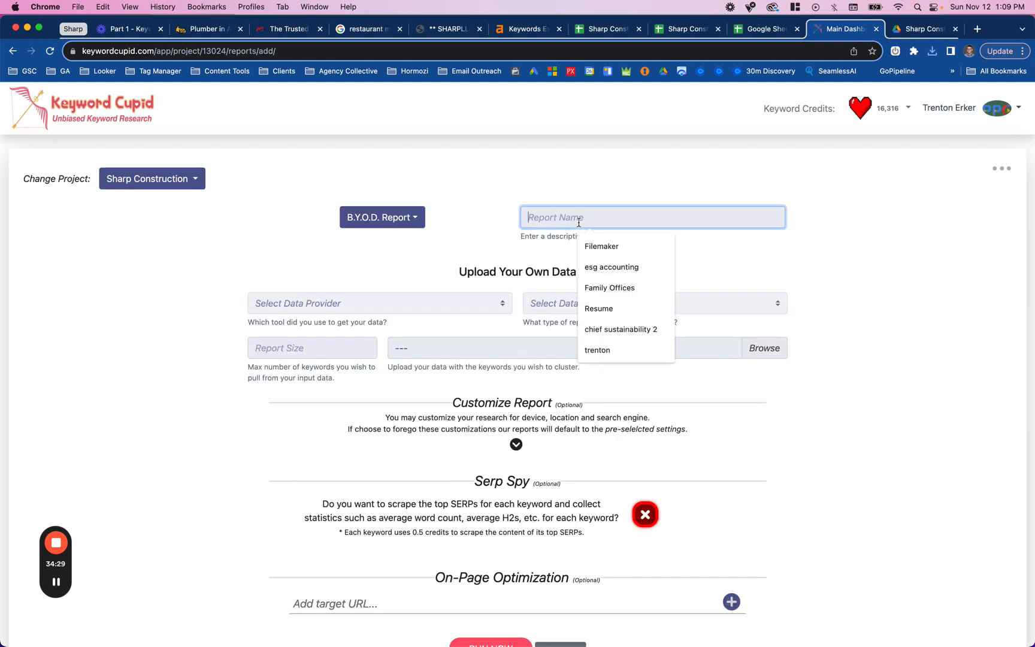
text(Restaurant construction)
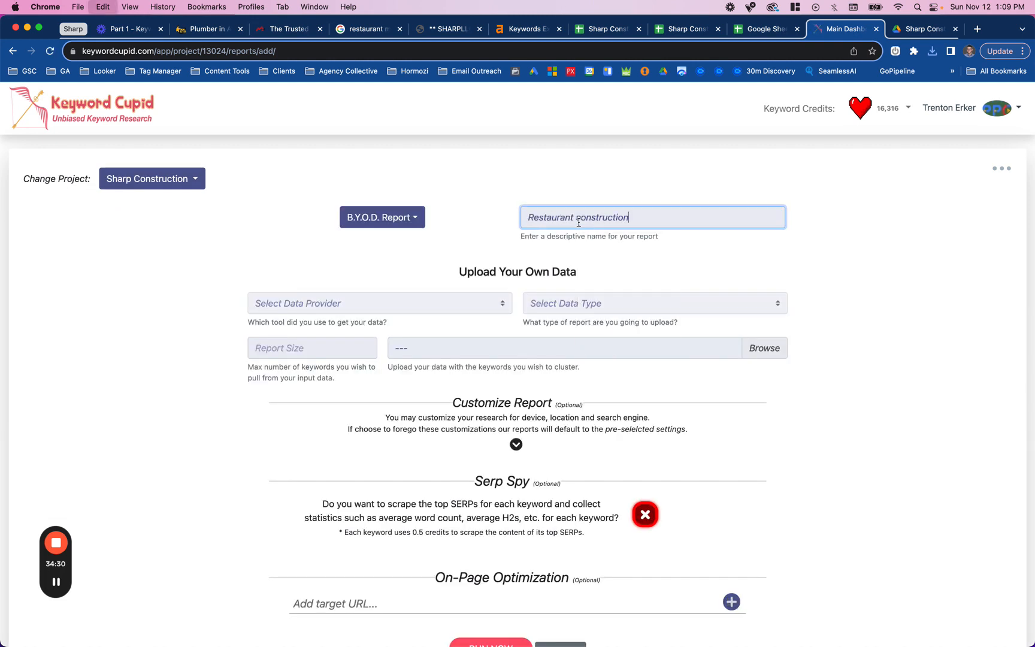
Set the report's data provider to Ahrefs and its data type to Keywords Explorer.
click(426, 303)
click(399, 318)
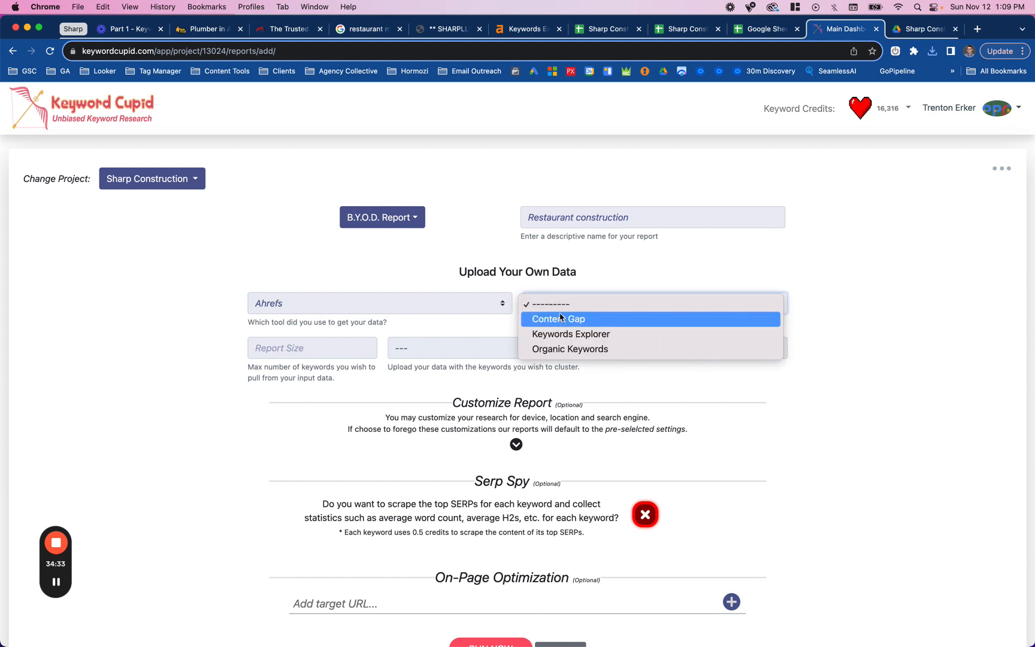
click(557, 309)
click(563, 334)
Set the report size to 1012 and attach google_us_restaurant-construct_matching-terms_2023-11-12_13-09-26.csv as the keyword data.
click(348, 353)
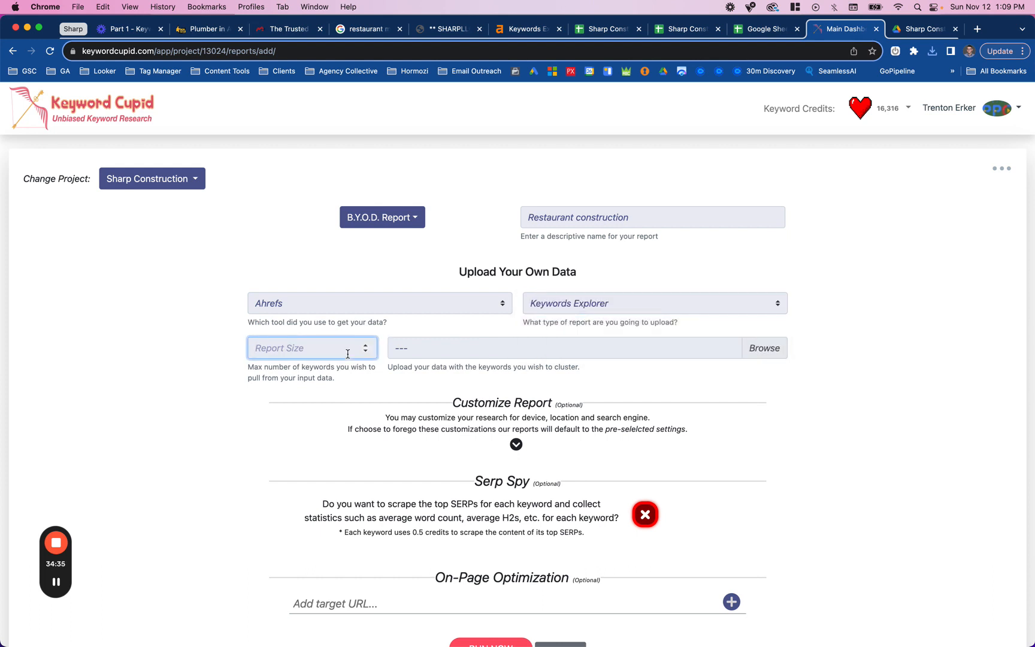
text(1012)
click(598, 358)
click(730, 350)
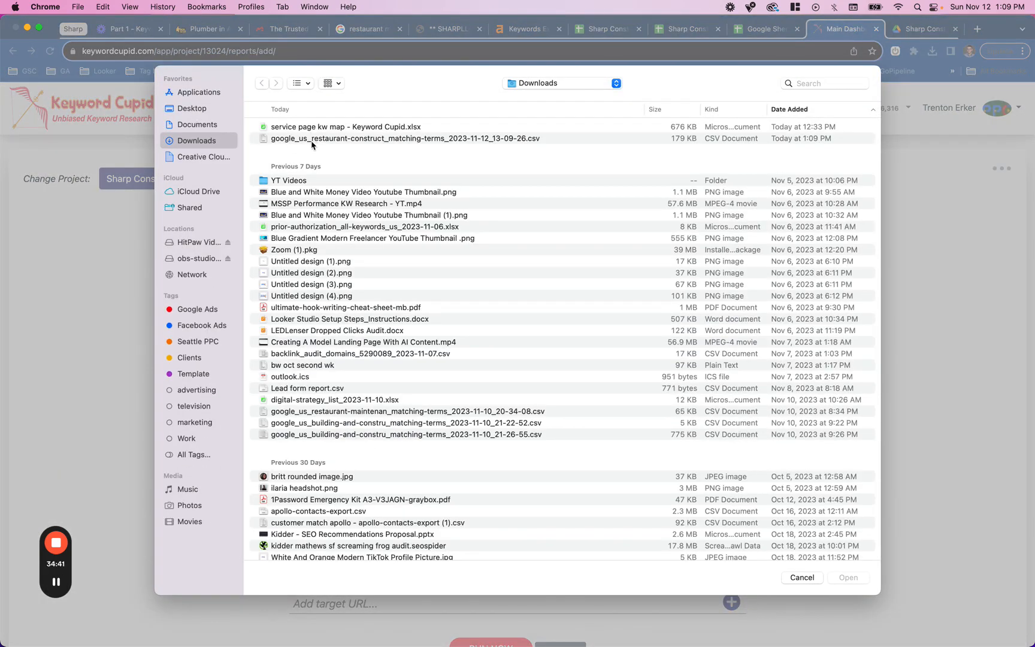
double_click(304, 140)
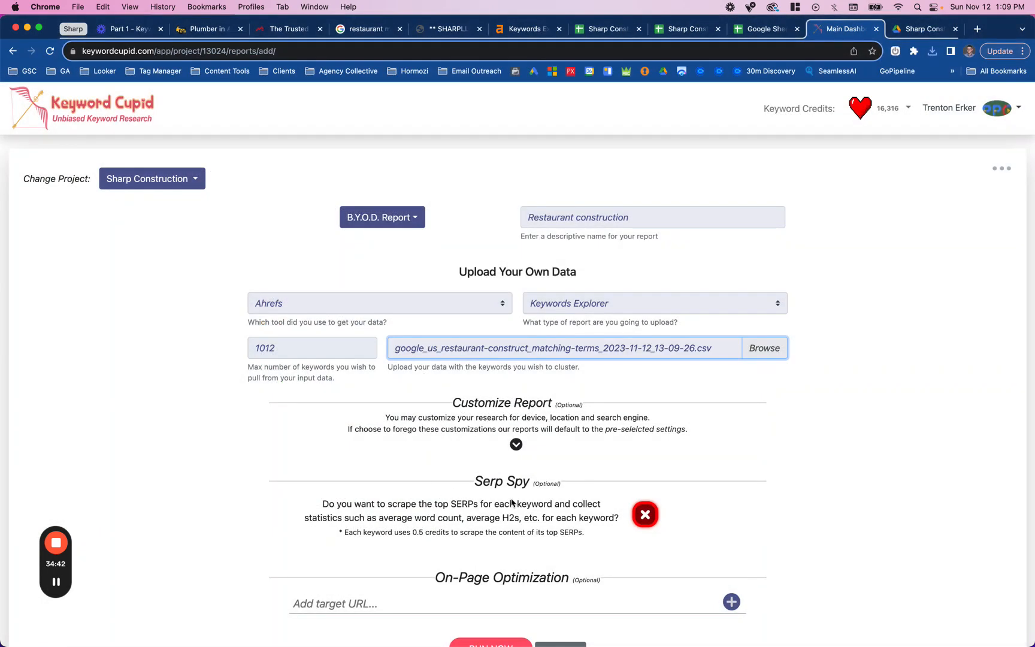
Customize the report for Desktop searches on Google, with the location set to Tacoma, Washington, United States.
click(516, 444)
click(484, 472)
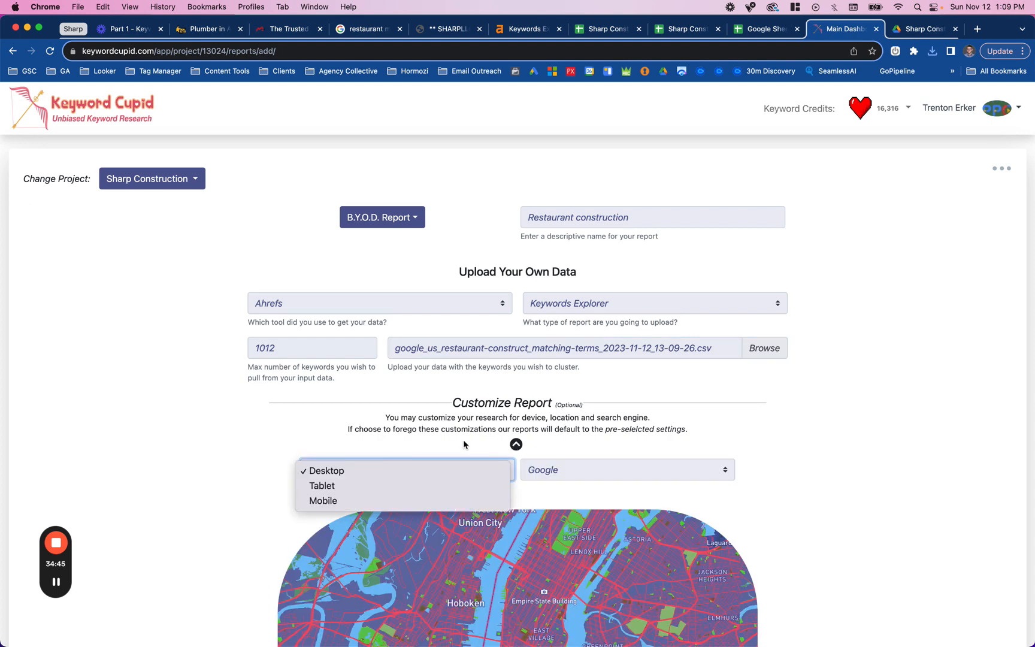
click(483, 472)
scroll(491, 443, down, 5)
click(507, 406)
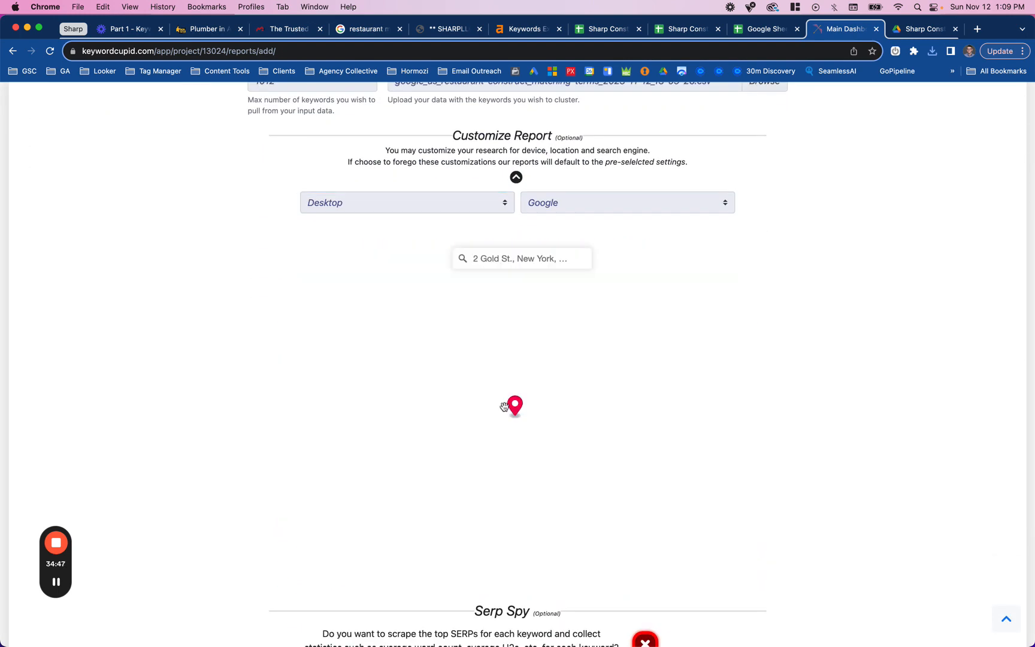
click(514, 261)
text(t)
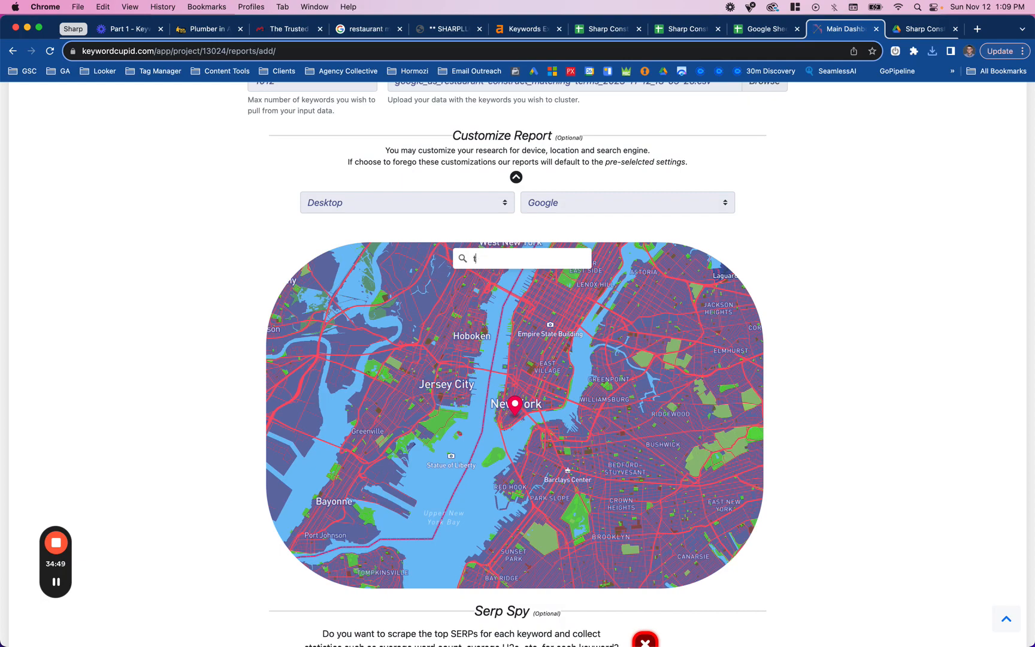
text(acoma, ea)
key(BackSpace)
key(BackSpace)
text(wa)
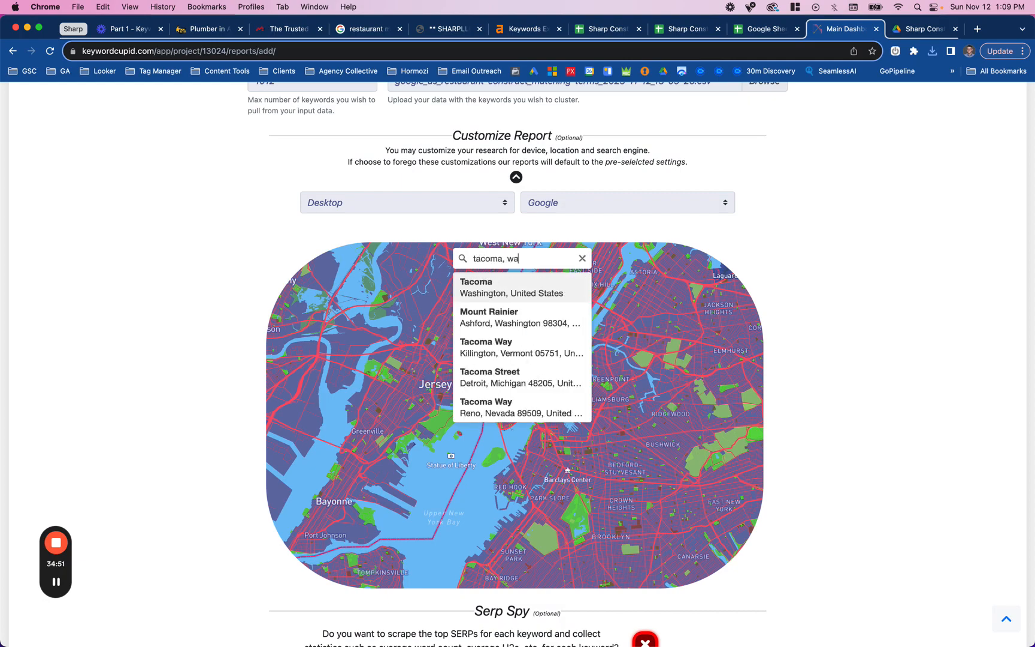
click(506, 285)
Enable Serp Spy for the report, then run it and accept the credit use.
scroll(808, 403, down, 5)
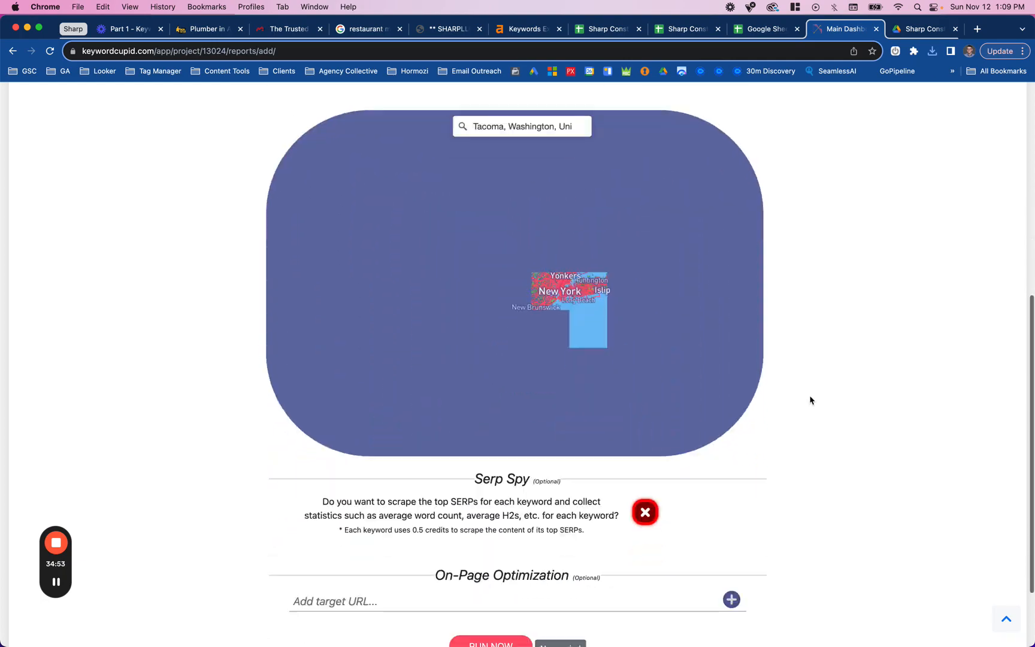
click(645, 419)
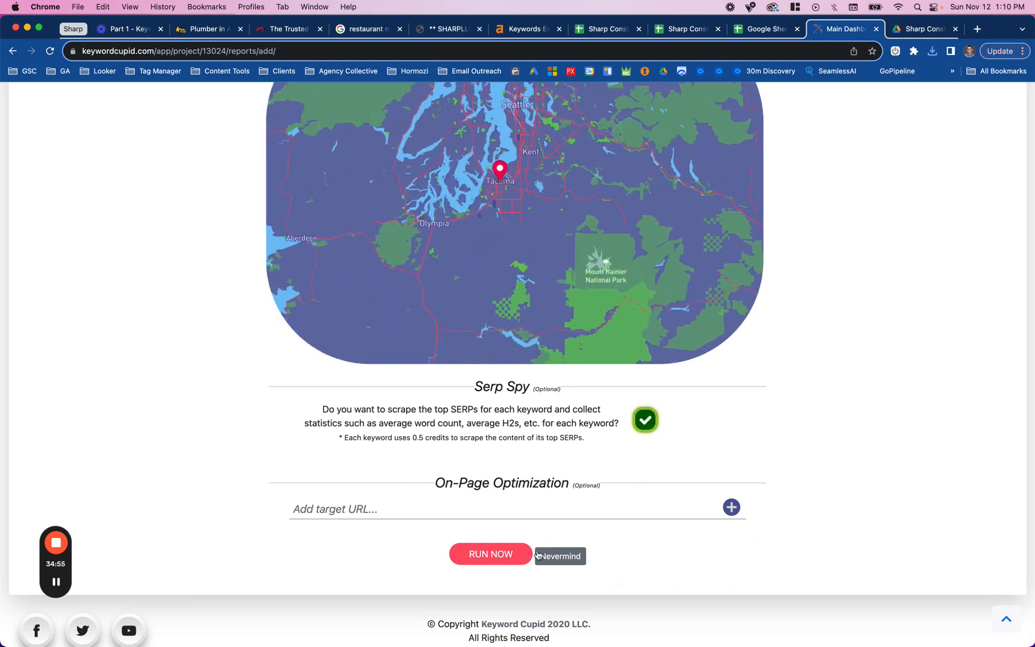
click(515, 558)
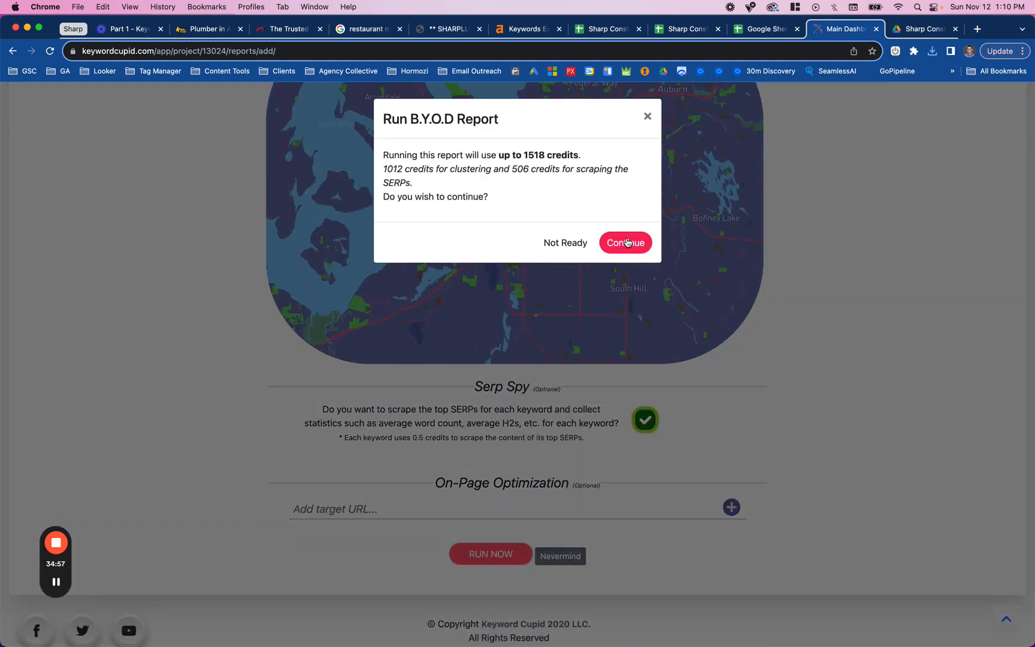
click(625, 237)
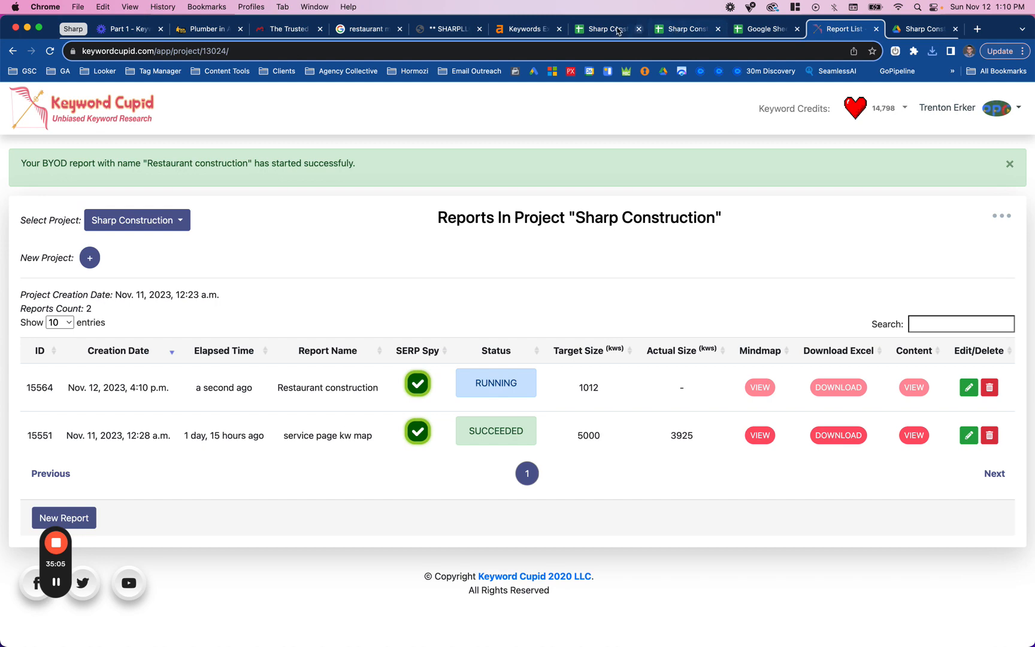
Switch to the Website Structure & KW Map spreadsheet and copy the service name "Maintenance contracts/ Restaurant maintenance" from the Process sheet.
click(688, 36)
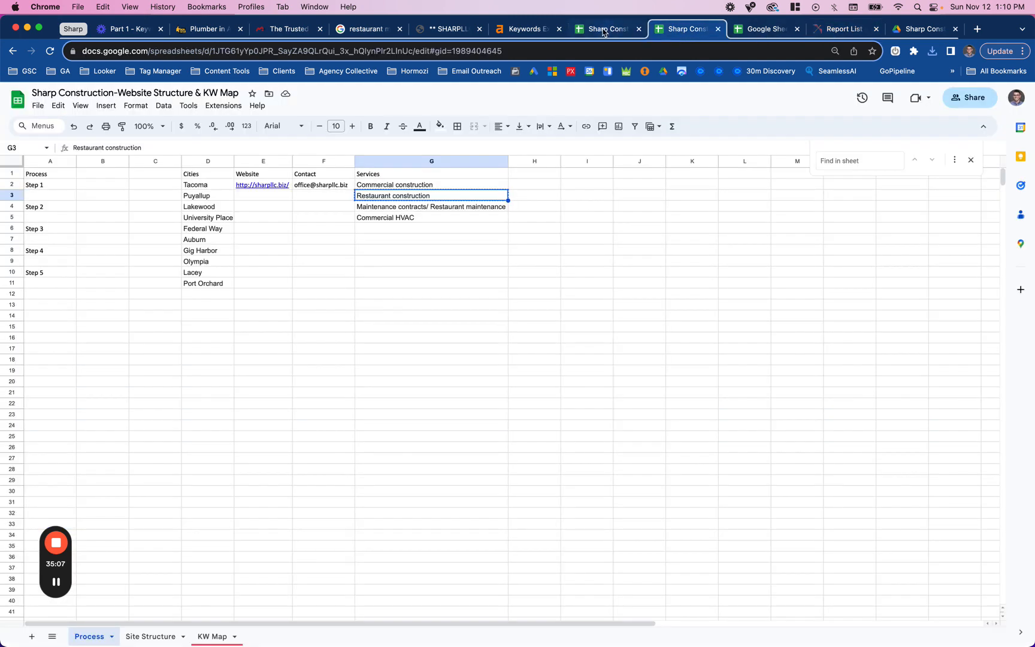
key(cmd+c)
click(466, 208)
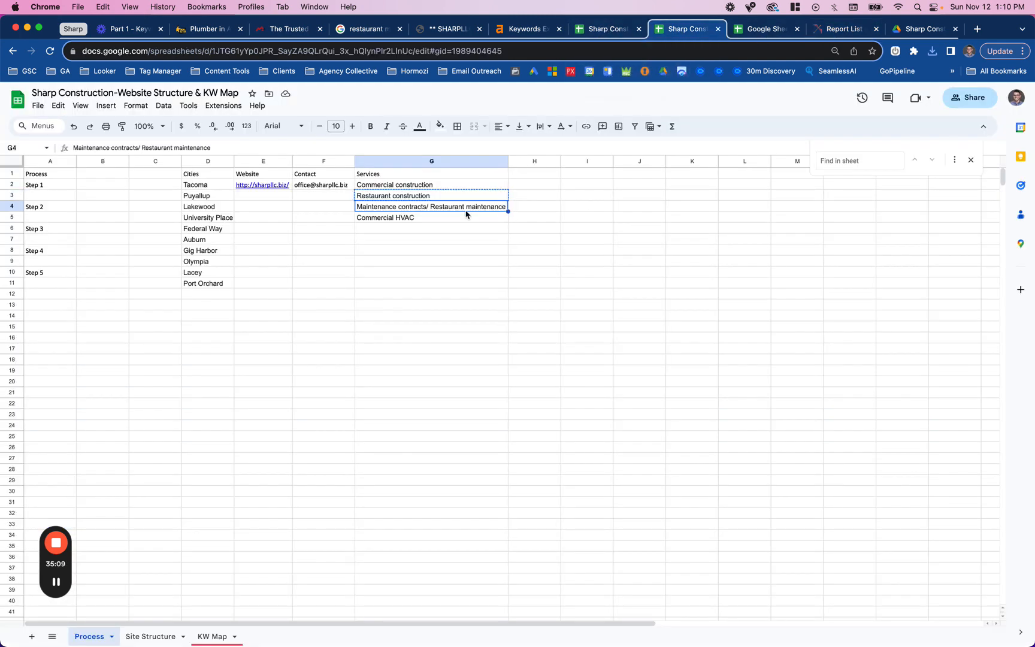
key(super+c)
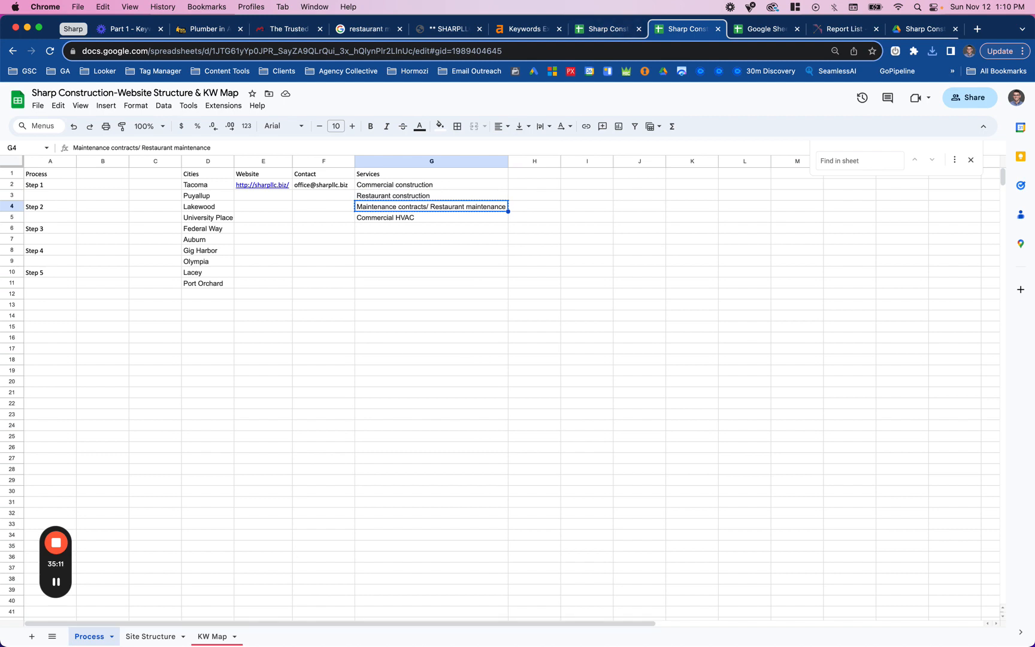
Remove the filter from the KW Map sheet, clear the Folder column including its dropdowns, and re-enter the heading "Folder".
click(218, 639)
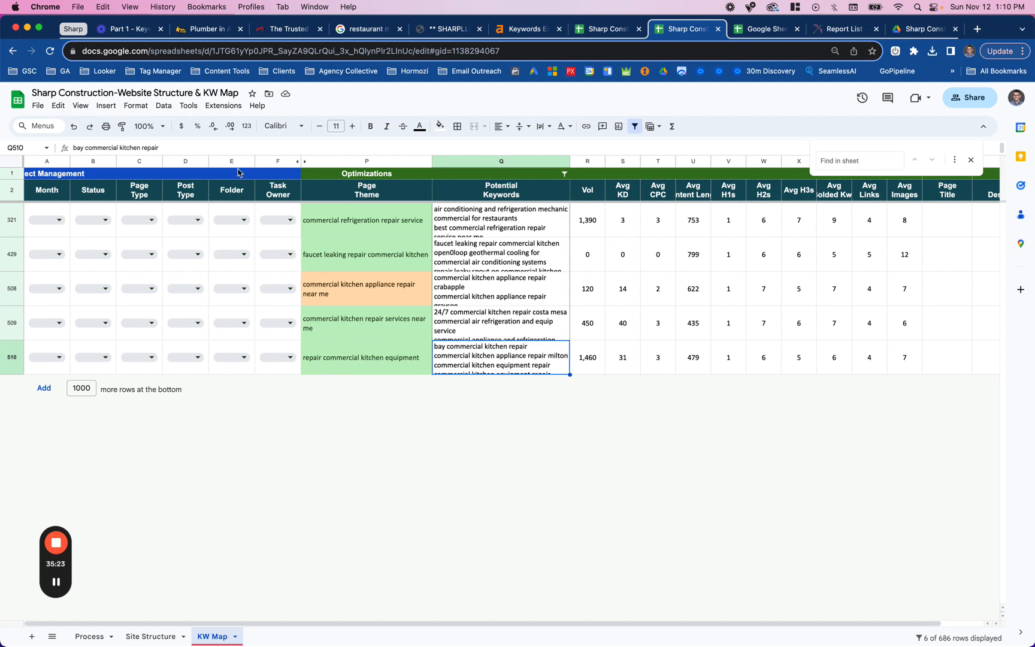
click(635, 128)
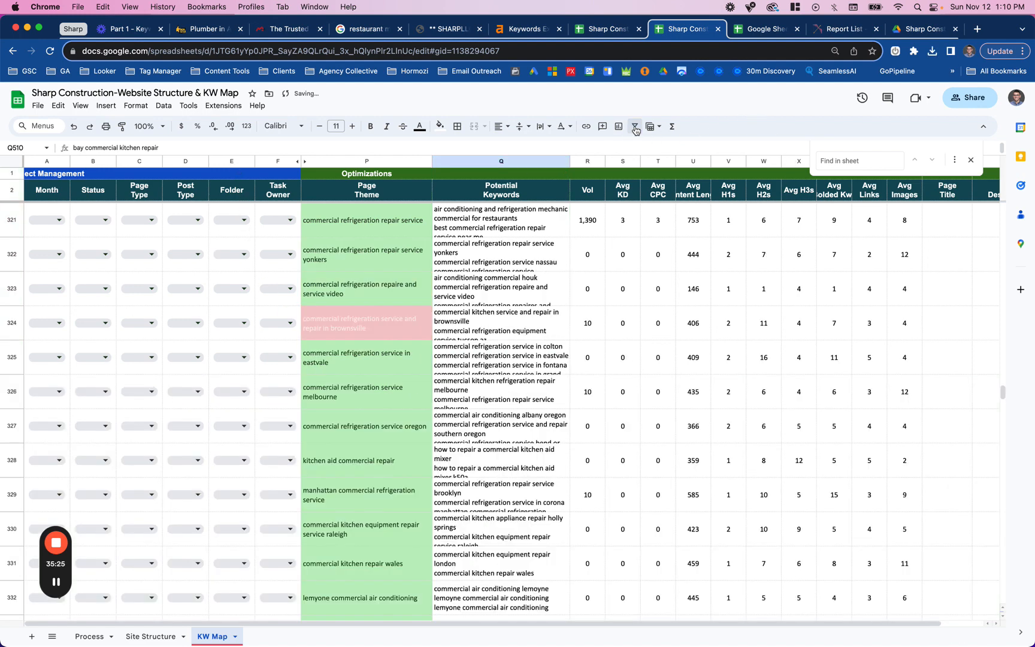
click(232, 160)
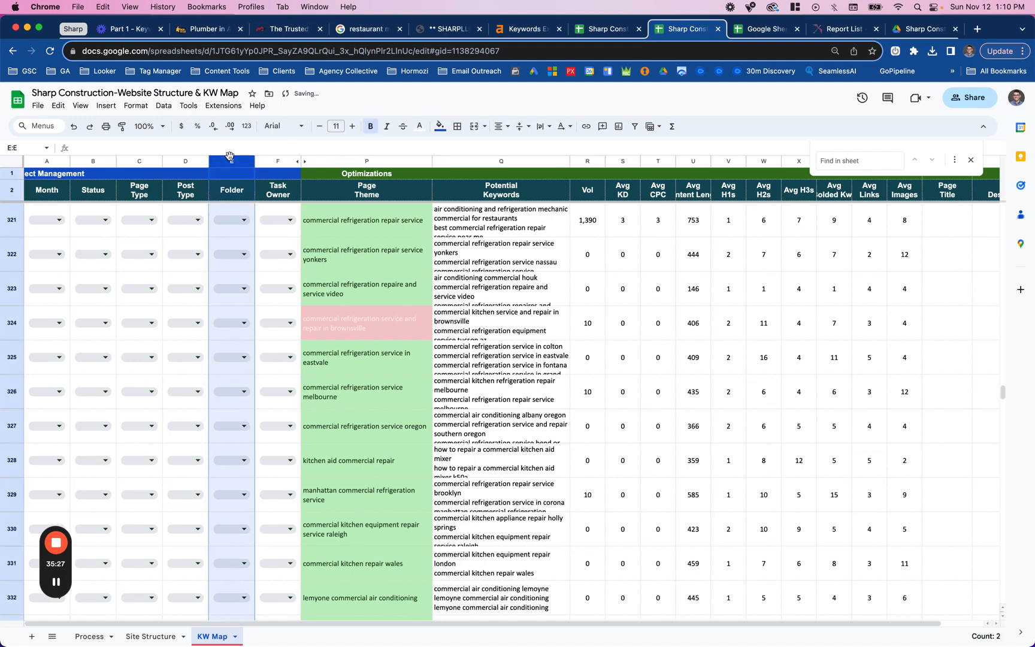
key(Delete)
click(230, 197)
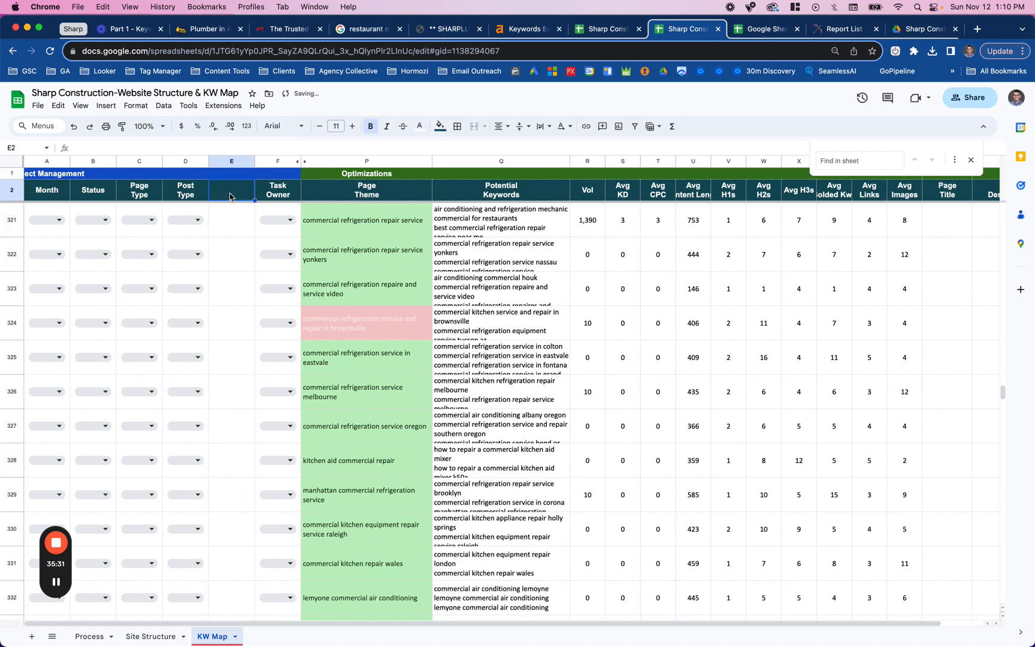
text(Folder)
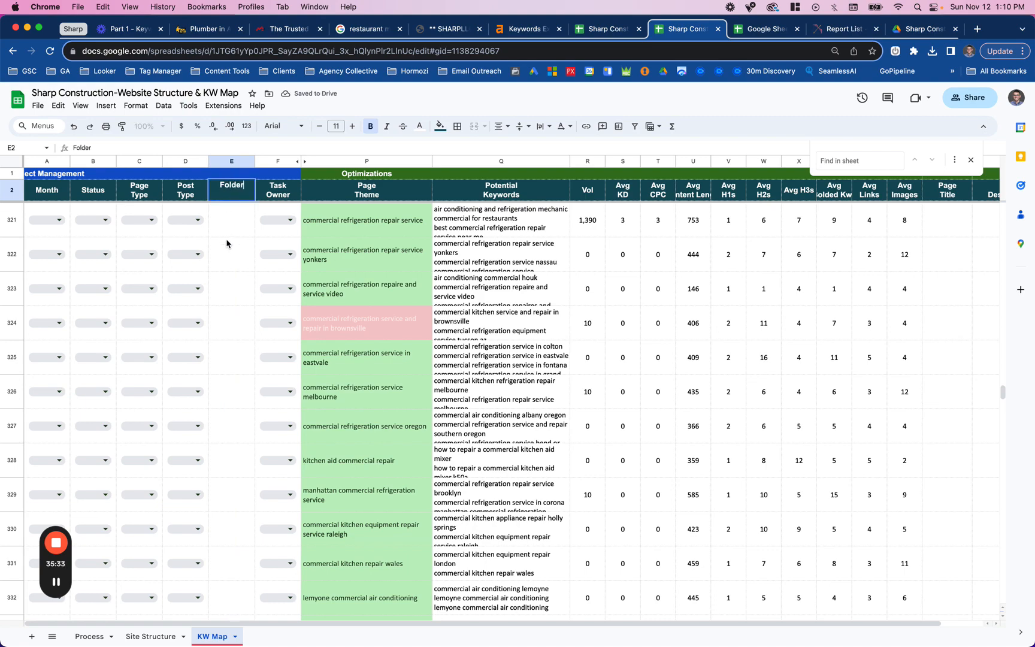
click(227, 244)
Create a filter on the KW Map's Potential Keywords column, clear all its values, and search them for "restaurant".
scroll(227, 245, up, 20)
click(227, 245)
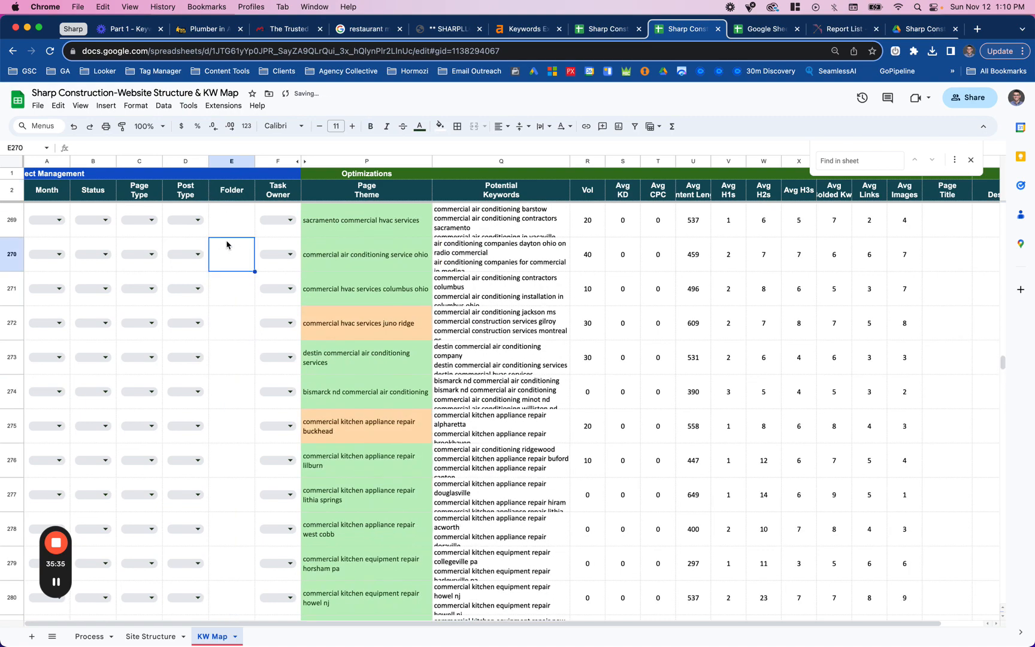
key(super+Up)
key(Down)
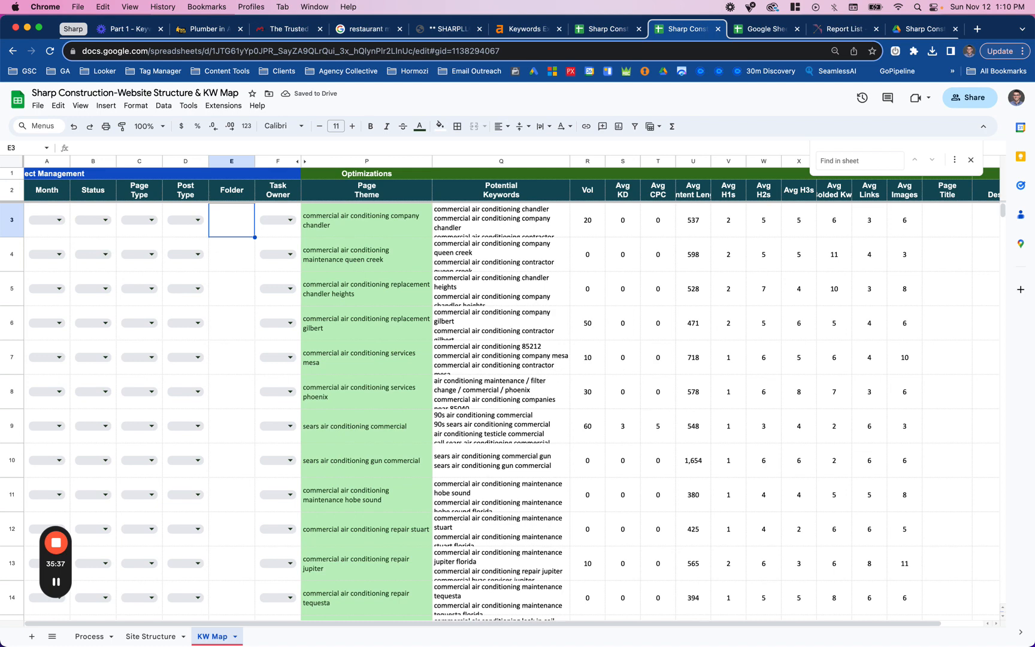
click(529, 164)
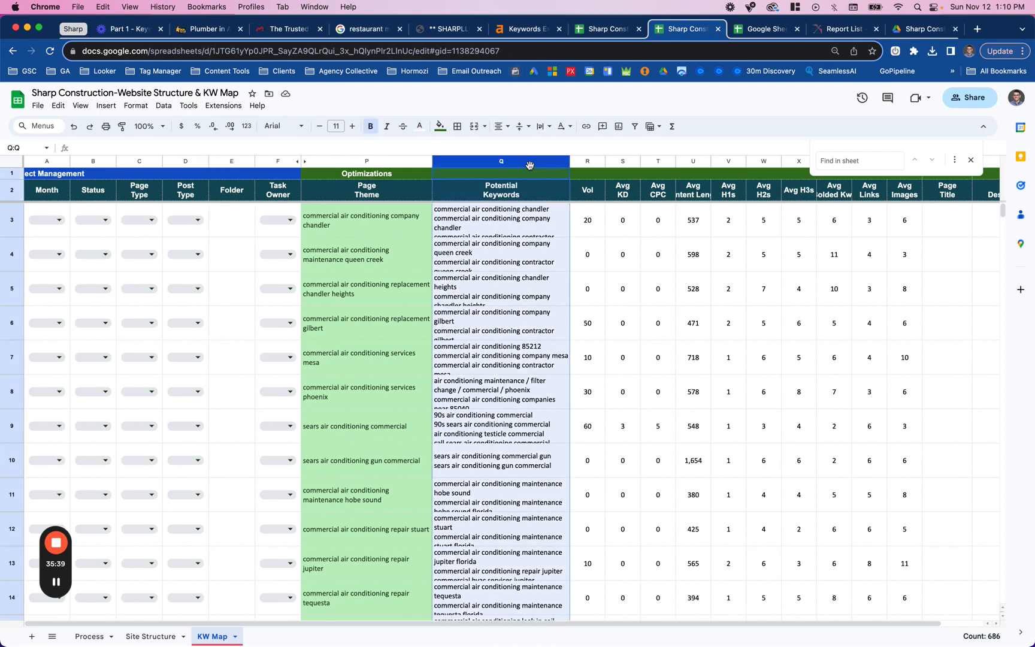
click(634, 126)
click(564, 174)
click(463, 302)
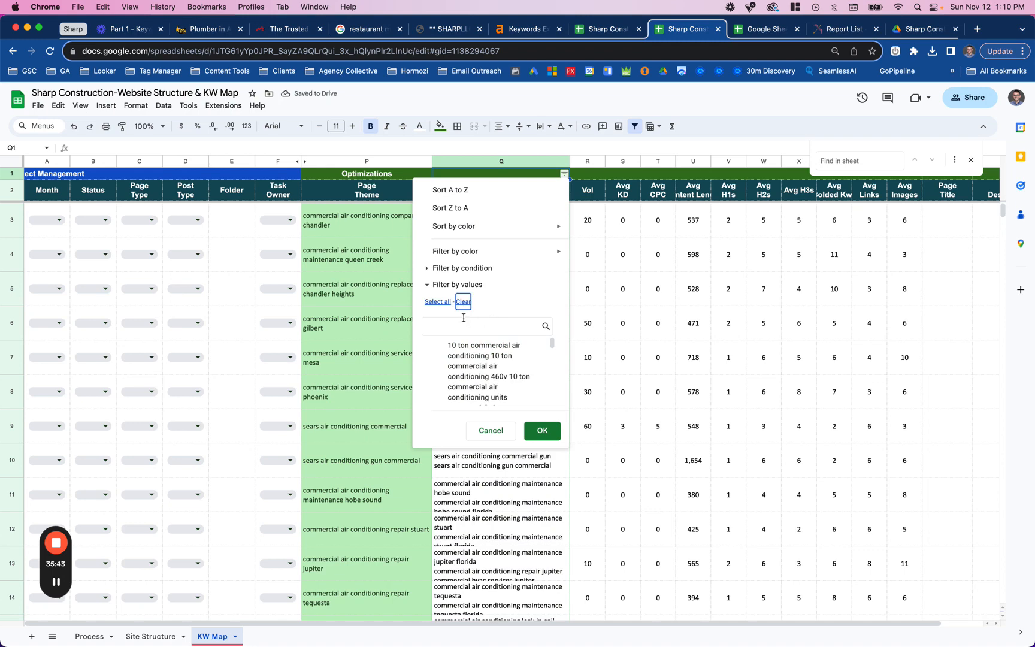
click(463, 319)
text(c)
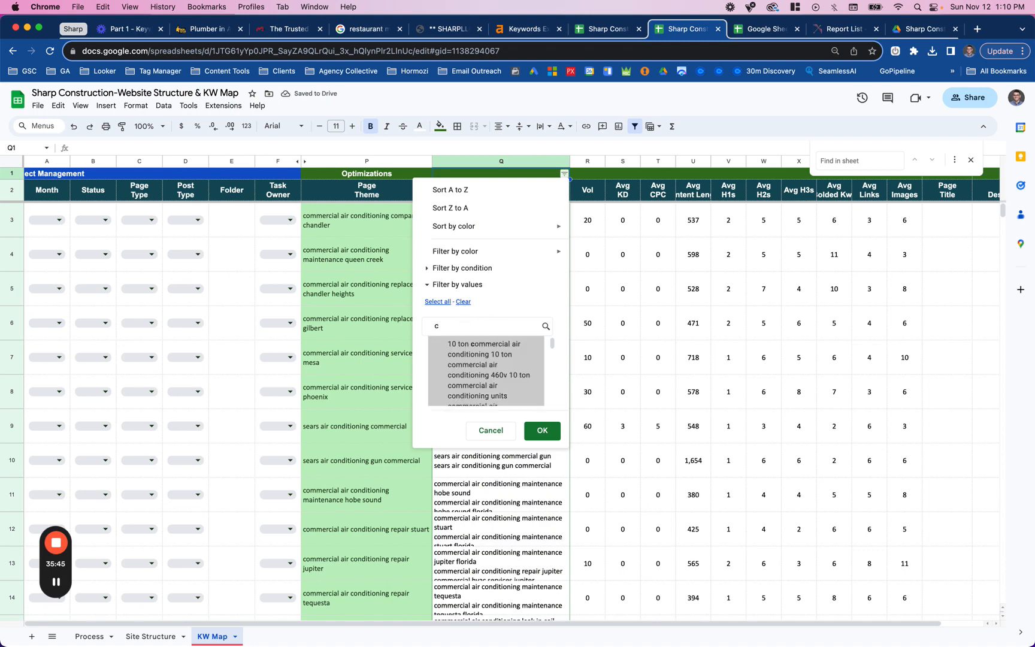
text(restarua)
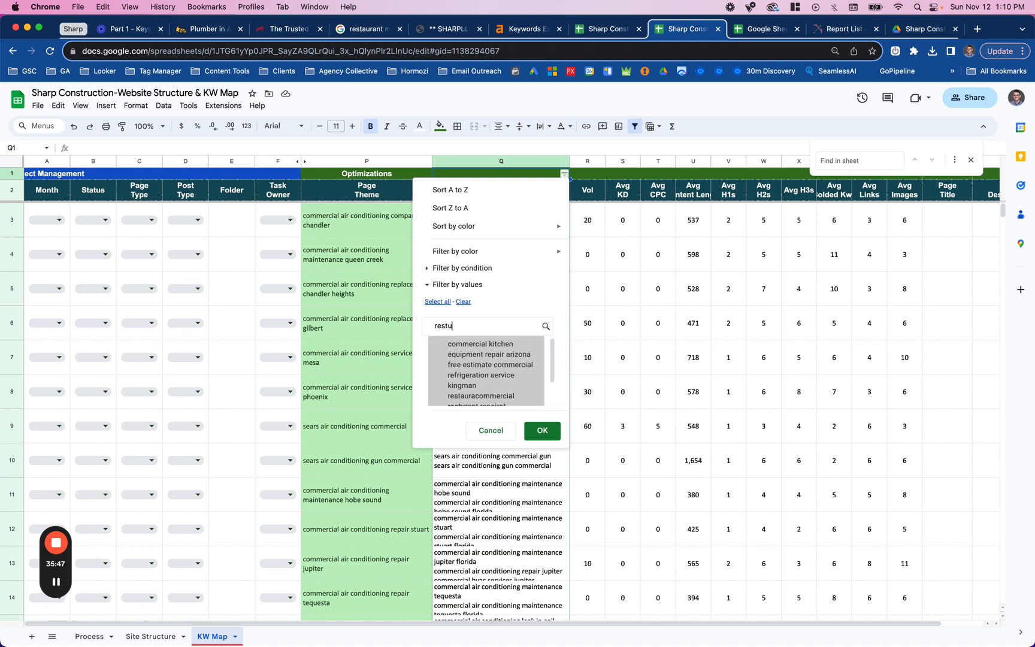
key(BackSpace)
key(BackSpace)
text(urant)
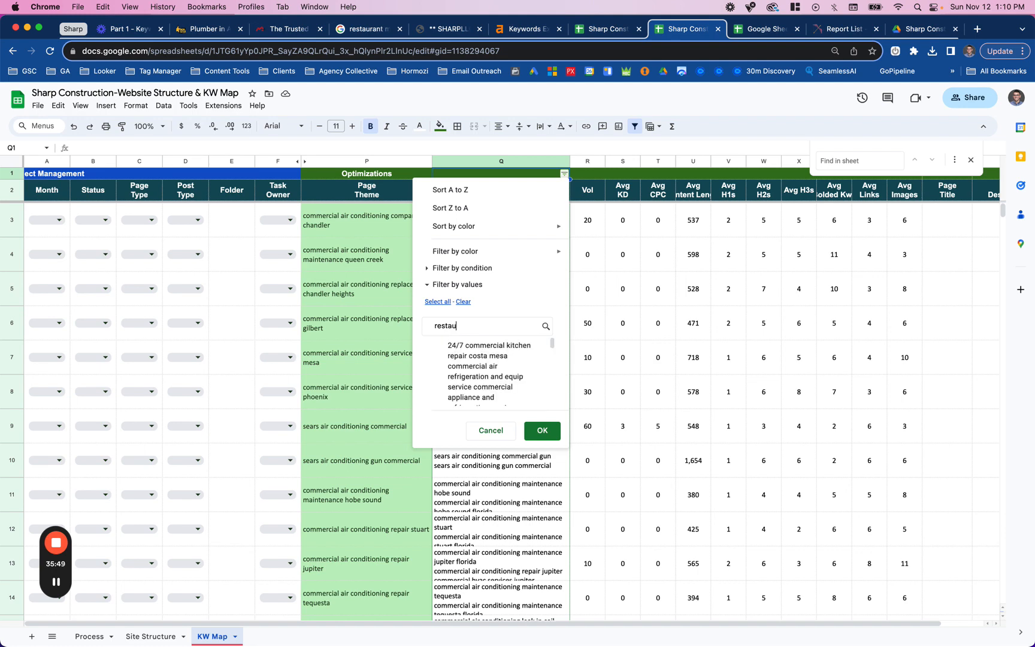
Include the "Potential Keywords" header among the filter values and apply the filter.
double_click(459, 325)
text(keyw)
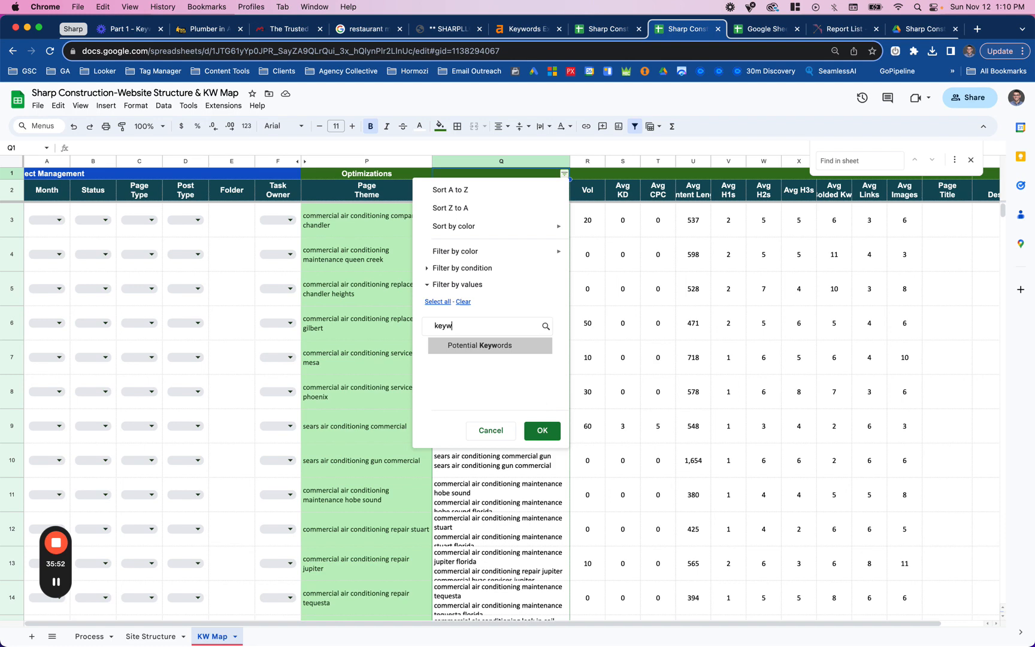
click(467, 348)
click(535, 435)
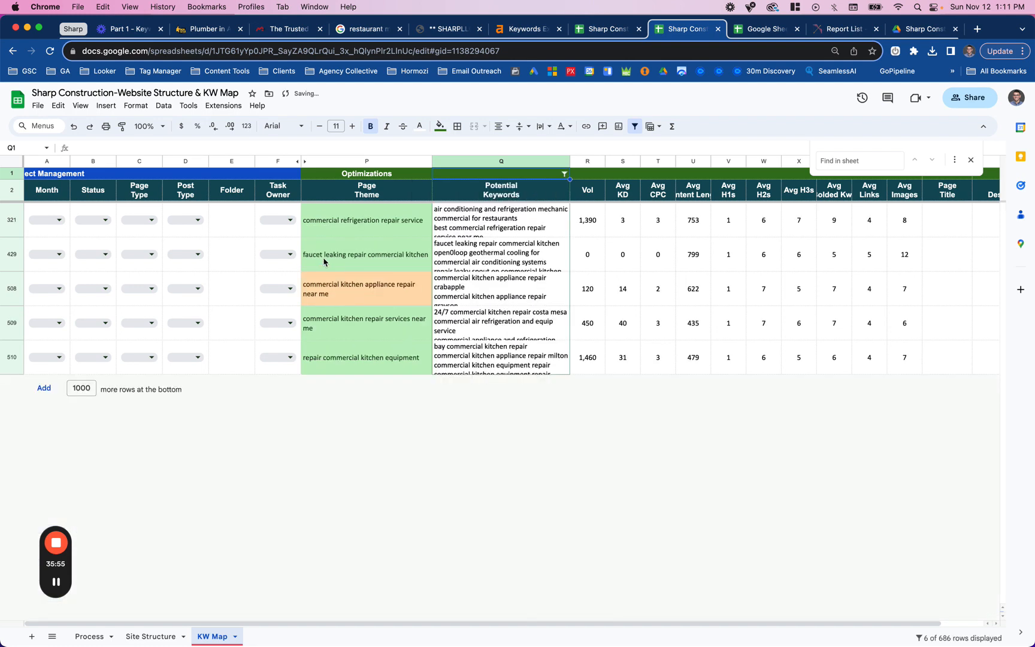
Review the services listed on the Process sheet and highlight "Restaurant maintenance" within the maintenance contracts entry.
click(231, 225)
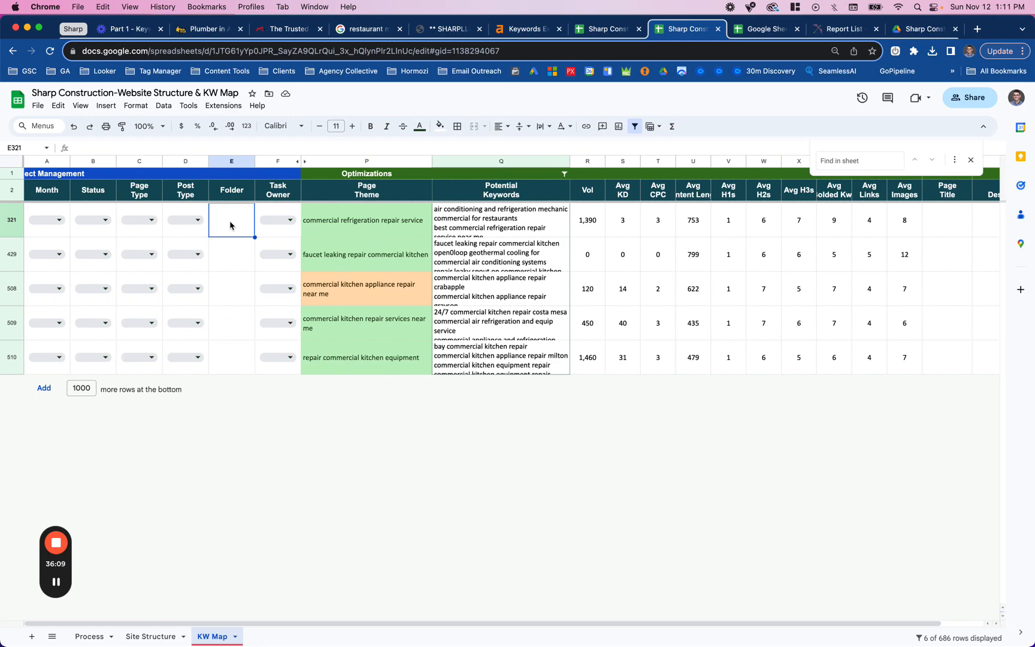
click(101, 635)
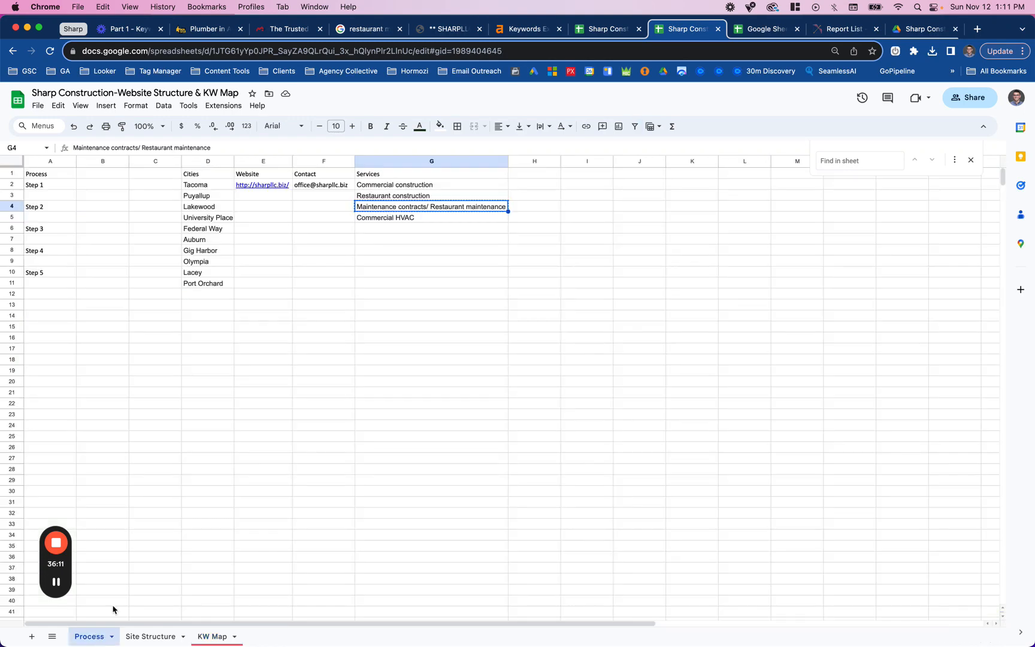
key(cmd+c)
click(400, 199)
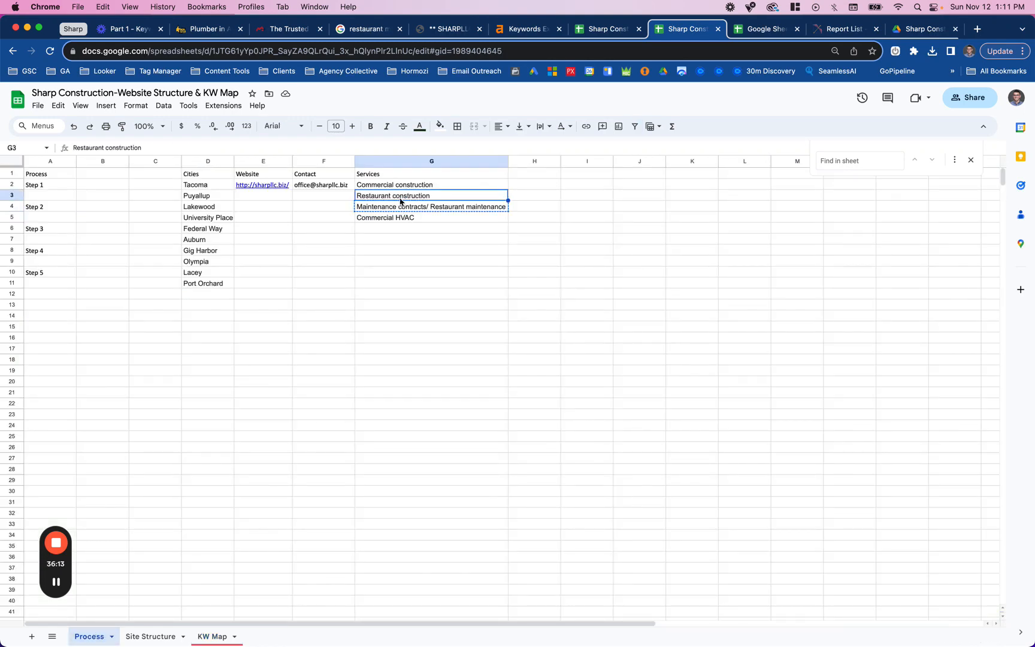
drag(389, 186, 391, 221)
double_click(405, 208)
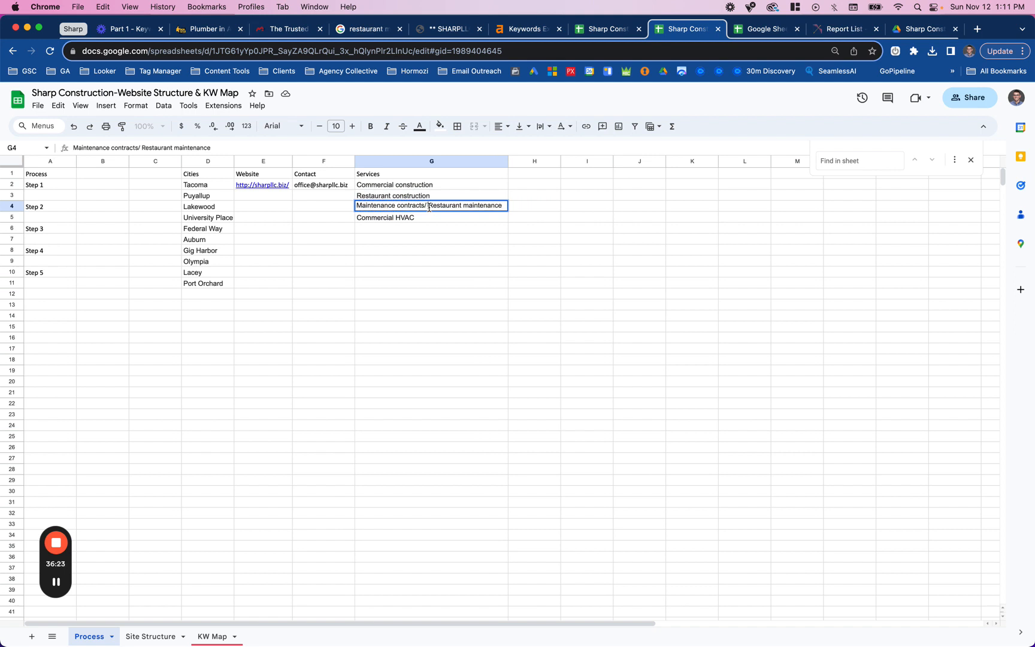
drag(429, 208, 505, 204)
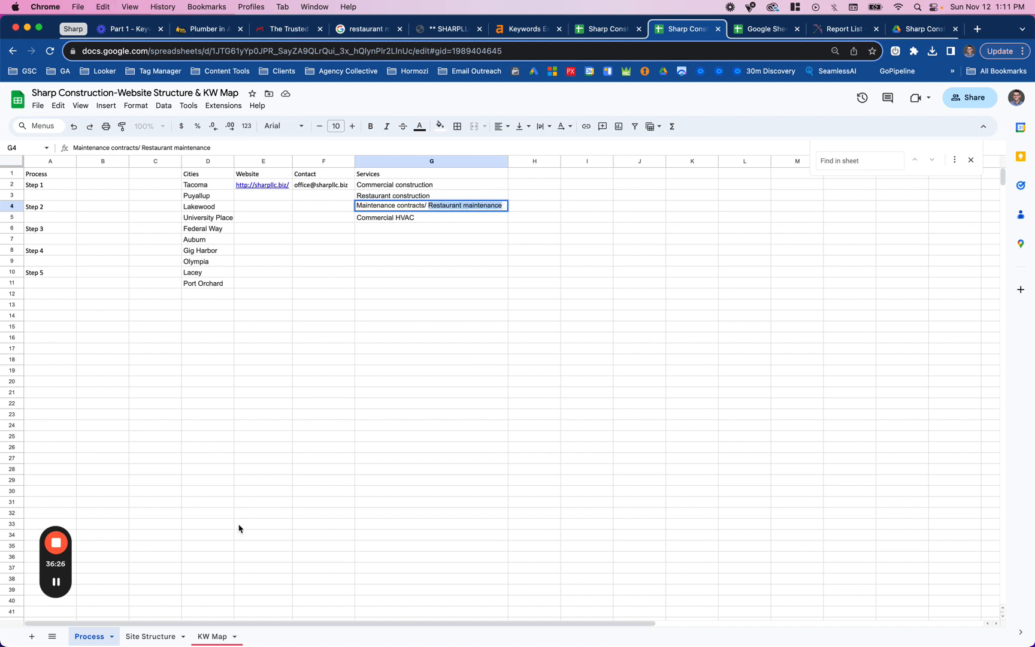
On the KW Map sheet, enter "/restaurant-maintenance/" as the folder for the "commercial refrigeration repair service" row.
click(214, 636)
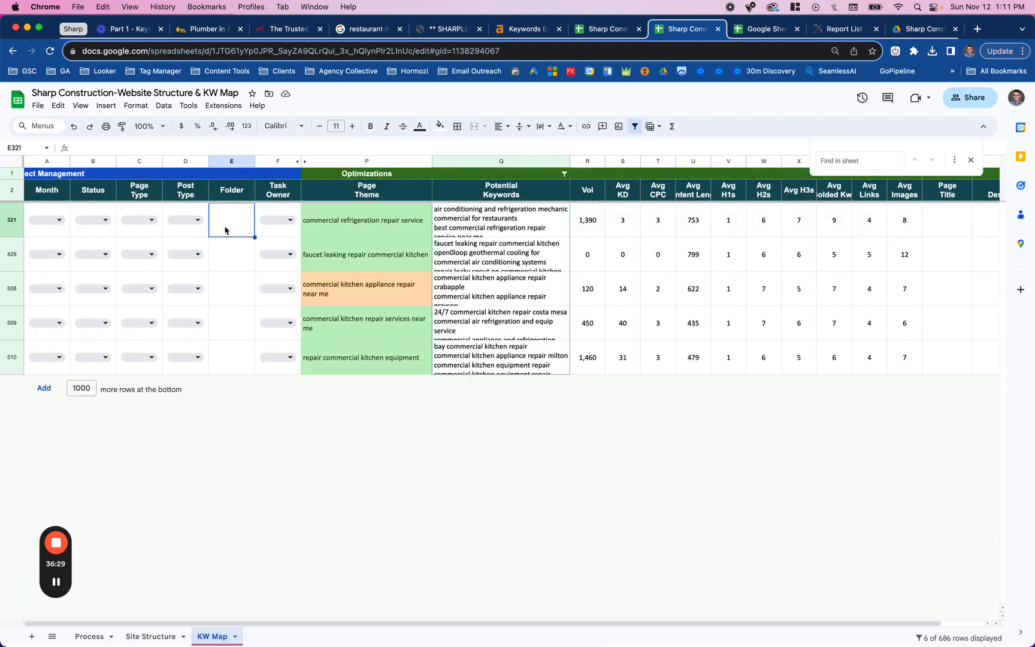
text(/restaur)
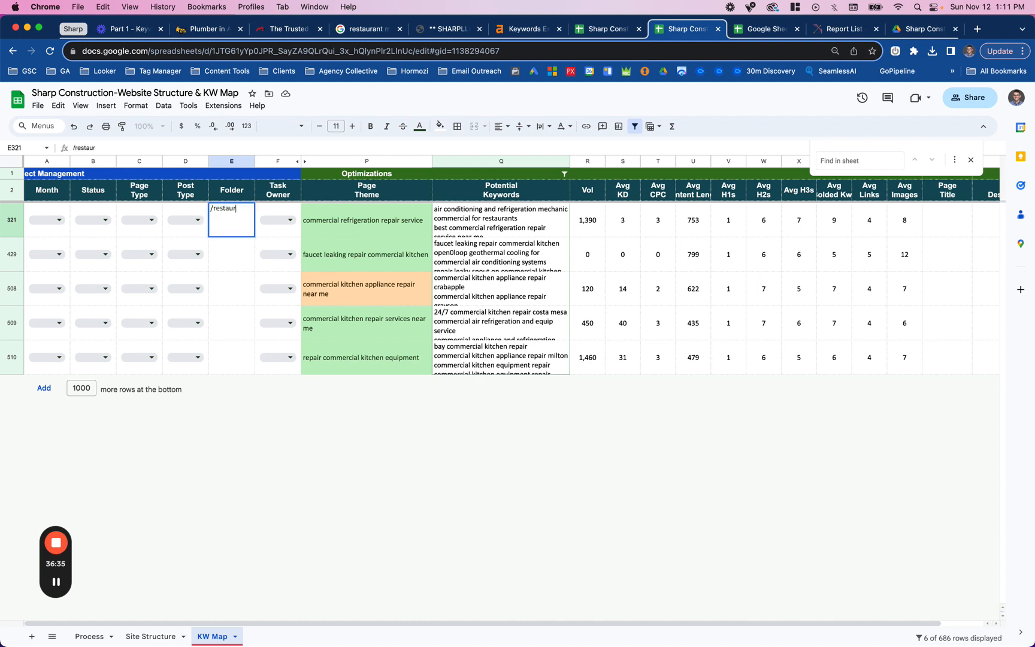
text(ant-mainten)
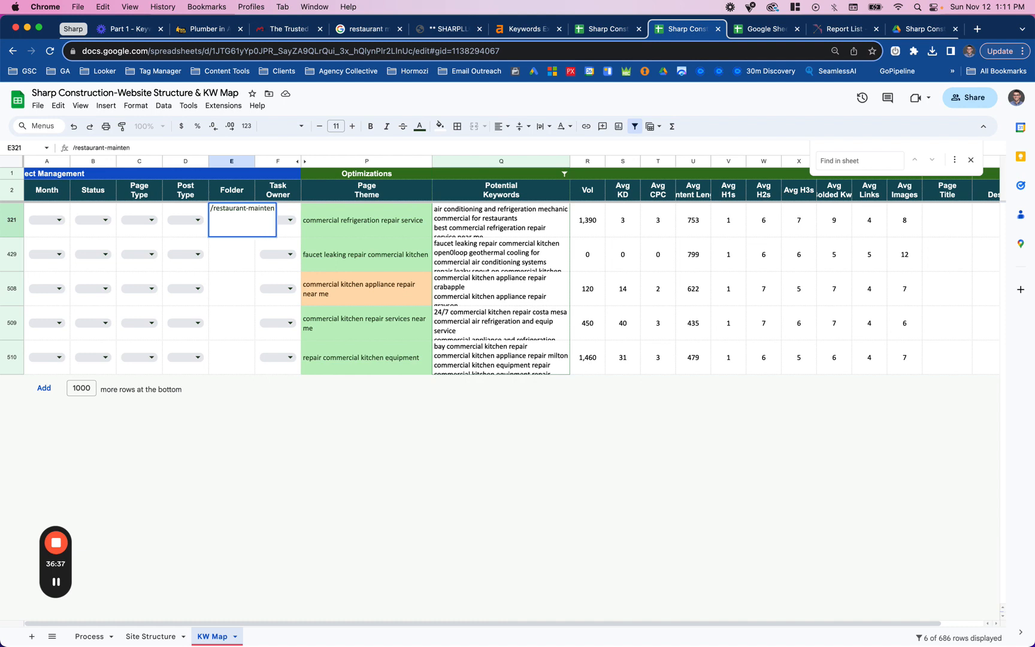
text(ance/)
key(Return)
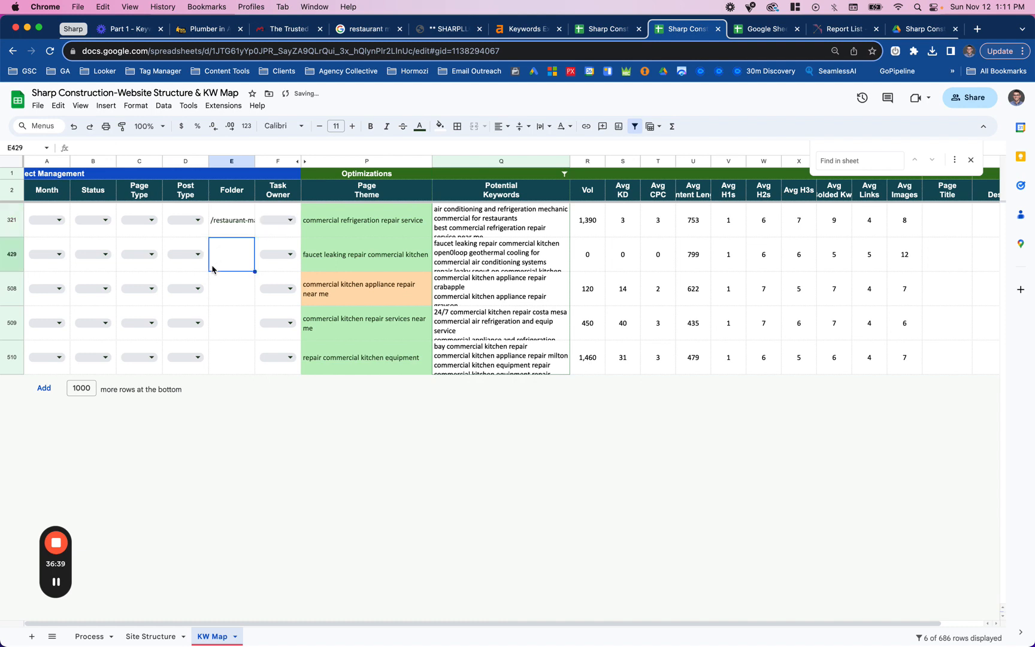
Copy the "/restaurant-maintenance/" folder down to the remaining filtered rows and fit the Folder column's width to its content.
click(235, 228)
drag(255, 237, 256, 372)
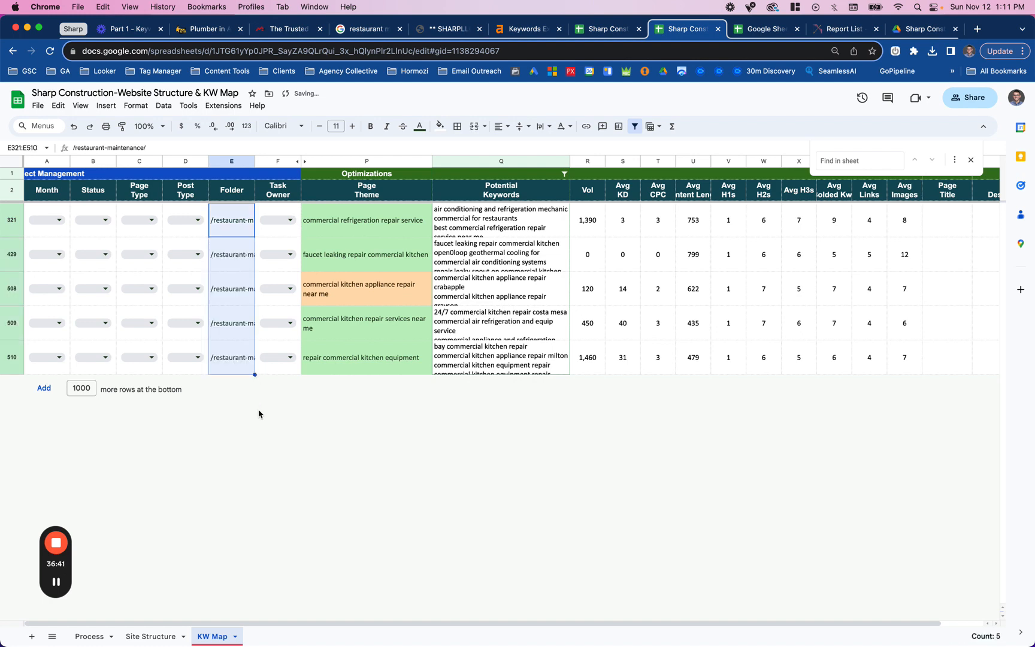
double_click(255, 161)
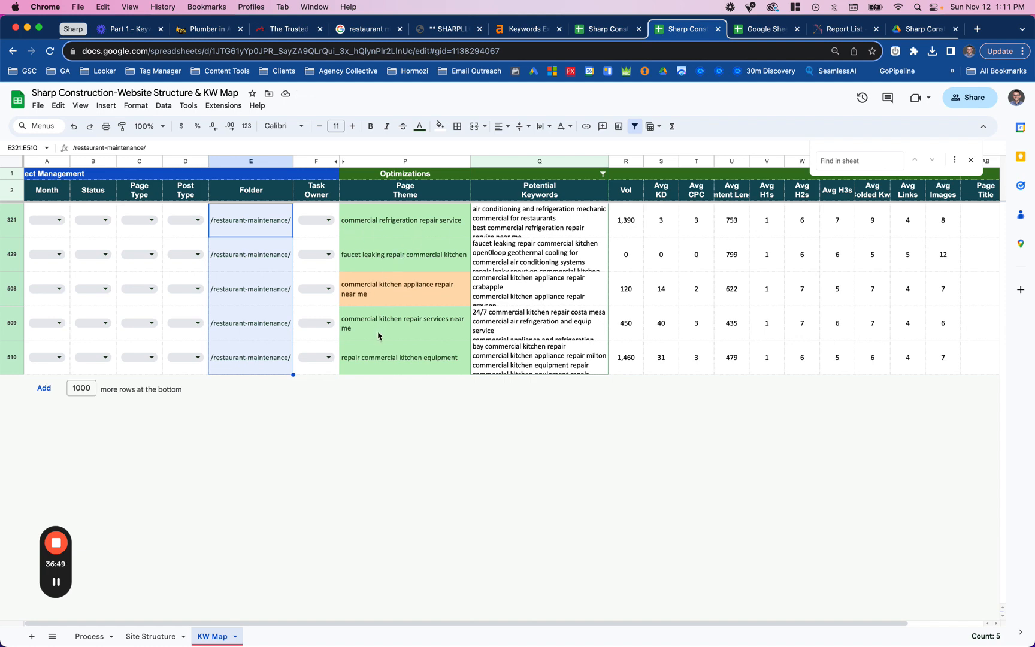
double_click(283, 330)
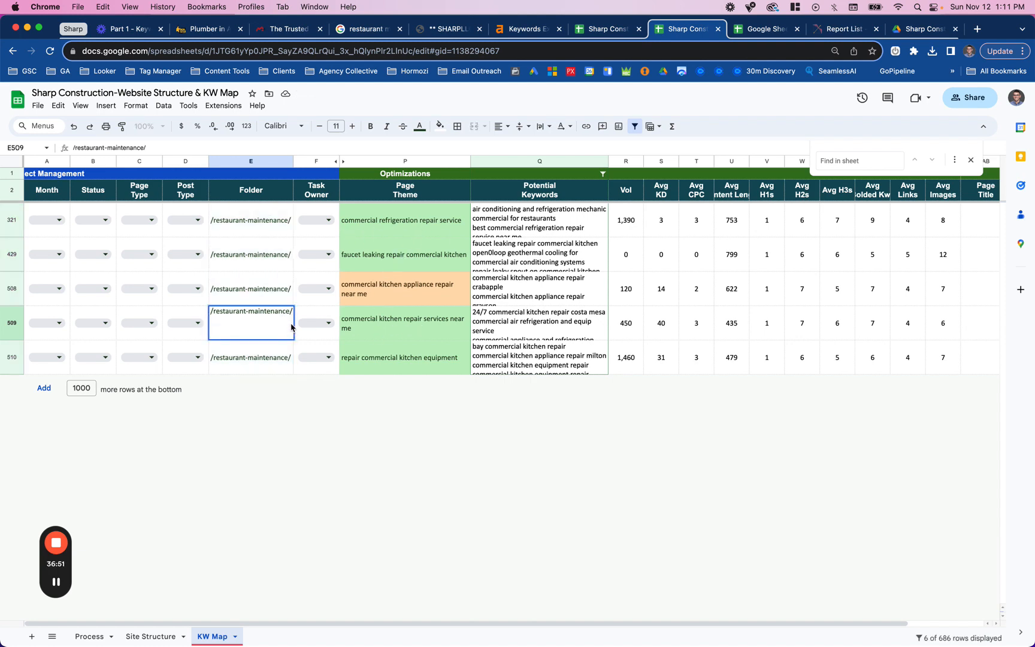
text(commerc)
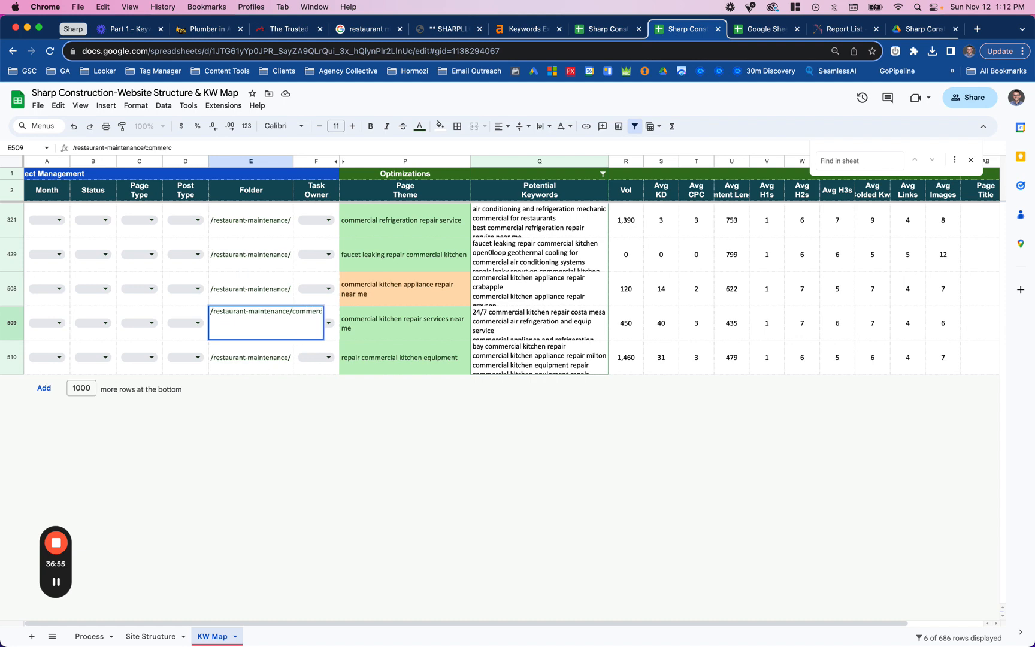
key(BackSpace)
key(BackSpace)
key(BackSpace)
key(BackSpace)
key(BackSpace)
key(BackSpace)
key(BackSpace)
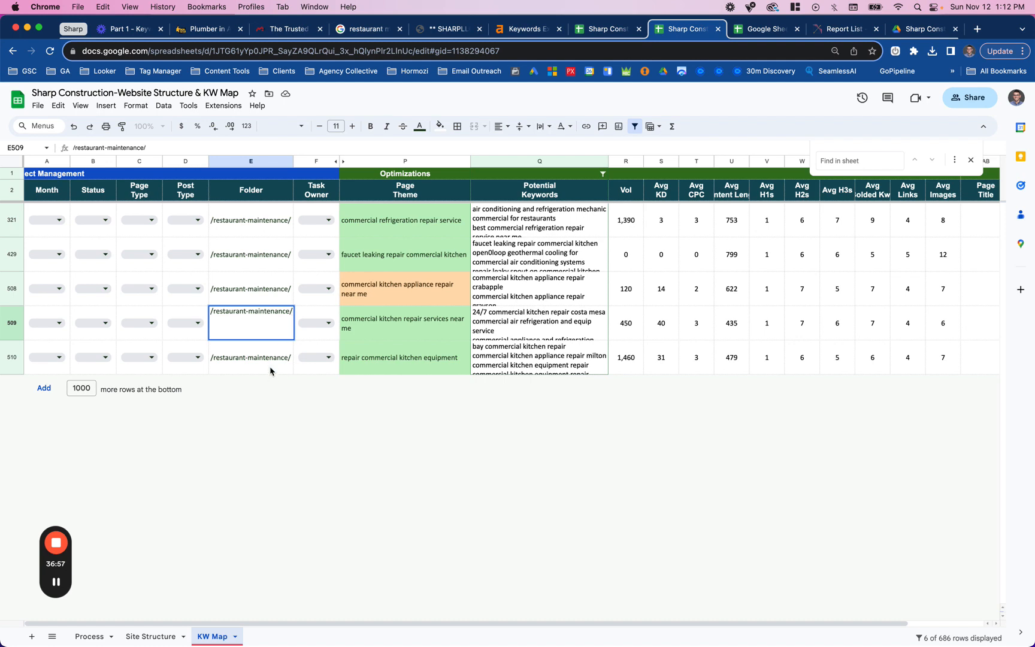
Extend the folder path of the "repair commercial kitchen equipment" row to "/restaurant-maintenance/commerci".
click(274, 358)
double_click(275, 357)
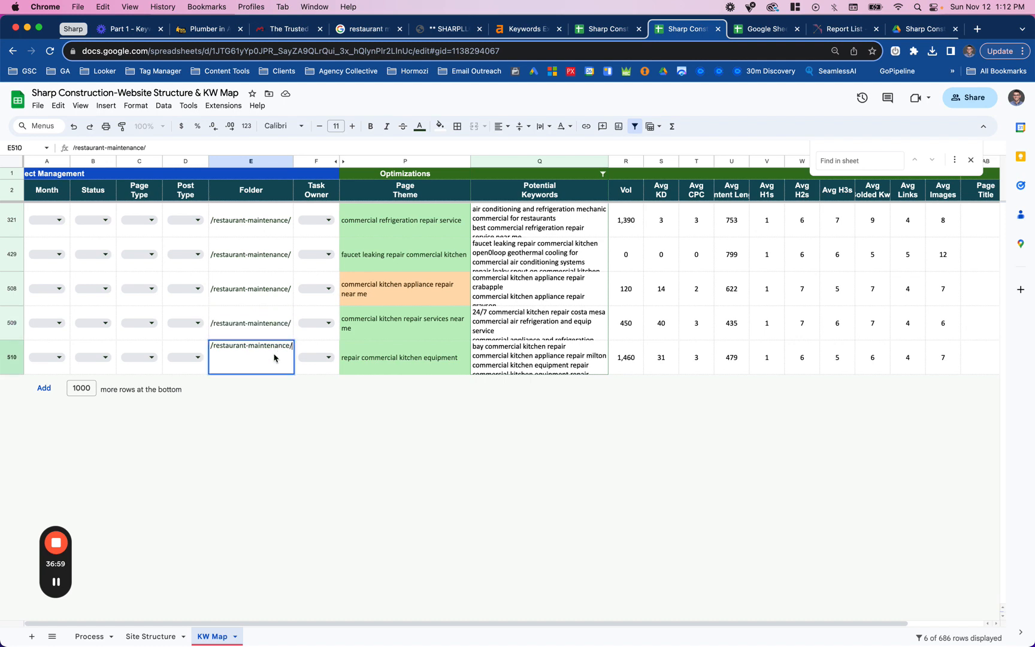
text(commerci)
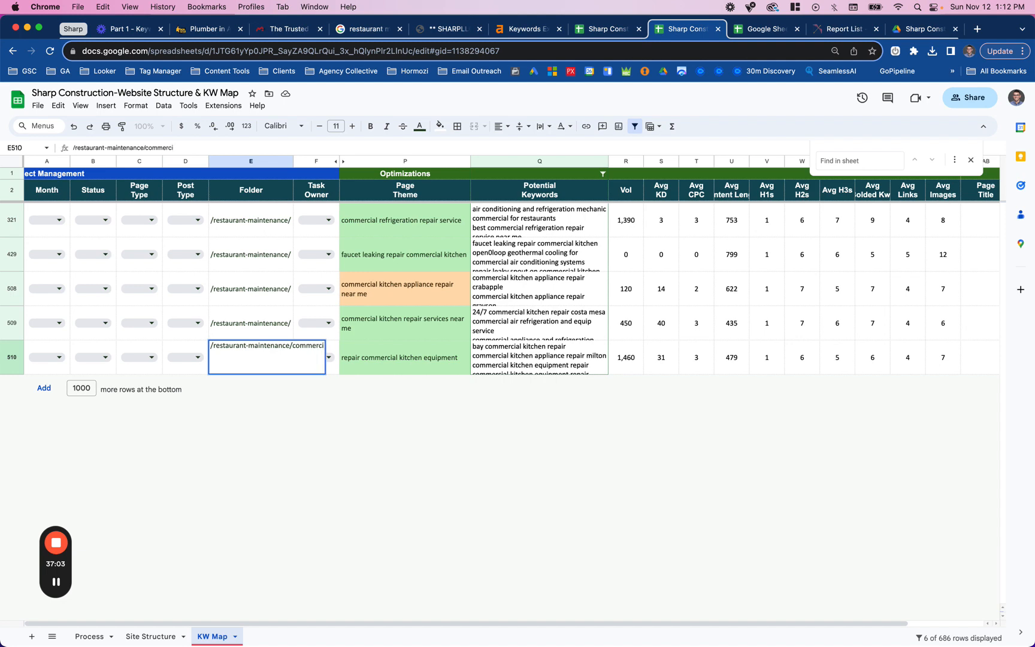
Complete the folder path in E510 as /restaurant-maintenance/commercial-kitchen-repair/.
key(BackSpace)
text(ial-kit)
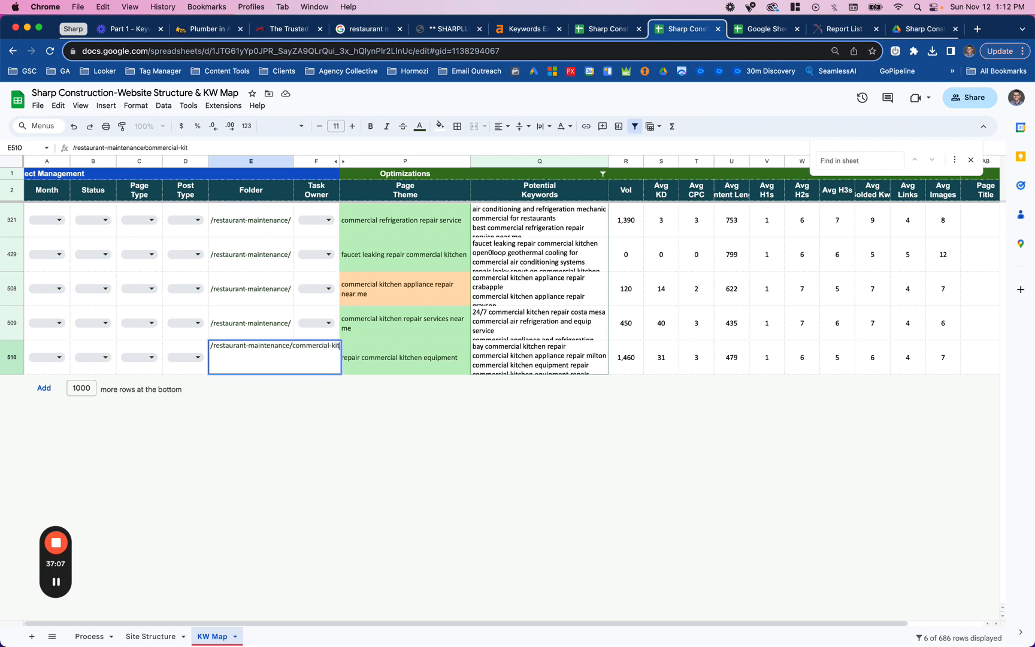
text(chen)
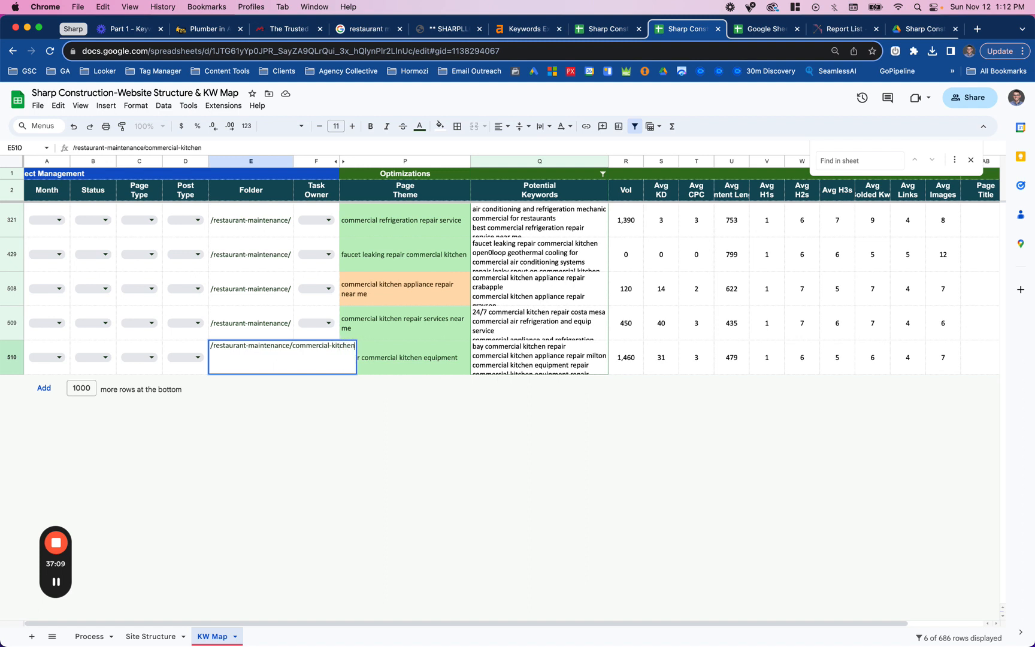
text(-repa)
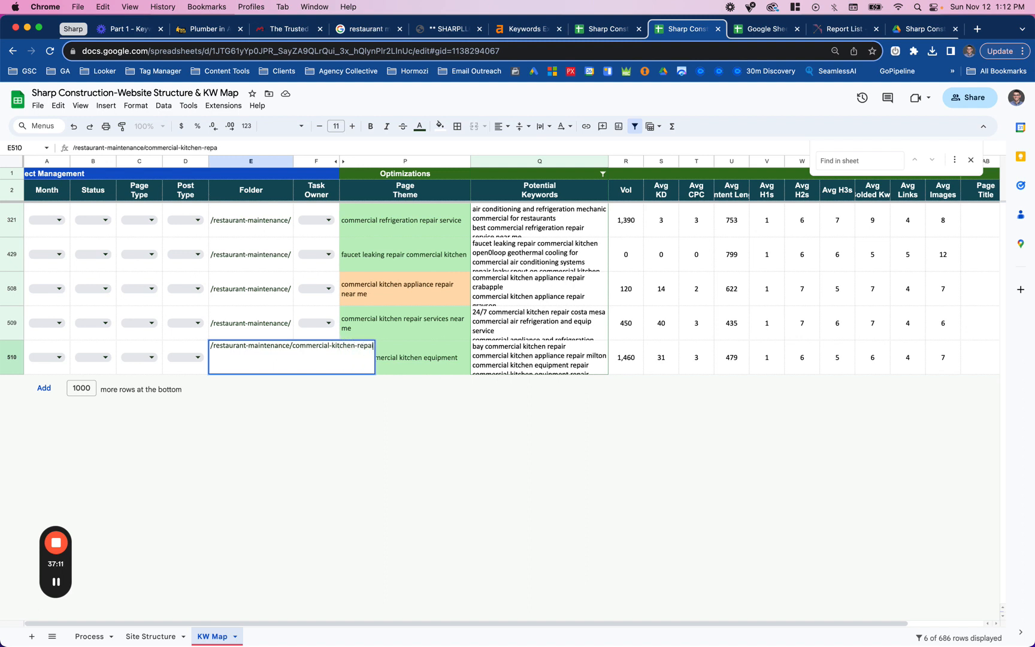
text(ir/)
key(Return)
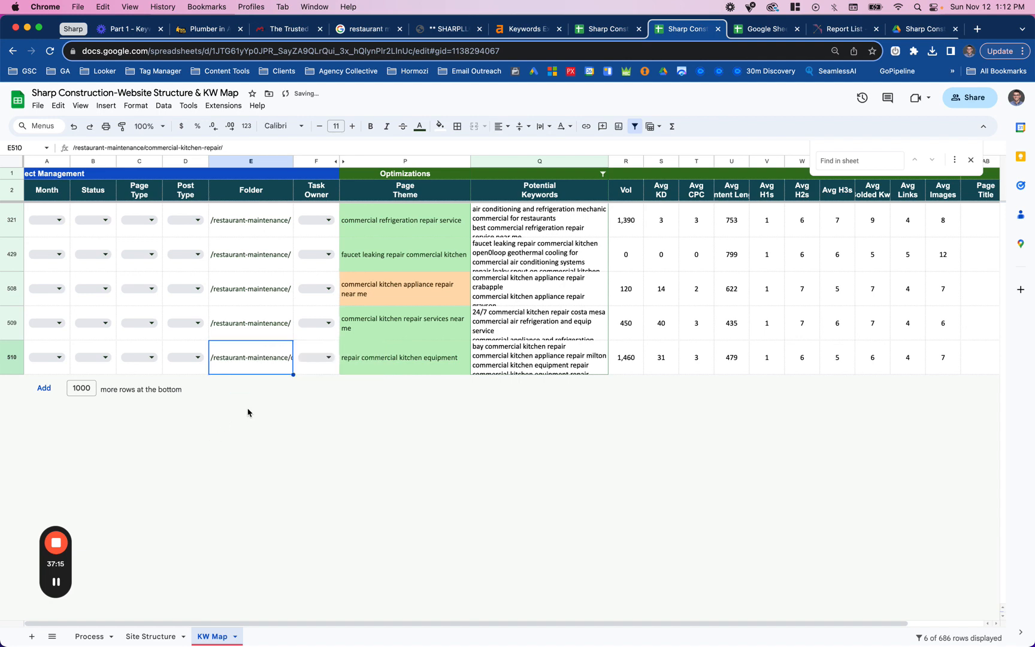
Copy the folder path from E510 to E508, E429 and E321, and fit the Folder column's width to its contents.
key(cmd+c)
click(275, 290)
key(cmd+v)
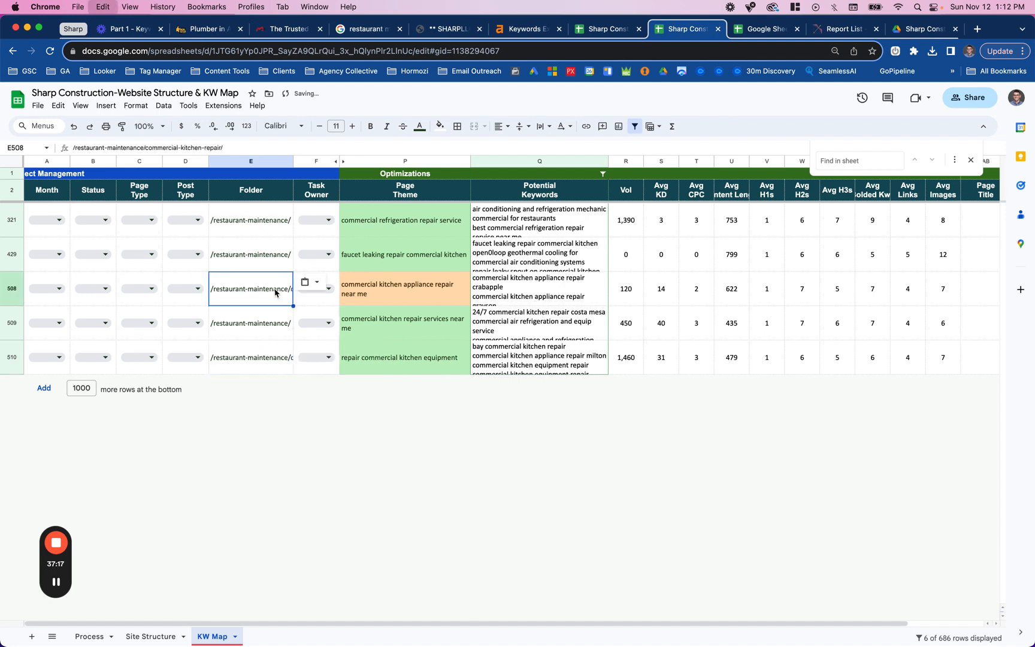
click(276, 256)
key(cmd+v)
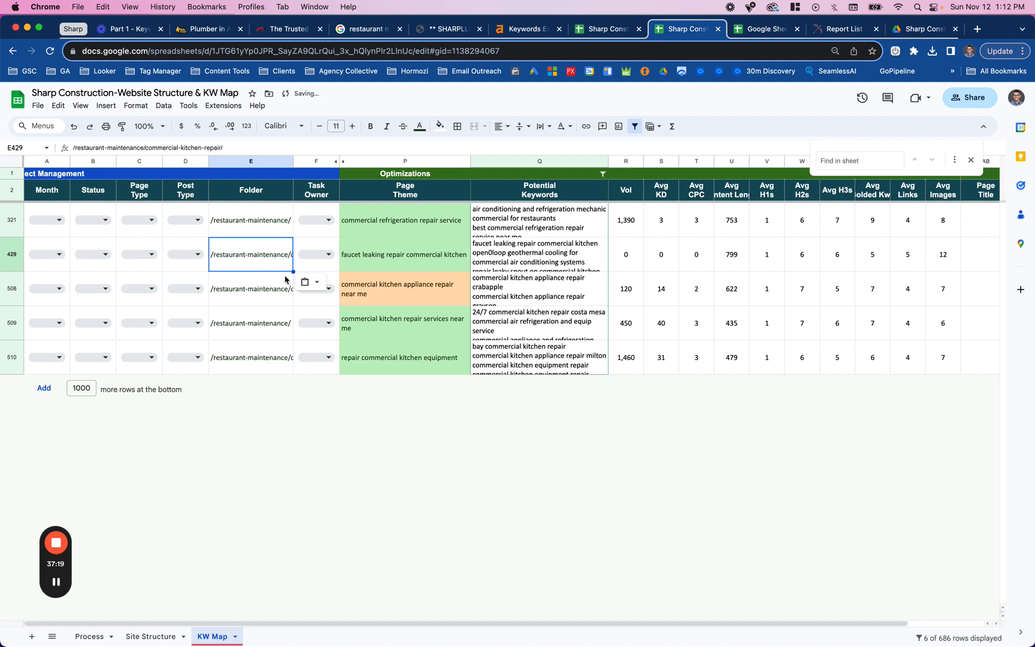
click(275, 231)
key(cmd+v)
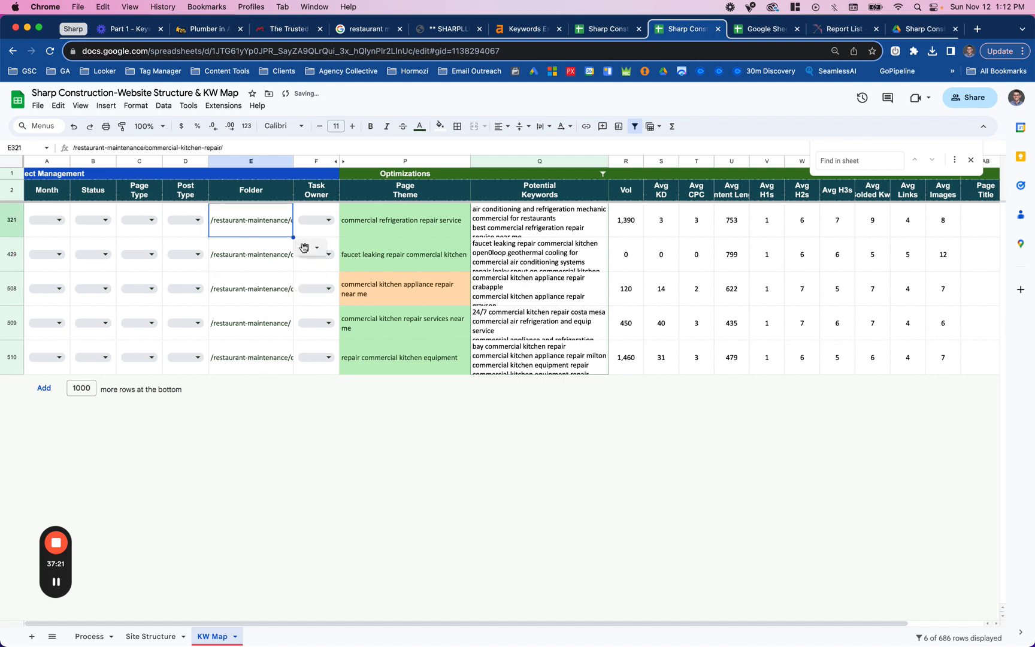
drag(294, 164, 293, 164)
double_click(293, 164)
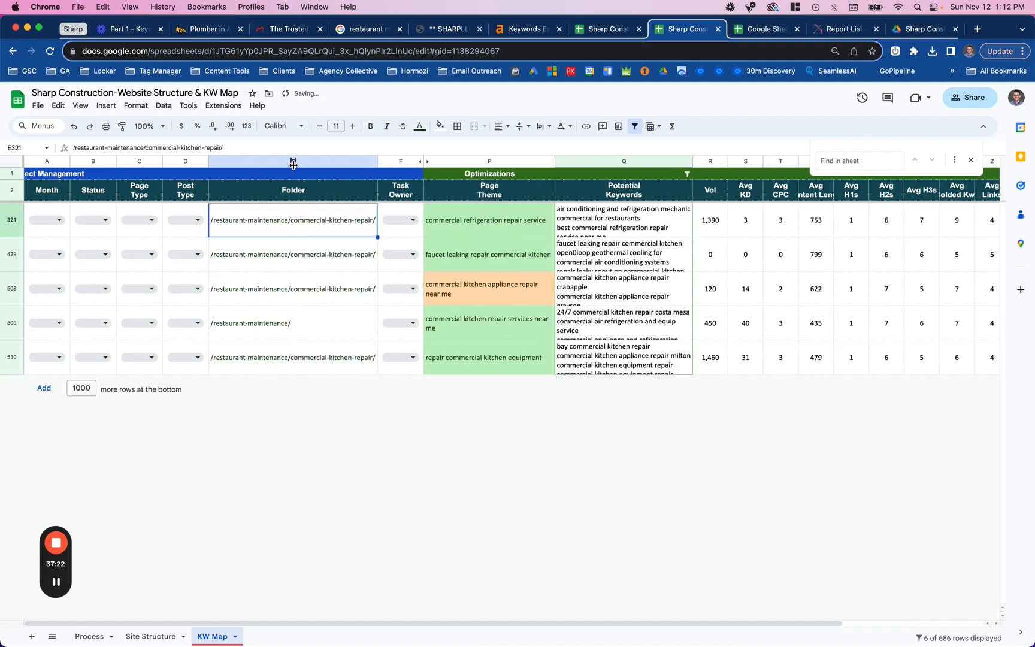
click(287, 329)
click(443, 324)
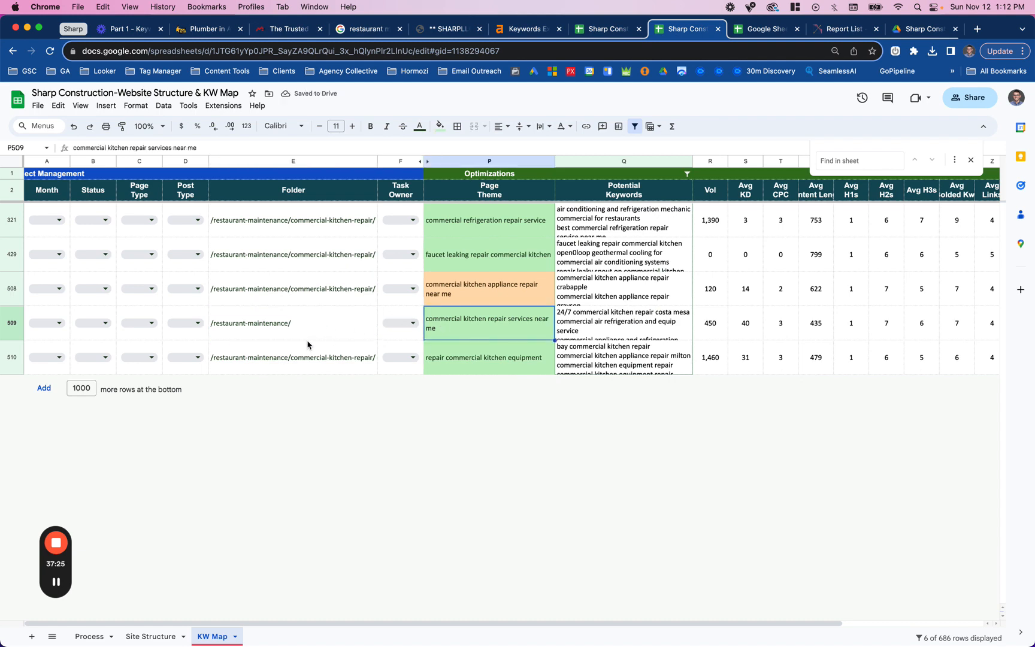
click(258, 335)
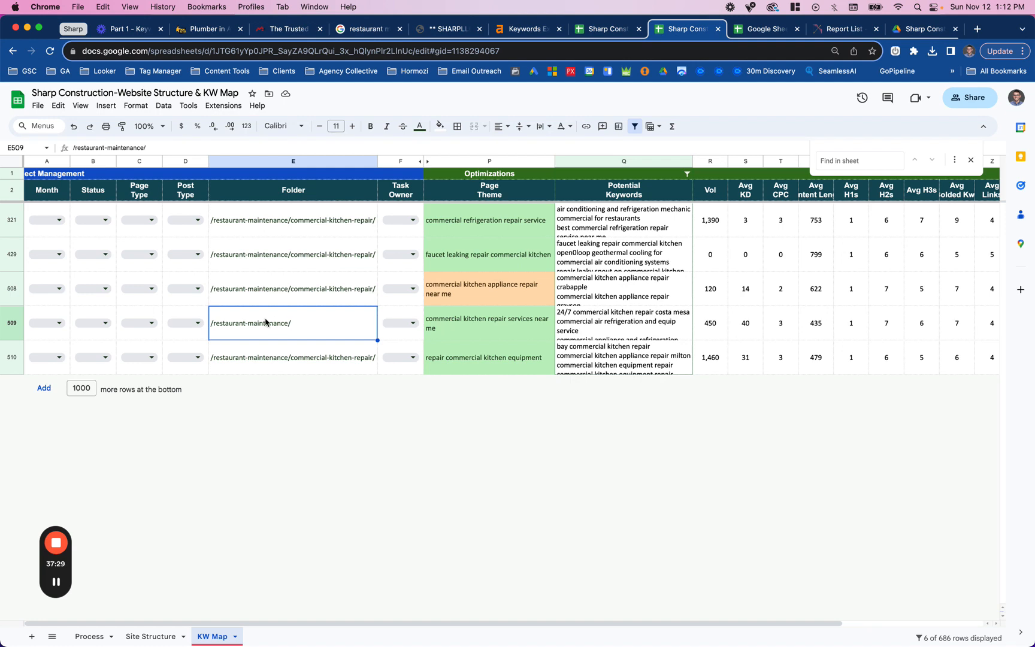
click(459, 292)
double_click(459, 316)
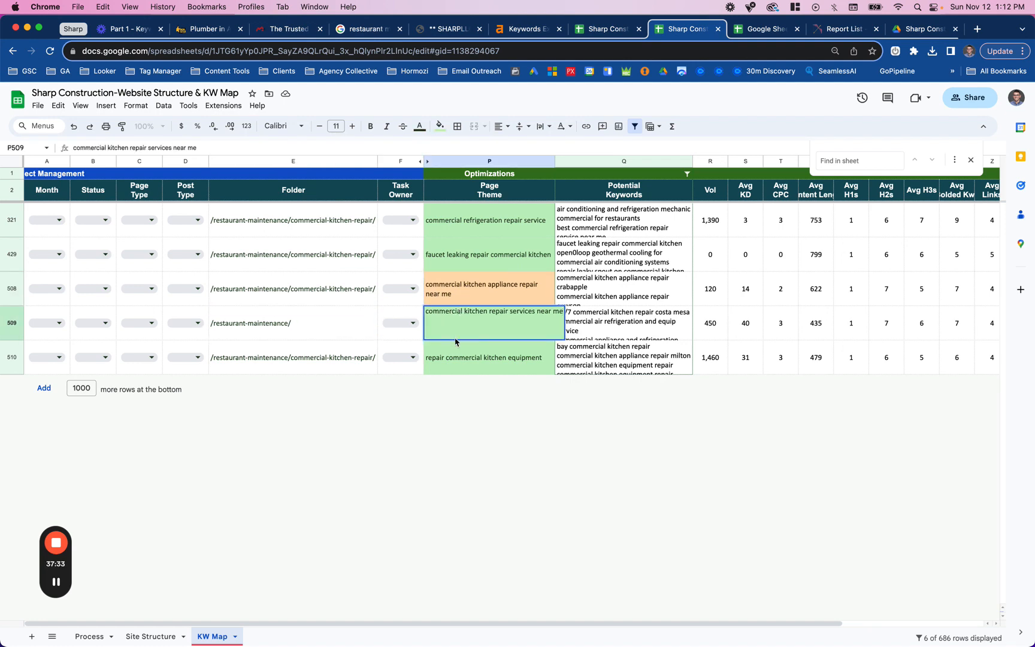
click(369, 338)
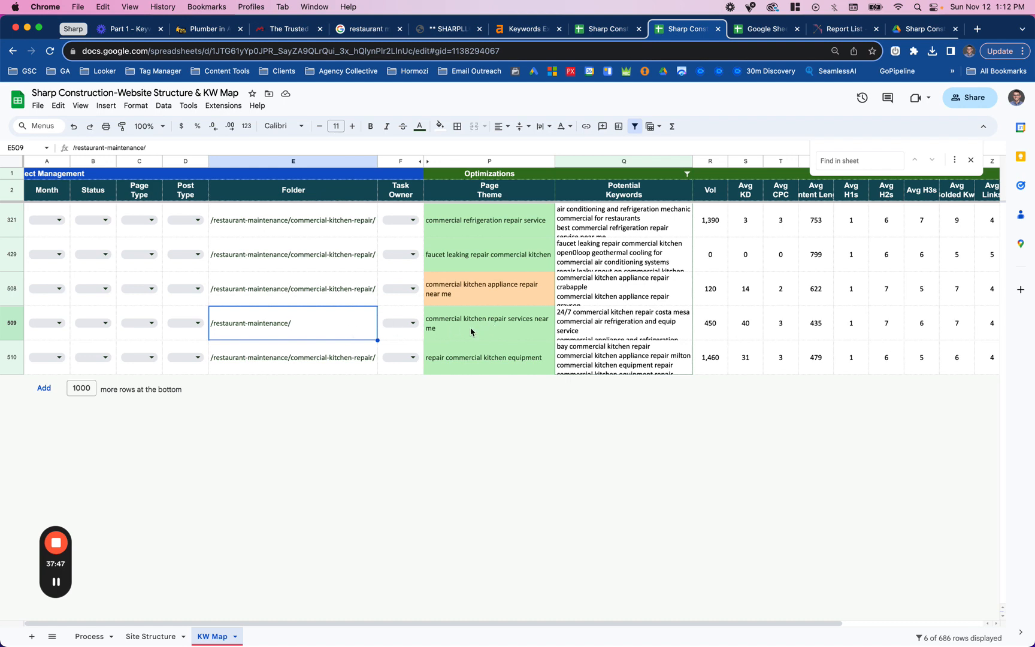
Set the Post Type to Page for all five filtered rows, from row 321 to row 510.
click(152, 323)
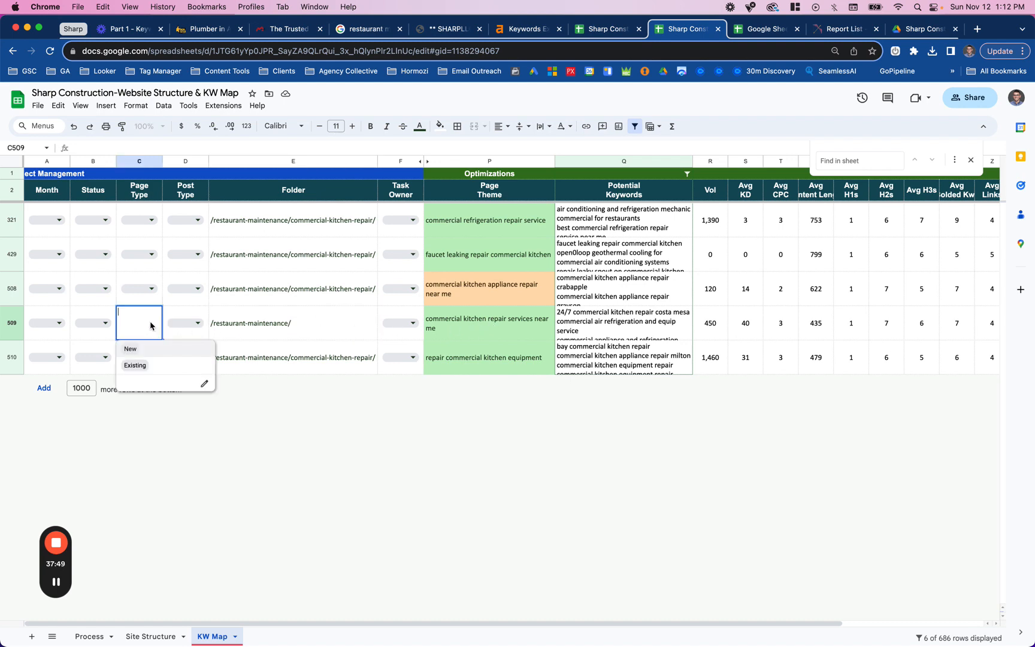
click(197, 323)
click(178, 348)
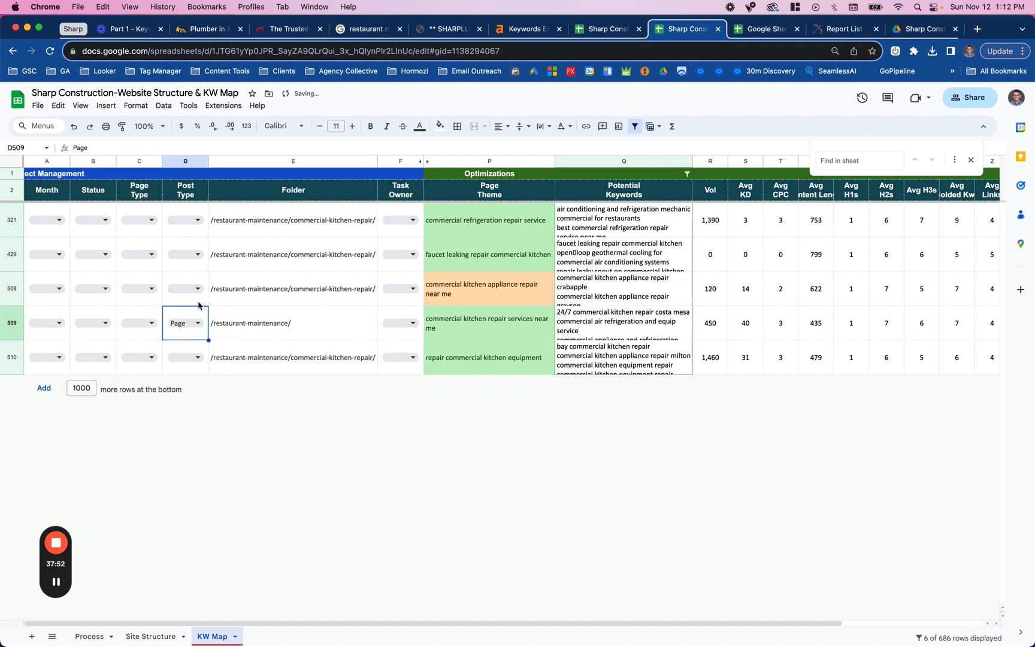
click(199, 220)
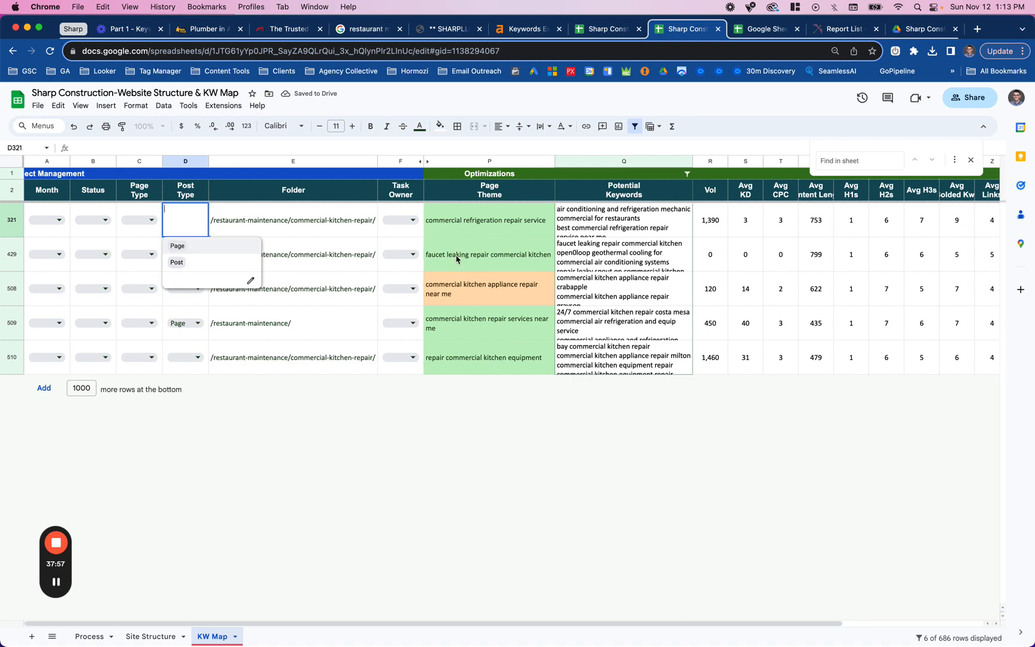
click(187, 254)
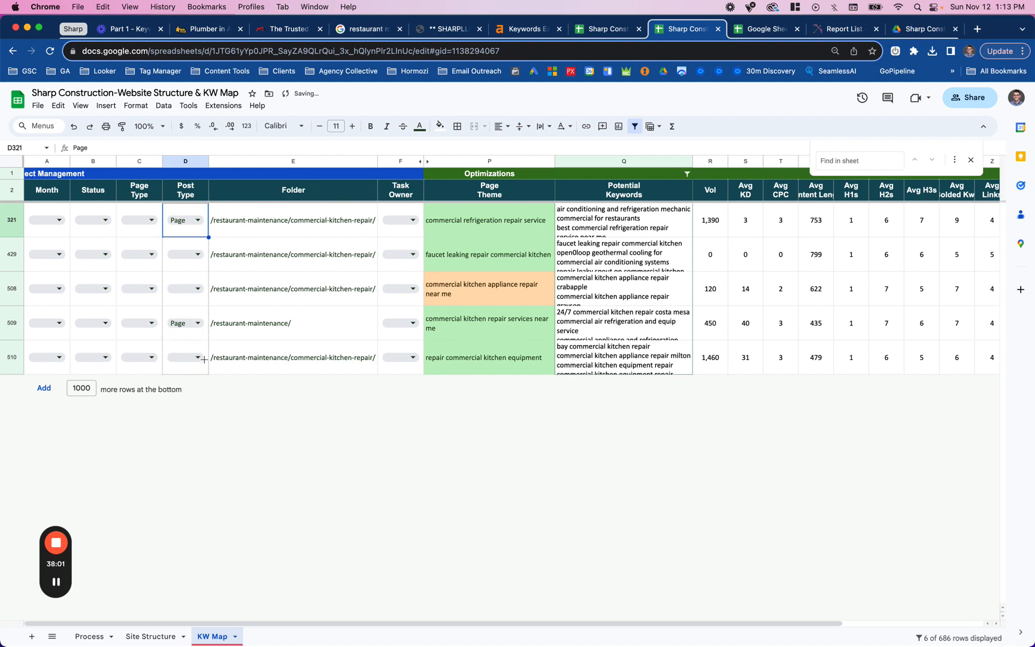
drag(204, 359, 205, 361)
click(240, 409)
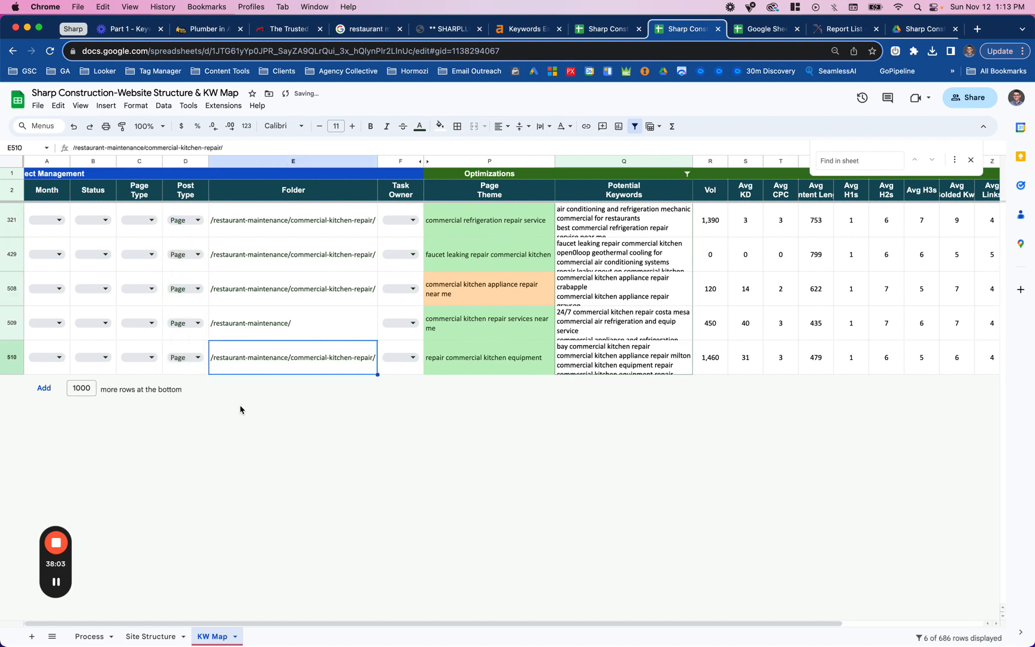
Insert a column between Post Type and Folder and give it the header "Service Type".
right_click(198, 163)
click(238, 265)
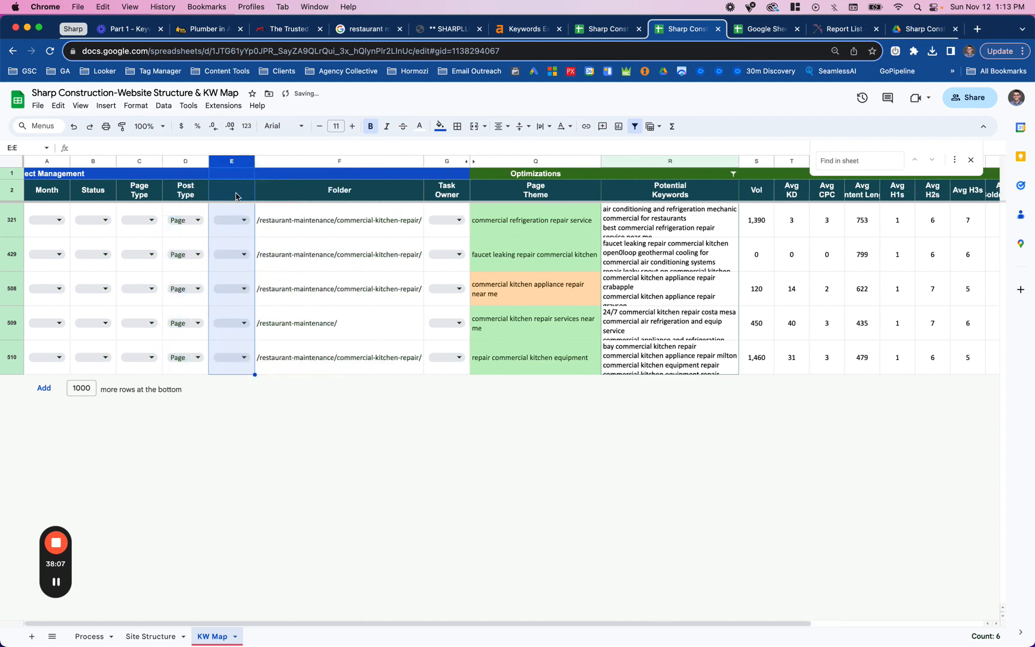
click(230, 193)
text(Menu)
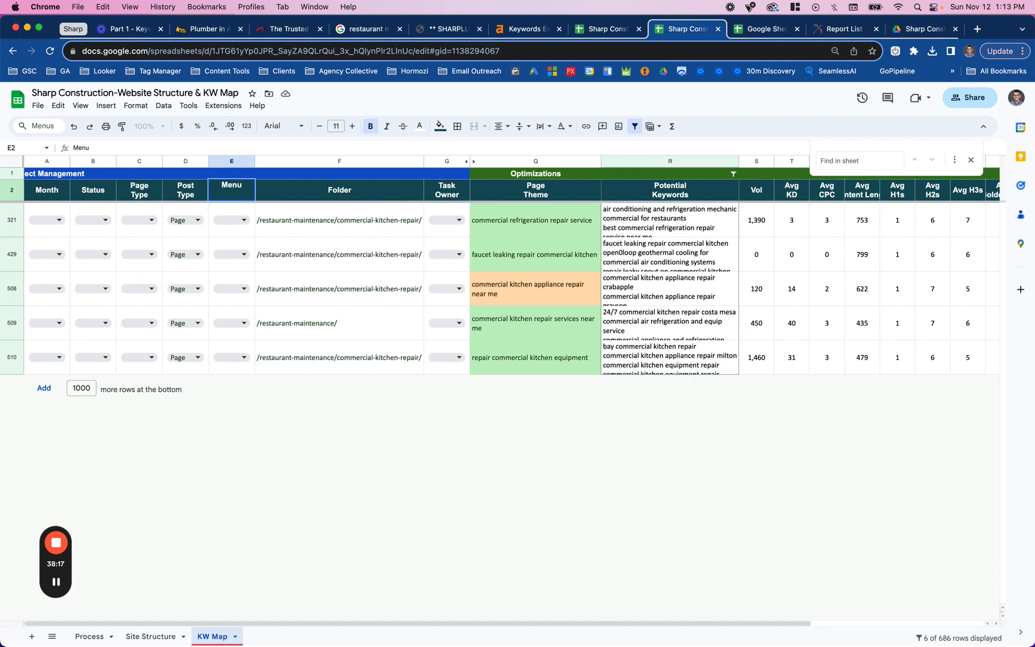
key(BackSpace)
key(BackSpace)
key(BackSpace)
key(BackSpace)
text(Service Type)
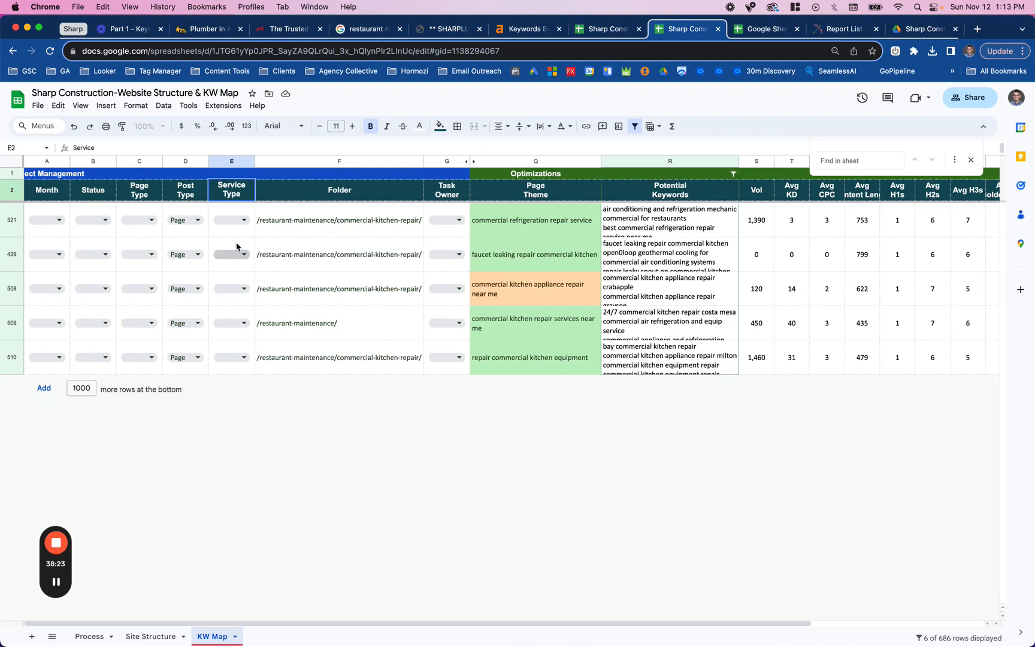
Clear the inherited dropdowns from the Service Type cells E321:E510.
click(227, 216)
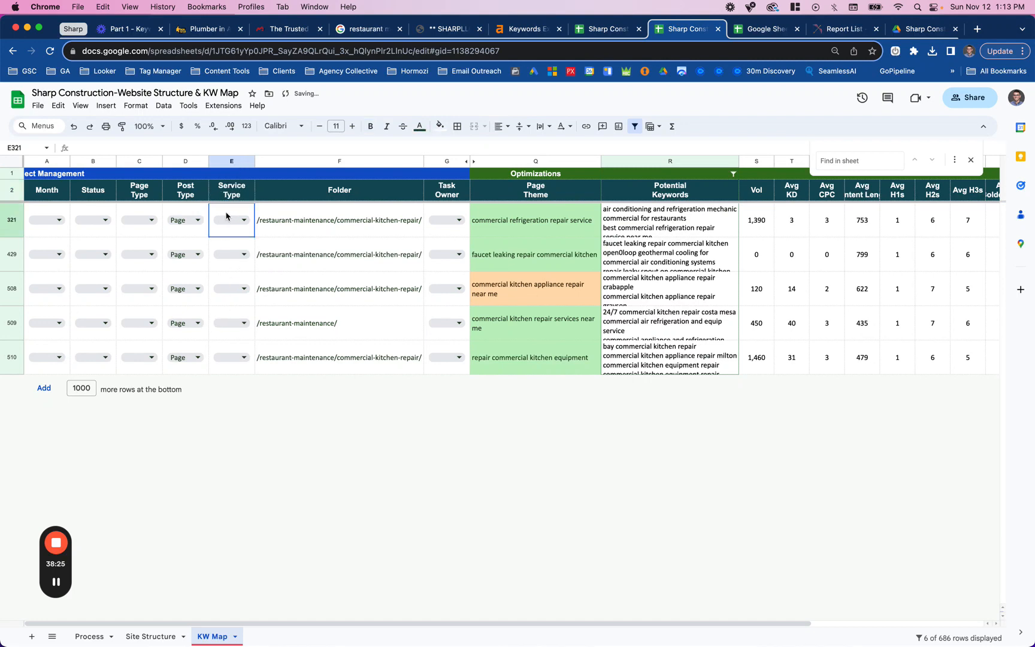
drag(227, 216, 221, 358)
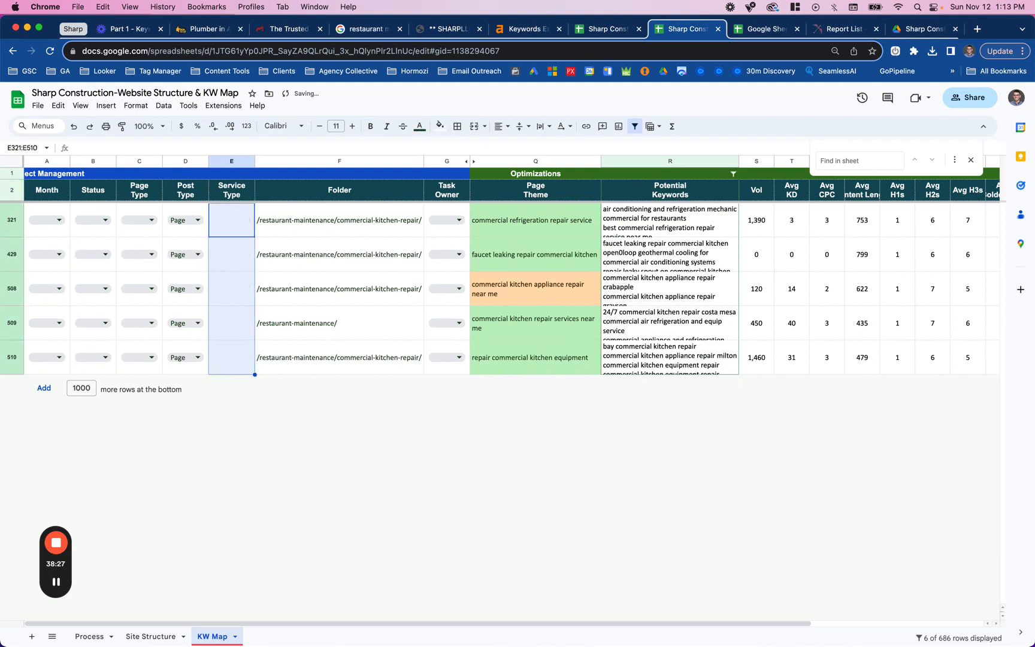
text(Main)
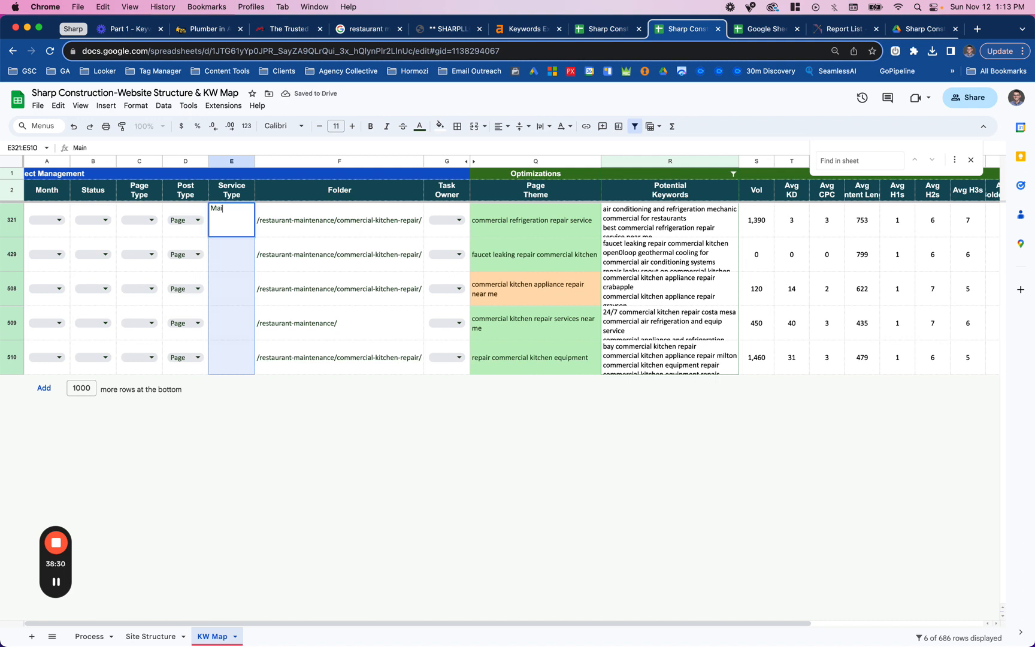
key(Escape)
Enter "Main" as the Service Type for the commercial kitchen repair services page in row 509.
click(238, 334)
text(Main)
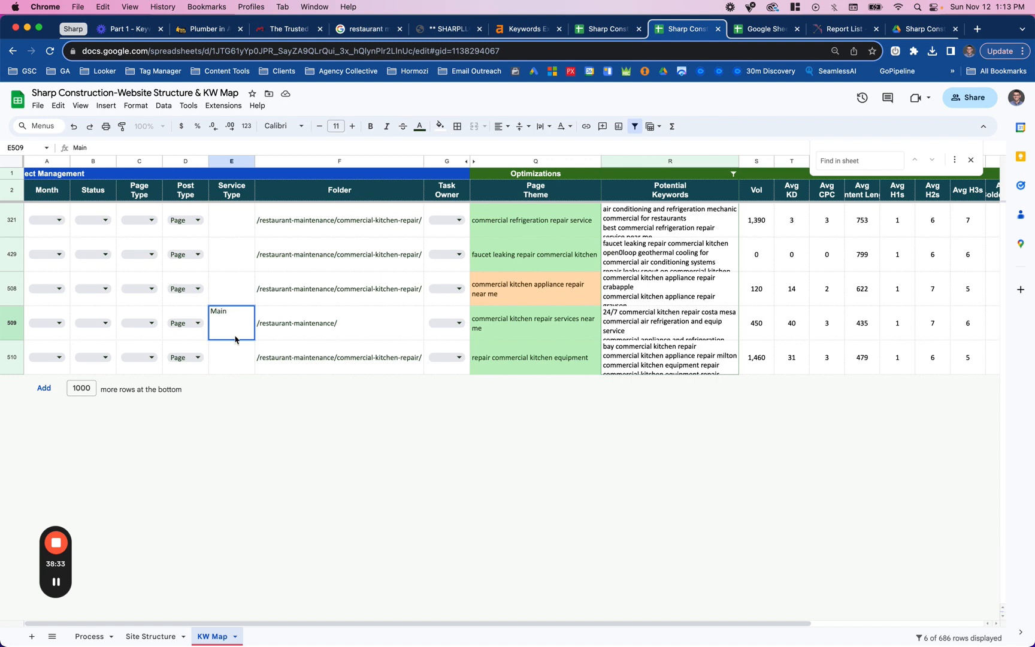
key(Return)
click(241, 332)
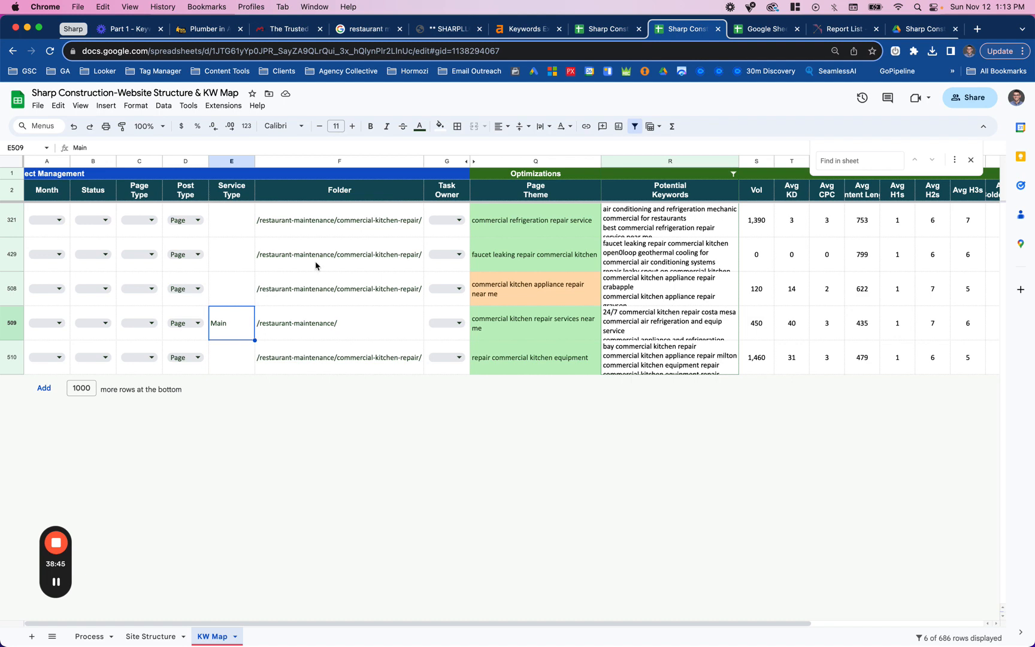
Shorten the folder path in F321 to /commercial-kitchen-repair/ and fill it down to row 510.
double_click(322, 225)
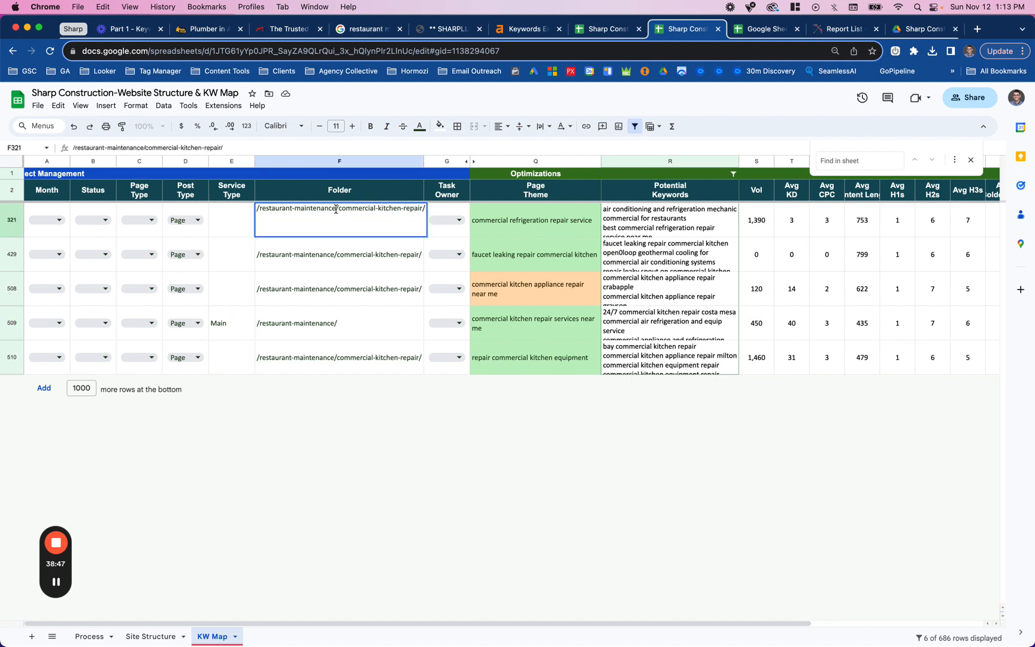
drag(336, 208, 240, 212)
key(BackSpace)
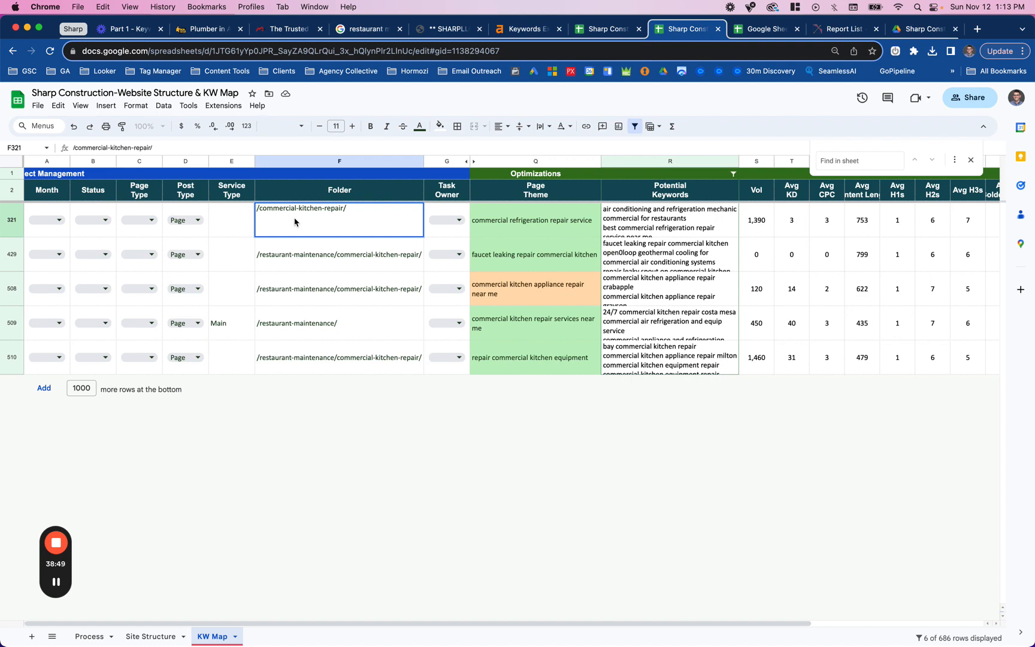
click(386, 263)
click(386, 227)
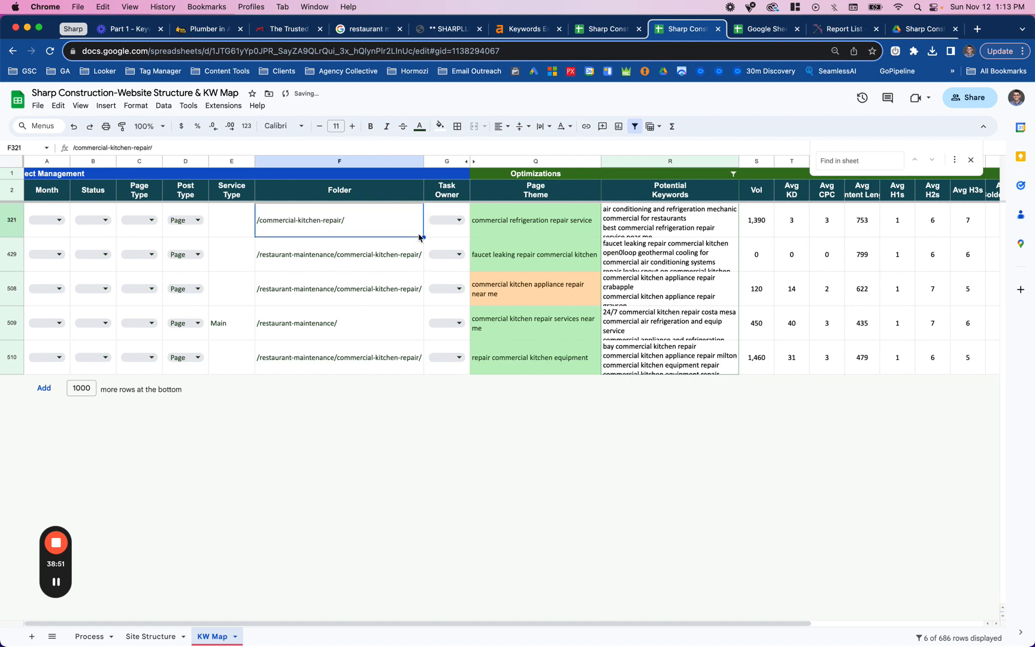
drag(423, 237, 411, 360)
Set the folder of the main service page in row 509 to "/".
click(369, 329)
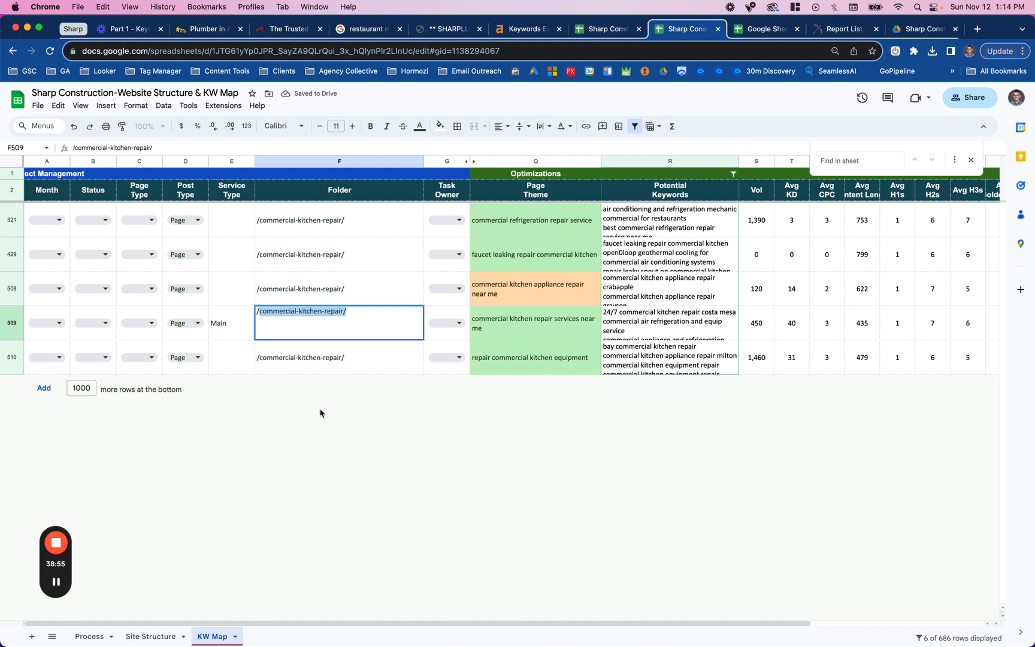
text(/)
key(Return)
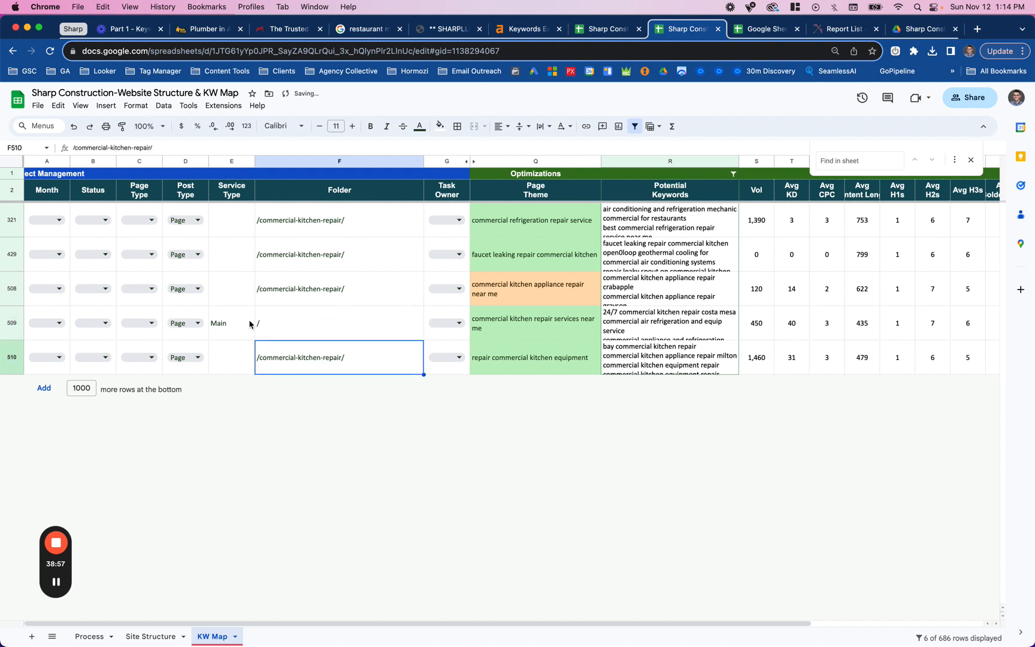
Enter "Sub-service" as the Service Type for the commercial refrigeration repair page in row 321.
click(234, 225)
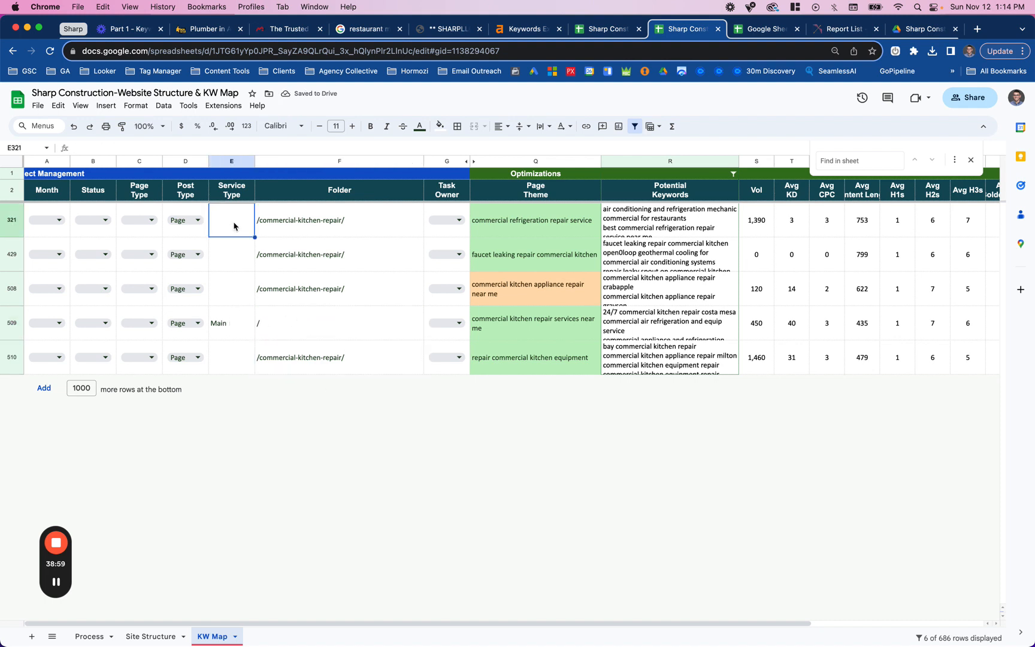
text(Sub)
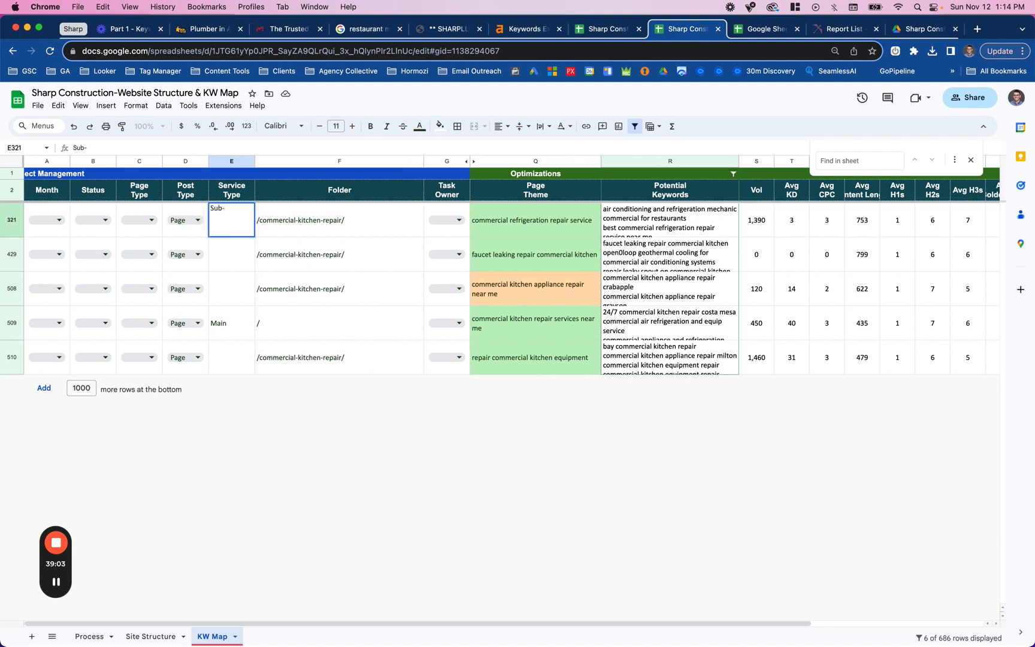
text(-service)
click(244, 266)
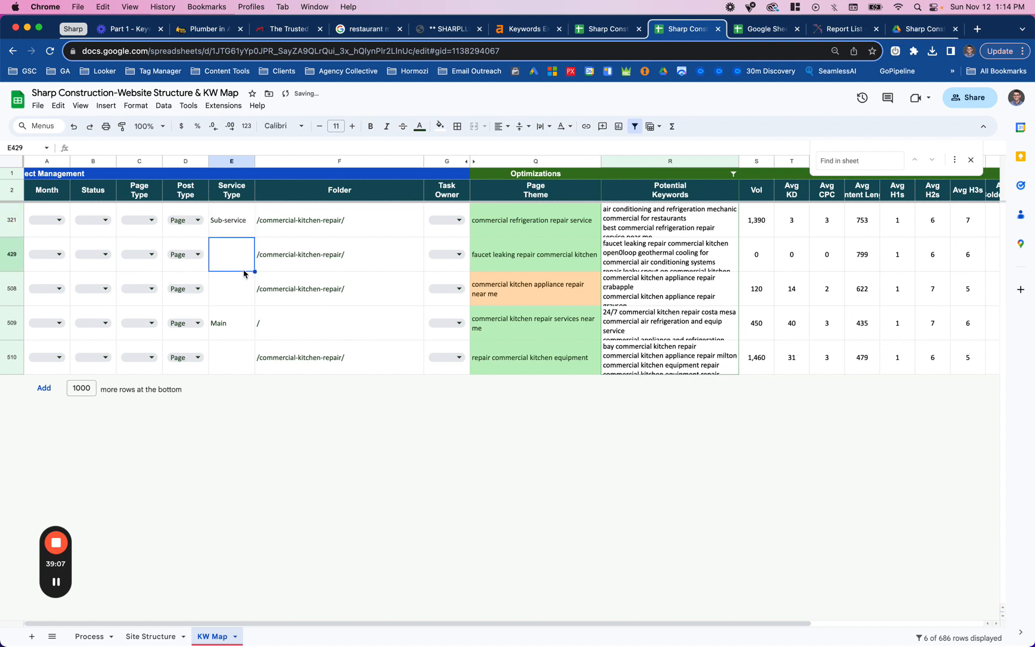
Insert a new column directly after the Folder column and title it "Category".
right_click(345, 163)
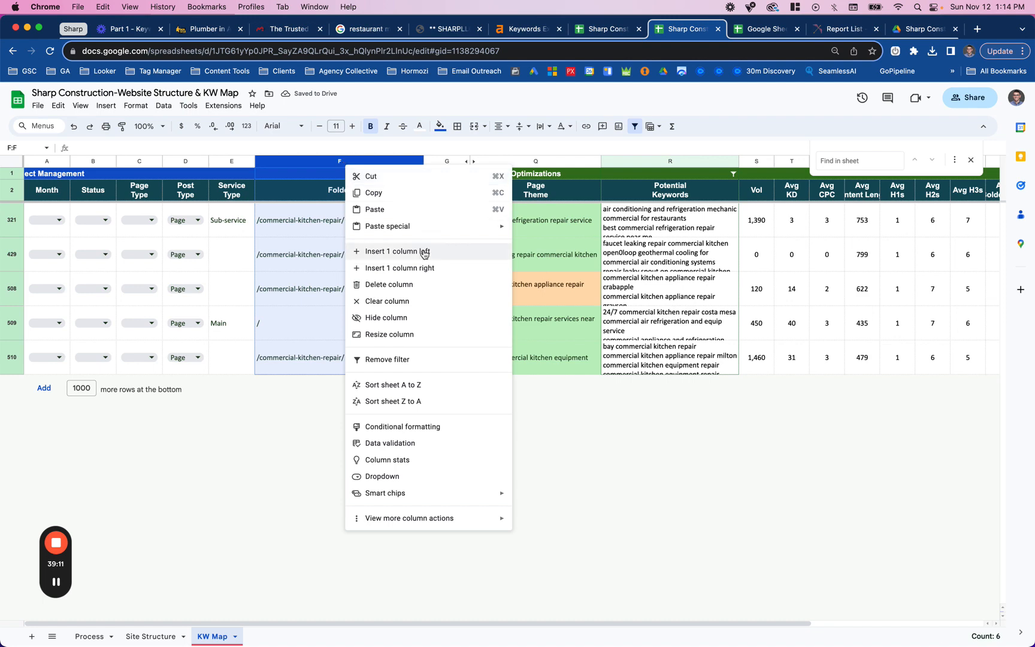
click(420, 268)
click(454, 195)
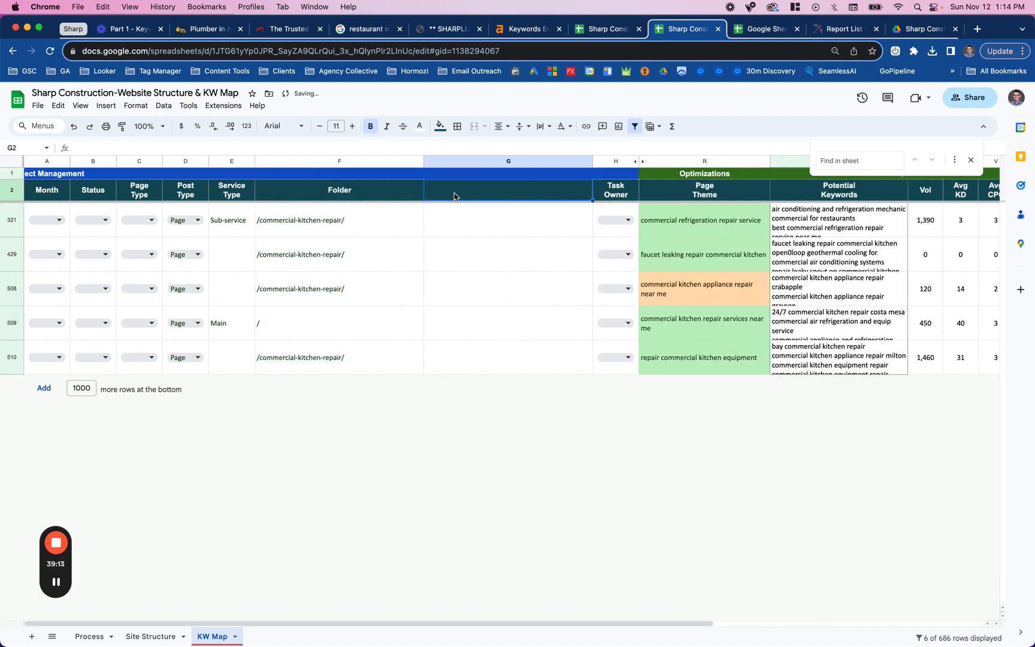
text(Category)
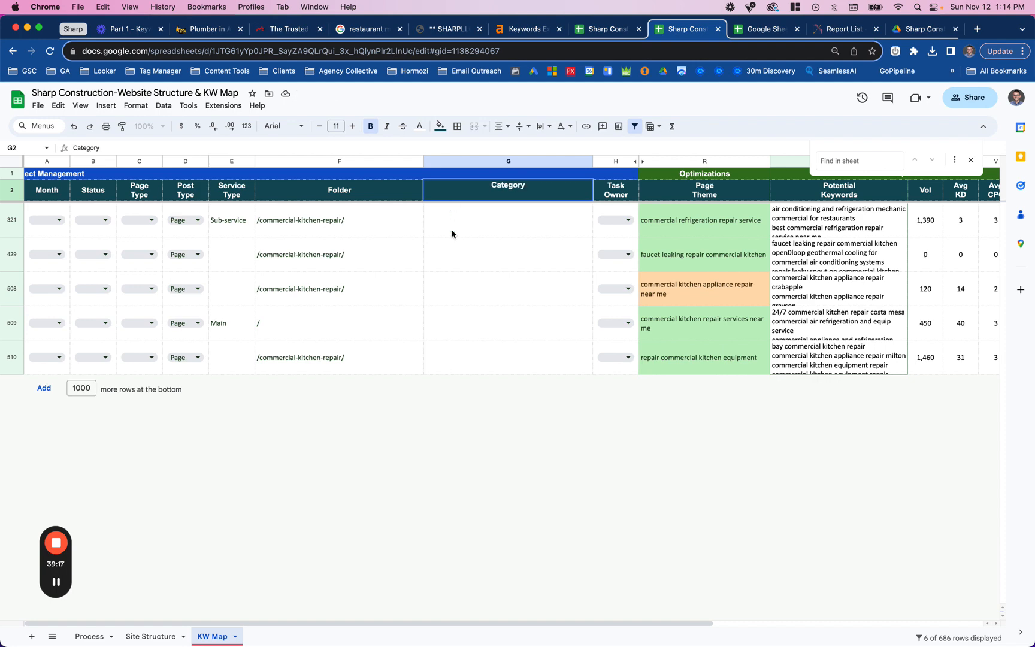
Fill the Category cells of the visible rows 321 to 510 with "Commercial Kitchen" and fit the Folder and Category columns to their contents.
click(479, 229)
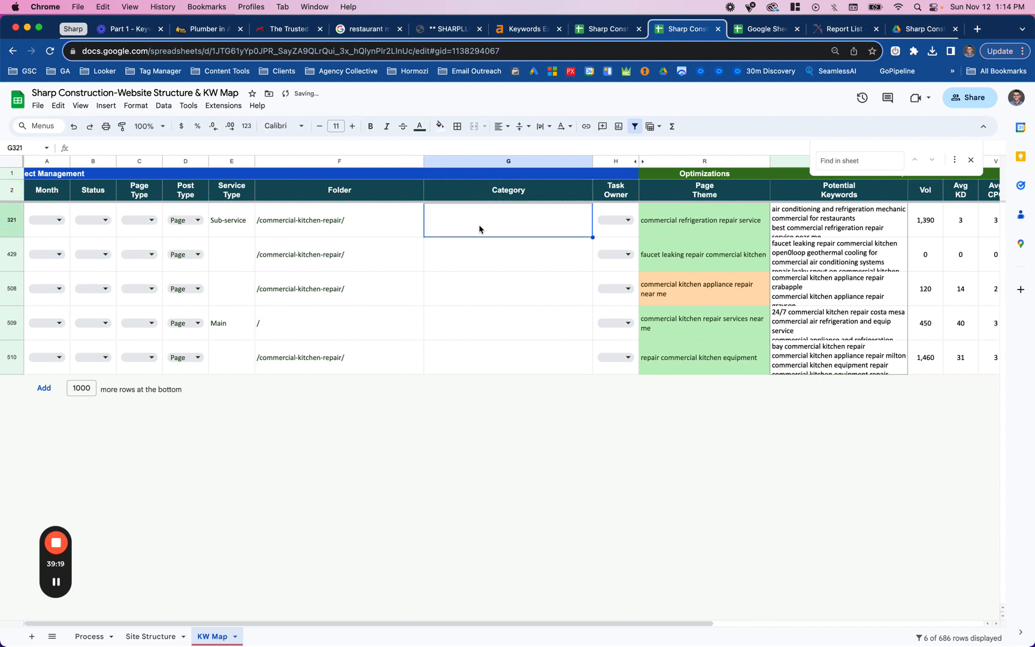
text(Commercial )
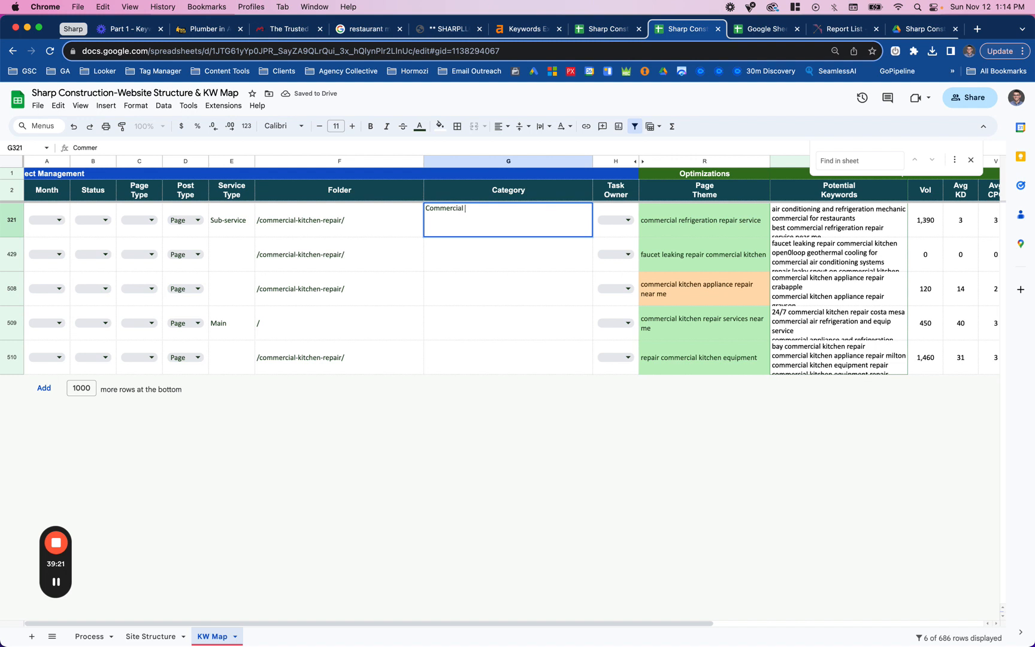
text(Kitchen)
key(Return)
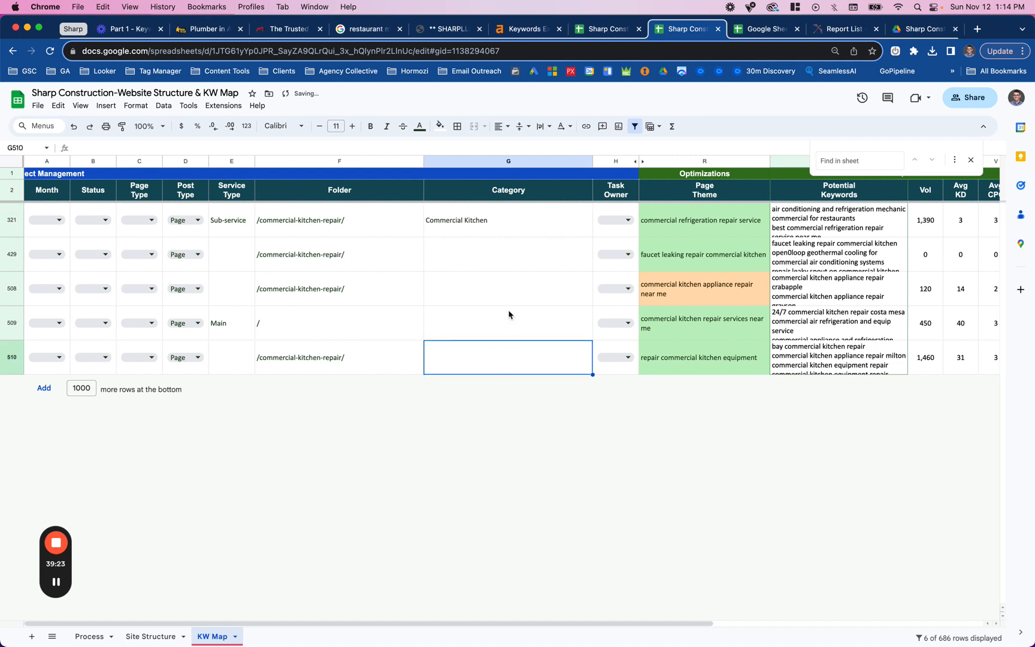
click(525, 234)
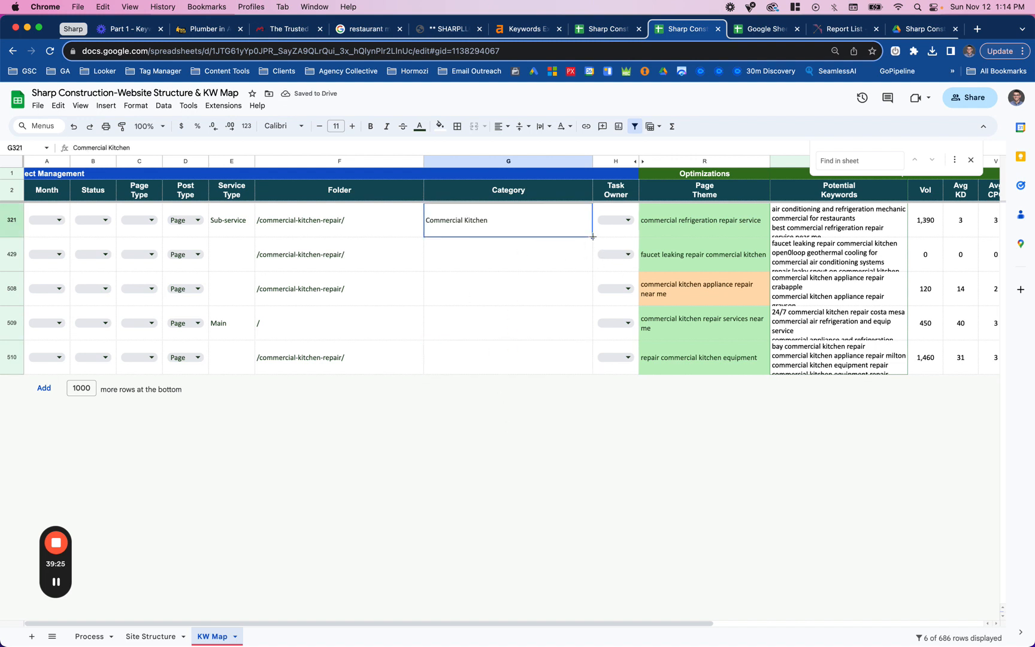
drag(592, 238, 573, 383)
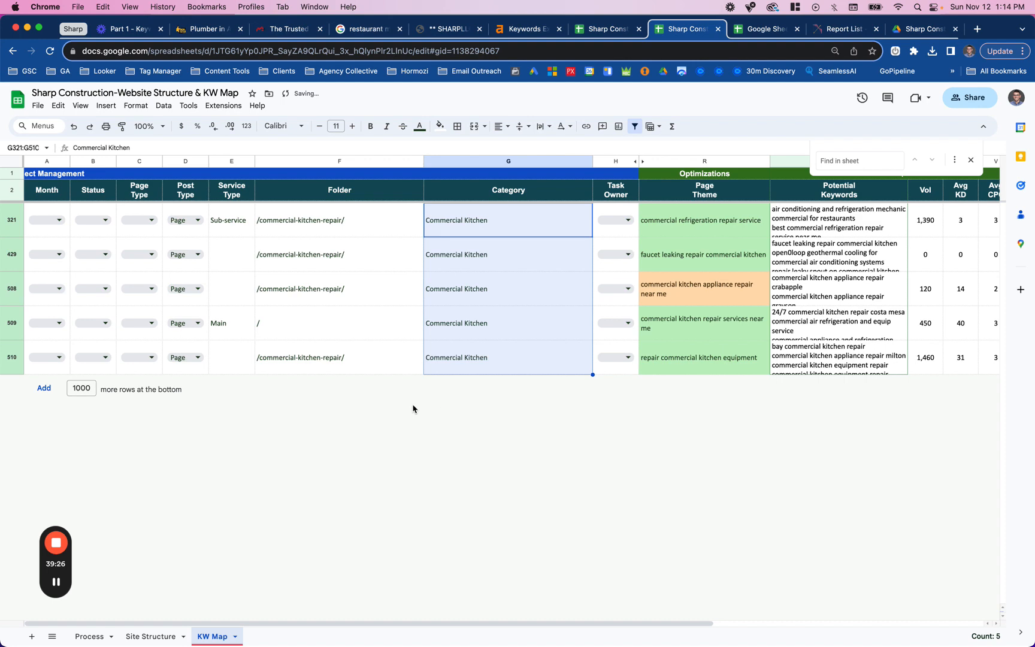
double_click(423, 161)
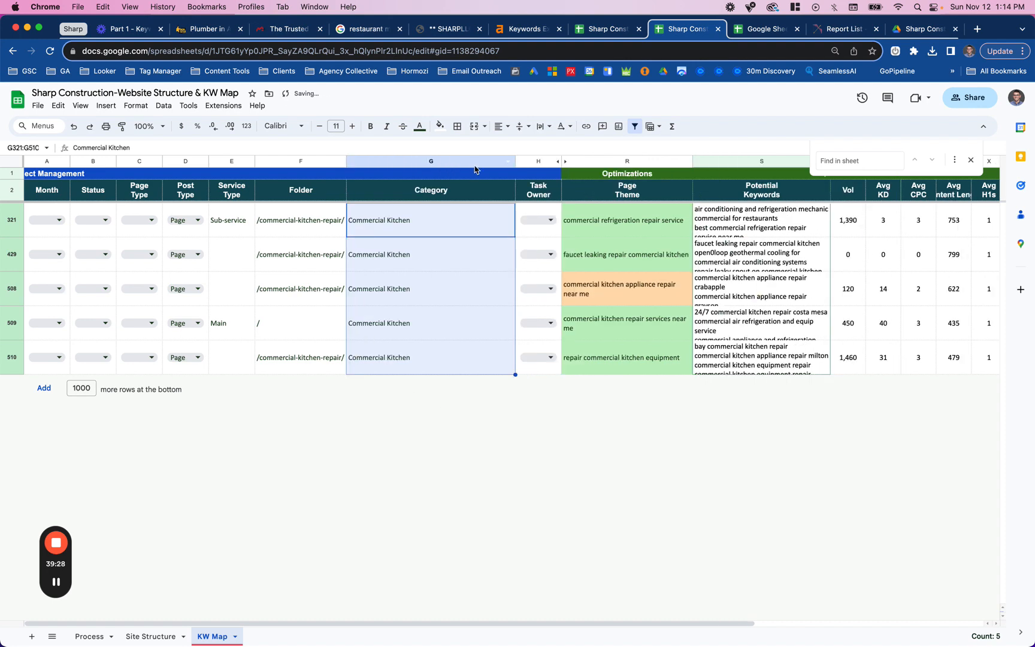
double_click(514, 161)
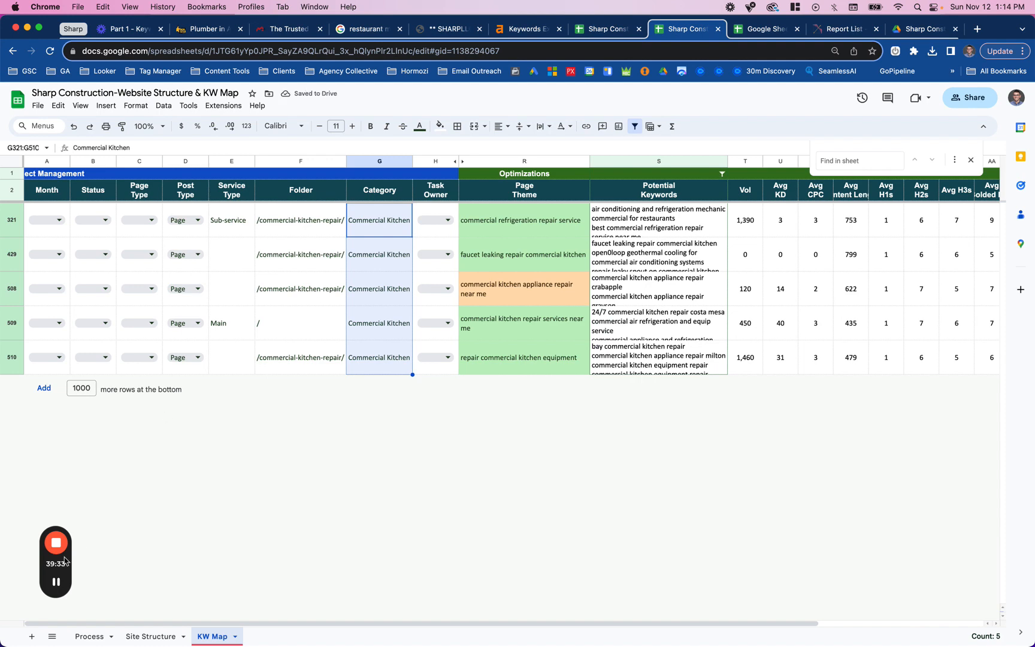
Move the Site Structure sheet ahead of the Process sheet.
click(146, 636)
click(90, 636)
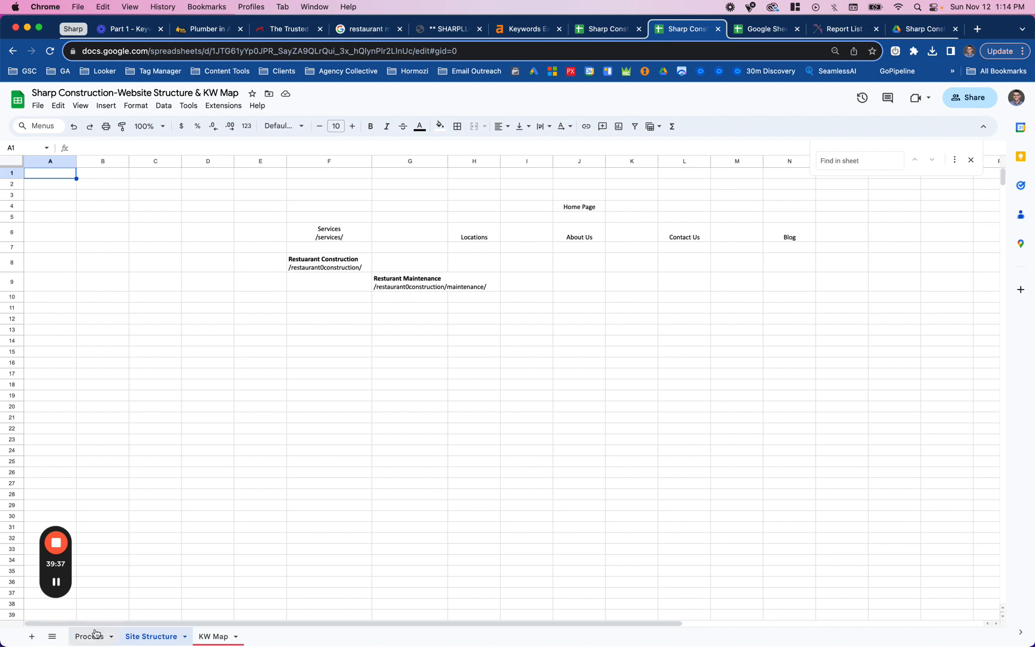
drag(147, 637, 86, 636)
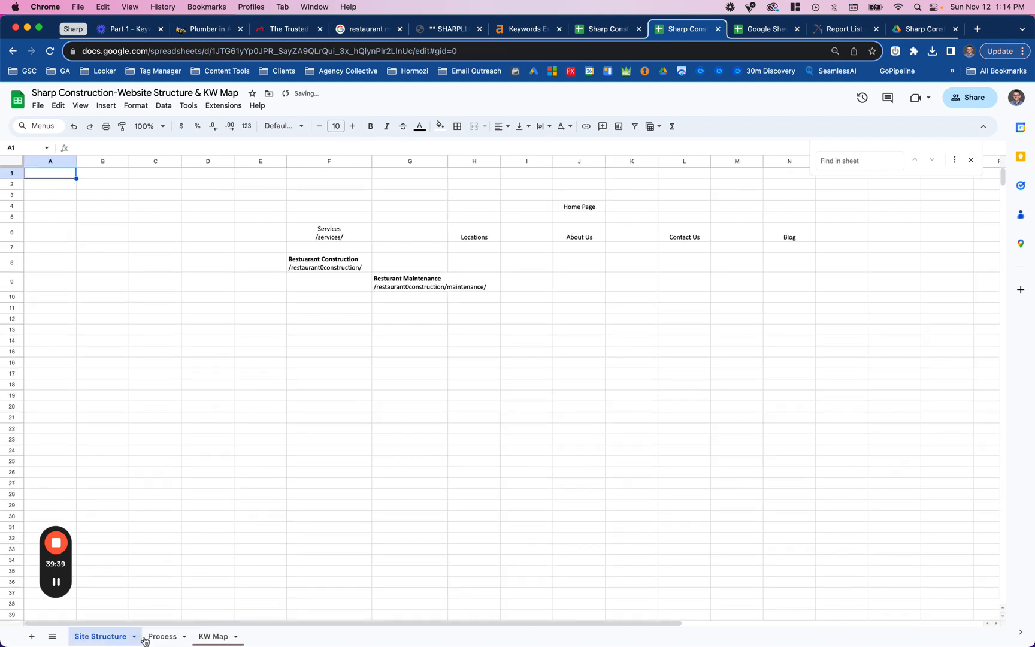
Check the maintenance contracts and restaurant maintenance entry in the Process sheet's services list.
click(157, 636)
double_click(421, 206)
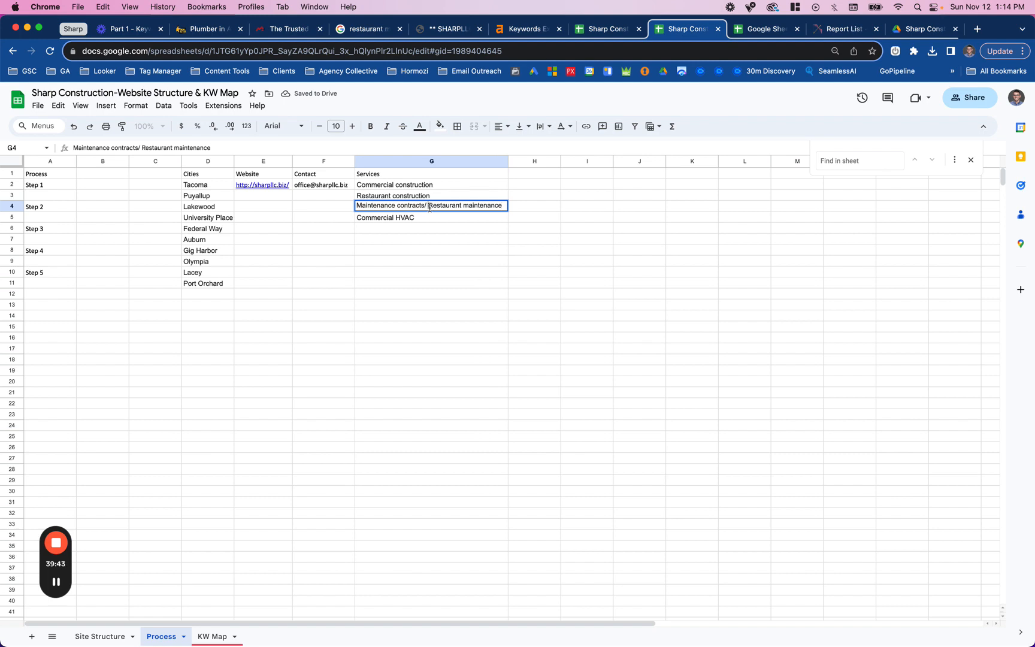
drag(429, 207, 477, 217)
double_click(479, 205)
In the KW Map sheet, replace the Potential Keywords filter with a filter on the Page Theme column.
click(212, 636)
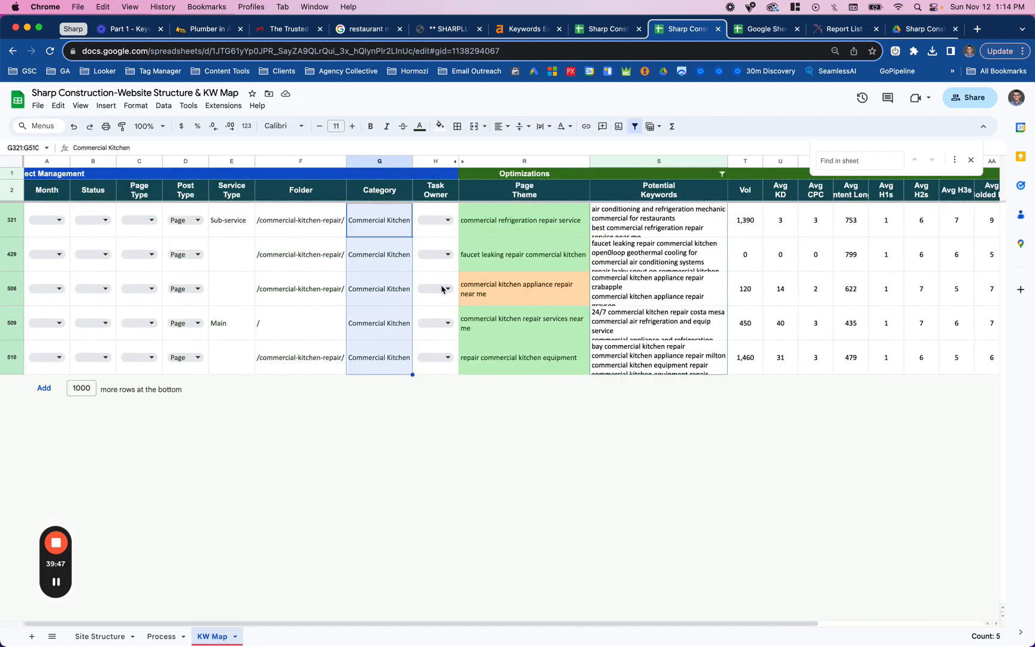
click(539, 161)
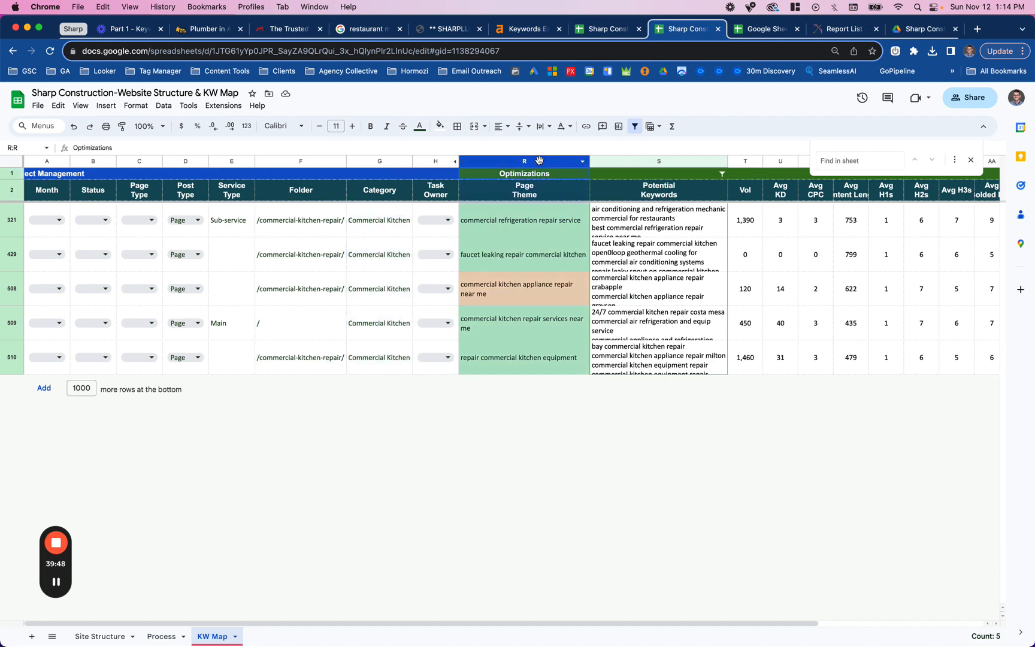
click(635, 126)
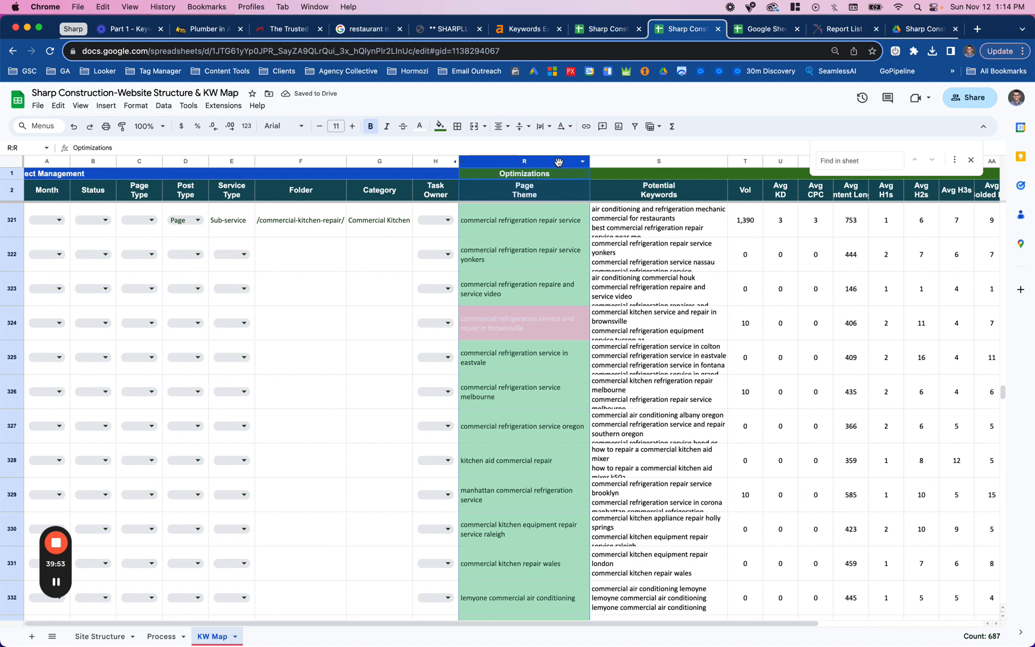
click(634, 126)
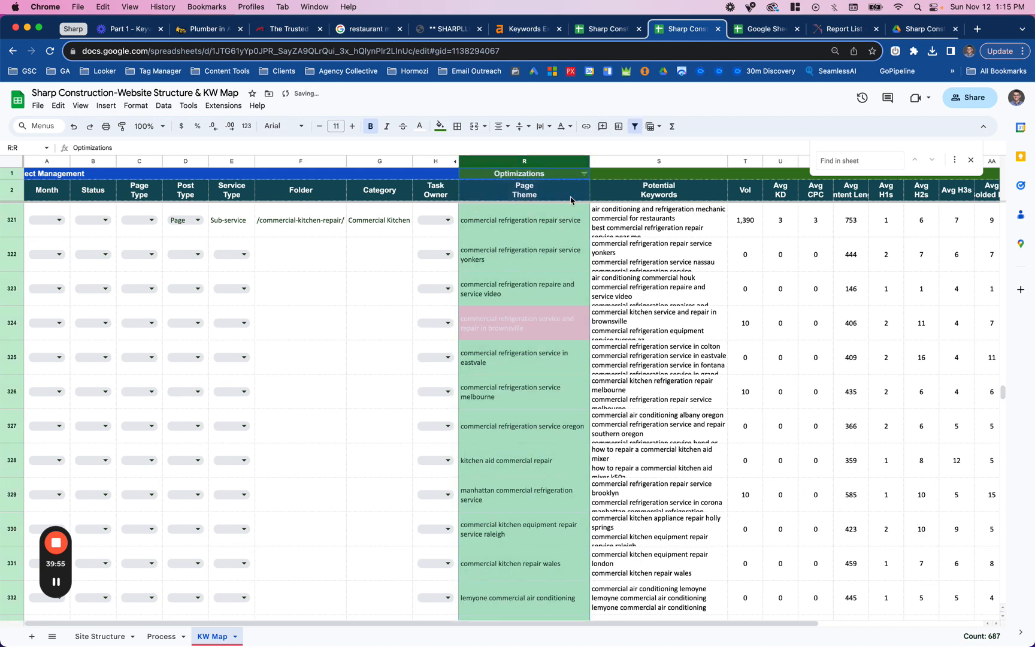
Try to filter the Page Theme column to values containing "maintenance" plus the "Page Theme" header row.
click(584, 173)
click(482, 301)
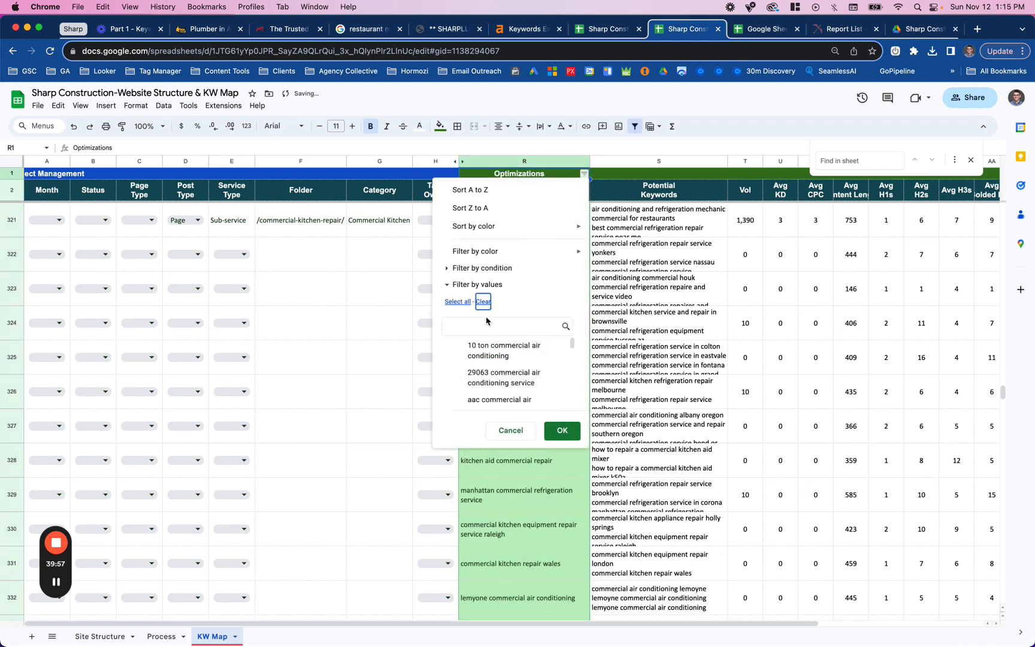
click(56, 582)
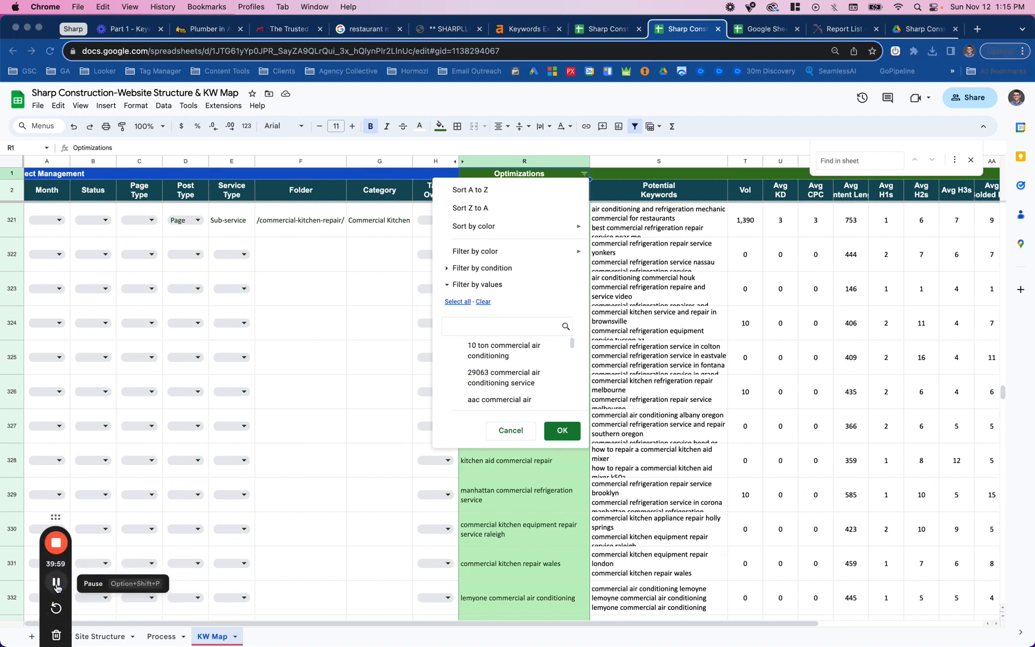
click(484, 312)
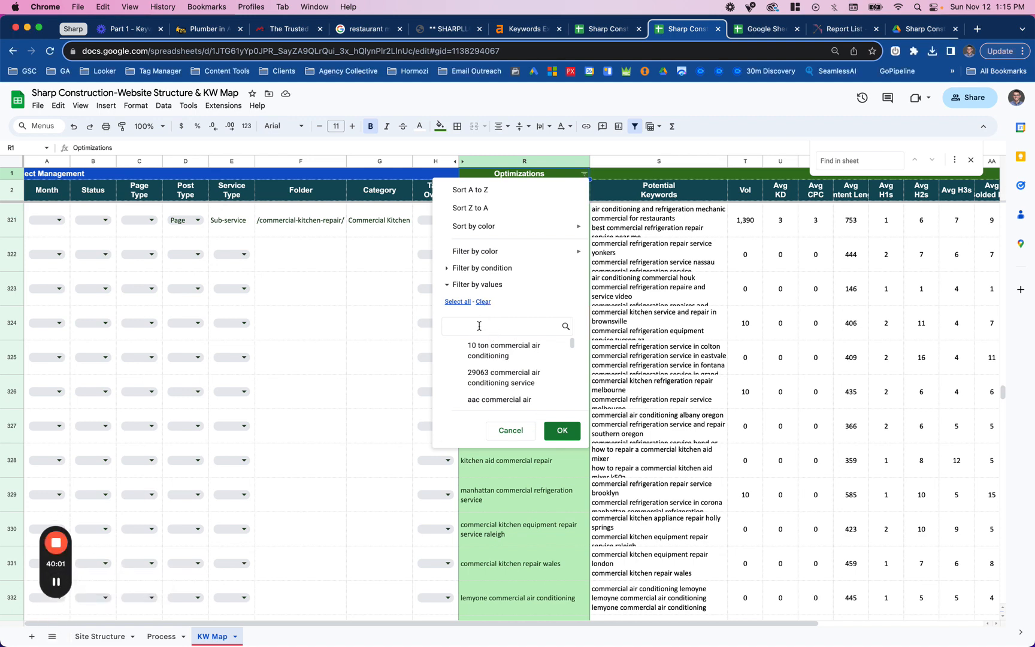
text(maintenance)
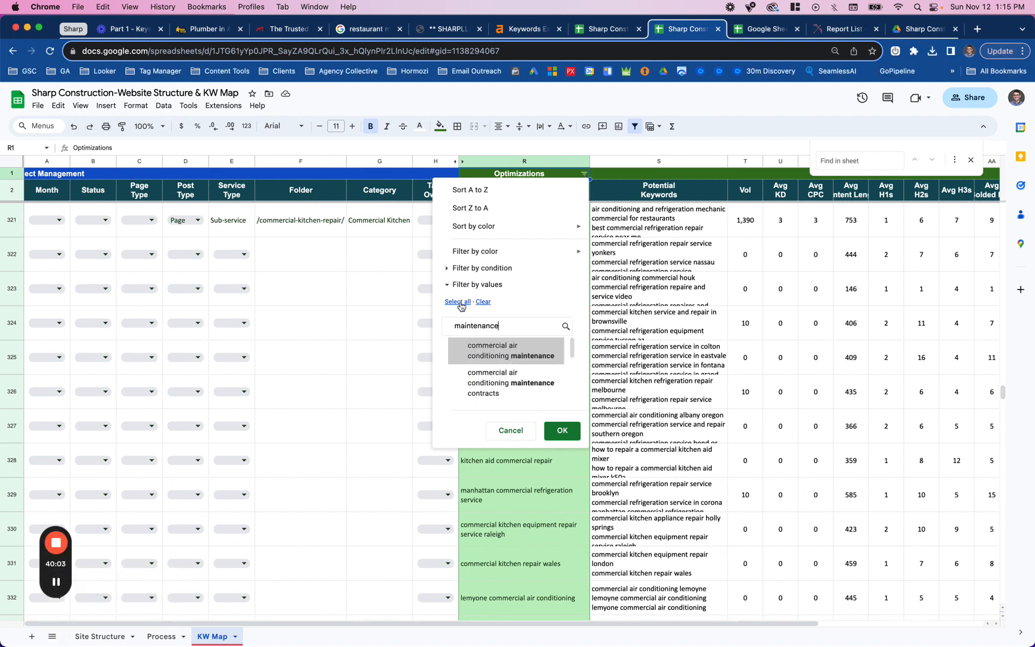
click(459, 303)
click(483, 301)
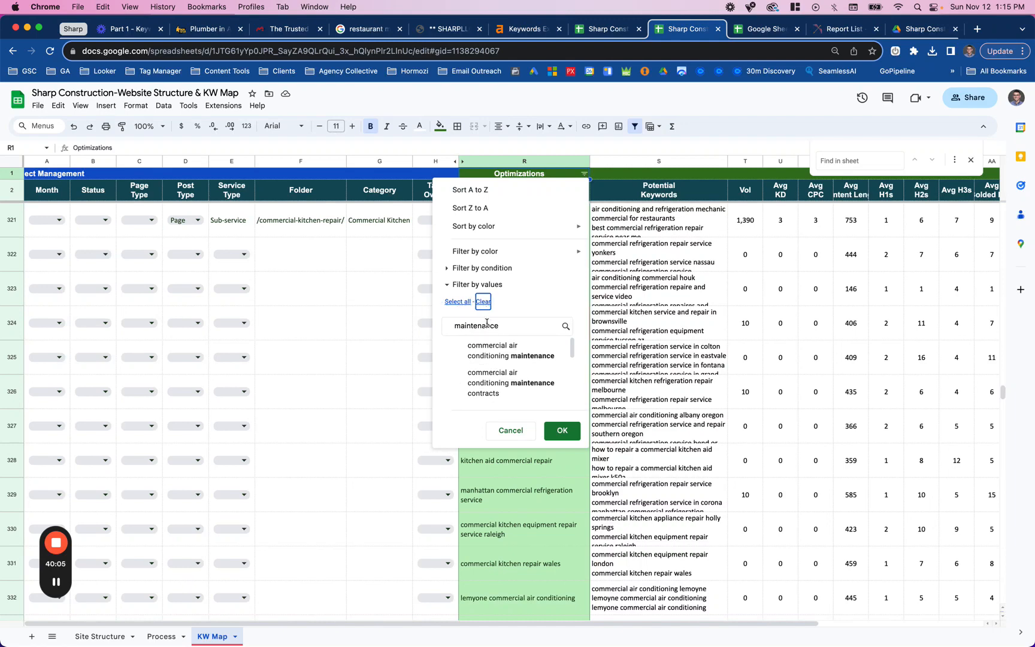
double_click(486, 324)
text(p)
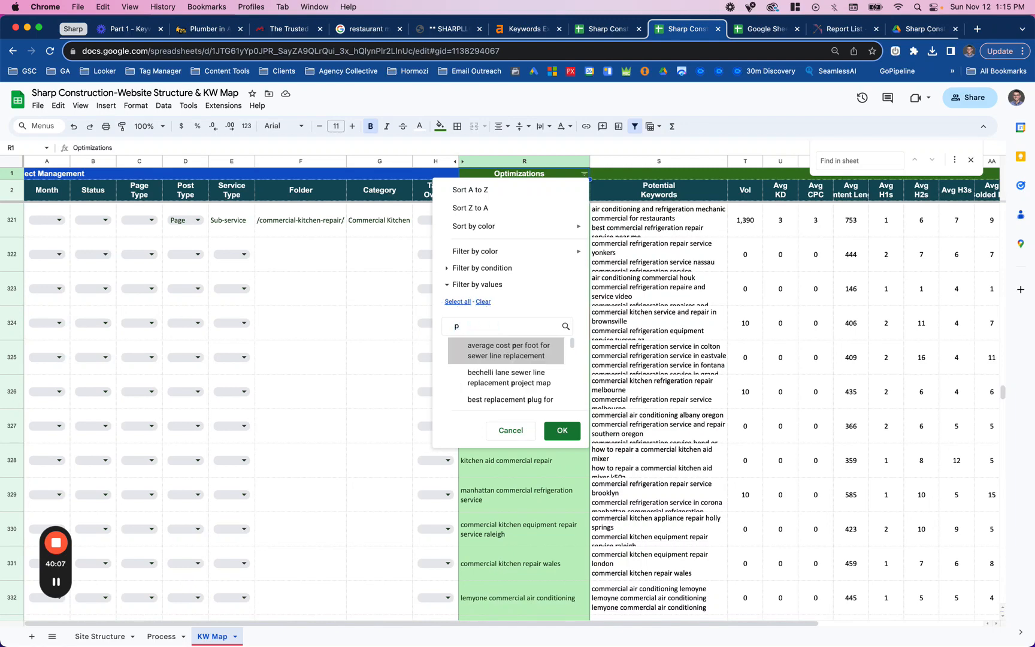
text(age)
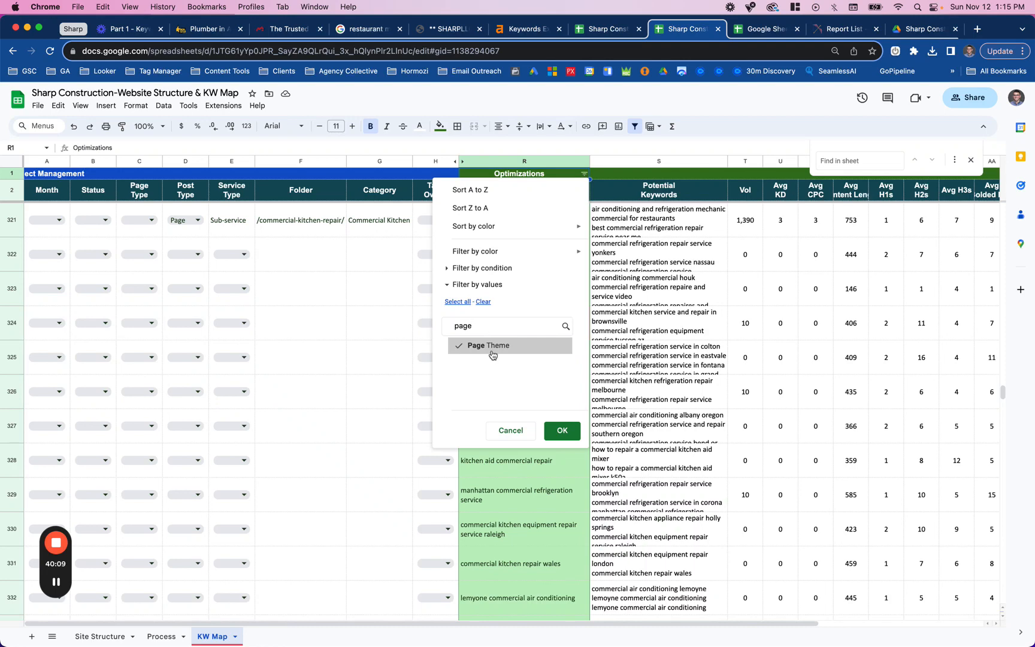
click(492, 347)
click(561, 431)
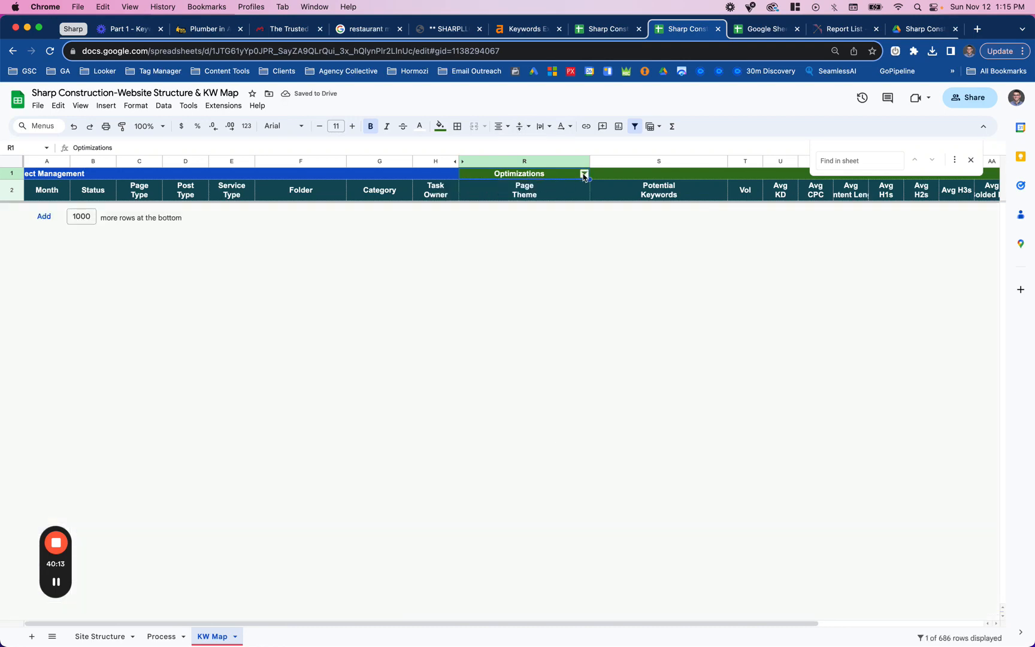
Clear the Page Theme filter values, select all that contain "maintenance" plus "Page Theme", and apply the filter.
click(583, 174)
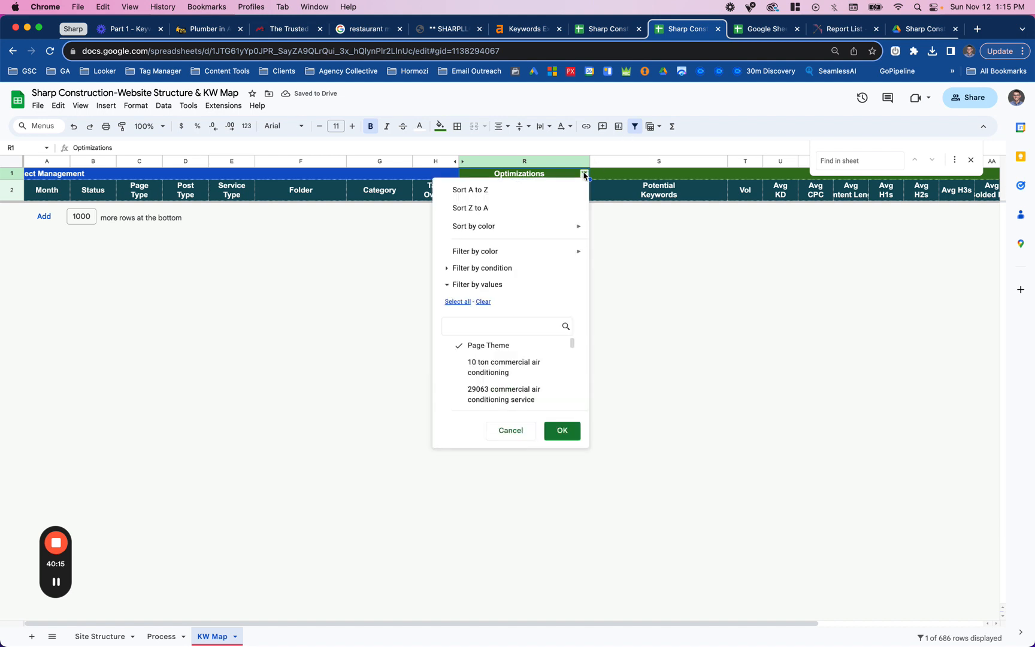
click(482, 301)
click(481, 326)
text(maintenance)
click(466, 303)
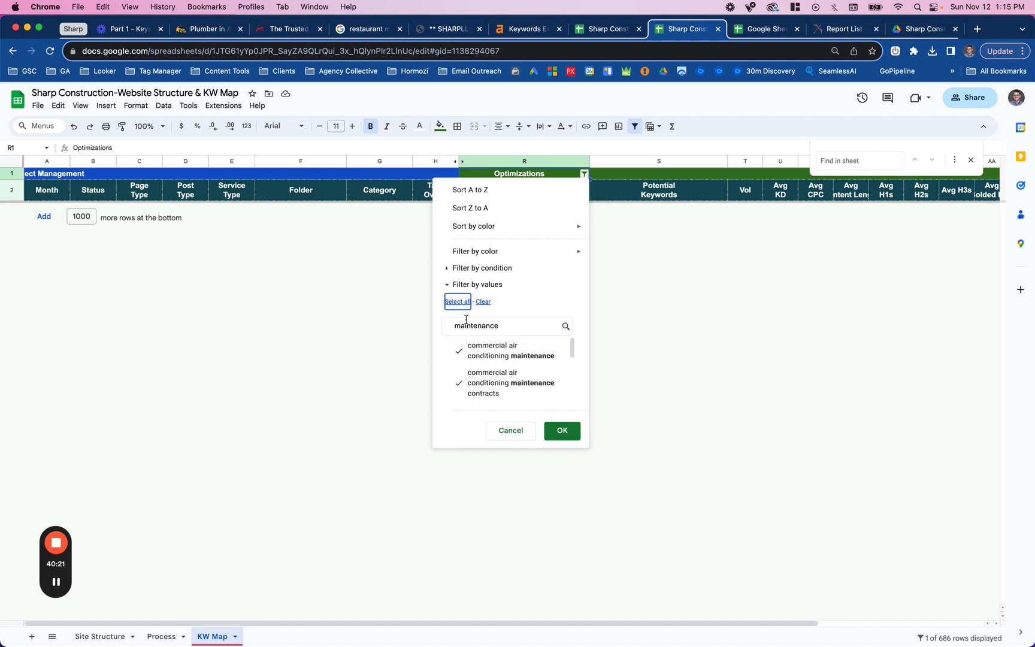
double_click(468, 326)
text(page)
click(485, 346)
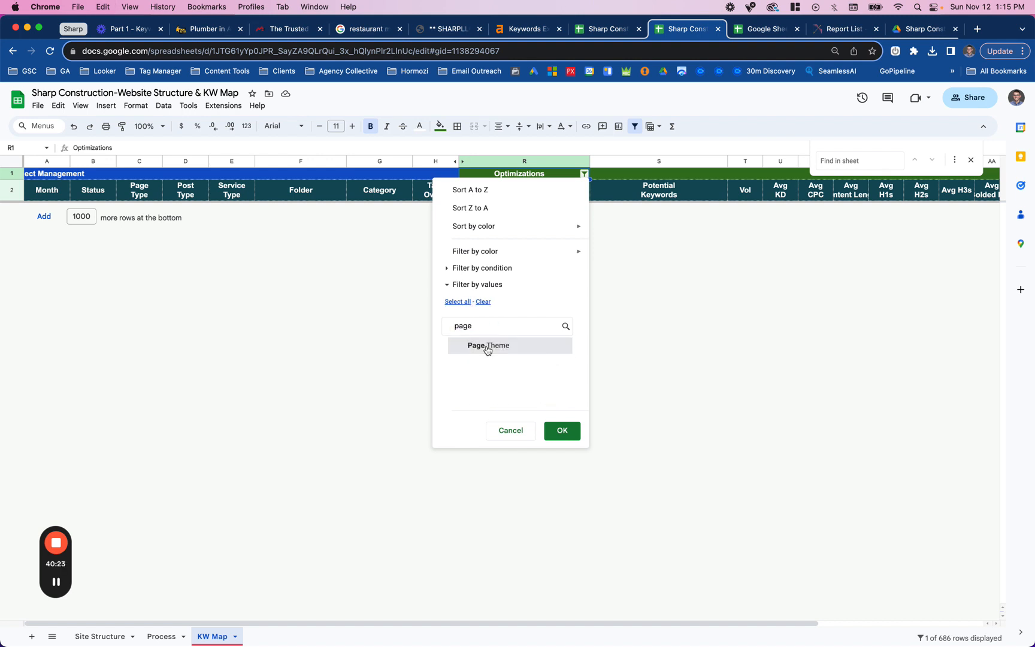
click(561, 430)
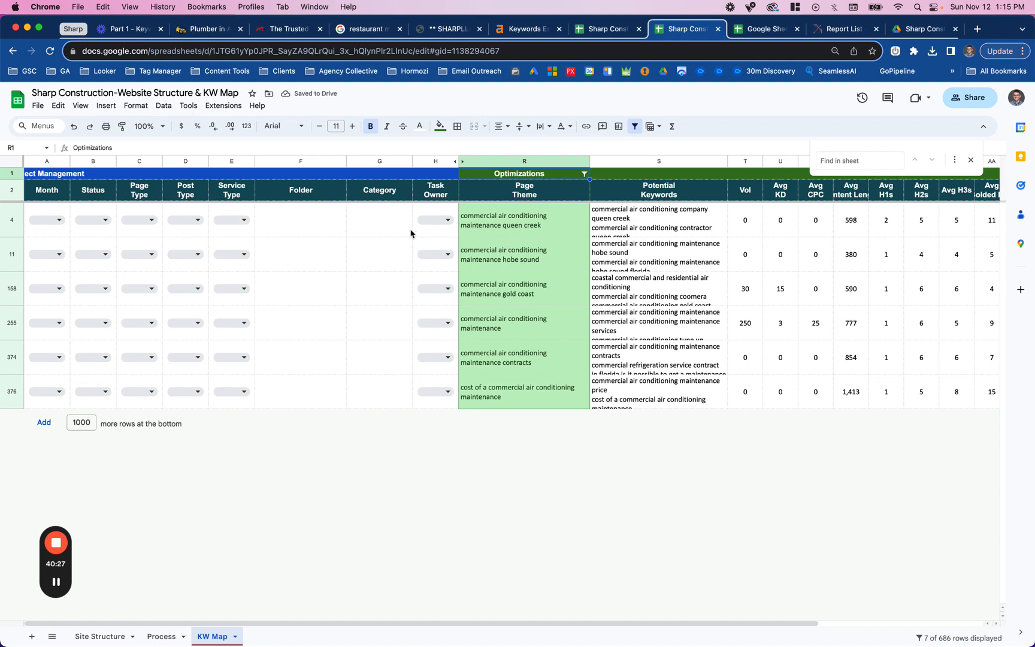
Enter "Commercial Kitchen" as the Category for the Queen Creek commercial air conditioning maintenance page in row 4.
click(368, 226)
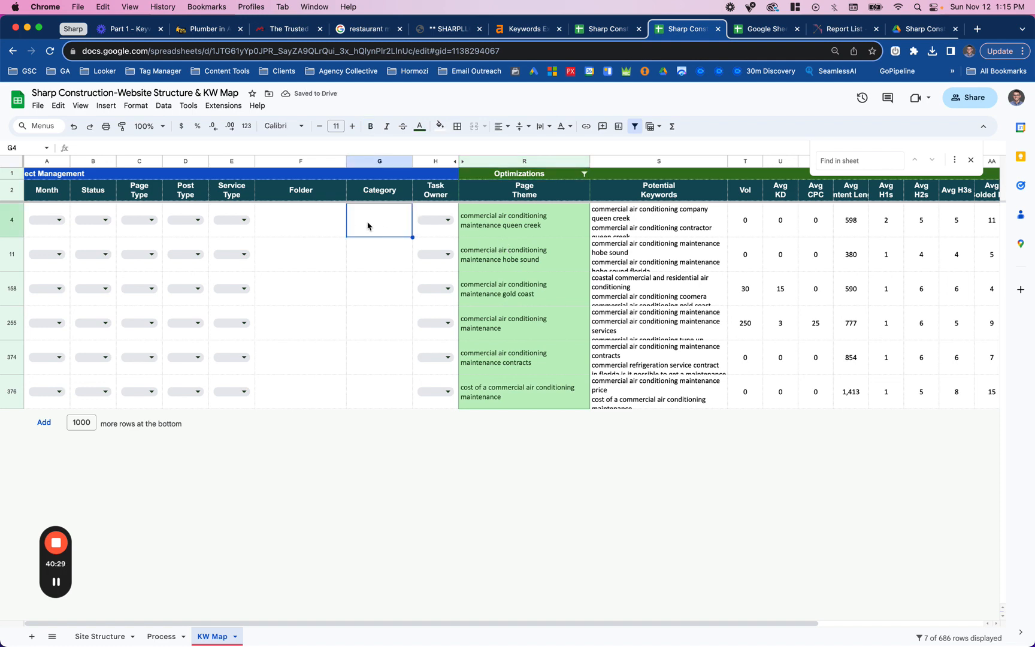
text(Commerc)
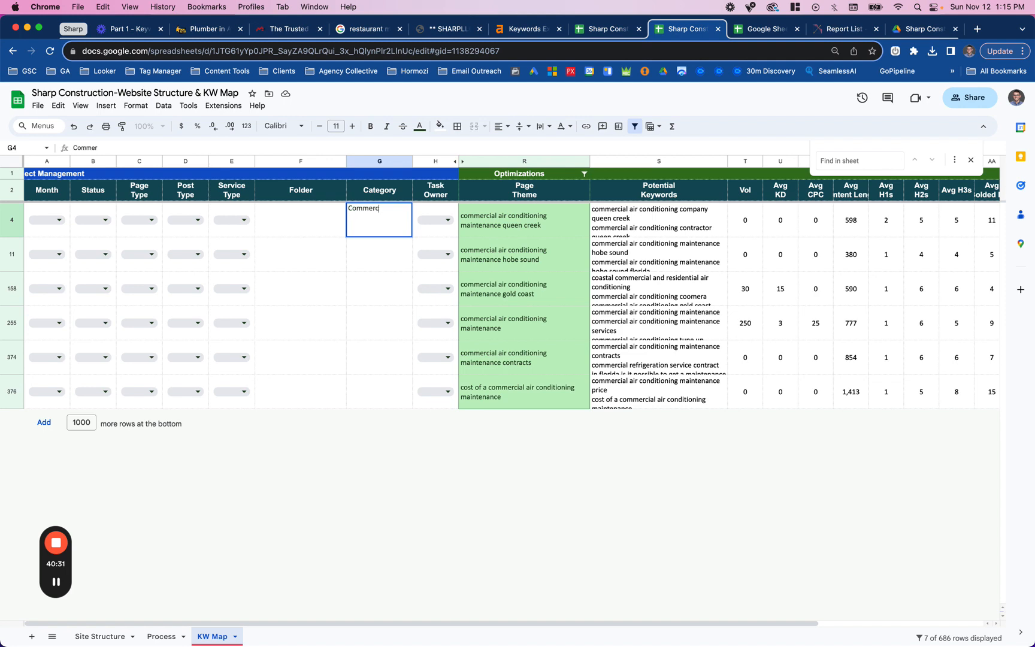
text(ial Kitchen)
click(368, 316)
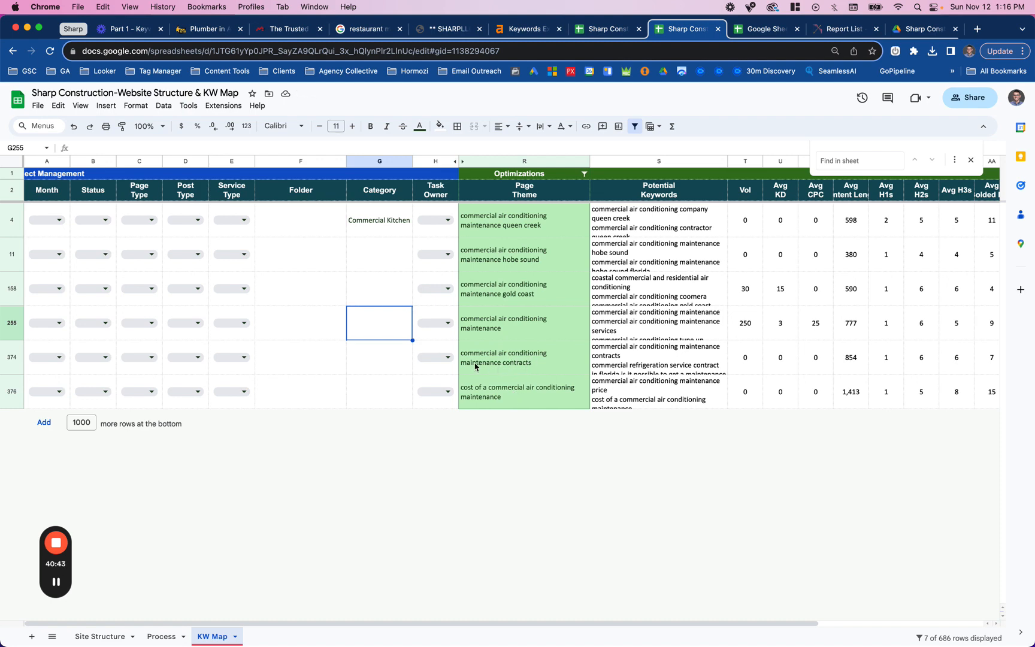
Examine the full potential keyword lists of the maintenance contracts page in row 374 and the air conditioning maintenance page in row 255.
click(626, 366)
double_click(626, 367)
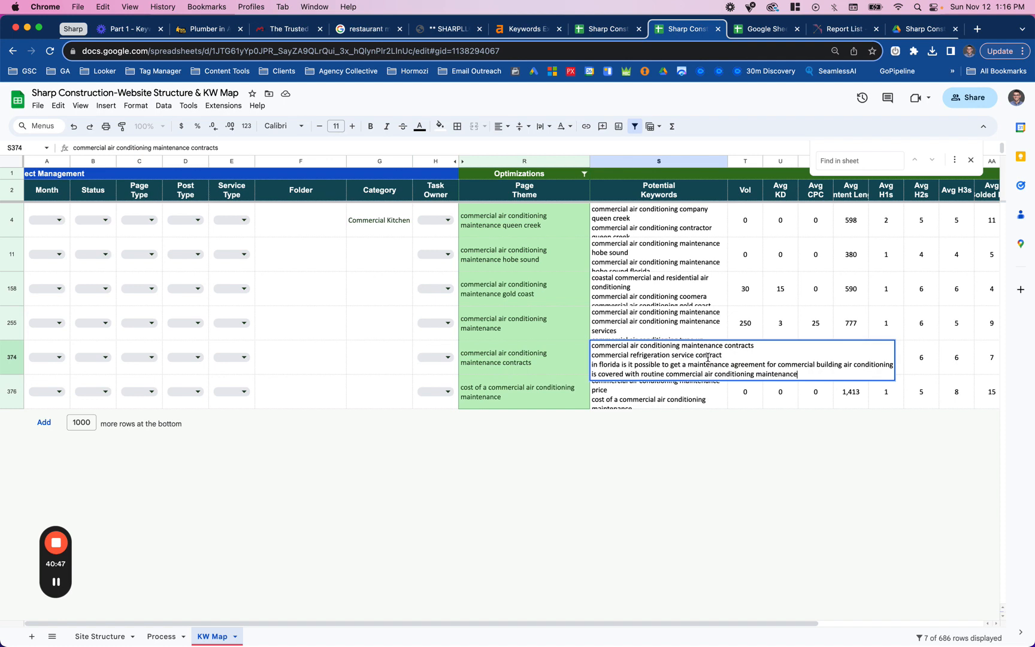
double_click(539, 334)
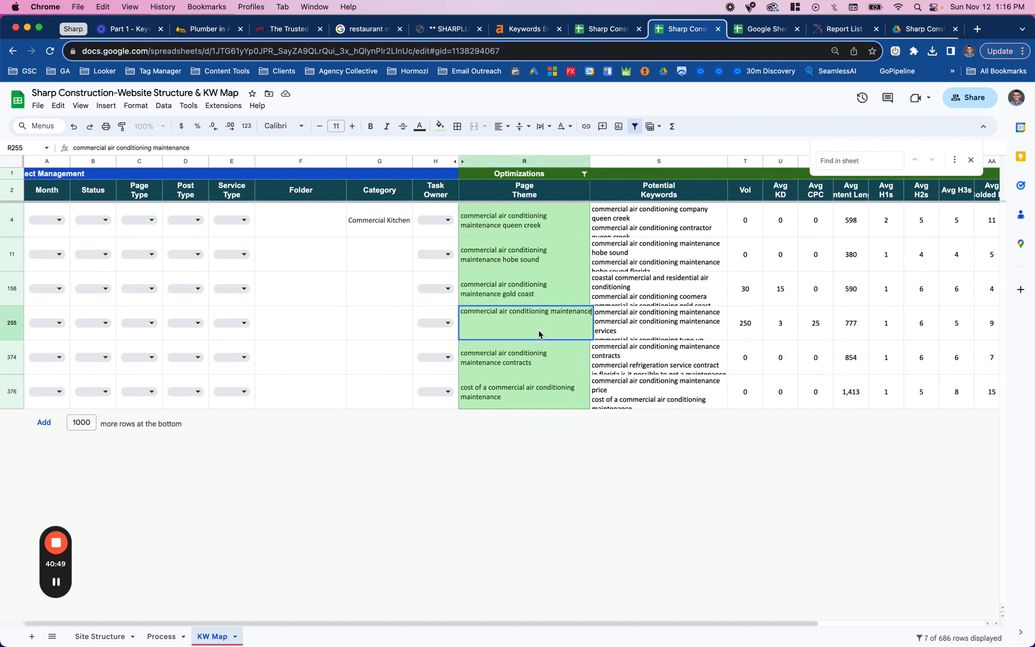
double_click(631, 331)
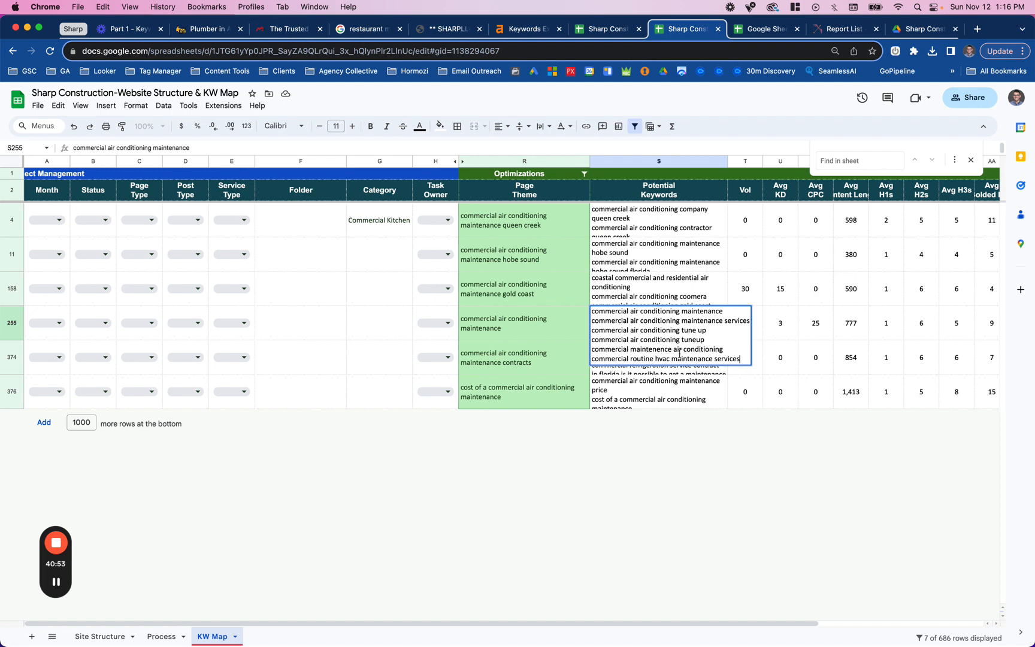
Set the Post Type to Post in rows 255, 374 and 376, and fill the Commercial Kitchen category from row 4 down through row 376.
click(540, 313)
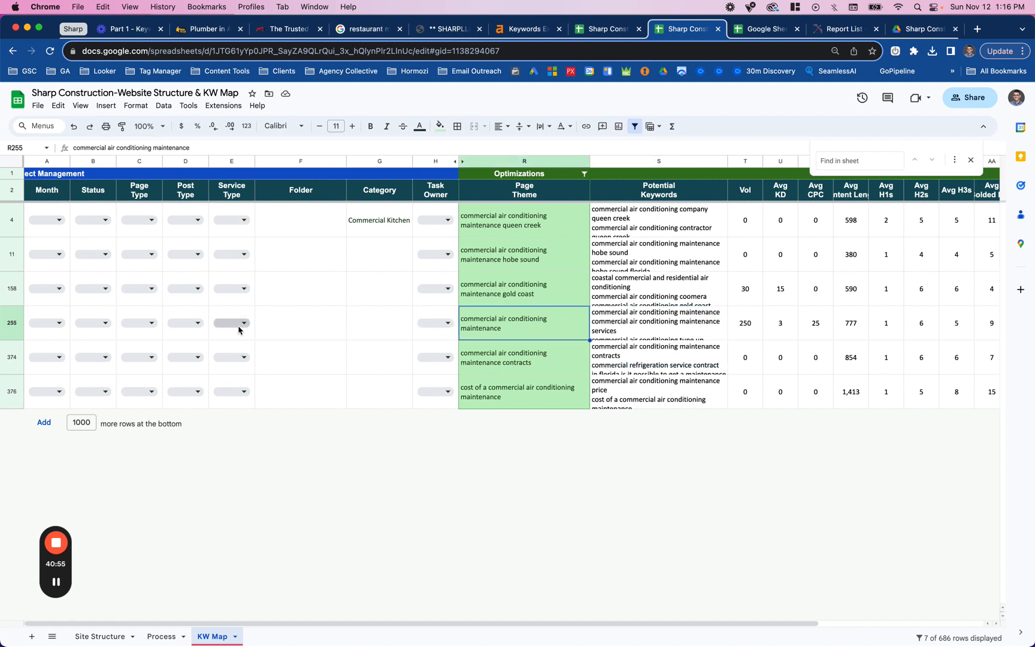
click(200, 323)
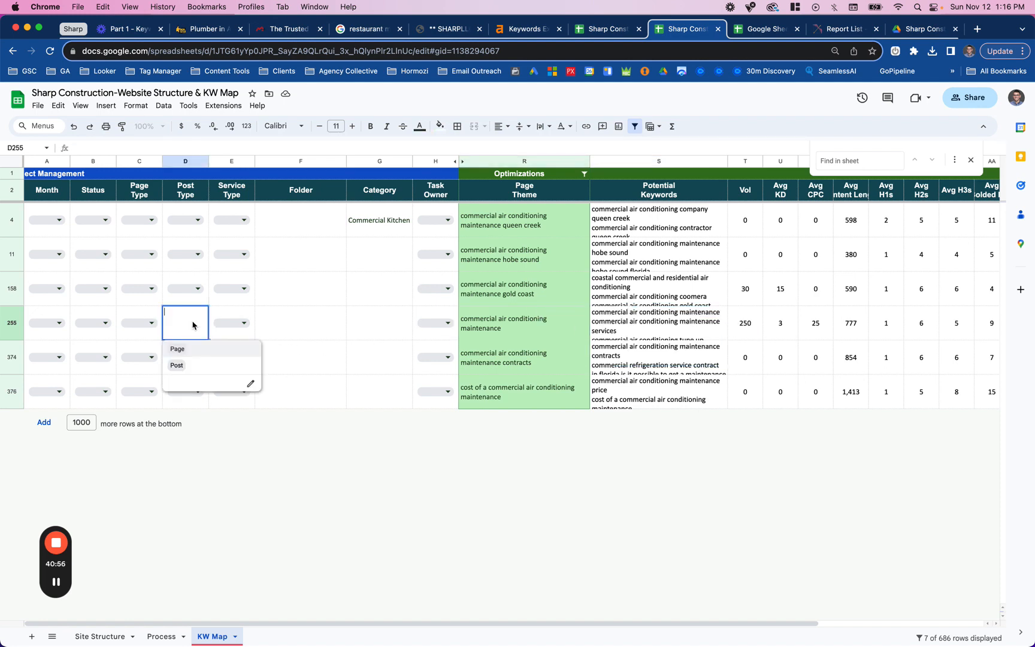
click(177, 365)
click(189, 358)
click(182, 398)
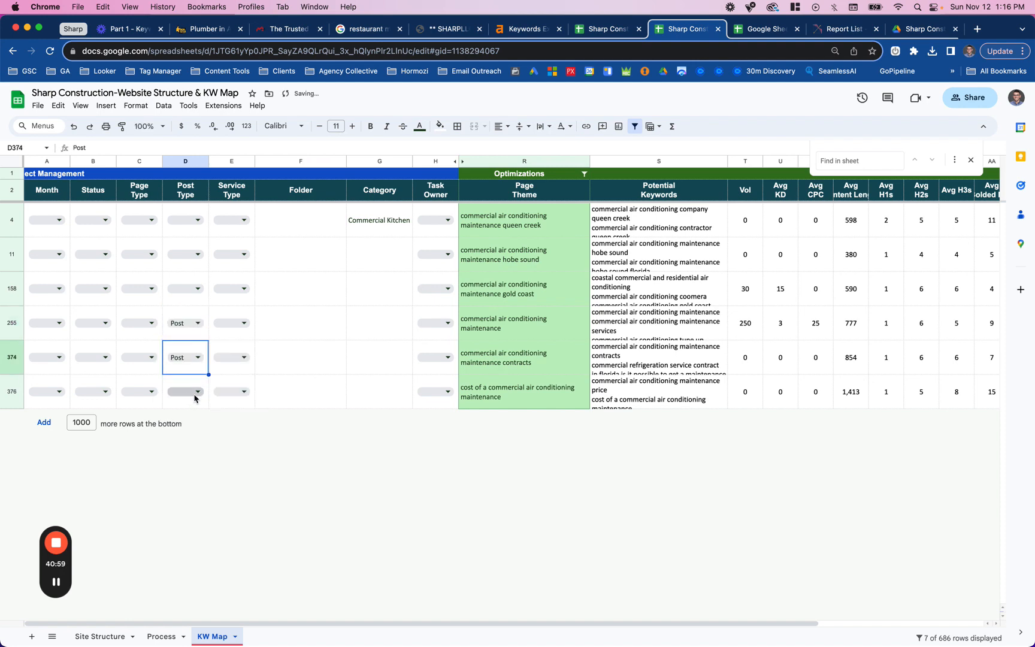
click(196, 393)
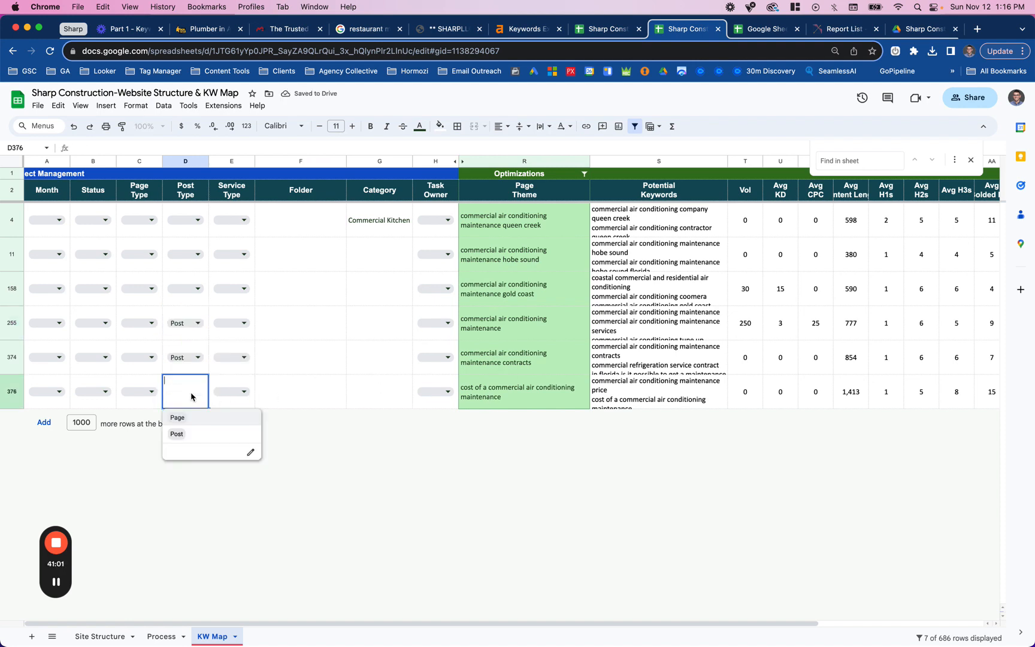
click(188, 435)
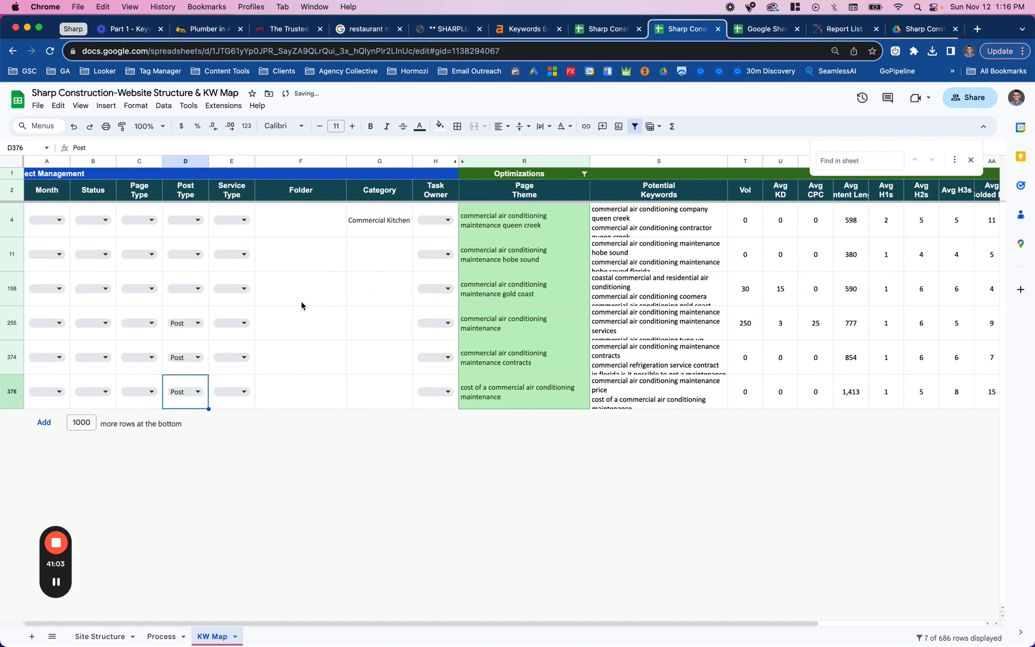
click(375, 221)
drag(412, 238, 412, 408)
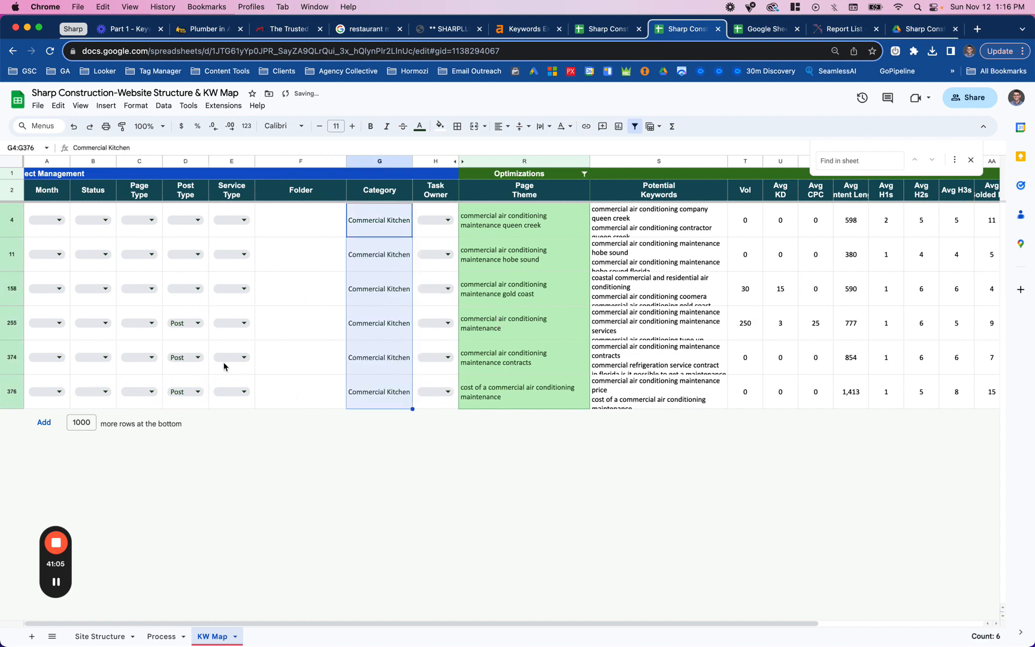
Review the potential keywords of the Gold Coast maintenance page in row 158 and set its Post Type to Post.
click(631, 287)
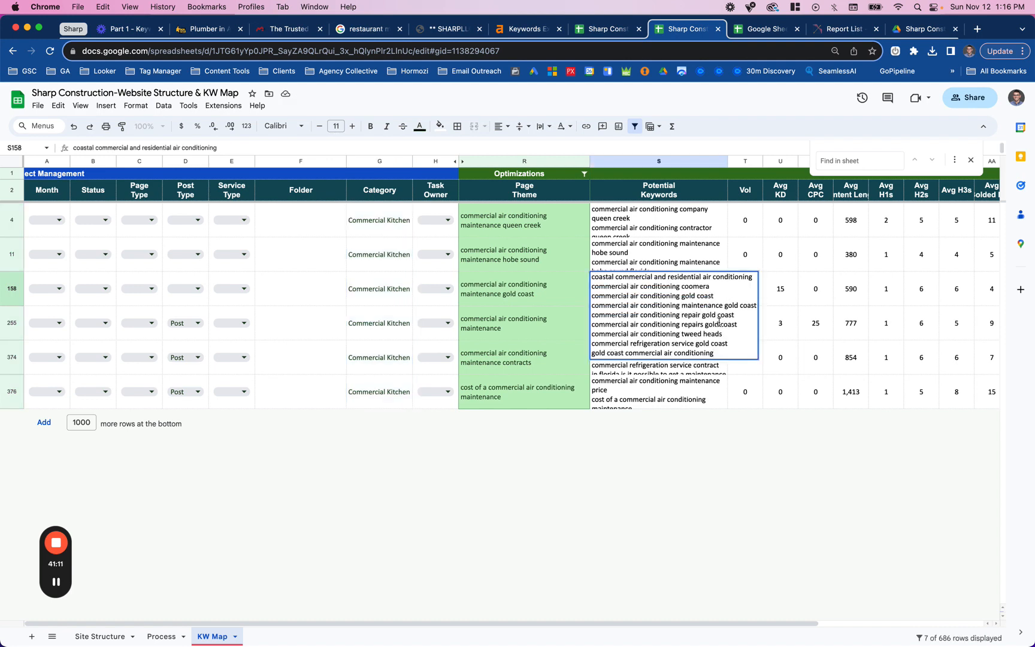
click(629, 388)
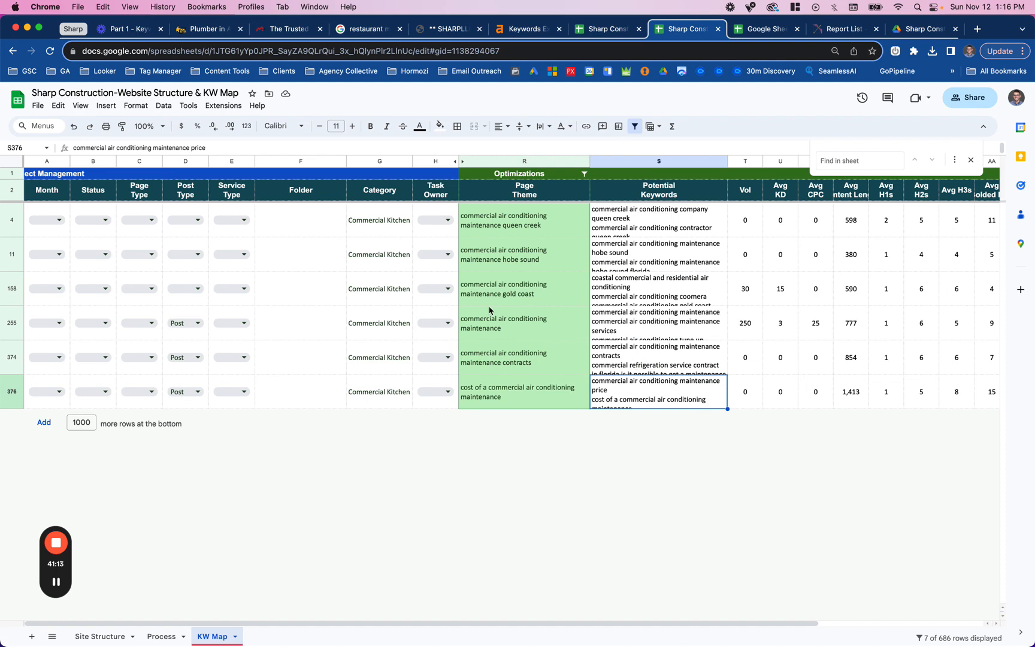
click(197, 288)
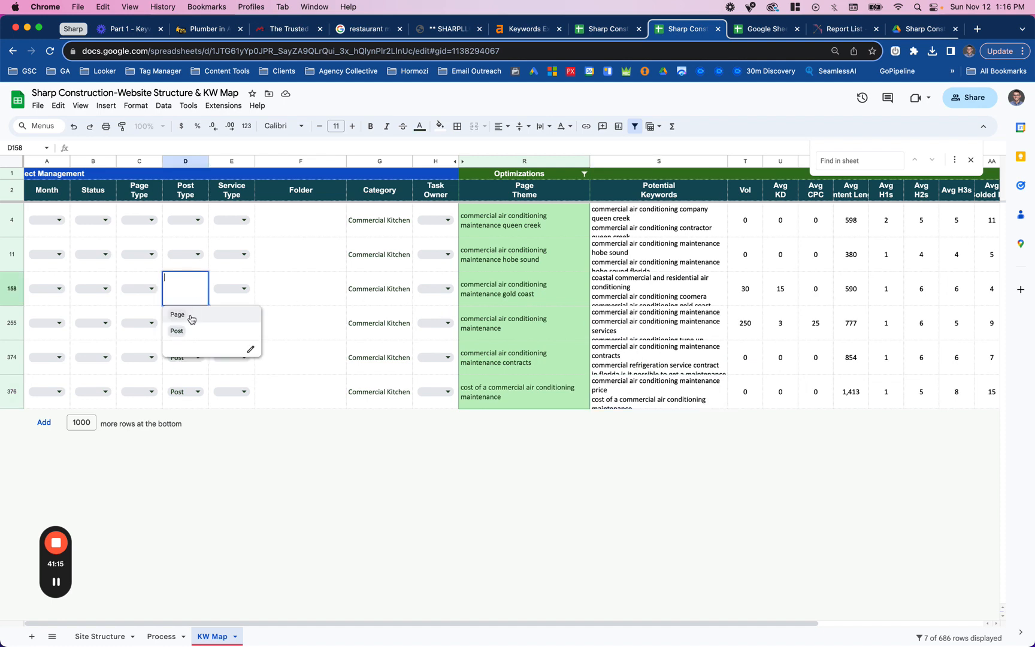
click(186, 330)
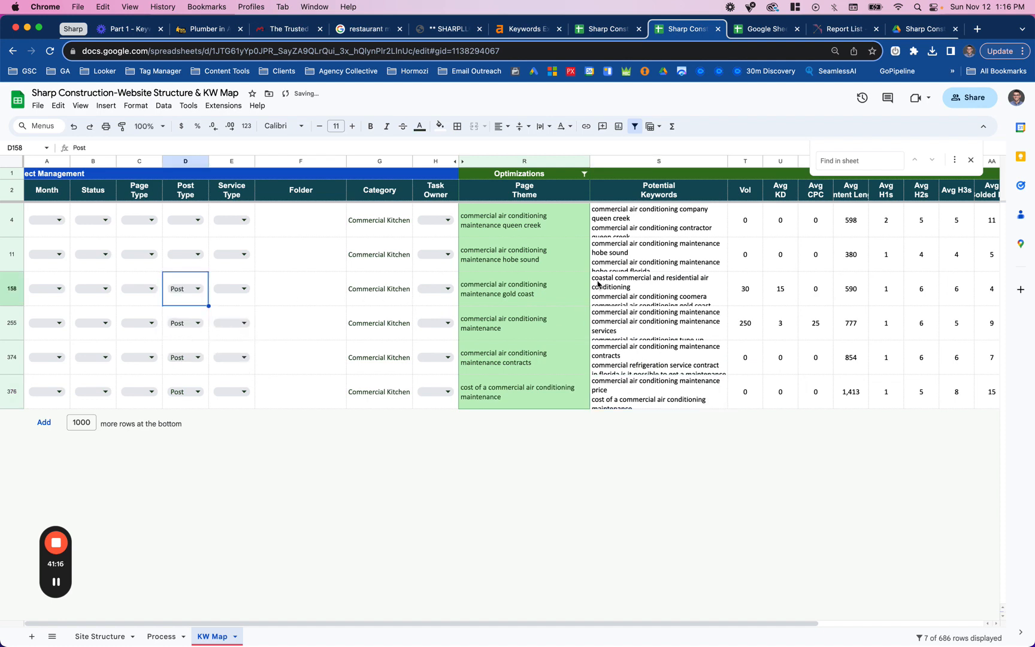
Review the Hobe Sound page's potential keywords, and set the Post Type to Page in rows 11 and 4.
click(623, 259)
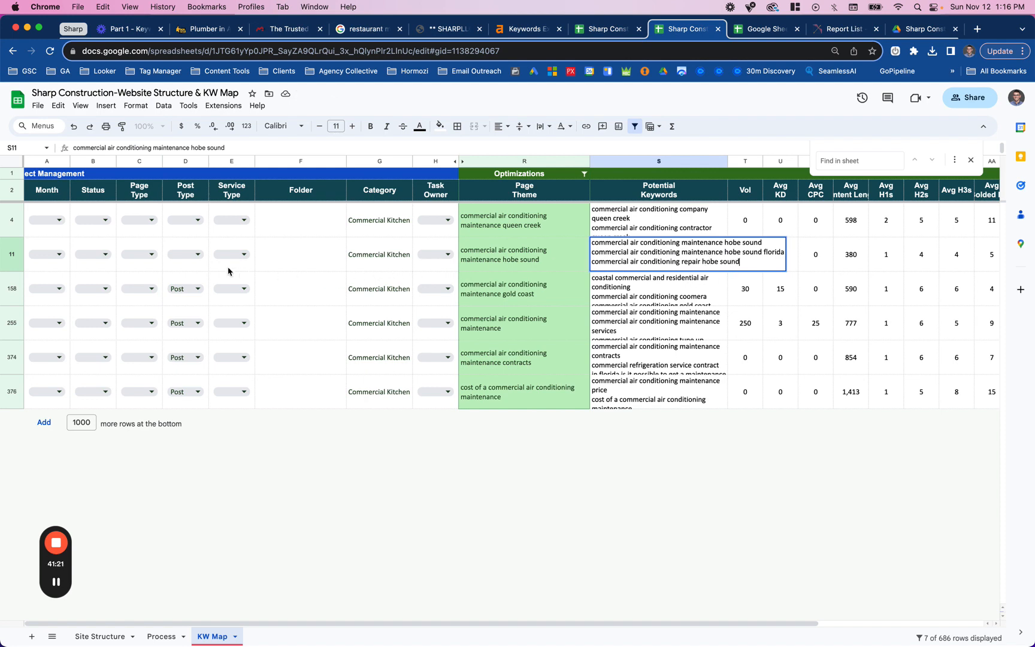
click(195, 259)
click(192, 284)
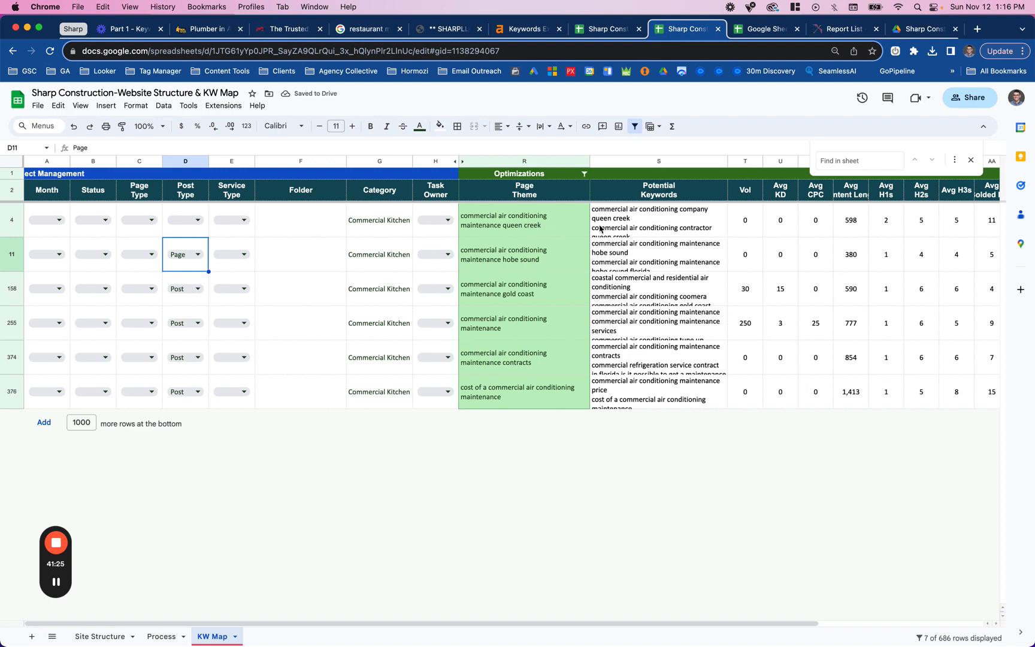
click(197, 220)
click(189, 246)
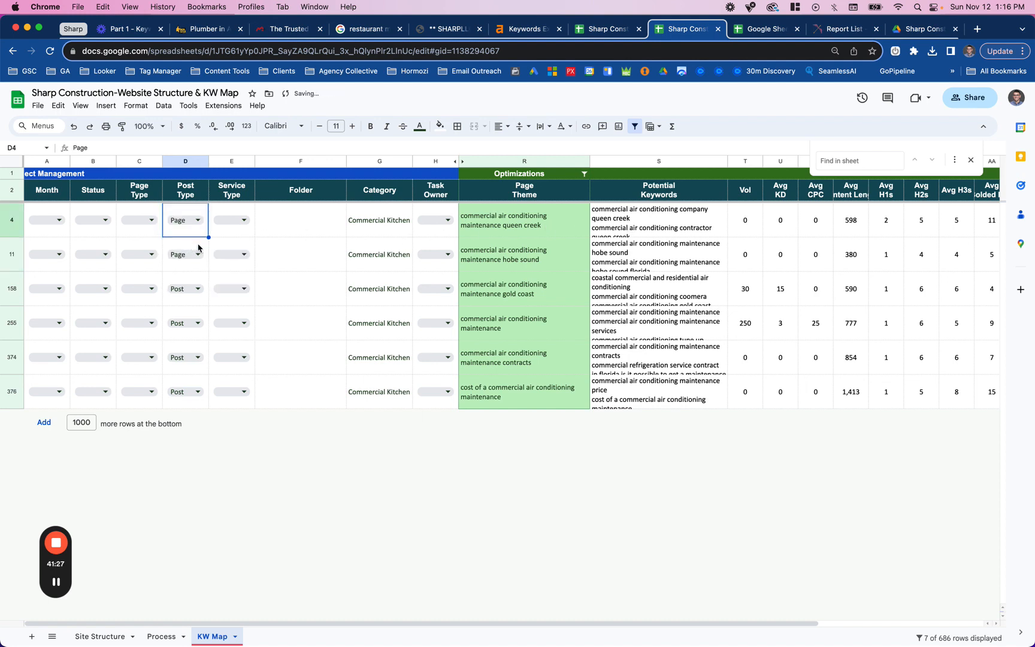
Remove the Page/Post dropdowns from the Service Type cells of the filtered rows 4 to 376.
click(244, 221)
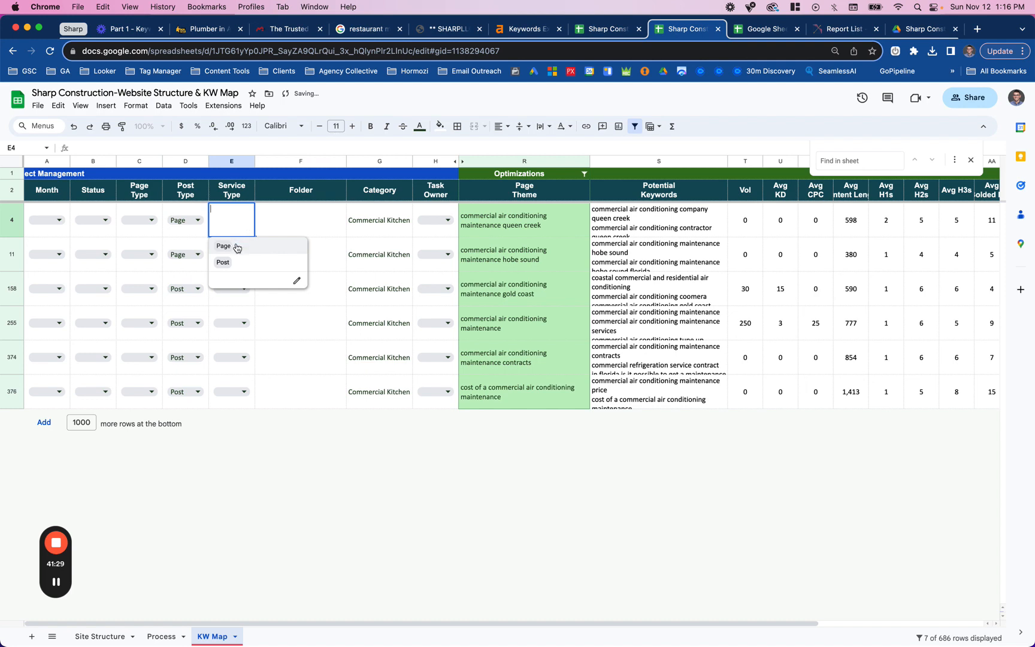
click(292, 231)
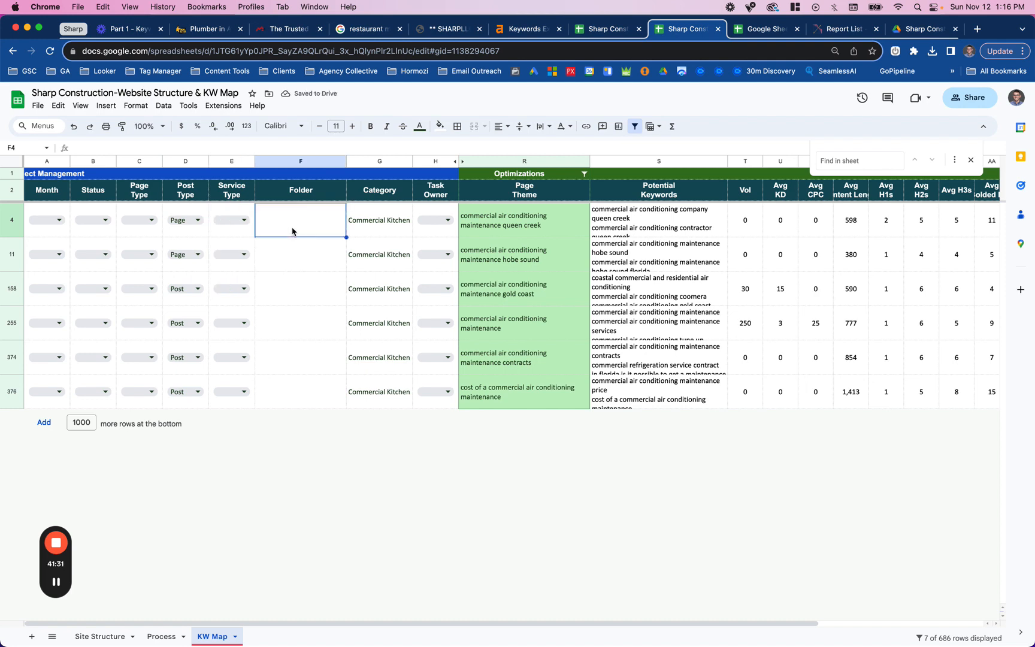
click(249, 217)
drag(249, 218, 242, 403)
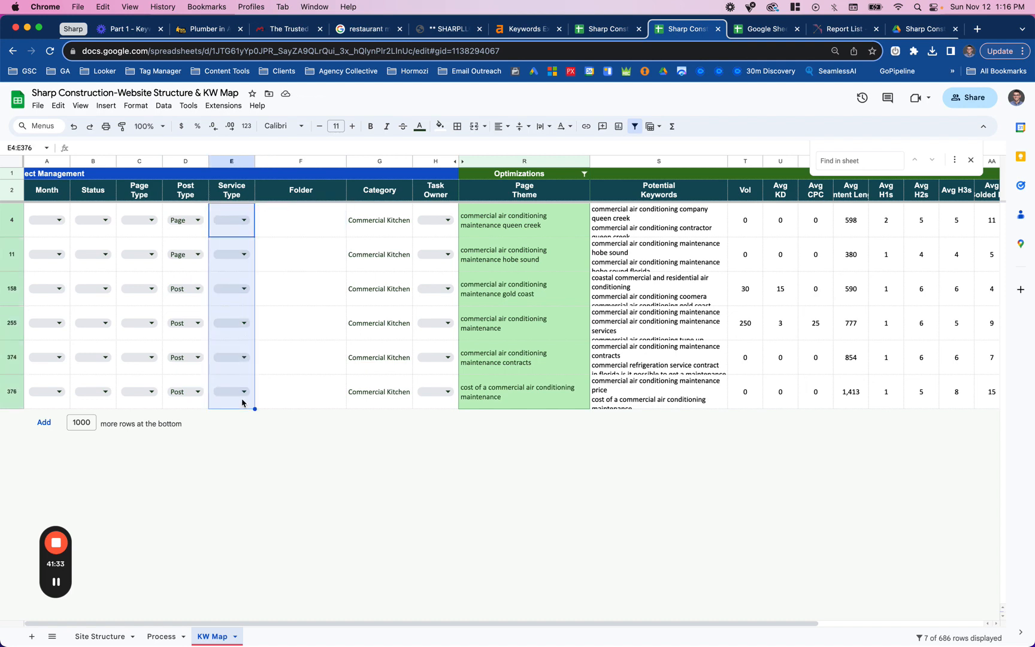
key(Delete)
Enter "Sub-service" as the Service Type of the Queen Creek page in row 4 and fill it down to row 11.
click(233, 220)
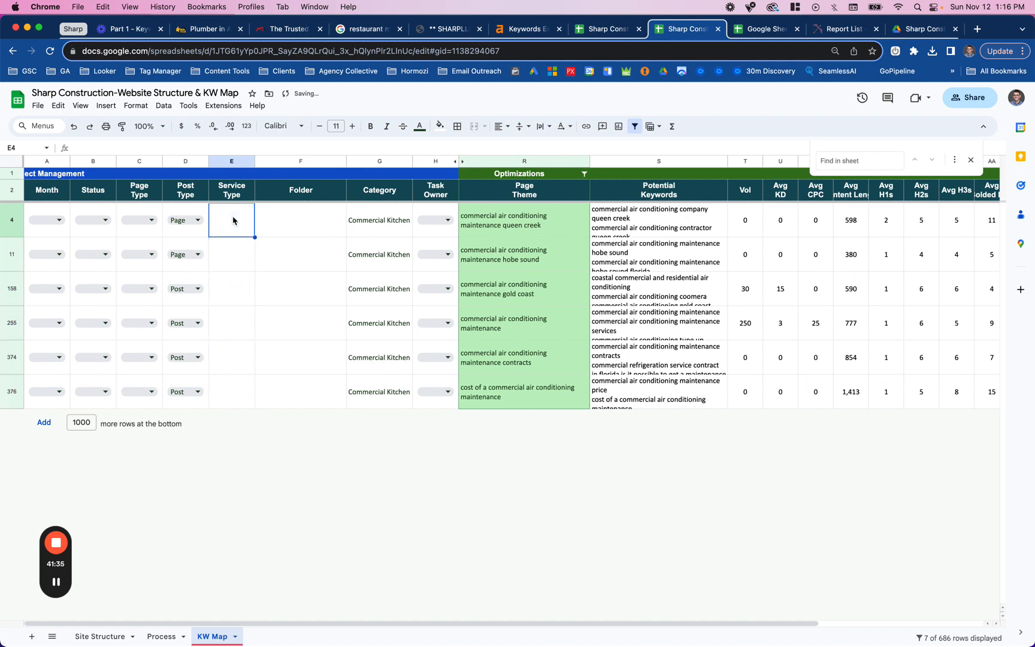
text(Sub-)
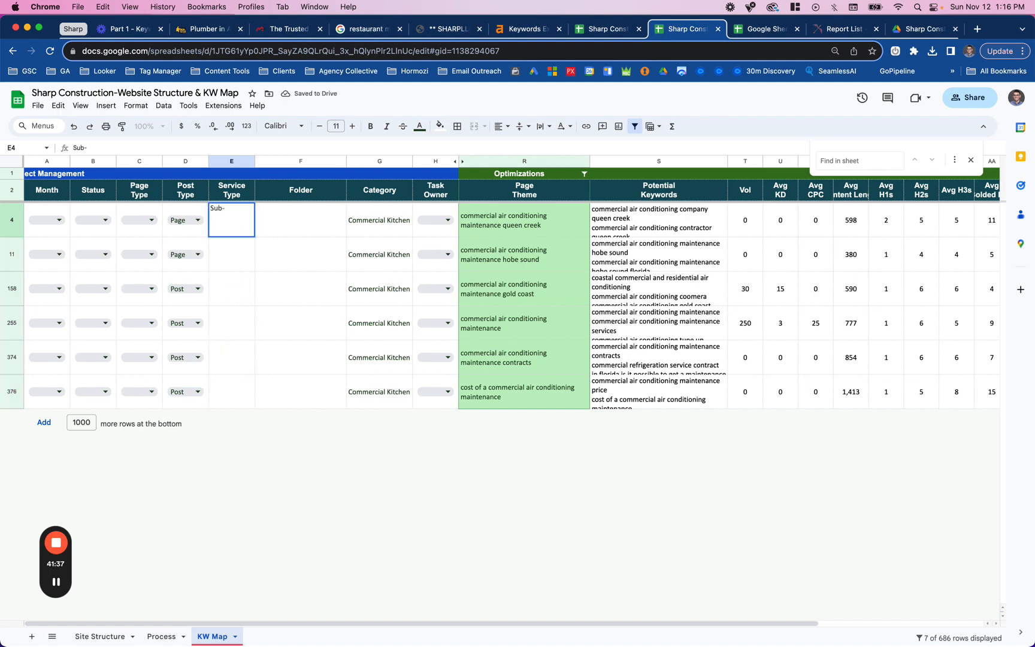
text(service)
click(277, 286)
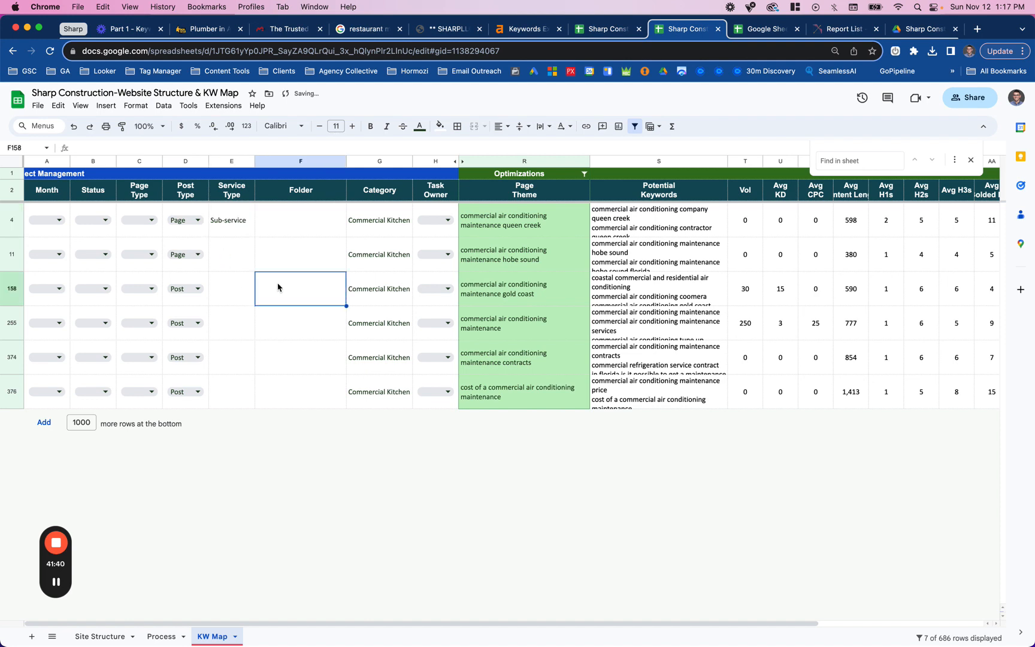
click(232, 223)
drag(254, 237, 253, 252)
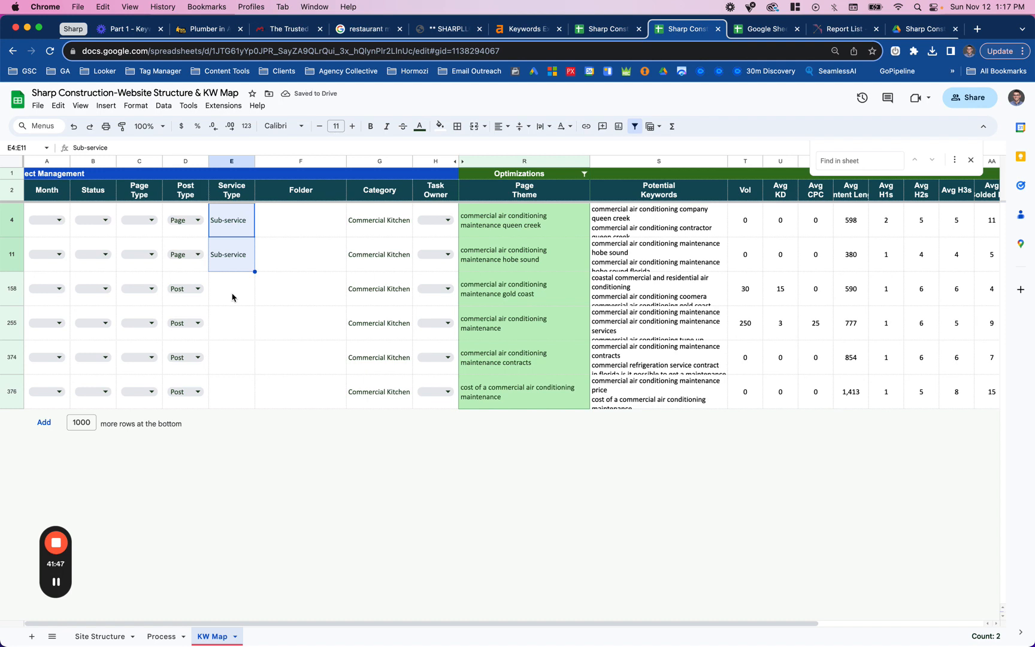
Check the Services list on the Process sheet and return to the KW Map sheet.
click(584, 173)
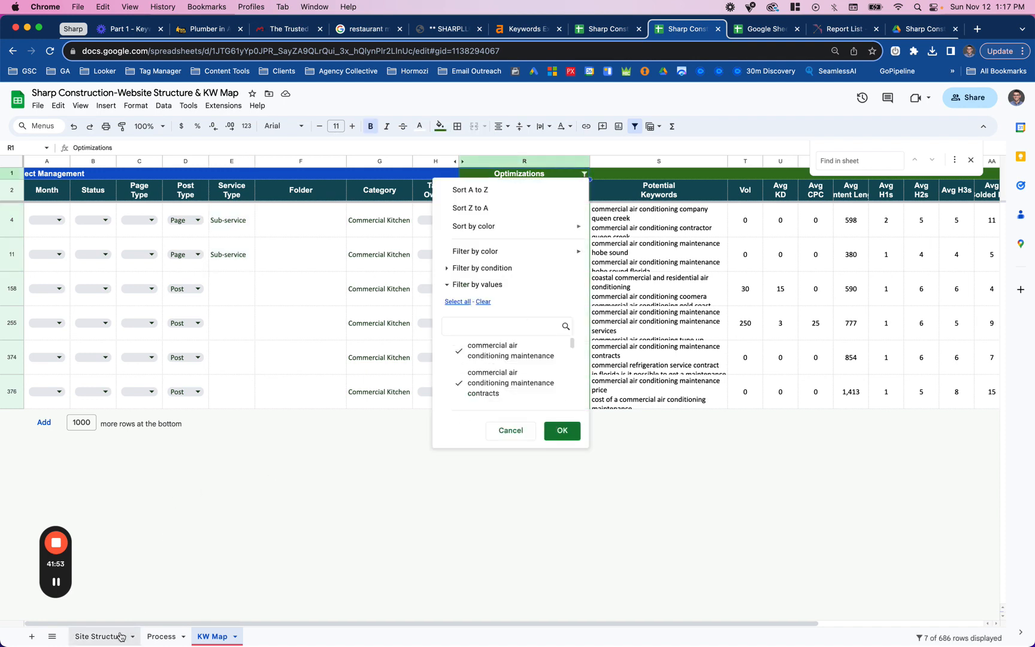
click(154, 637)
click(403, 220)
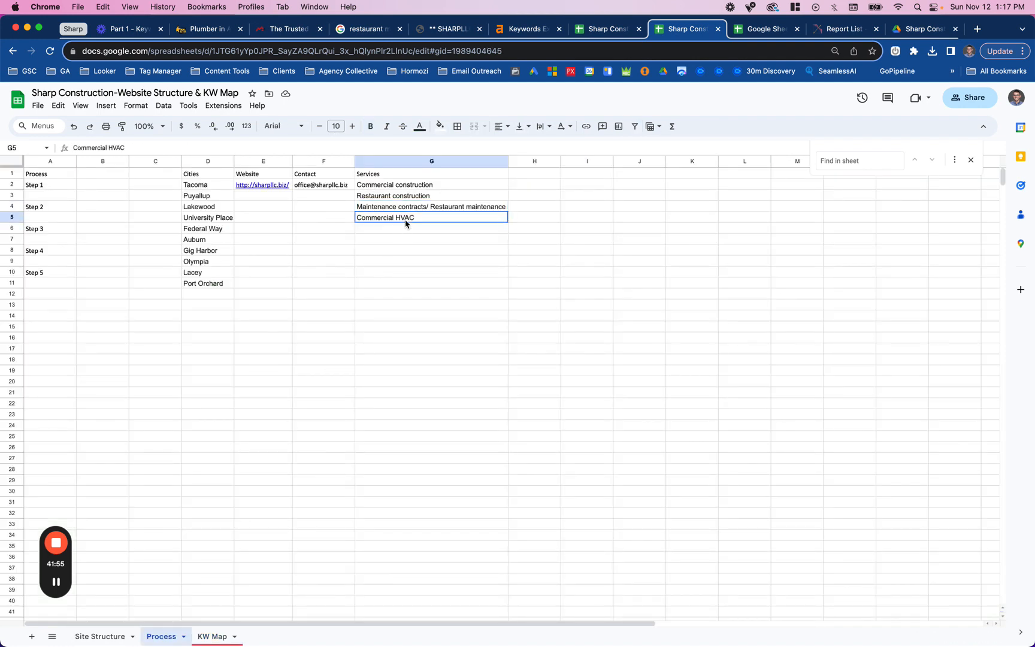
click(207, 637)
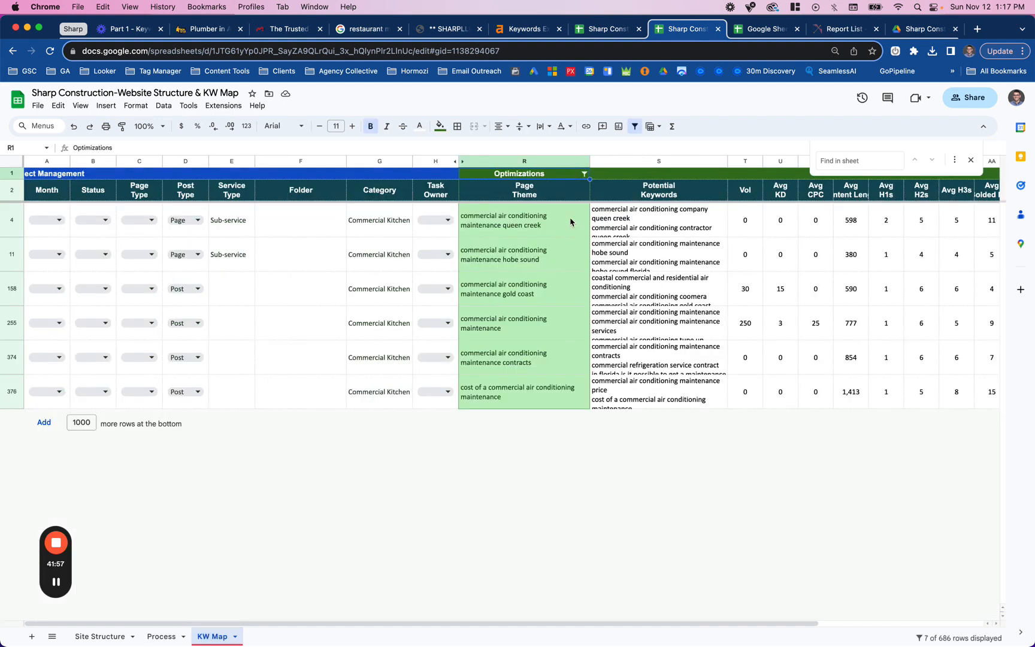
click(583, 173)
click(482, 302)
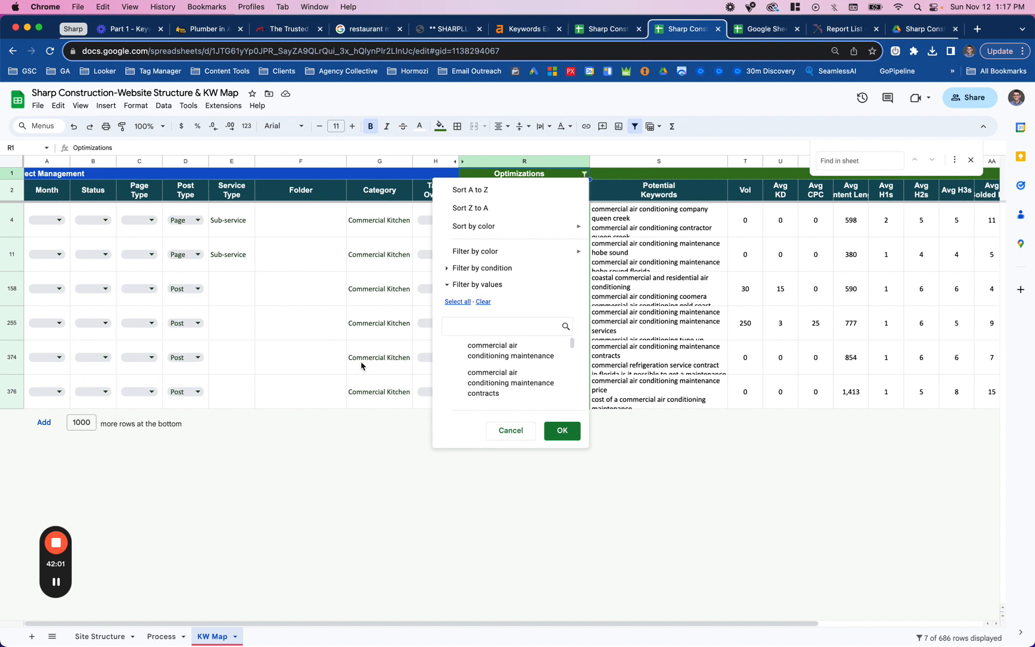
click(383, 395)
Remove the Page Theme filter and create a filter on the Potential Keywords column instead.
click(655, 162)
click(635, 127)
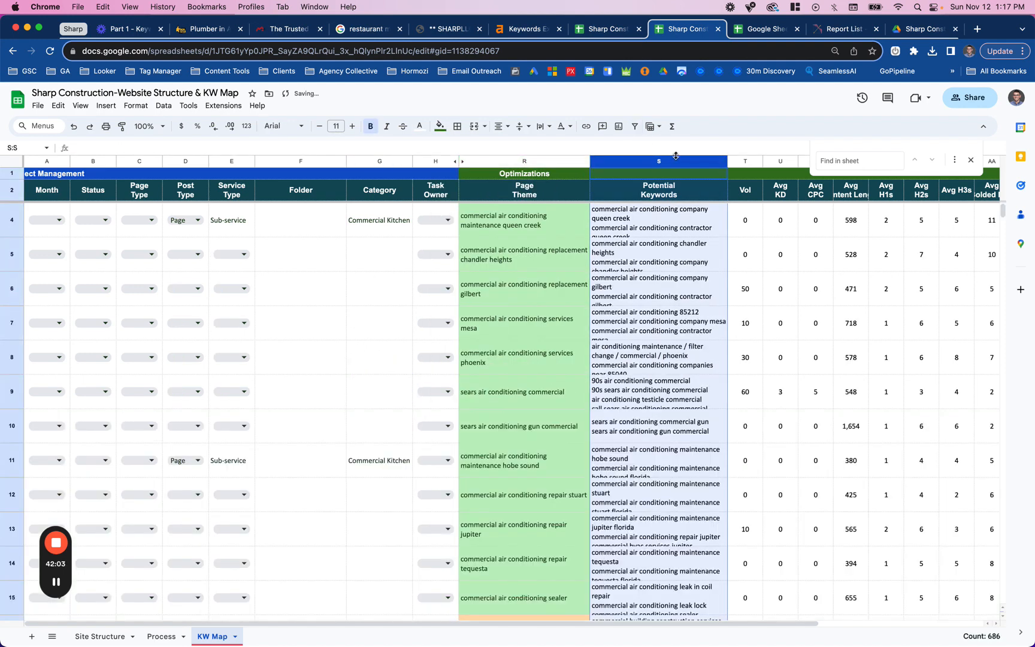
click(635, 126)
Filter the Potential Keywords column to only the "Potential Keywords" header and all values containing "maintenance".
click(722, 174)
click(627, 304)
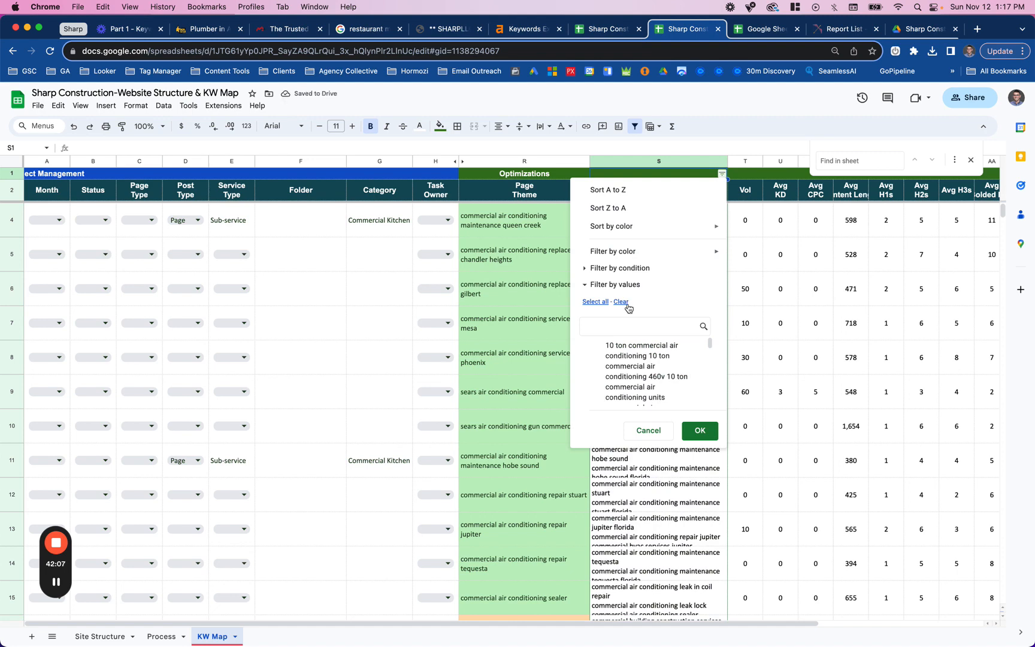
text(keywo)
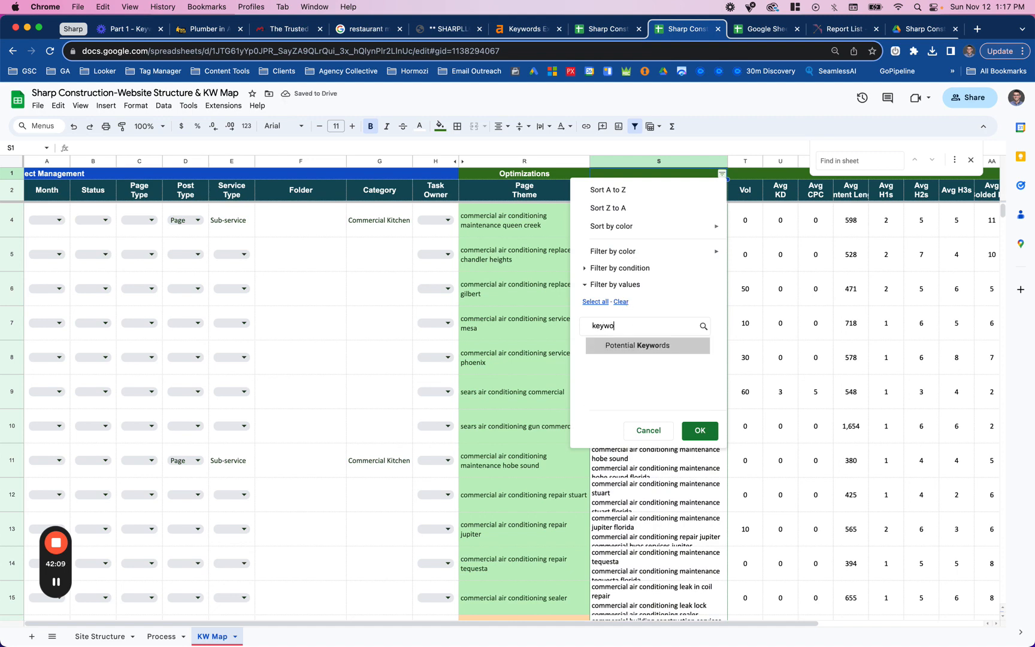
double_click(630, 325)
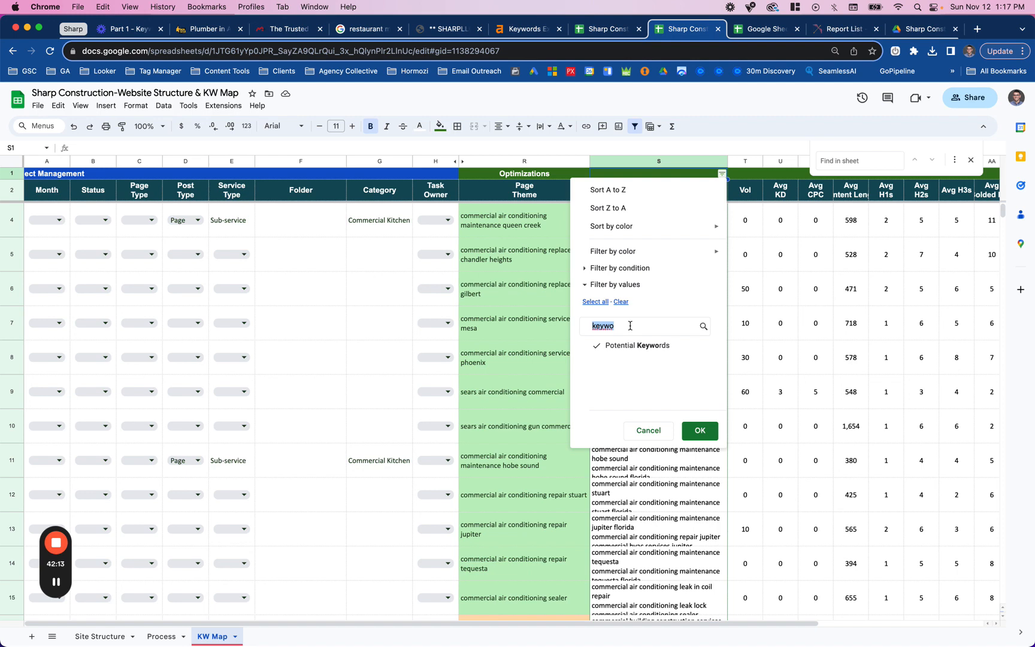
text(maintenance)
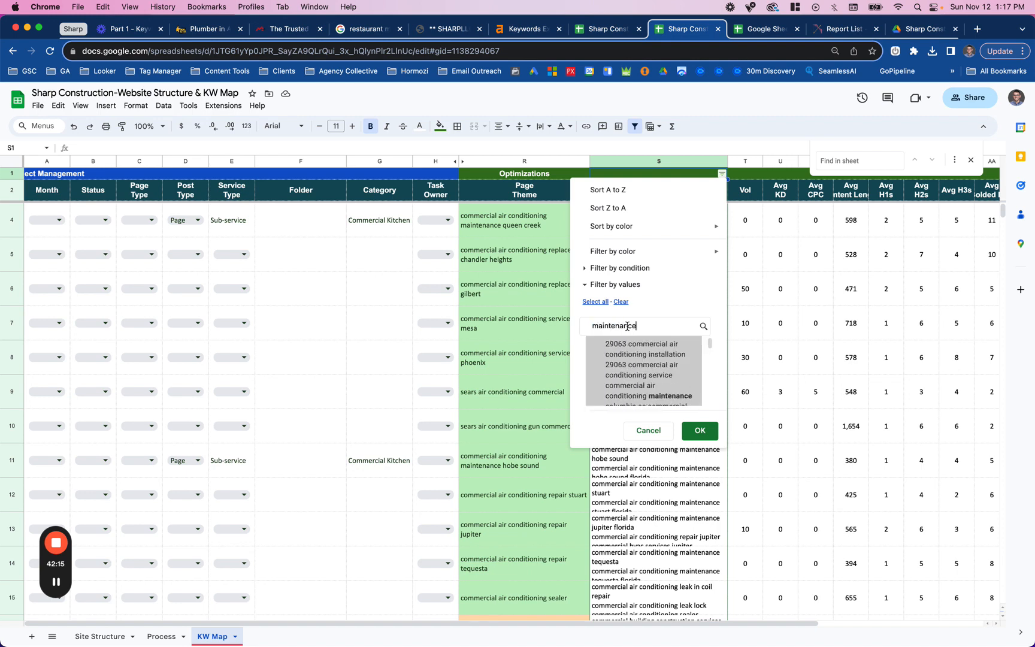
click(605, 302)
click(696, 429)
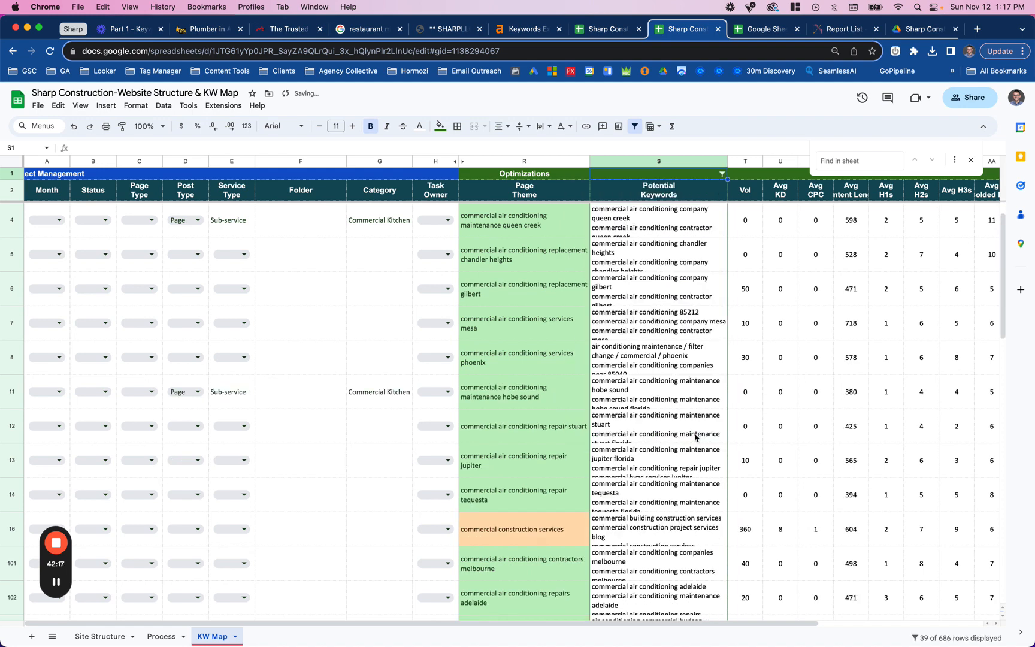
scroll(493, 367, up, 1)
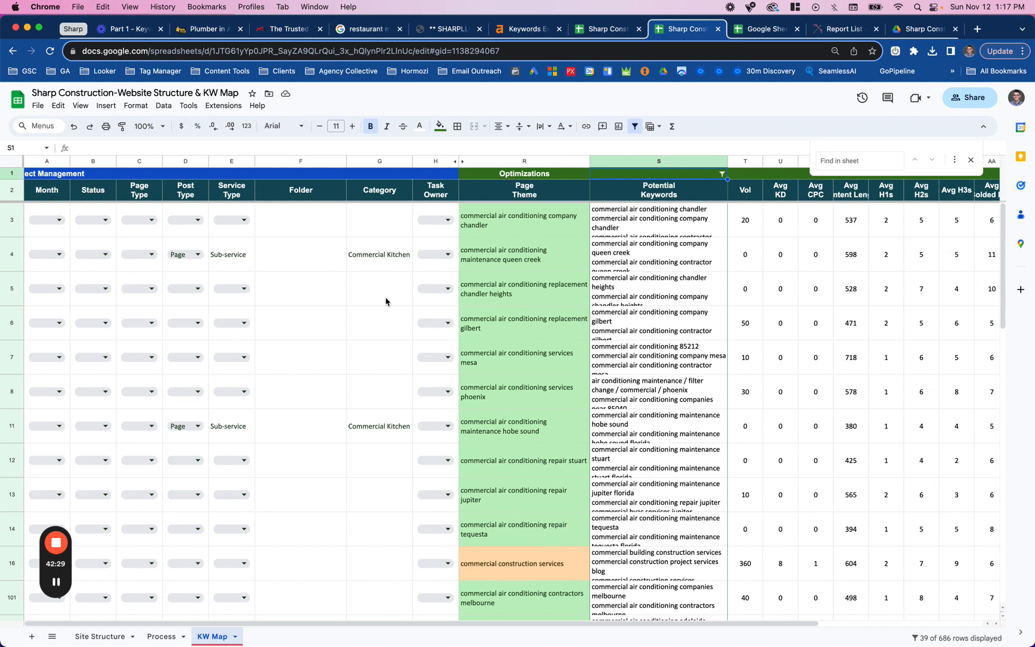
Switch to the Sharp Construction website and examine the services and grand openings on its home page.
click(377, 236)
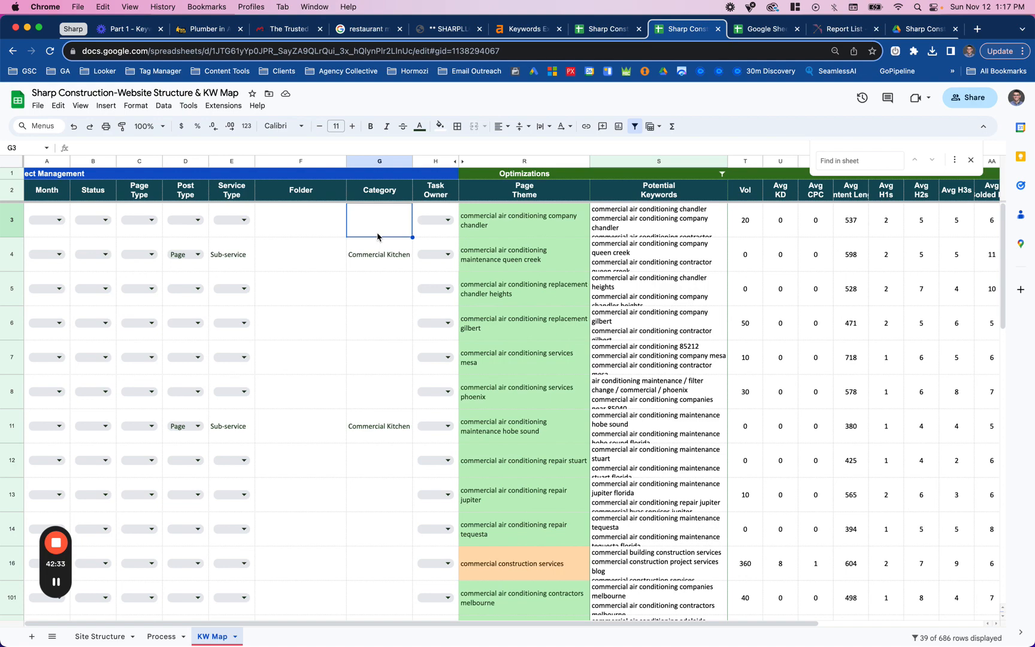
click(446, 30)
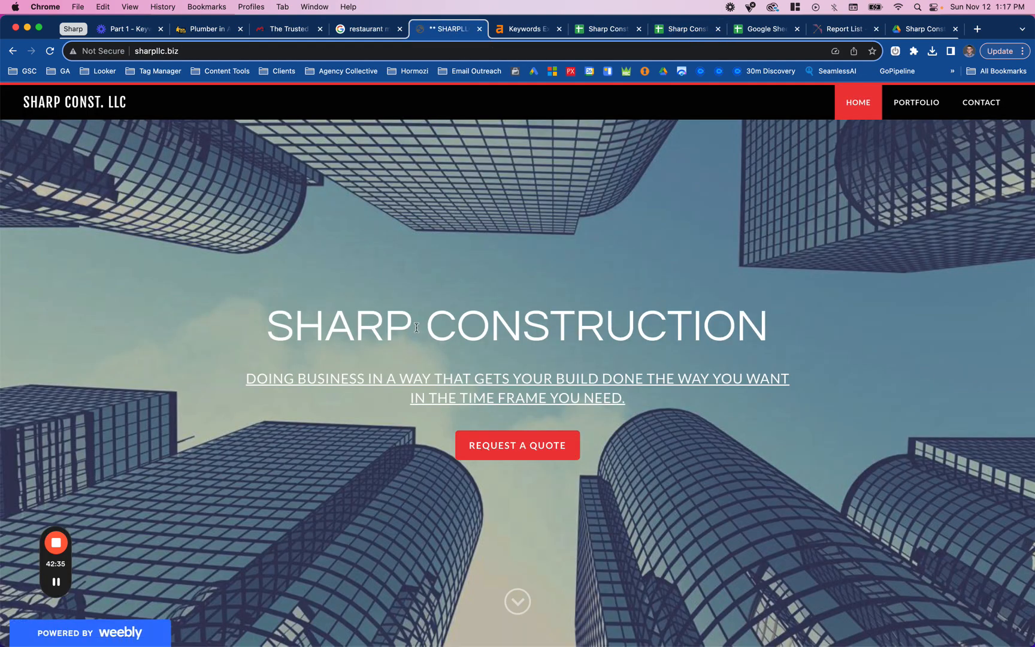
scroll(440, 390, down, 6)
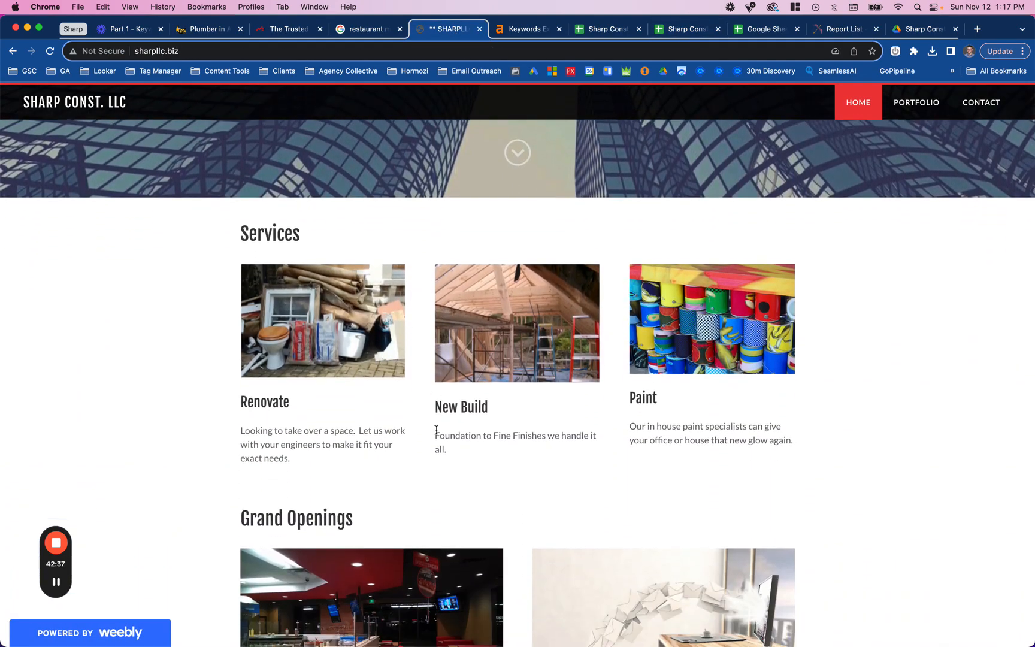
scroll(640, 452, down, 5)
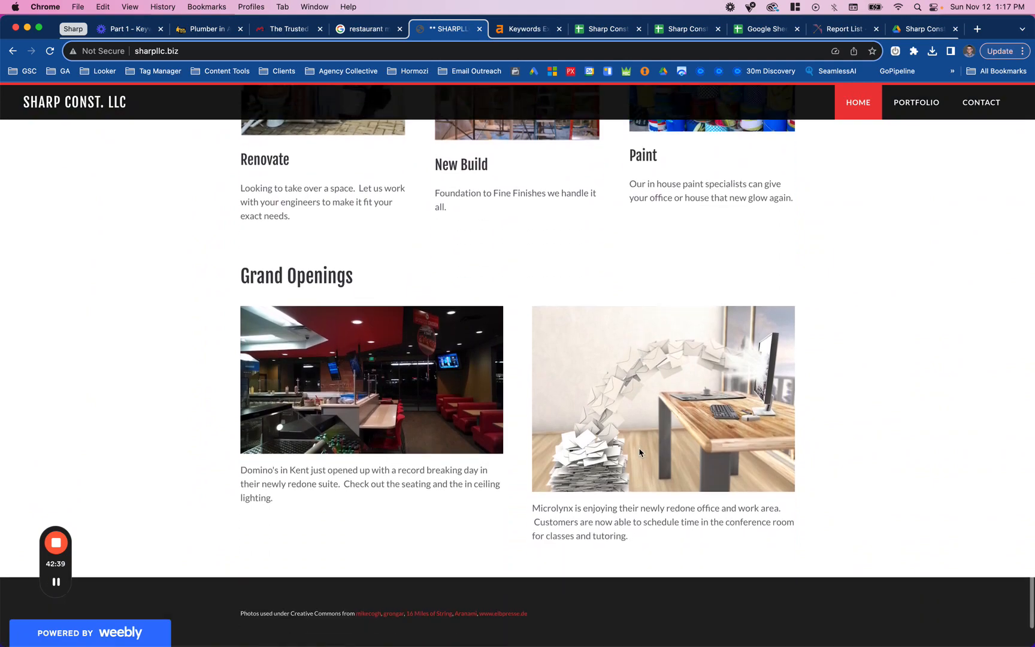
Check the terms on the Final List sheet of the Sharp Construction SEO List and return to the KW Map spreadsheet.
scroll(639, 452, up, 15)
click(604, 29)
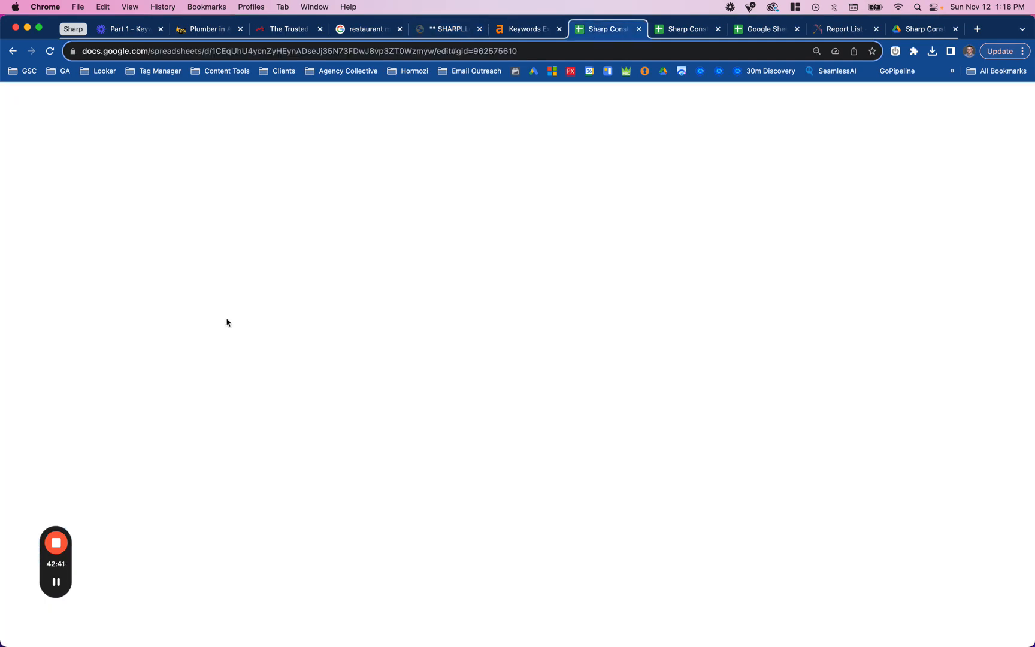
scroll(141, 248, up, 5)
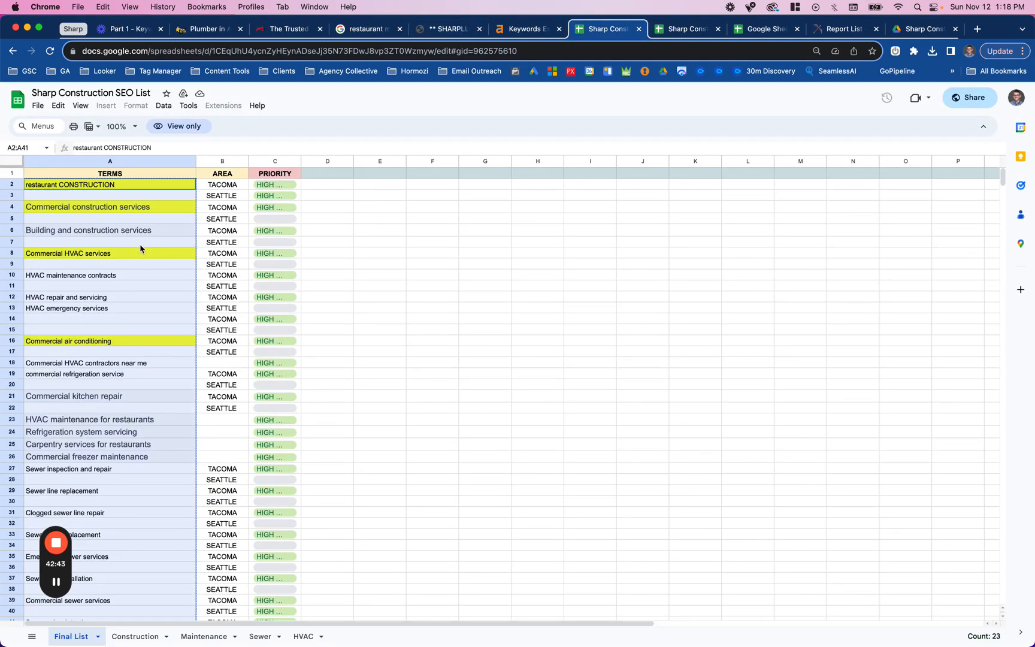
key(cmd+f)
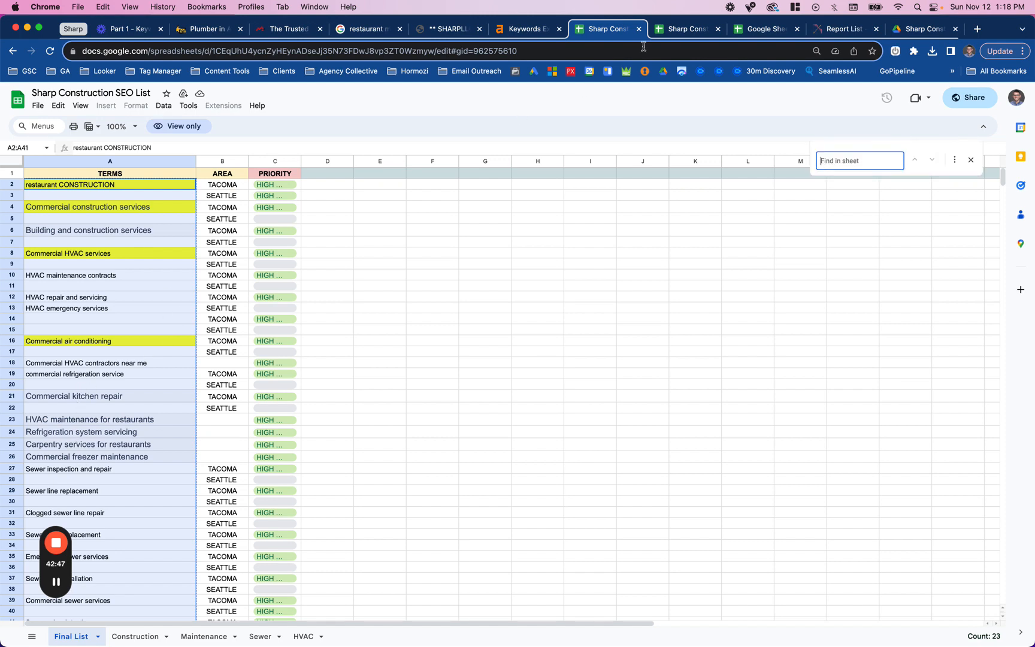
click(705, 33)
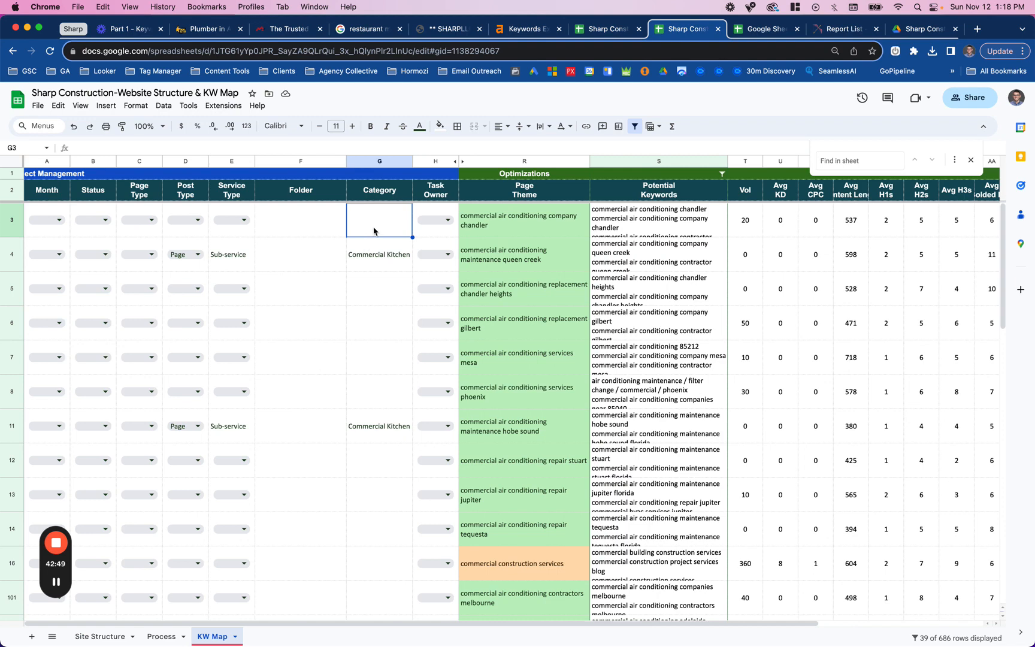
Set the Category to HVAC for the air conditioning pages in rows 3 and 5 through 8.
text(HVAC)
click(395, 309)
click(388, 212)
key(ctrl+c)
click(389, 284)
key(ctrl+v)
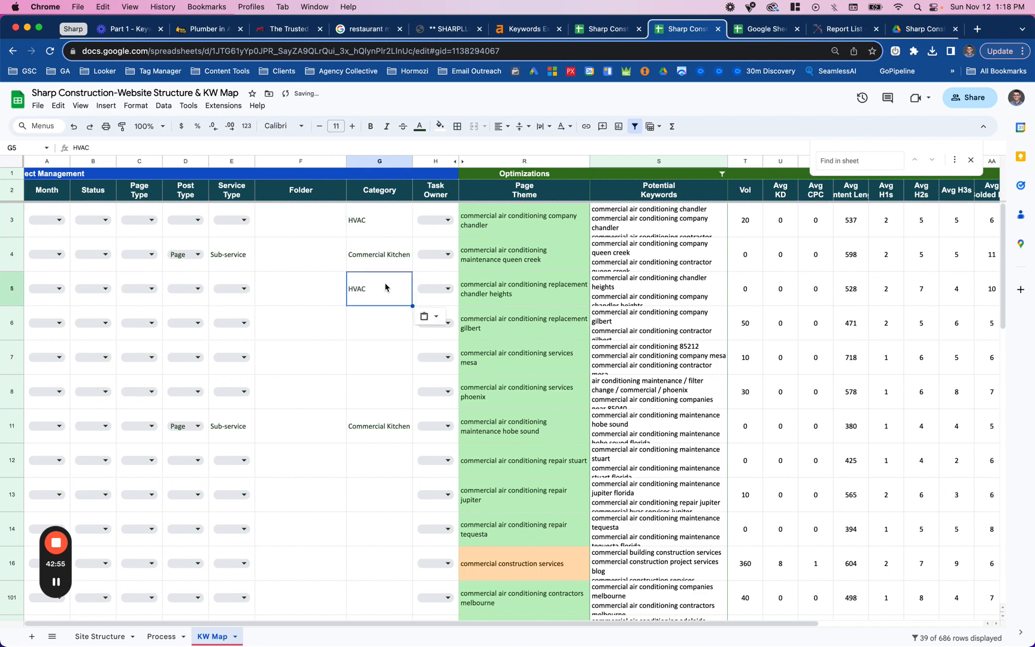
drag(412, 305, 411, 395)
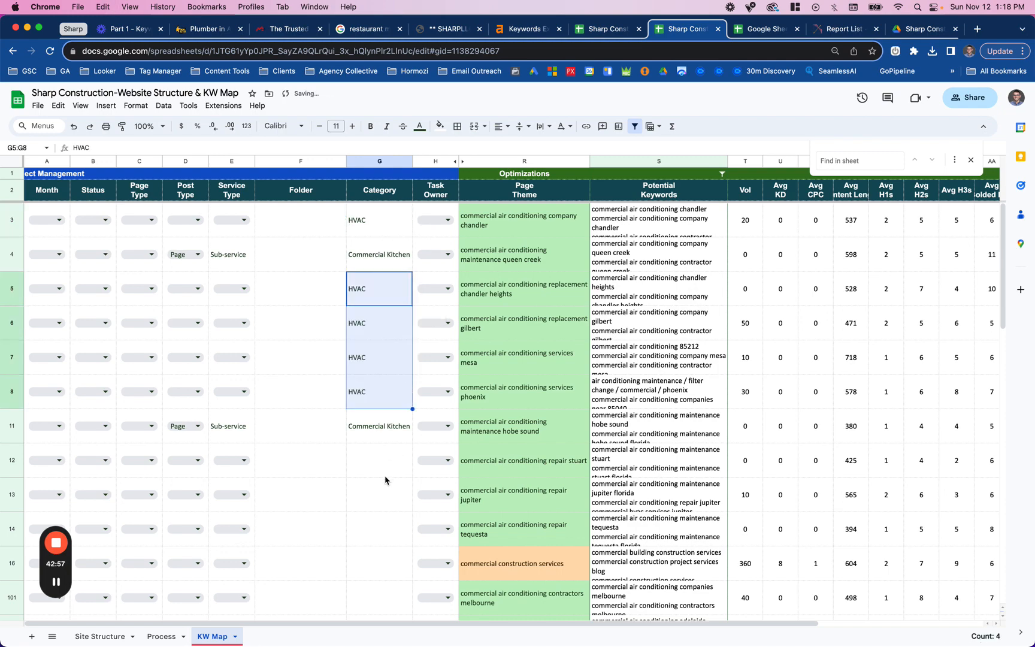
Fill the Category with HVAC for the visible pages from row 12 through row 130.
click(385, 473)
key(ctrl+v)
scroll(385, 479, down, 5)
scroll(385, 480, up, 2)
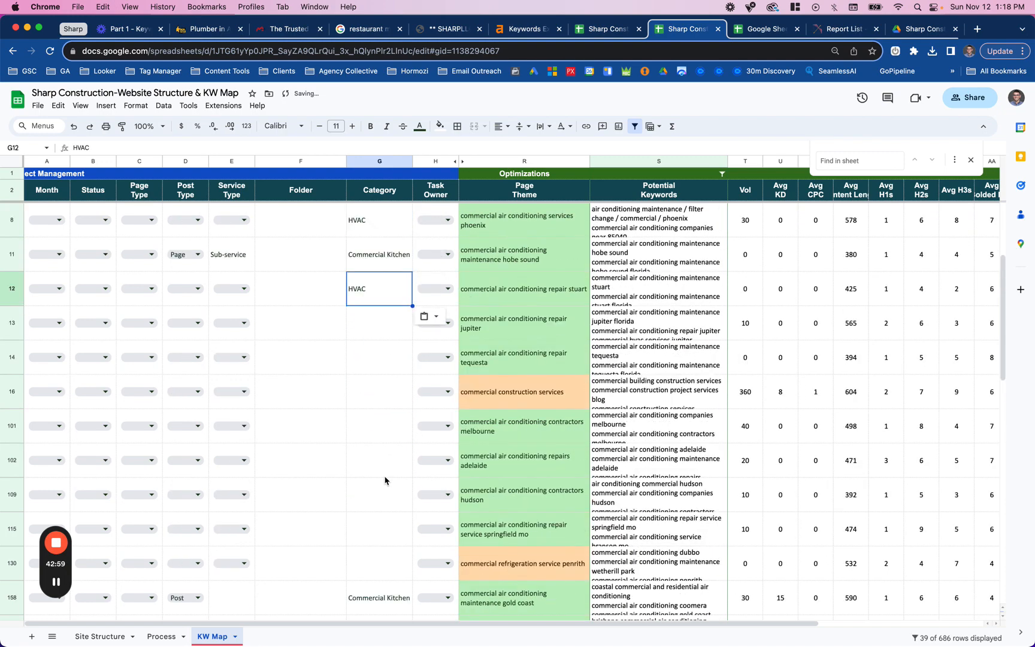
drag(412, 306, 407, 564)
scroll(406, 567, down, 2)
scroll(408, 565, up, 2)
Fill the Category with HVAC for the visible pages from row 159 through row 249.
scroll(390, 479, down, 5)
click(369, 258)
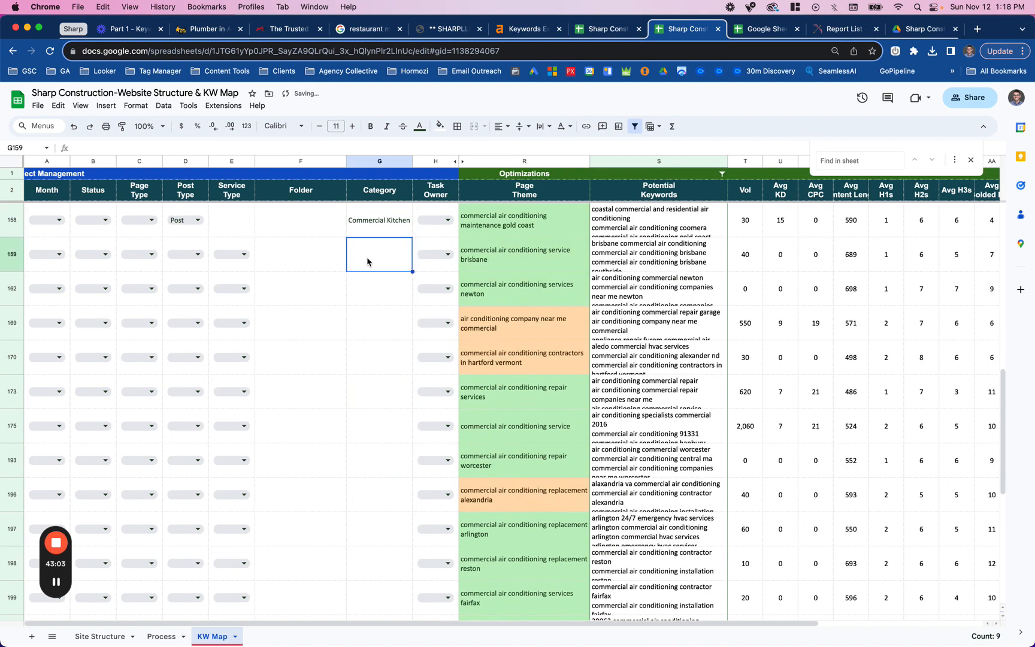
key(ctrl+v)
drag(410, 272, 386, 550)
scroll(386, 549, down, 5)
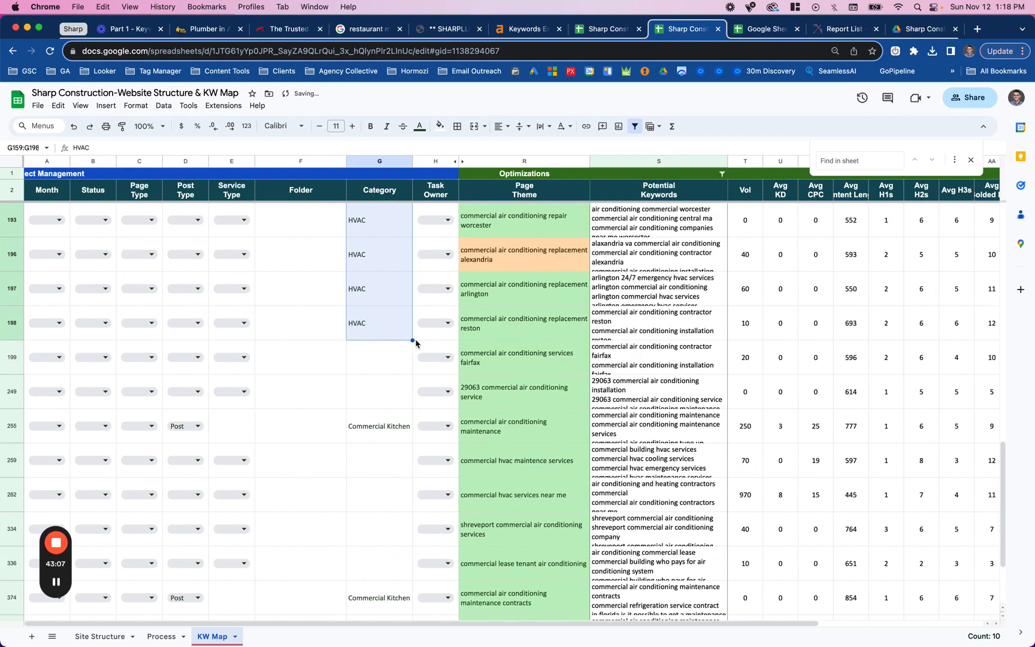
drag(412, 346, 409, 390)
scroll(386, 352, down, 3)
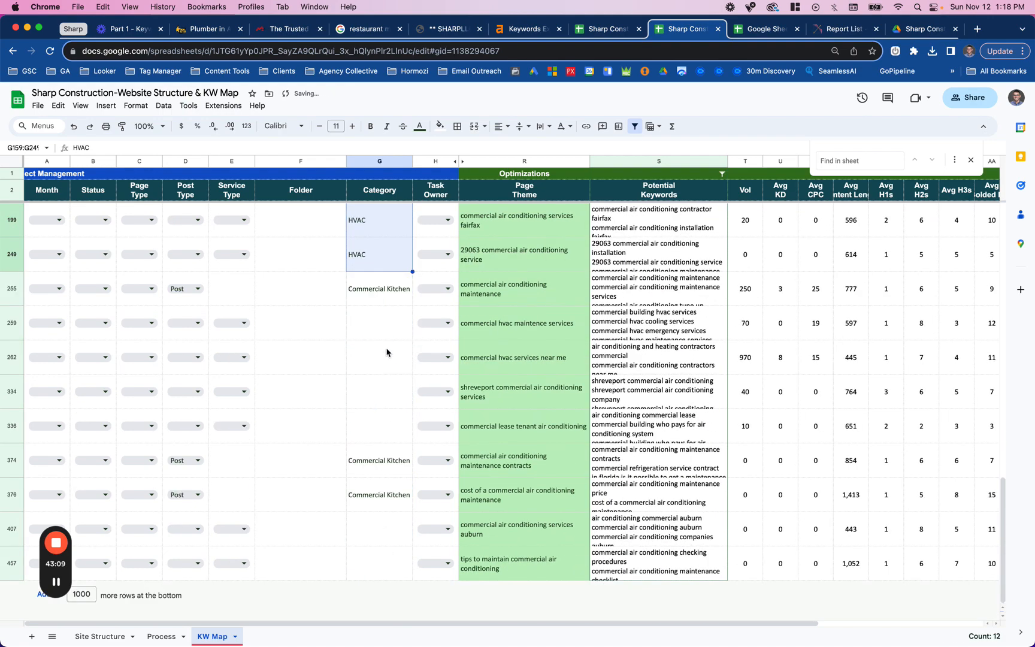
Set the Category to HVAC for the uncategorized pages in rows 259, 262, 334, 336, 407 and 457.
click(385, 339)
key(ctrl+v)
click(386, 368)
key(ctrl+v)
click(383, 400)
key(ctrl+v)
click(382, 432)
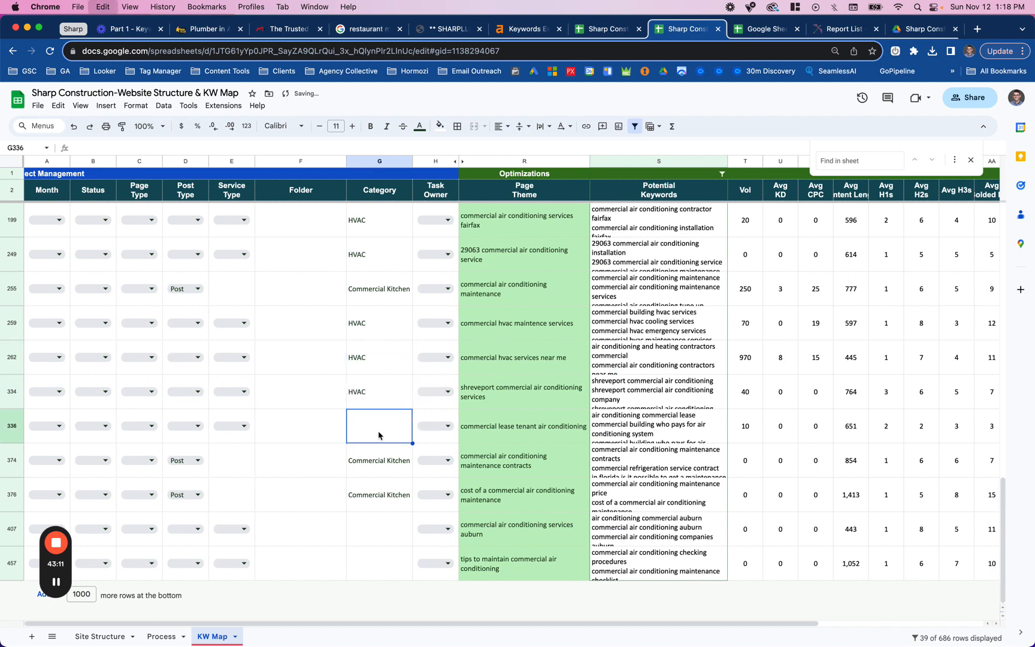
key(ctrl+v)
click(379, 518)
key(ctrl+v)
click(377, 572)
key(ctrl+v)
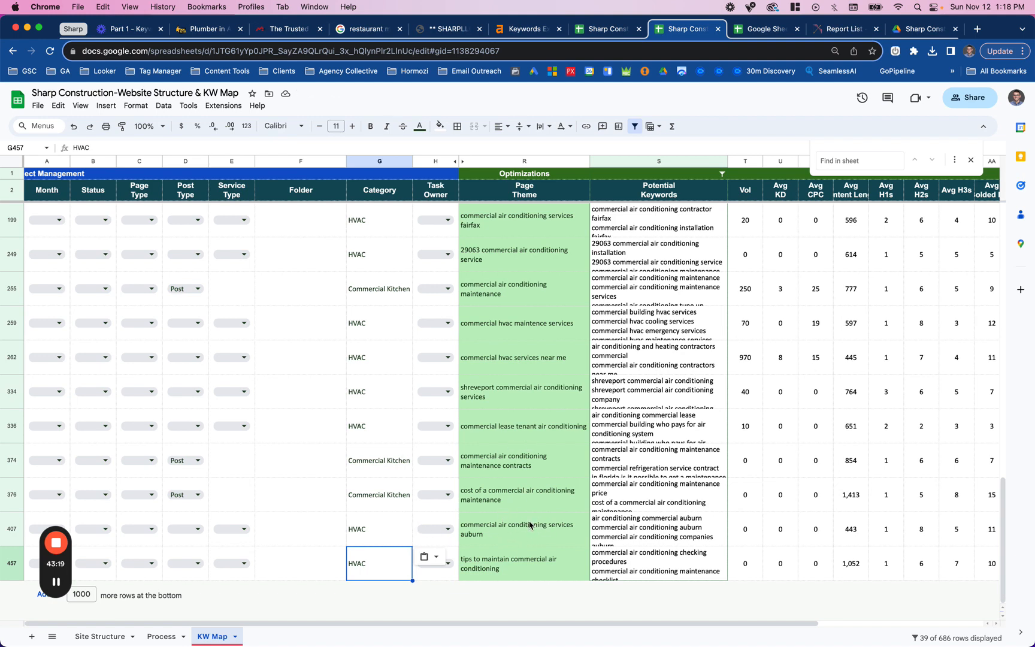
Compare the Mesa and Phoenix air conditioning page themes with the Cities list on the Process sheet.
scroll(548, 479, up, 5)
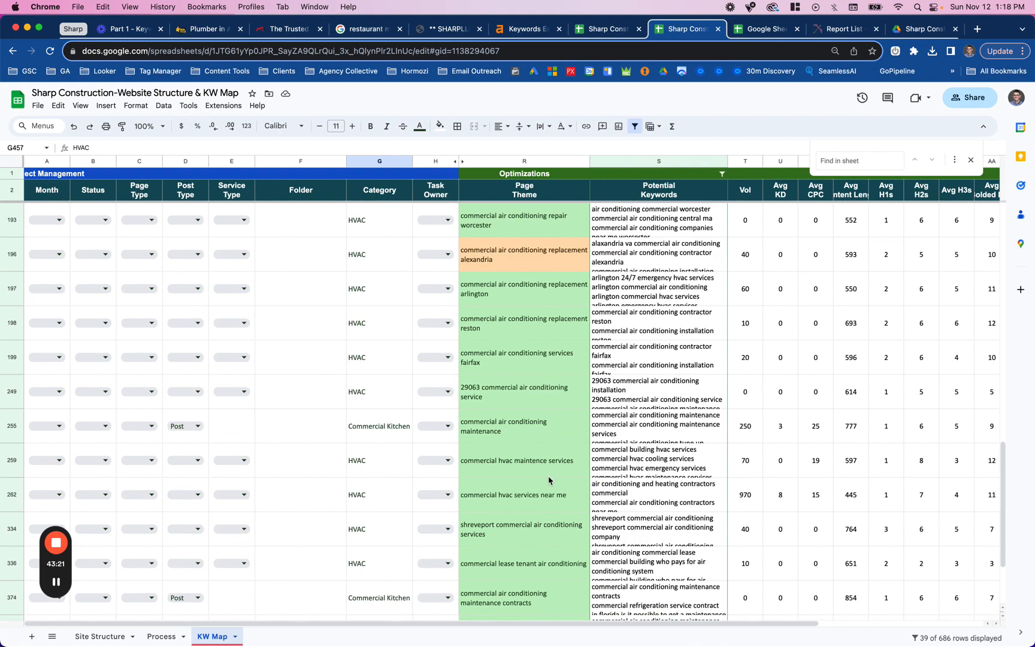
scroll(549, 479, up, 10)
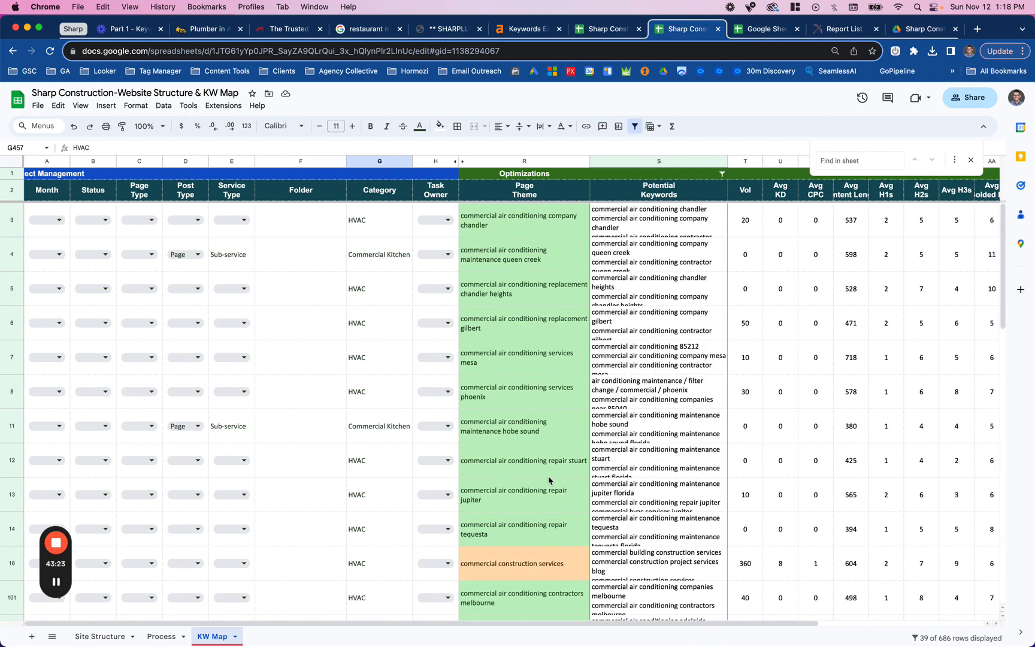
click(513, 394)
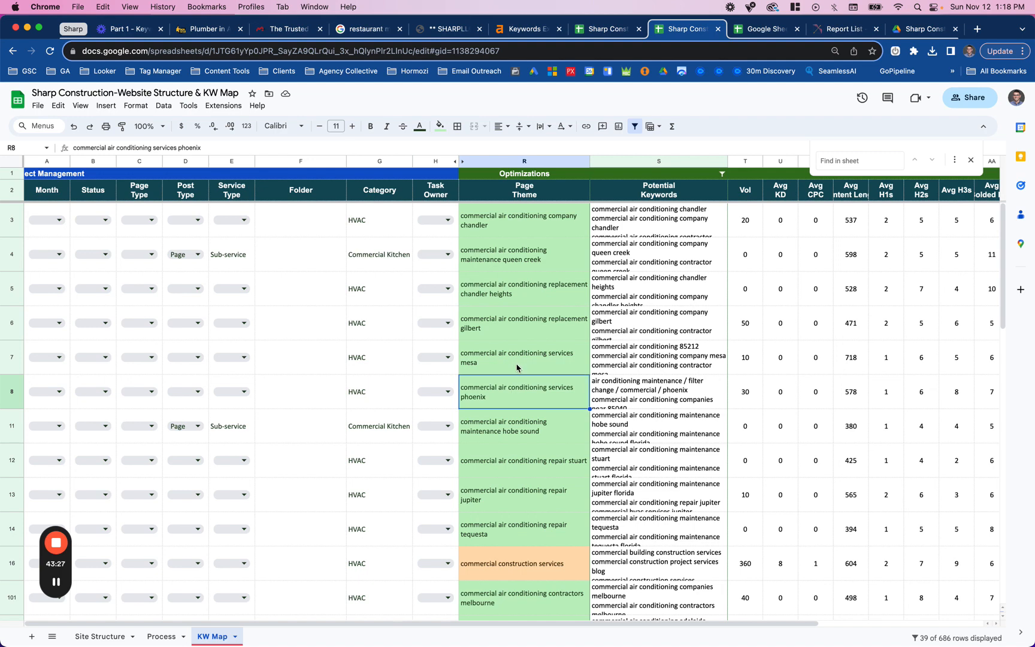
click(468, 368)
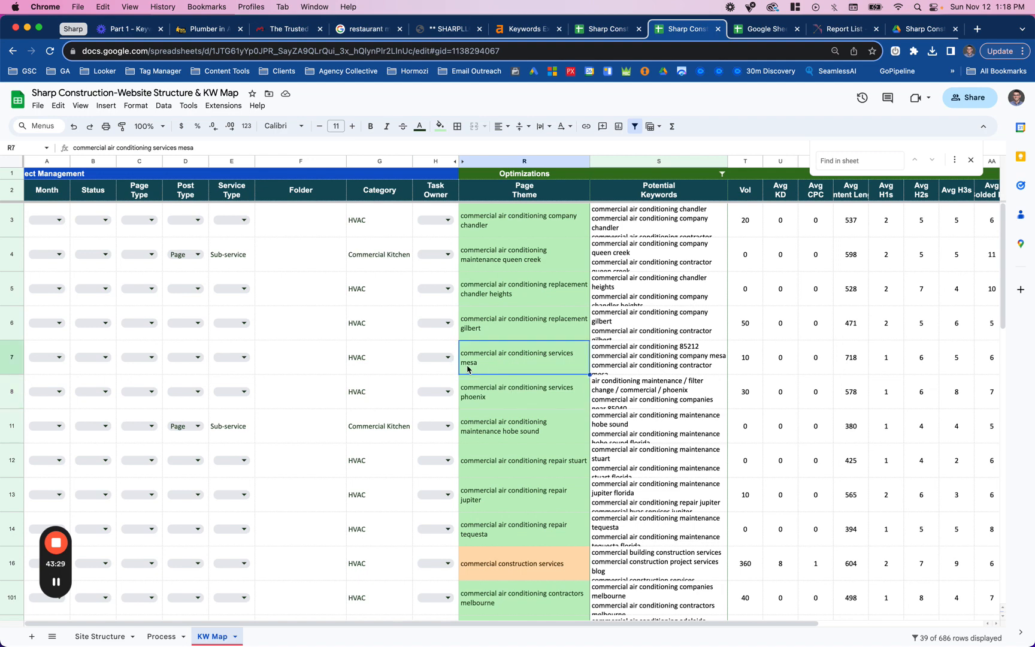
click(505, 393)
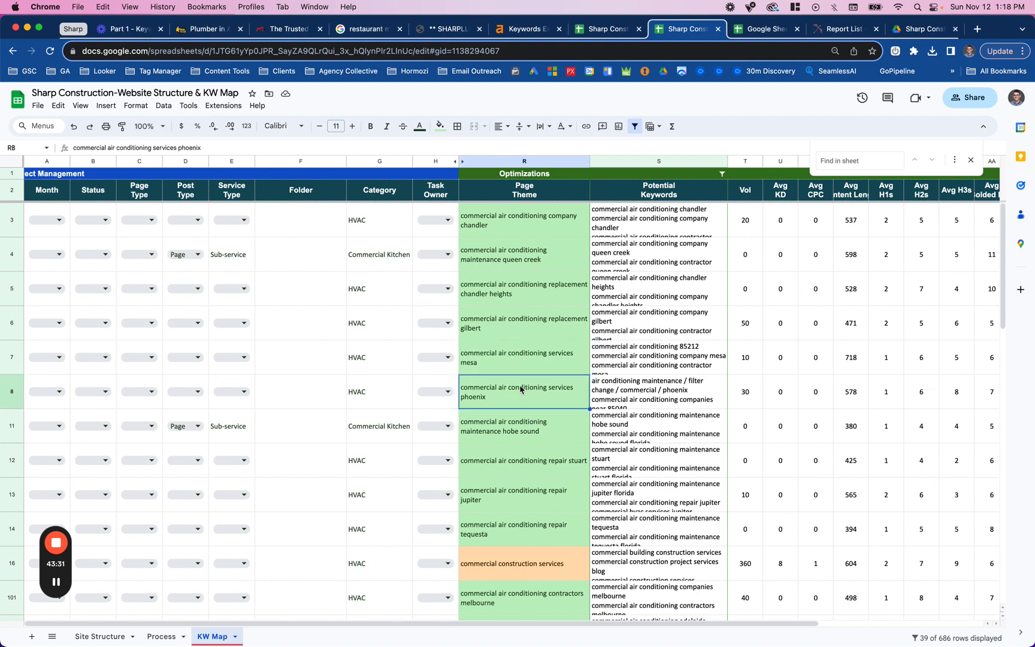
click(168, 634)
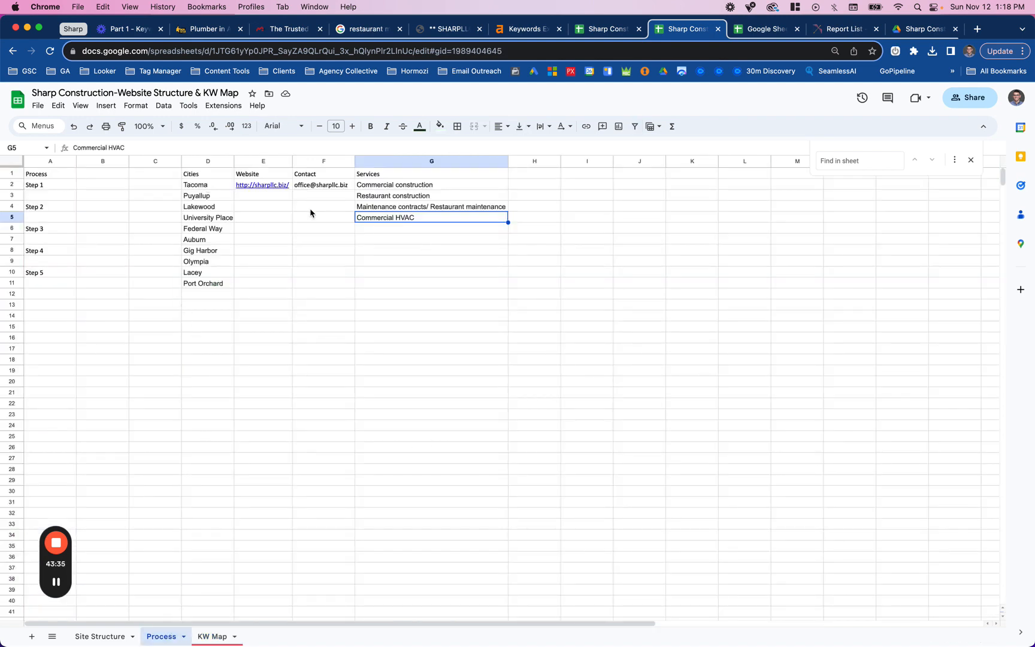
drag(210, 187, 210, 211)
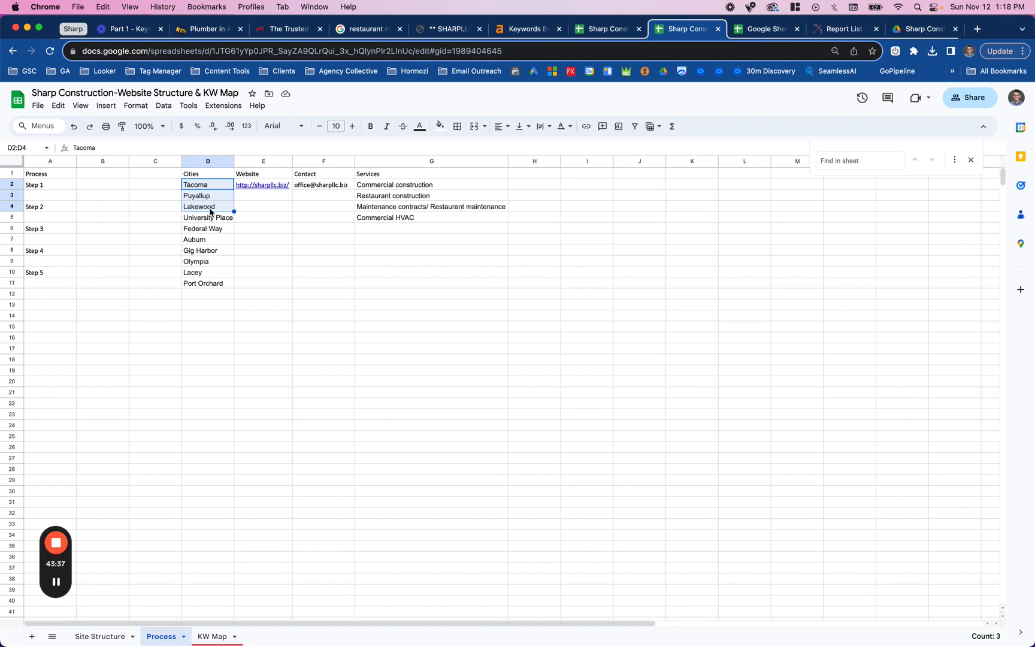
click(213, 636)
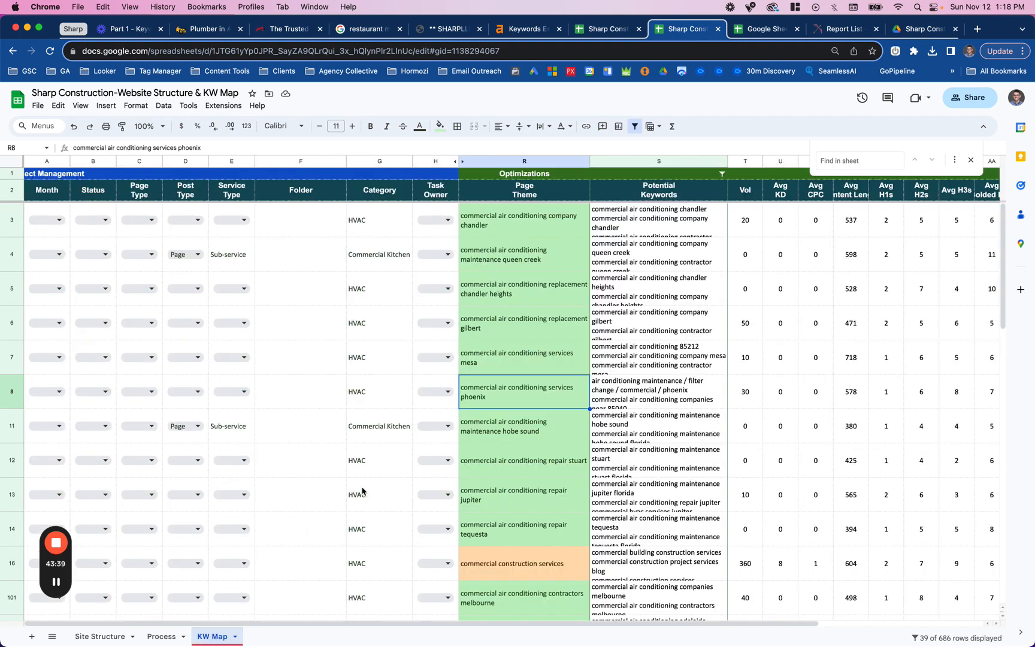
Review each entry in the Services list on the Process sheet and return to the KW Map sheet.
click(162, 636)
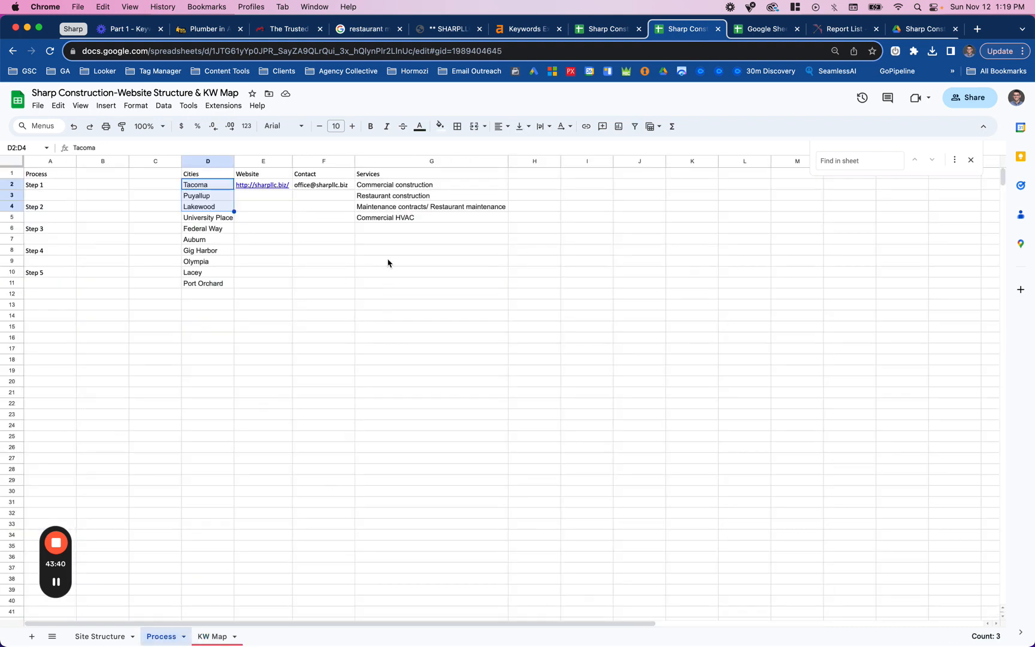
click(408, 189)
click(411, 199)
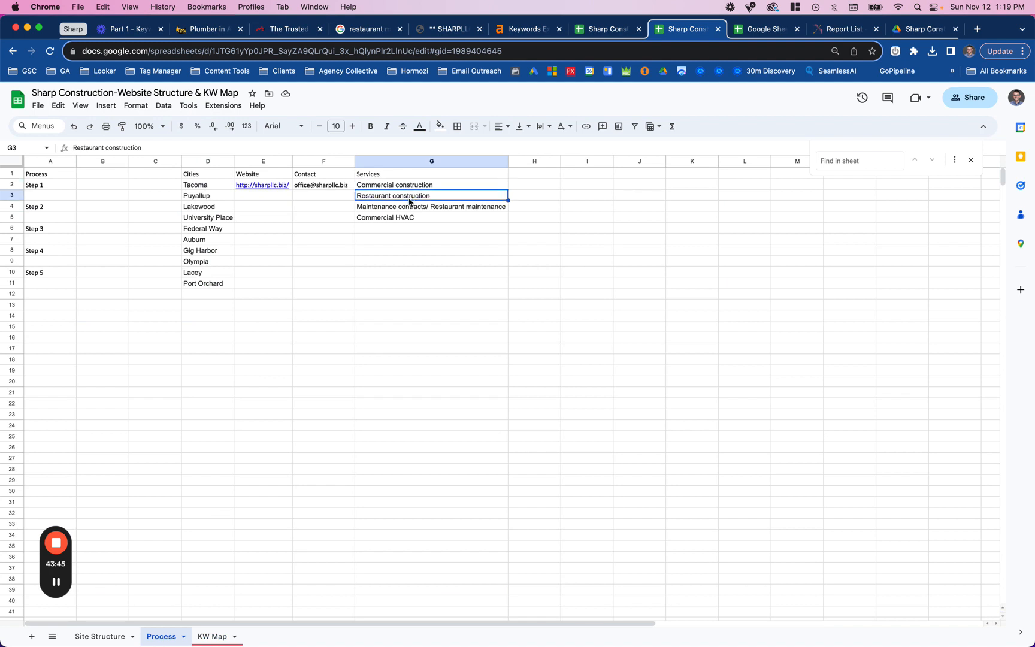
click(405, 210)
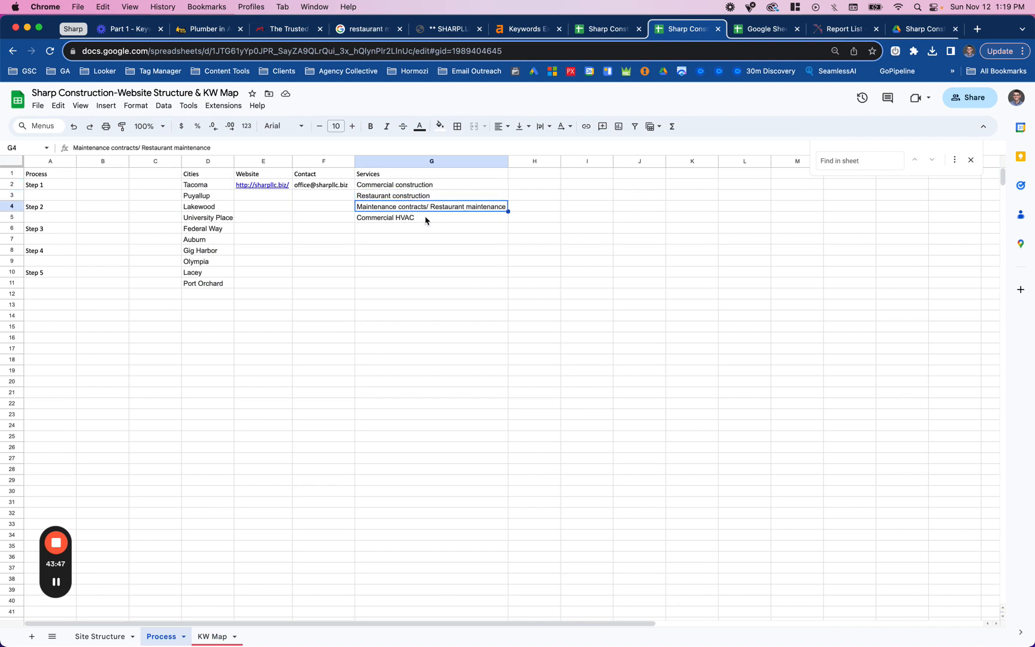
click(424, 218)
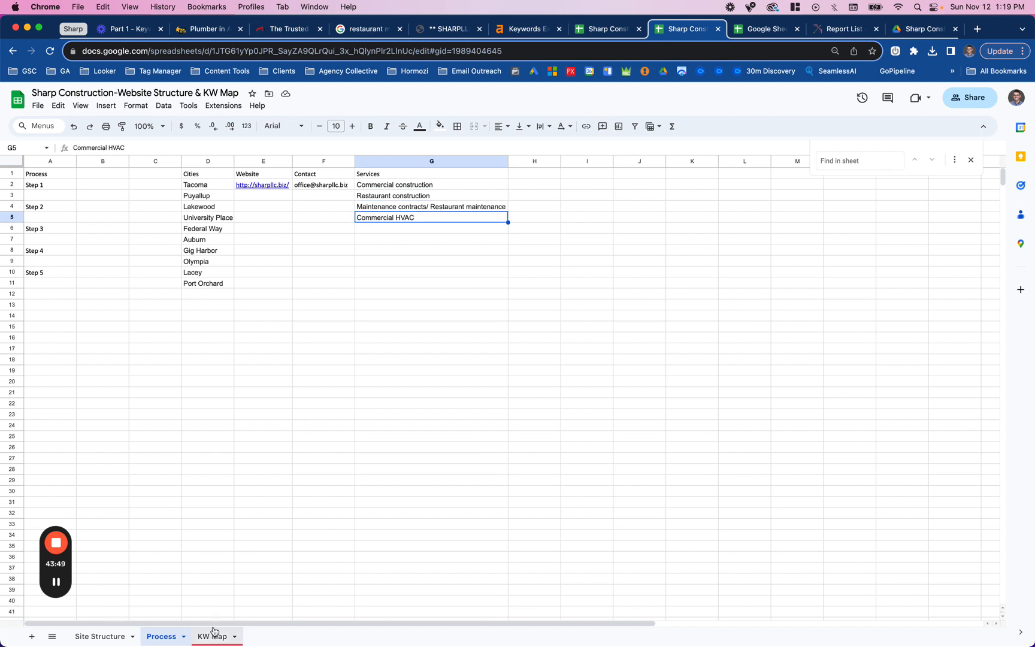
click(461, 220)
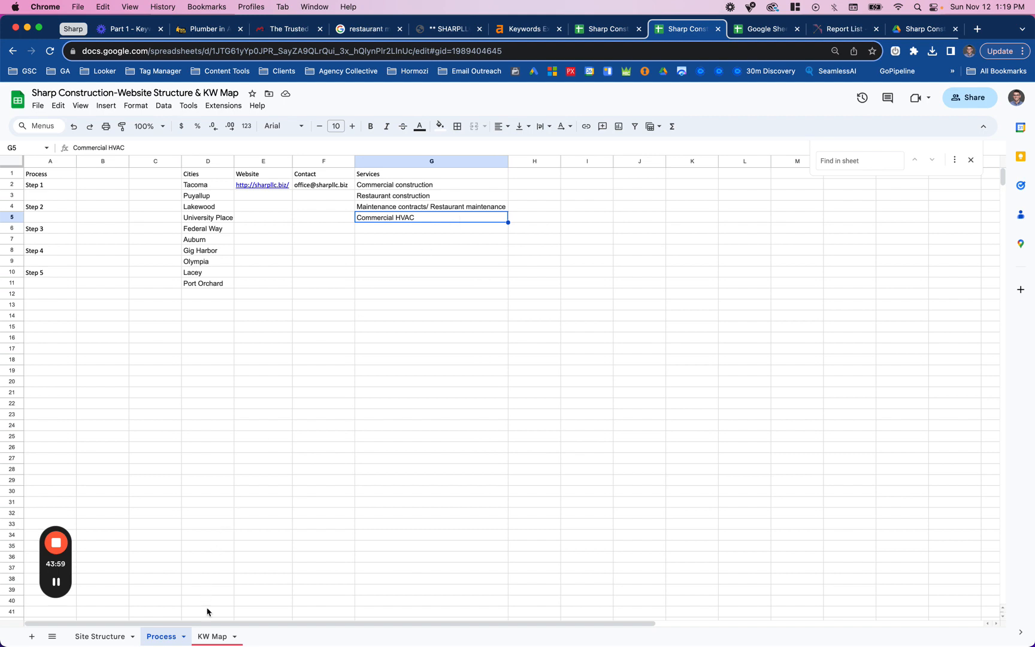
click(210, 637)
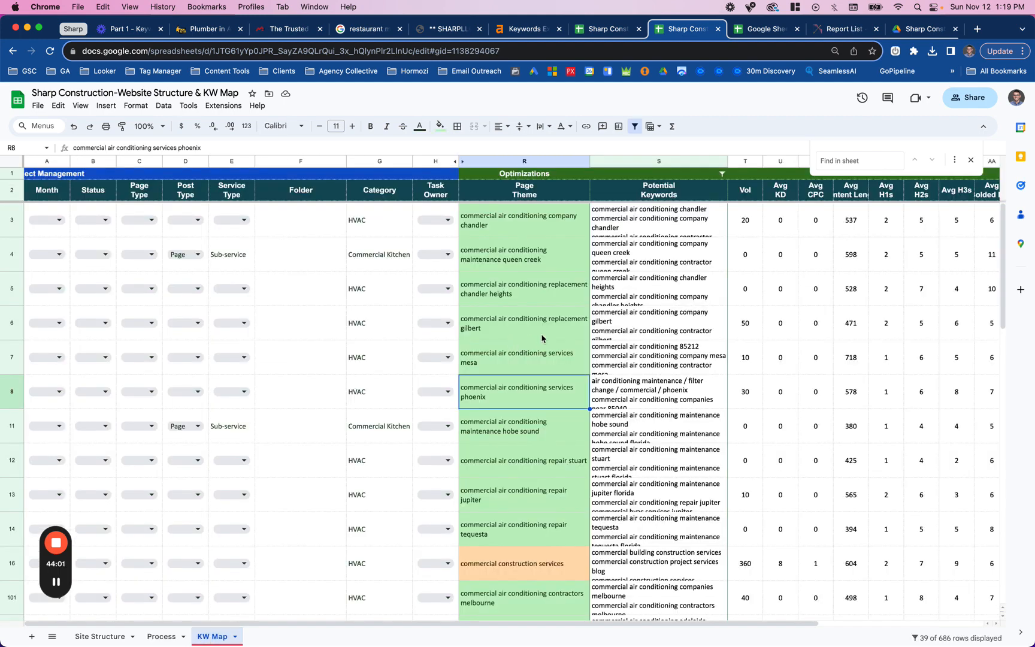
Replace the Potential Keywords filter with a filter across all columns of the KW Map sheet.
click(561, 166)
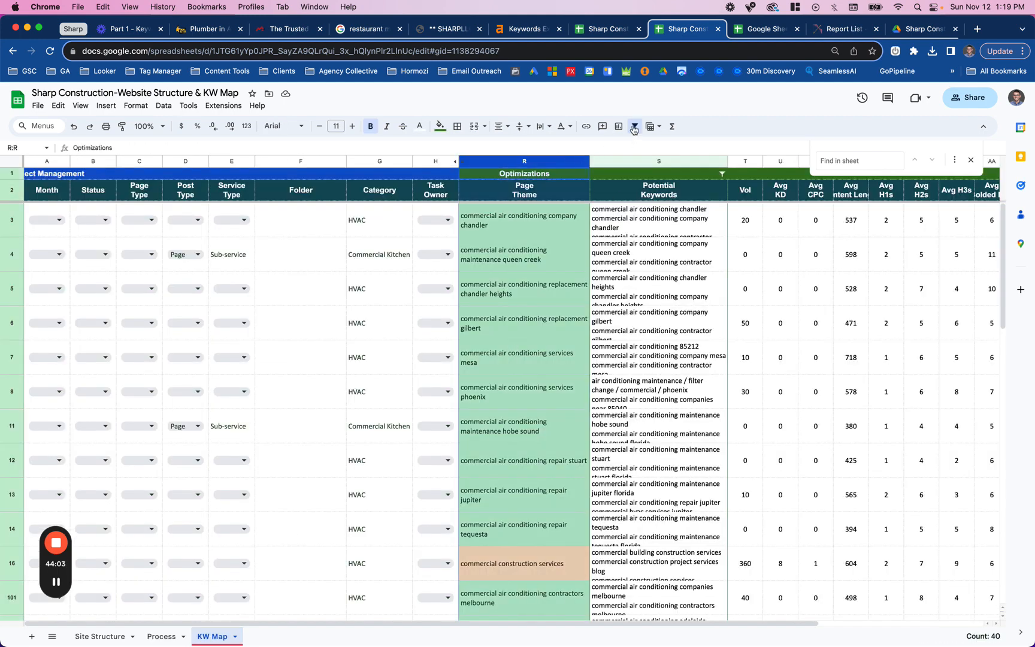
click(17, 167)
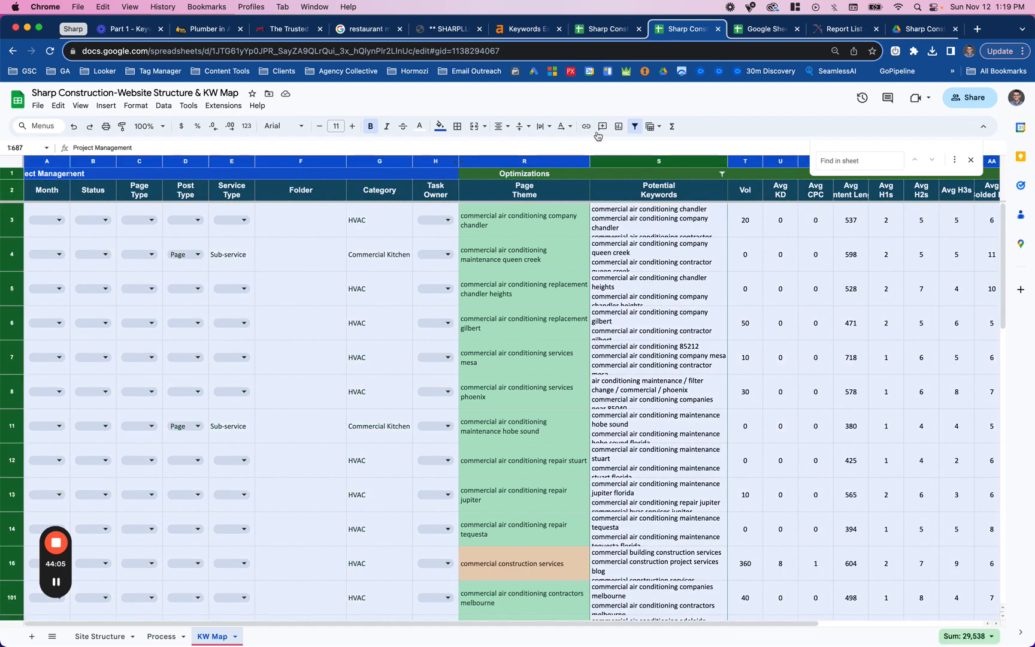
click(635, 126)
click(636, 127)
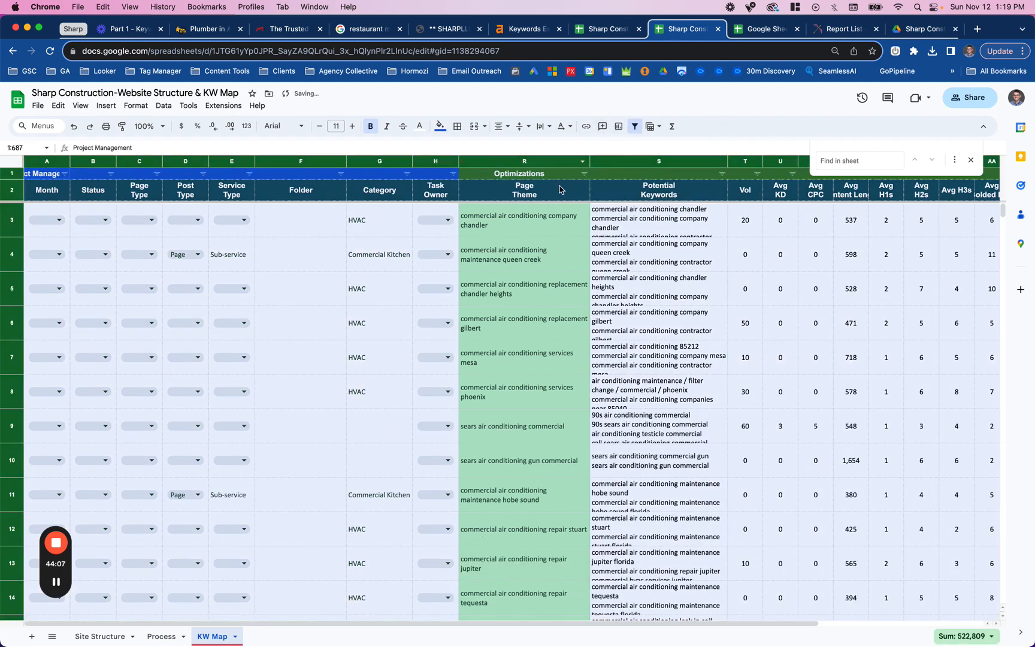
Filter the Page Theme column to only the "Page Theme" header and all values containing "hvac".
click(583, 174)
click(482, 301)
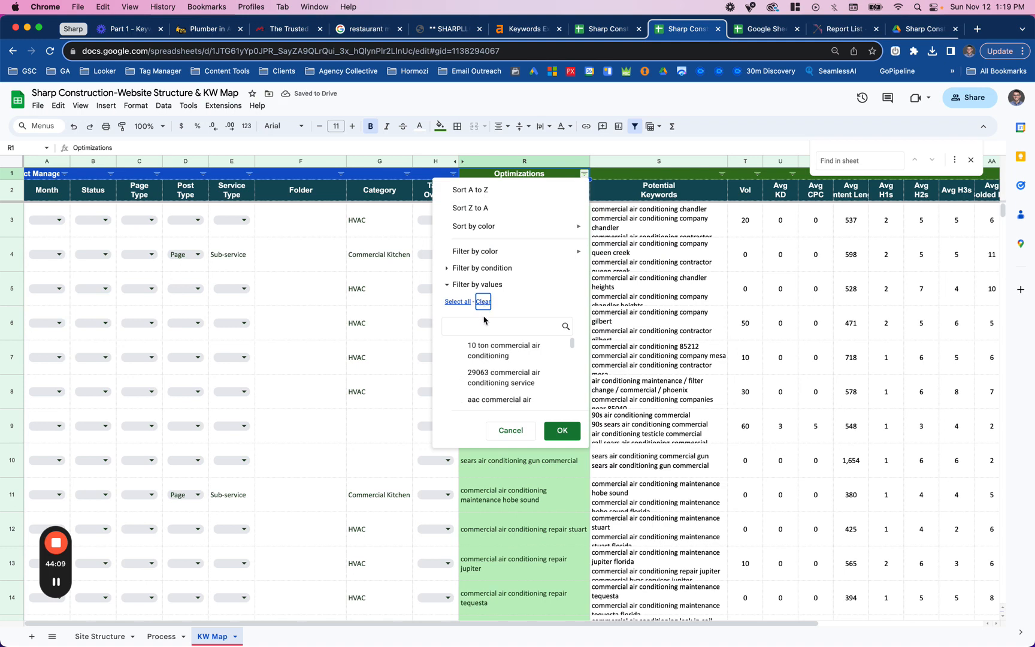
click(483, 322)
text(hvac)
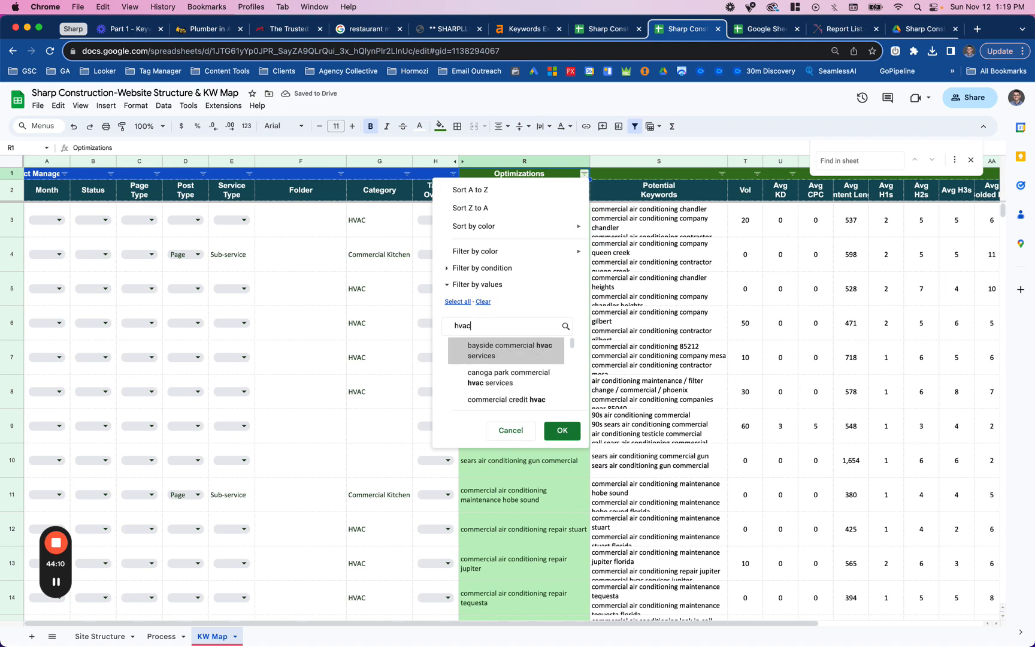
click(457, 301)
double_click(503, 324)
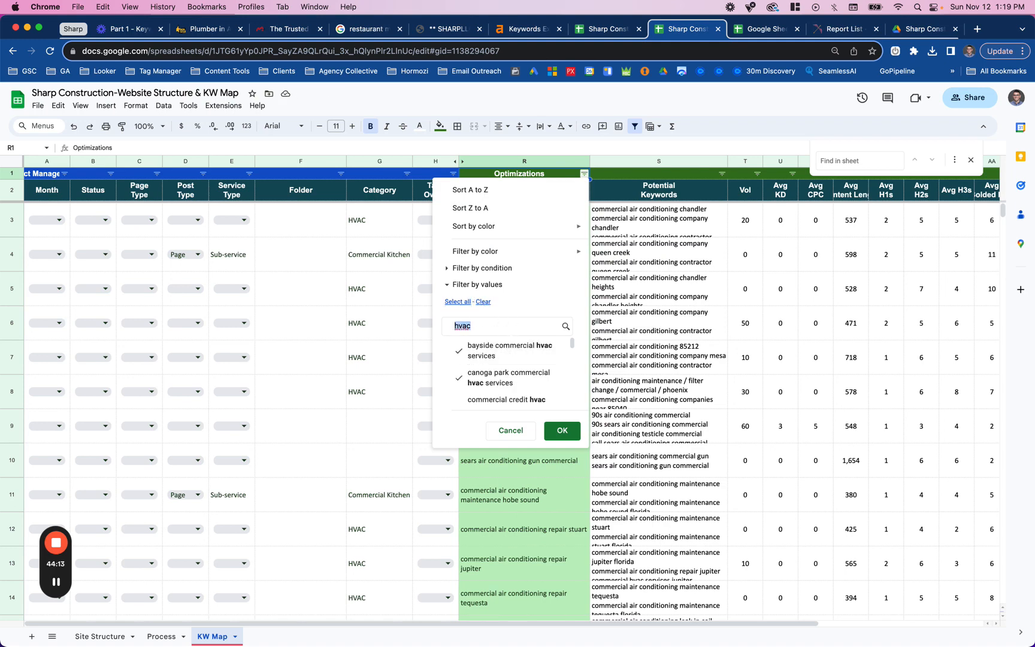
text(page)
click(562, 430)
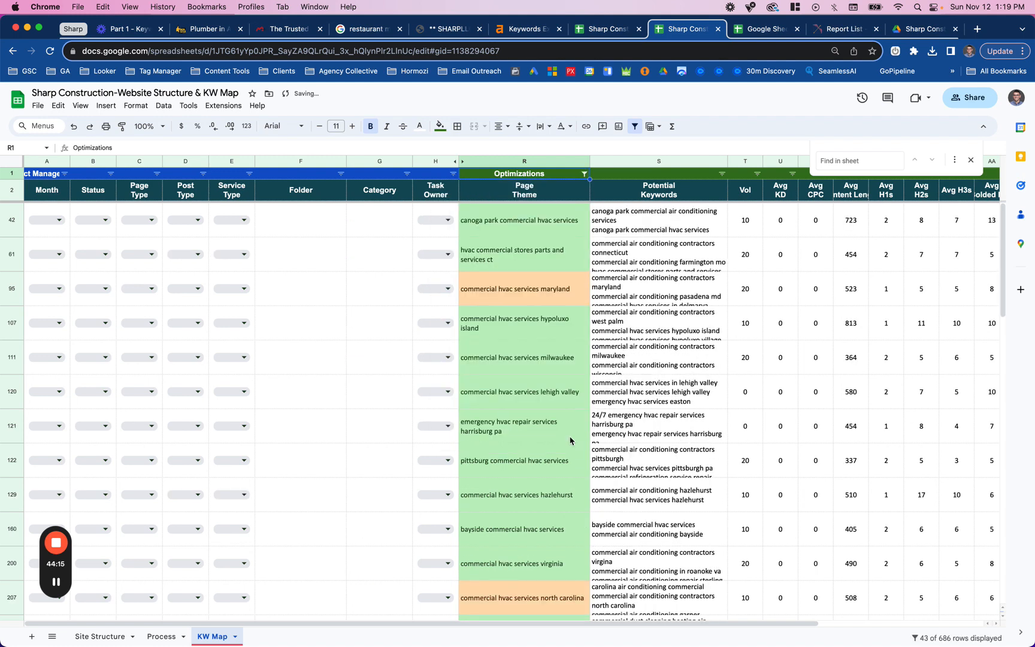
Enter HVAC as the Category of the first filtered row and fill it down through the commercial hvac maintence services row.
click(371, 223)
text(HV)
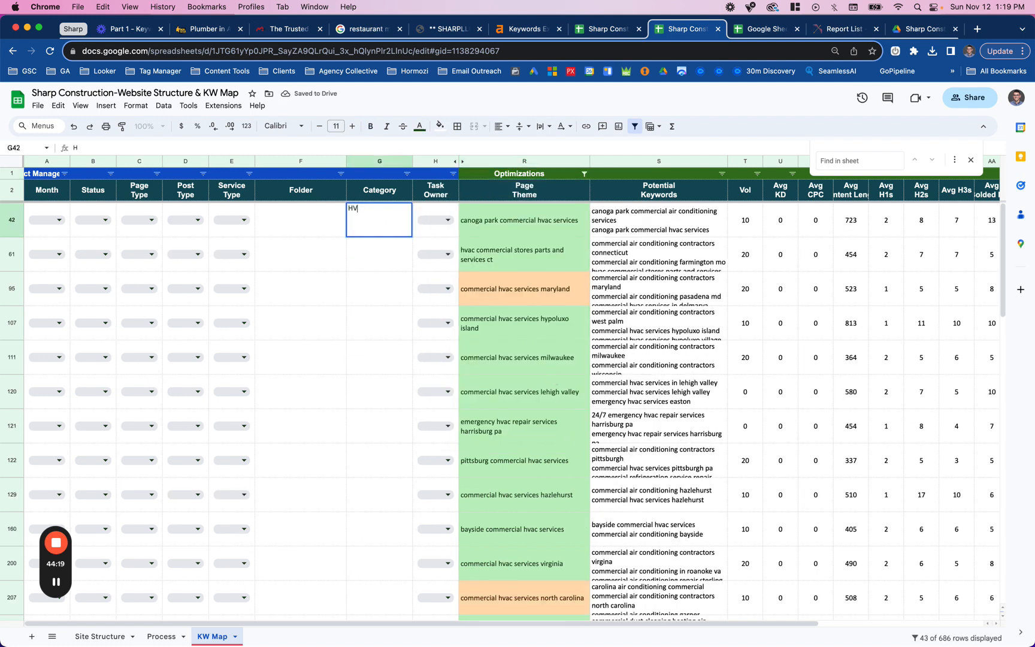
text(AC)
key(Return)
click(380, 227)
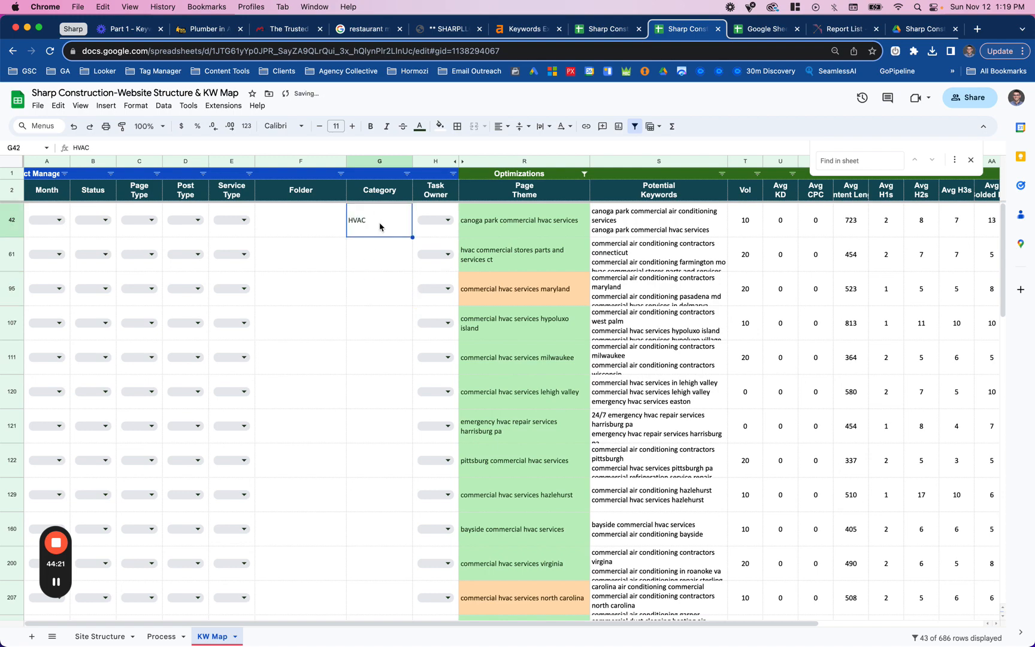
key(super+shift+Down)
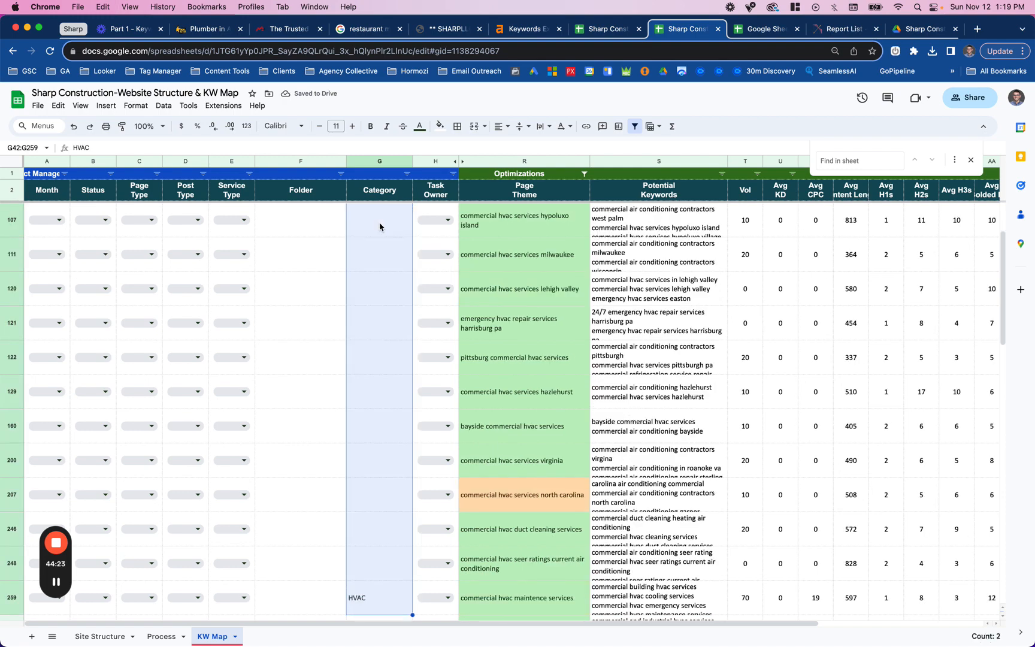
key(super+d)
scroll(376, 251, down, 5)
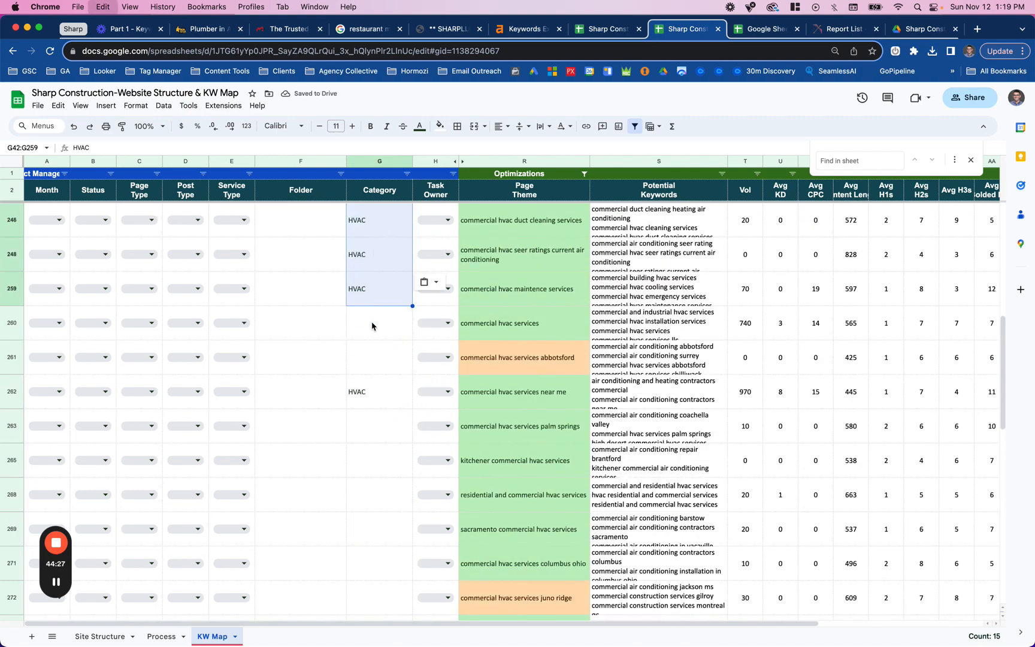
Fill the HVAC category into the remaining filtered rows, from commercial hvac services down to the last row.
key(super+Down)
key(super+Down)
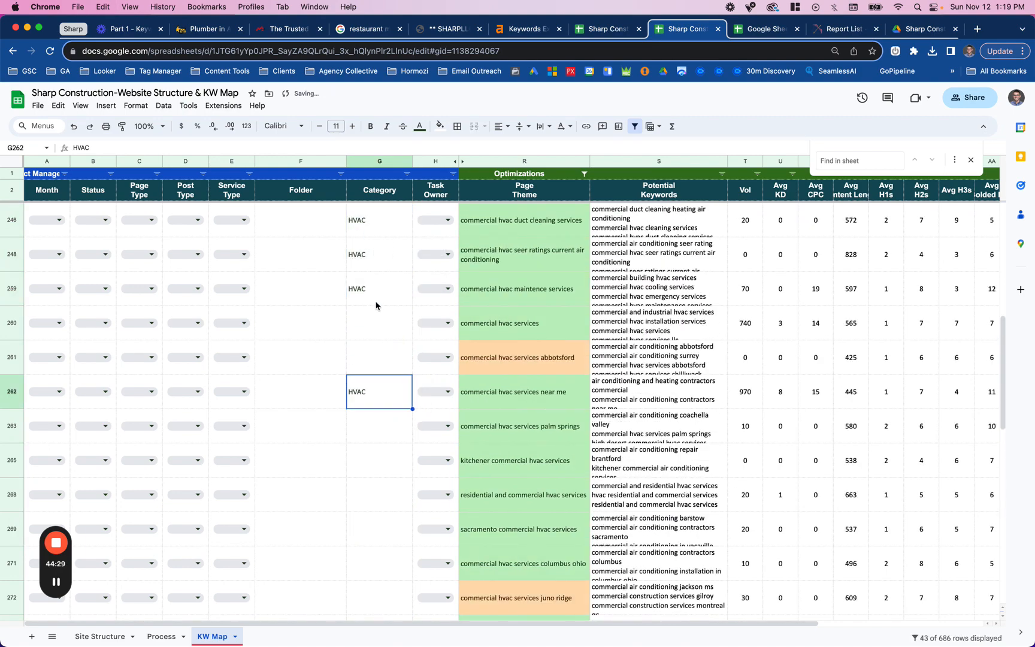
click(376, 302)
drag(413, 305, 403, 418)
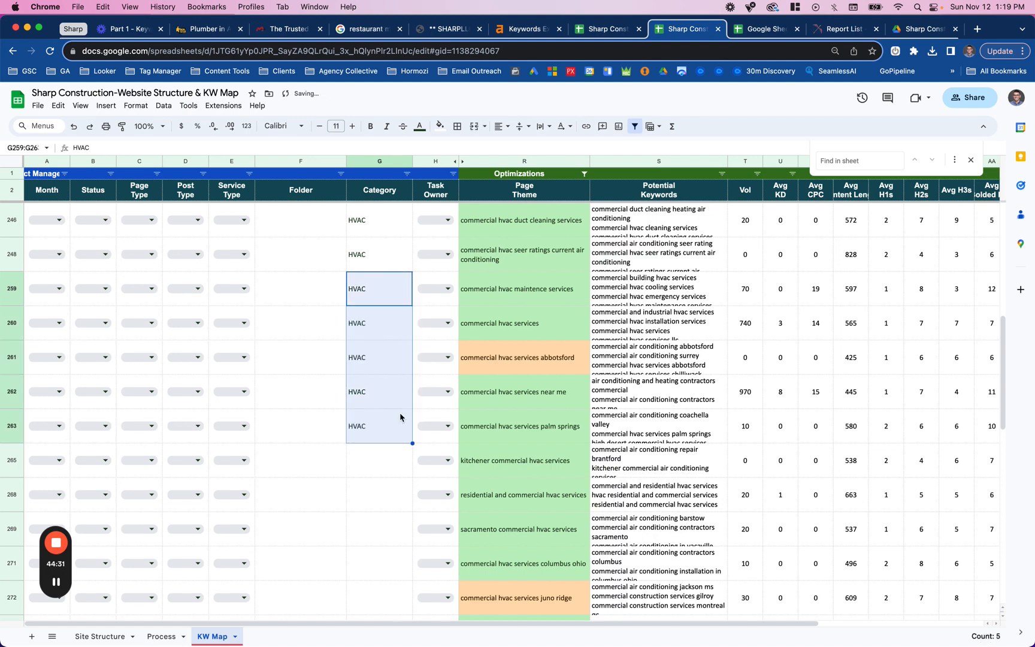
click(388, 434)
key(super+shift+Down)
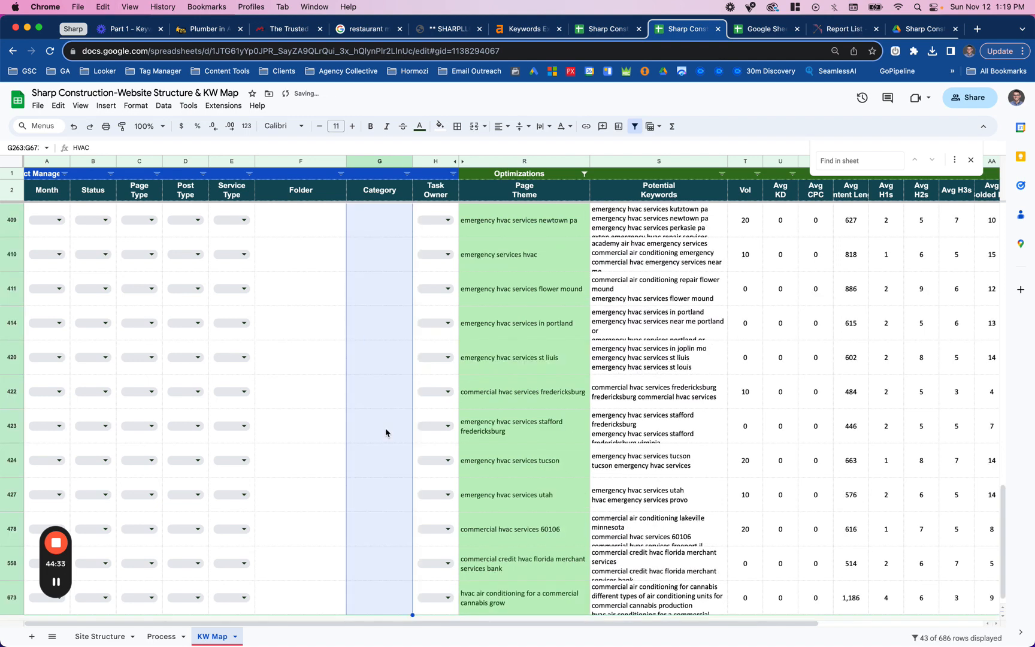
text(HVAC)
scroll(386, 433, down, 1)
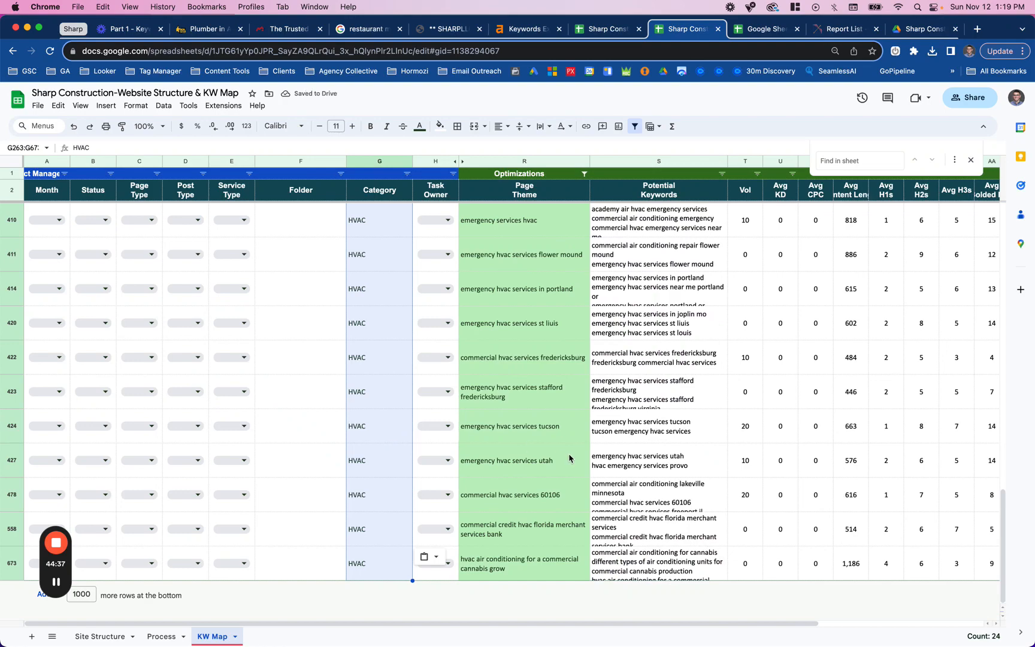
Sort the filtered HVAC rows by the Vol column from highest to lowest.
scroll(569, 458, up, 10)
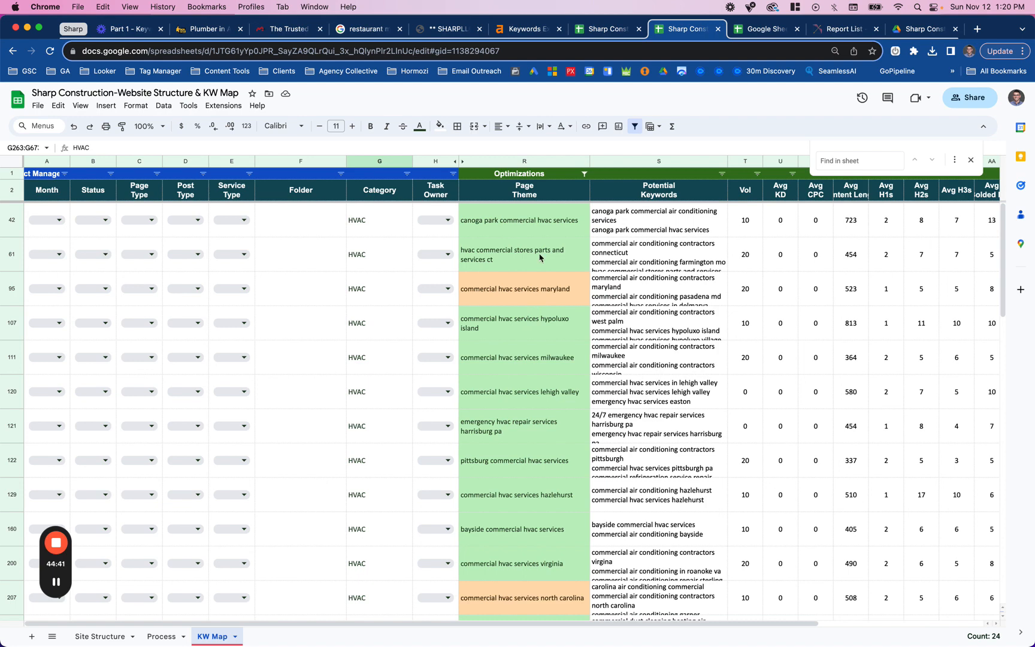
click(756, 162)
click(784, 402)
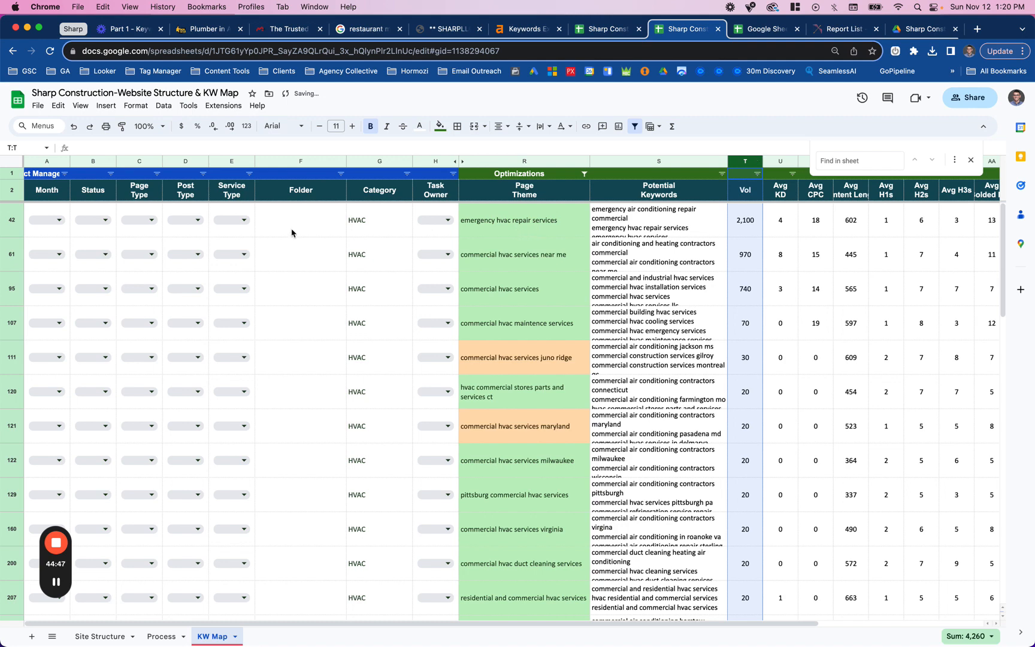
Set both the Post Type and the Service Type of the emergency hvac repair services row to Page.
click(195, 221)
click(185, 246)
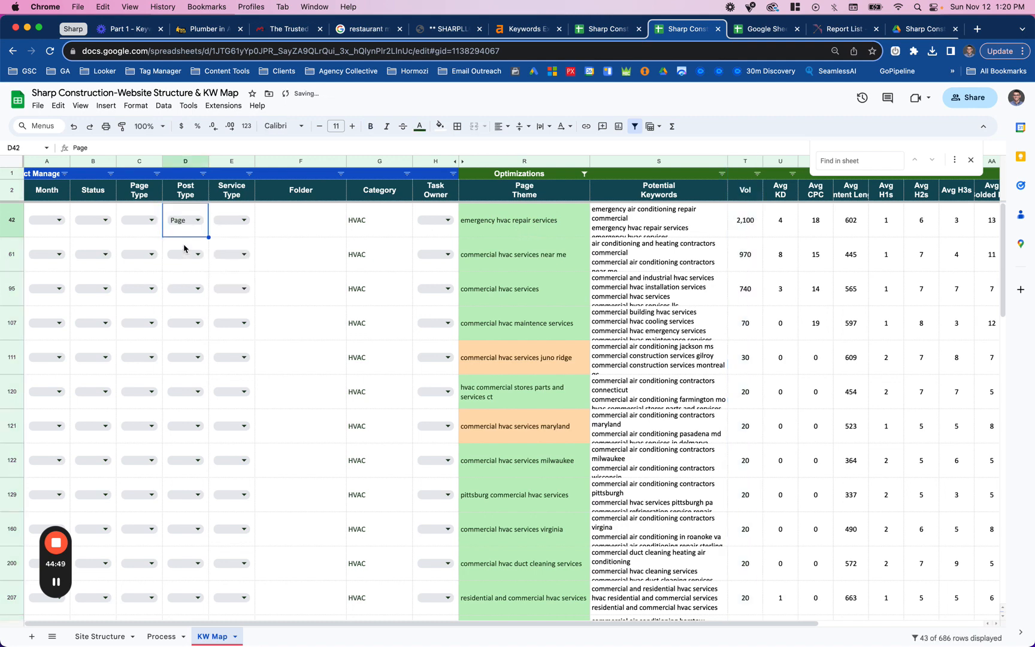
click(243, 221)
click(233, 247)
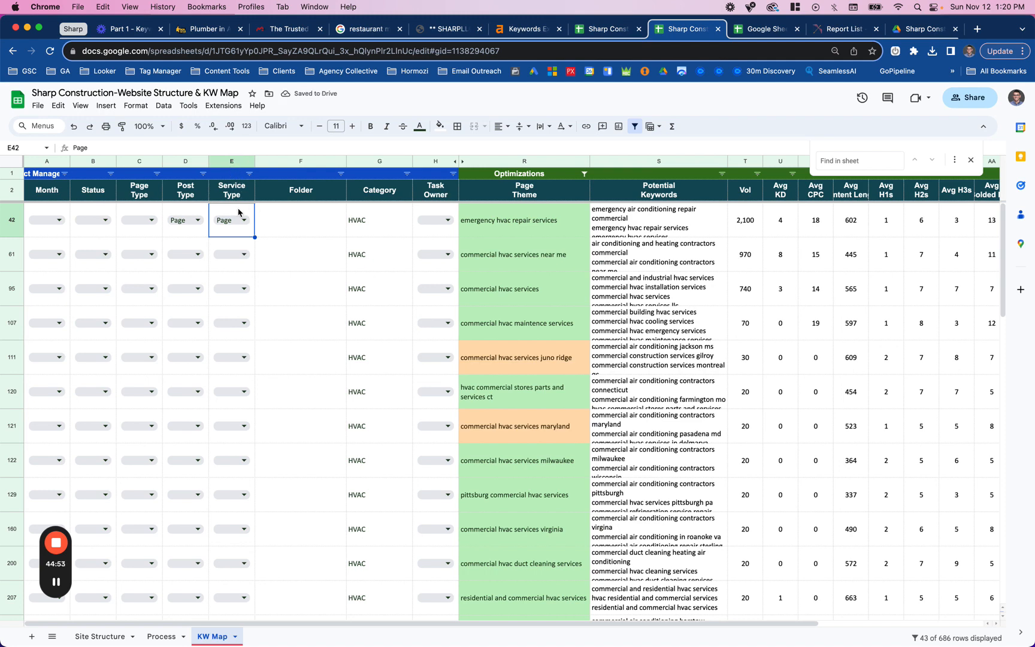
Clear the Service Type dropdowns from all filtered rows and enter Sub-service for the emergency hvac repair services row.
key(super+shift+Down)
key(Delete)
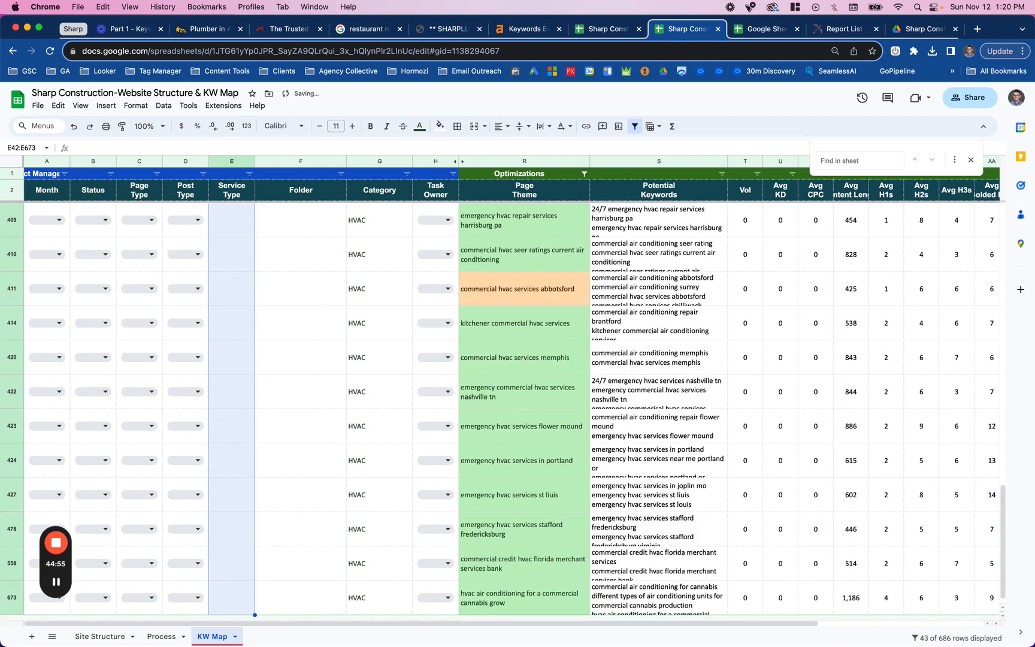
scroll(231, 254, up, 10)
click(238, 234)
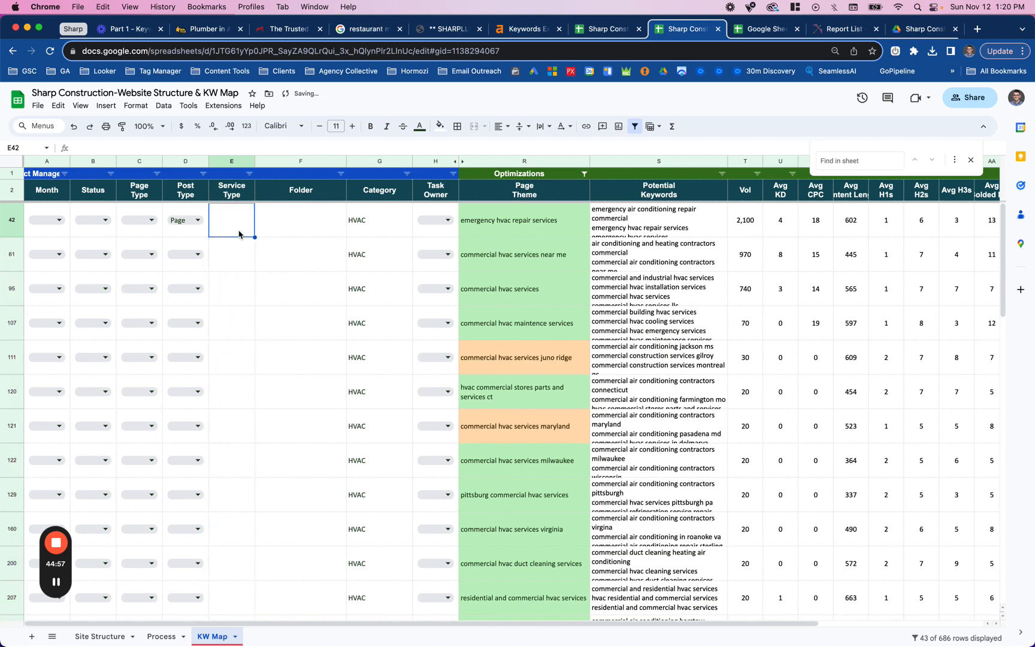
text(Sub-service)
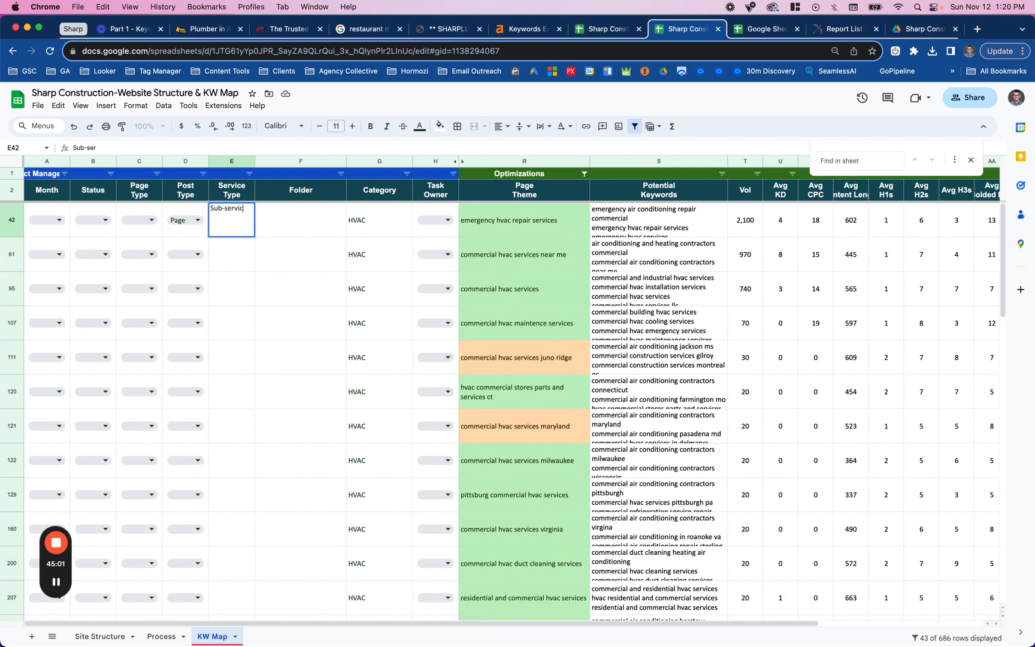
Enter /hvac-tbd-url/ as the Folder of the emergency hvac repair services row.
click(282, 236)
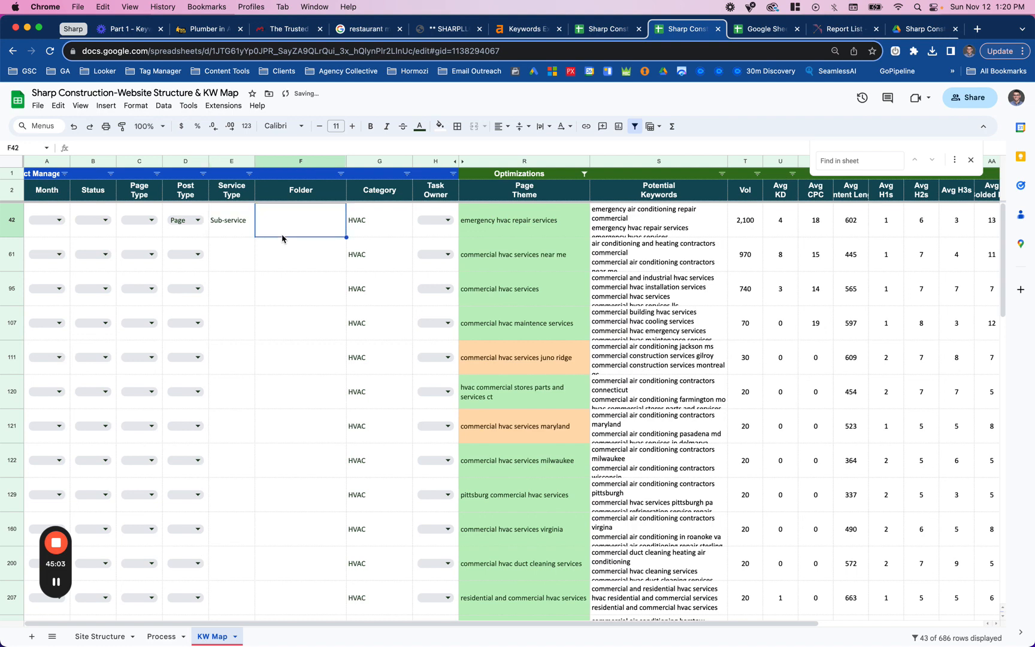
text(/hav)
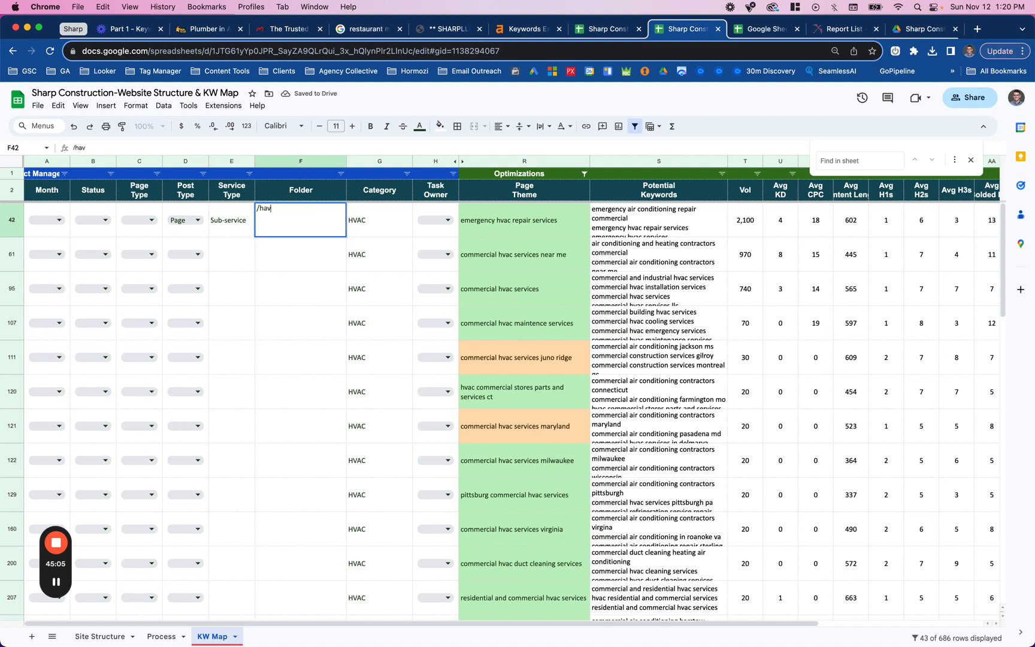
text(ac)
text(-repa)
click(299, 262)
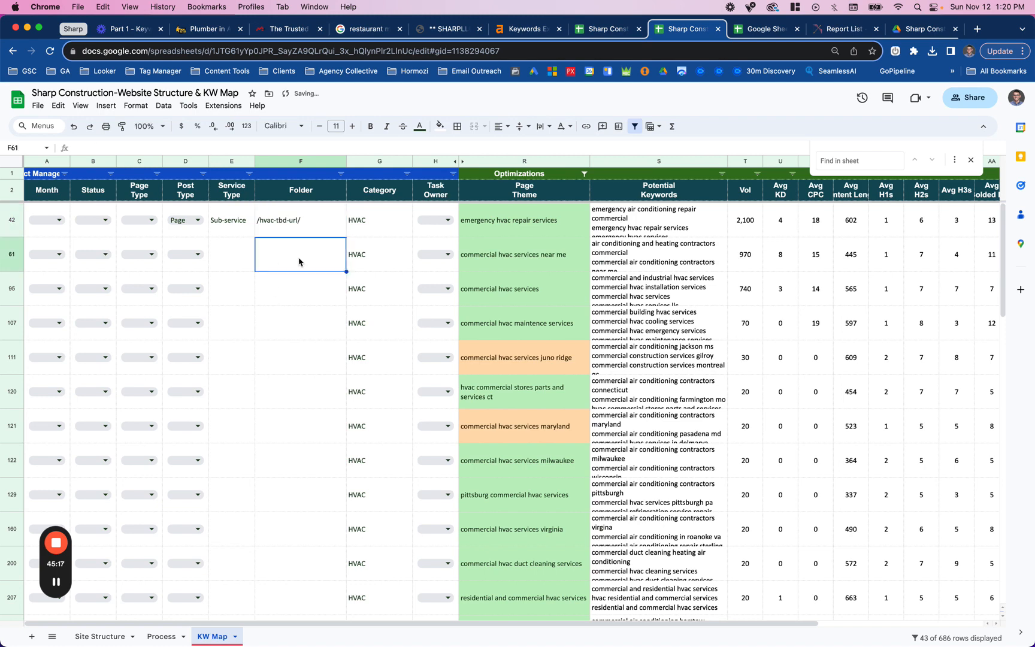
Enter /commercial-hvac-services/ as the Folder of the commercial hvac services row.
click(480, 299)
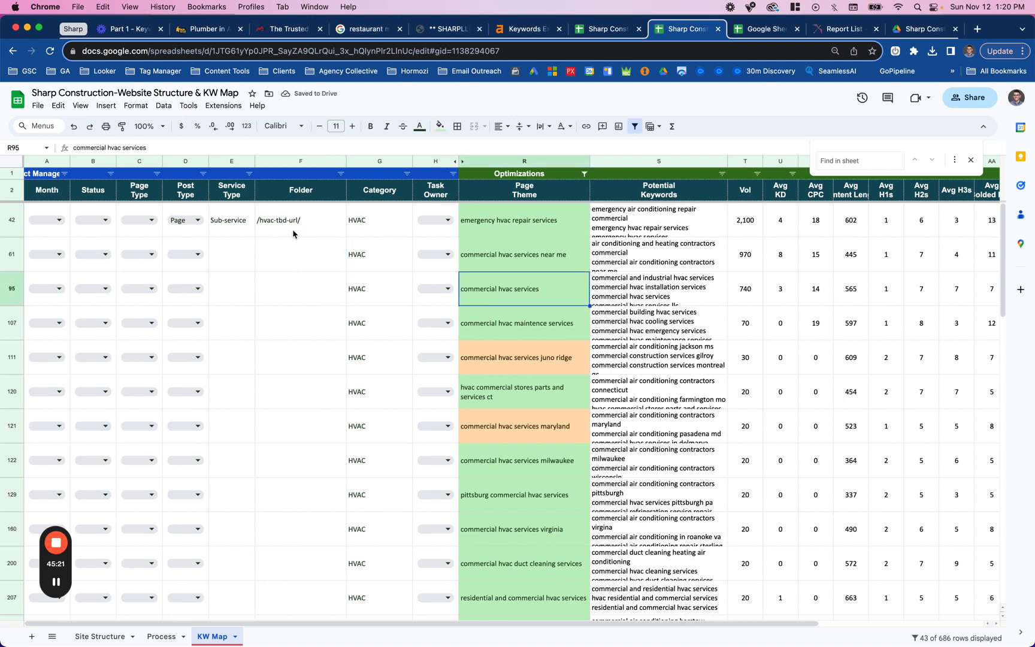
click(285, 295)
text(/)
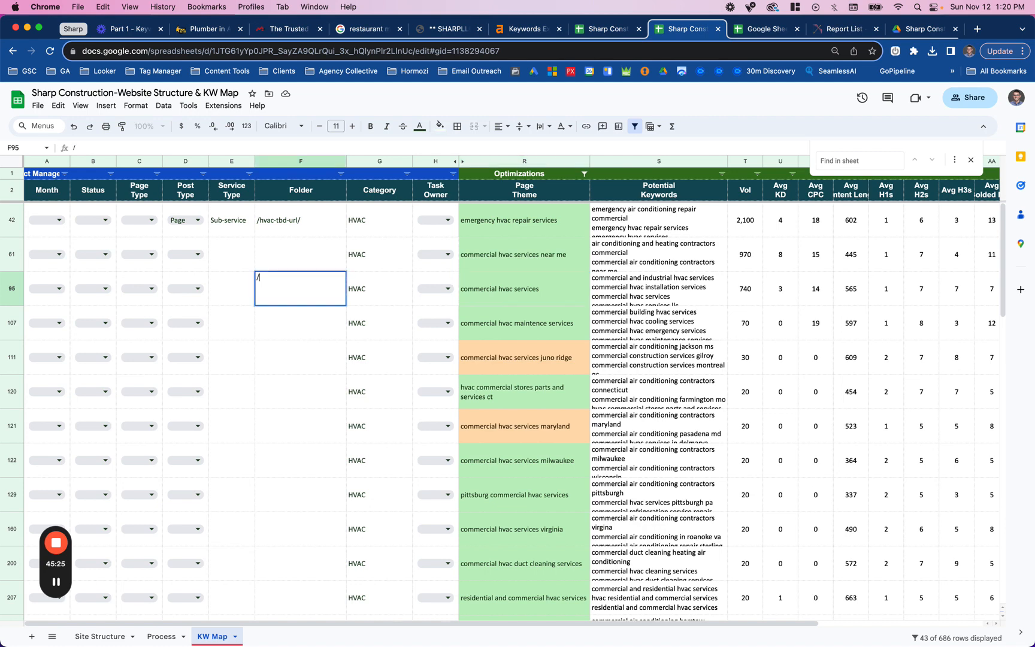
text(commercial-hvac-services/)
key(BackSpace)
text(-services/)
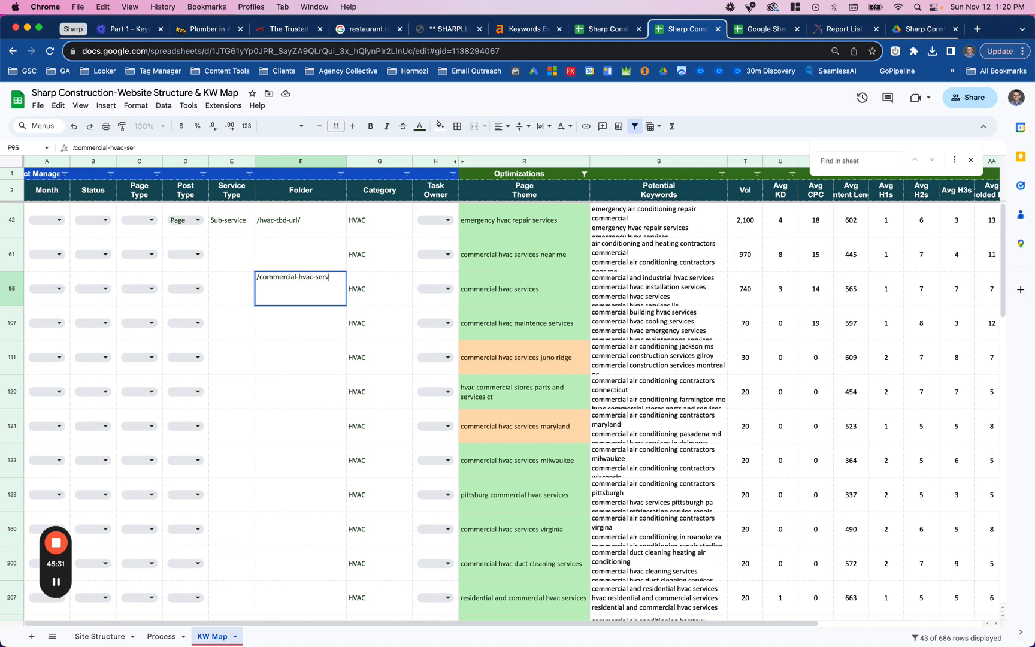
click(285, 357)
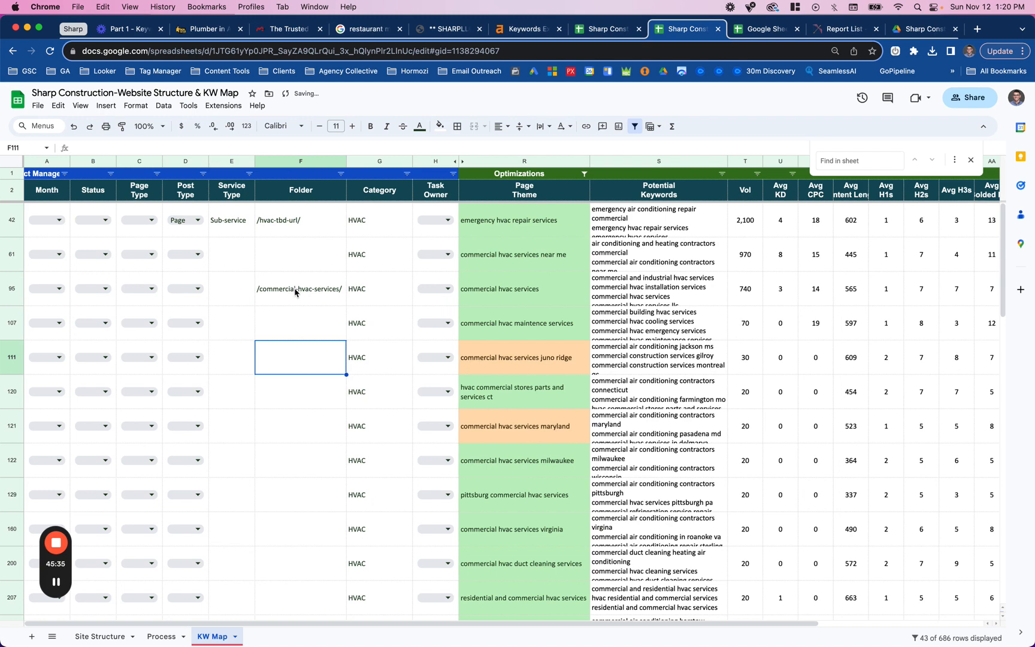
Copy the folder path of the commercial hvac services row and replace that row's Folder with /.
click(295, 292)
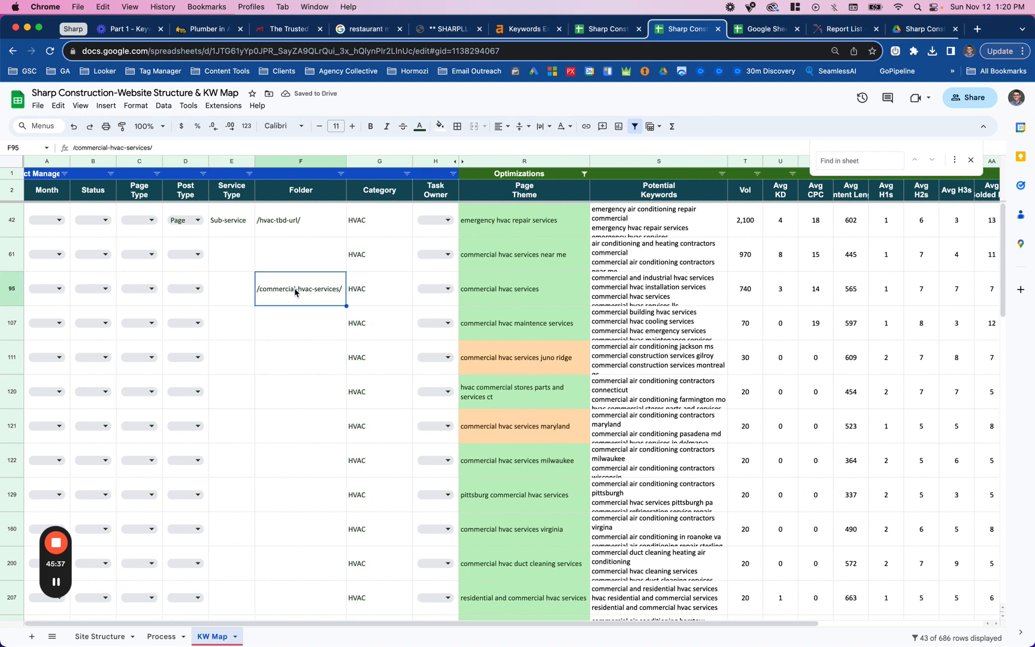
key(super+c)
key(Delete)
text(/)
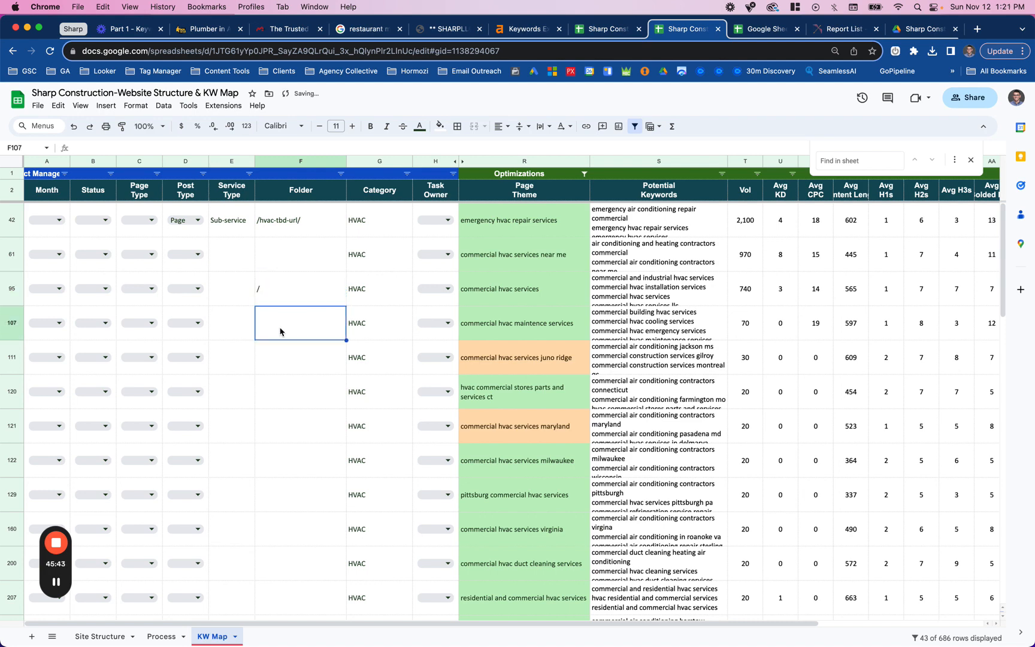
Paste /commercial-hvac-services/ as the Folder of the emergency repair, near me and maintence rows, and fill it down to the last filtered row.
click(293, 231)
key(super+v)
click(286, 256)
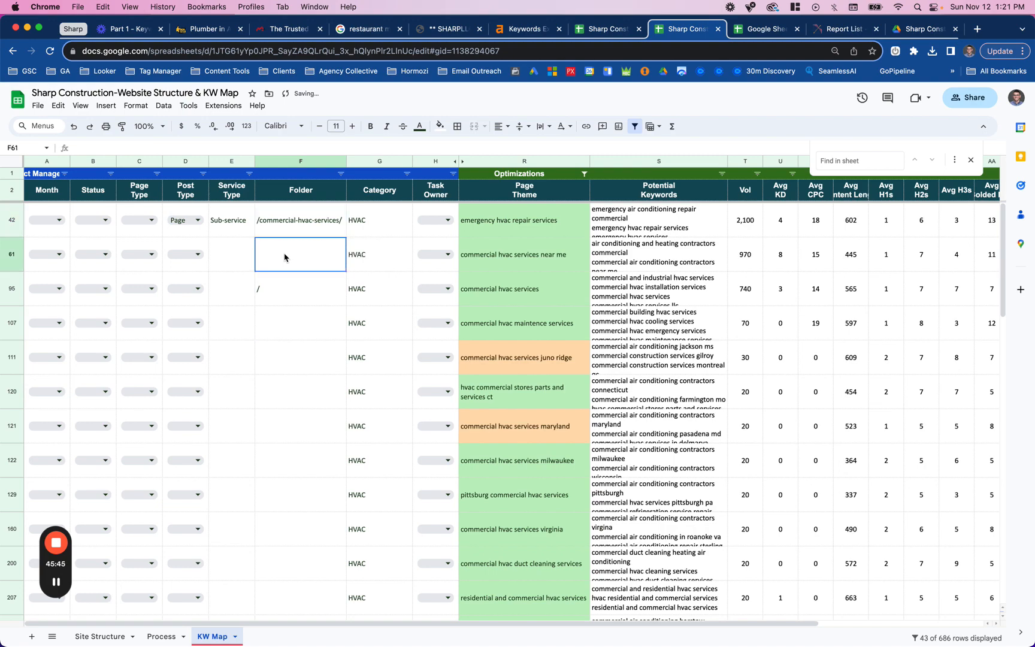
key(super+v)
click(291, 326)
key(super+v)
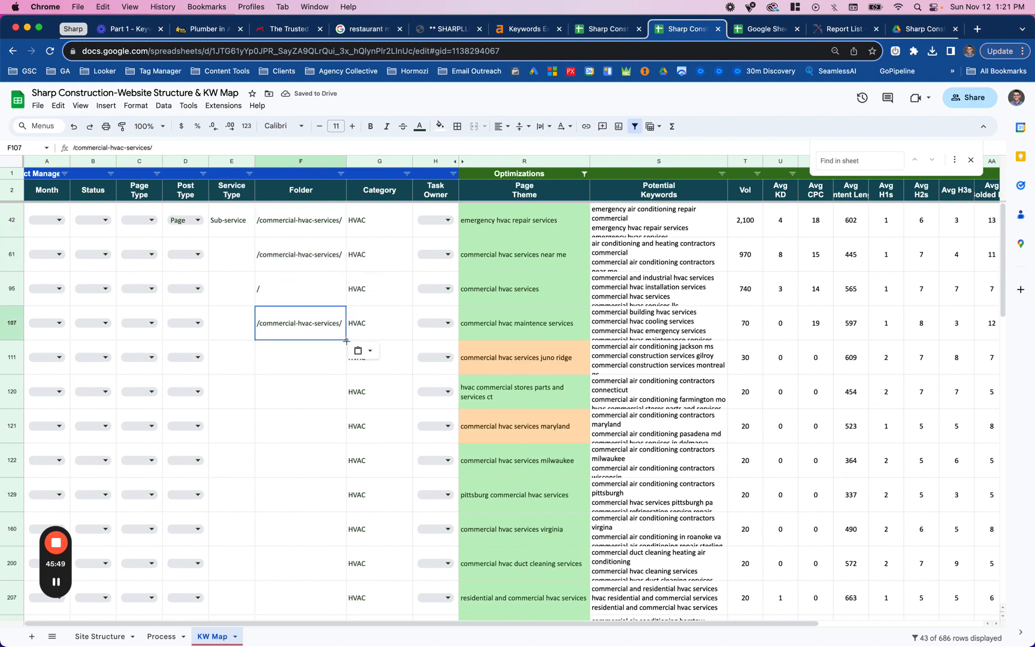
drag(346, 340, 336, 569)
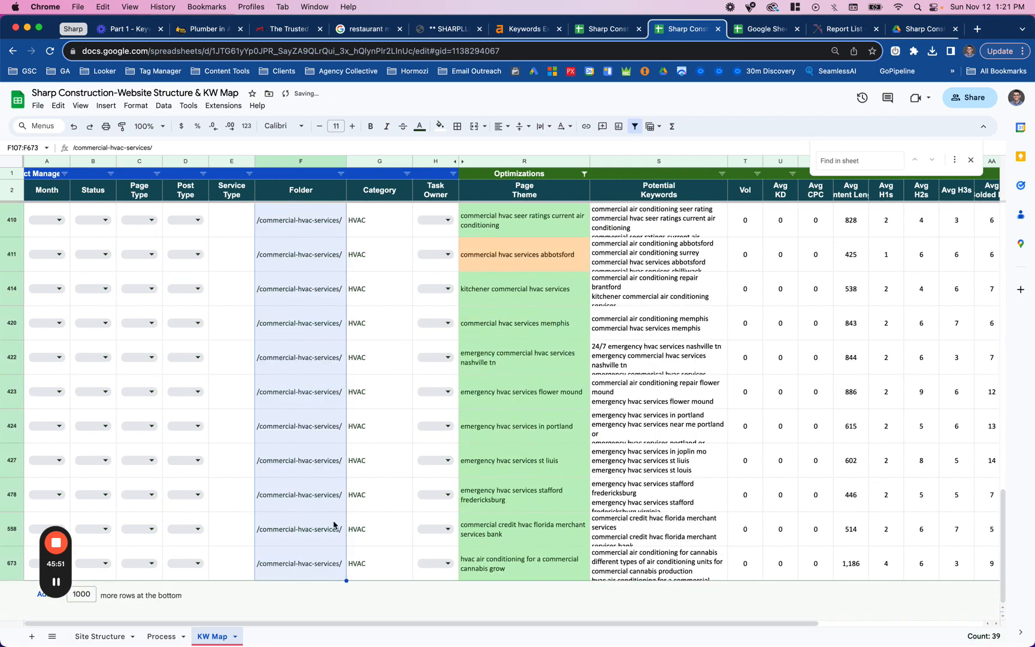
scroll(334, 524, up, 15)
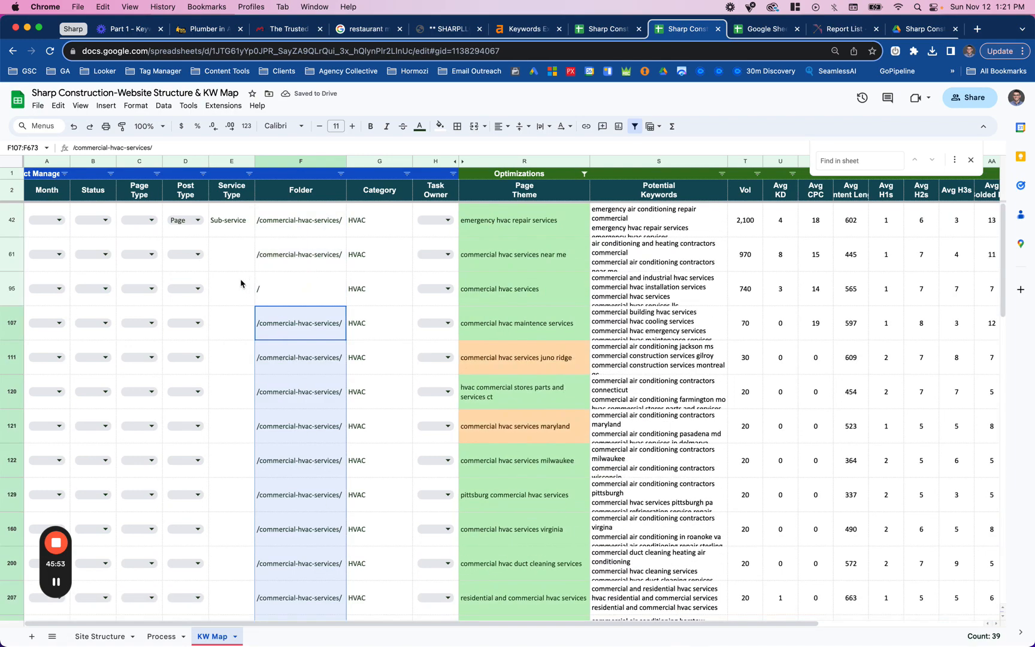
Set the commercial hvac services row's Service Type to Main and its Post Type to Page.
click(214, 290)
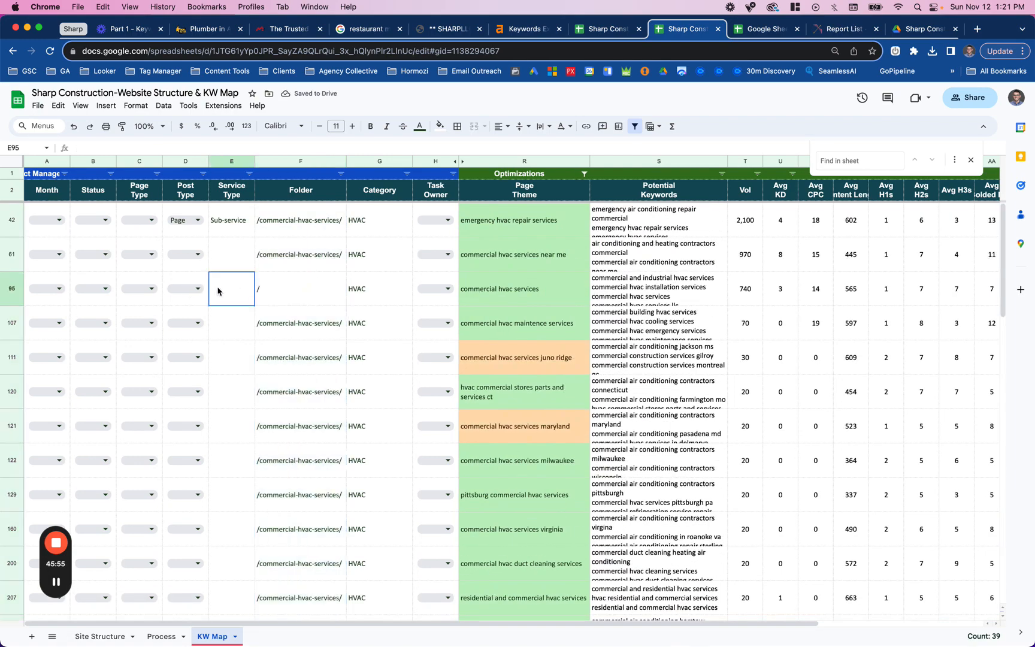
text(Mai)
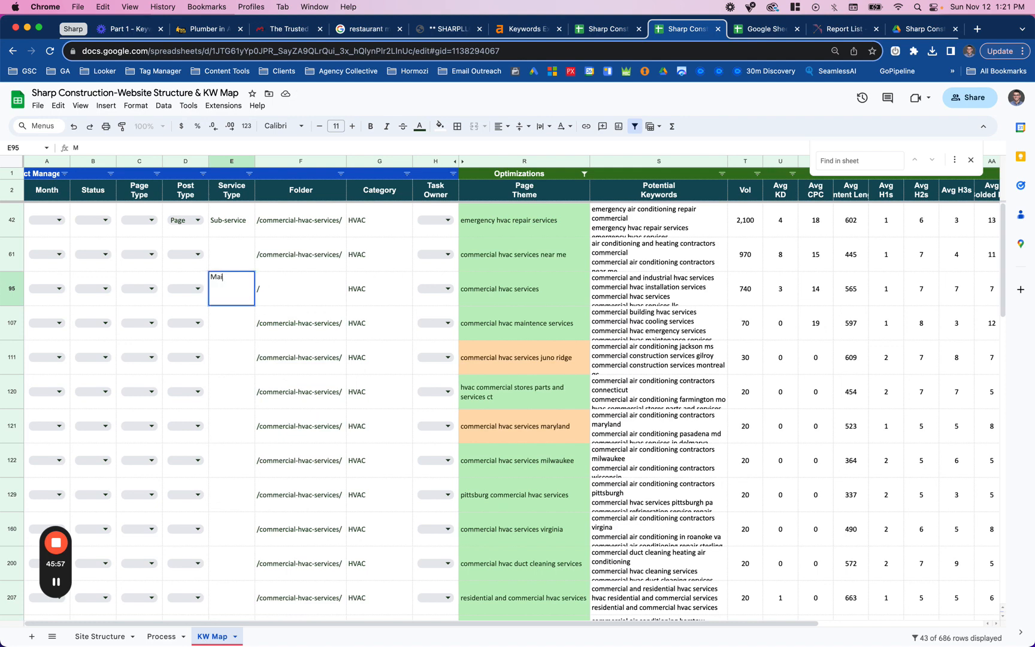
text(n)
key(Return)
click(197, 289)
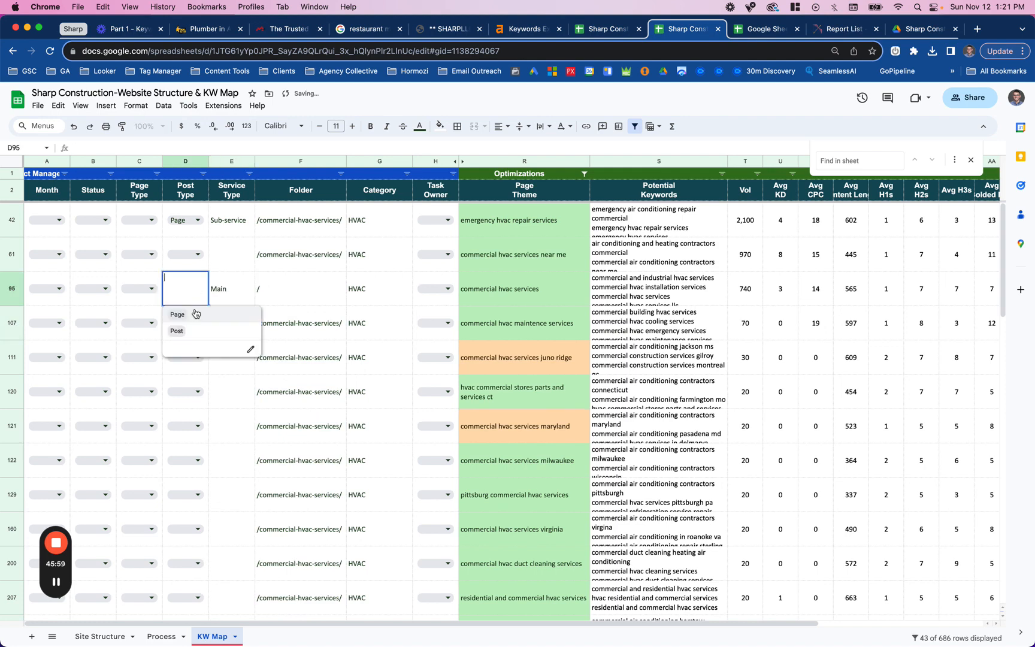
click(177, 315)
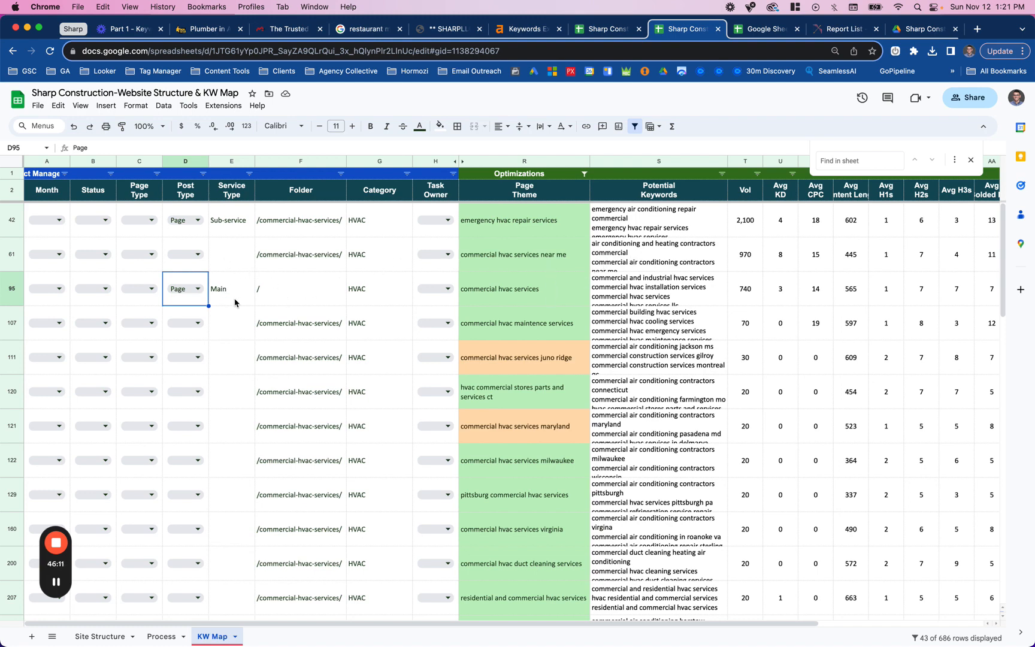
Move all Potential Keywords from the commercial hvac services near me row to the end of the commercial hvac services row's Potential Keywords.
double_click(695, 303)
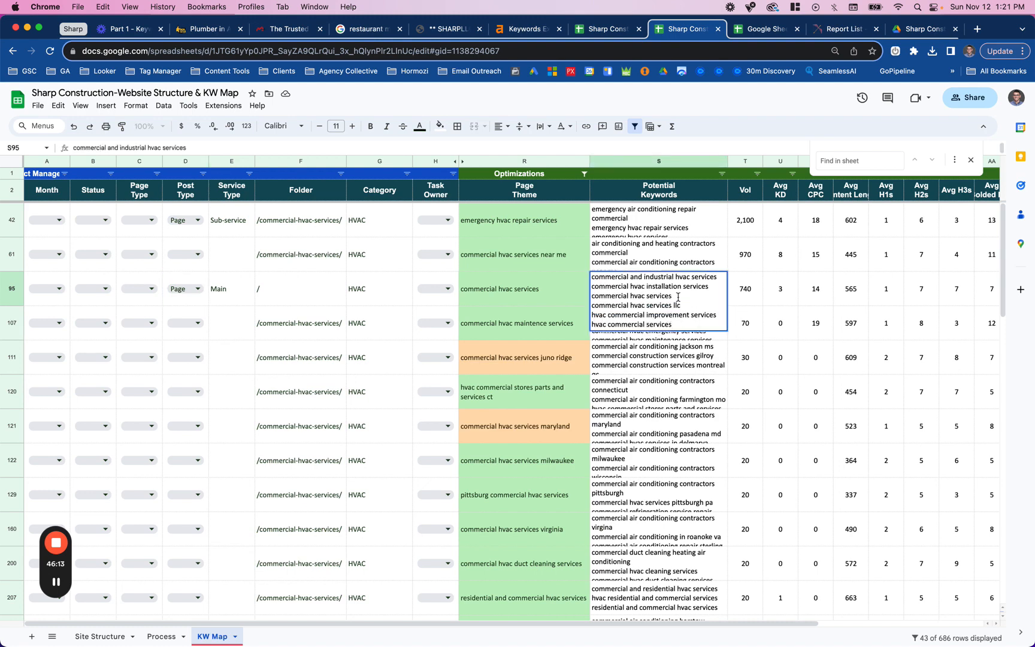
double_click(681, 264)
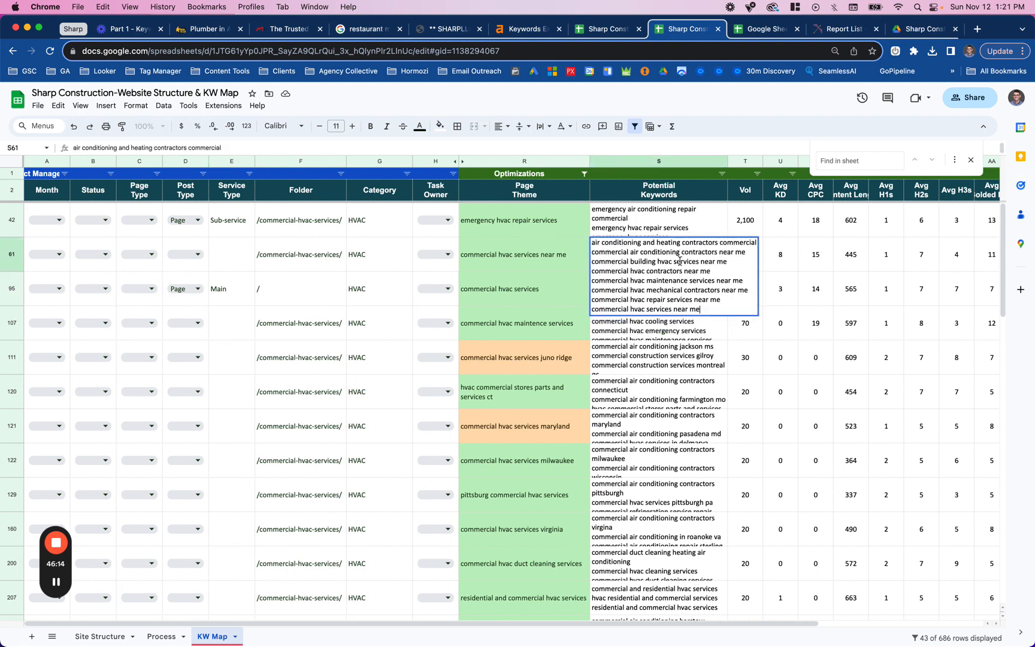
click(648, 336)
double_click(652, 264)
key(super+a)
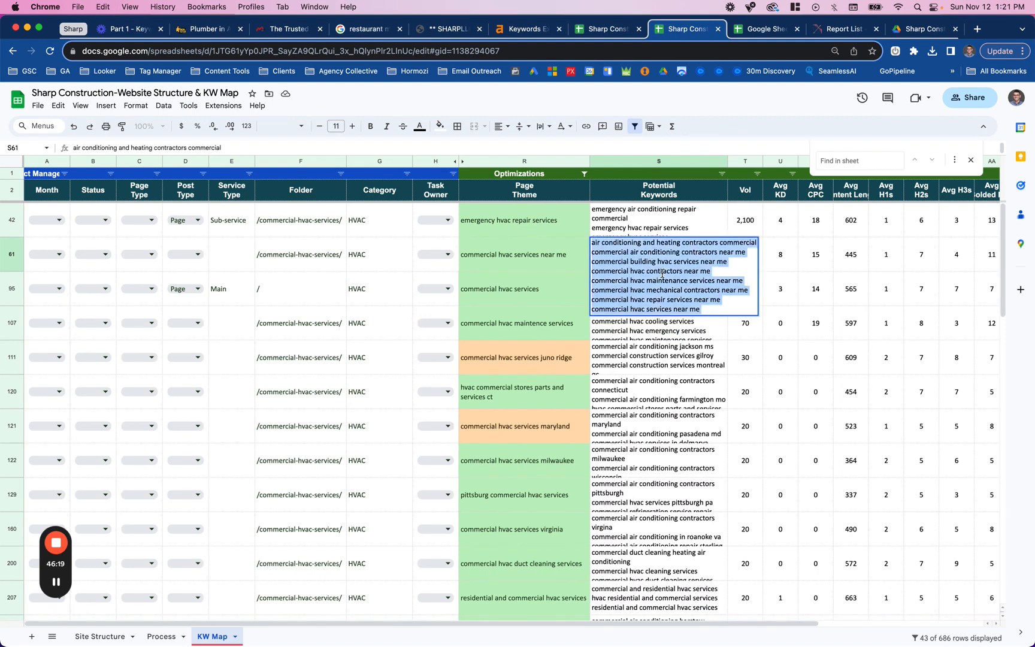
key(super+x)
double_click(631, 296)
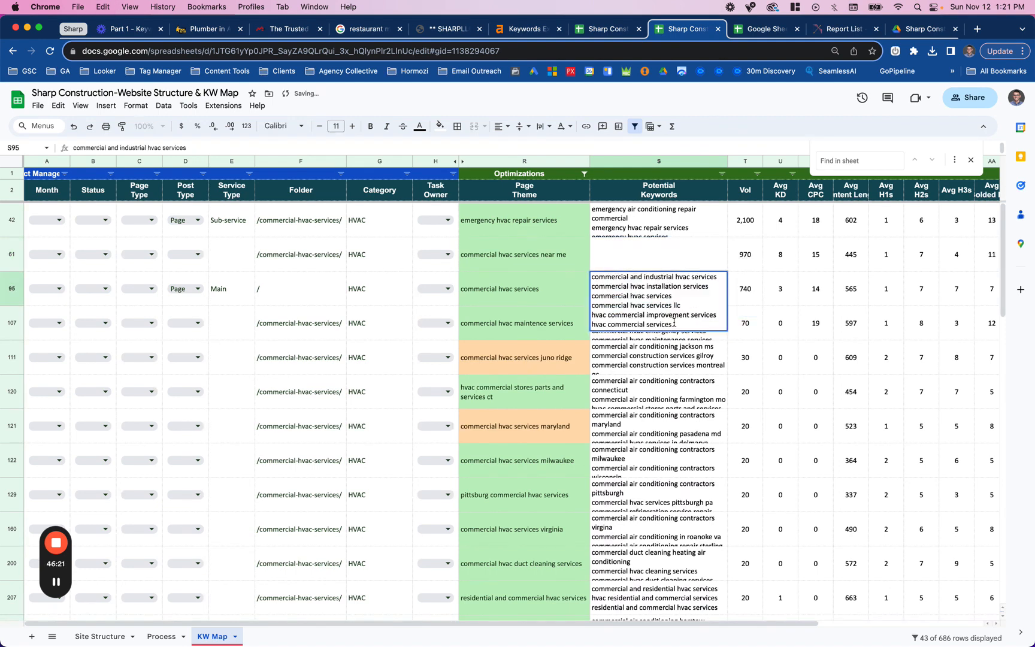
key(alt+Return)
key(super+v)
click(653, 470)
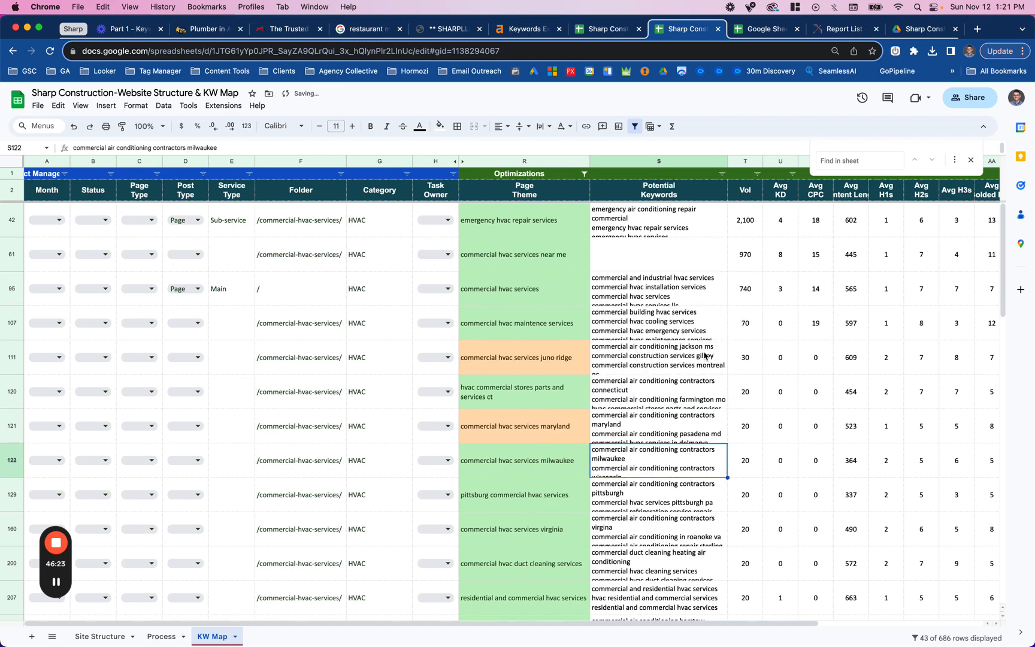
Add the near me row's 970 volume to 740 in a new browser tab and set the commercial hvac services row's Vol to 1710.
click(745, 262)
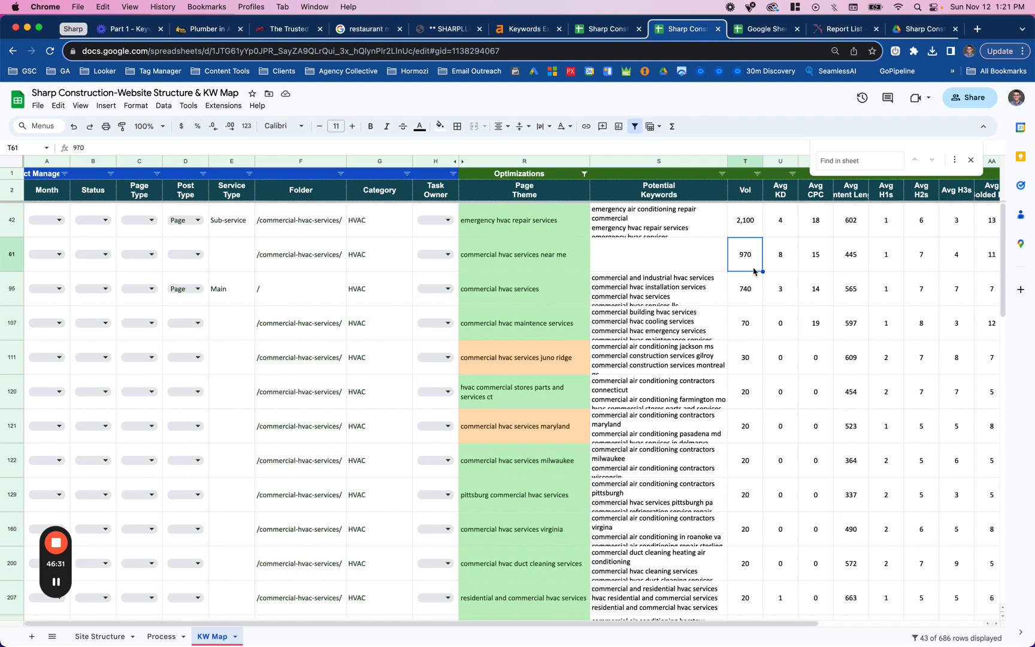
key(cmd+c)
click(978, 30)
key(cmd+v)
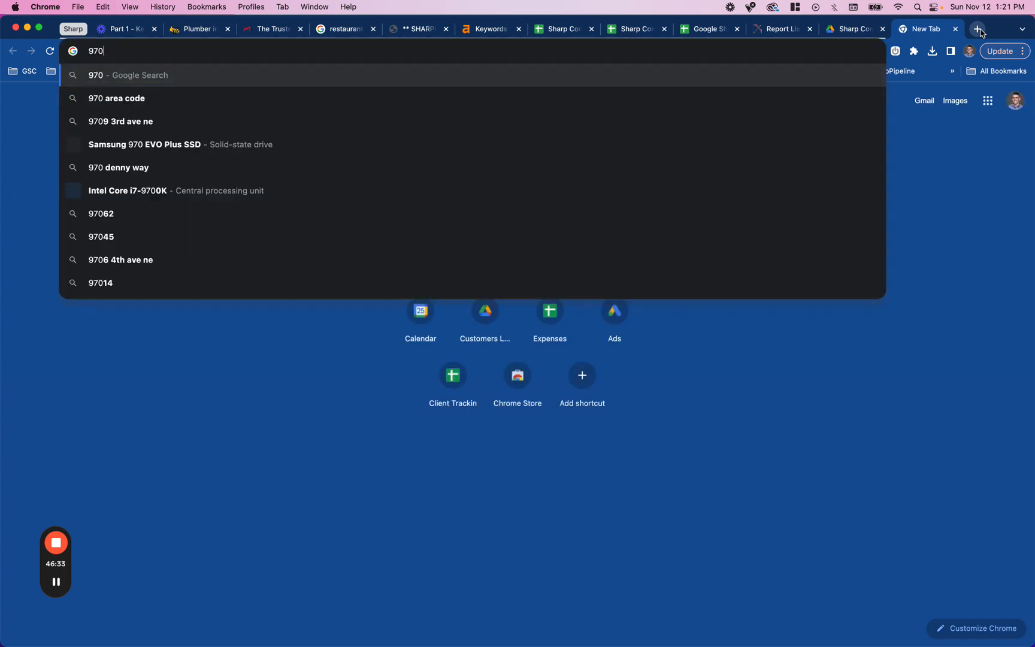
text(+740)
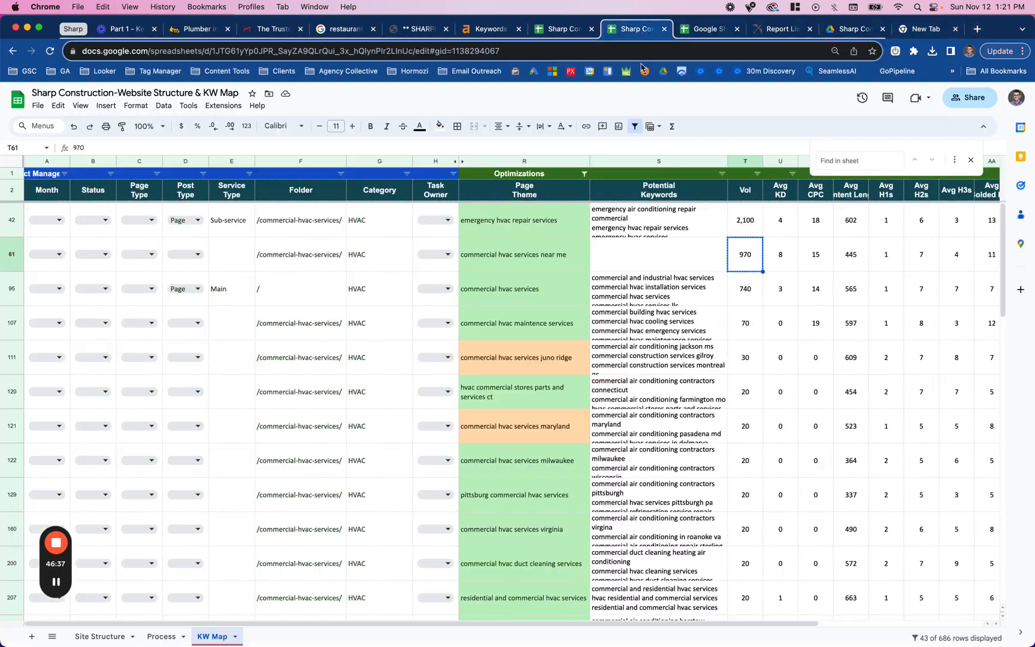
click(637, 29)
click(747, 294)
text(1)
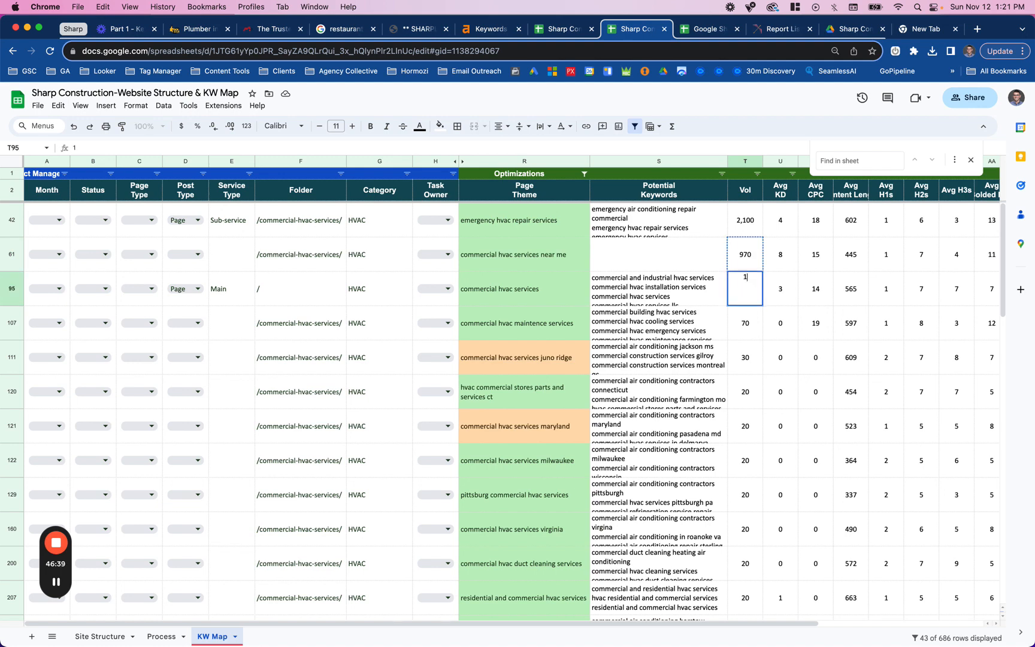
text(710)
click(747, 322)
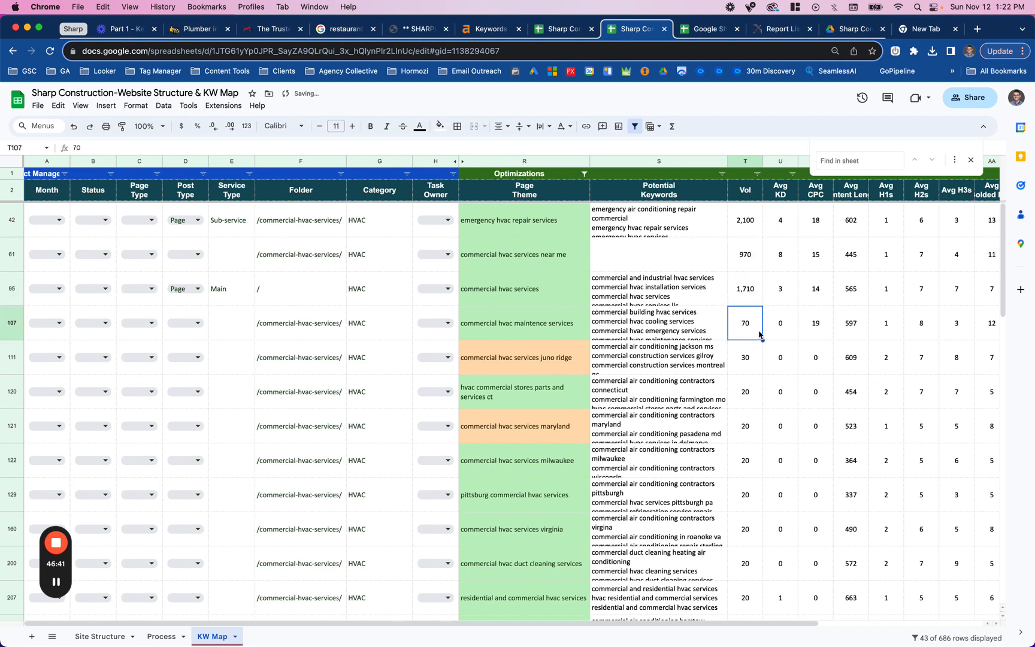
Set the commercial hvac services row's Avg KD to 5.5 and clear the near me row's Vol and Avg KD.
click(782, 266)
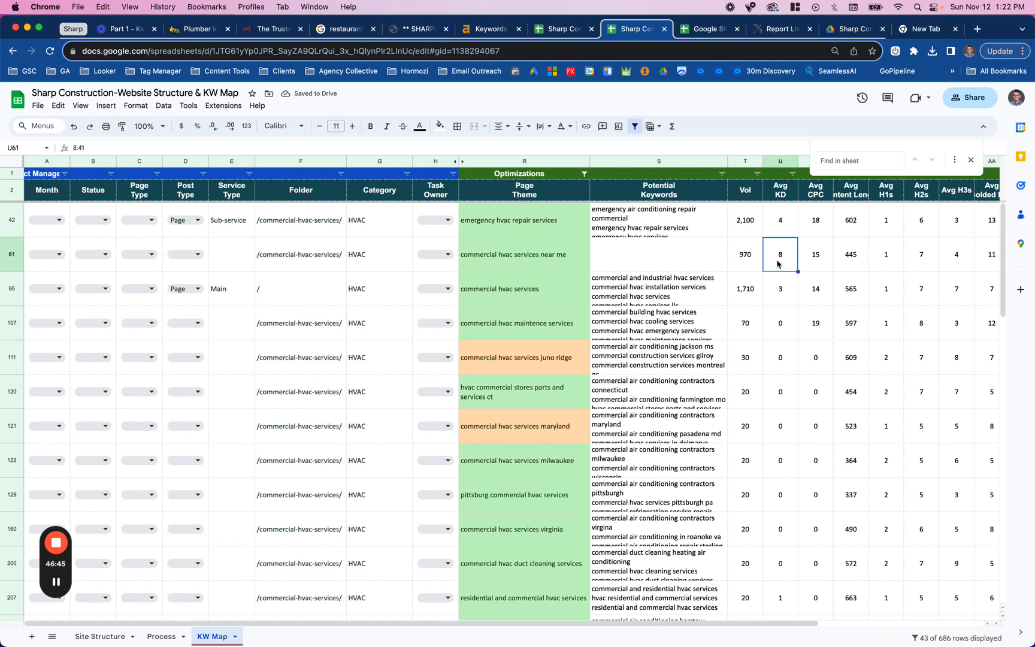
click(779, 285)
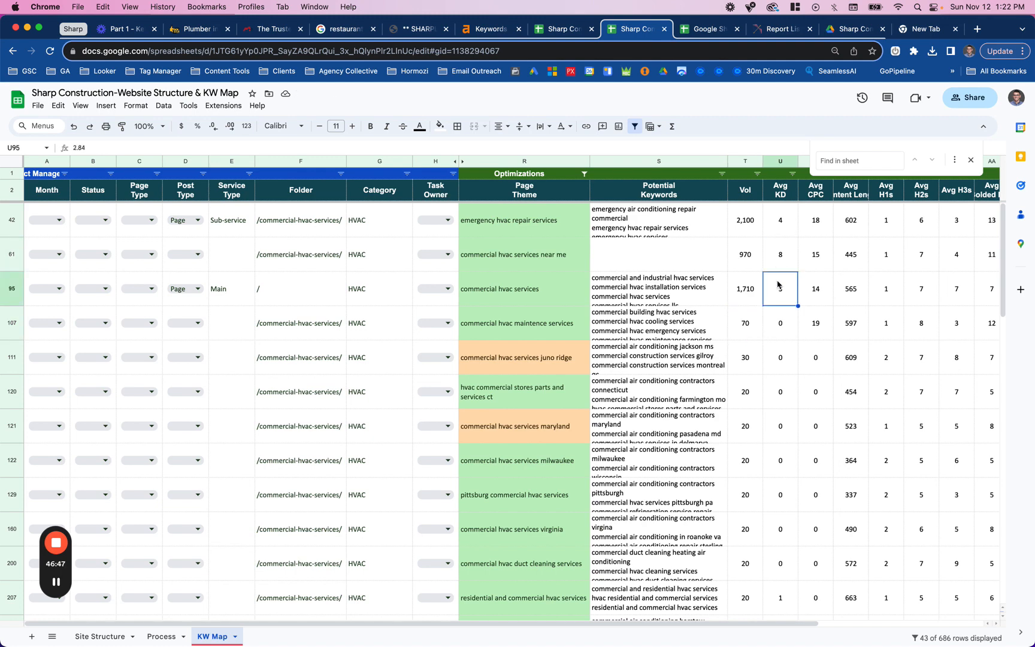
text(5.5)
drag(745, 266, 768, 267)
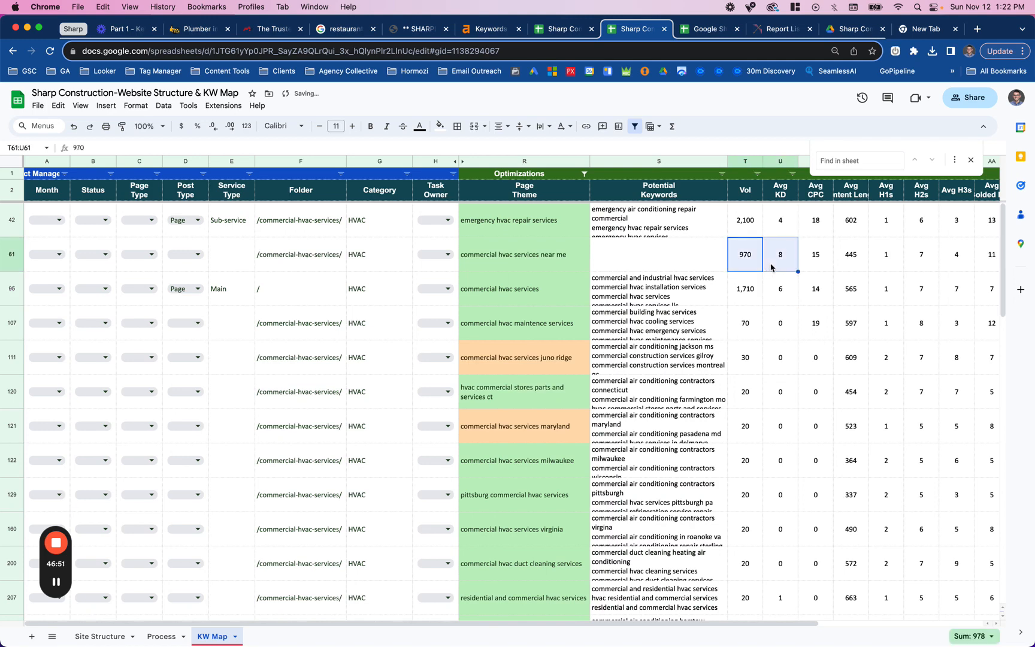
key(Delete)
Set the commercial hvac services row's Avg CPC to 14.5 and clear the near me row's Avg CPC.
click(813, 258)
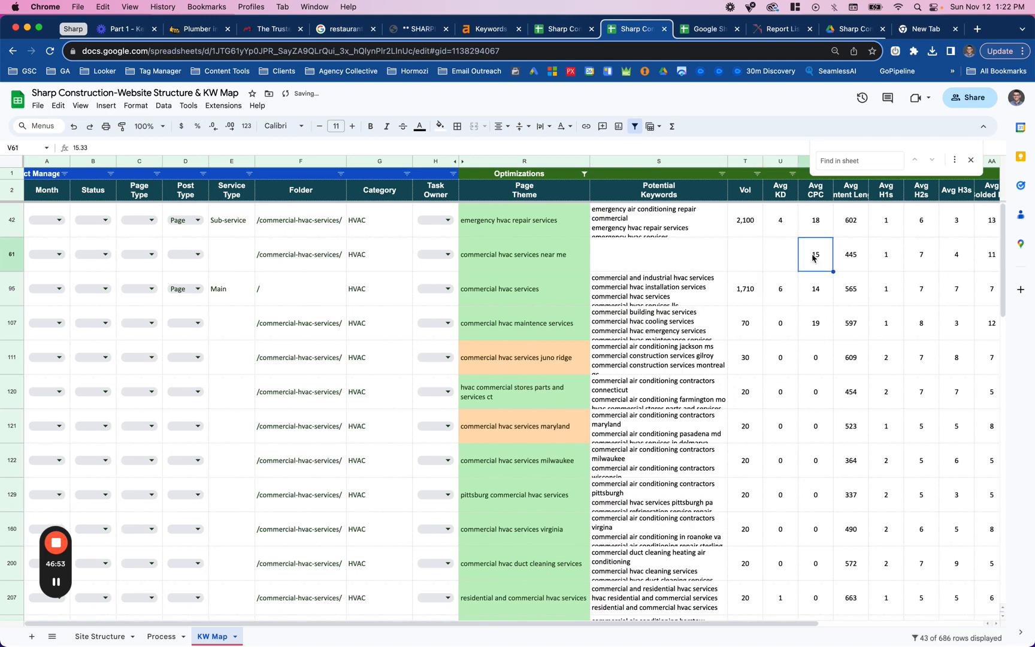
click(812, 289)
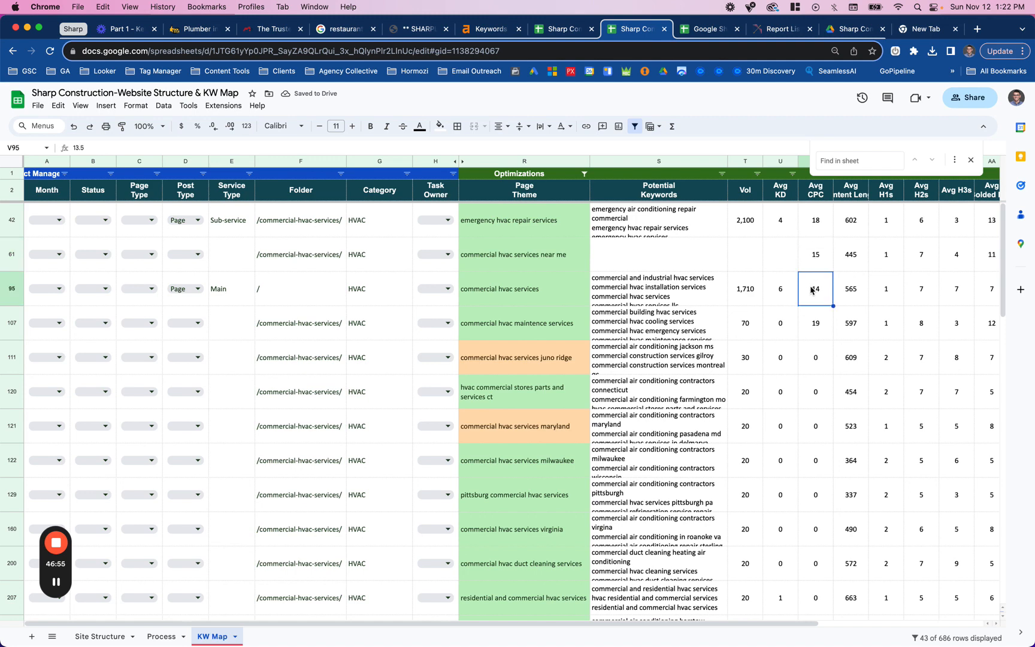
text(15)
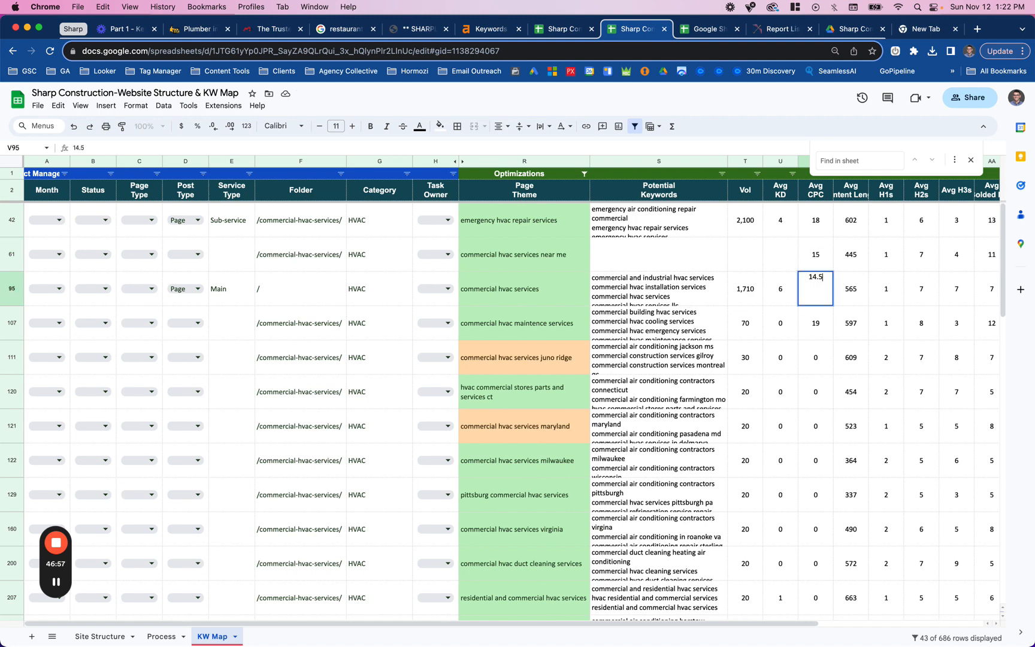
click(824, 254)
key(Delete)
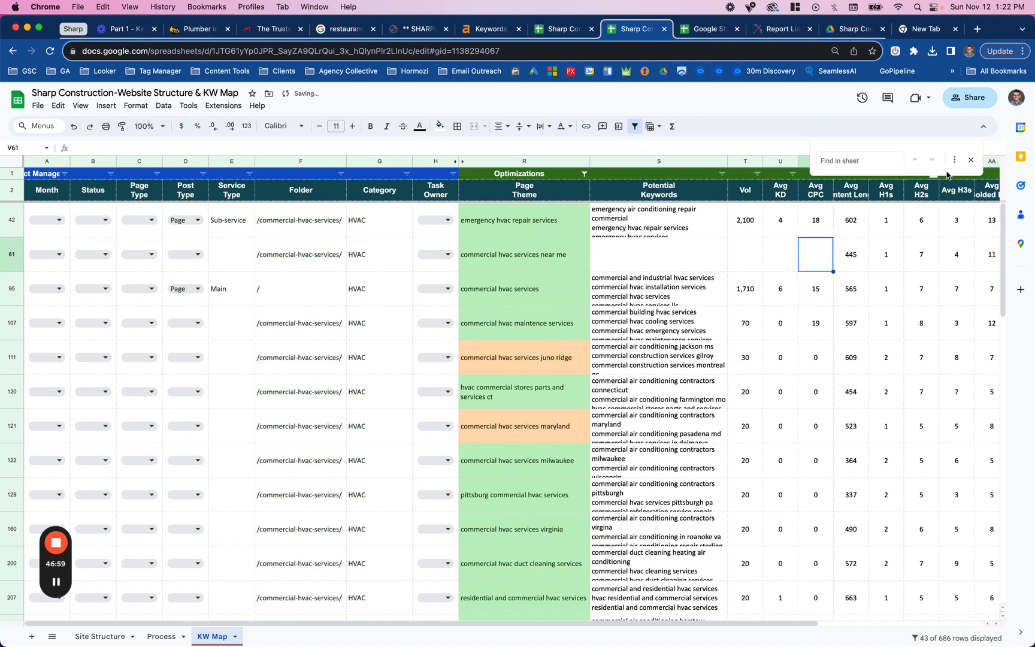
Dismiss the sheet search, set the commercial hvac services row's average content length to 500 and clear that value in the near me row.
click(970, 159)
click(853, 218)
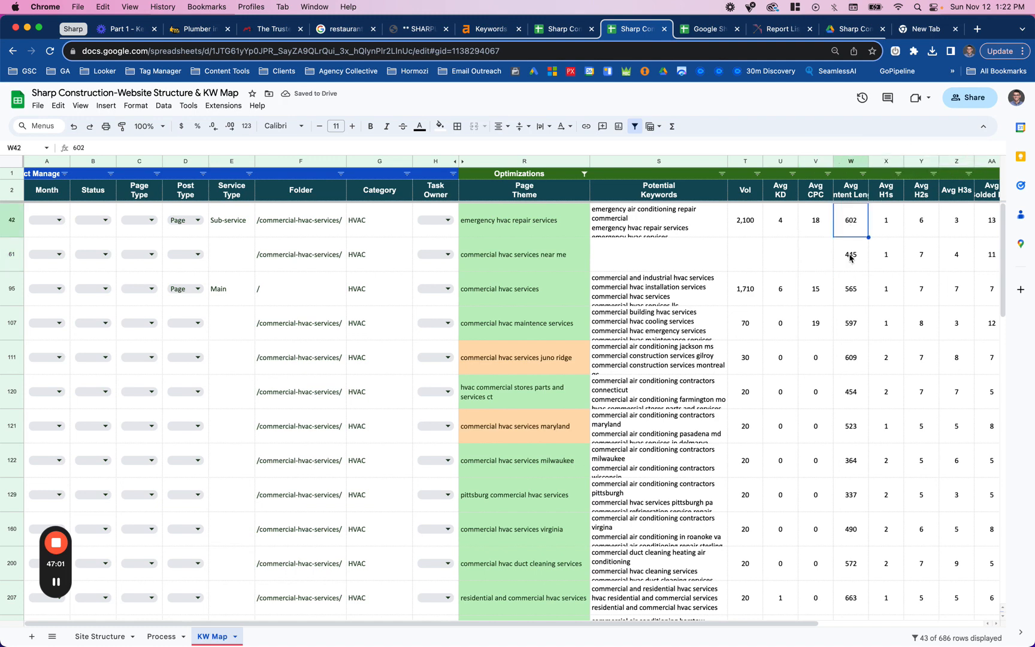
click(851, 258)
click(848, 291)
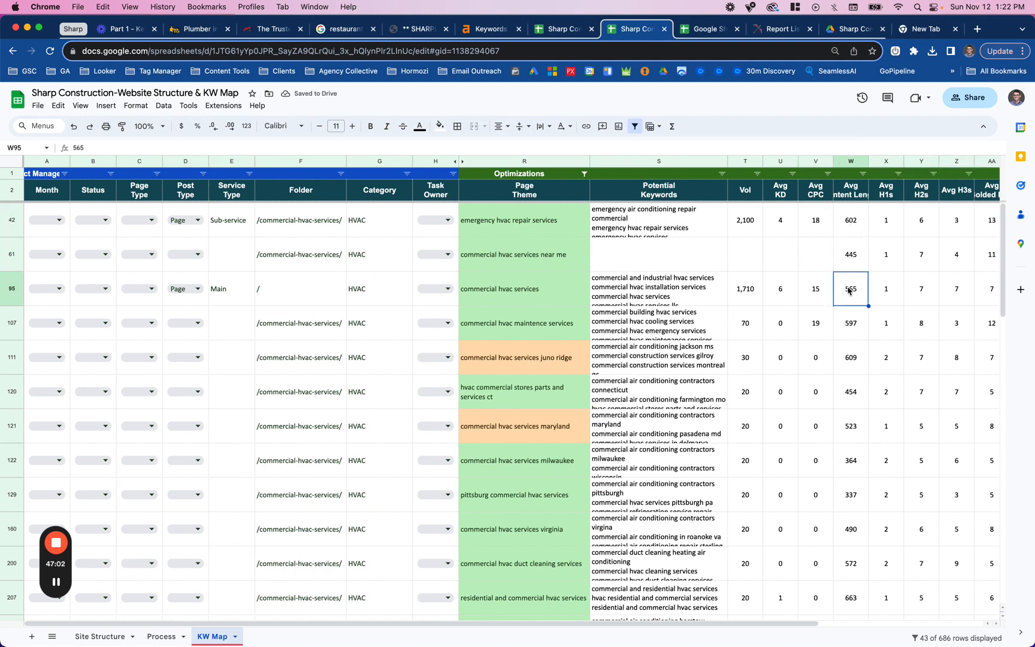
text(500)
click(843, 252)
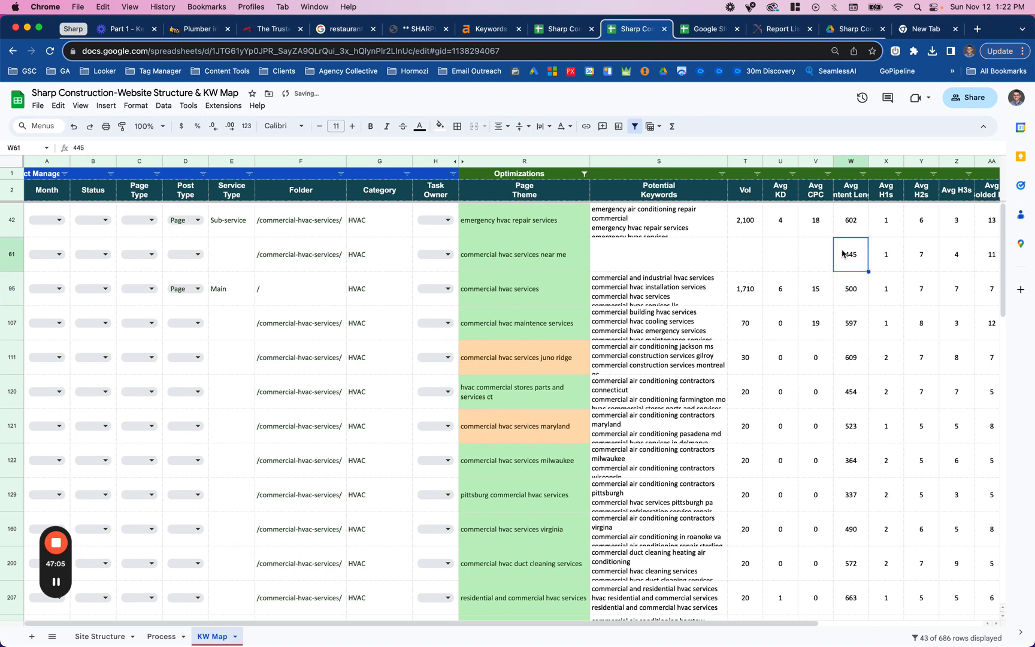
key(Delete)
Clear the Avg H1s and Avg H2s values of the commercial hvac services near me row.
key(Right)
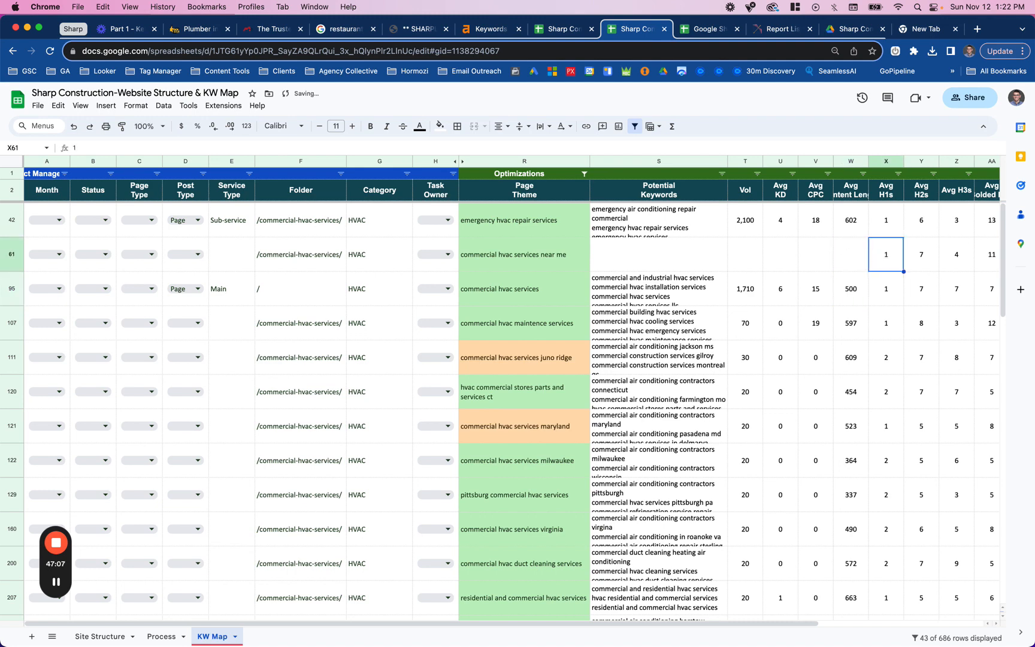
click(932, 265)
key(Delete)
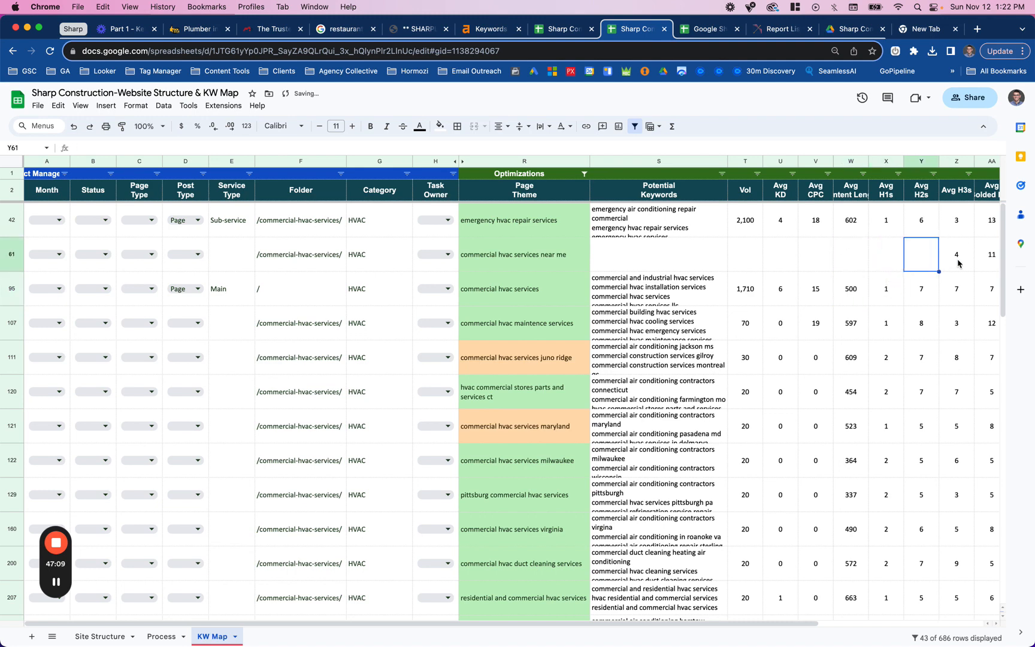
Clear the near me row's Avg H3s and set the commercial hvac services row's Avg H3s to 5.5.
click(958, 263)
key(Delete)
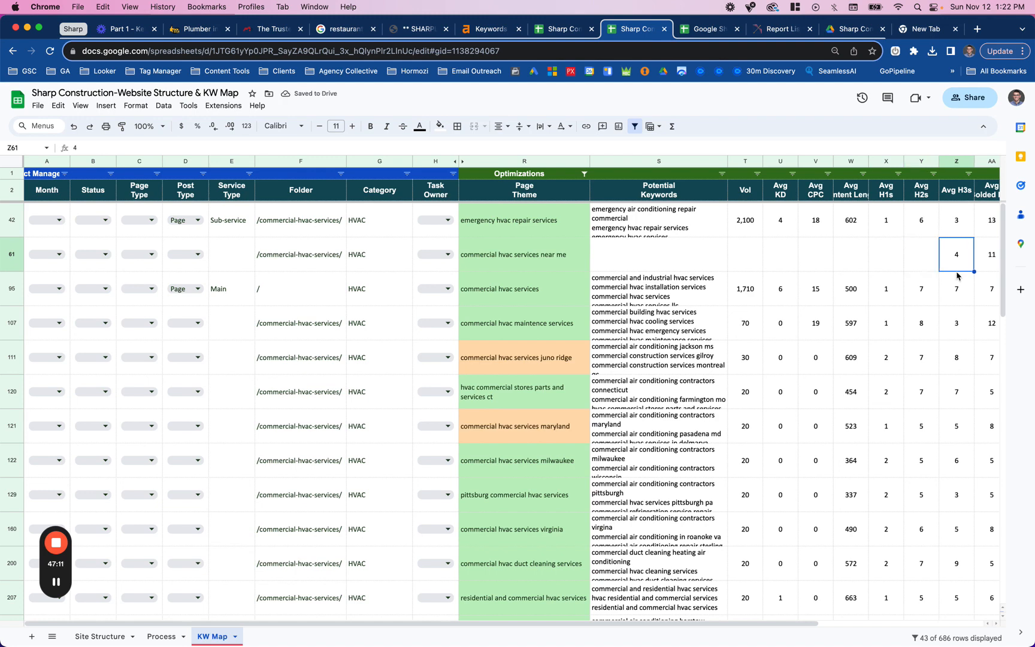
click(956, 287)
text(5)
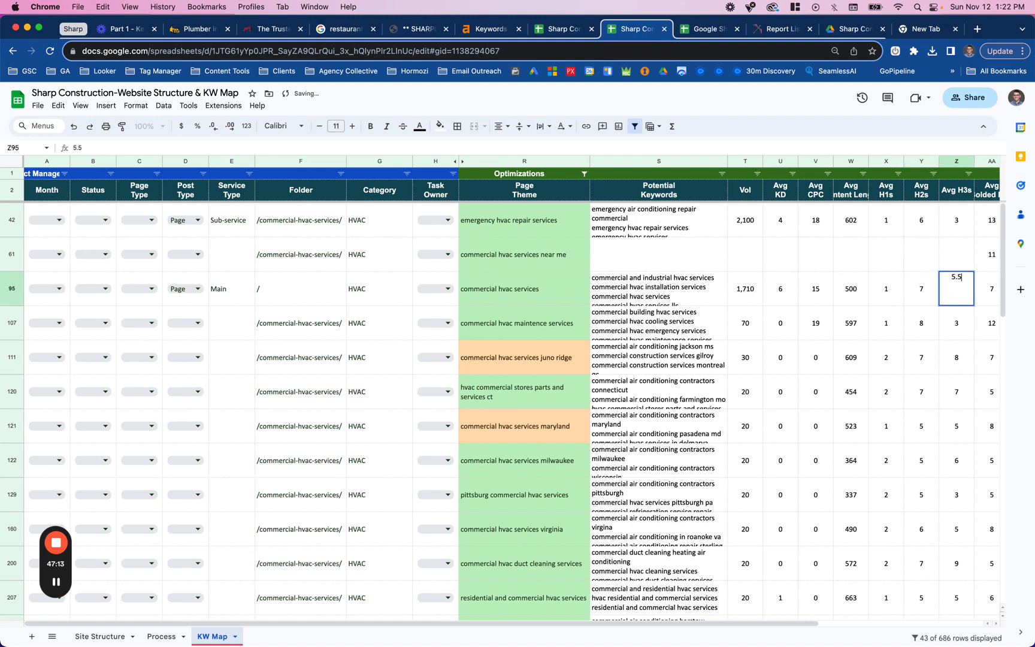
text(.5)
click(969, 254)
Set the commercial hvac services row's average bolded keywords to 9 and clear that value in the near me row.
scroll(862, 270, right, 5)
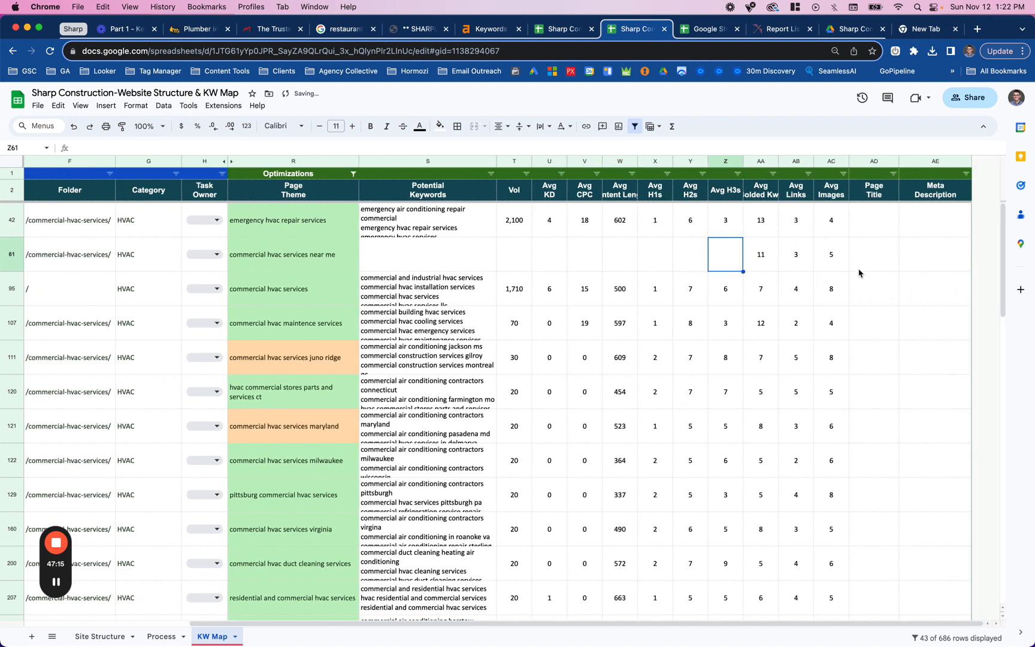
click(766, 259)
click(764, 286)
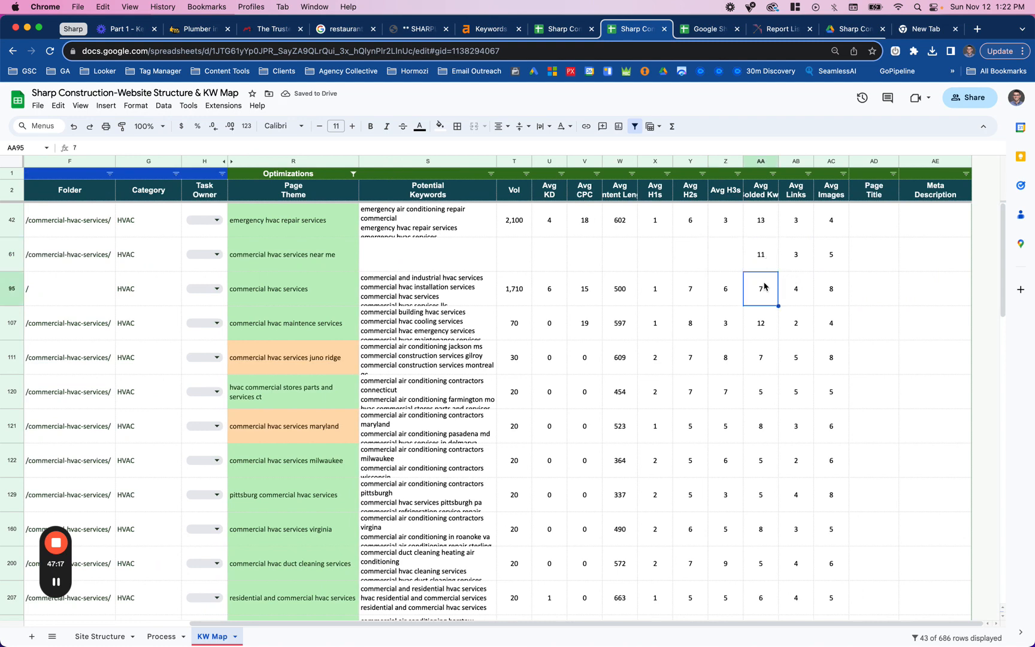
text(9)
click(767, 257)
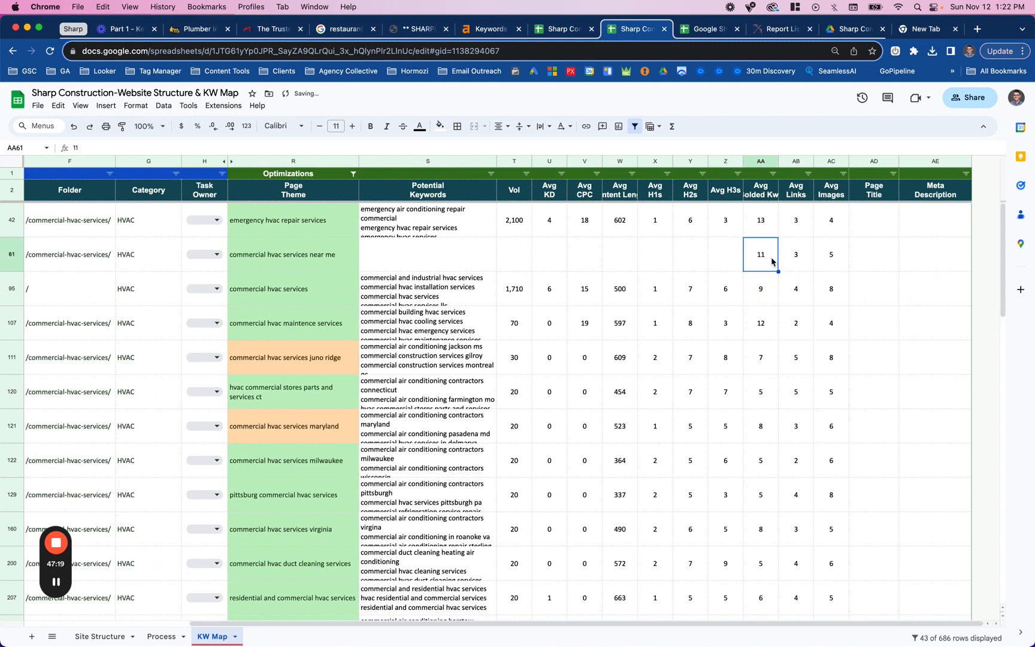
key(Delete)
Clear the near me row's Avg Links and set the commercial hvac services row's Avg Links to 3.5.
click(804, 267)
click(801, 288)
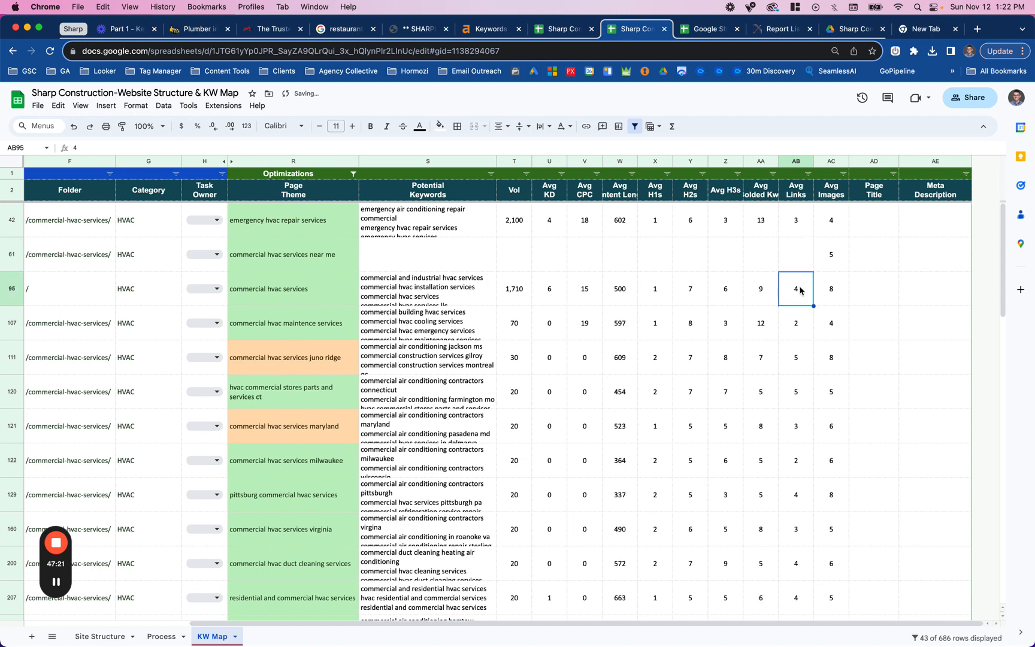
text(3.5)
Enter 6 as the near me row's Avg Images and 7 as the commercial hvac services row's Avg Images.
click(833, 266)
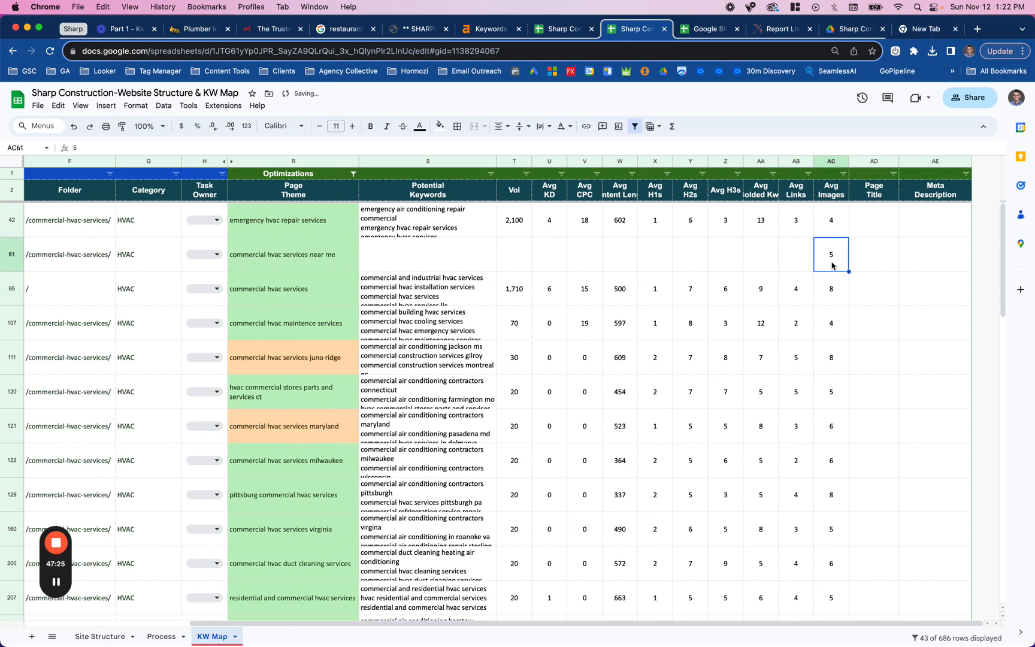
text(6)
key(Return)
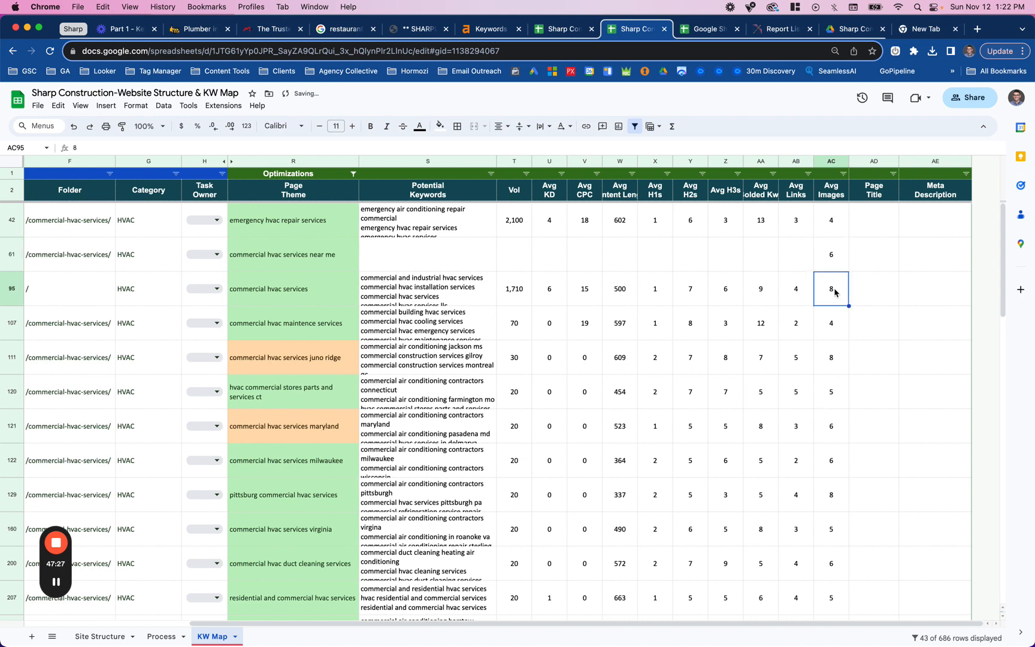
text(7)
click(838, 262)
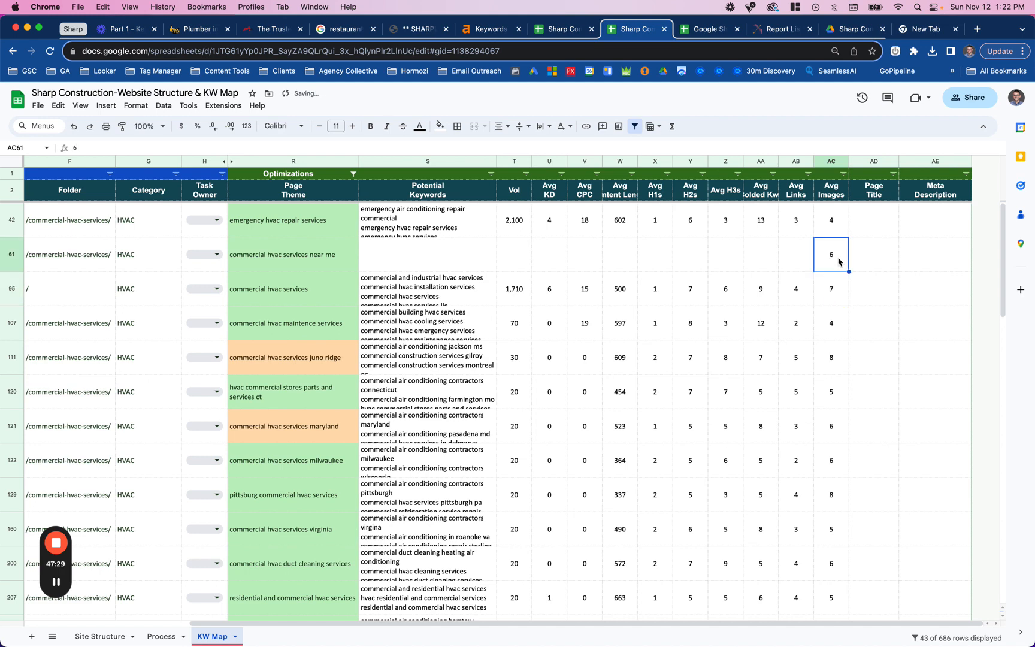
Delete the commercial hvac services near me row from the keyword map.
click(11, 254)
right_click(11, 254)
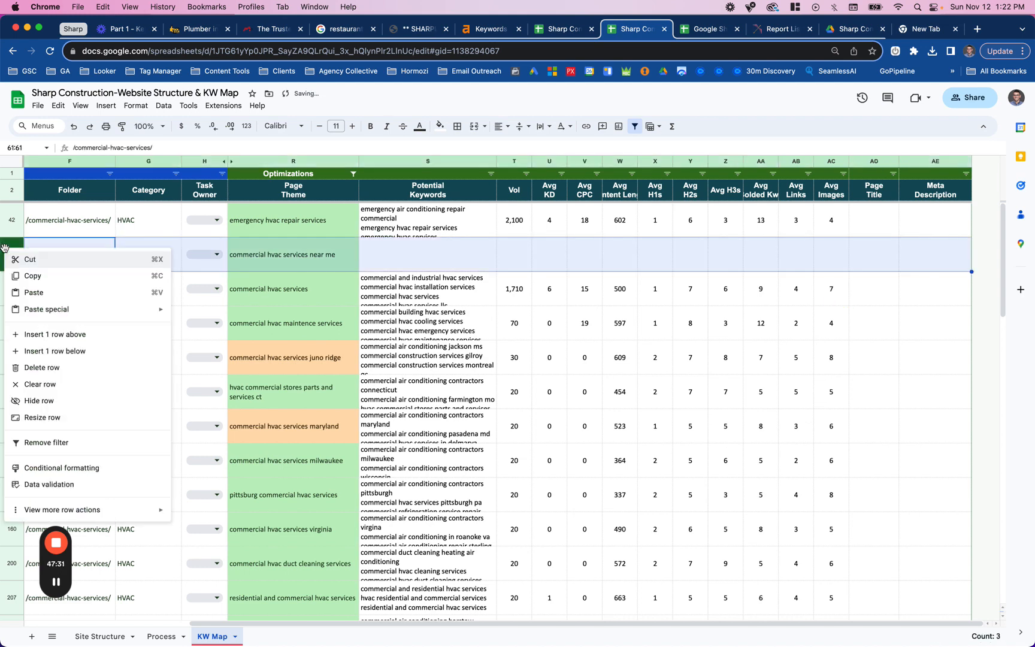
click(96, 367)
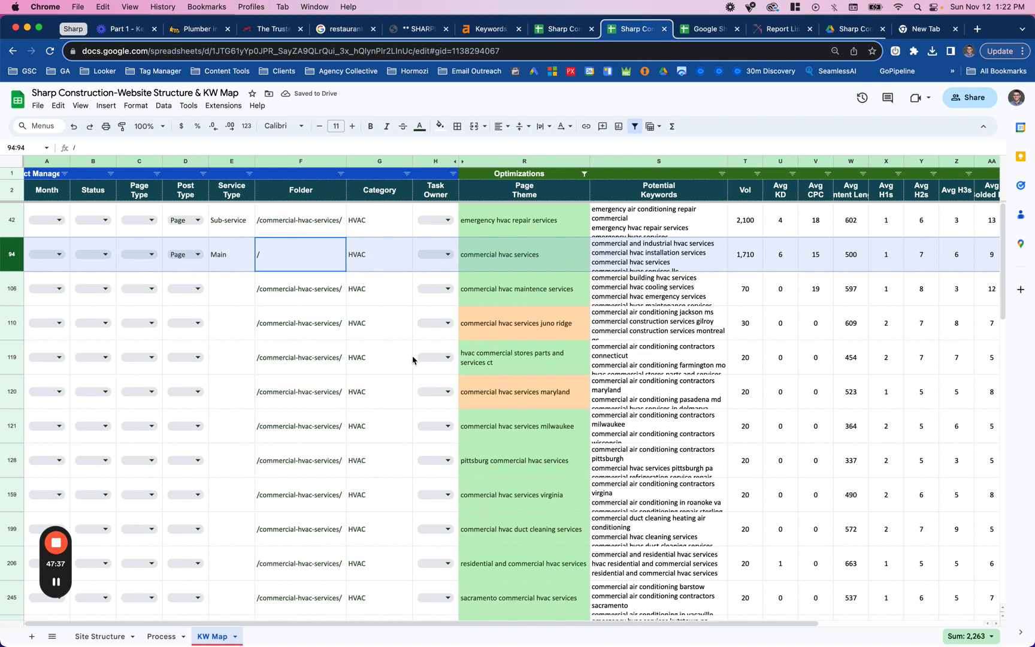
Check the Services list on the Process sheet, including the Restaurant construction entry.
click(165, 636)
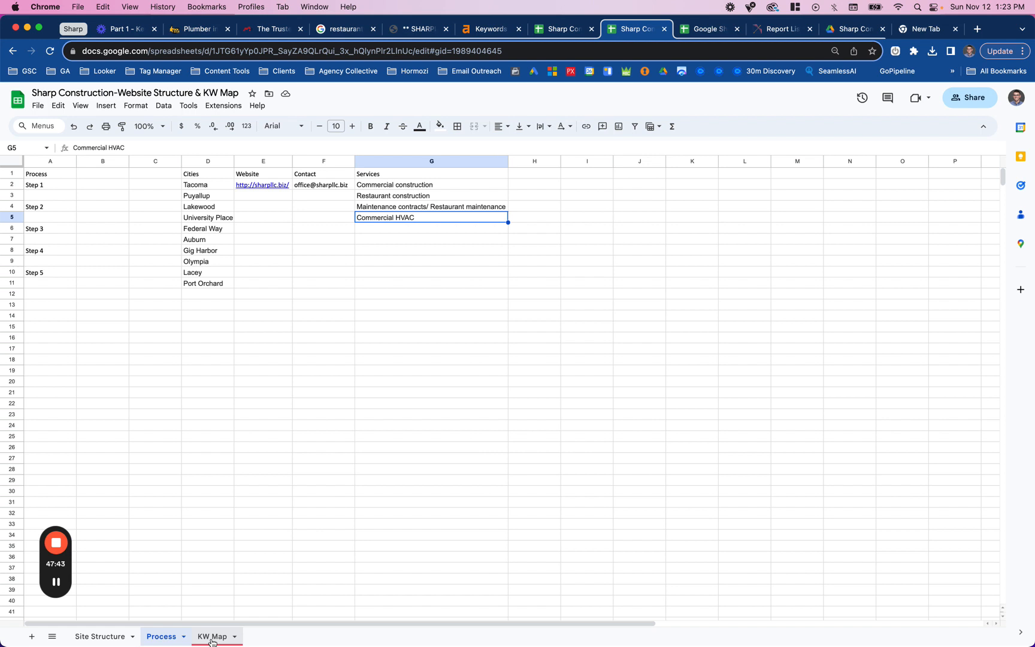
click(446, 200)
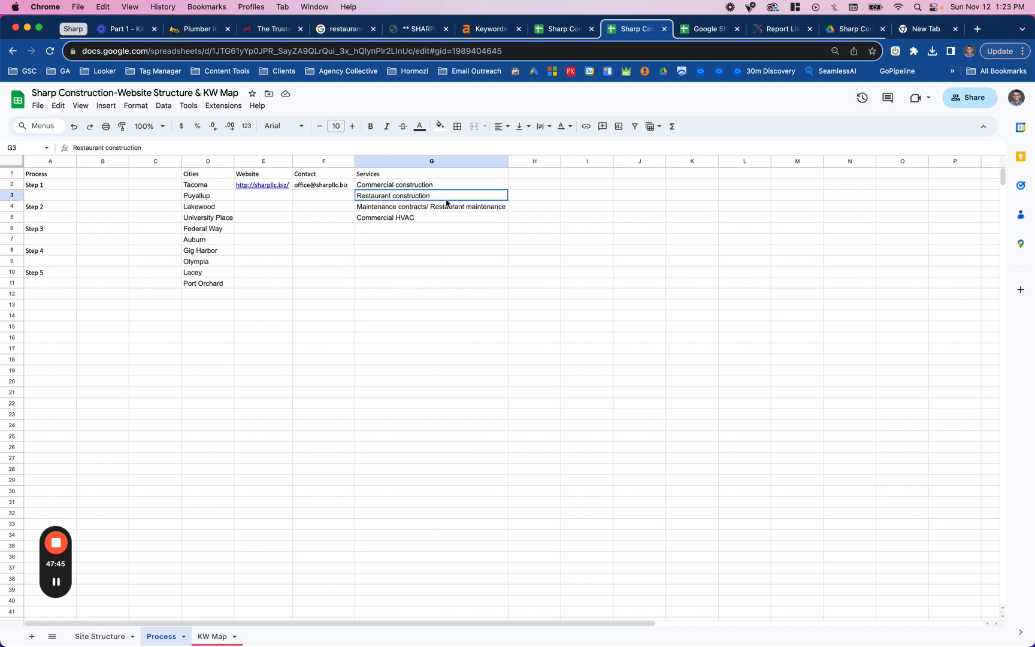
mouse_move(59, 586)
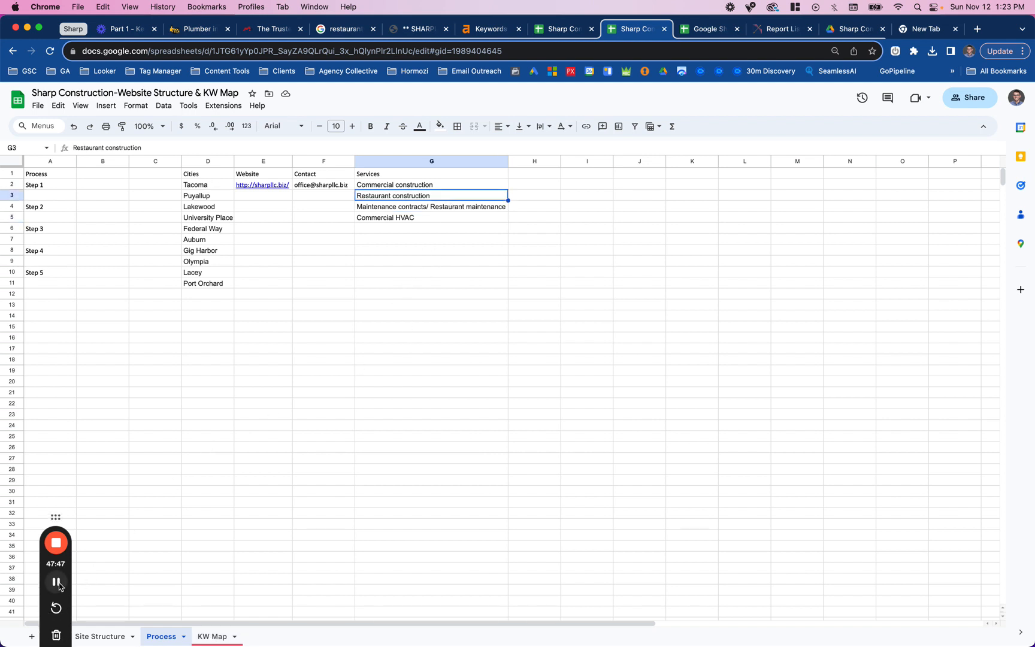
click(56, 586)
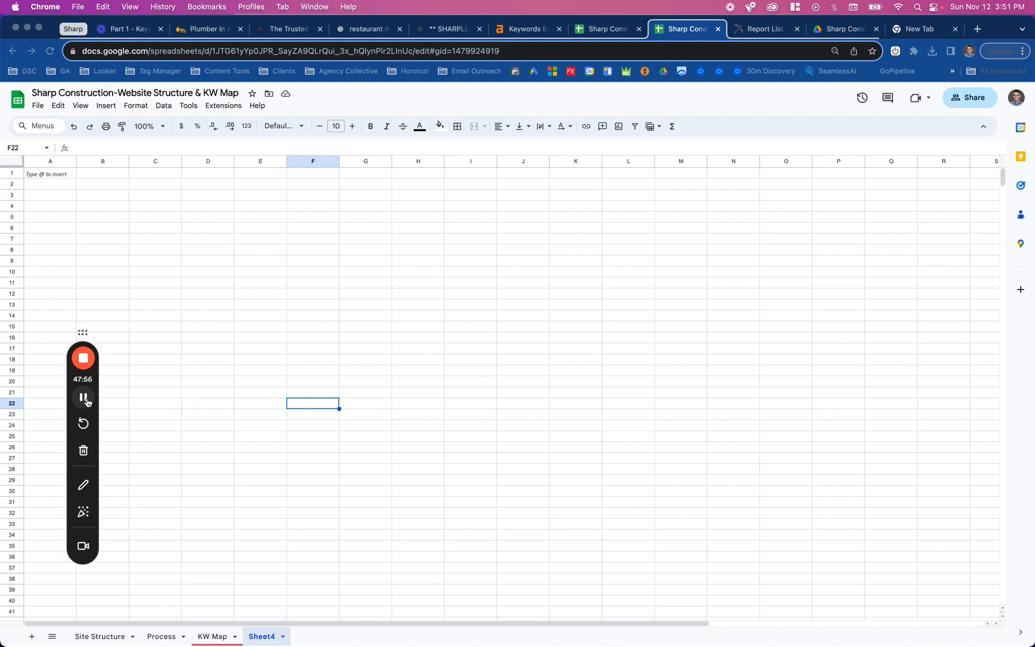
Import the ALL SILOS (Compact) sheet into the keyword map spreadsheet.
click(38, 106)
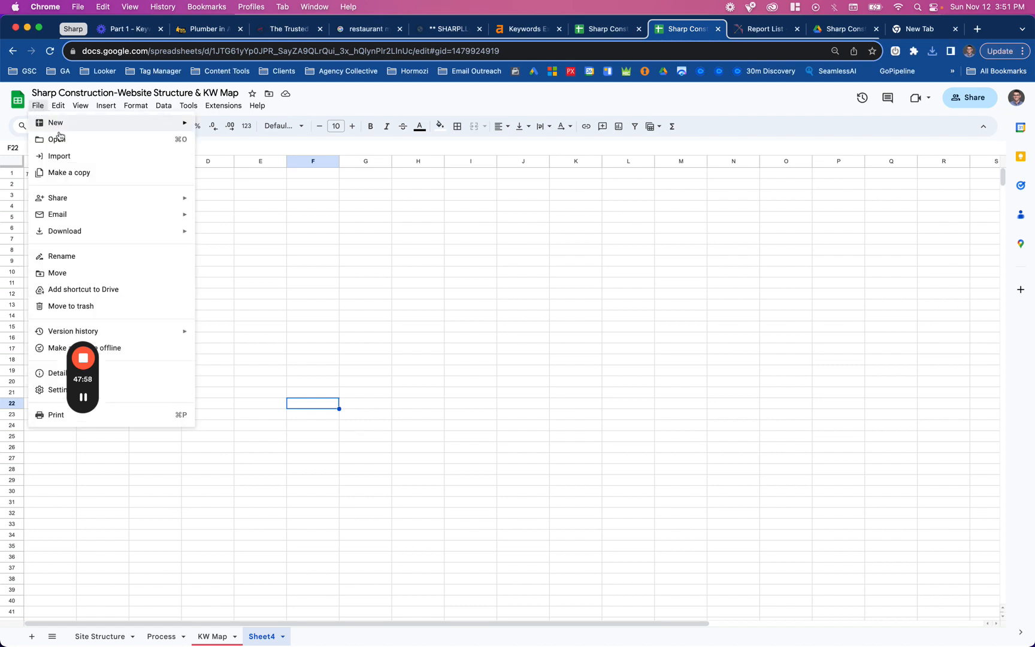
click(59, 156)
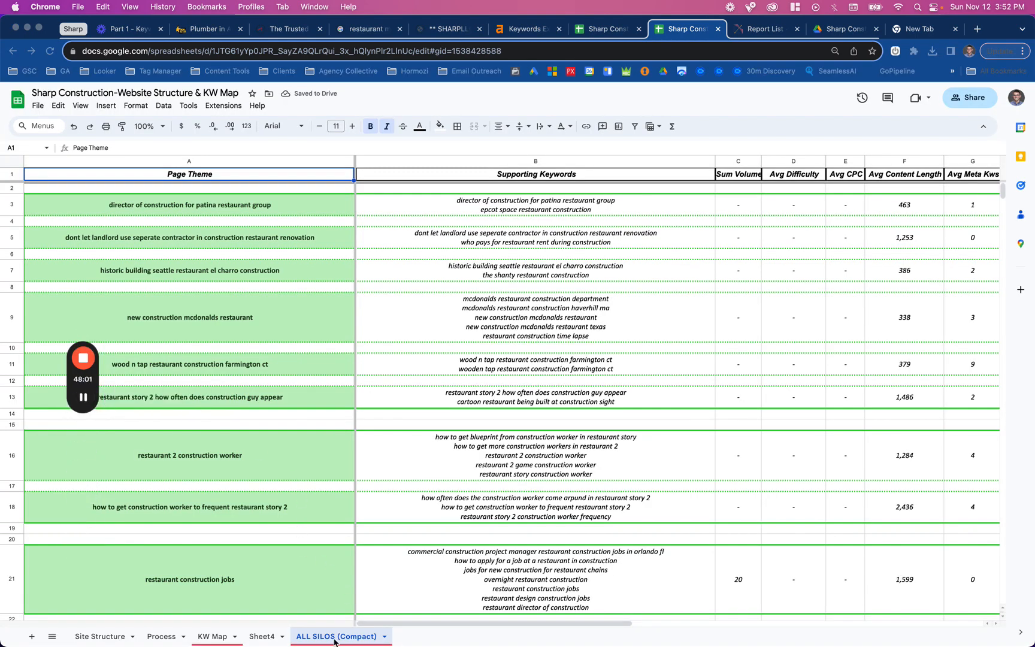
Create a filter on the Page Theme column of the ALL SILOS (Compact) sheet.
click(193, 162)
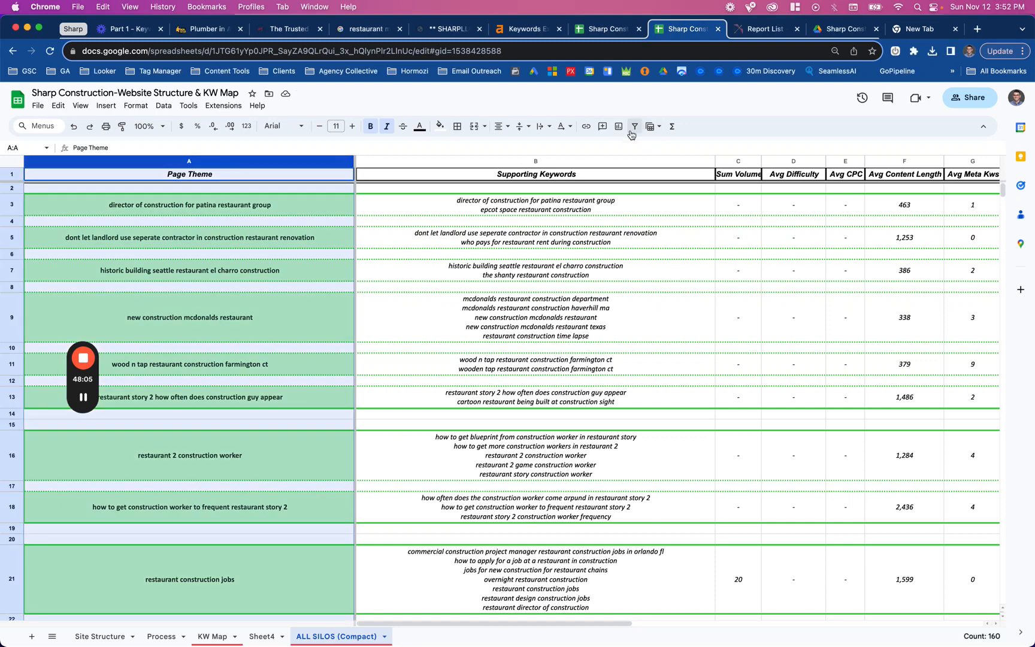
click(633, 129)
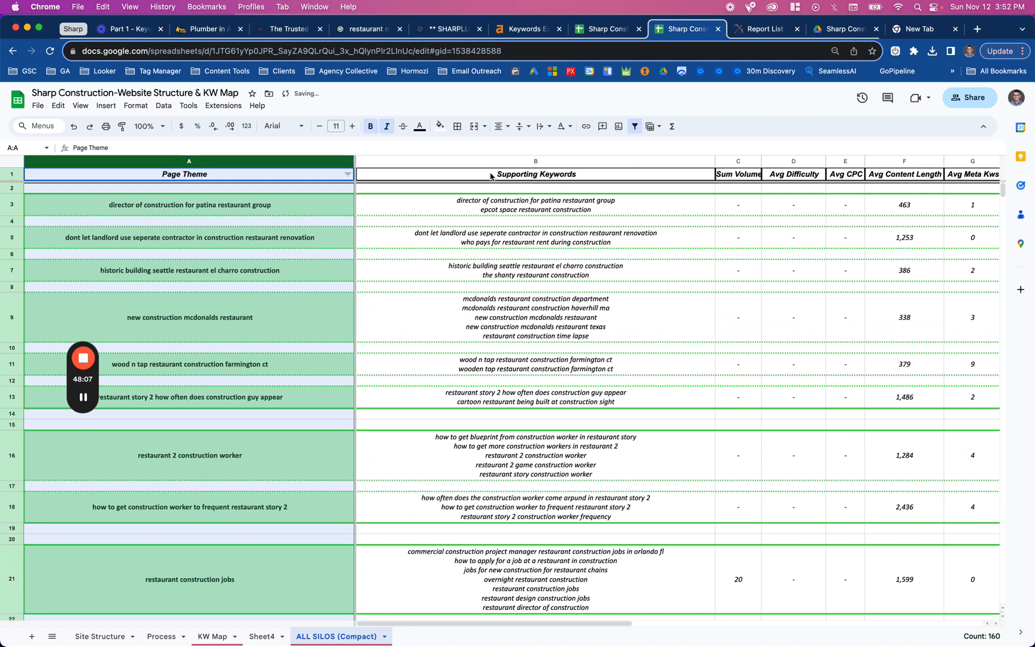
click(347, 174)
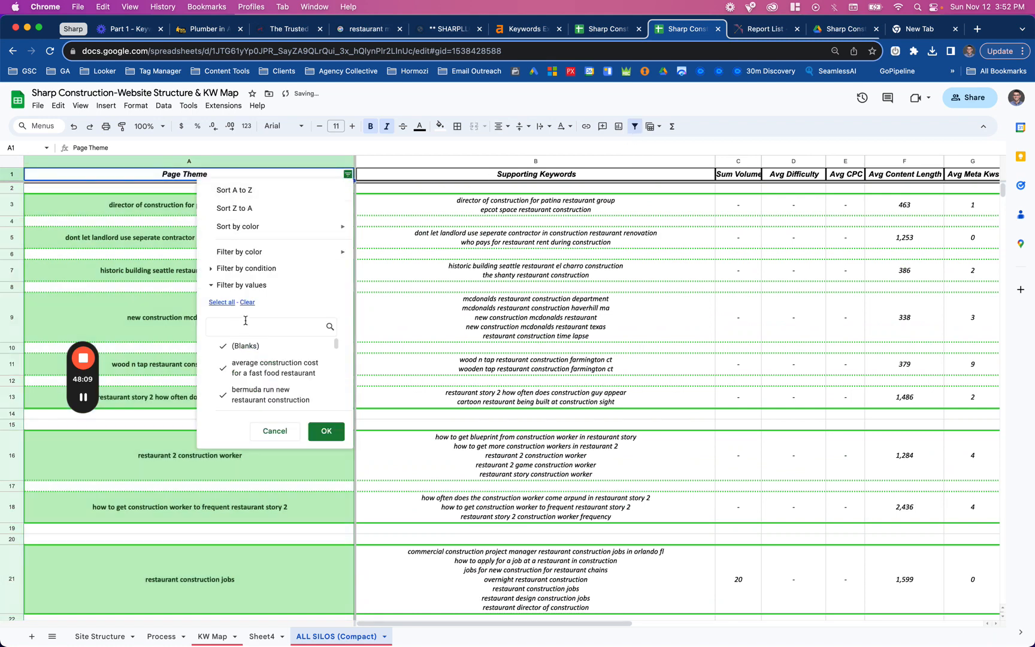
click(248, 302)
click(244, 331)
text(page)
key(BackSpace)
key(BackSpace)
key(BackSpace)
key(BackSpace)
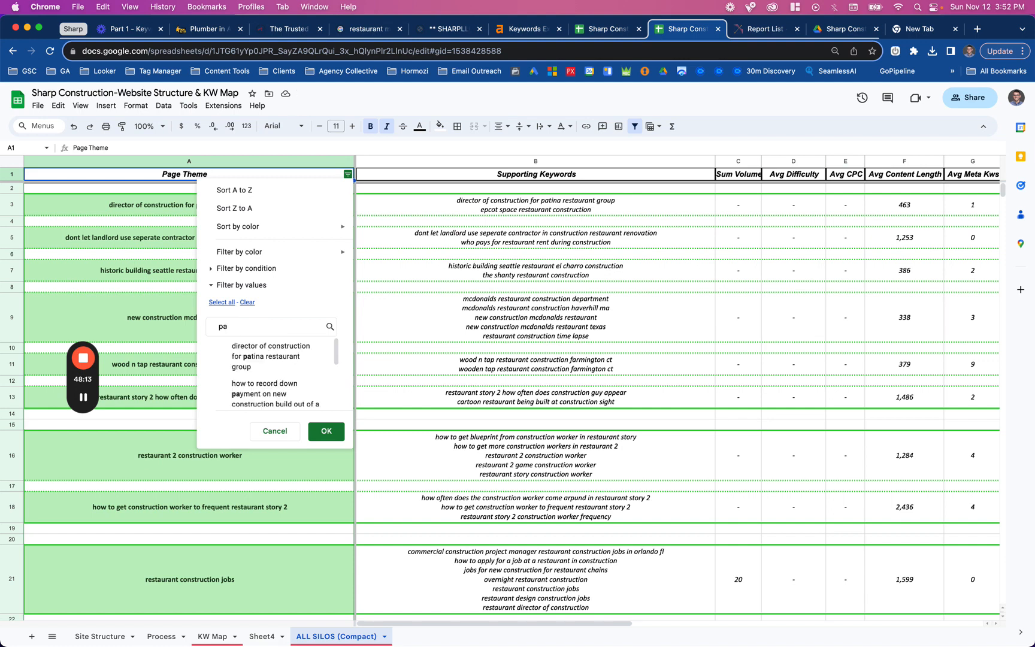
click(335, 167)
Filter the Page Theme column by values so that only (Blanks) is selected.
click(348, 174)
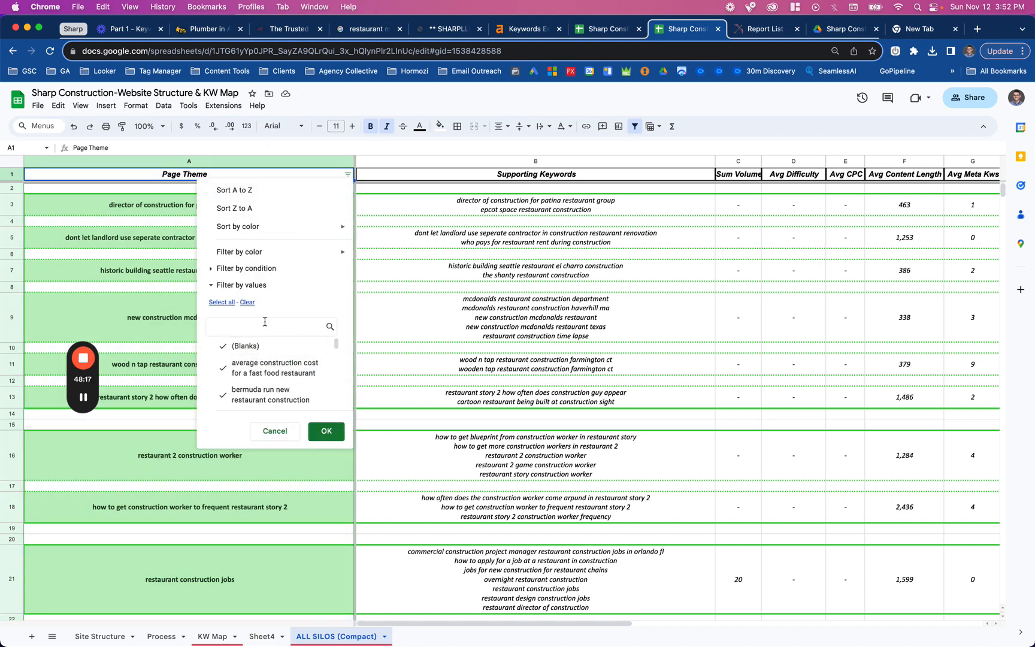
click(247, 302)
click(247, 346)
click(326, 431)
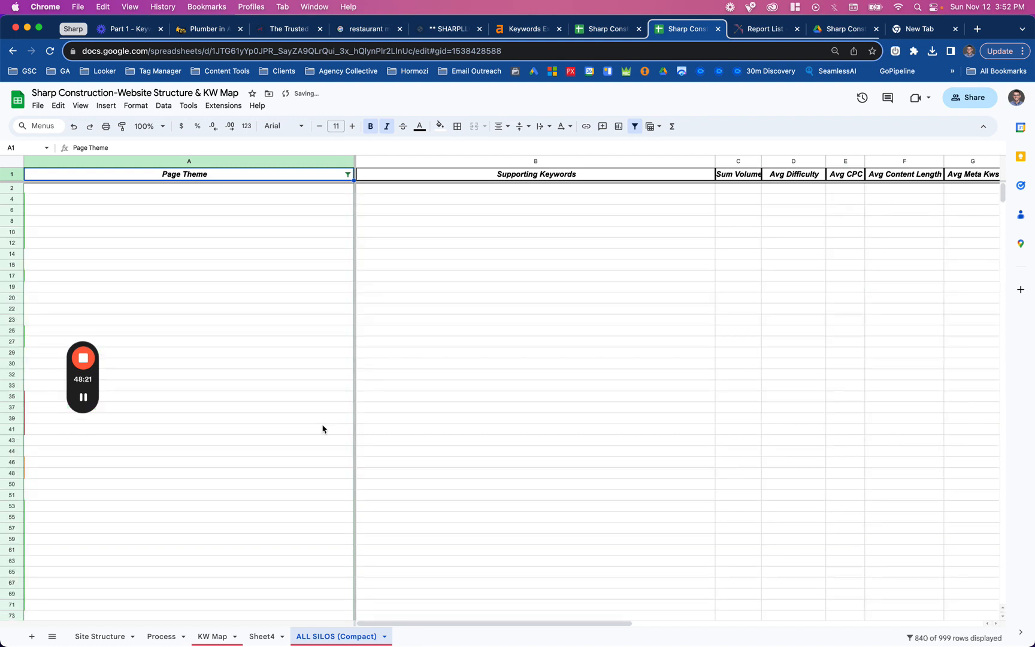
Delete all filtered blank rows from row 2 to the end of the sheet and remove the filter.
click(13, 190)
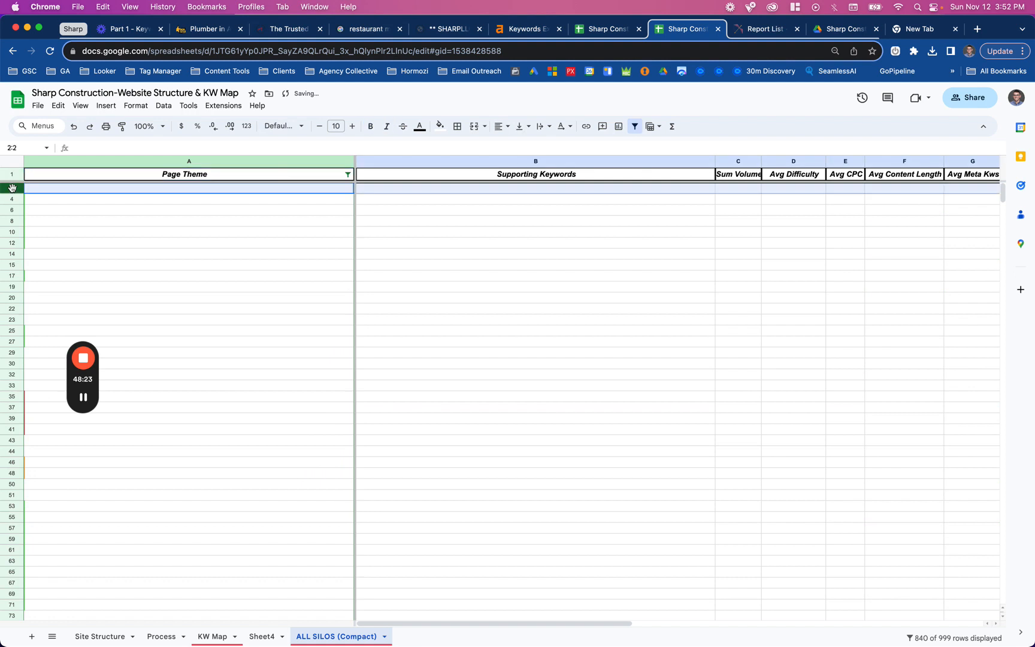
key(super+shift+Down)
right_click(13, 191)
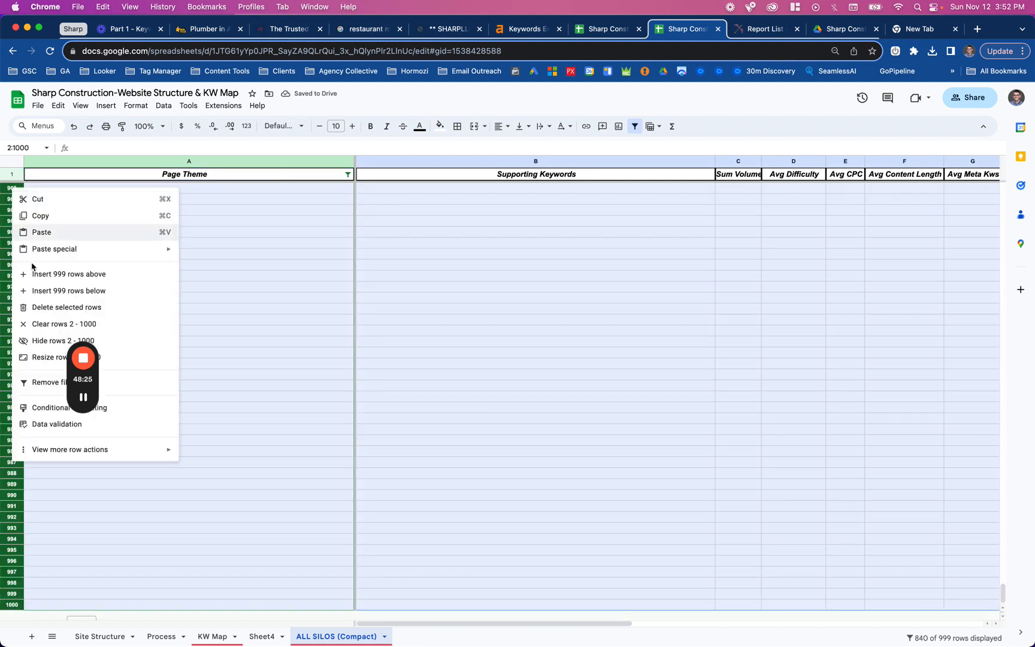
click(41, 308)
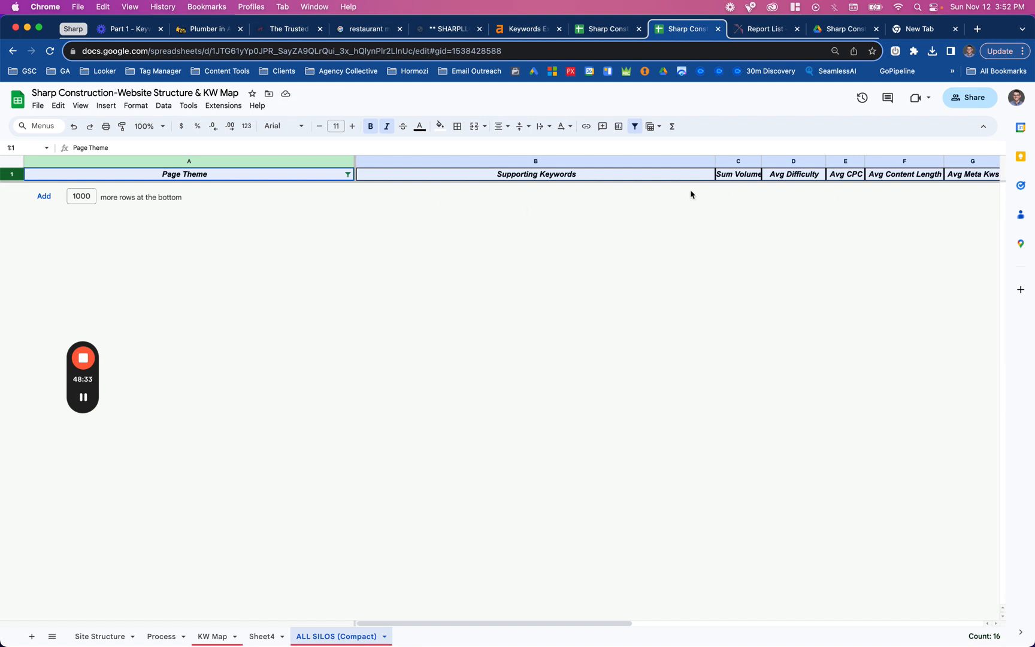
click(635, 126)
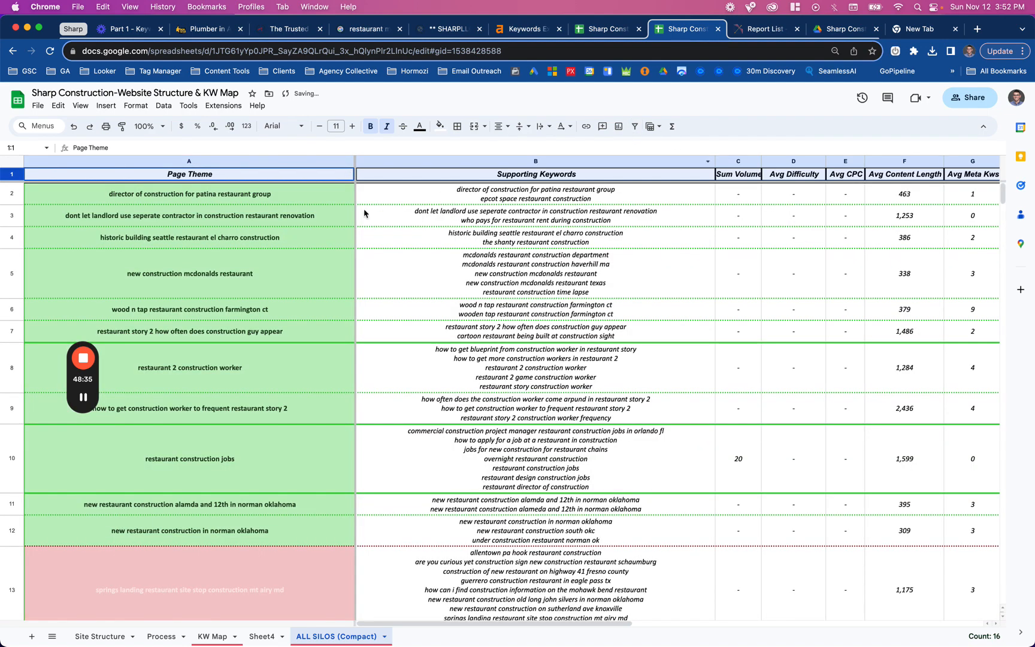
Delete the Avg Meta Kws column from the ALL SILOS (Compact) sheet.
scroll(594, 296, right, 5)
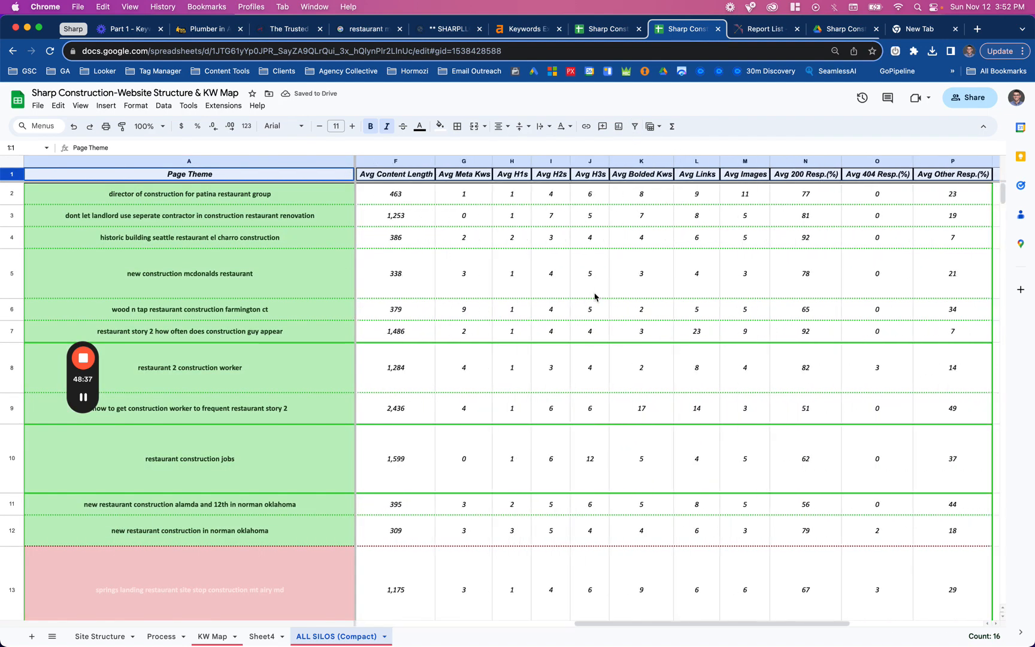
scroll(594, 296, left, 5)
scroll(594, 296, right, 4)
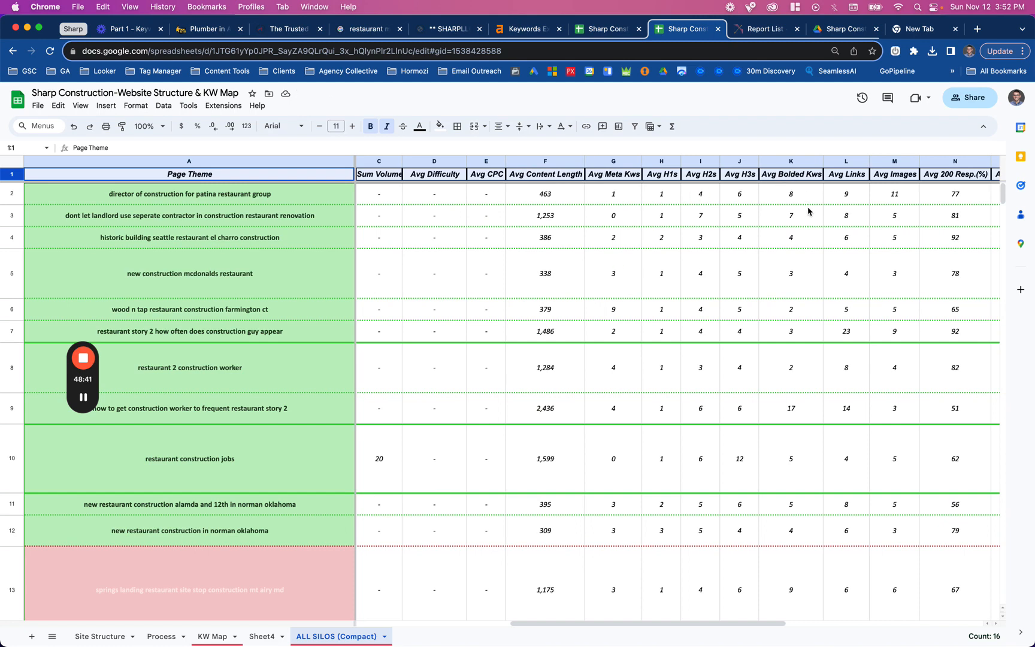
click(618, 167)
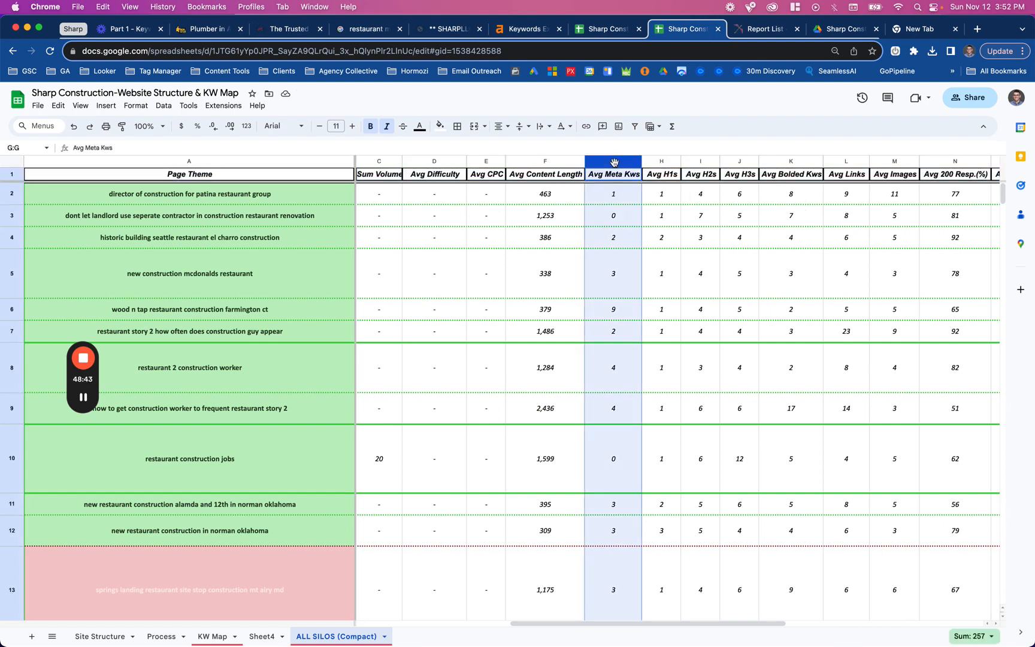
right_click(618, 163)
click(662, 283)
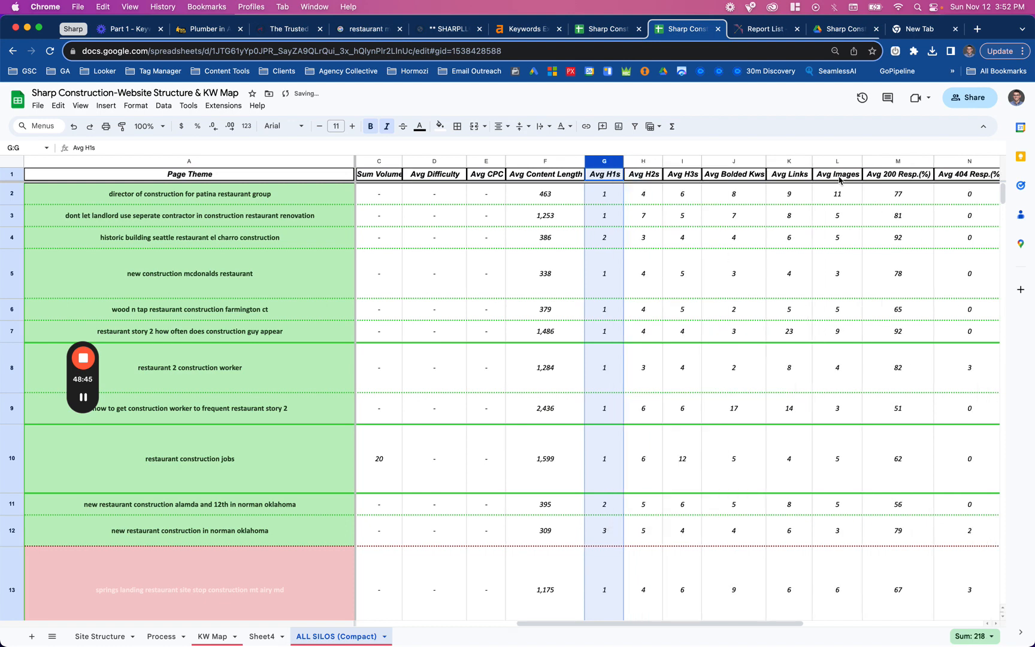
Delete the Avg 200 Resp.(%), Avg 404 Resp.(%) and Avg Other Resp.(%) columns, M to O.
scroll(845, 275, right, 2)
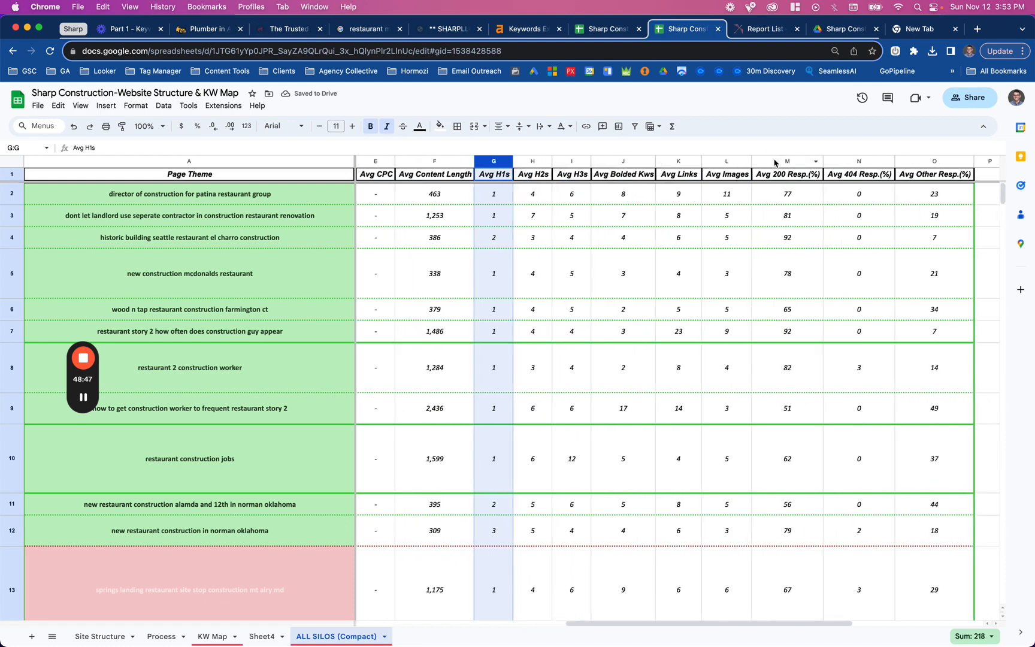
drag(773, 160, 932, 162)
right_click(933, 163)
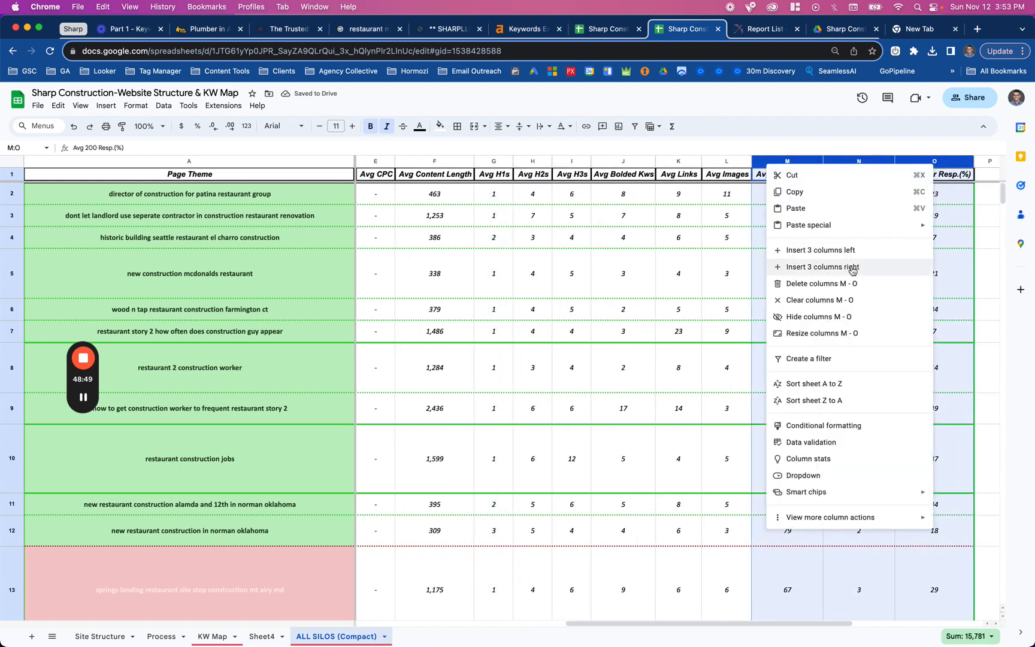
click(842, 284)
scroll(621, 363, left, 3)
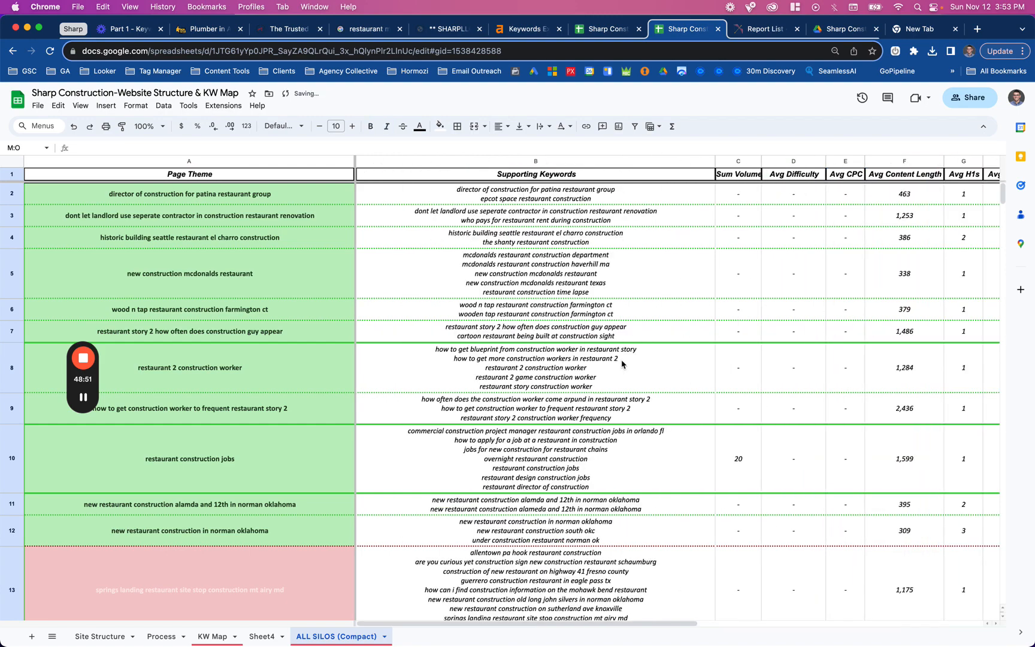
Delete the empty Sheet4 from the spreadsheet.
click(212, 635)
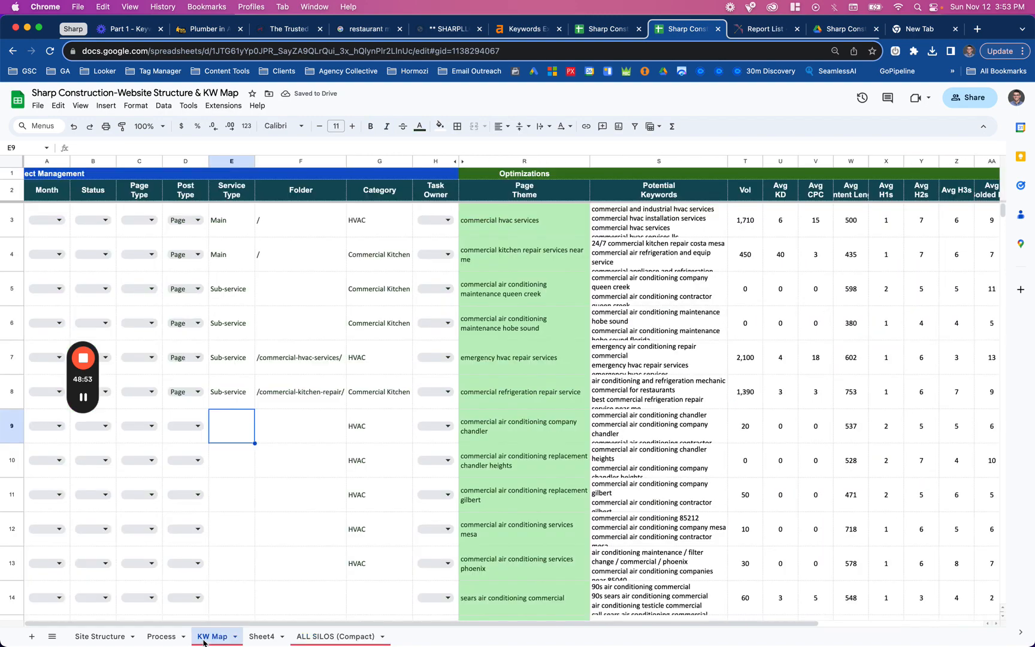
click(264, 637)
right_click(268, 639)
click(258, 457)
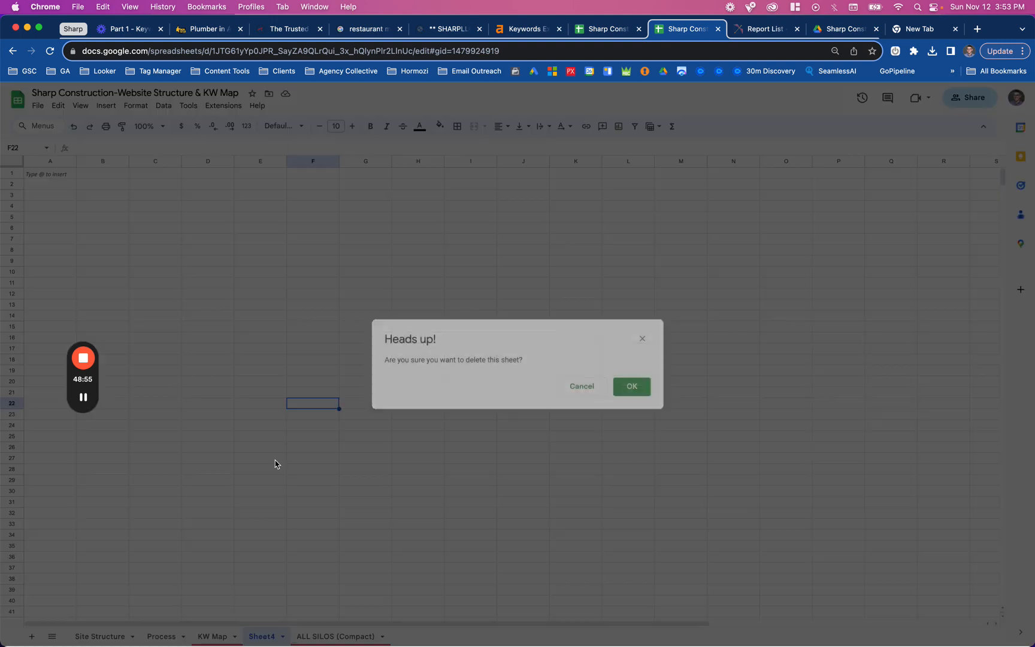
click(631, 388)
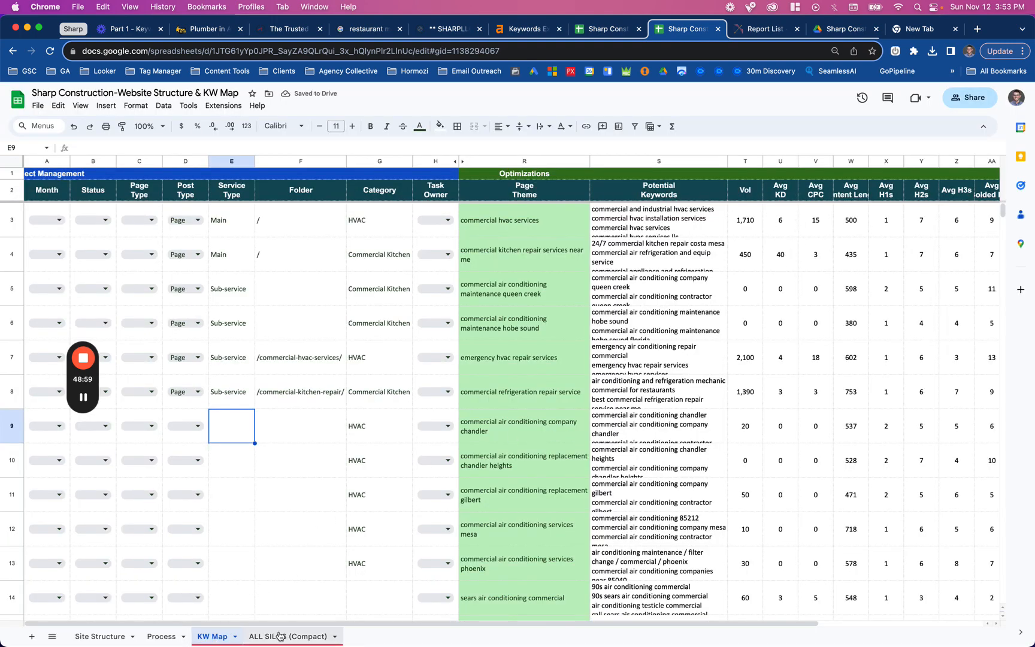
Shorten the content length header in W2 of the KW Map to Avg Length, with each word on its own line.
click(746, 190)
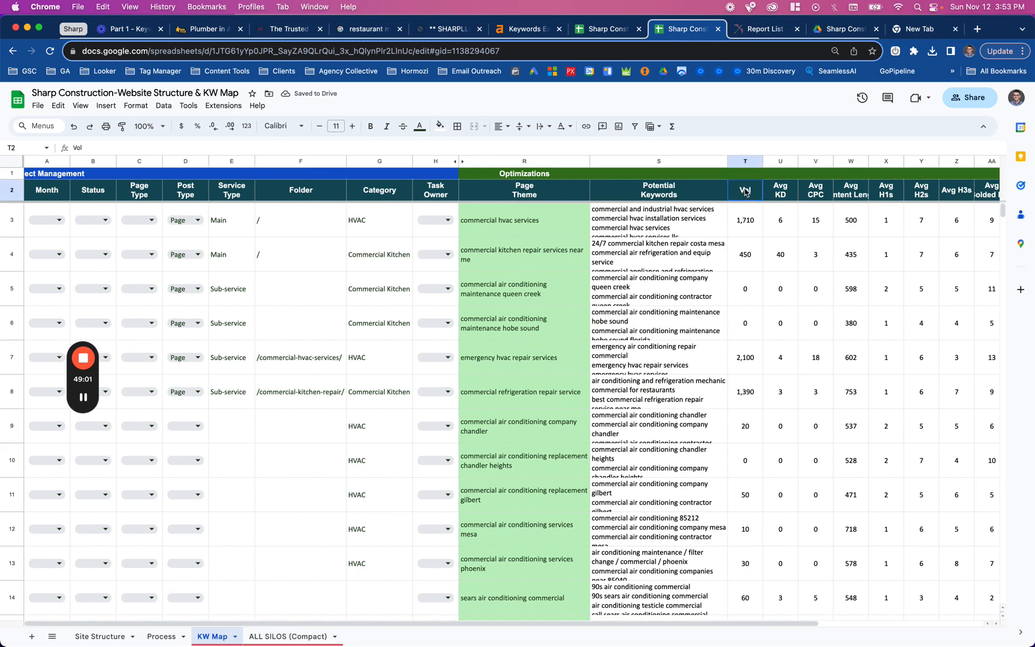
click(794, 193)
click(805, 192)
click(838, 190)
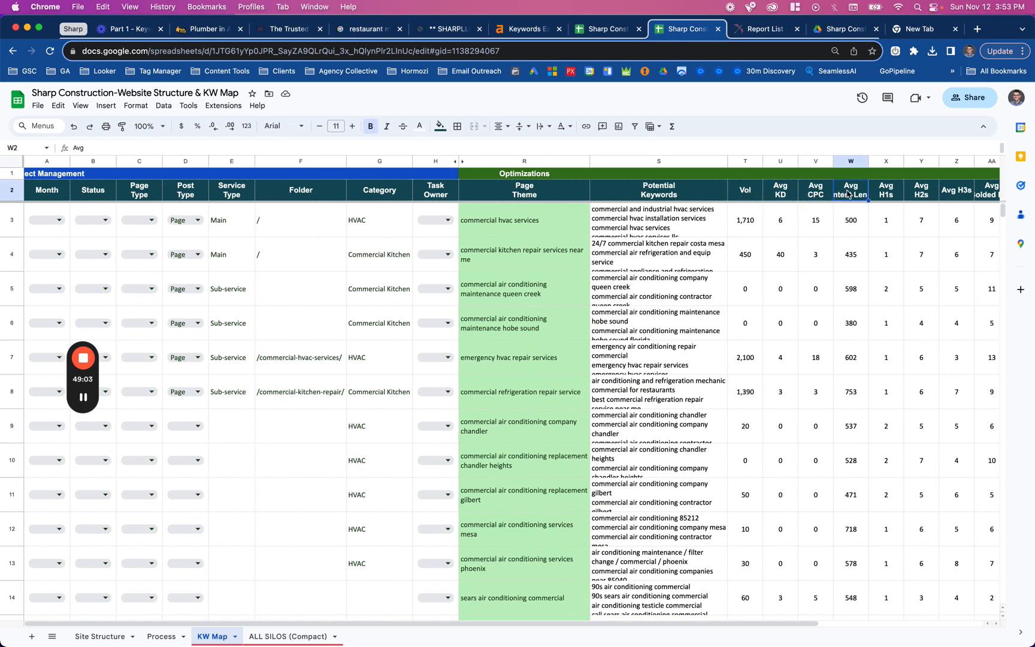
double_click(848, 192)
double_click(837, 195)
key(BackSpace)
key(BackSpace)
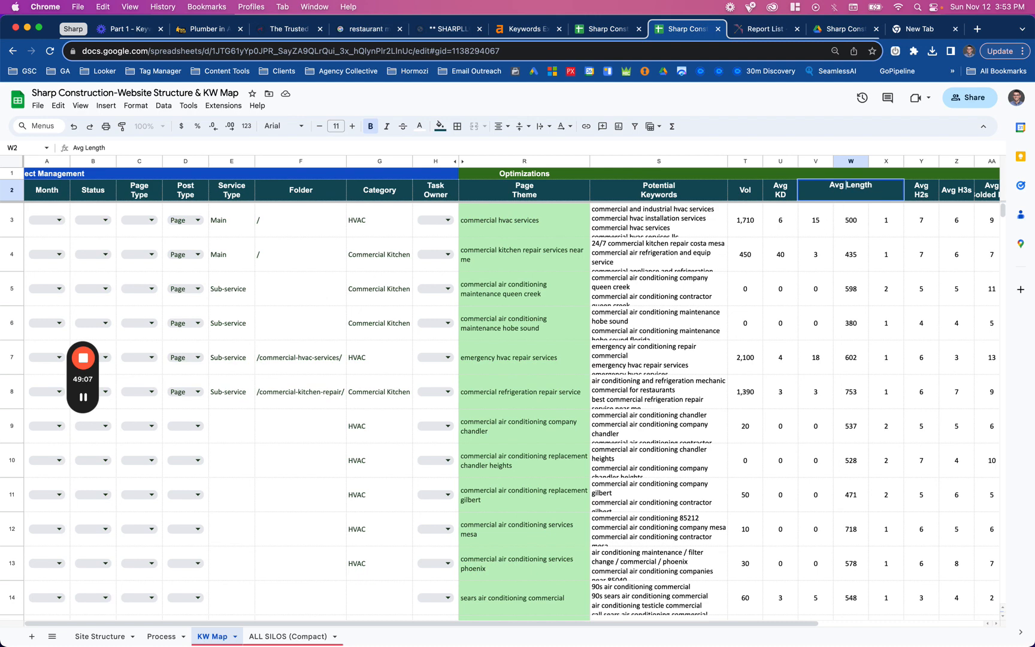
key(alt+Return)
click(849, 228)
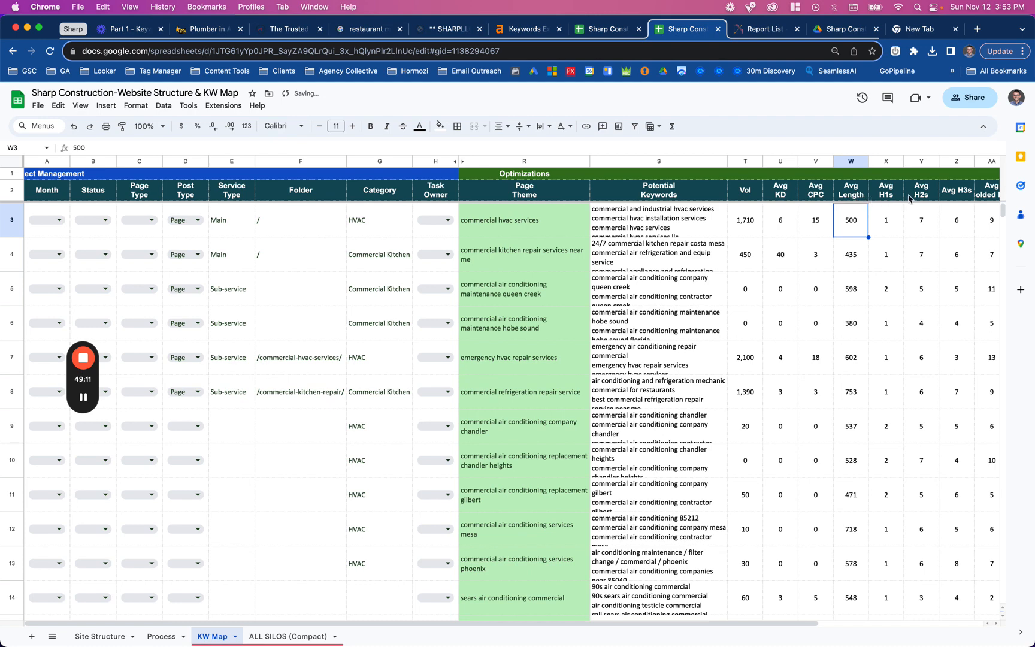
Break the Avg H3s header onto two lines and delete the Avg H3s column from the KW Map.
click(959, 195)
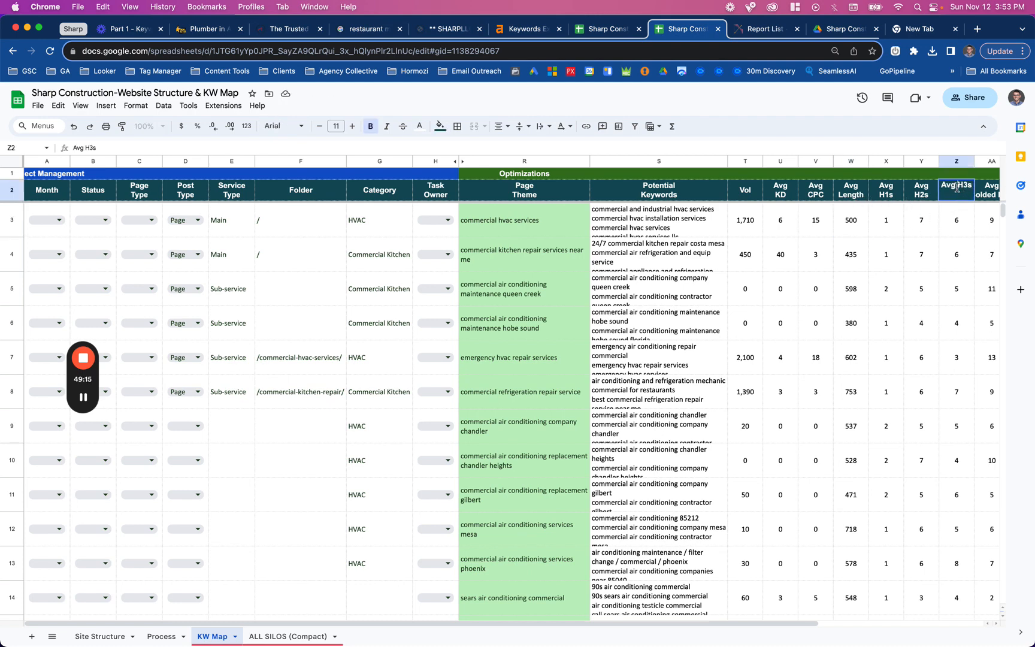
click(956, 228)
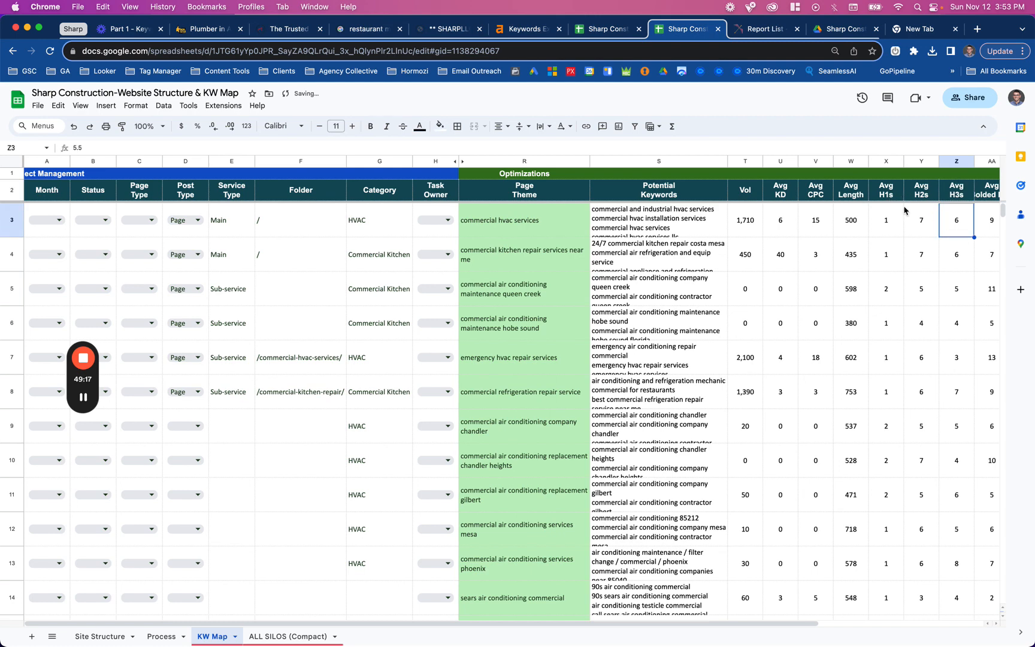
right_click(956, 161)
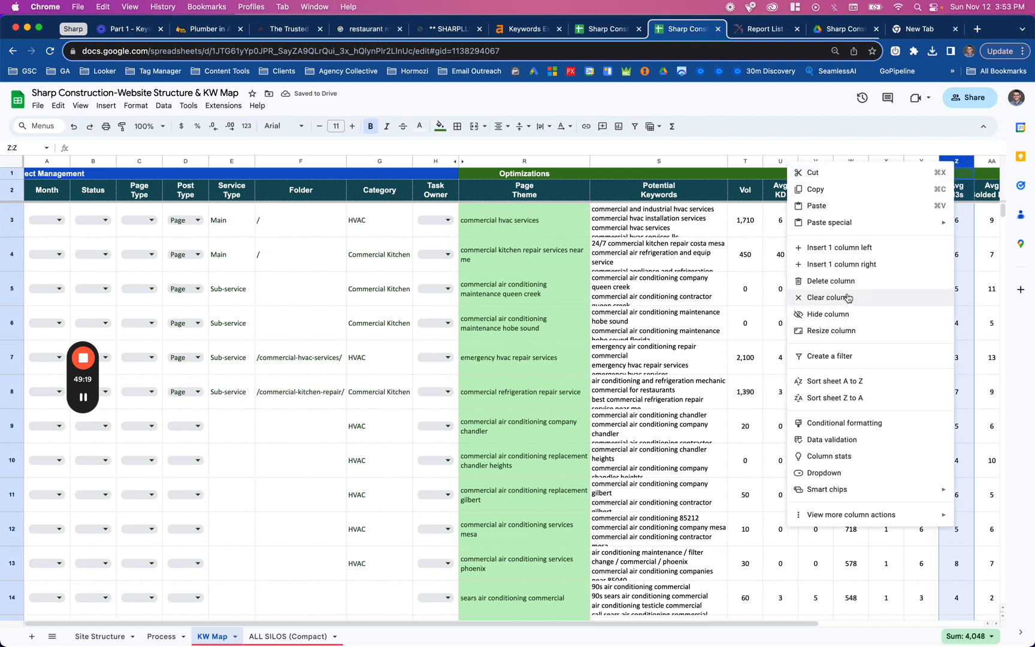
click(844, 282)
Change the KW Map's bolded keywords header in Z2 to Avg Bolded KWs, with a capital W.
scroll(799, 302, right, 3)
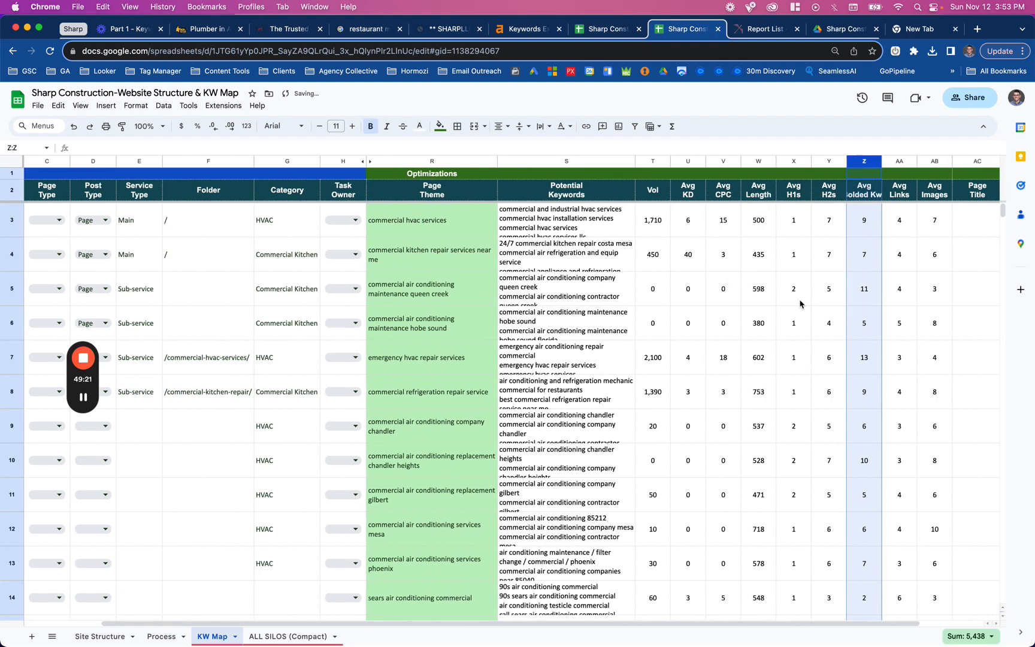
double_click(864, 193)
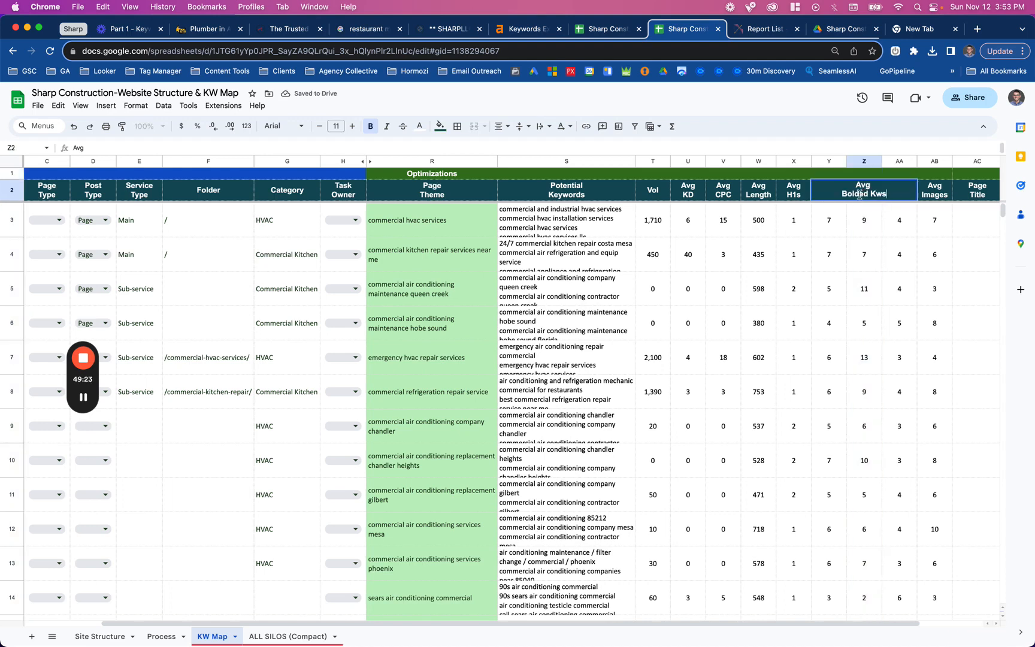
click(882, 195)
key(BackSpace)
text(W)
key(Return)
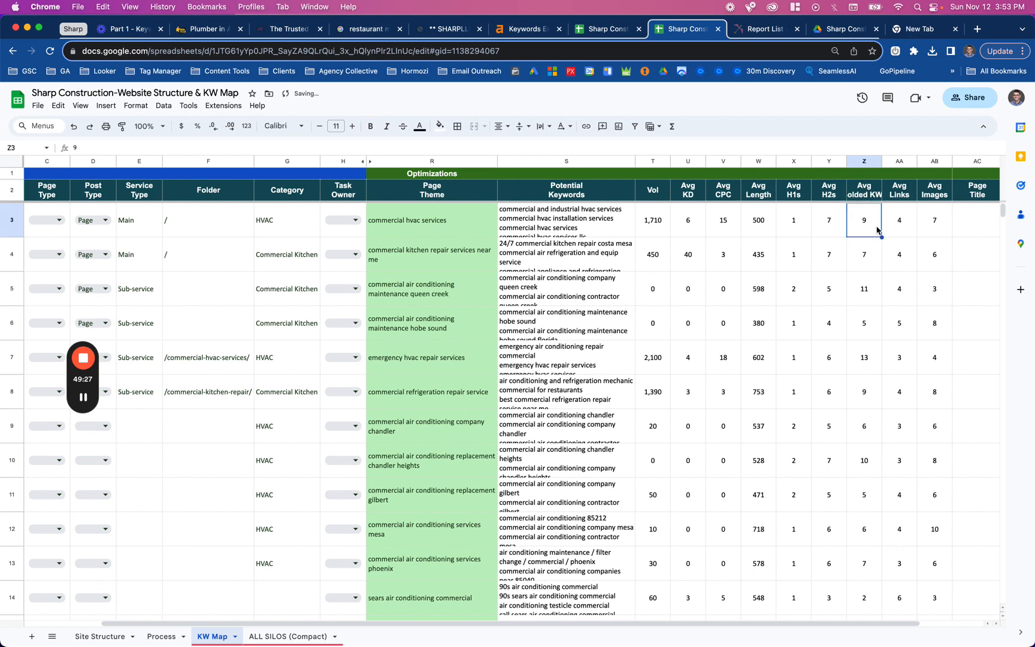
scroll(873, 288, right, 1)
scroll(872, 288, left, 2)
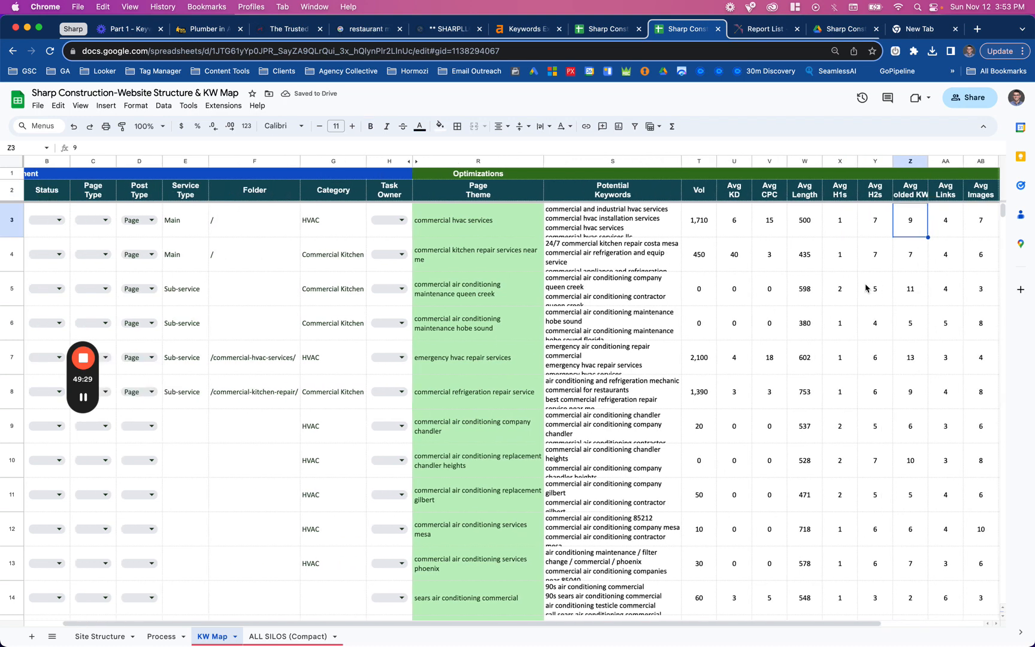
Delete the Avg H3s column from the ALL SILOS (Compact) sheet.
click(267, 635)
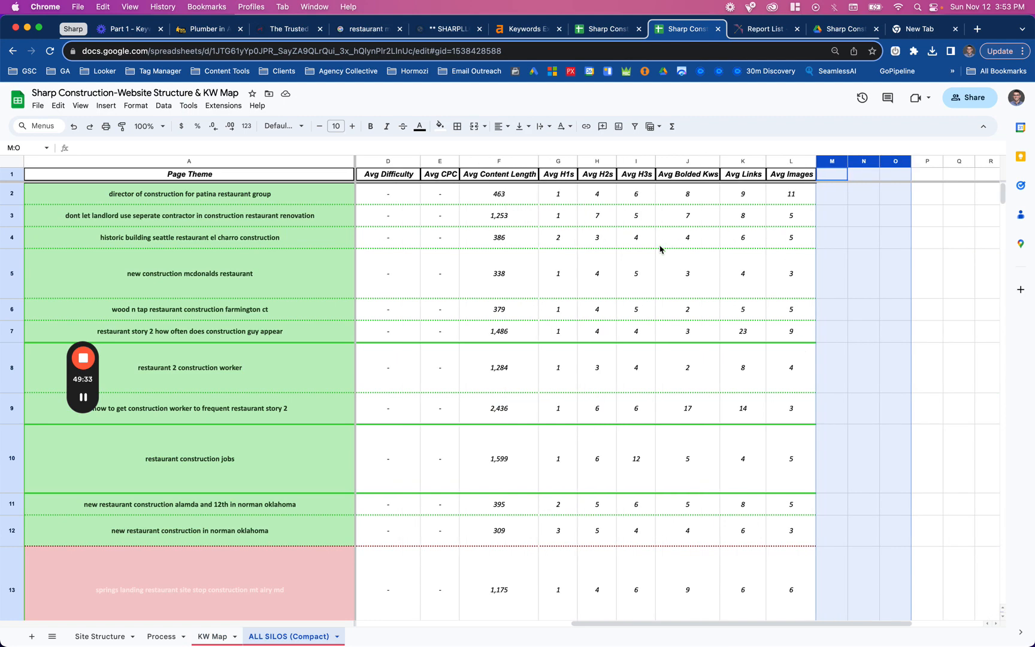
click(652, 228)
right_click(638, 165)
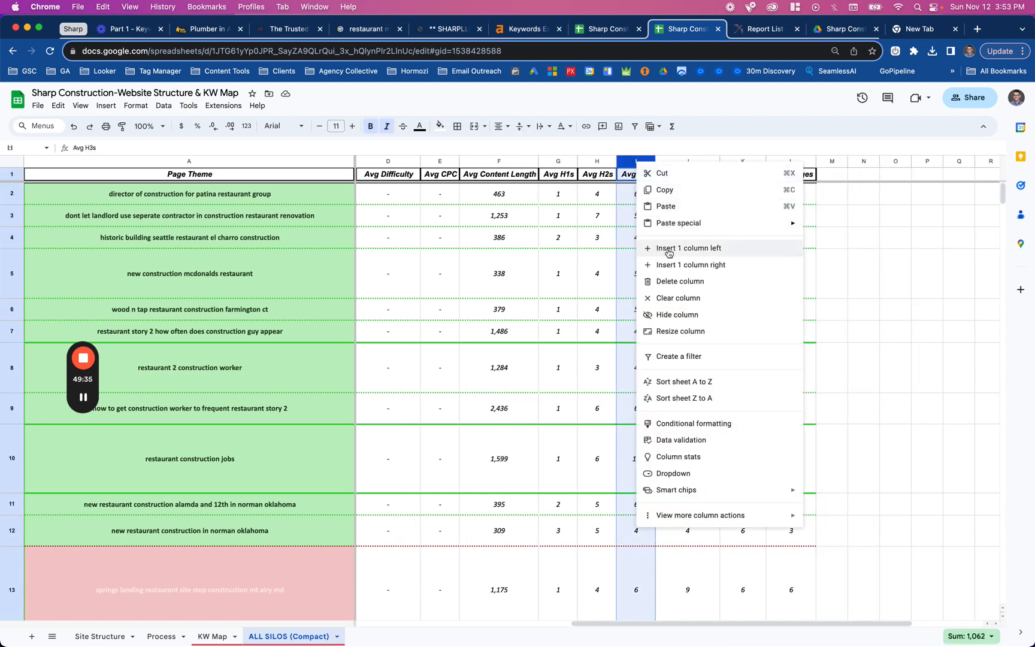
click(664, 281)
Copy all restaurant construction keyword rows below the header, A2:K160, from the ALL SILOS (Compact) sheet.
scroll(605, 299, left, 7)
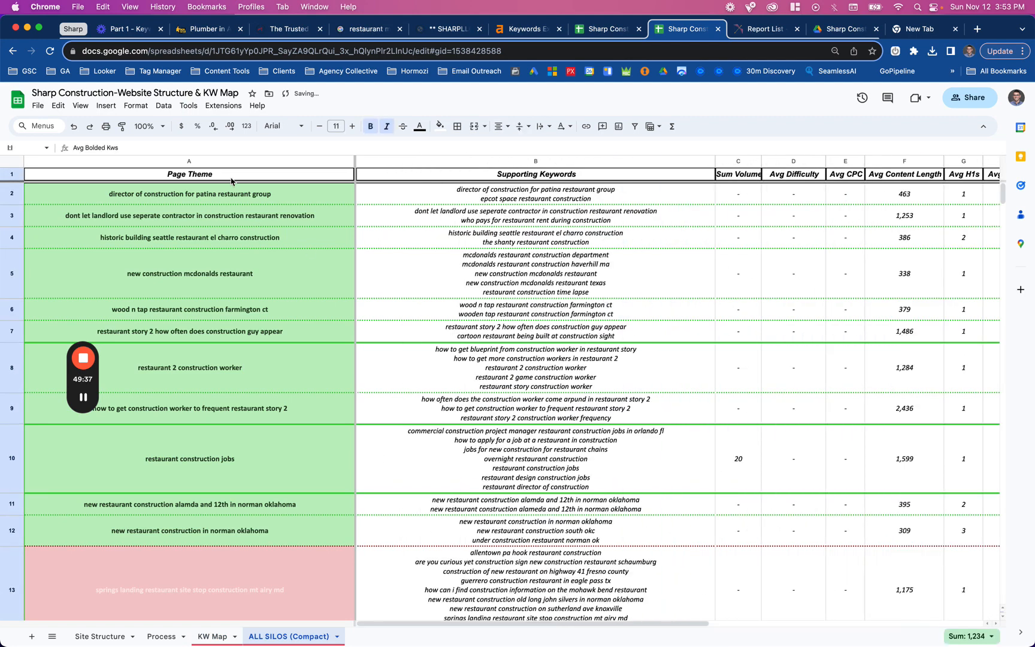
click(215, 159)
drag(363, 155, 698, 165)
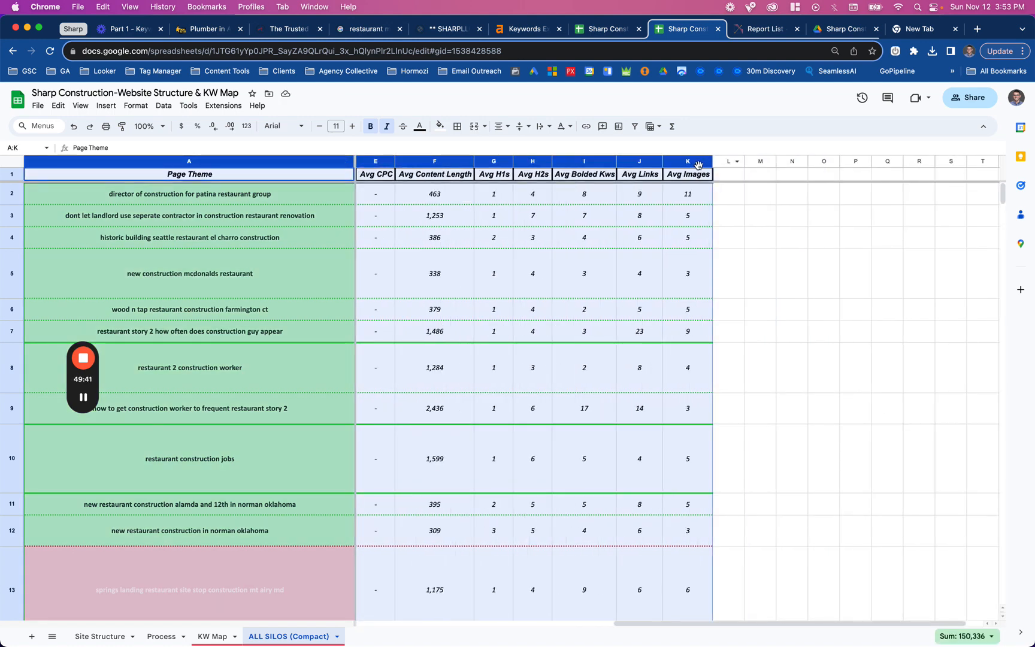
click(393, 263)
drag(291, 207, 976, 205)
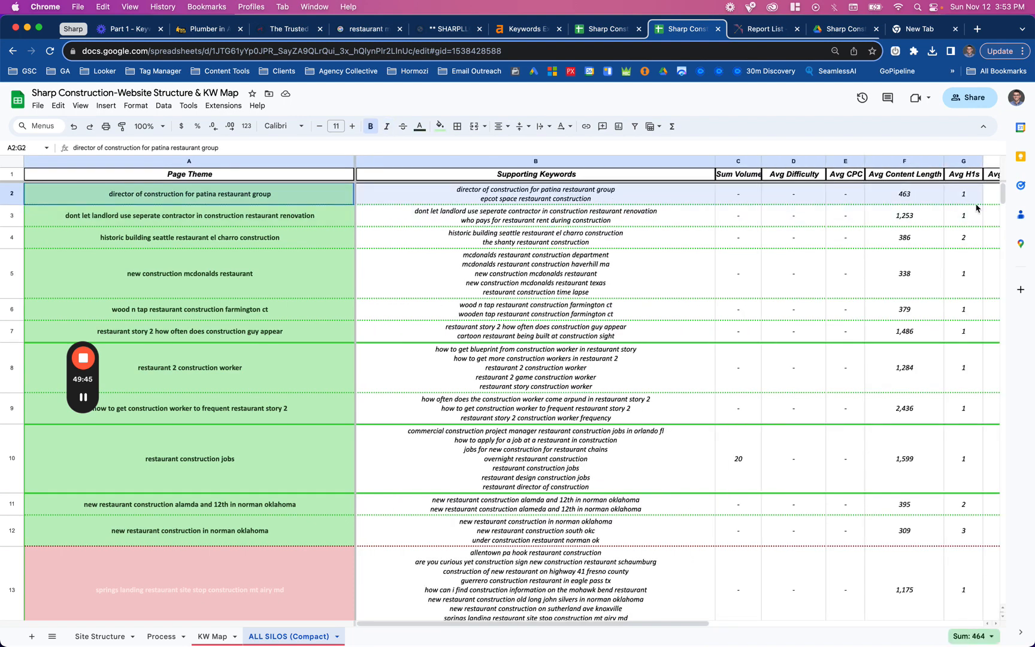
click(329, 197)
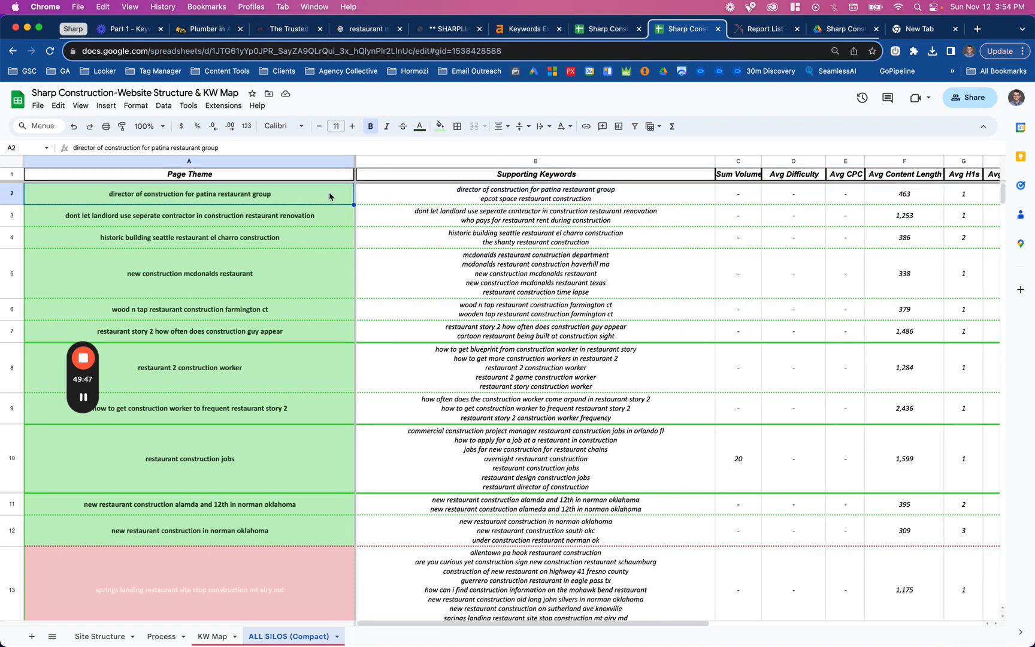
key(super+shift+Right)
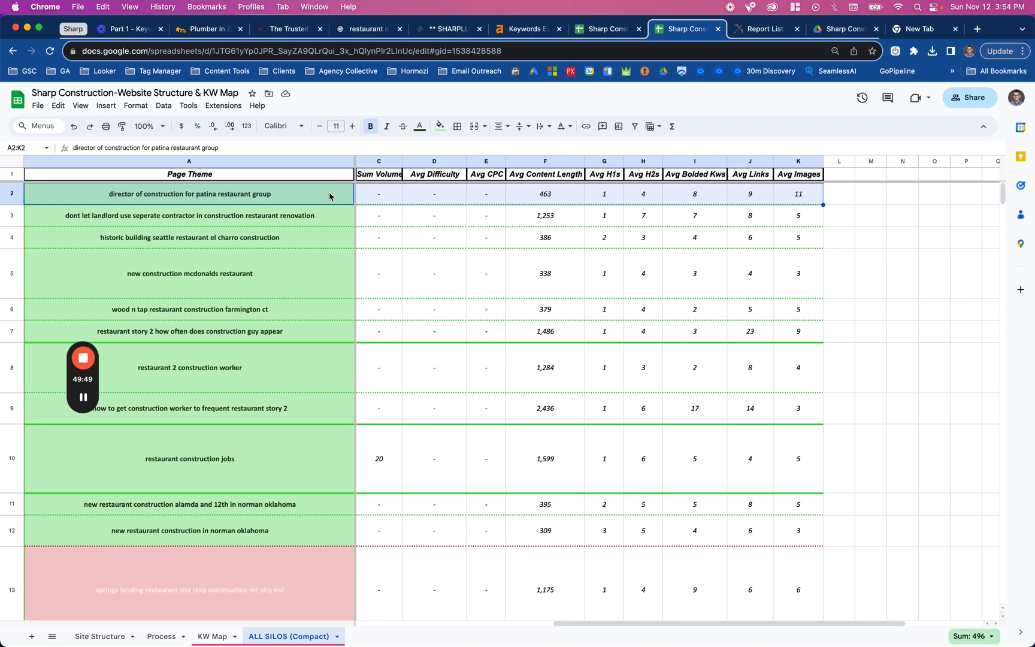
key(super+shift+Down)
key(super+c)
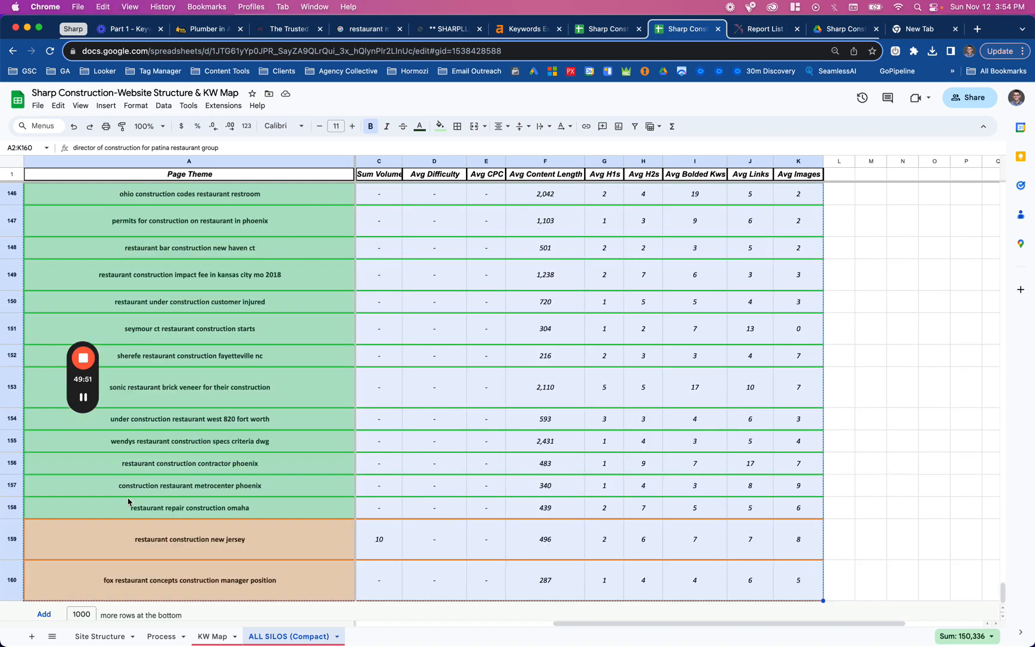
Insert one empty row below row 686, the last row of the KW Map.
click(212, 635)
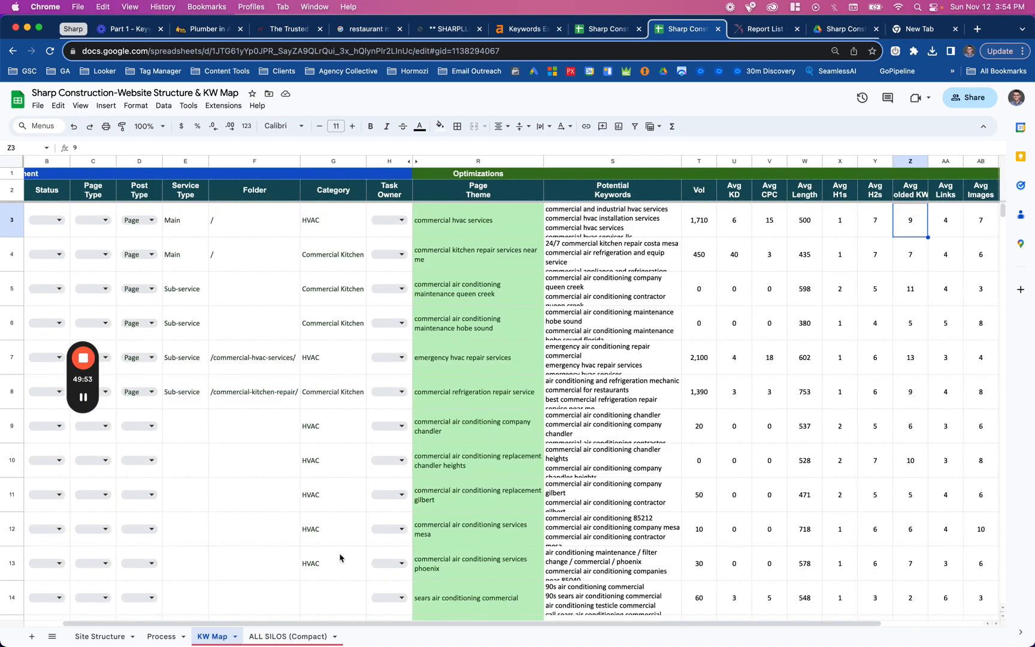
click(264, 612)
key(super+Down)
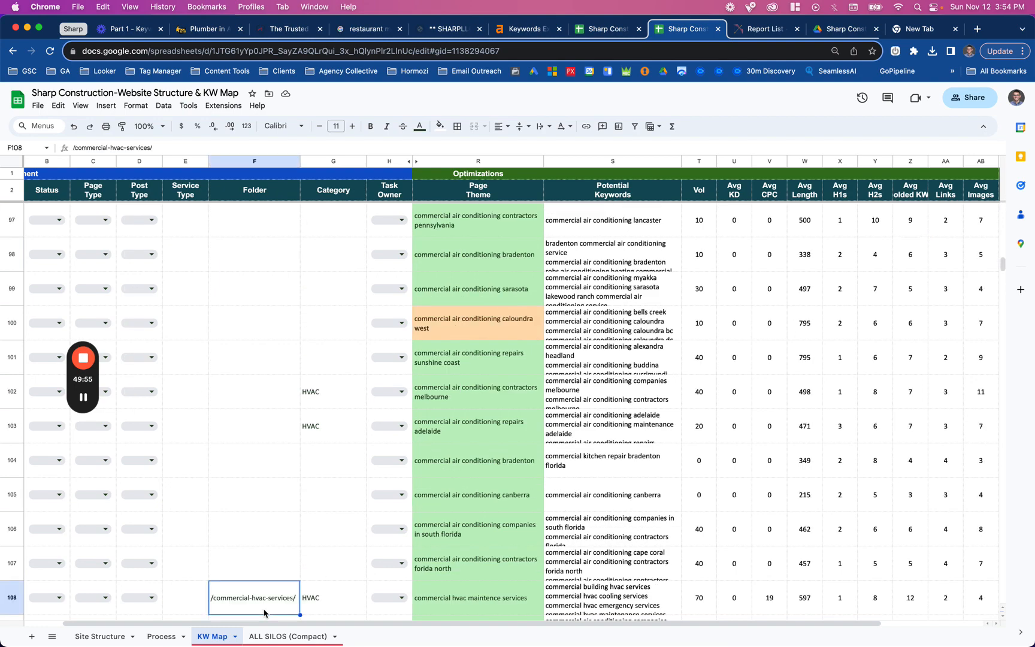
scroll(264, 613, down, 5)
scroll(264, 612, left, 1)
click(270, 602)
click(241, 604)
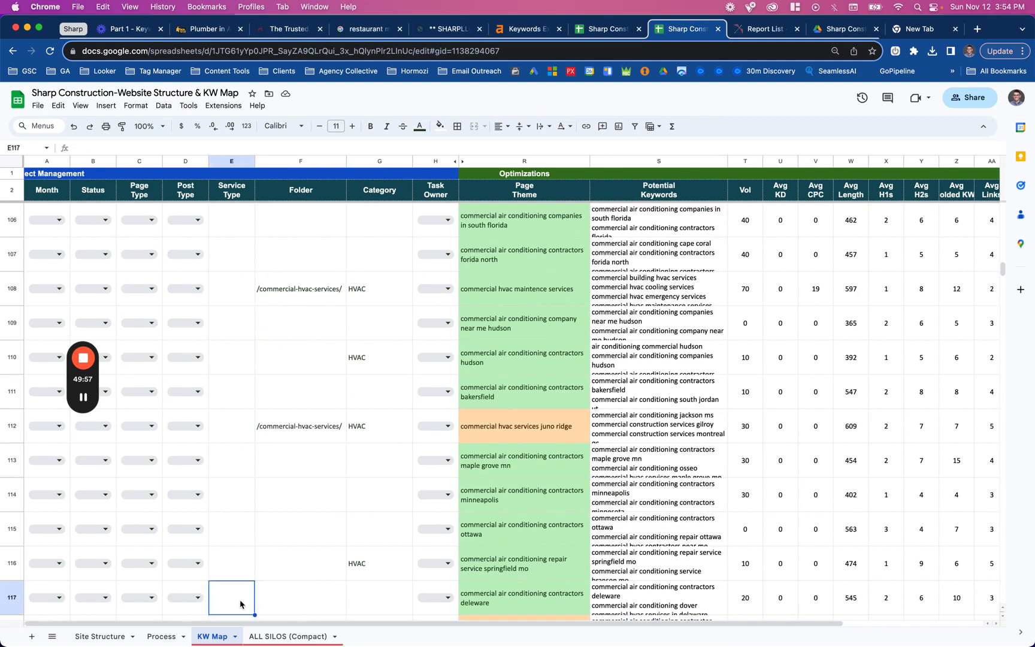
key(super+Down)
click(12, 563)
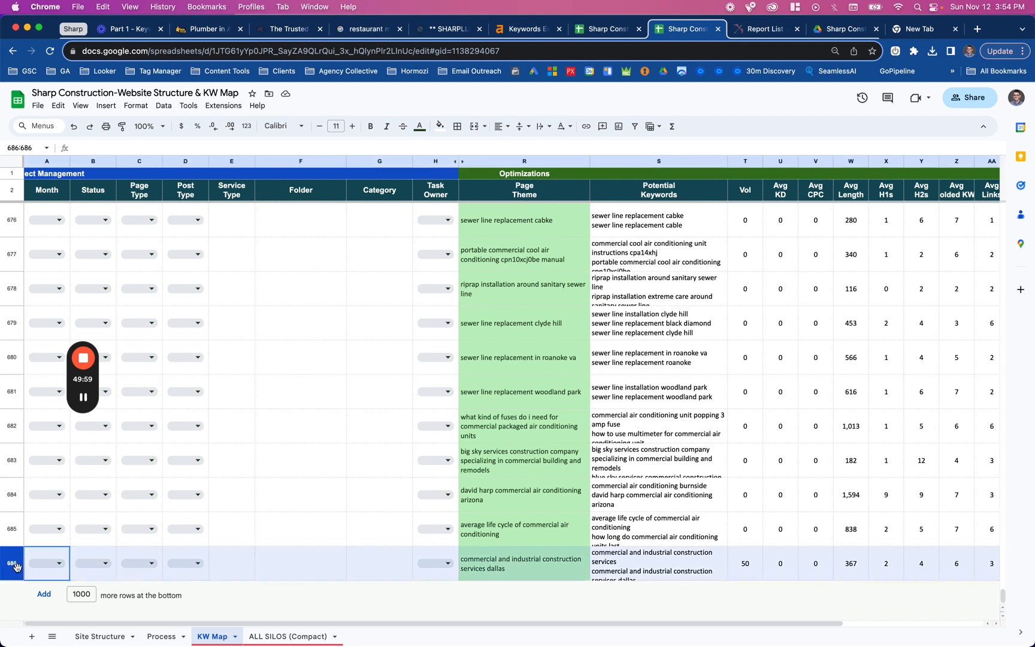
right_click(14, 566)
click(51, 397)
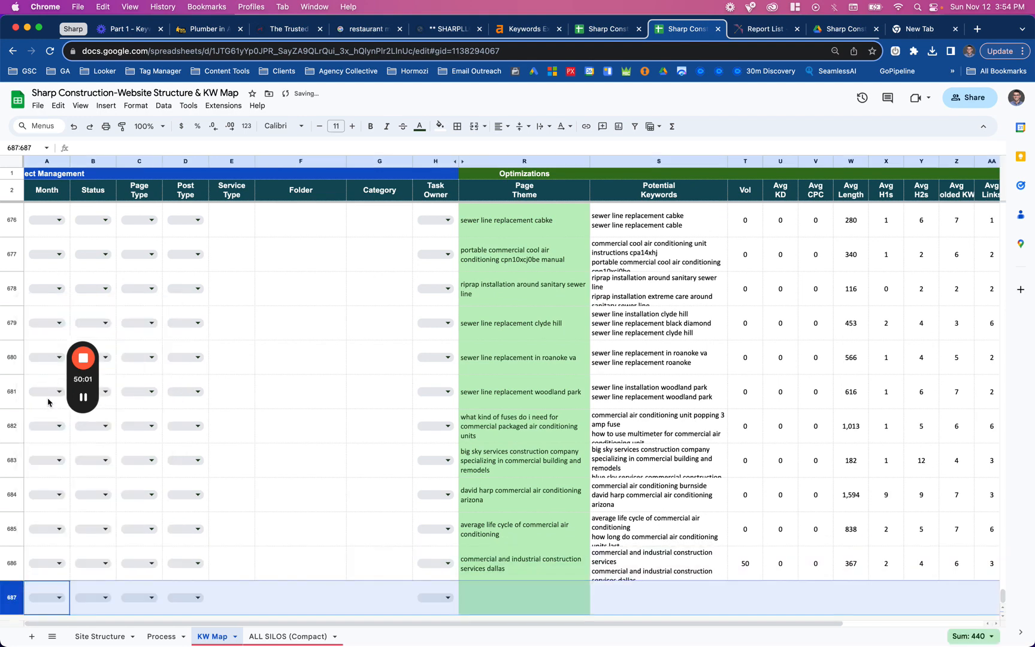
Paste the copied keyword rows into the KW Map from R687 and replace their green borders with plain thin borders on all cells.
click(517, 603)
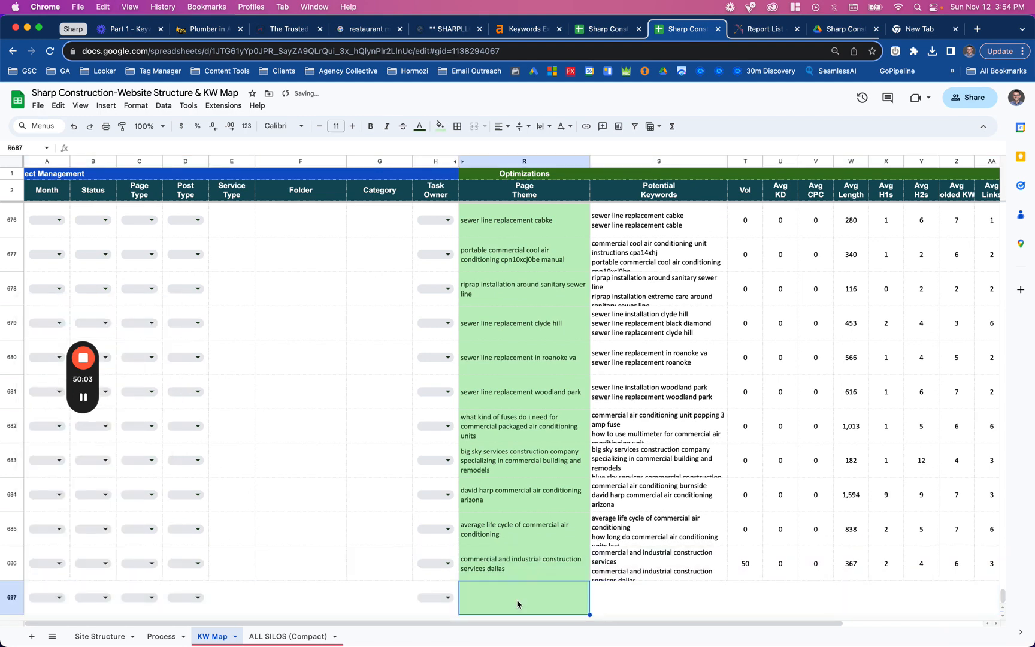
key(cmd+v)
scroll(518, 603, down, 5)
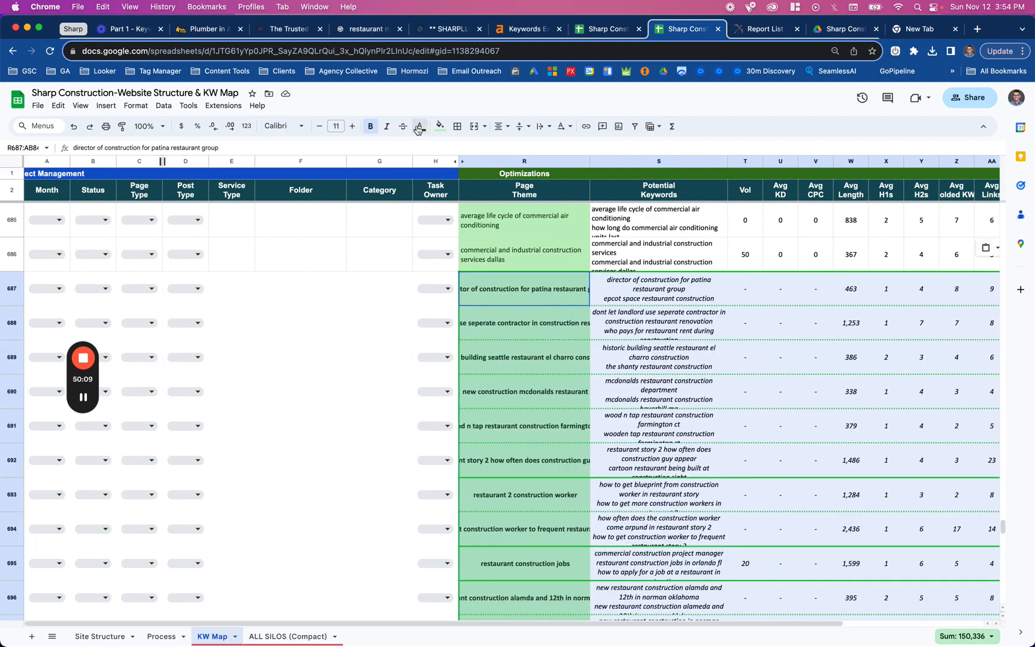
click(457, 126)
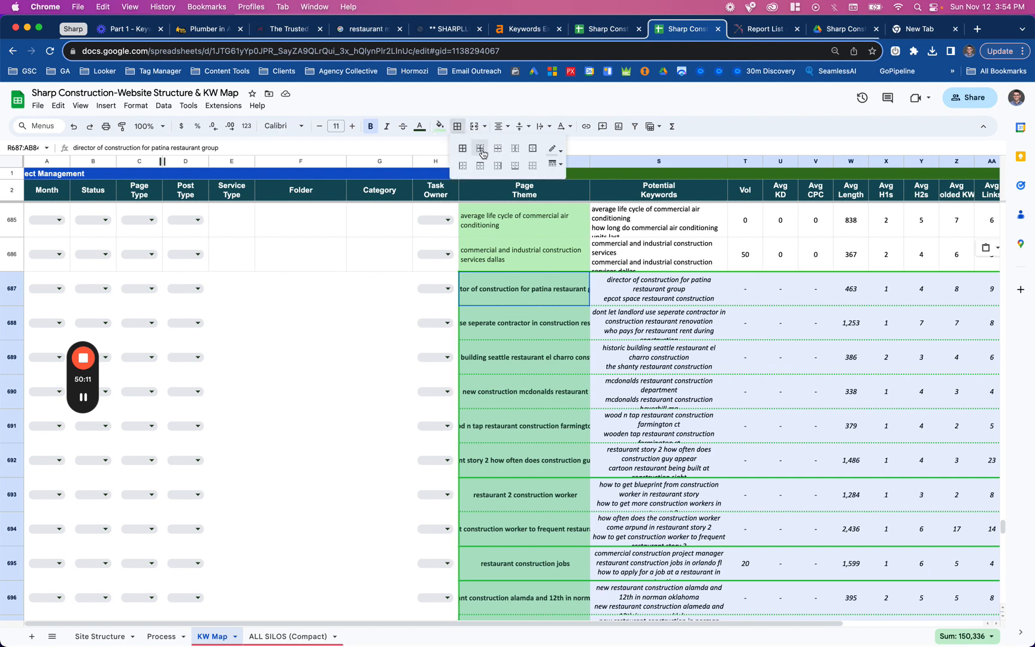
click(533, 166)
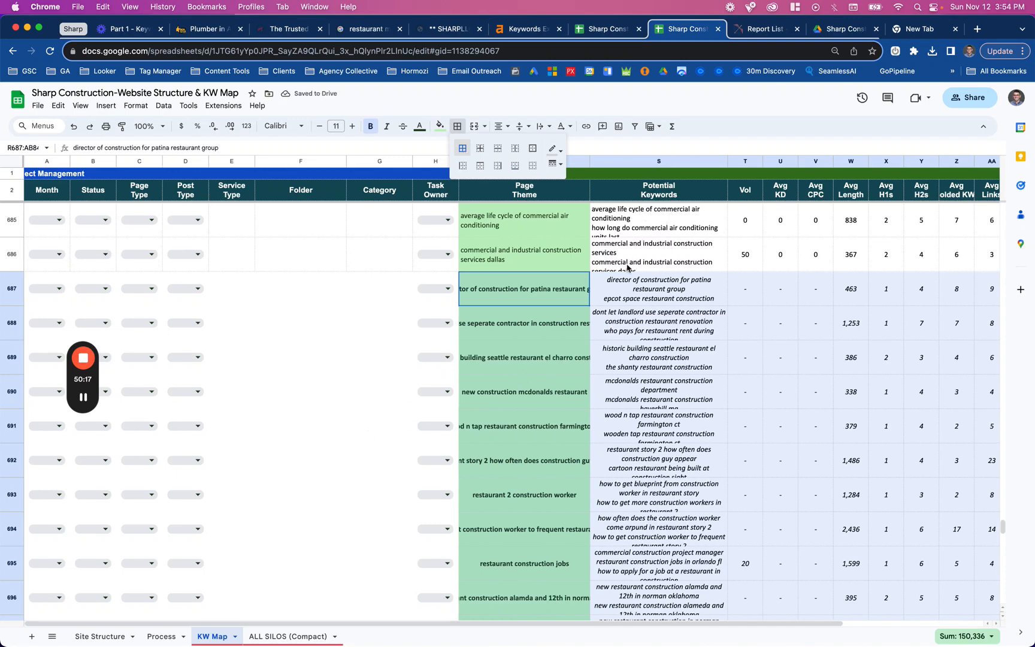
Left-align the Potential Keywords cells of the pasted rows, S687:S845.
click(623, 292)
key(super+shift+Down)
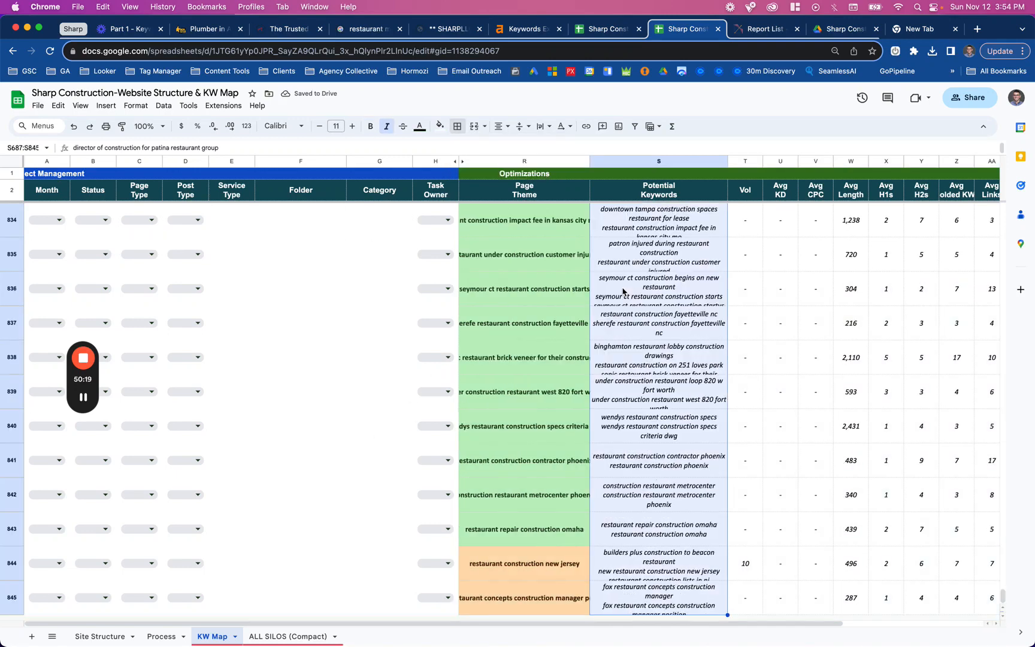
click(499, 126)
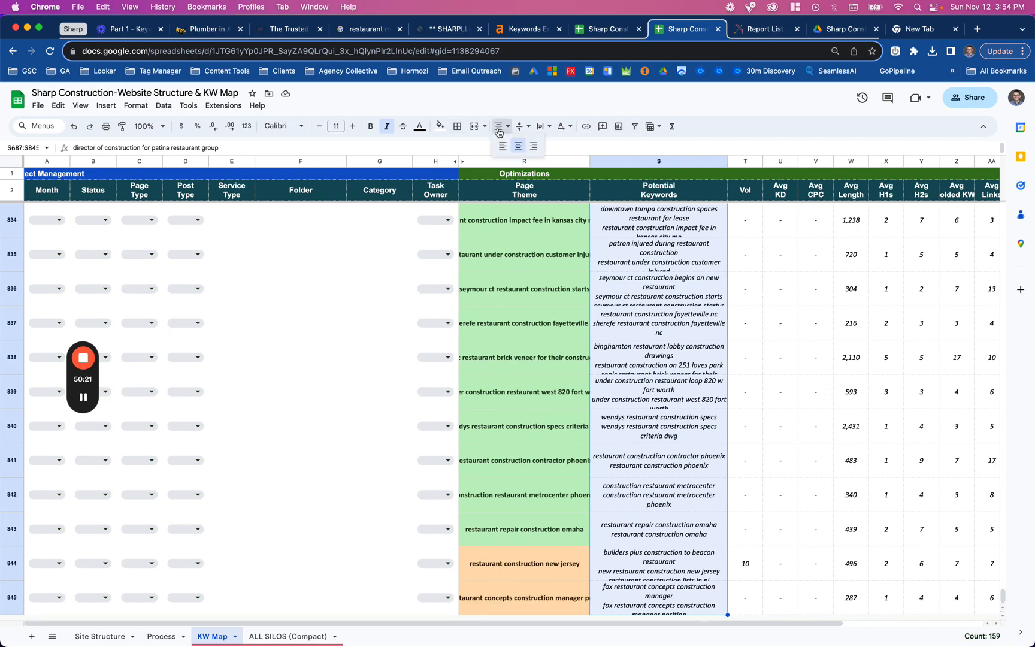
click(501, 144)
Look through the pasted restaurant construction rows and compare them with the existing rows above row 687.
scroll(356, 285, up, 2)
scroll(355, 285, up, 10)
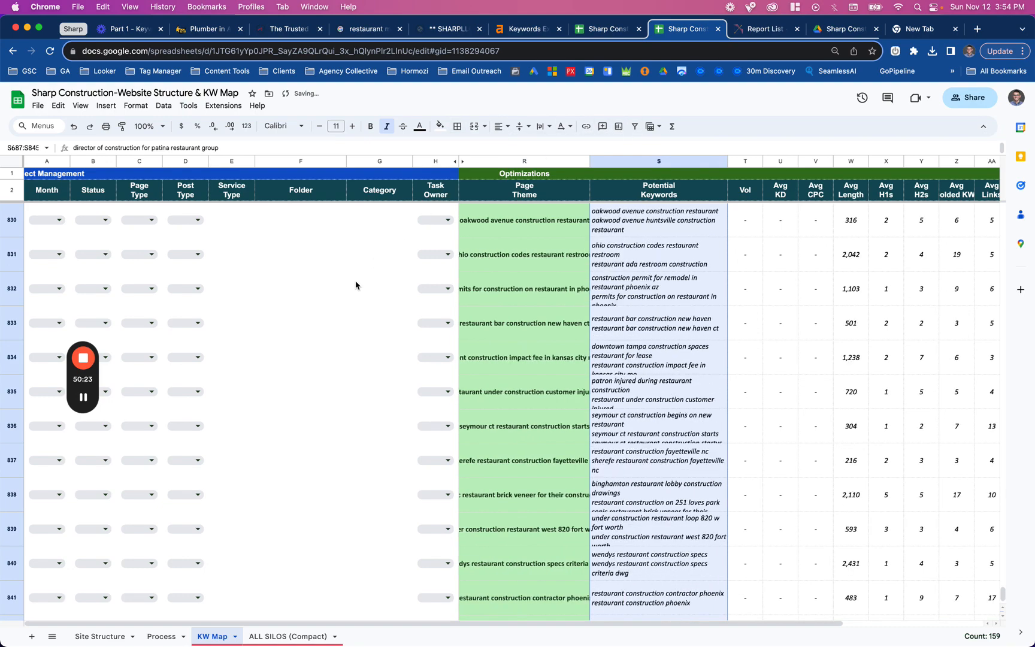
scroll(355, 285, up, 15)
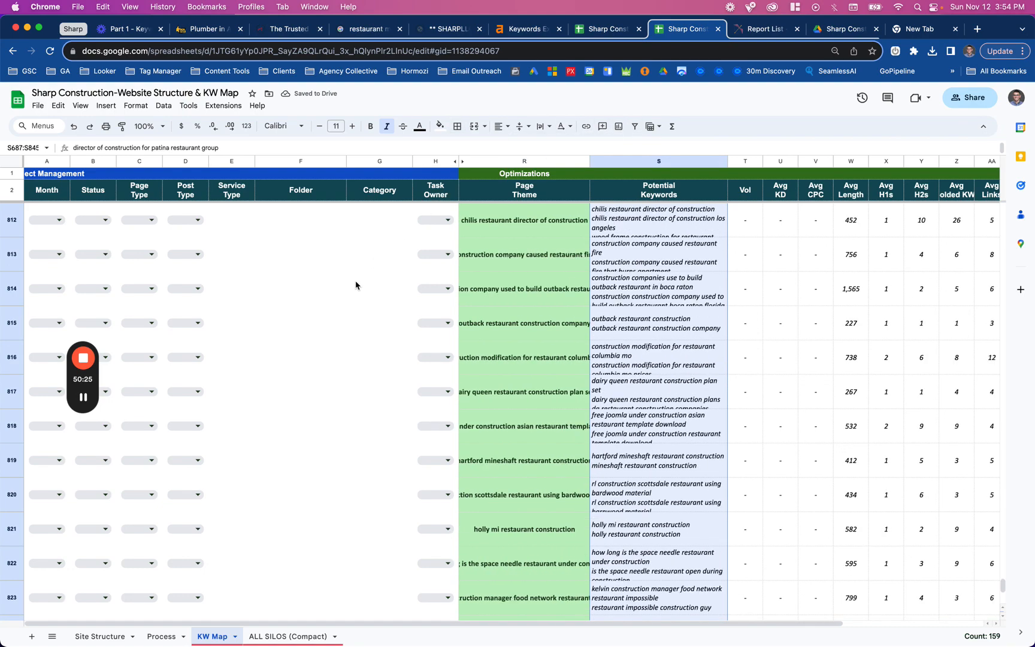
scroll(355, 285, up, 20)
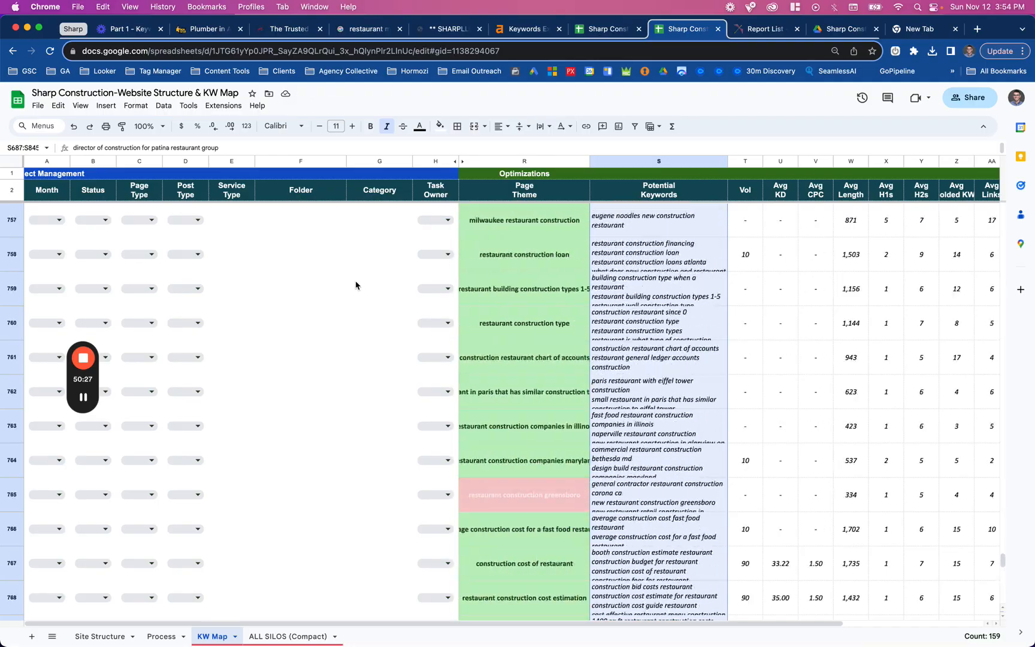
scroll(355, 285, up, 20)
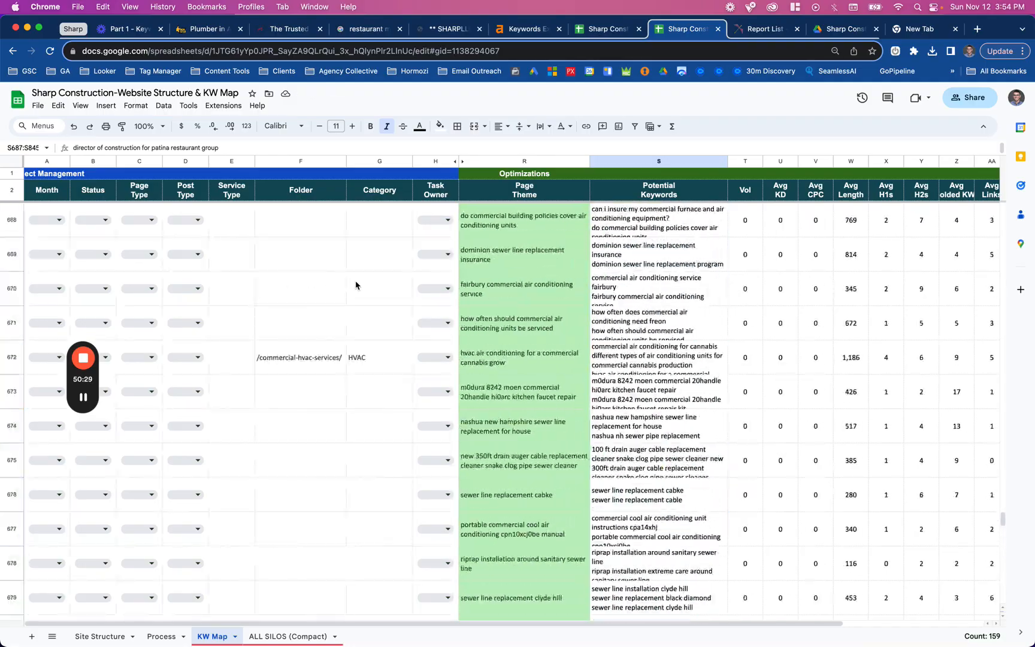
scroll(356, 285, down, 14)
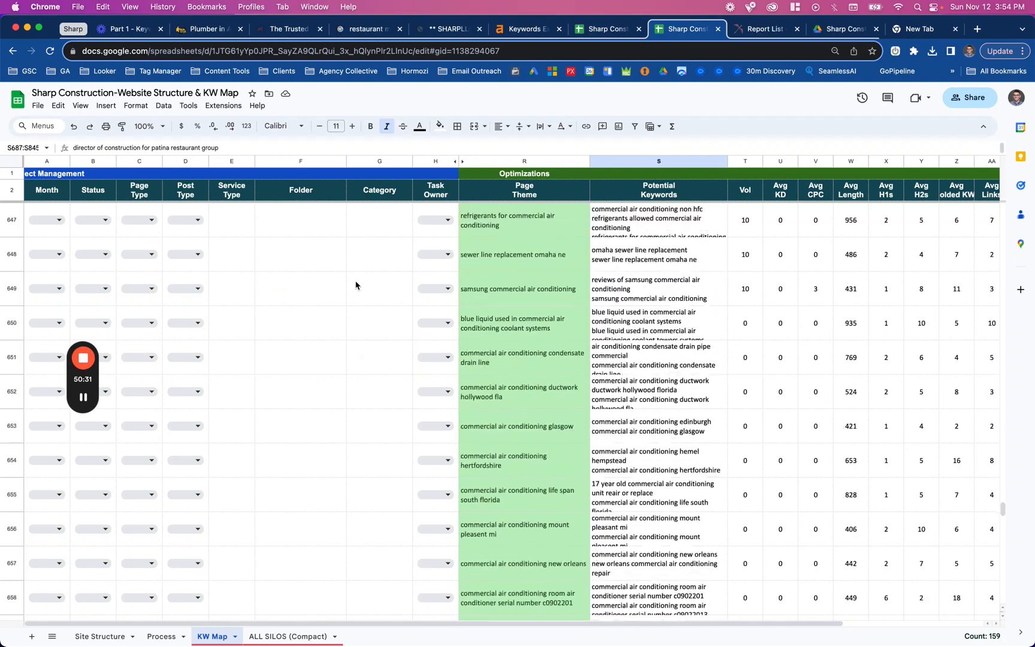
scroll(355, 285, down, 15)
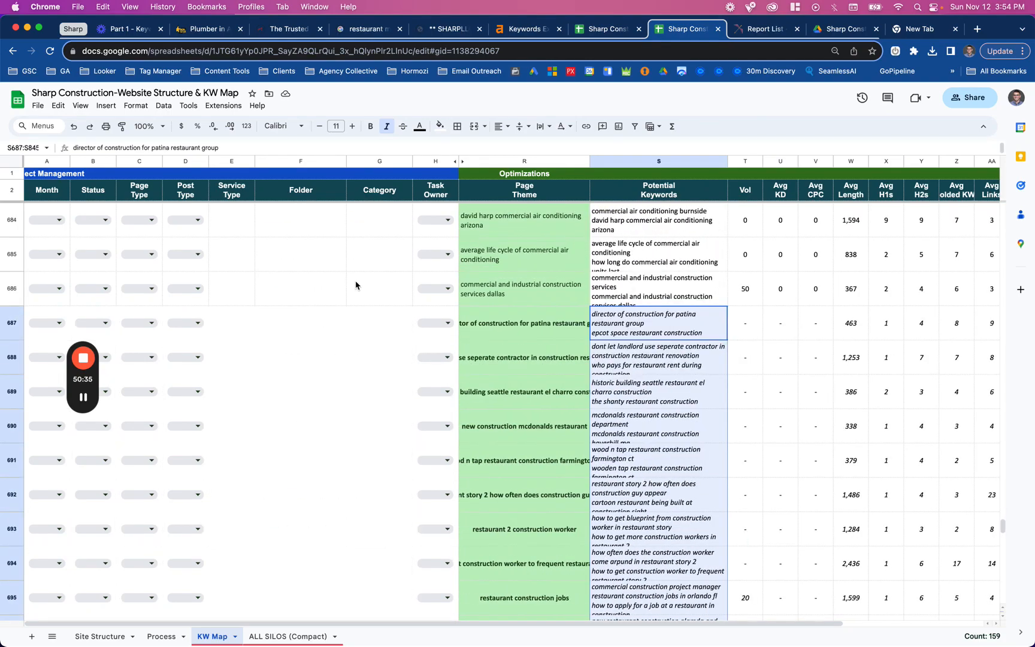
scroll(355, 285, down, 3)
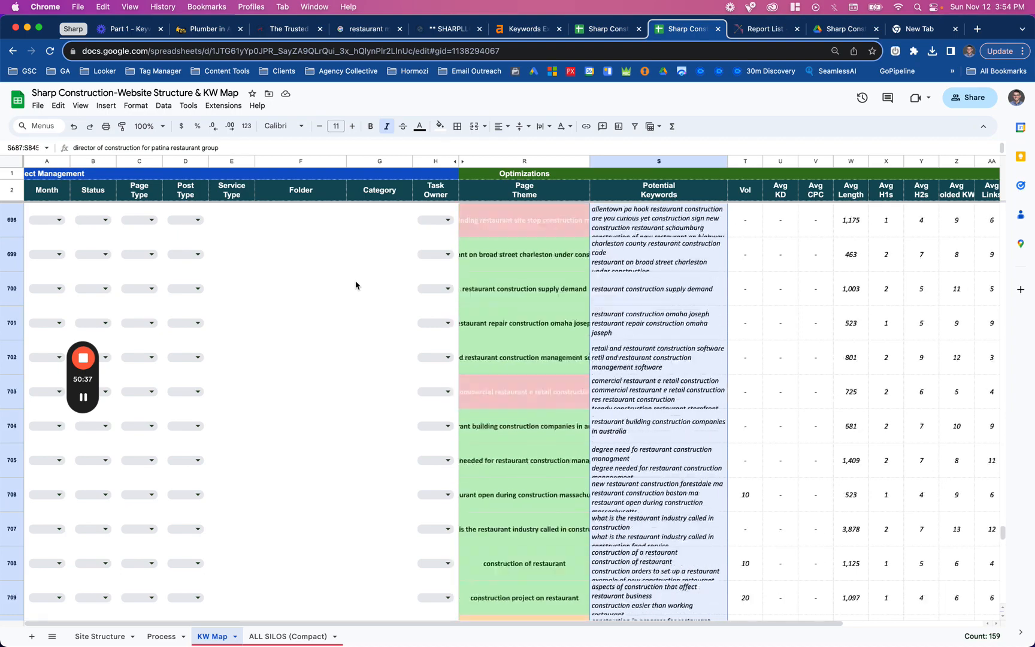
scroll(355, 285, up, 5)
scroll(355, 285, down, 4)
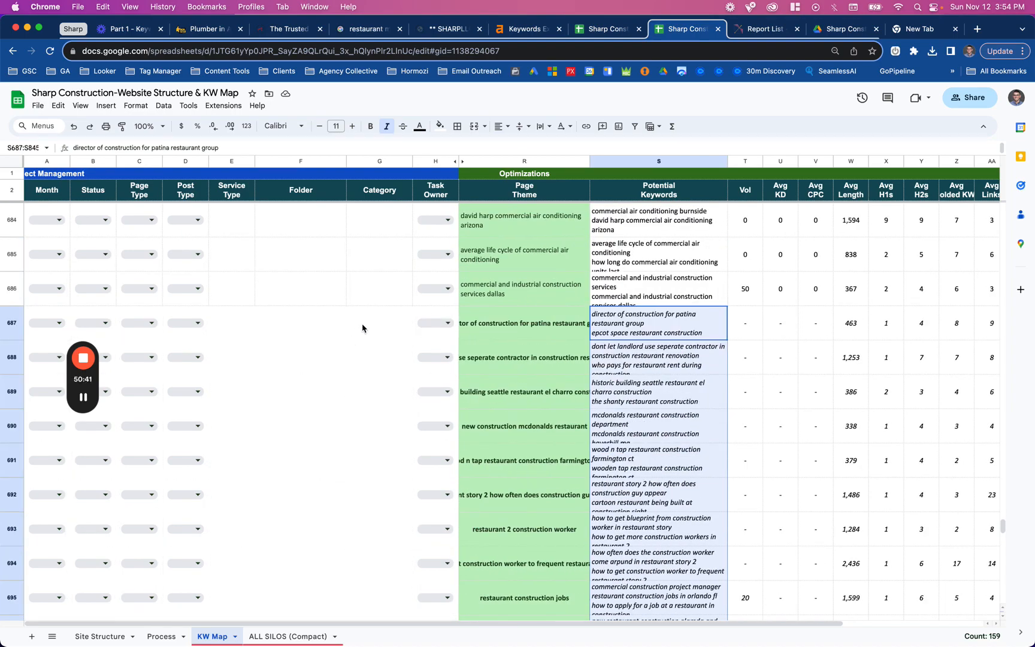
Enter Restaurant Construction as the category in G687 and copy it down to the last pasted row, 845.
click(362, 328)
text(Res)
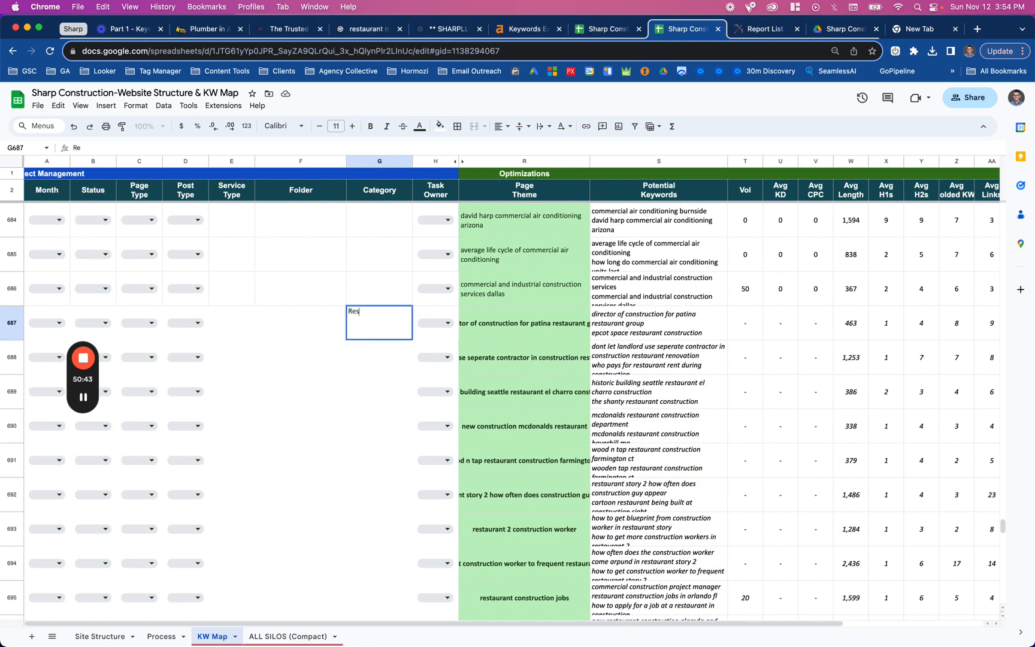
text(taurant Construction)
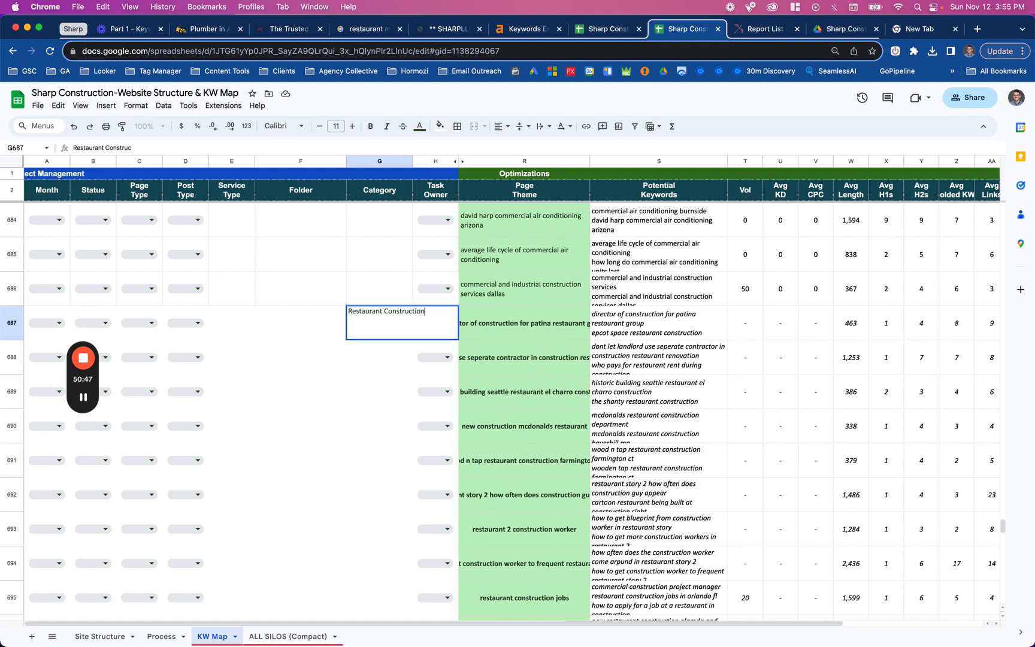
key(Return)
click(372, 325)
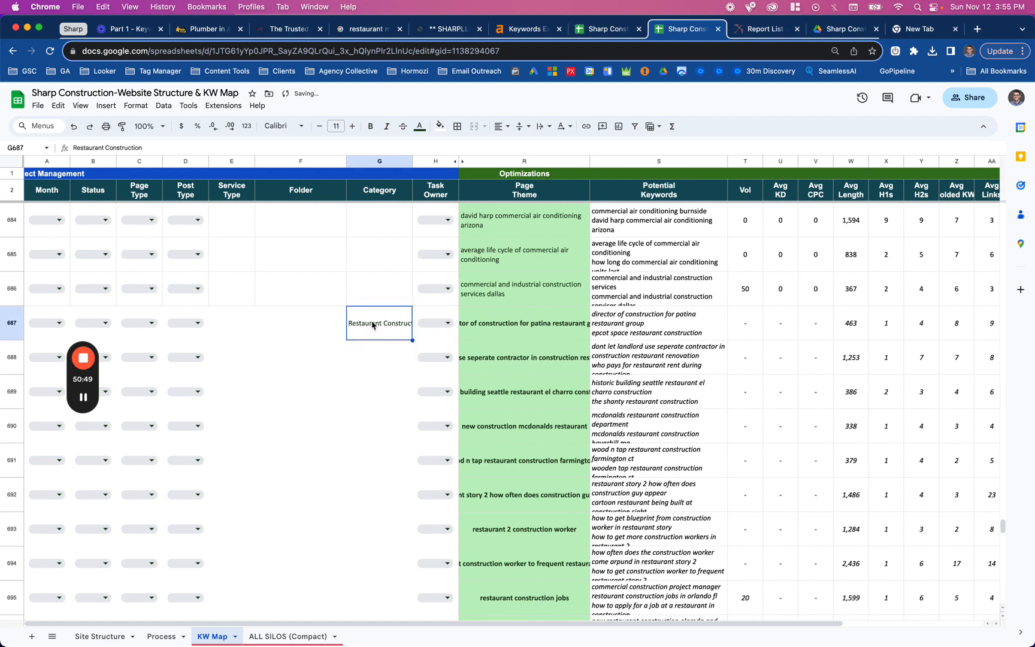
key(ctrl+c)
key(ctrl+shift+Down)
key(ctrl+v)
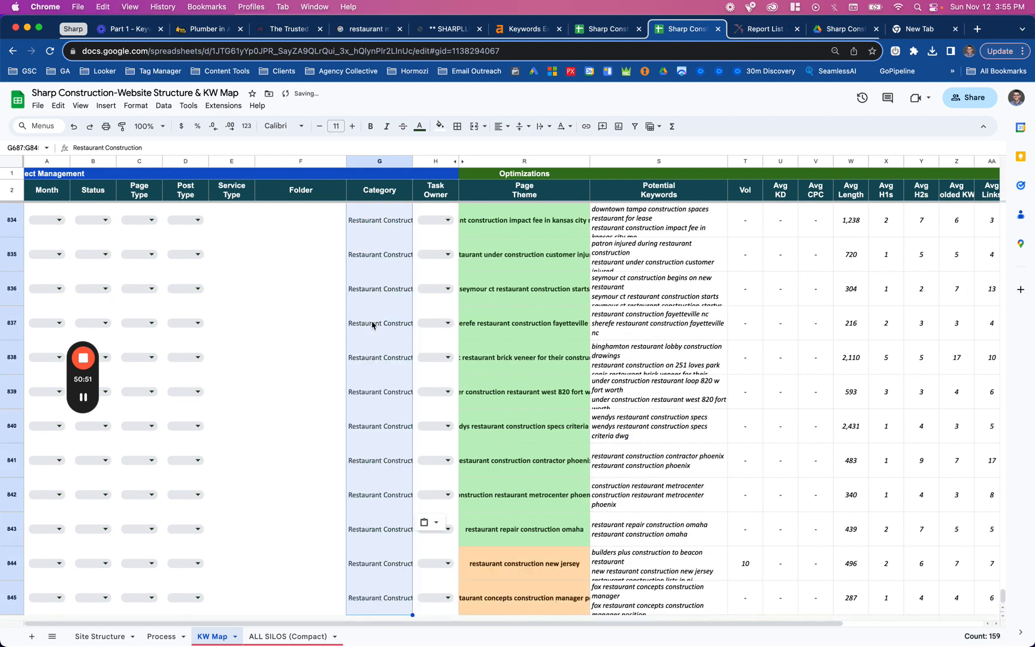
Left-align the Page Theme cells of the pasted rows, R687:R845, and remove their bold formatting.
click(369, 330)
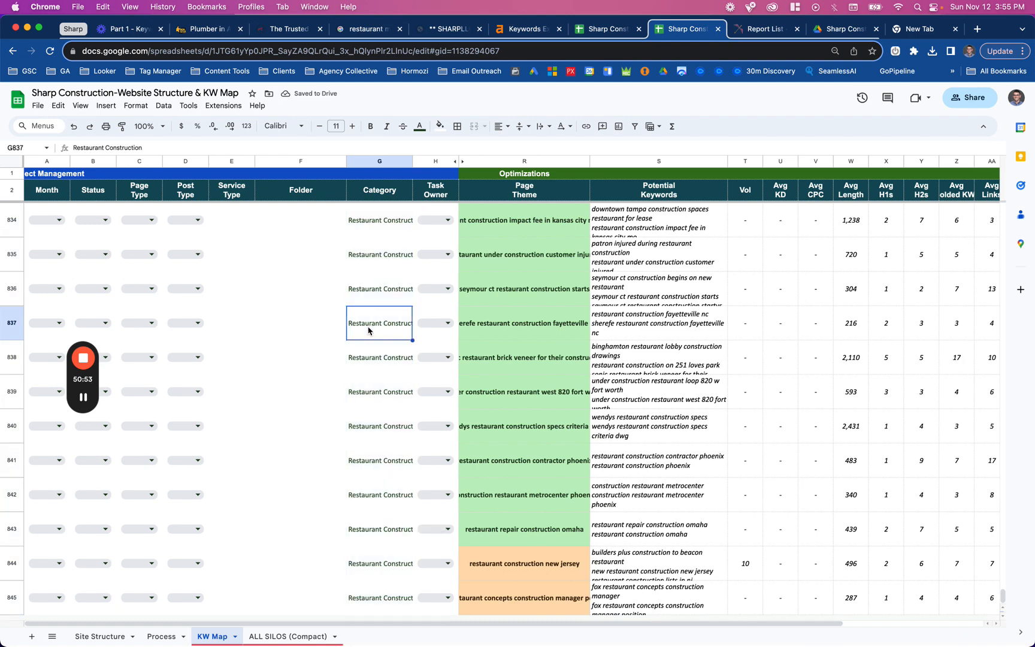
key(ctrl+Up)
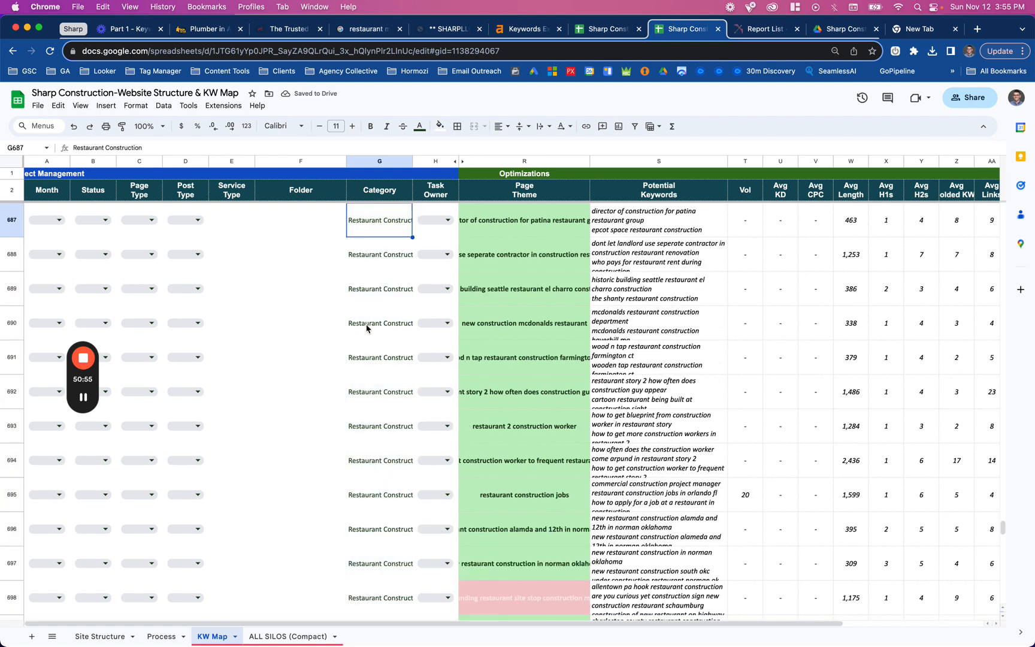
scroll(367, 328, up, 2)
click(487, 324)
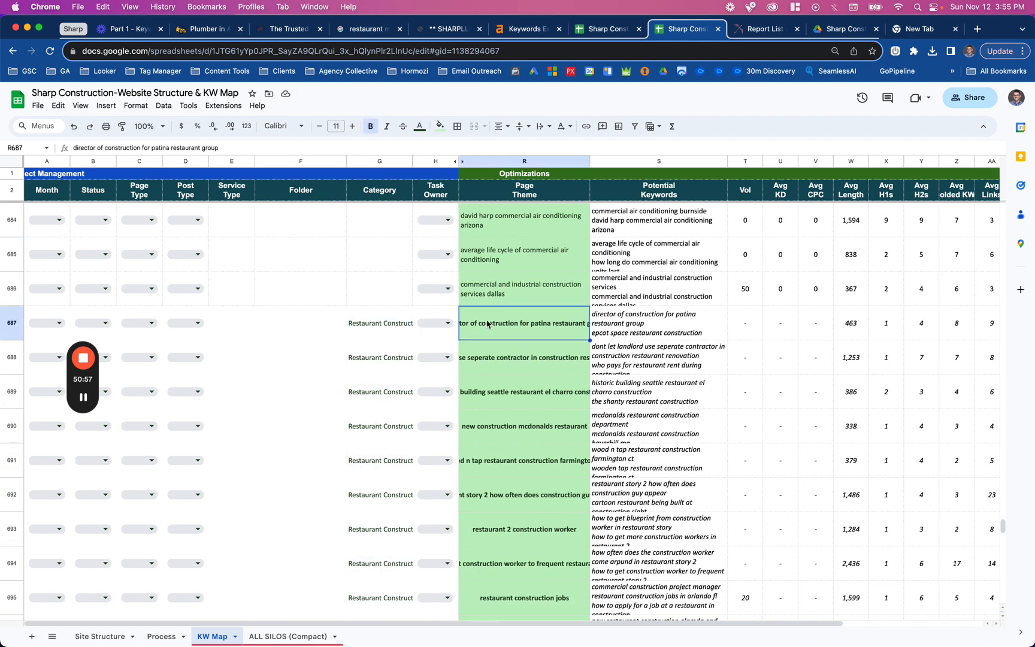
key(ctrl+shift+Down)
click(499, 126)
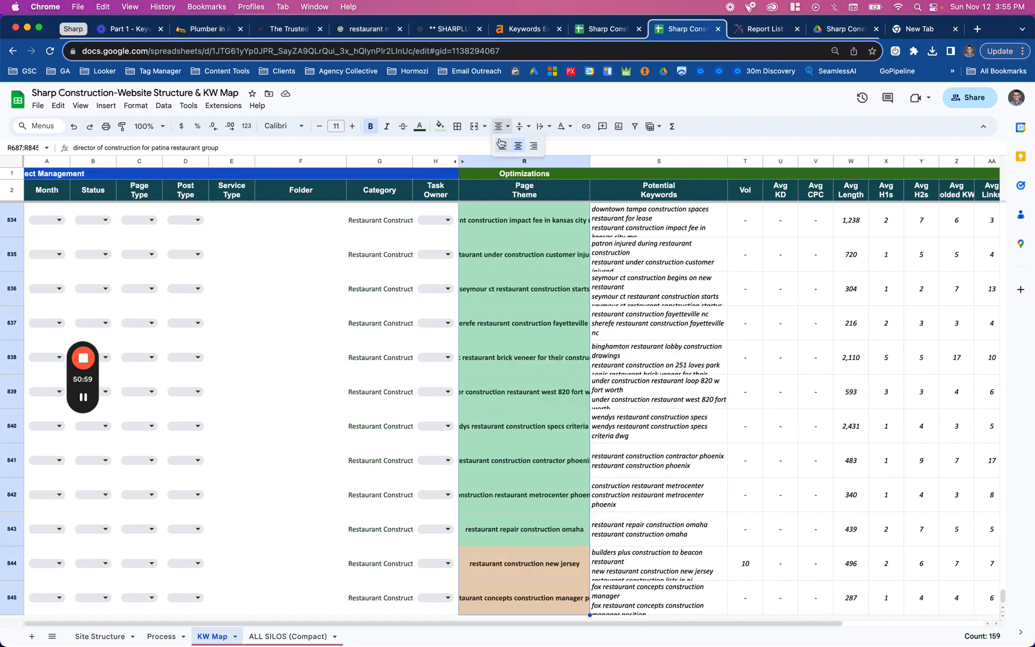
click(501, 145)
click(371, 126)
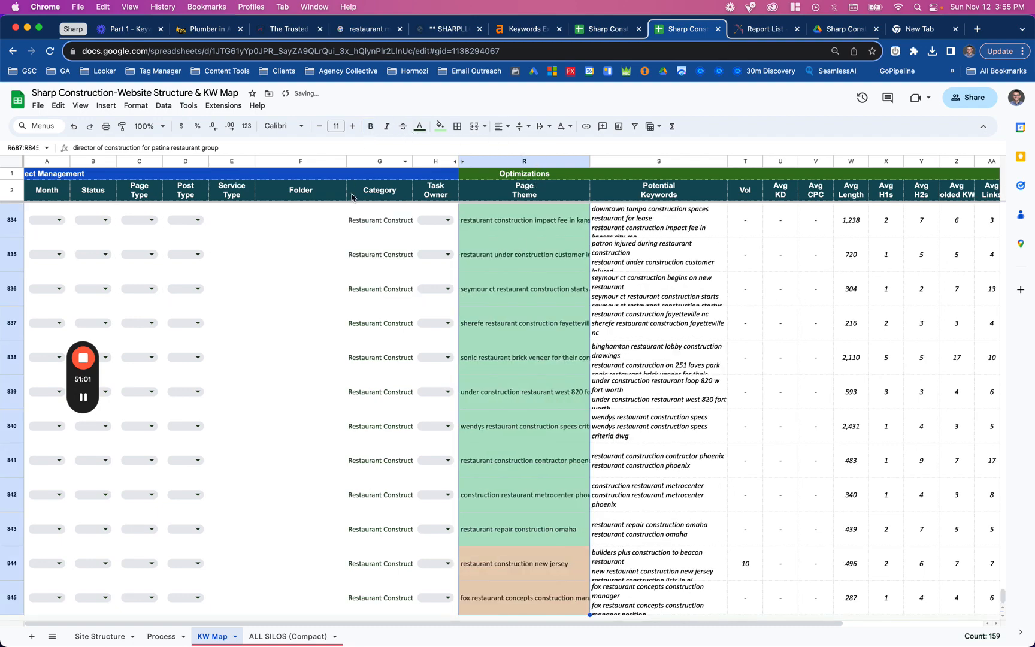
Turn on text wrapping for the whole Page Theme column R.
scroll(342, 233, up, 20)
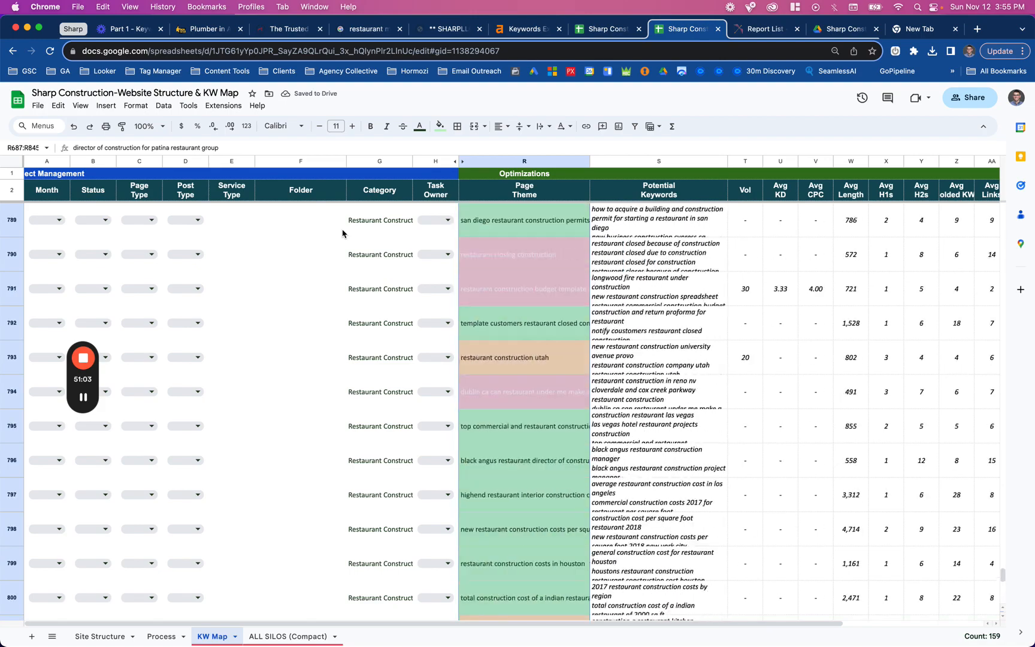
scroll(342, 233, up, 20)
click(375, 258)
scroll(373, 254, down, 1)
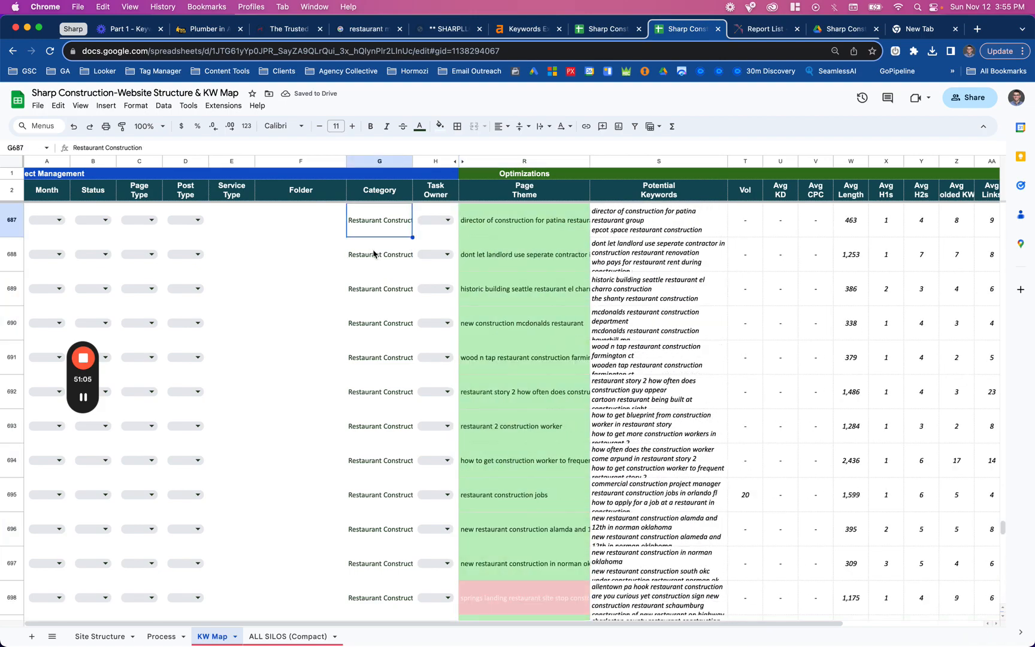
scroll(373, 254, up, 2)
click(319, 361)
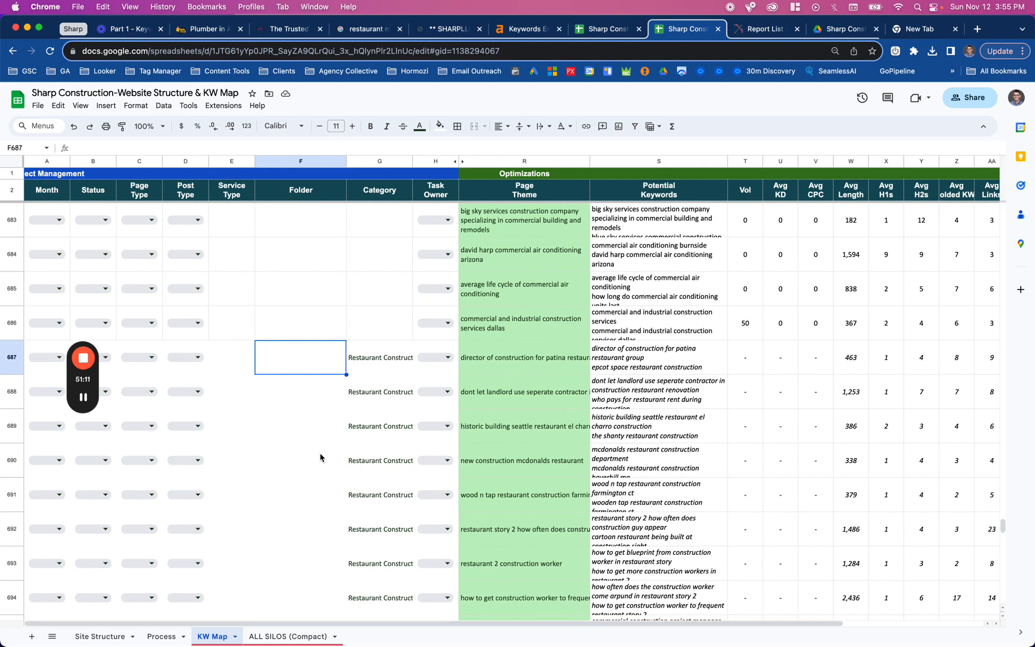
scroll(320, 459, down, 6)
scroll(321, 459, down, 1)
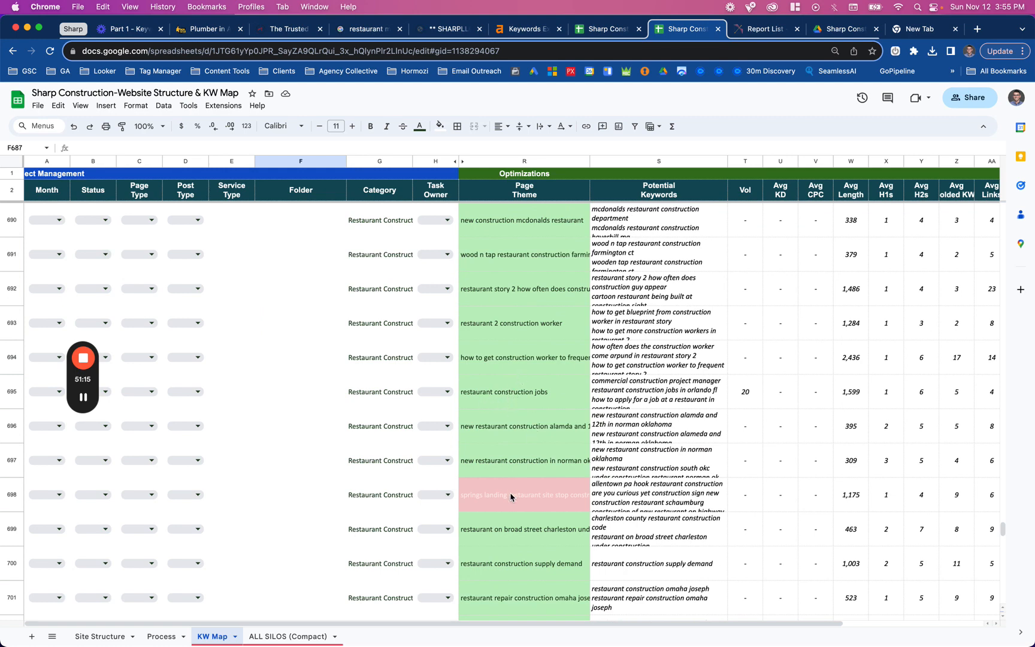
scroll(520, 460, down, 2)
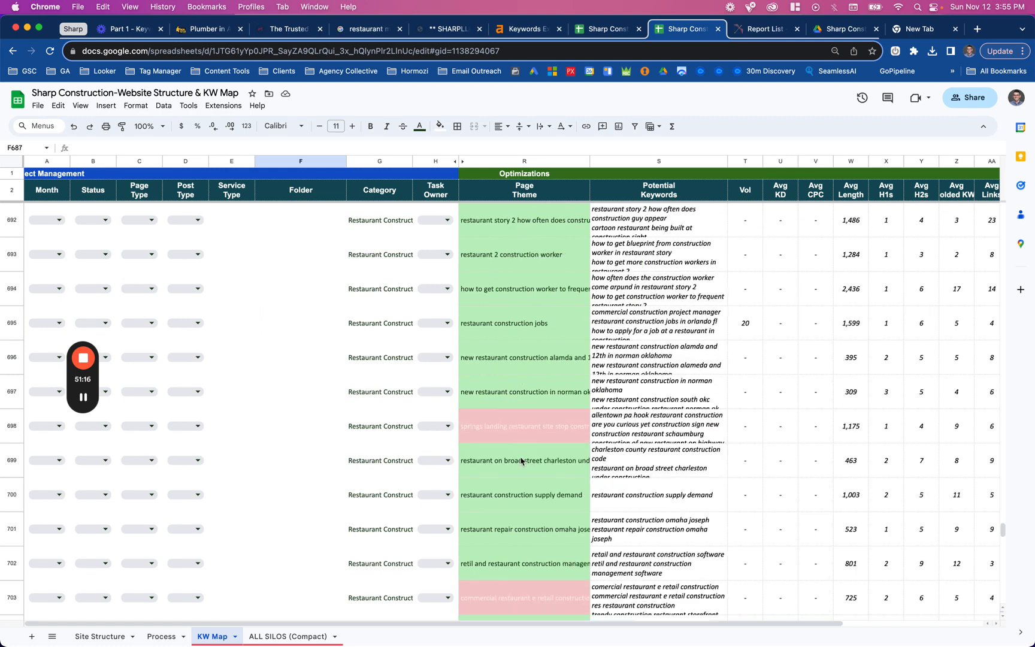
click(525, 161)
click(539, 126)
click(560, 147)
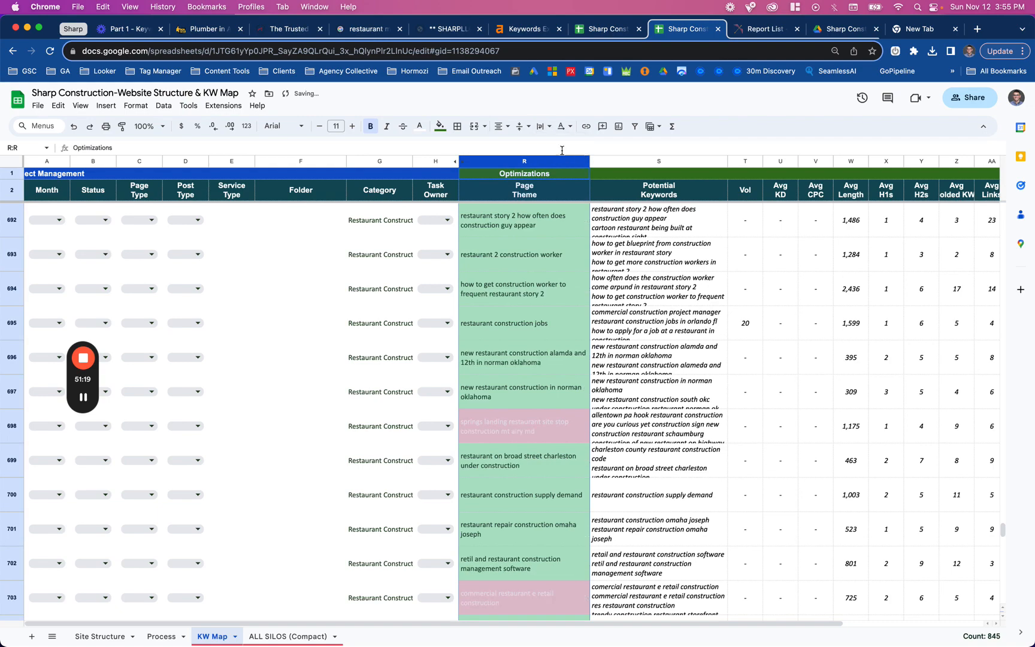
Fill the Folder cell F712 of the "restaurant construction company- tampa" row with yellow.
scroll(522, 379, down, 7)
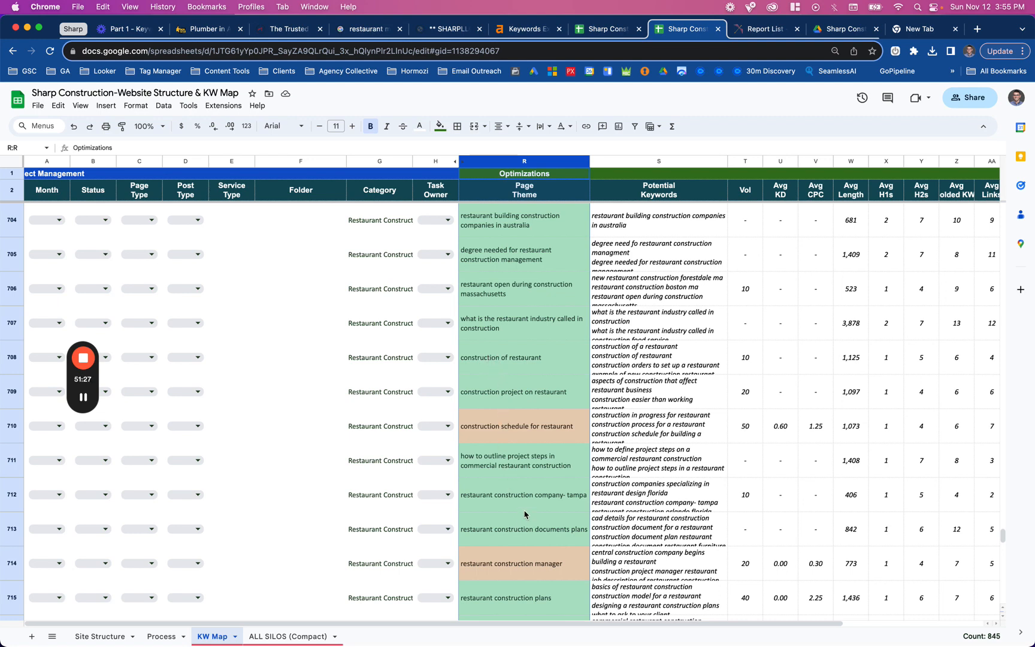
scroll(537, 503, down, 2)
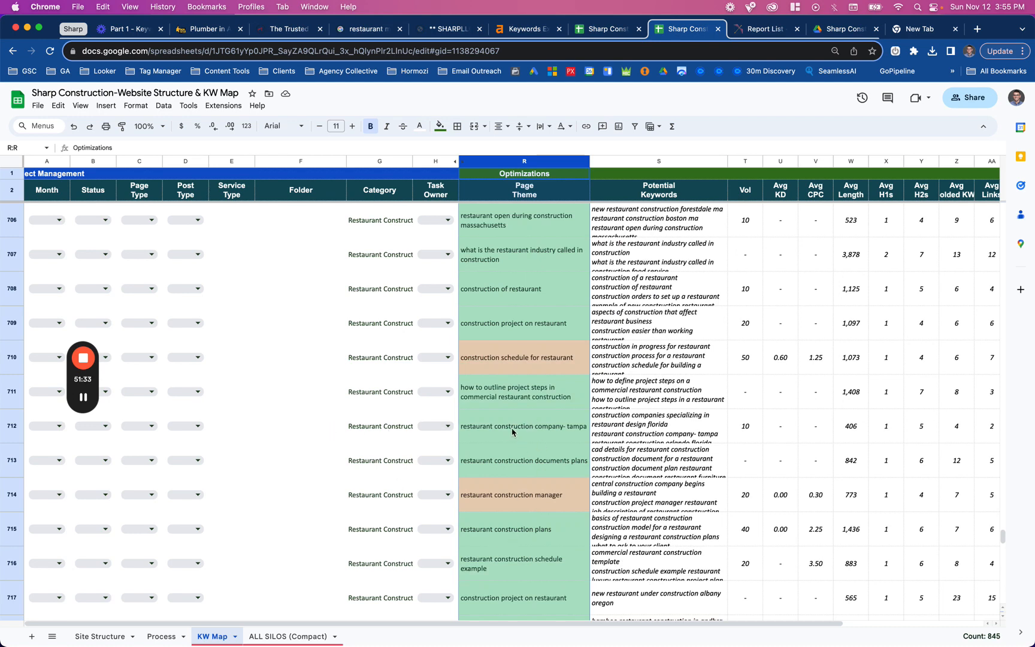
click(512, 431)
click(337, 427)
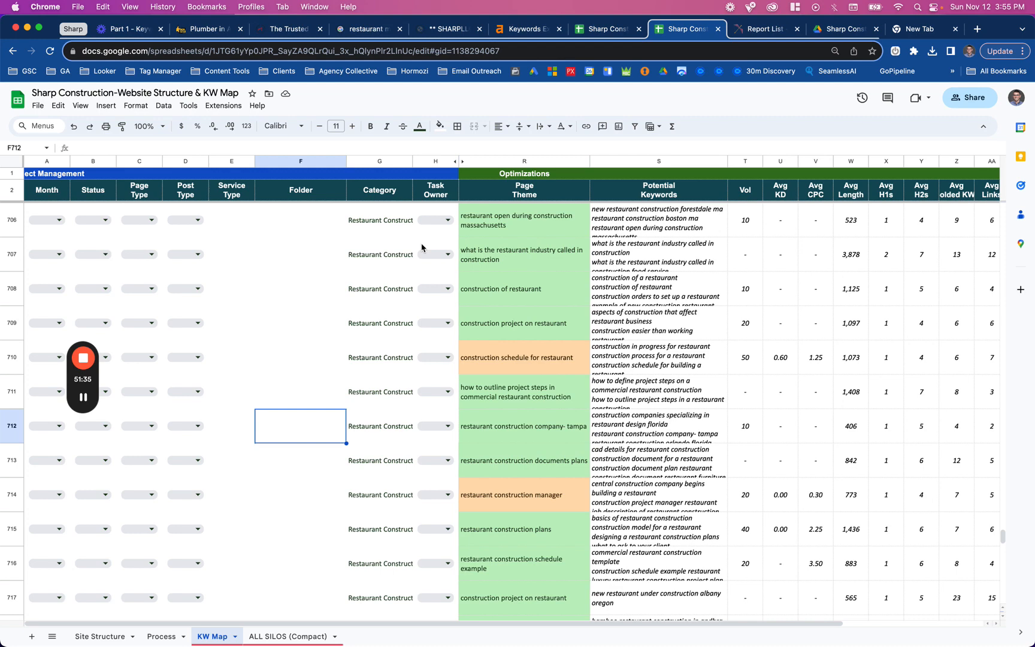
click(440, 124)
click(478, 179)
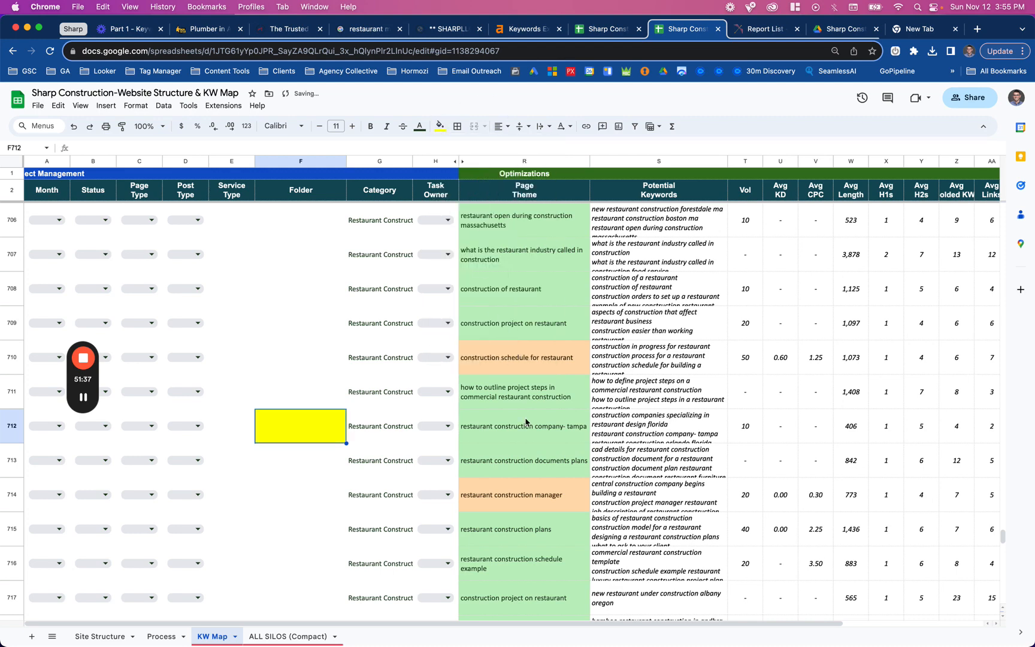
Cut "restaurant construction" from the Potential Keywords in S722 and replace the Page Theme in R722 with it.
scroll(525, 422, down, 2)
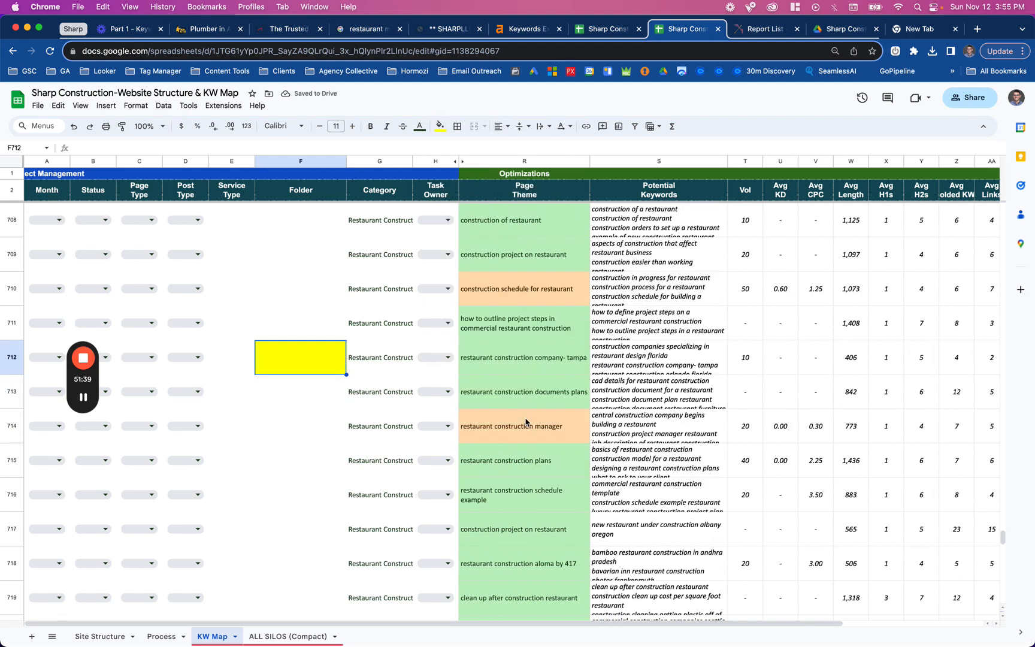
click(547, 358)
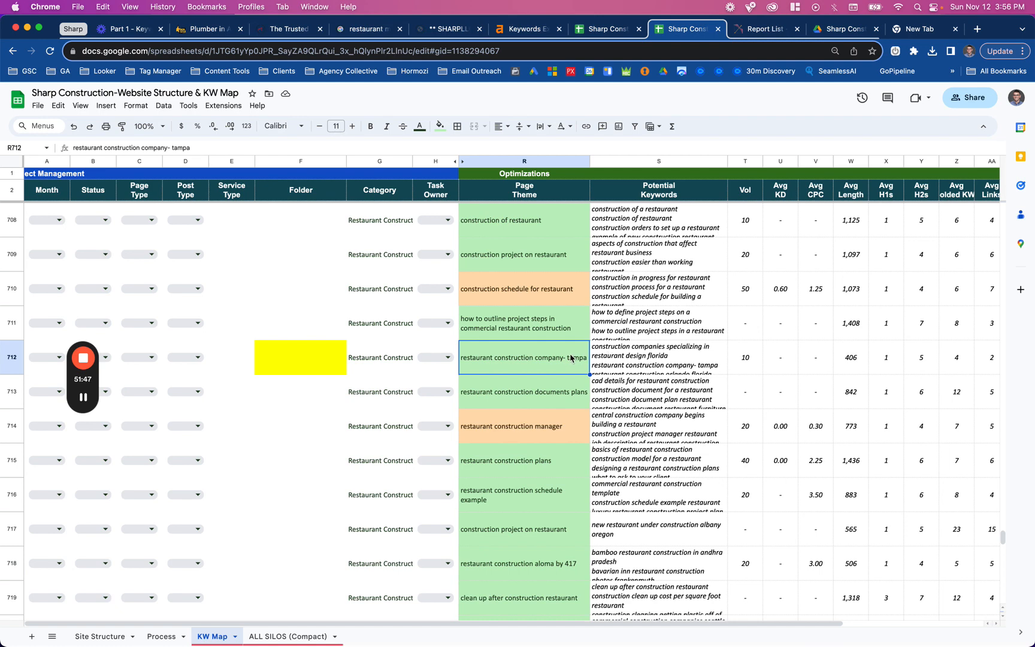
scroll(529, 427, down, 2)
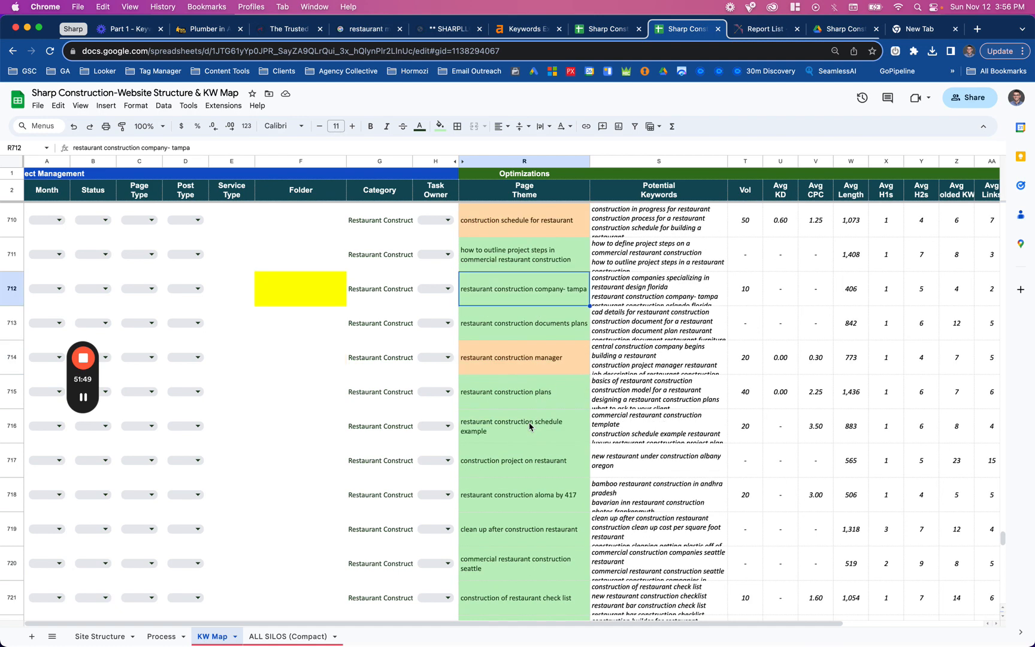
scroll(521, 469, down, 6)
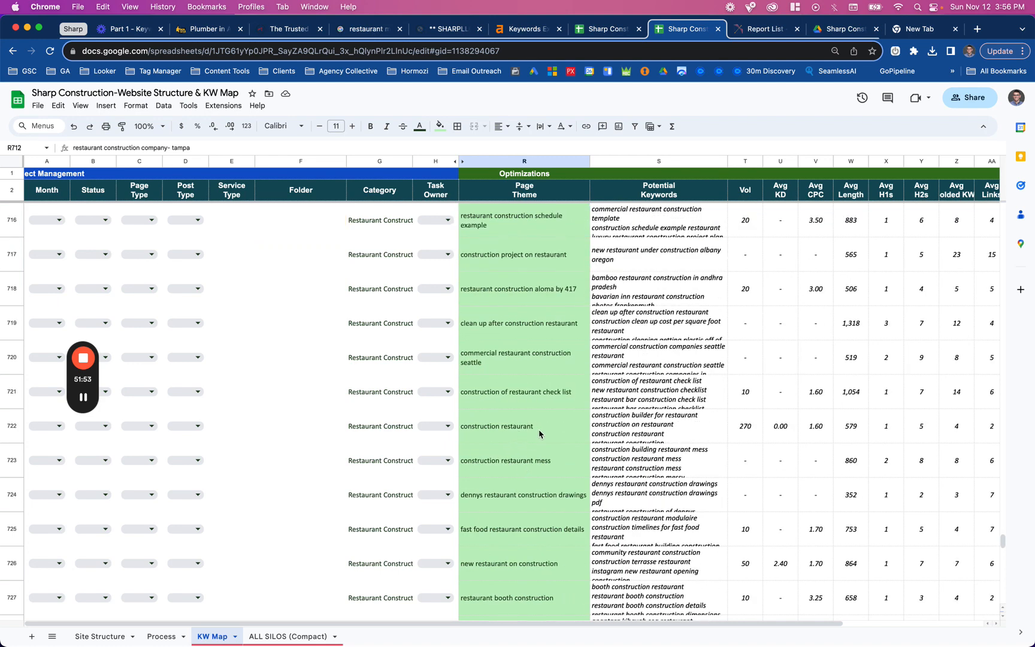
click(611, 431)
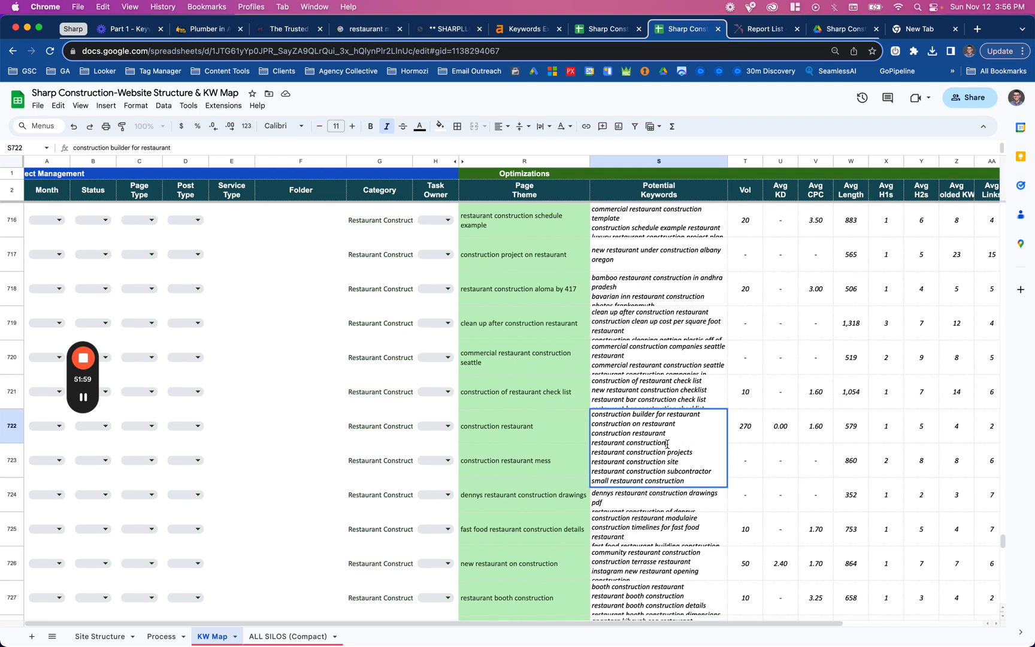
drag(666, 444, 592, 446)
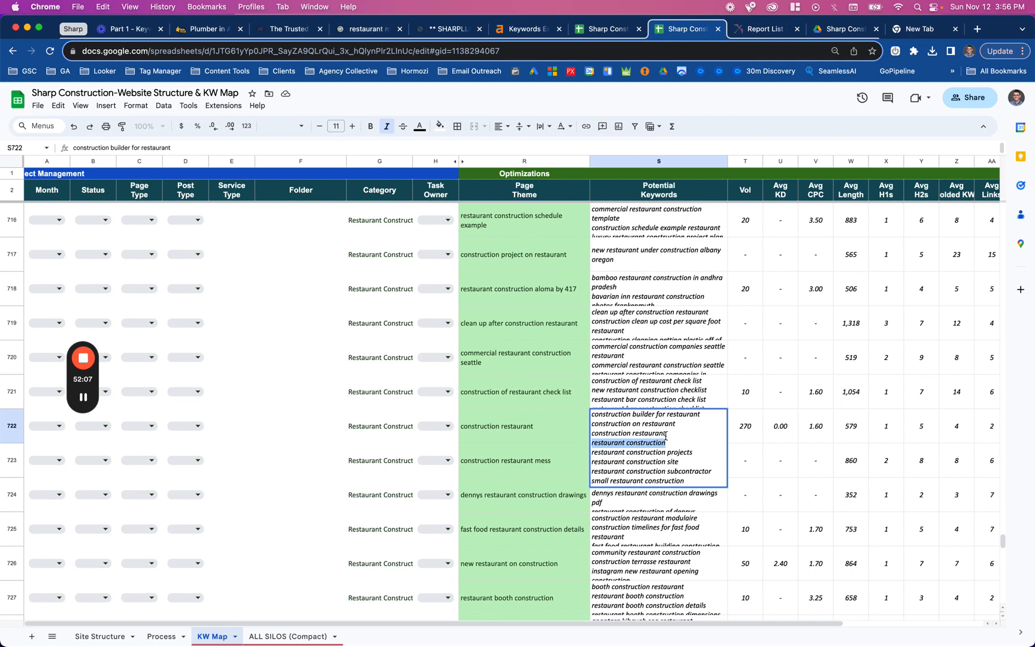
key(super+x)
double_click(521, 429)
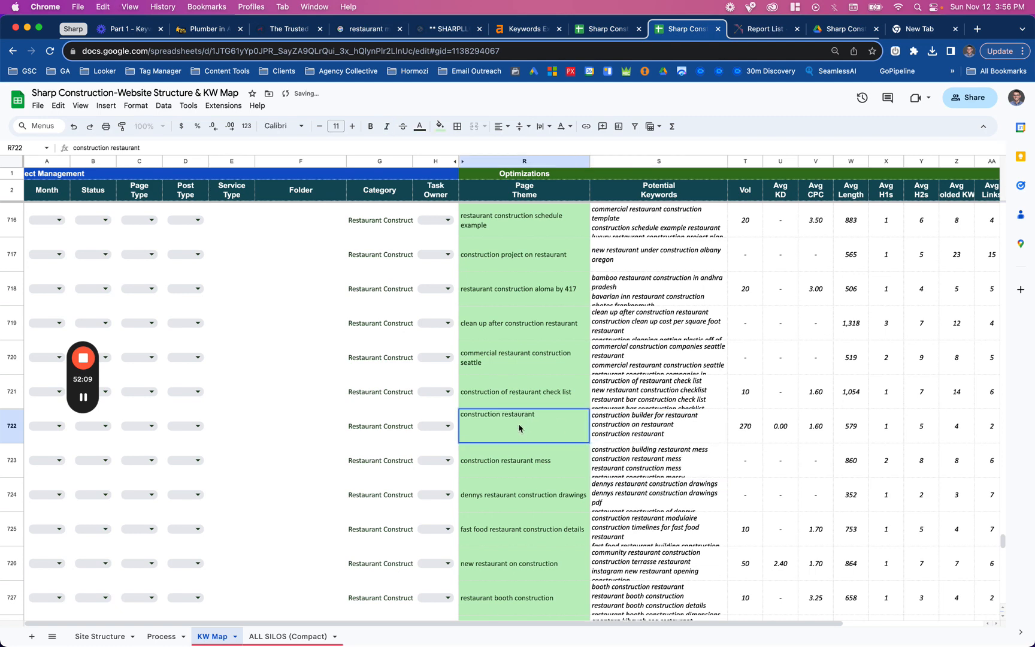
triple_click(514, 416)
key(super+v)
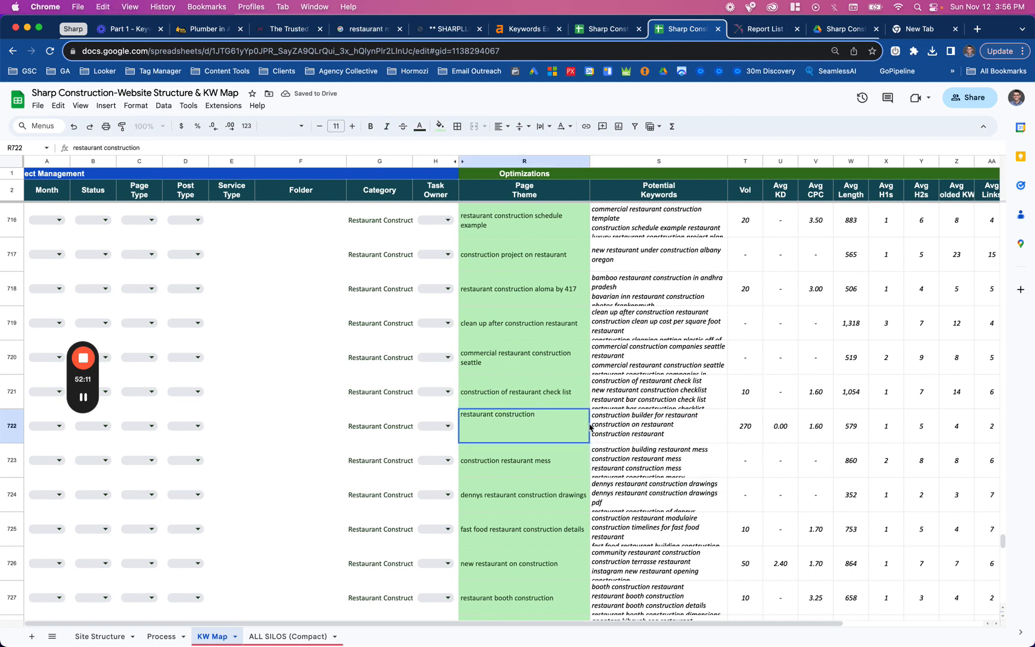
Put "restaurant construction" back into the S722 keyword list, on the line below "construction restaurant".
click(621, 429)
double_click(621, 426)
click(637, 443)
key(super+v)
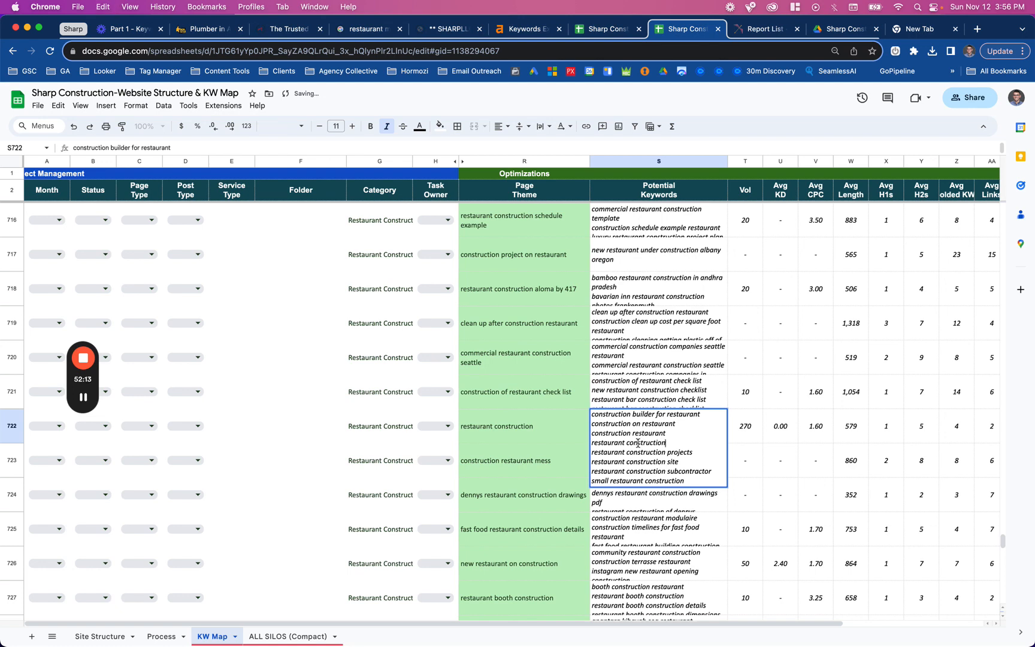
click(525, 448)
Set the restaurant construction page in row 722 to folder / and service type Main.
click(330, 432)
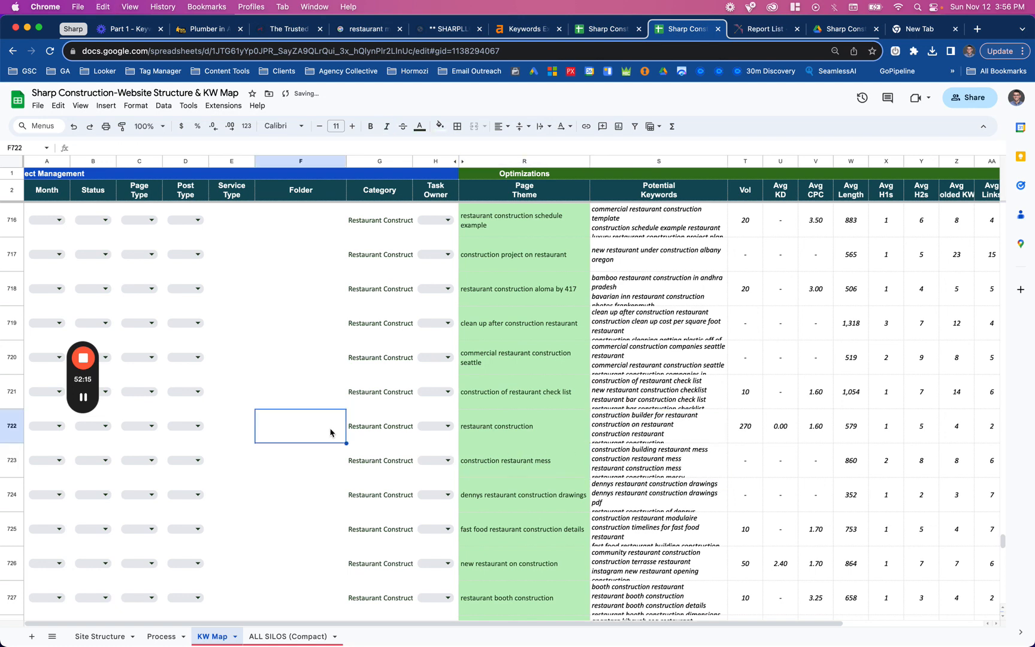
text(/)
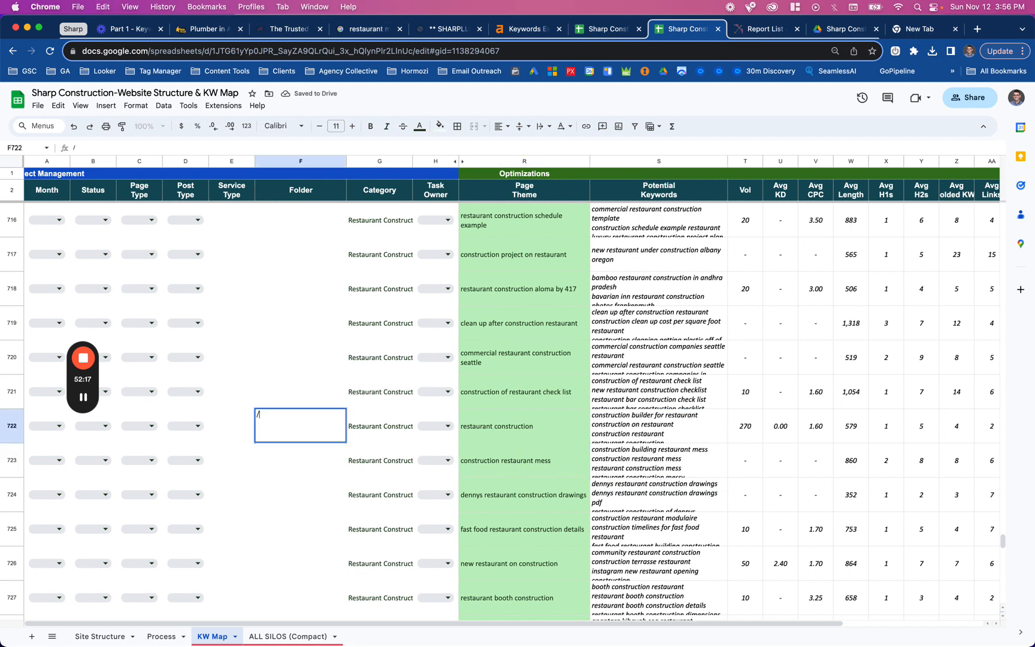
click(229, 430)
text(Main)
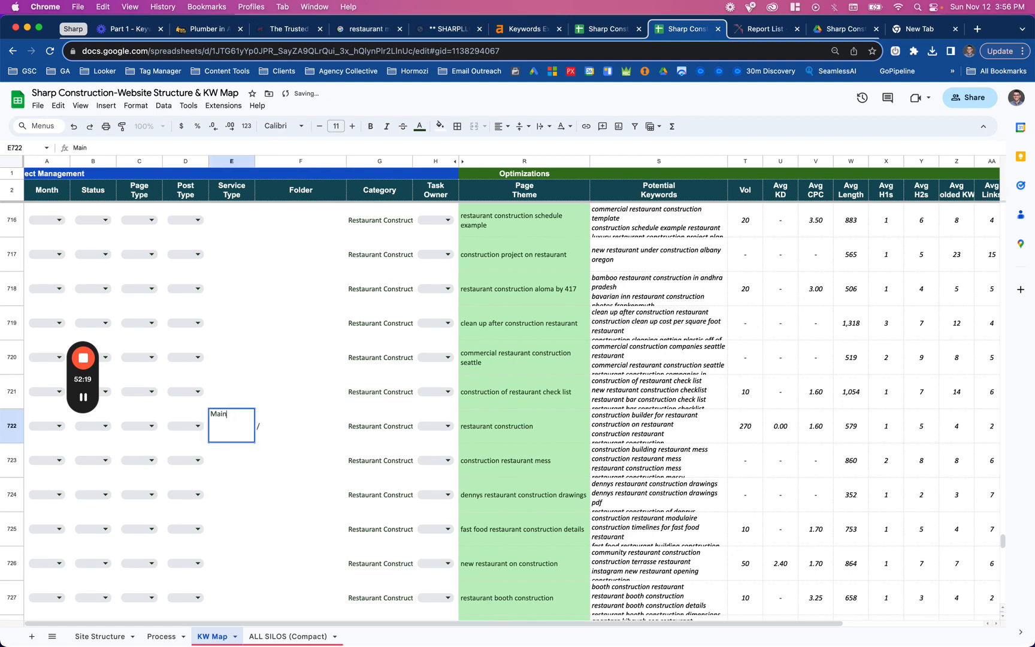
Try /restaurant-construction/ as the folder in F687, then clear the cell.
click(367, 424)
key(super+Up)
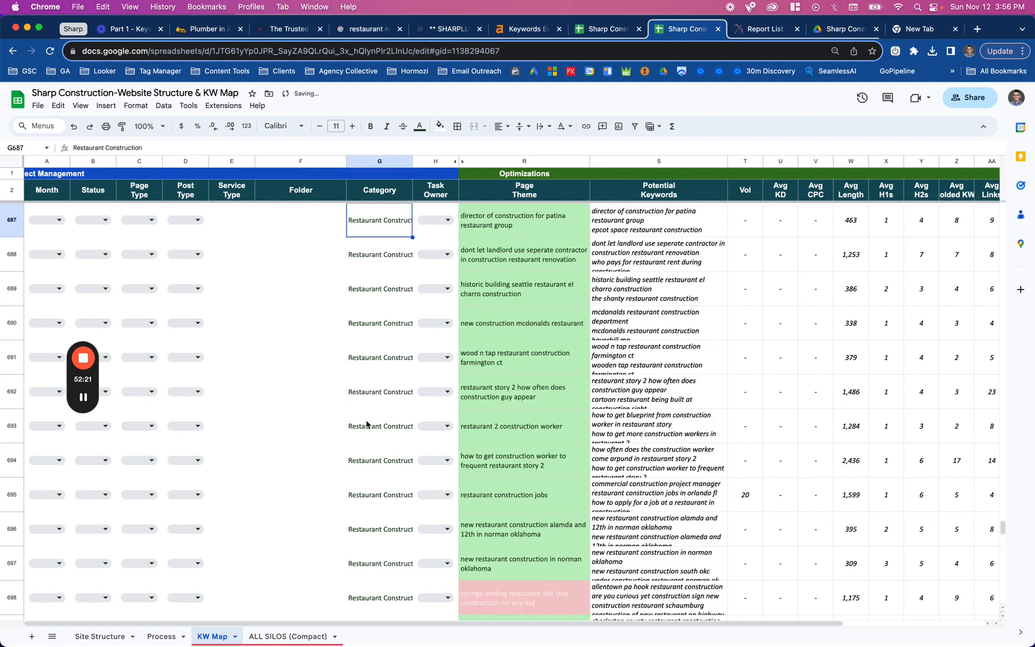
scroll(367, 424, up, 1)
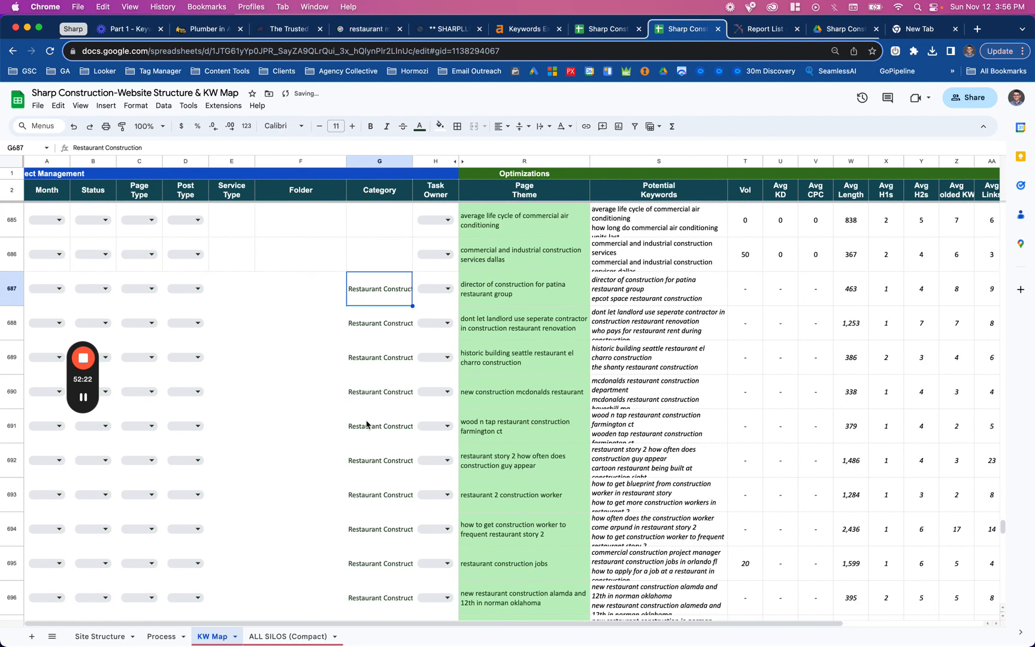
click(313, 303)
text(/re)
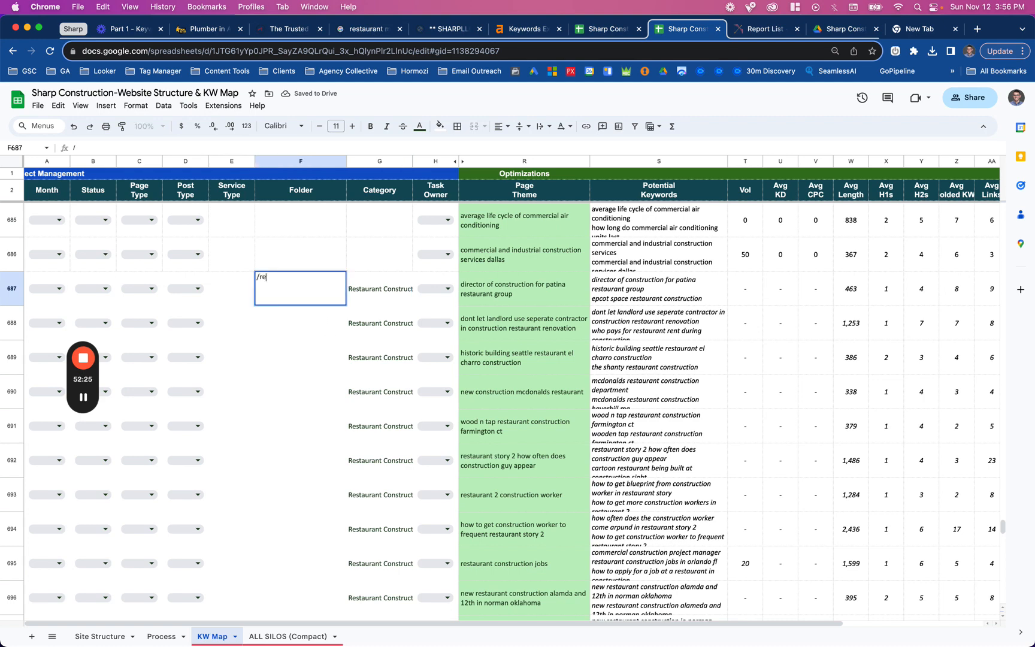
text(staurant-c)
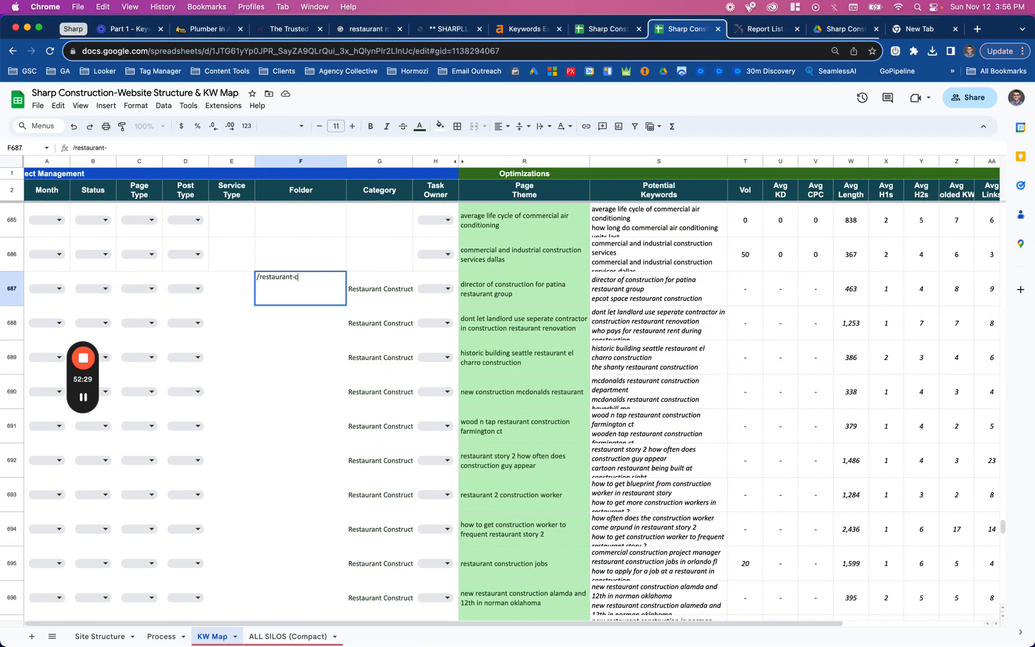
text(onstruction/)
key(Return)
click(301, 292)
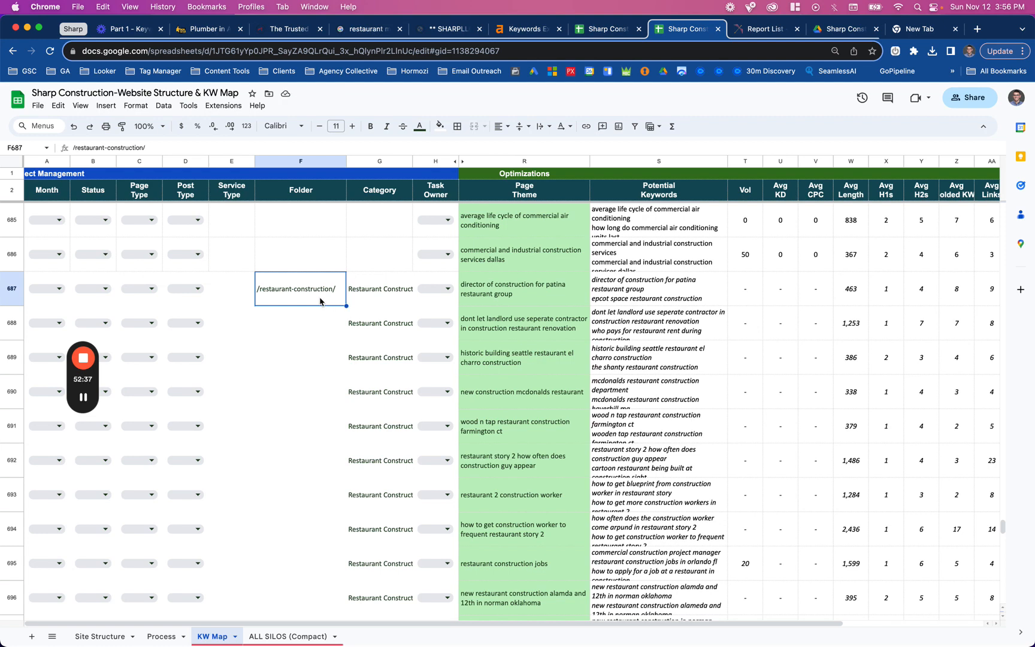
key(BackSpace)
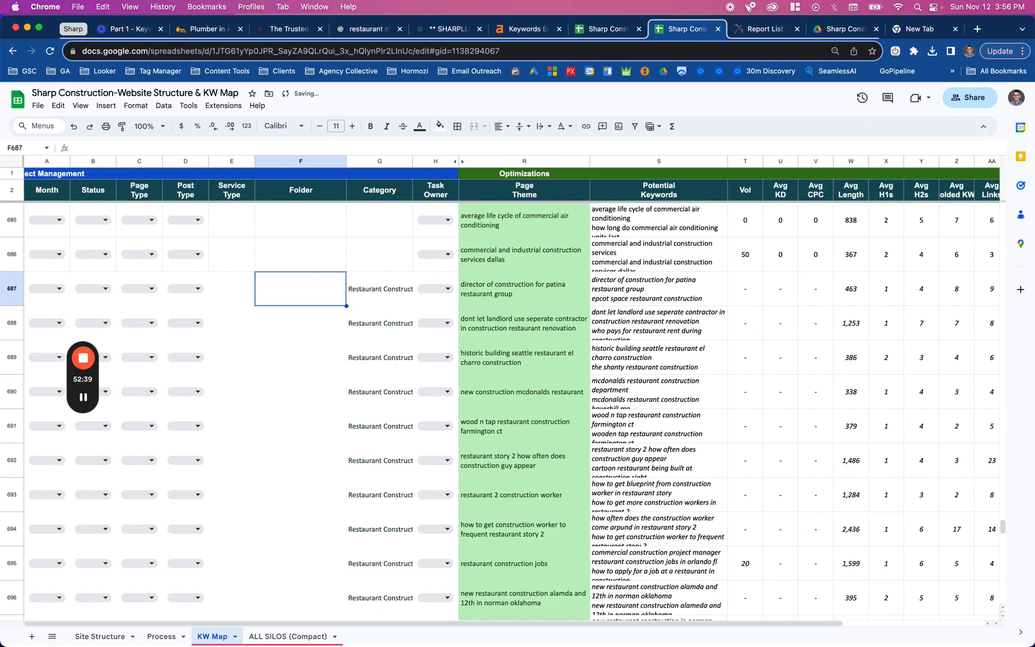
scroll(222, 454, down, 15)
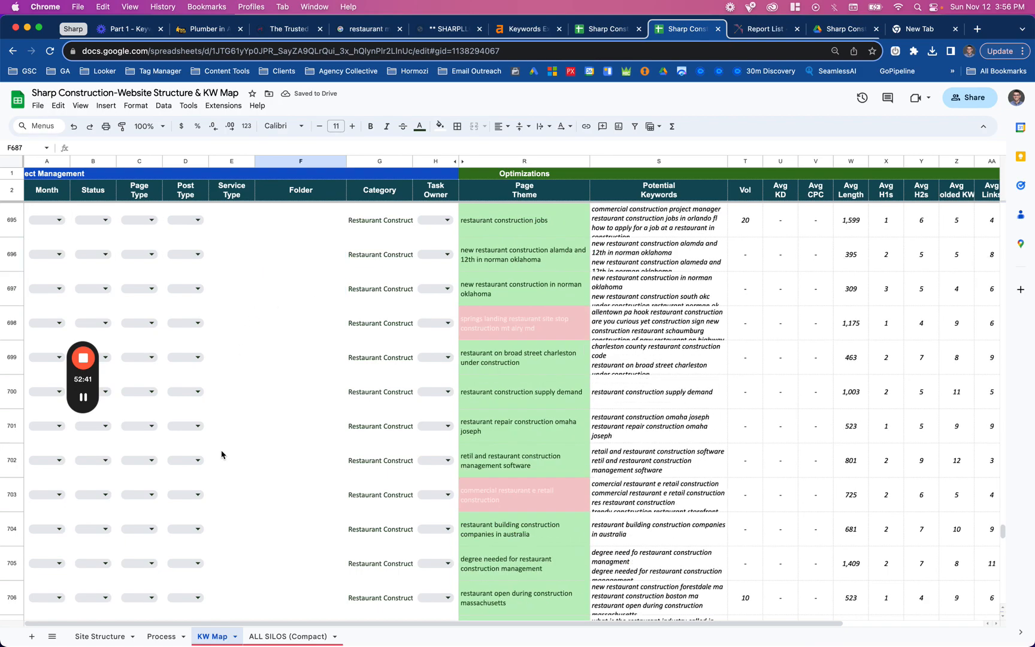
scroll(222, 454, up, 3)
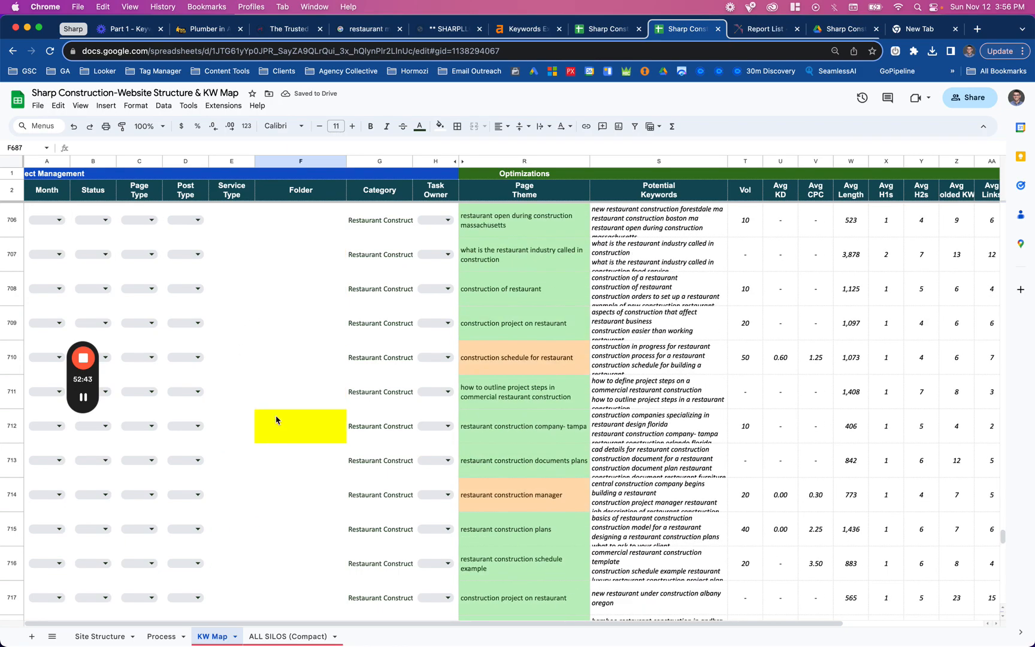
Fill the blank, unhighlighted Folder cell F711 down into F712 to remove its yellow highlight.
click(302, 408)
drag(347, 407, 343, 428)
Set the restaurant construction page in row 722 to post type Page and page type New.
scroll(296, 460, down, 8)
scroll(296, 460, up, 2)
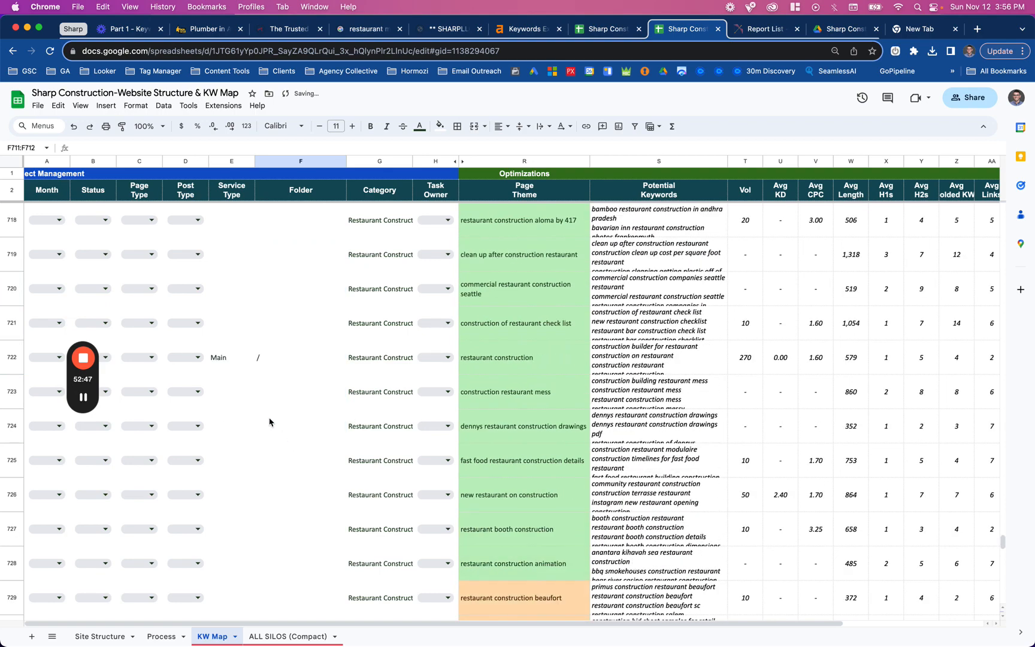
click(195, 358)
click(189, 390)
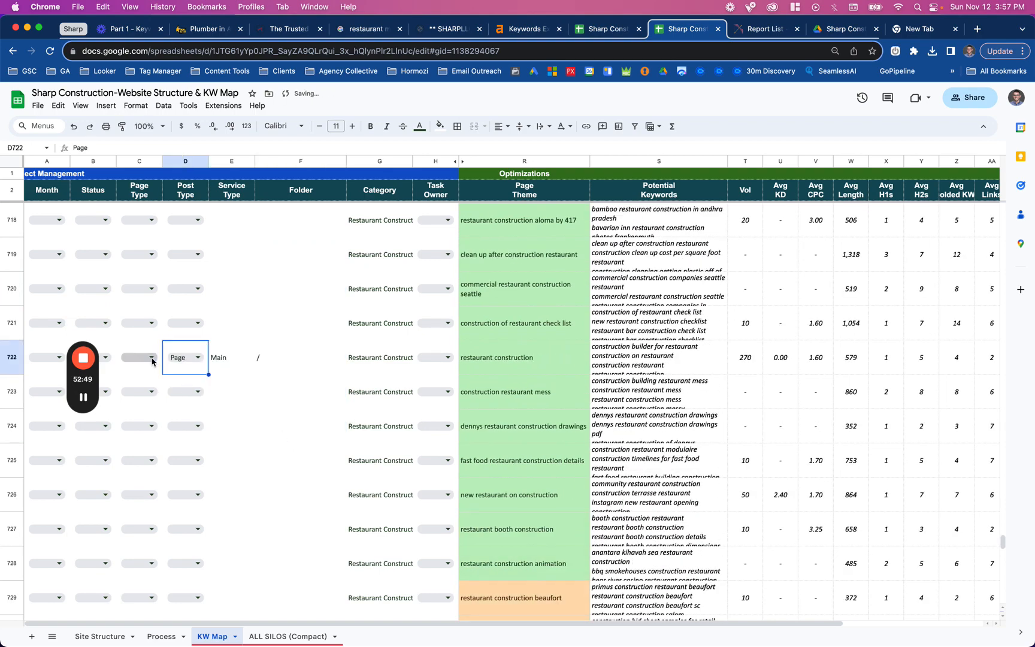
click(151, 357)
click(145, 389)
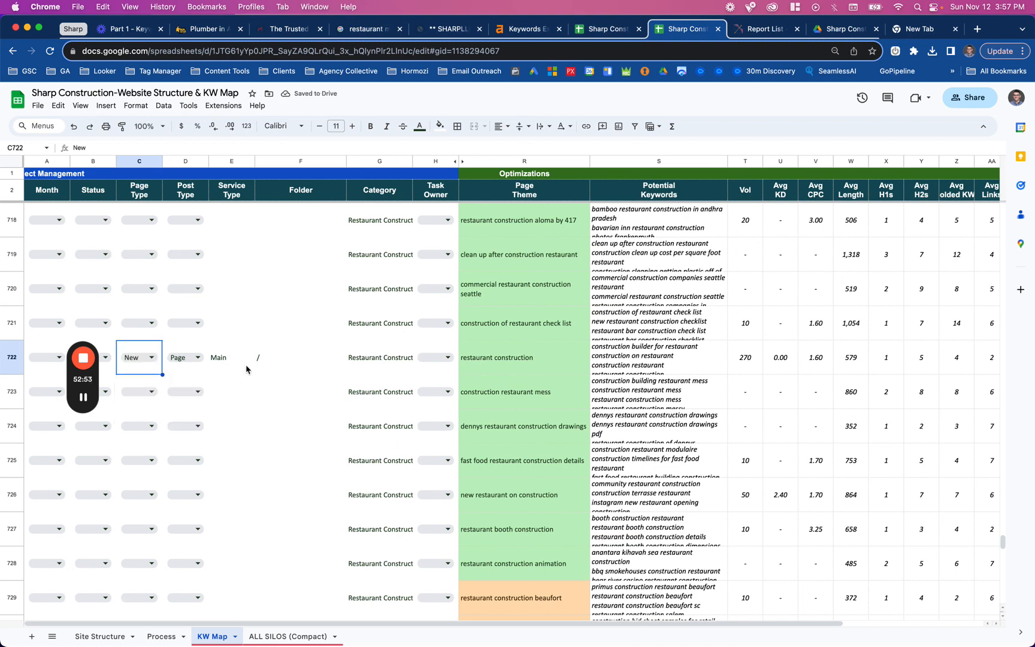
Delete the ALL SILOS (Compact) sheet from the workbook.
scroll(246, 365, down, 3)
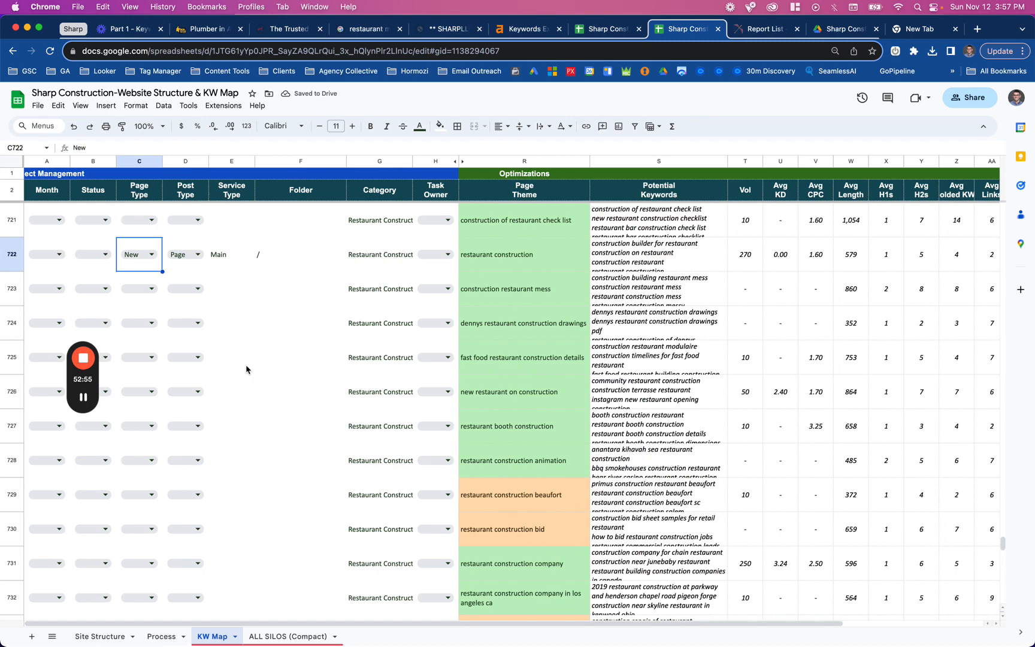
scroll(247, 370, up, 2)
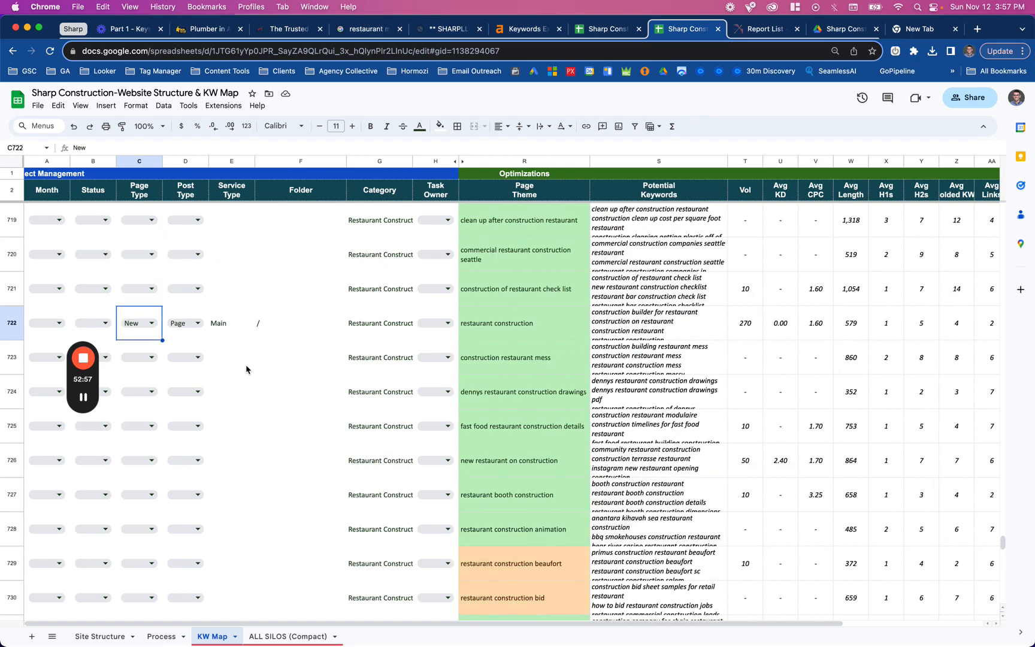
right_click(254, 636)
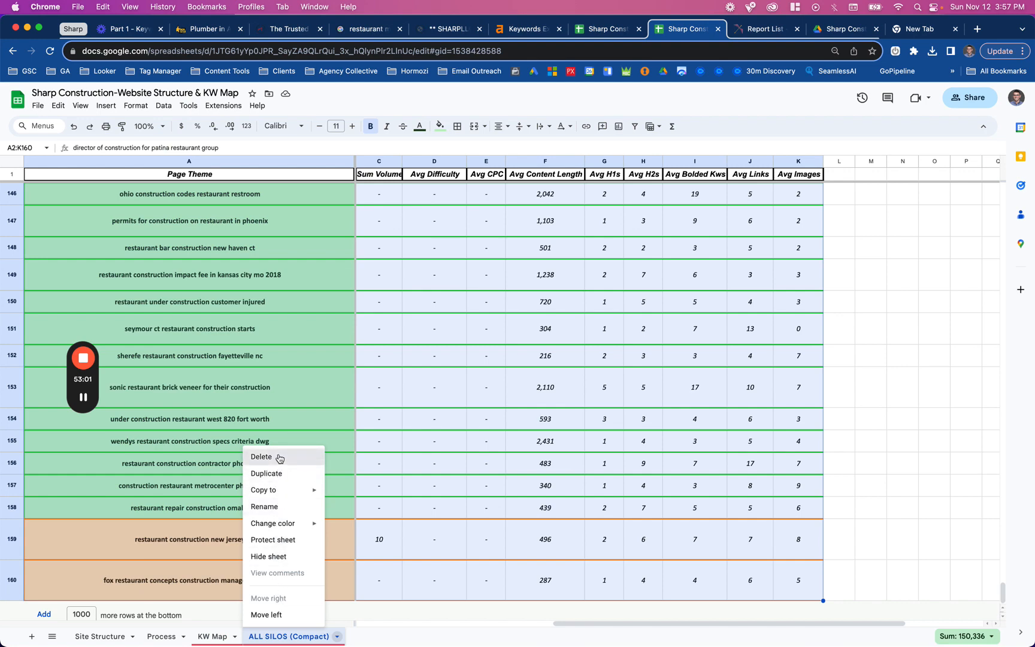
click(279, 458)
click(632, 388)
Review the services in G2:G5 of the Process sheet and the terms on the Final List sheet of the Sharp Construction SEO List.
click(166, 638)
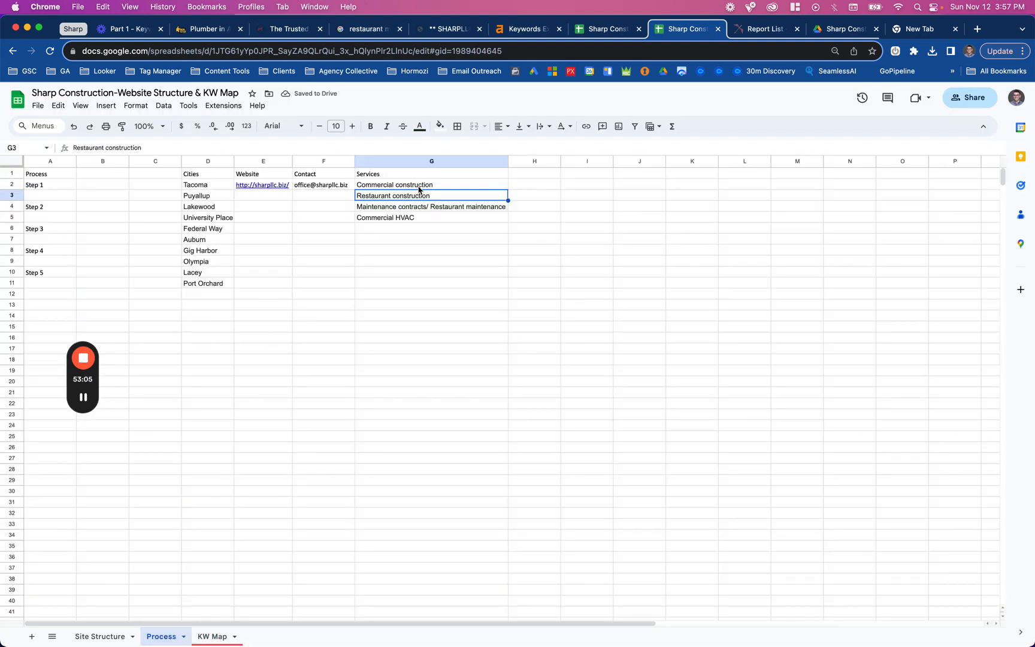
drag(419, 188, 418, 221)
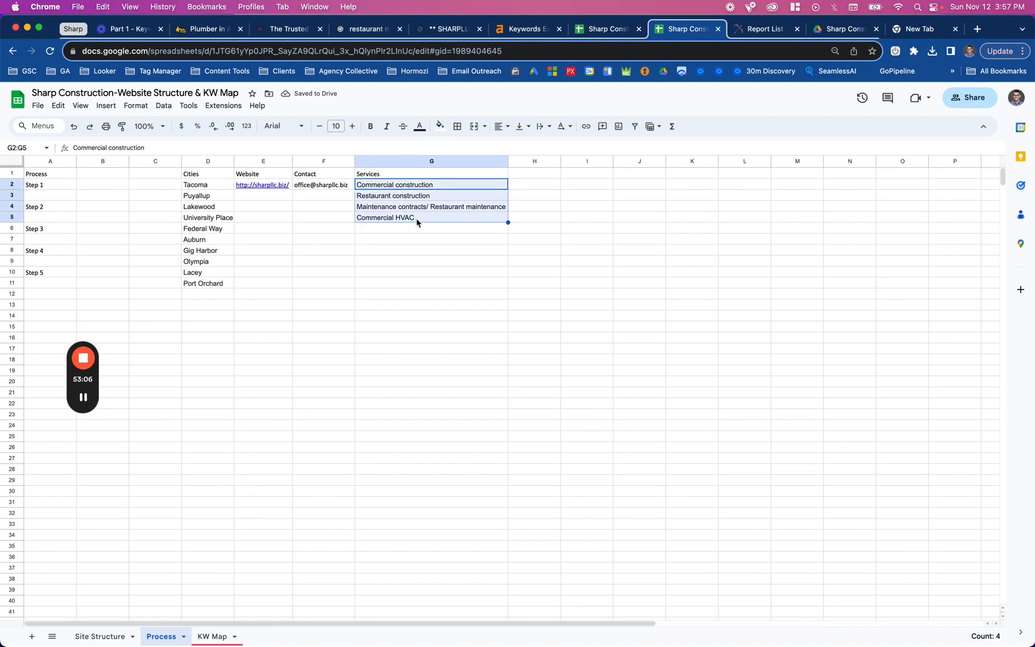
click(602, 35)
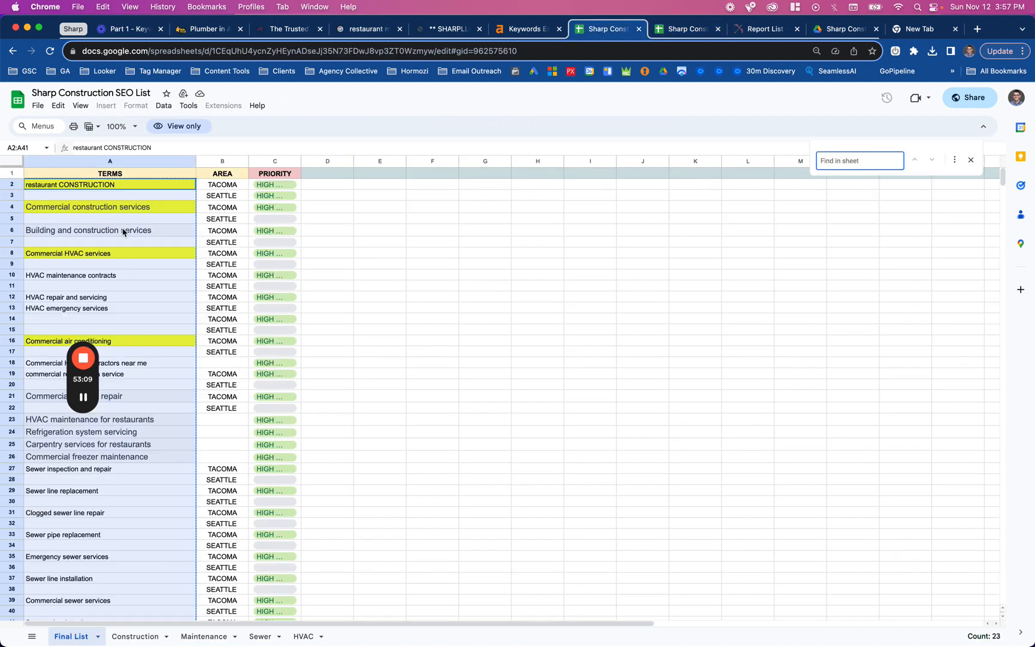
drag(122, 231, 100, 603)
click(100, 578)
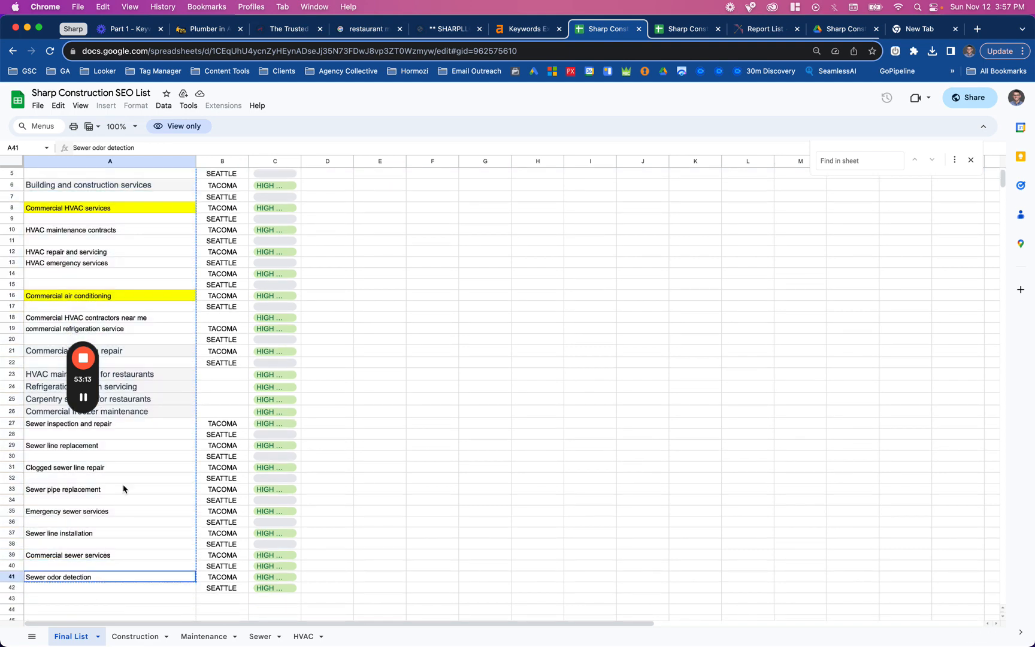
scroll(137, 329, up, 3)
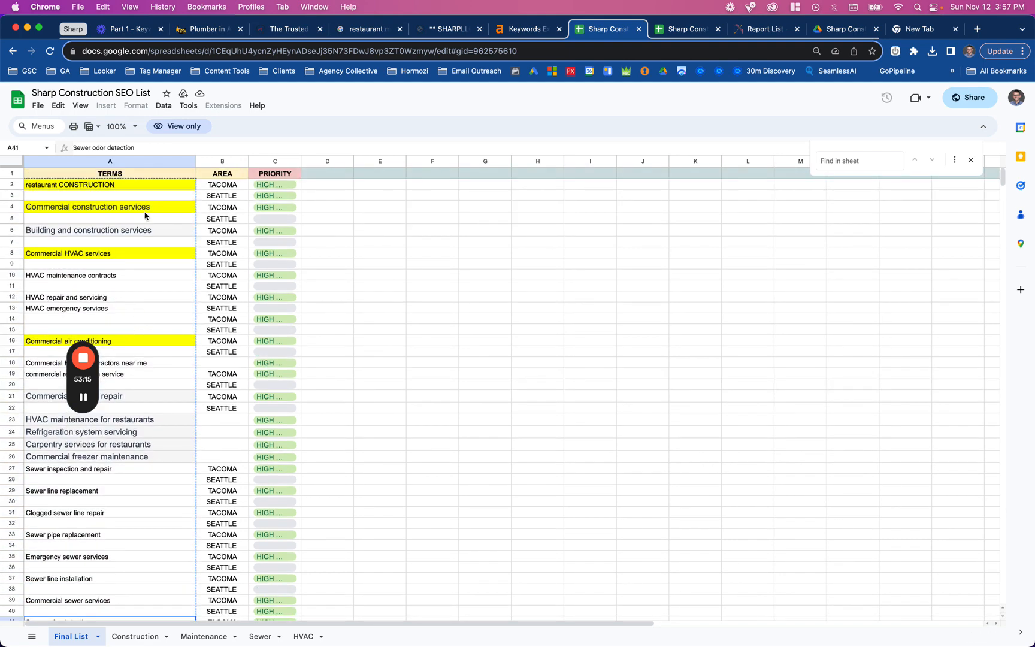
scroll(134, 570, down, 3)
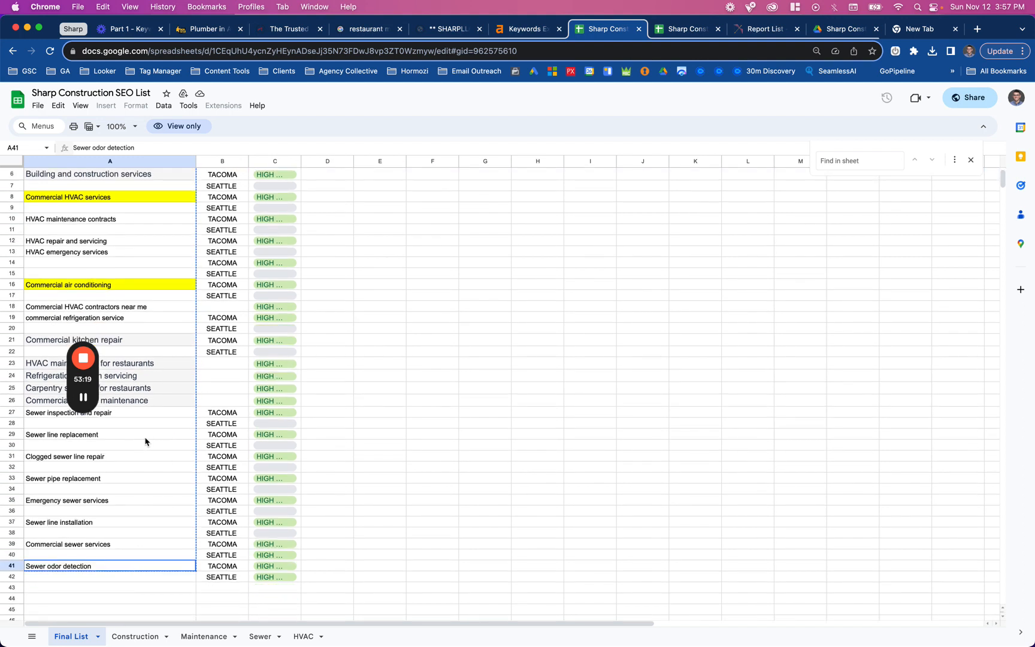
click(95, 437)
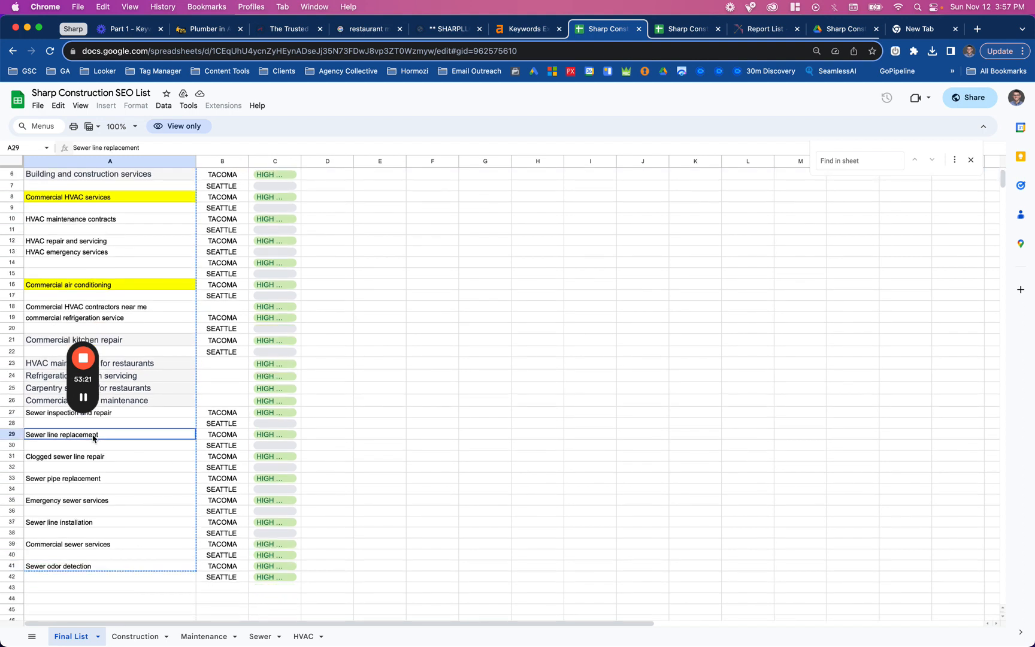